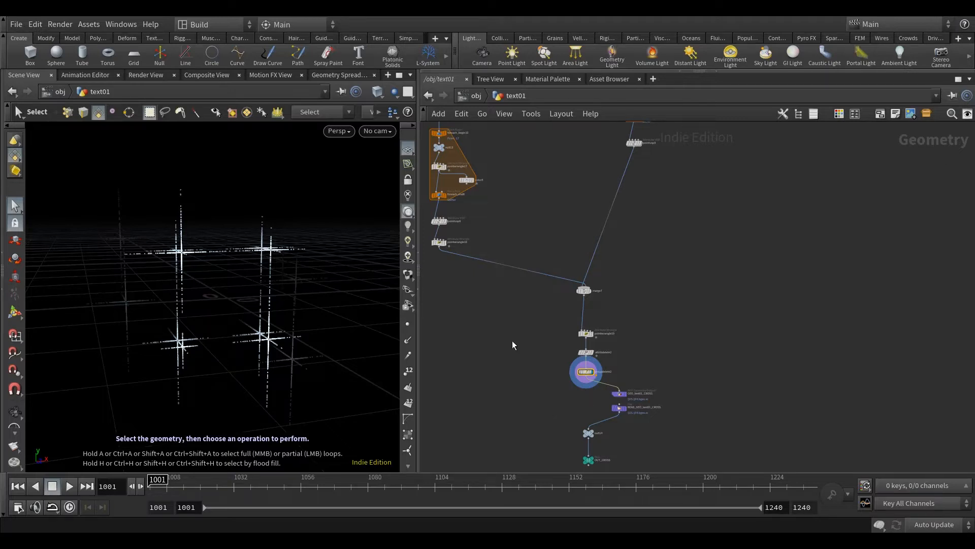
Display the output of the merge6 node that combines transform6 and transform7
scroll(514, 331, "down", 5)
middle_click_drag(525, 249, 589, 343)
scroll(638, 211, "up", 5)
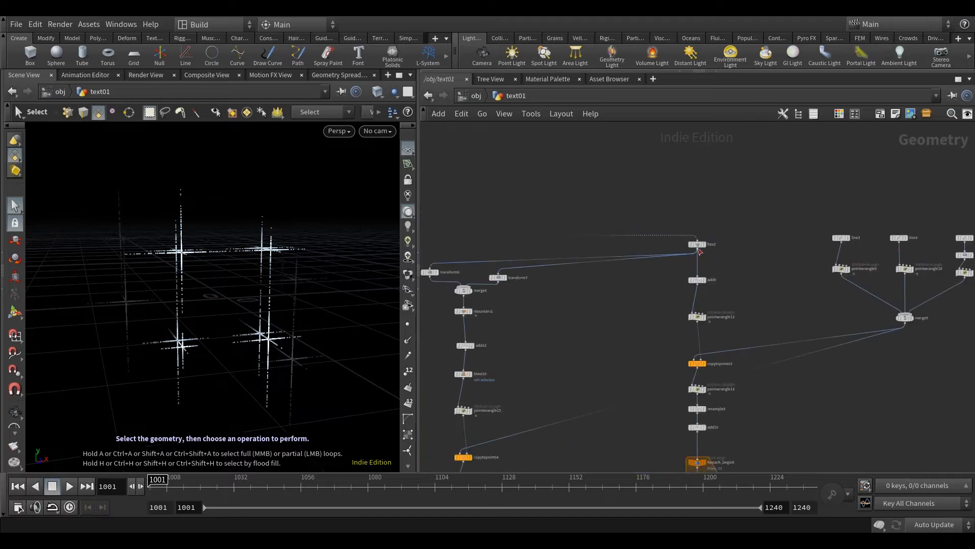
middle_click_drag(707, 250, 775, 230)
left_click(539, 270)
scroll(559, 282, "up", 3)
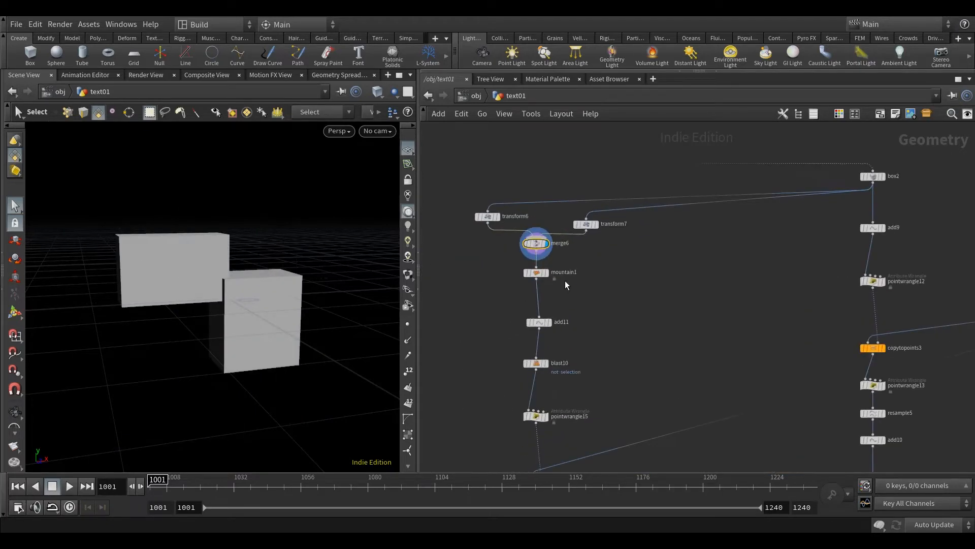
Duplicate the transform6, transform7, merge6 and mountain1 nodes into the empty area beside the existing network
left_click_drag(635, 310, 472, 212)
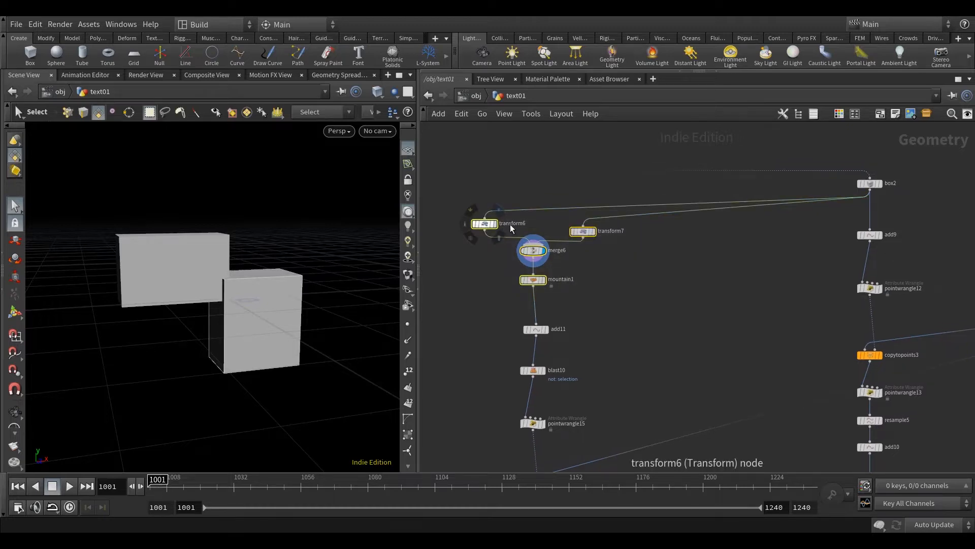
key("ctrl+c")
scroll(633, 254, "down", 5)
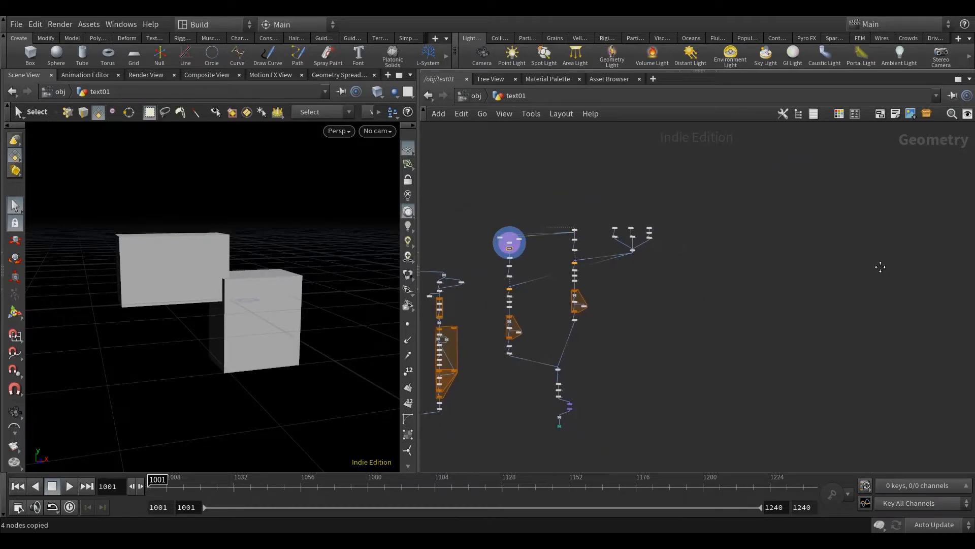
key("ctrl+v")
scroll(838, 256, "up", 2)
scroll(856, 254, "down", 1)
left_click_drag(856, 248, 822, 245)
Display the copied mountain2 node and set its Y offset to 0.63
middle_click_drag(741, 271, 844, 263)
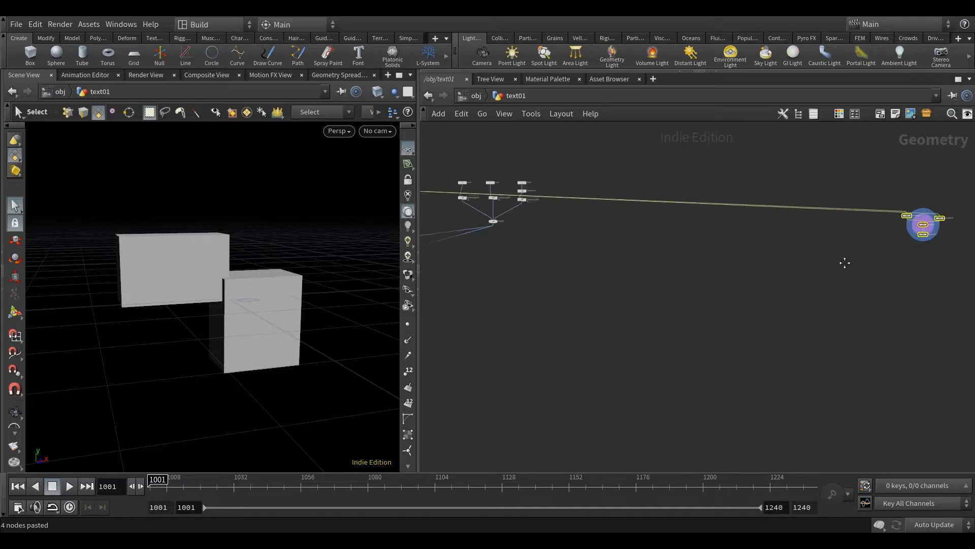
scroll(845, 263, "up", 3)
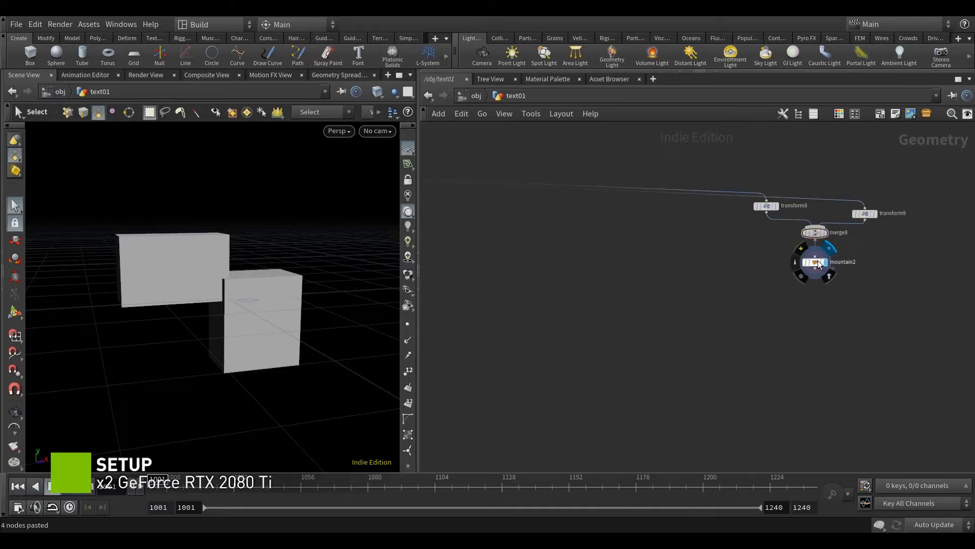
left_click(818, 263)
middle_click_drag(819, 300, 754, 300)
key("p")
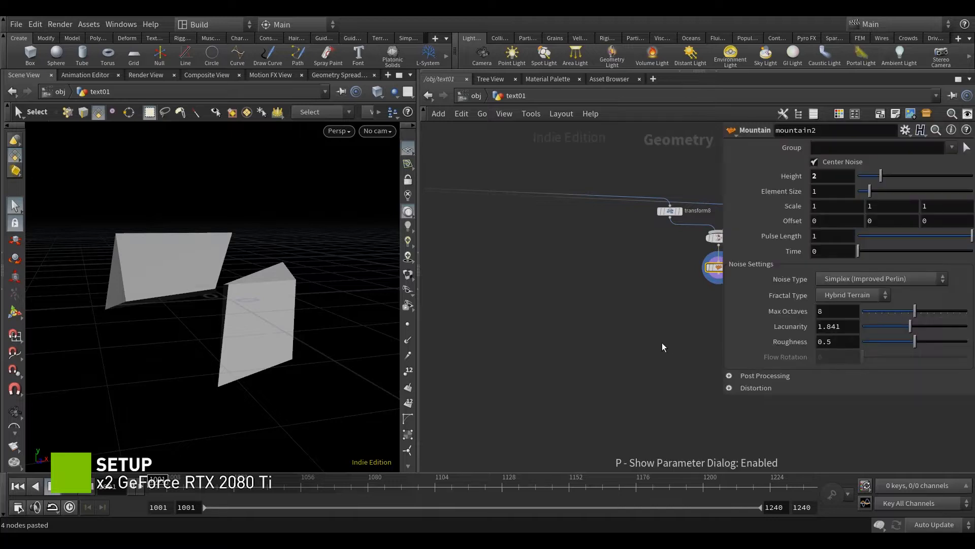
middle_click_drag(662, 342, 577, 339)
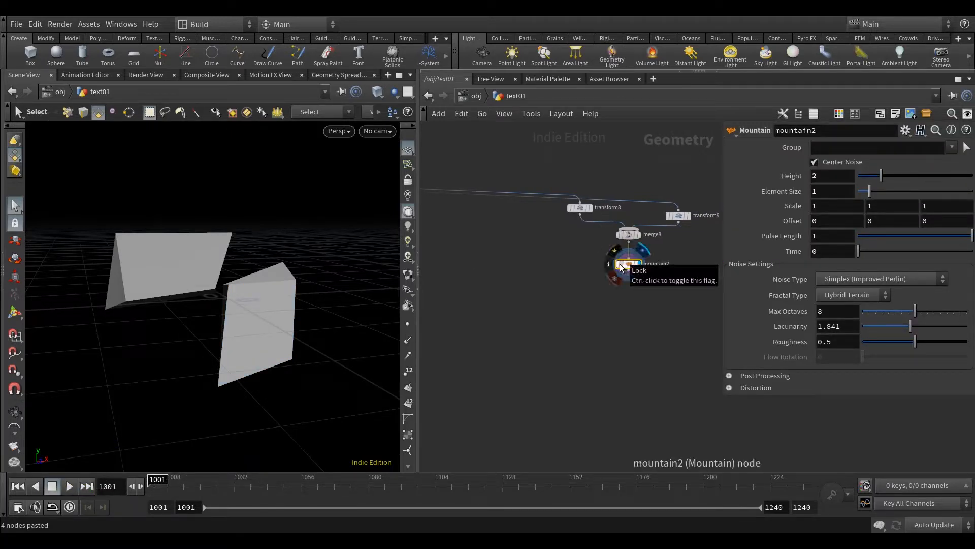
middle_click_drag(873, 254, 924, 258)
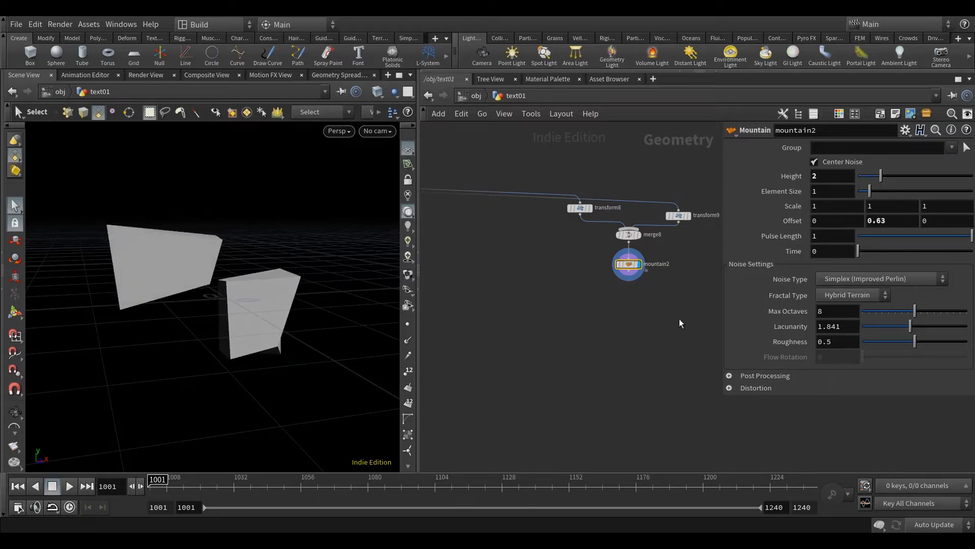
Lower the transform8 box in the viewport so it sits below its original height
scroll(591, 325, "down", 2)
scroll(590, 325, "down", 4)
middle_click_drag(473, 385, 421, 360)
scroll(587, 258, "up", 8)
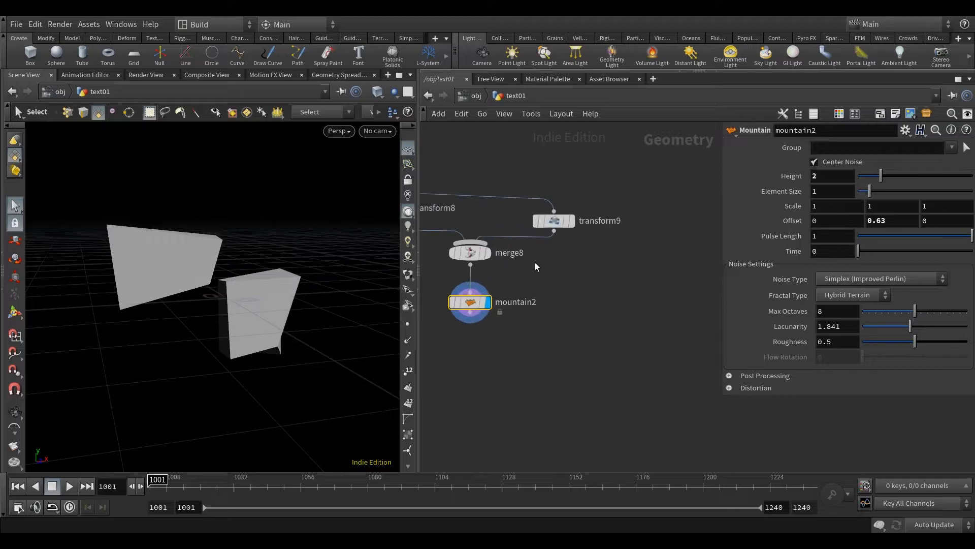
middle_click_drag(427, 223, 559, 218)
left_click(529, 203)
key("Return")
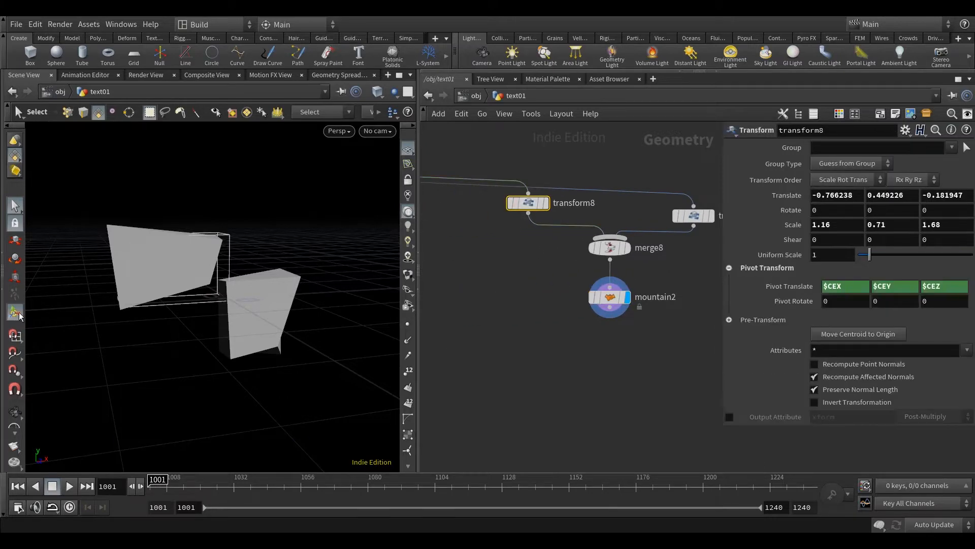
left_click_drag(173, 262, 173, 323)
Move the transform9 box up to about Y 0.85 and across to about X 0.09
left_click(692, 215)
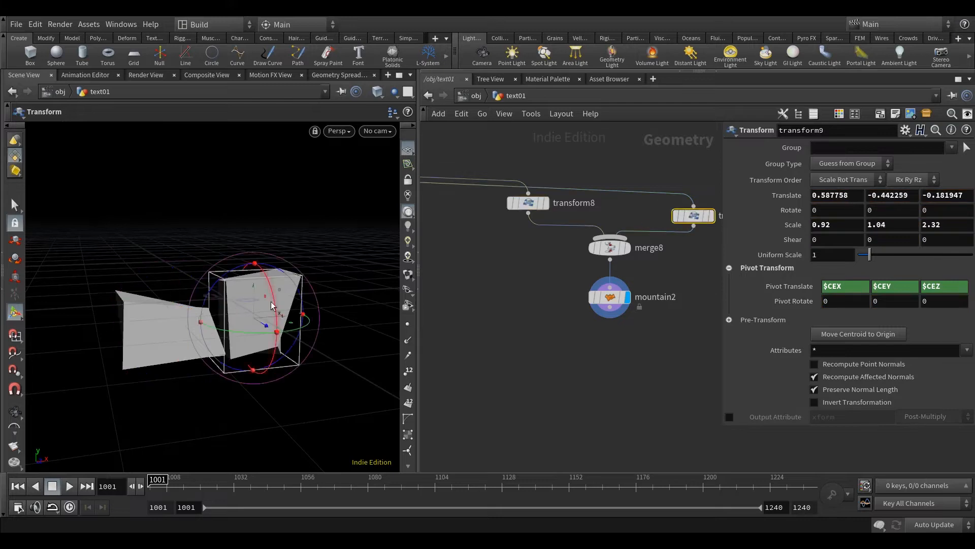
left_click_drag(254, 289, 247, 208)
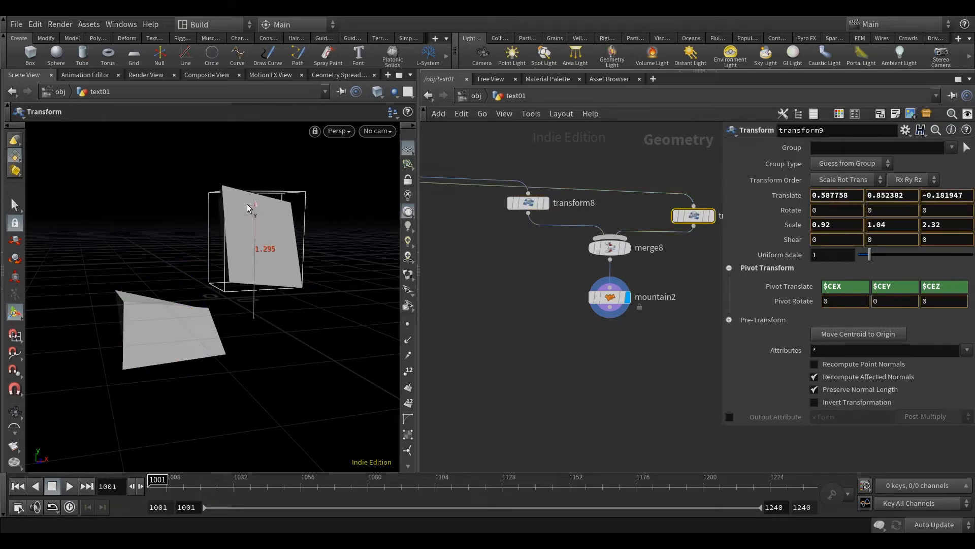
key("r")
left_click_drag(286, 239, 260, 241)
Show the existing cross-shaped point lines as a template behind the displayed boxes for reference
scroll(588, 368, "down", 10)
middle_click_drag(583, 387, 757, 231)
scroll(546, 314, "up", 5)
scroll(491, 350, "up", 3)
left_click(509, 340)
scroll(241, 348, "down", 3)
left_click_drag(242, 349, 224, 362, "alt")
Shift the transform9 box along X to about 0.47 to line up with the reference crosses
scroll(544, 292, "down", 5)
middle_click_drag(655, 284, 488, 394)
middle_click_drag(622, 306, 438, 309)
scroll(600, 280, "up", 3)
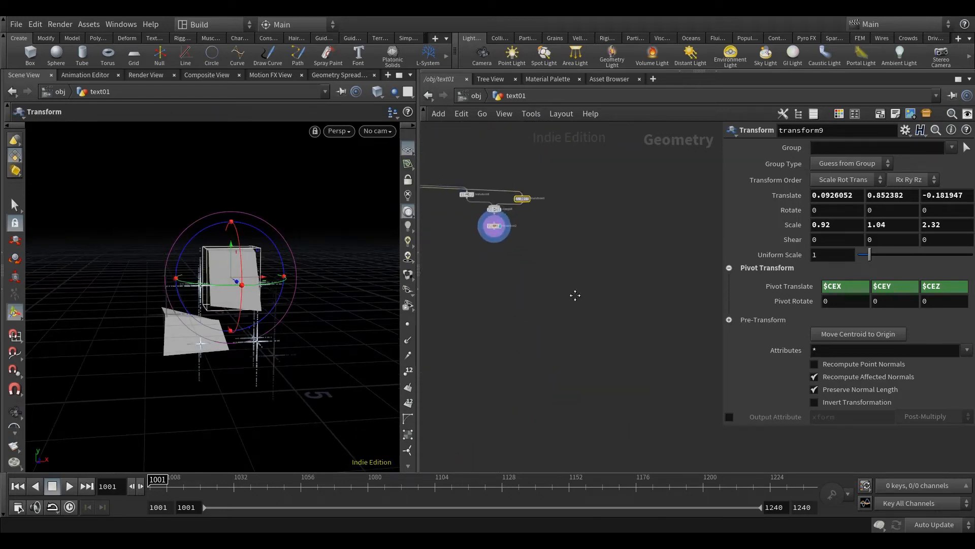
middle_click_drag(575, 295, 658, 337)
scroll(533, 298, "up", 3)
scroll(240, 275, "up", 4)
left_click_drag(266, 268, 292, 269)
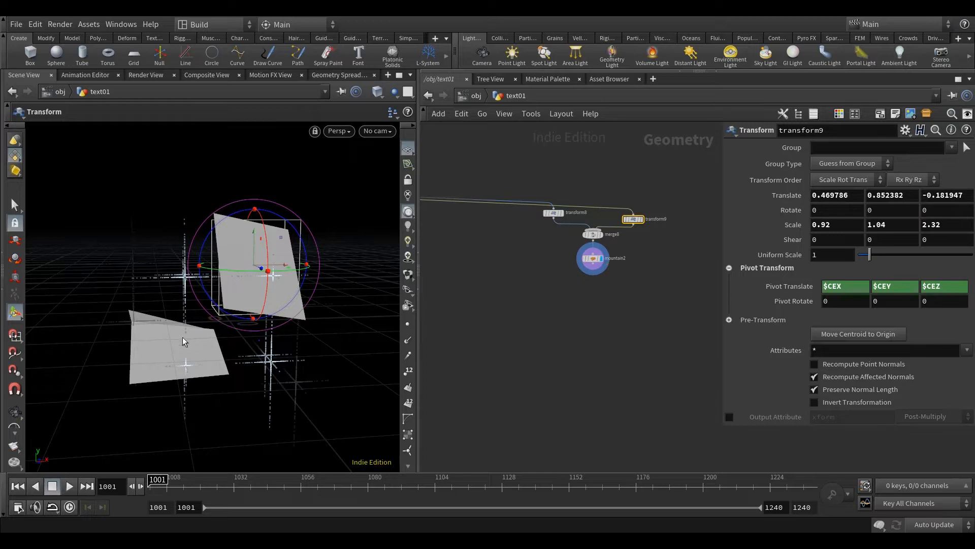
Raise the transform8 box to about Y -0.136 and return to the selection tool
left_click(553, 216)
left_click_drag(179, 314, 180, 292)
key("s")
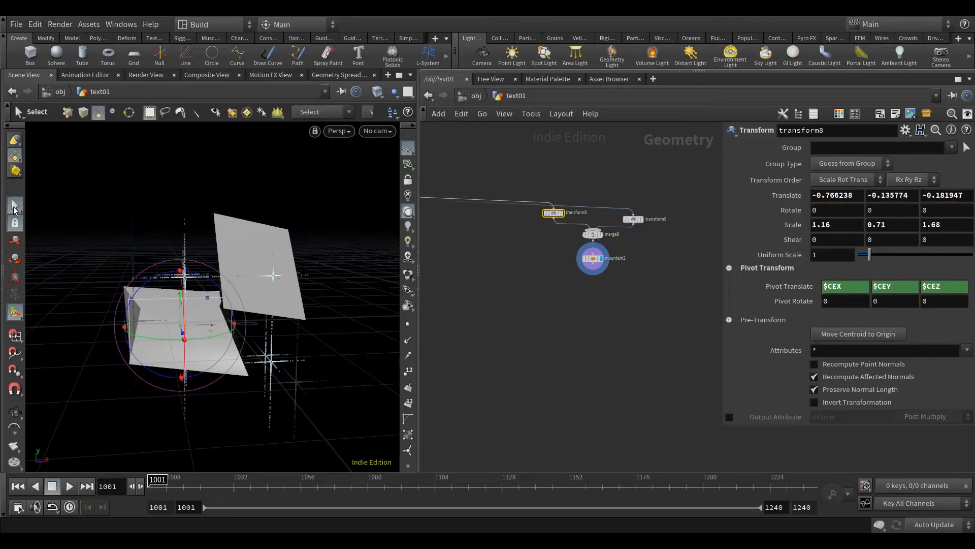
Connect and display a new Add node below mountain2, deleting the geometry but keeping the points
scroll(606, 285, "up", 3)
left_click(584, 241)
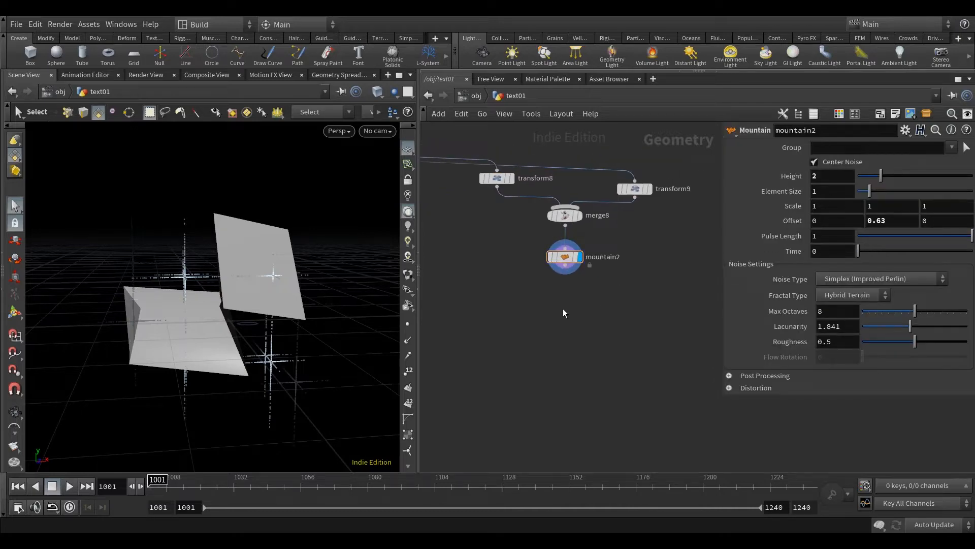
key("Tab")
type("add")
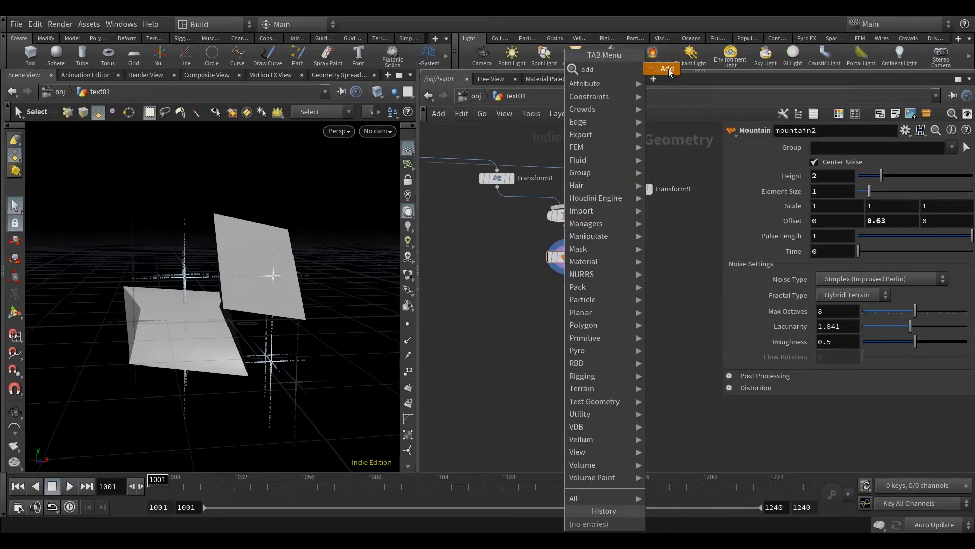
key("Return")
left_click(565, 316)
left_click(566, 266)
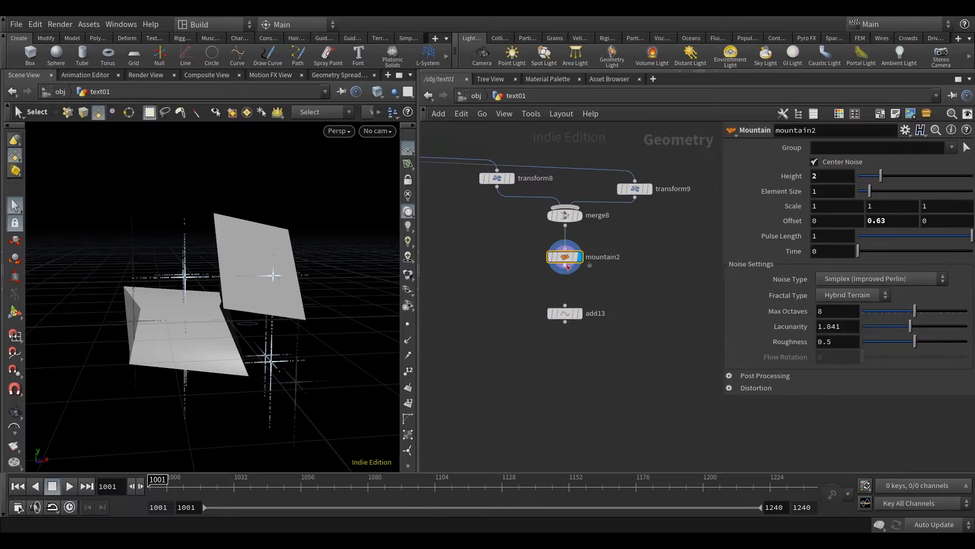
left_click(565, 305)
left_click_drag(568, 316, 568, 299)
left_click(852, 163)
left_click(578, 300)
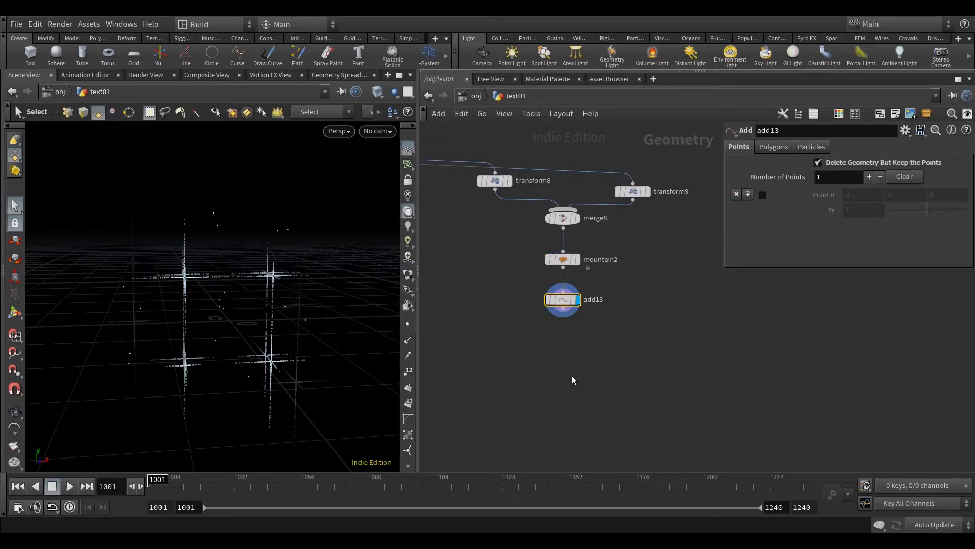
Create a Blast node and connect it to the output of add13
middle_click_drag(572, 375, 577, 368)
key("Tab")
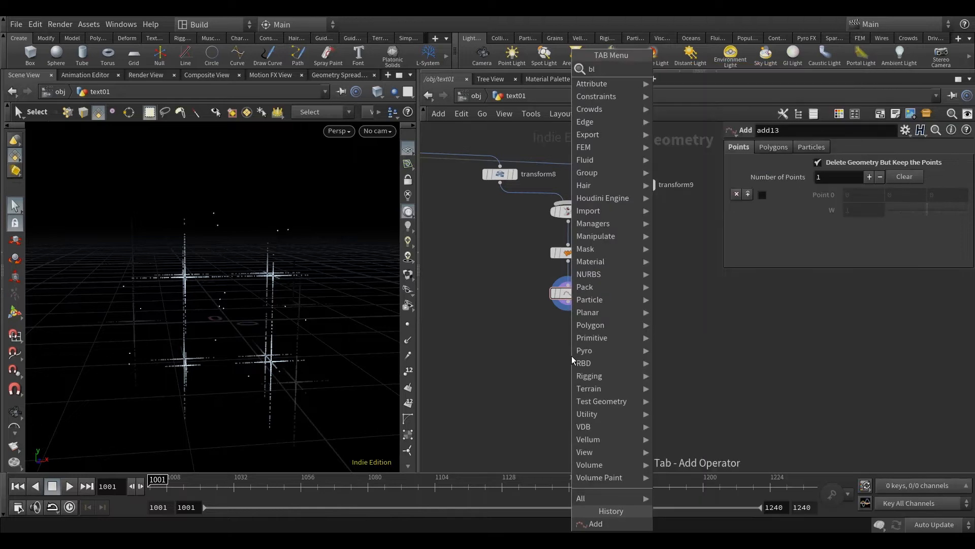
left_click(702, 71)
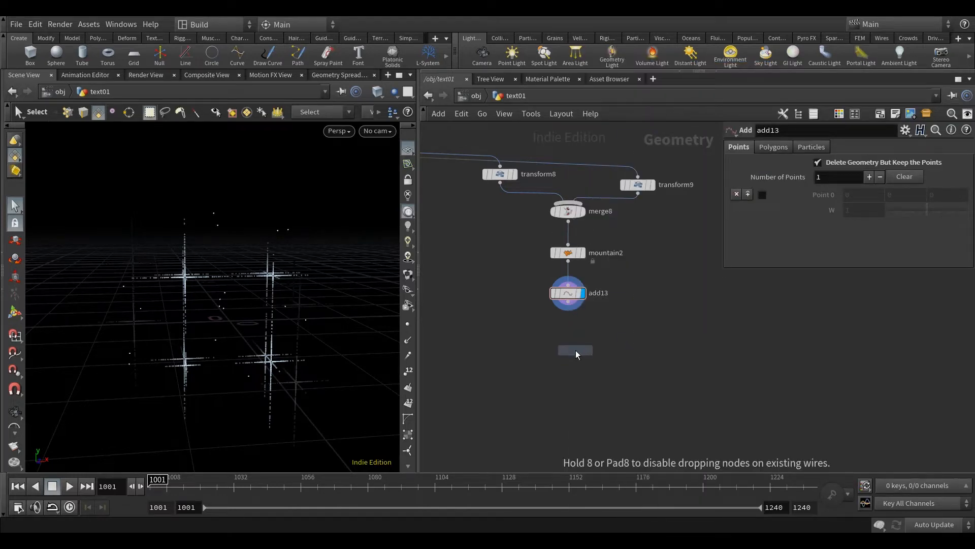
left_click(624, 339)
left_click(568, 307)
left_click(624, 332)
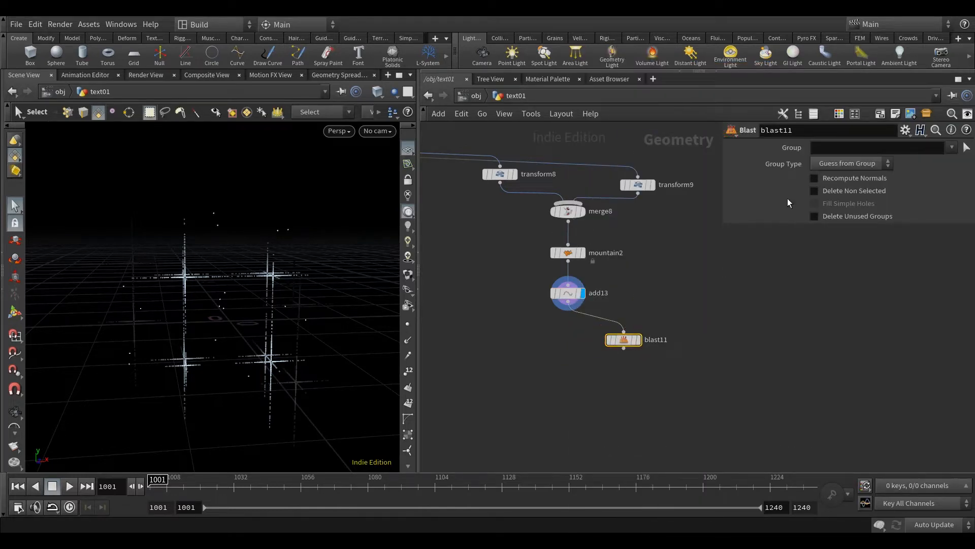
Set the Blast to keep only points 0 4 2 15 10 13 by deleting non-selected, and display it
left_click(849, 164)
left_click(844, 216)
left_click(837, 192)
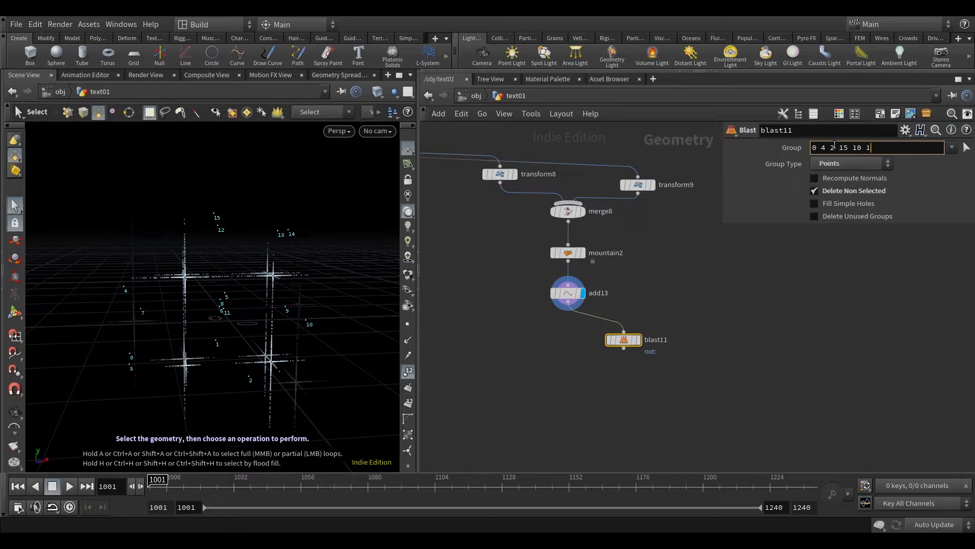
key("Return")
middle_click_drag(713, 332, 653, 298)
left_click(623, 322)
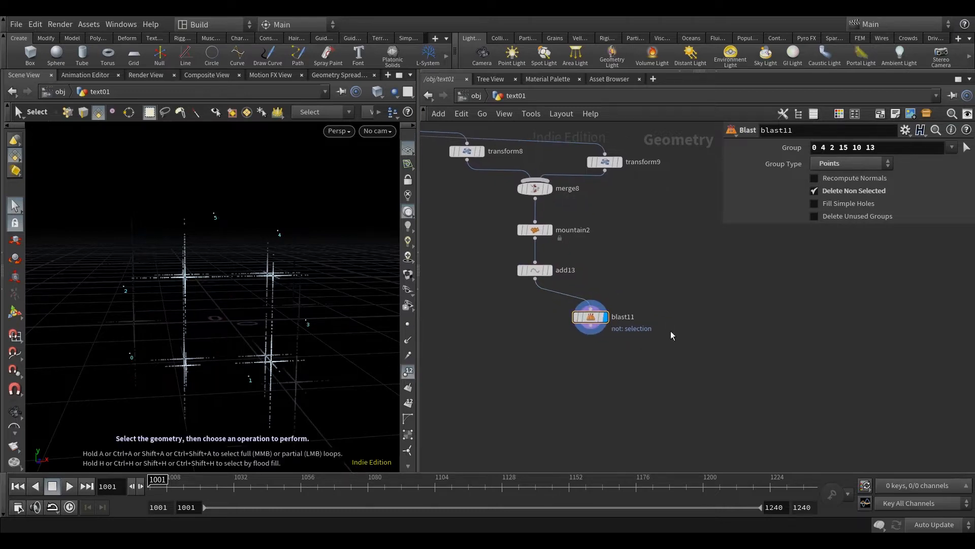
scroll(624, 137, "down", 3)
left_click_drag(604, 266, 629, 265)
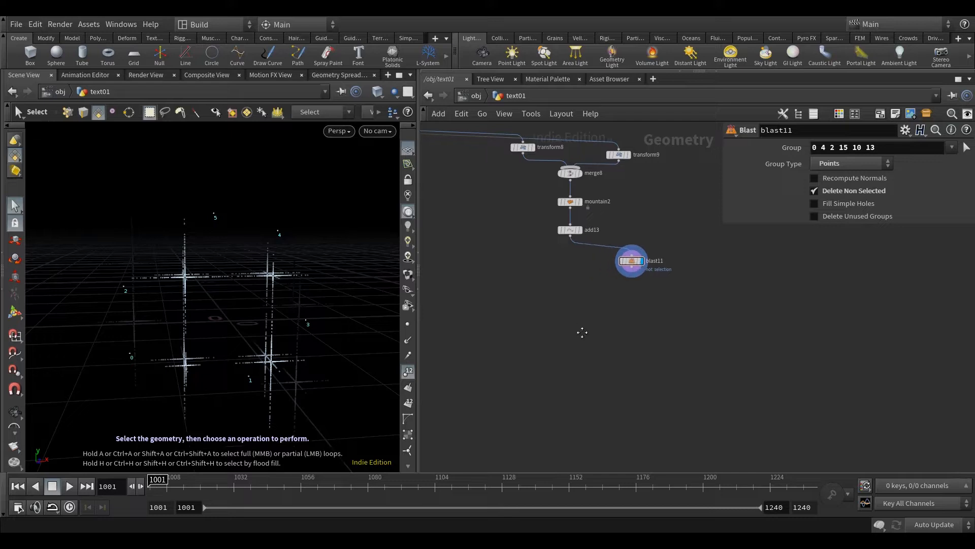
Create a Box node in the empty space beside the add13 and blast11 nodes
key("Tab")
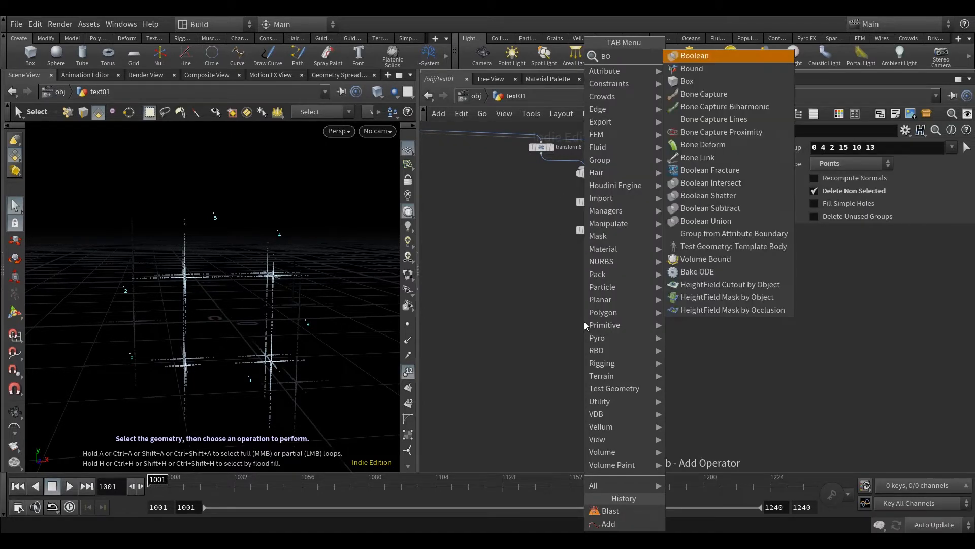
type("BOx")
left_click(677, 60)
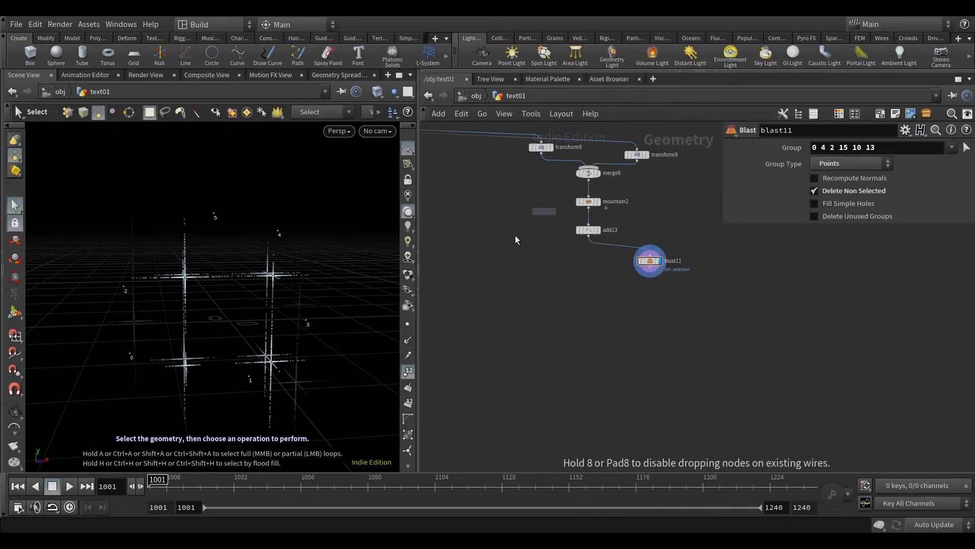
left_click(479, 264)
scroll(511, 287, "down", 2)
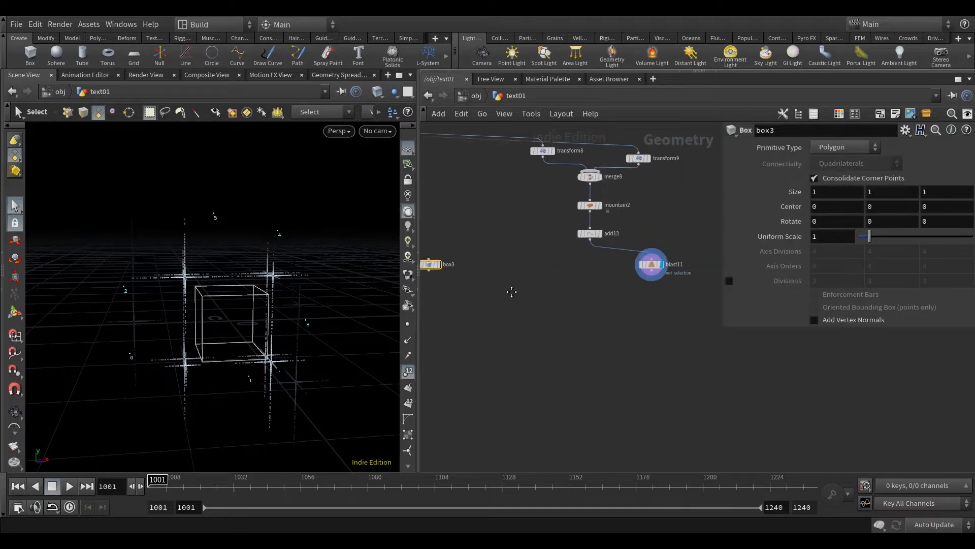
middle_click_drag(504, 281, 532, 275)
left_click_drag(472, 265, 468, 266)
Copy the pointwrangle12 node from the box2 branch and paste it below blast11
middle_click_drag(512, 327, 786, 322)
scroll(608, 347, "down", 8)
middle_click_drag(579, 358, 641, 325)
scroll(574, 313, "up", 10)
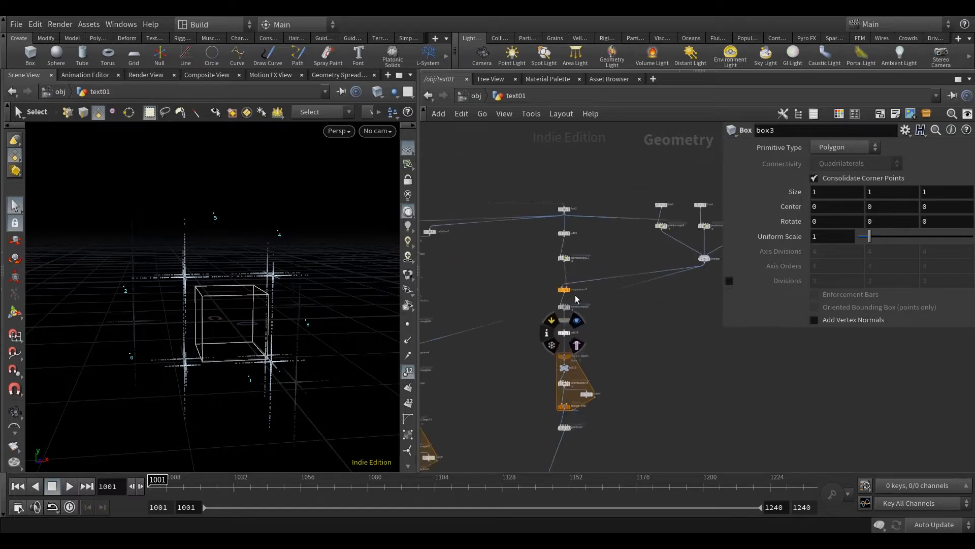
middle_click_drag(587, 256, 582, 281)
left_click(543, 268)
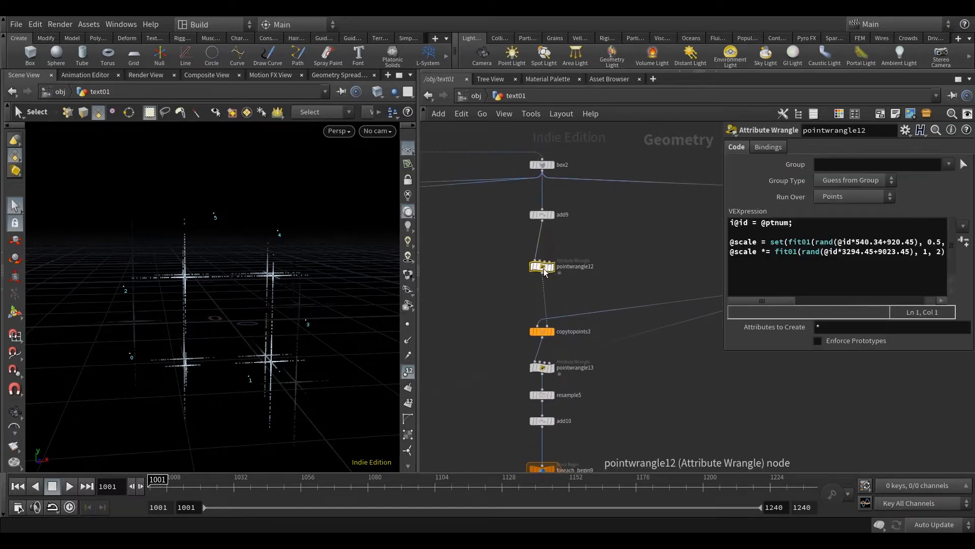
key("ctrl+c")
scroll(590, 254, "down", 10)
scroll(605, 280, "up", 6)
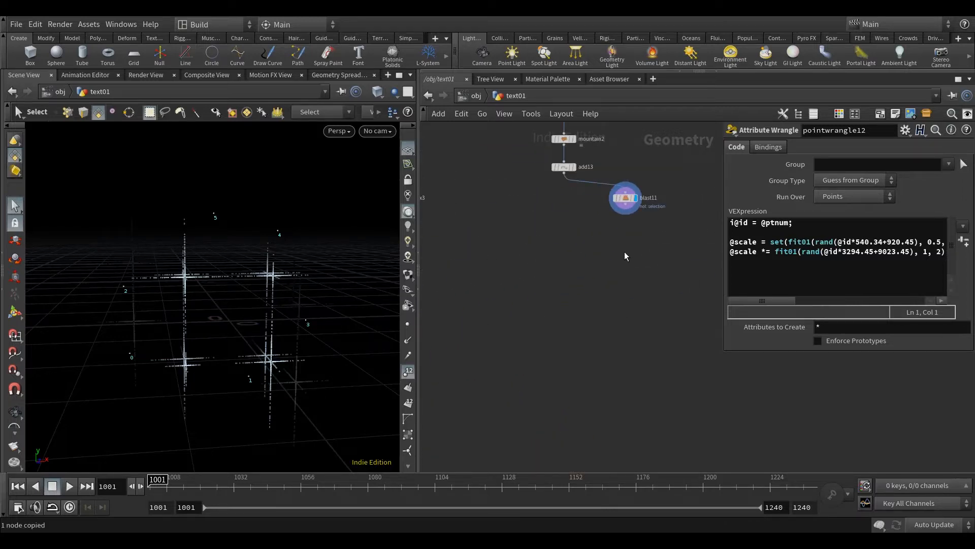
key("ctrl+v")
Connect blast11 to the pasted point wrangle and align both nodes beneath add13
left_click(626, 209)
left_click(616, 247)
left_click_drag(625, 198, 564, 200)
left_click_drag(617, 260, 566, 248)
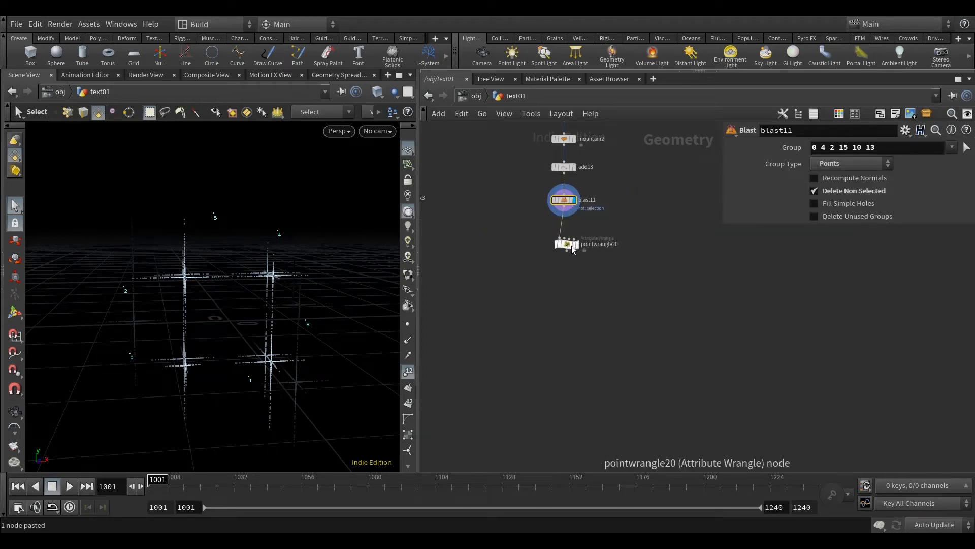
left_click(567, 247)
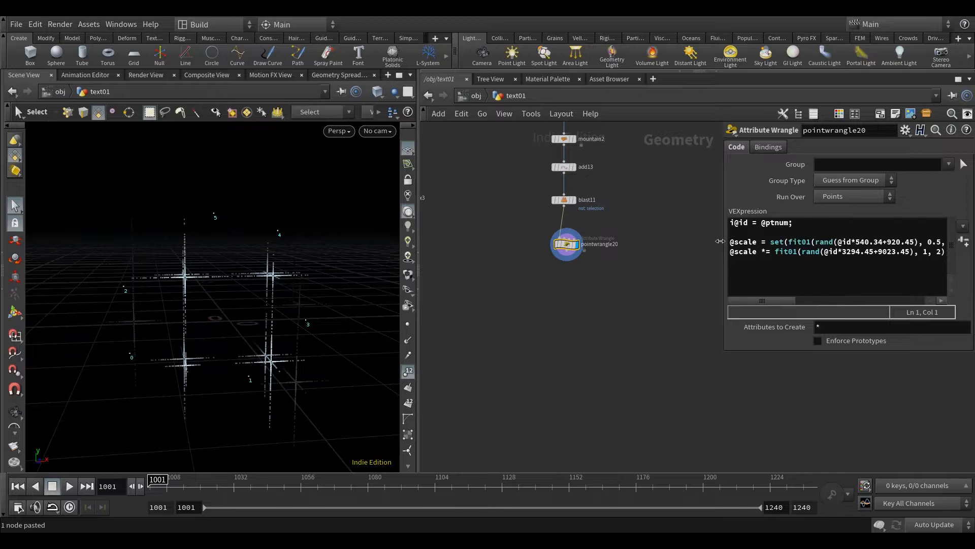
left_click_drag(720, 241, 424, 261)
left_click(563, 242)
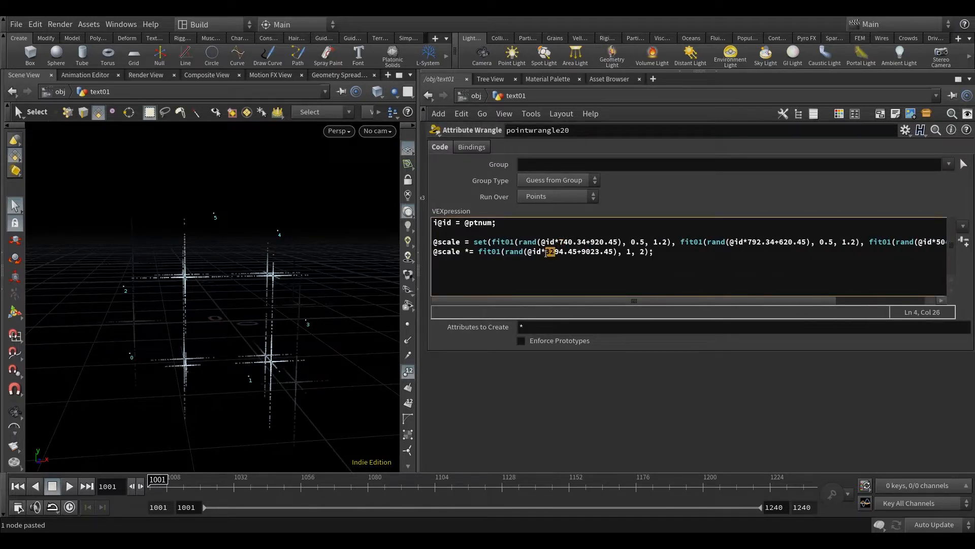
type("84")
left_click(938, 242)
type("6")
left_click(752, 387)
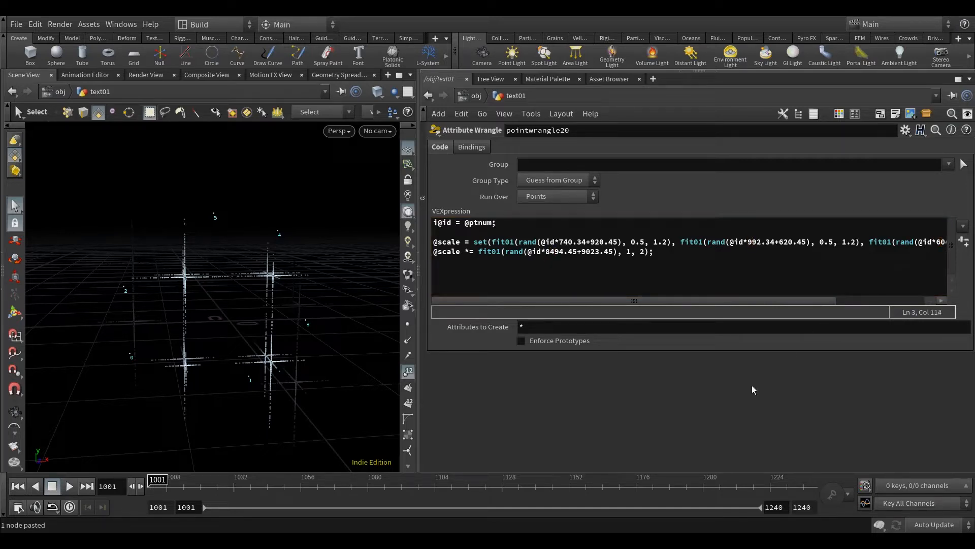
Raise the minimum of the per-axis scale ranges to 0.7 and set the overall scale multiplier's minimum to .6
left_click_drag(701, 298, 755, 299)
left_click(577, 242)
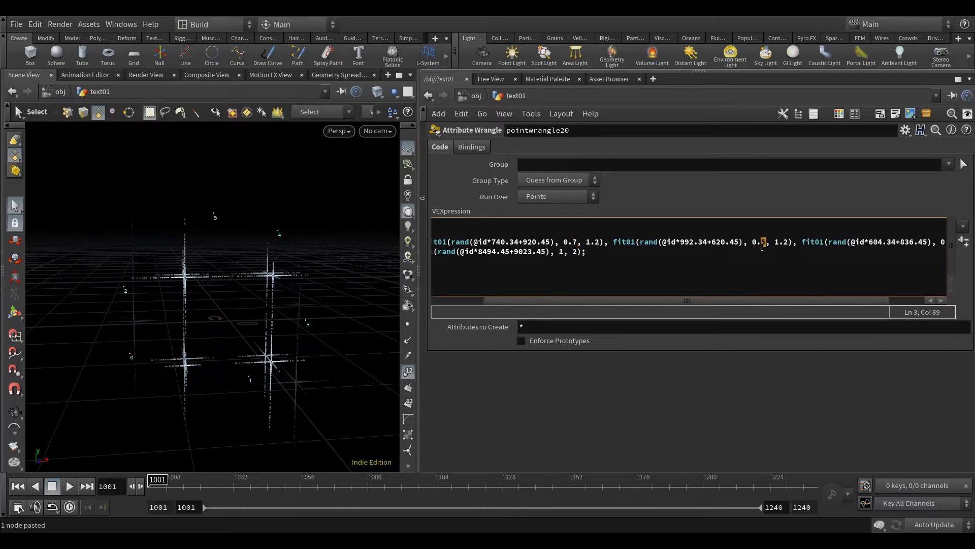
left_click_drag(862, 298, 687, 314)
double_click(904, 242)
left_click(630, 252)
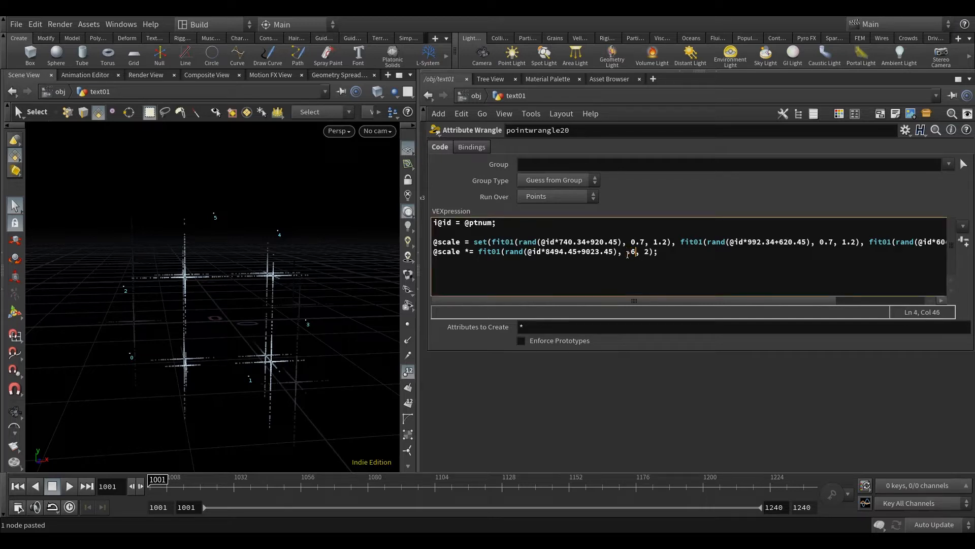
left_click(471, 388)
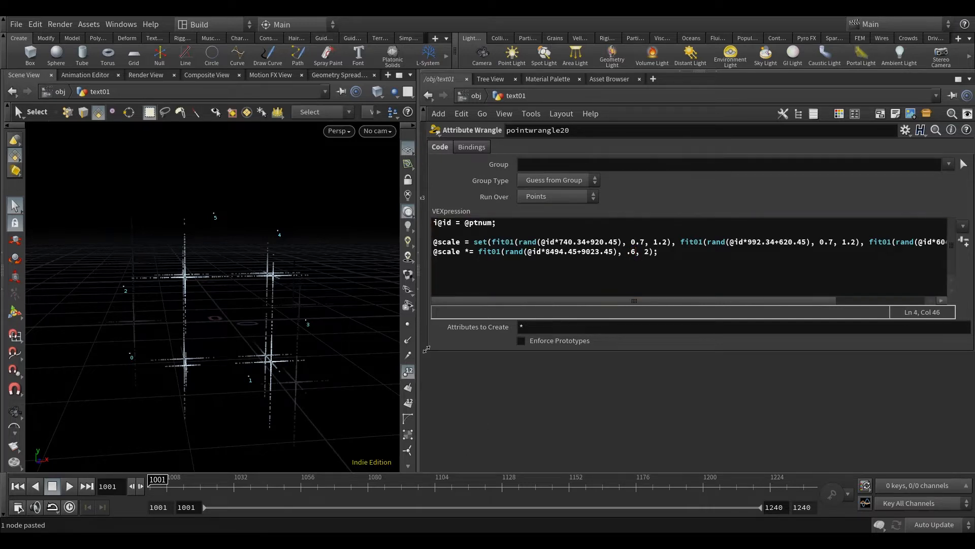
left_click_drag(427, 349, 654, 350)
Create a Copy to Points node with box3 as its geometry and pointwrangle20 as its target points
middle_click_drag(571, 365, 605, 366)
right_click_drag(605, 365, 571, 326)
middle_click_drag(571, 328, 531, 333)
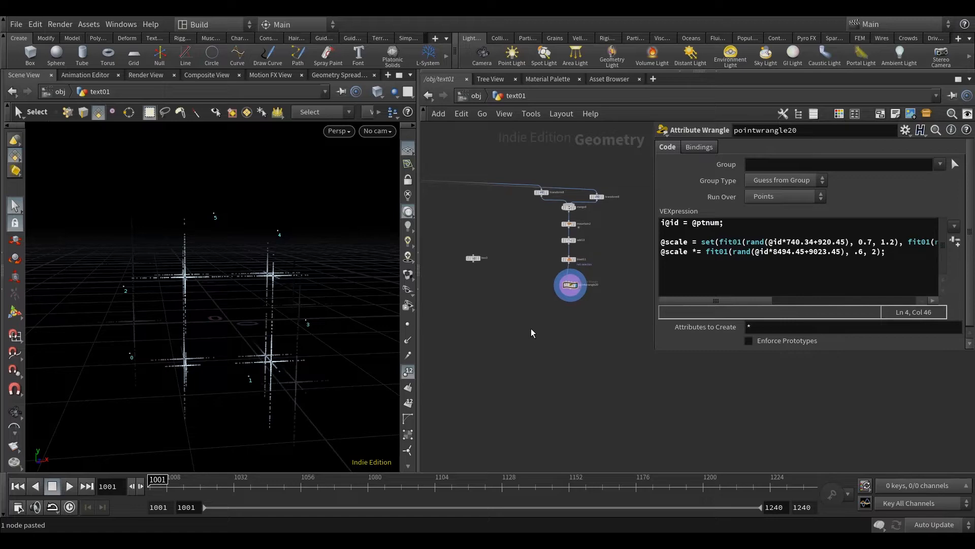
key("Tab")
type("cop")
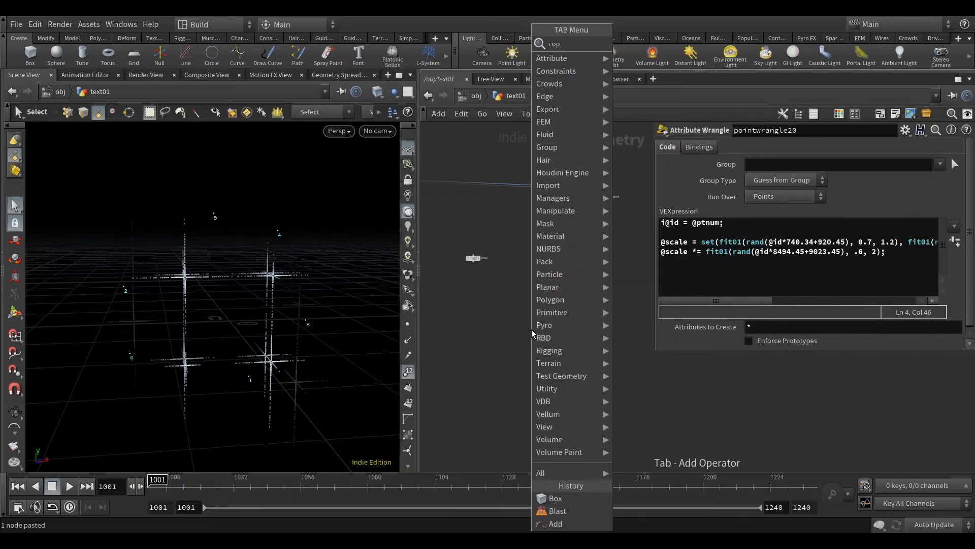
type("y")
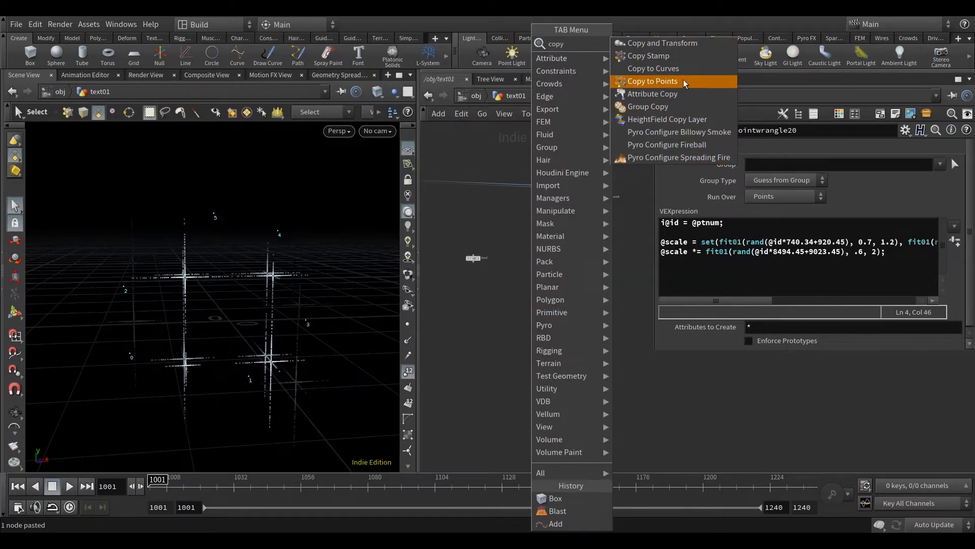
left_click(683, 81)
left_click(523, 319)
left_click(473, 261)
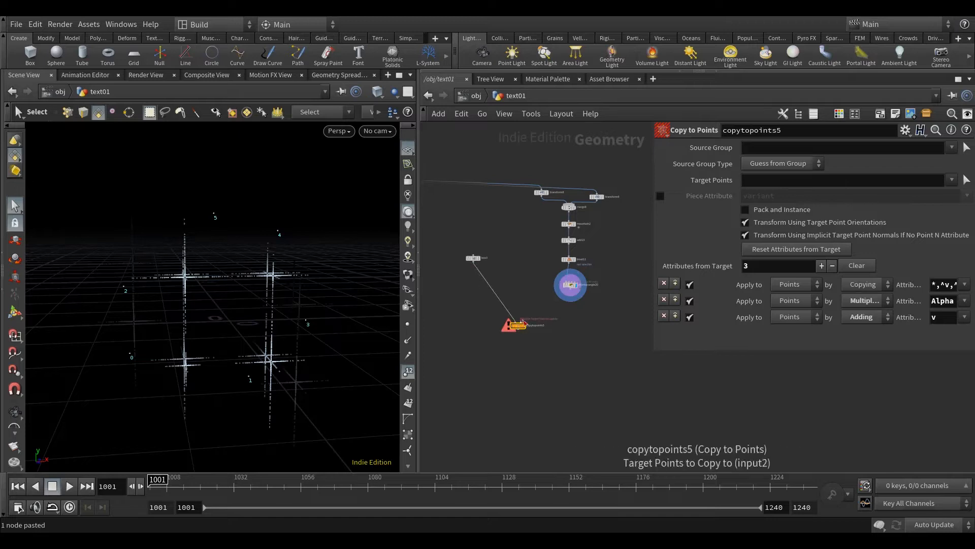
left_click(523, 320)
left_click(570, 292)
Place copytopoints5 beneath box3, display it, and turn off point numbers in the viewport
left_click_drag(519, 324, 487, 319)
scroll(493, 322, "up", 3)
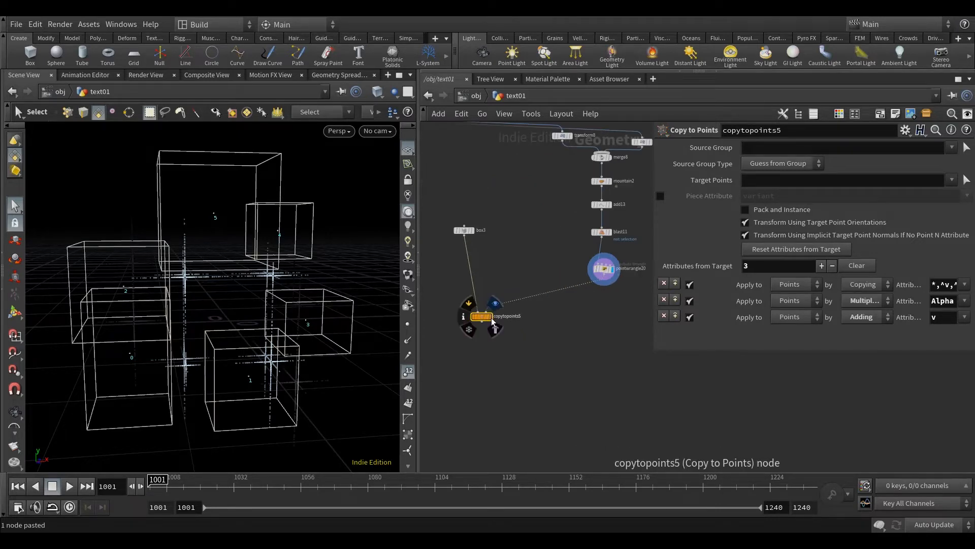
left_click(496, 303)
left_click(409, 373)
Add a Transform node below copytopoints5, connect the two, and display the Transform
mouse_move(521, 359)
middle_mouse_down()
mouse_move(540, 347)
mouse_move(533, 359)
middle_mouse_up()
key("Tab")
type("tra")
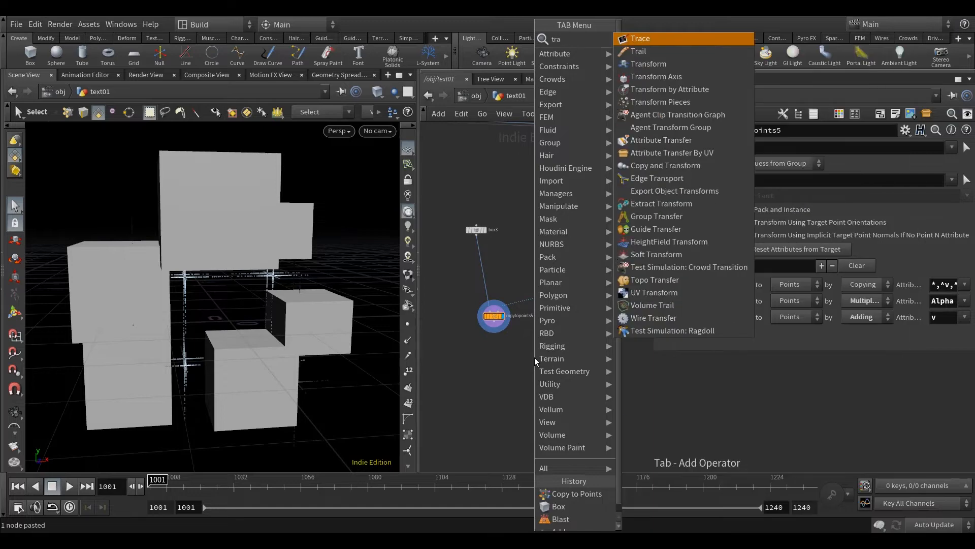
left_click(673, 66)
left_click(497, 348)
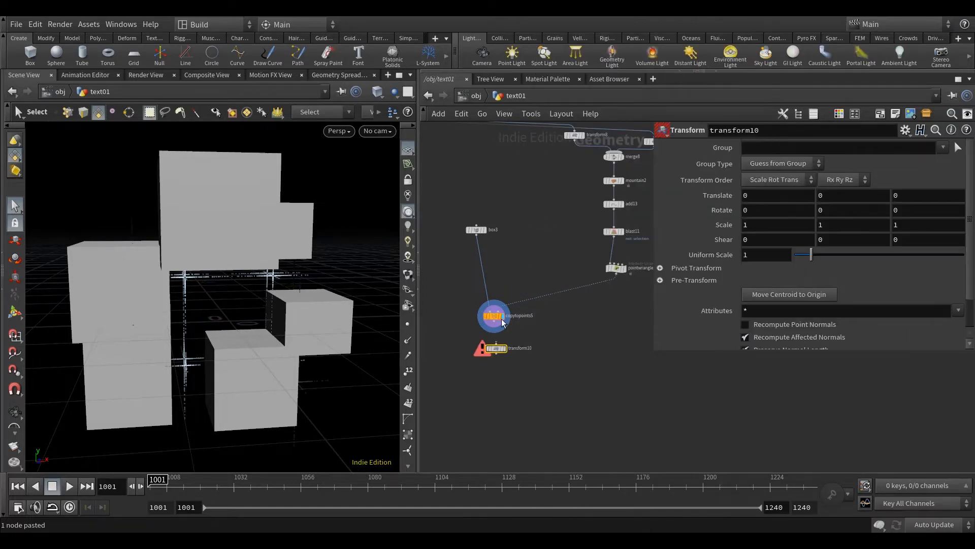
left_click(482, 313)
left_click(496, 343)
left_click_drag(498, 350, 484, 338)
left_click(491, 337)
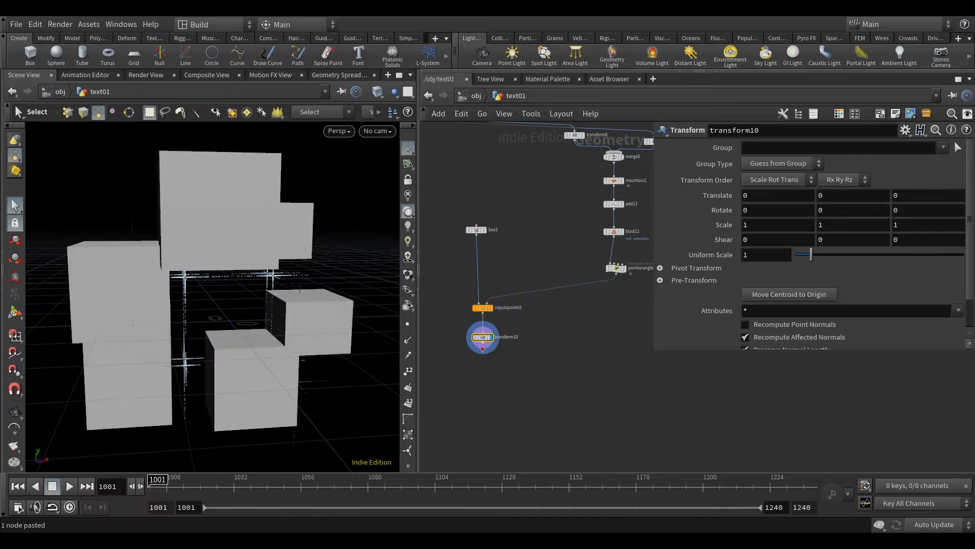
Set the Z translation of transform10 to -0.5
left_click_drag(308, 376, 331, 378, "alt")
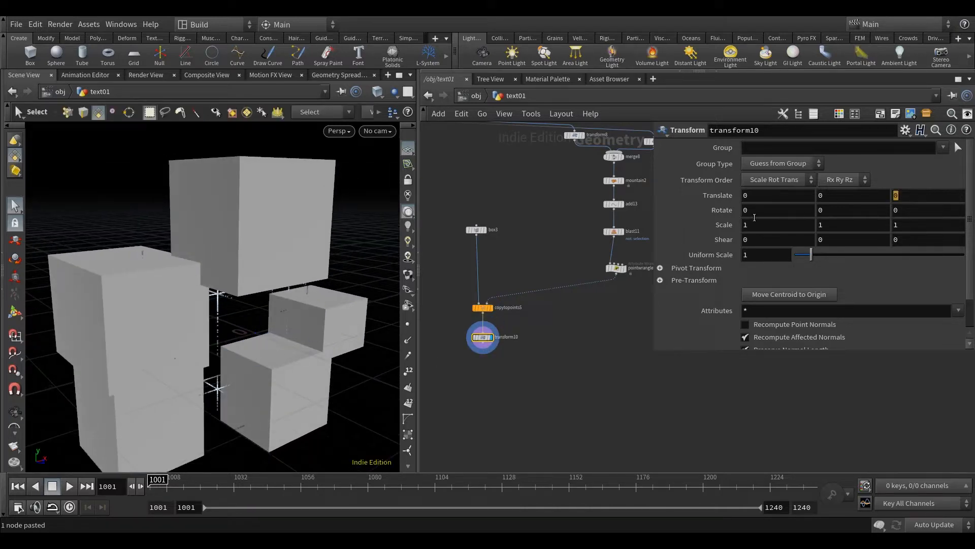
type("5")
key("Return")
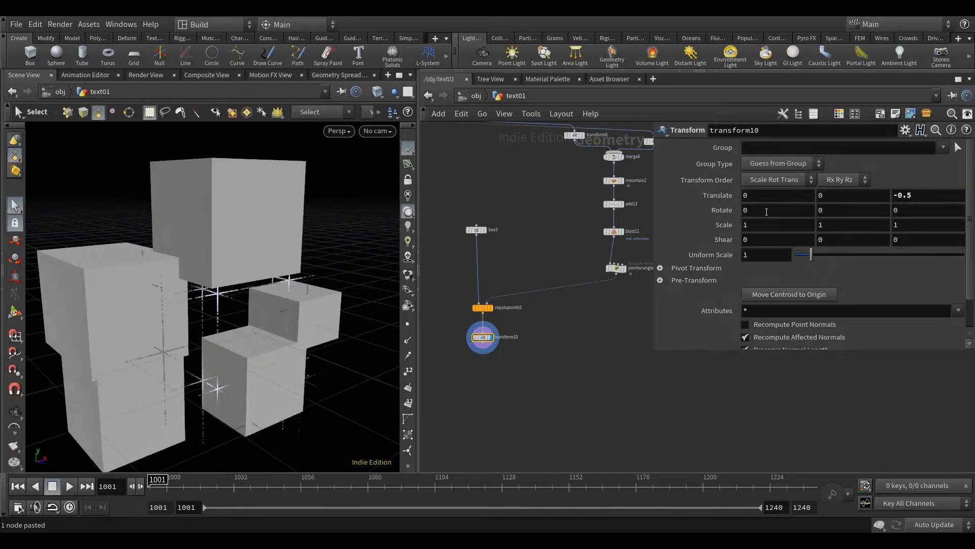
Shift the copied boxes about 0.32 along positive X with the transform handle and return to selection mode
left_click_drag(330, 386, 273, 375, "alt")
key("Return")
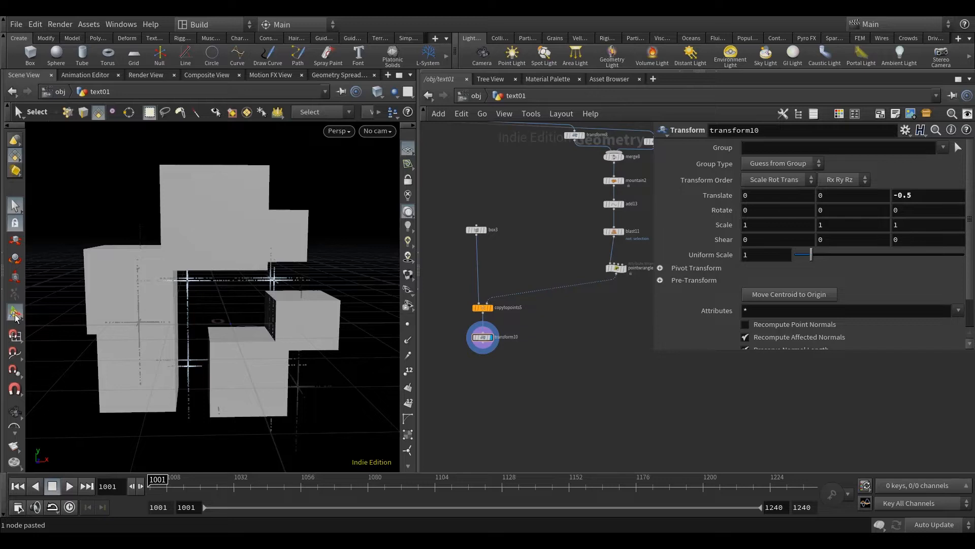
left_click_drag(252, 330, 296, 319)
left_click(12, 202)
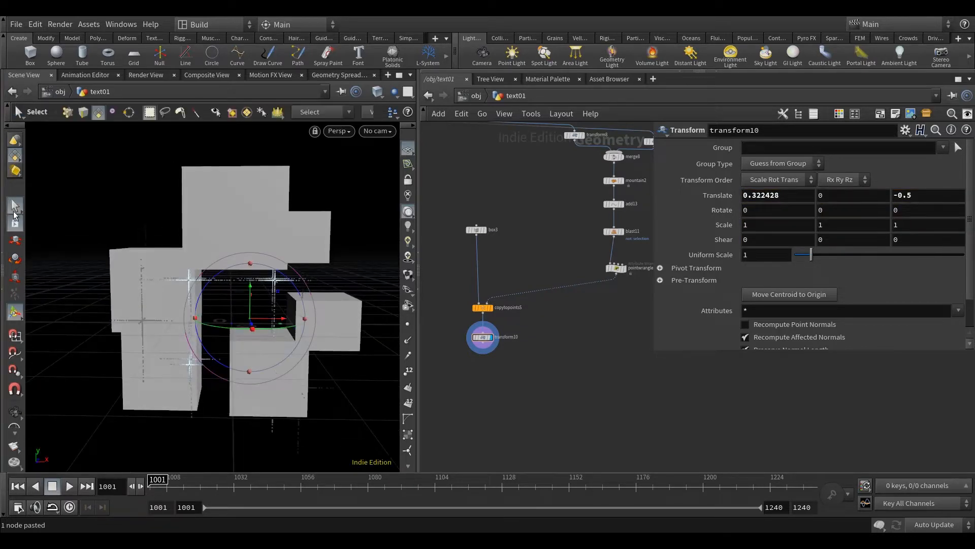
Add an Attribute Promote node connected below transform10
middle_click_drag(543, 370, 544, 375)
middle_click_drag(599, 386, 585, 394)
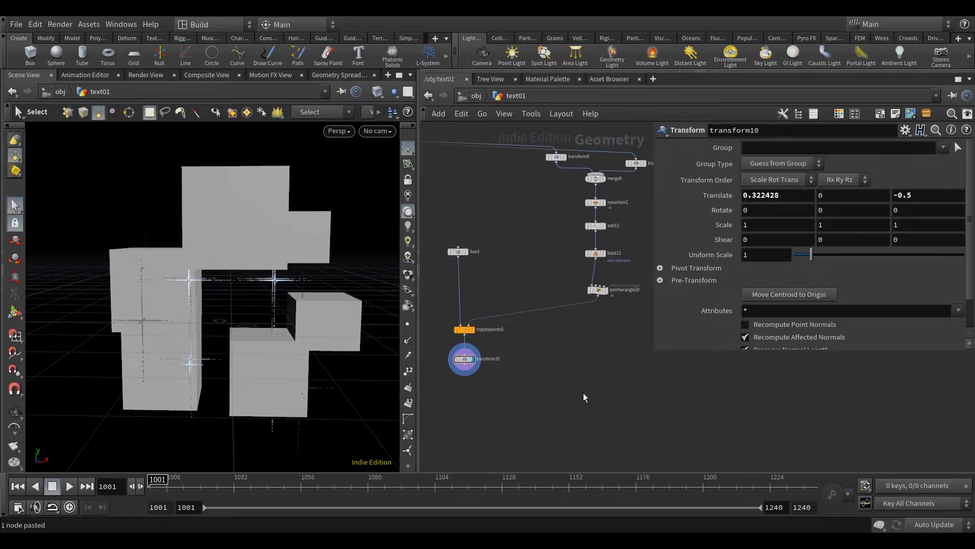
key("Tab")
type("attr")
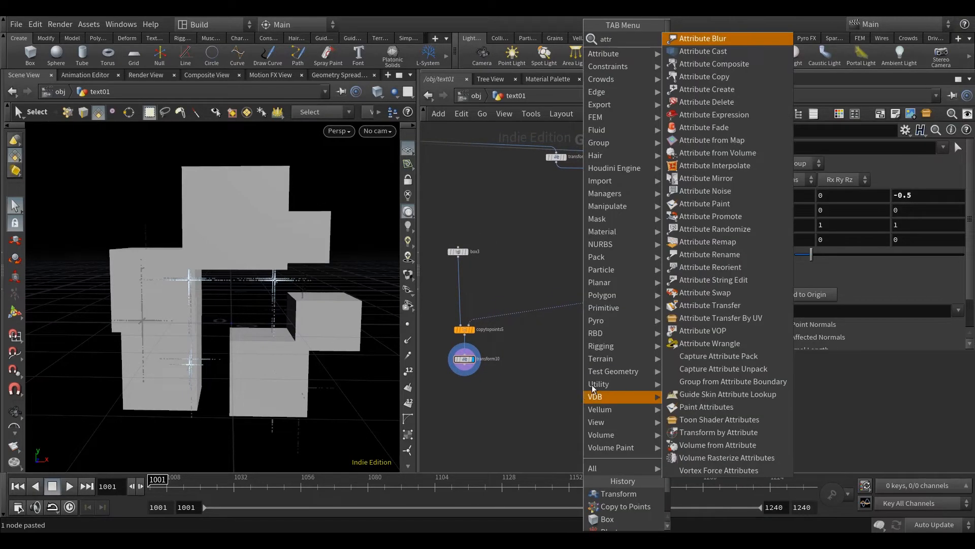
left_click(711, 216)
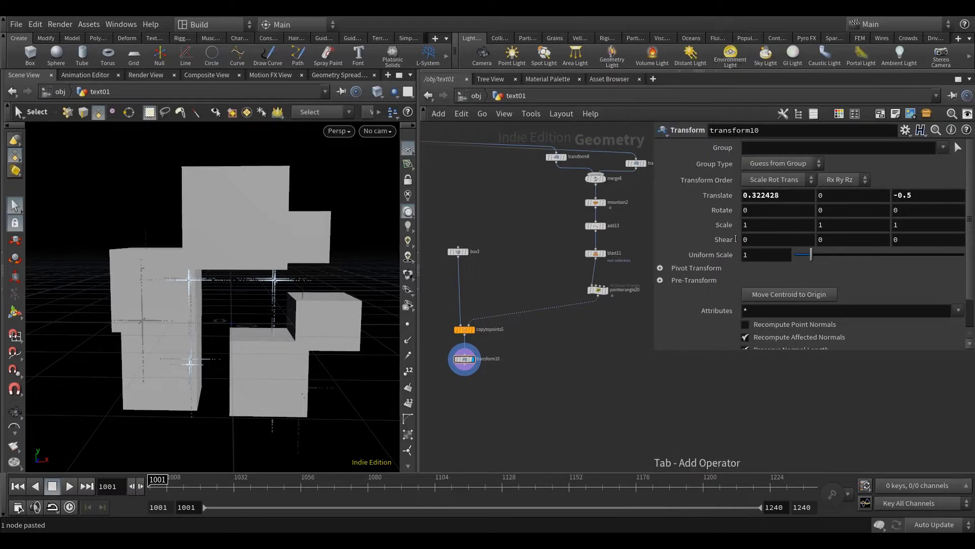
left_click(507, 382)
left_click_drag(507, 383, 511, 340)
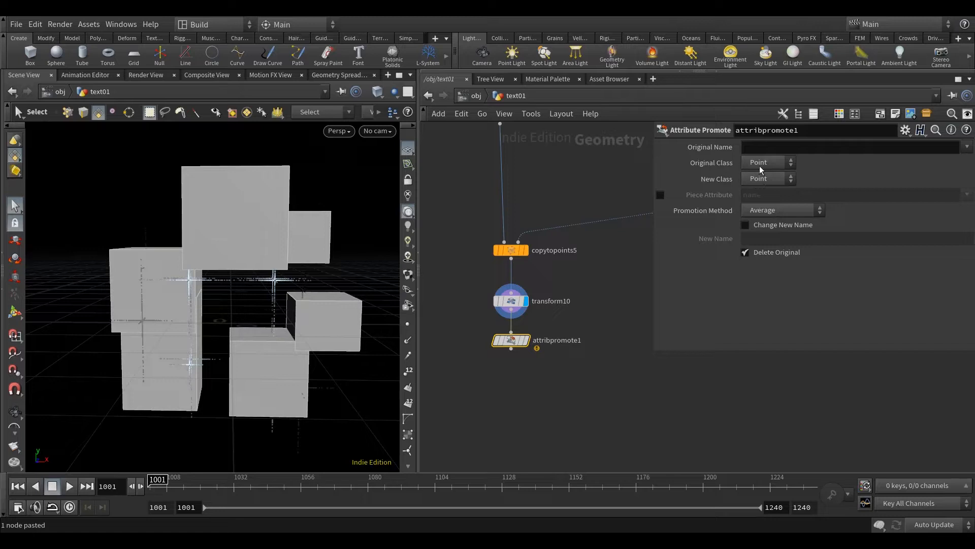
Promote the id attribute from Point to Primitive and display the Attribute Promote node
left_click(762, 179)
left_click(759, 201)
left_click(966, 147)
left_click(956, 172)
middle_click_drag(605, 377, 604, 355)
left_click(524, 323)
middle_click_drag(552, 379, 540, 363)
left_click_drag(326, 364, 339, 365, "alt")
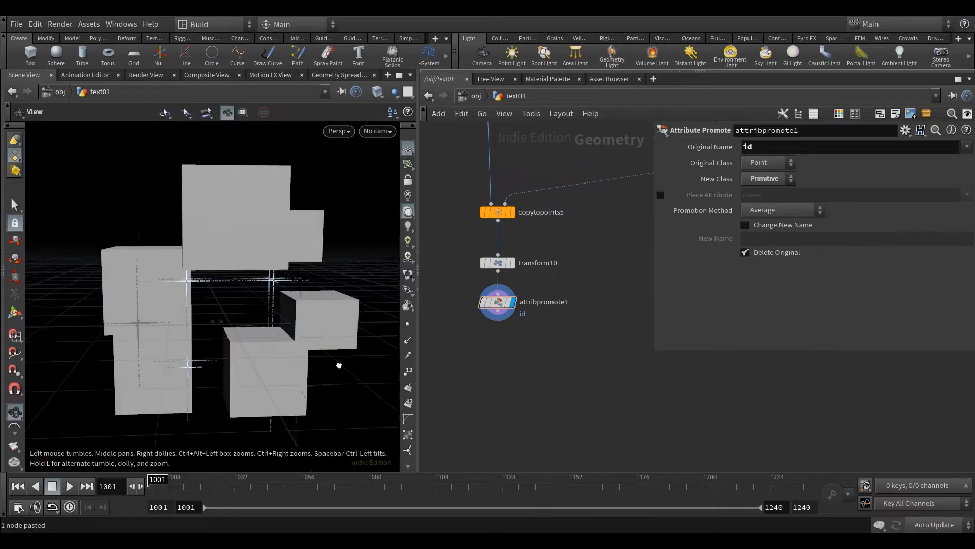
Add a For-Each Connected Piece loop fed directly by attribpromote1, without a connectivity node, and set its piece attribute to id
key("Tab")
type("for")
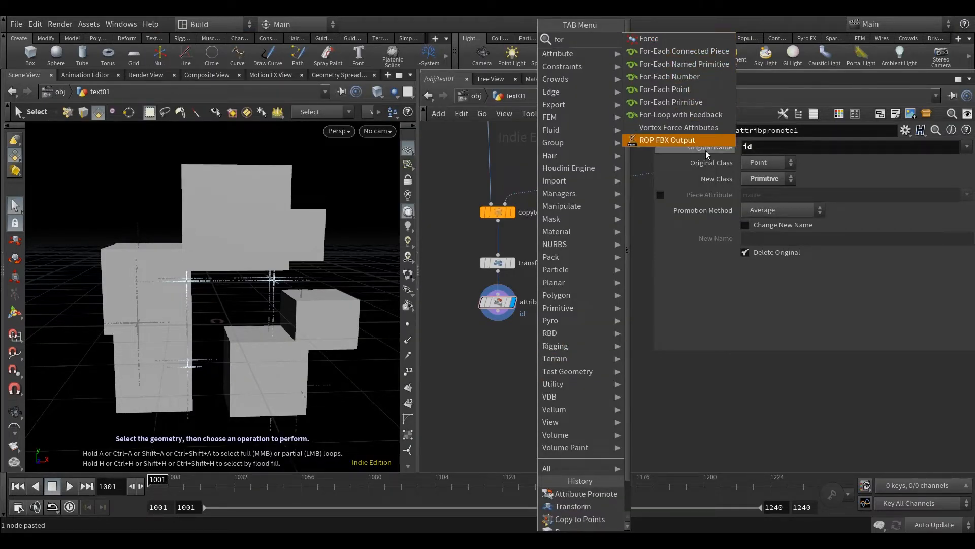
left_click(685, 51)
left_click(528, 359)
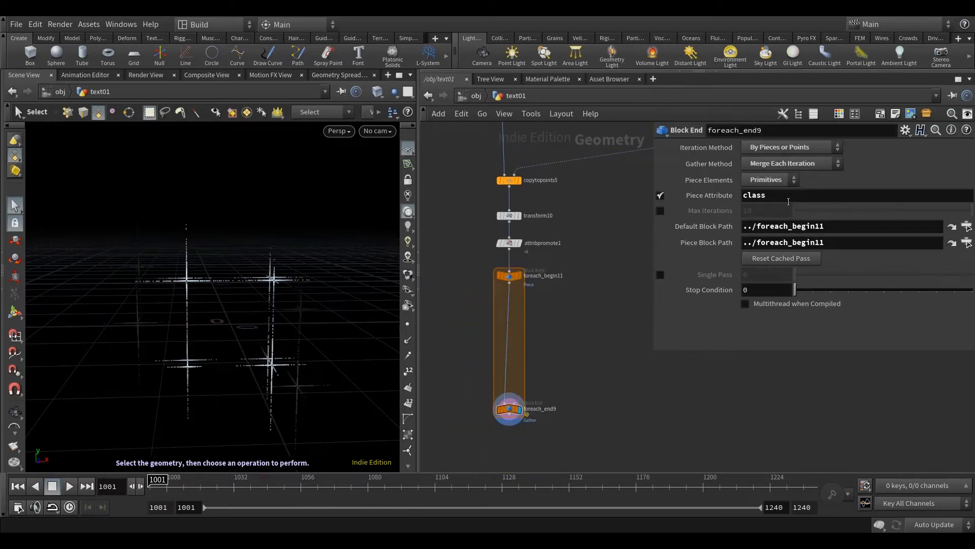
left_click(789, 202)
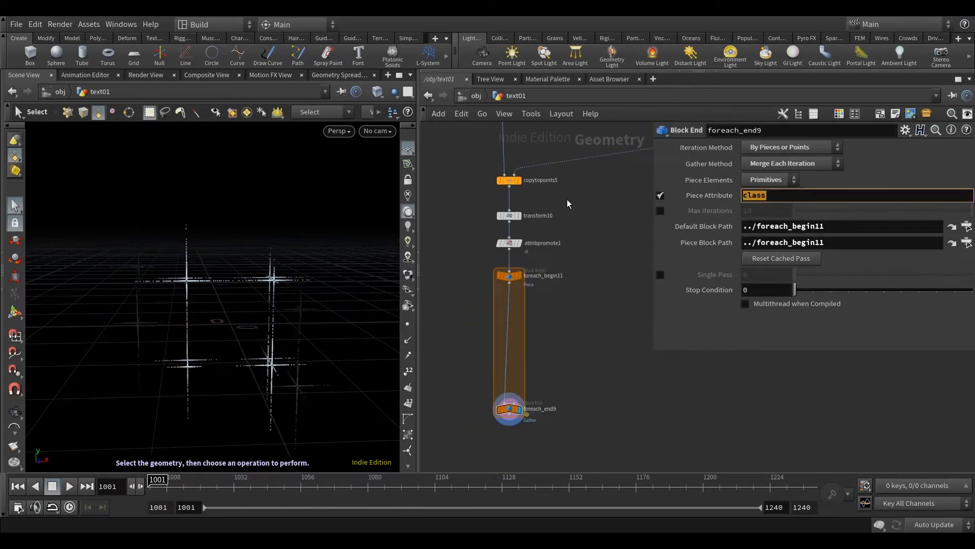
key("Return")
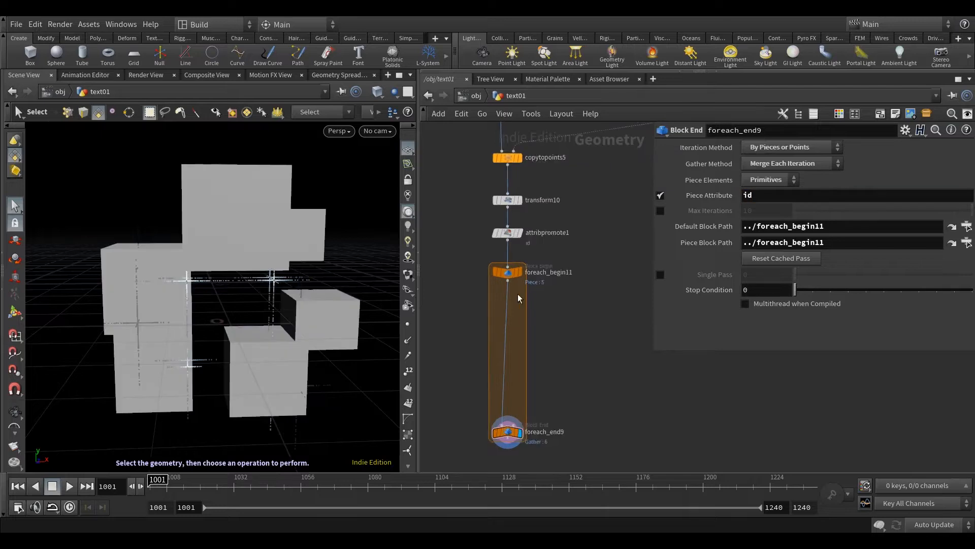
Display foreach_begin11 and insert a Null node directly beneath it inside the loop
scroll(518, 293, "up", 2)
left_click(506, 265)
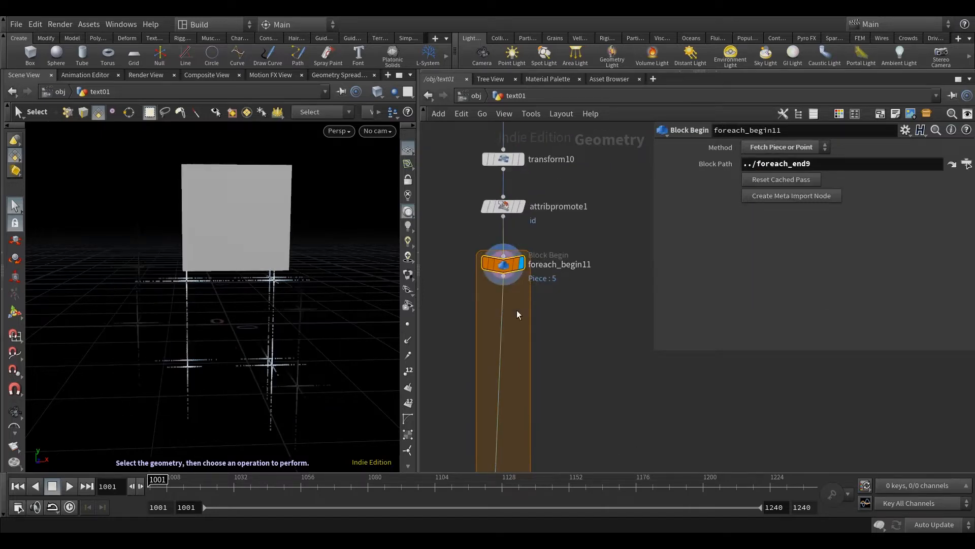
left_click(521, 264)
key("Tab")
type("nul")
left_click(646, 40)
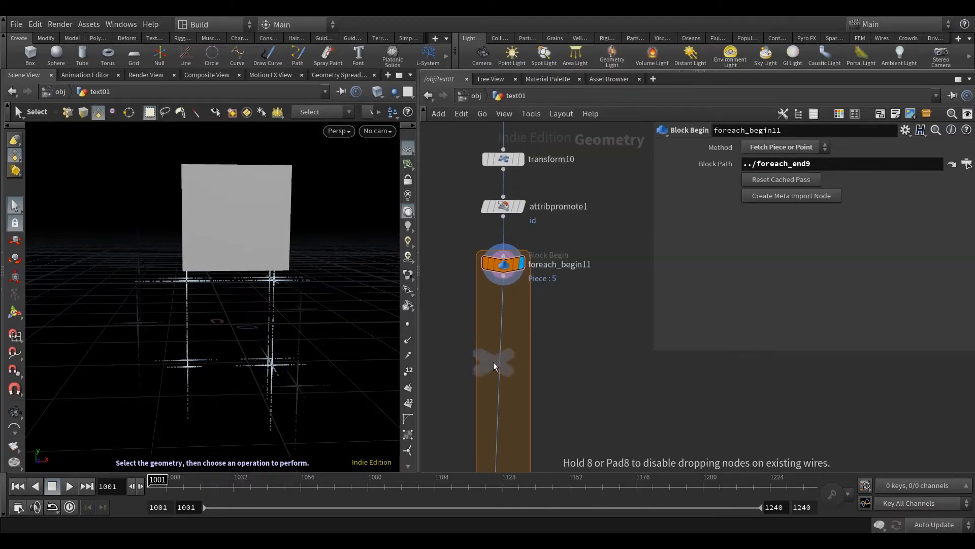
left_click(506, 344)
left_click_drag(506, 348, 502, 317)
middle_click_drag(584, 294, 579, 270)
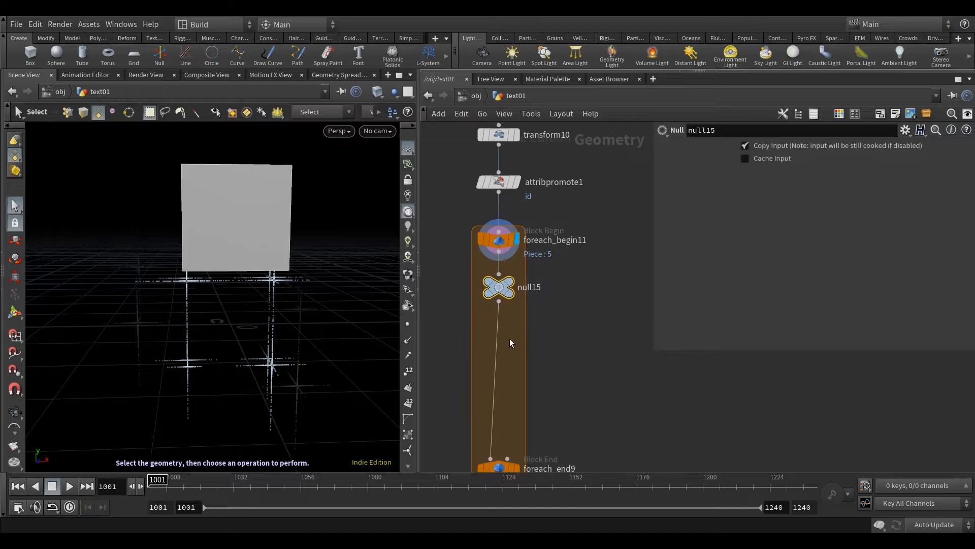
Insert a VDB from Polygons node below null15 in the loop and display it
key("Tab")
type("vdb")
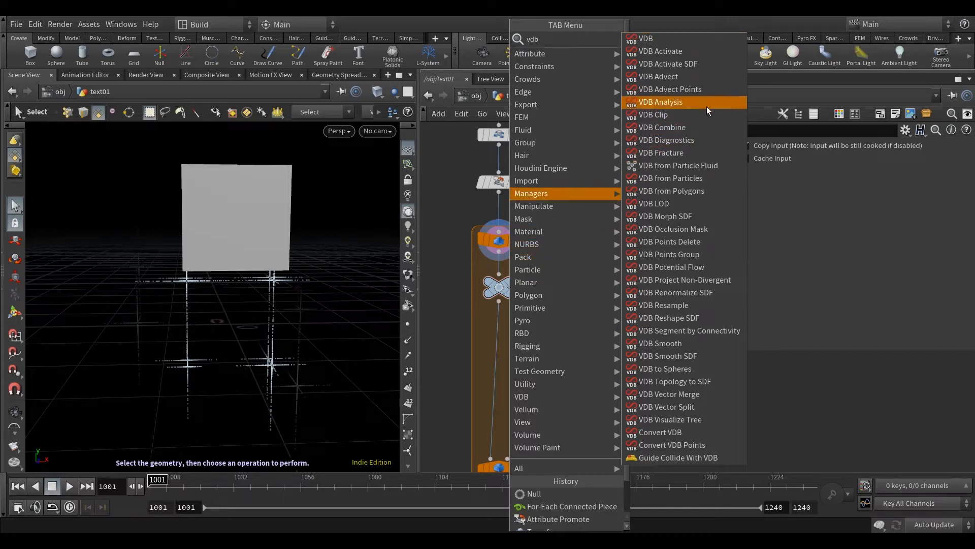
left_click(697, 192)
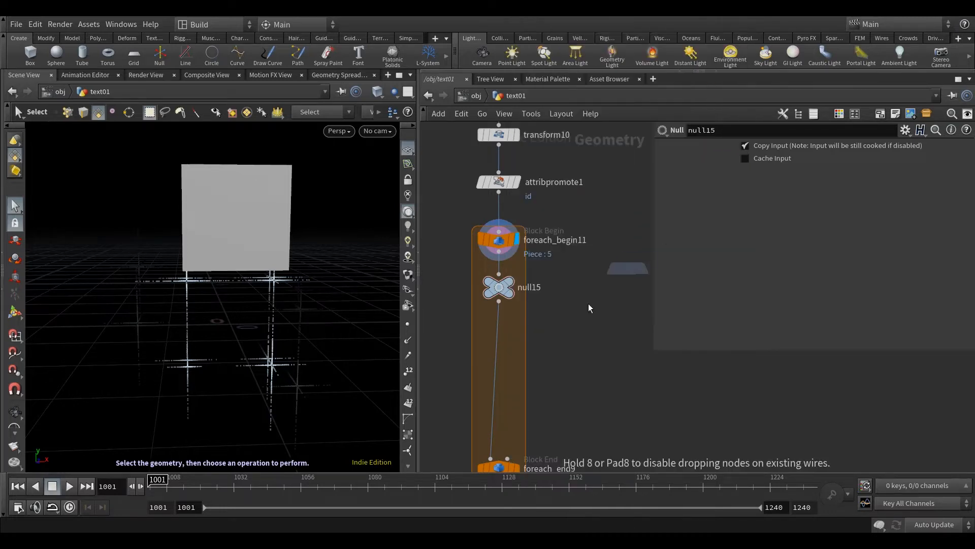
left_click(499, 332)
left_click_drag(525, 344, 505, 336)
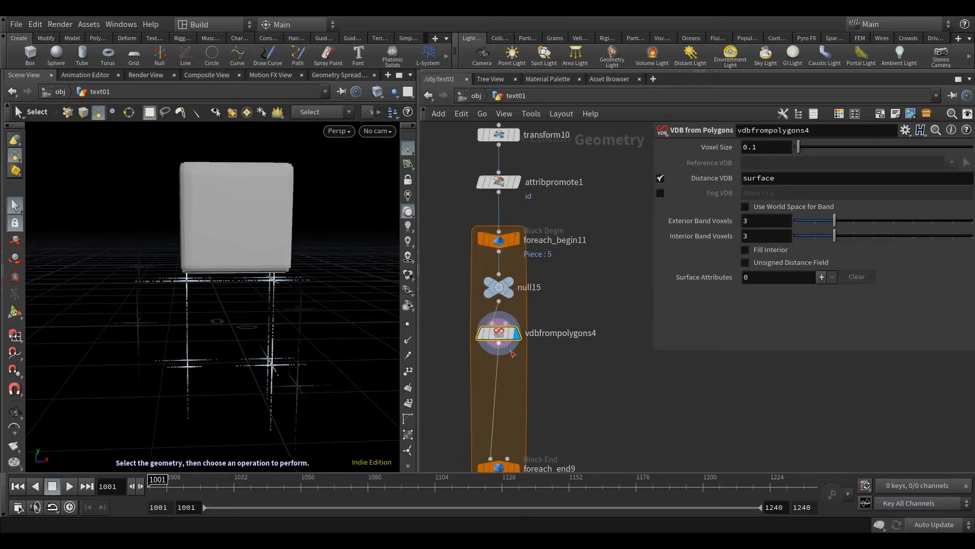
Set the voxel size to 0.01 and output a density fog VDB instead of the distance VDB
left_click(763, 148)
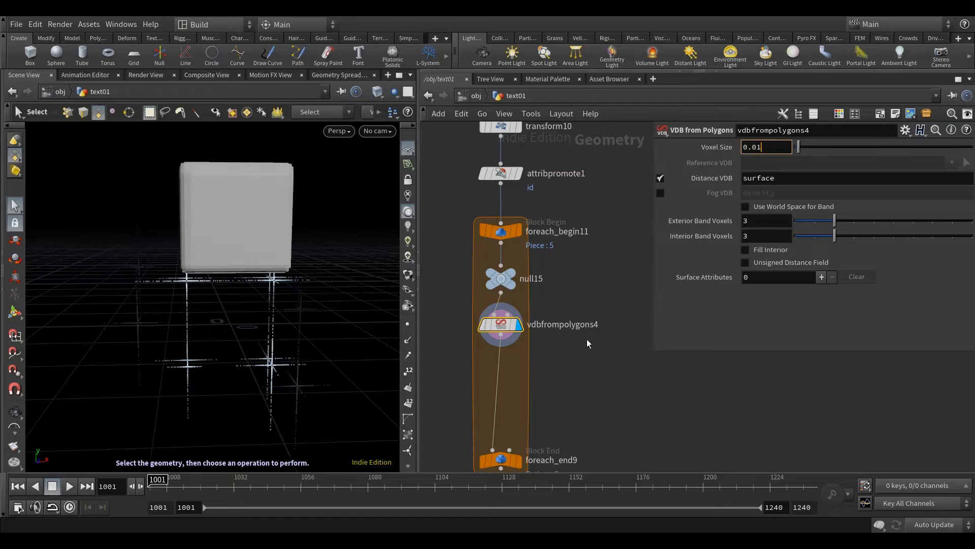
left_click(660, 178)
left_click(660, 193)
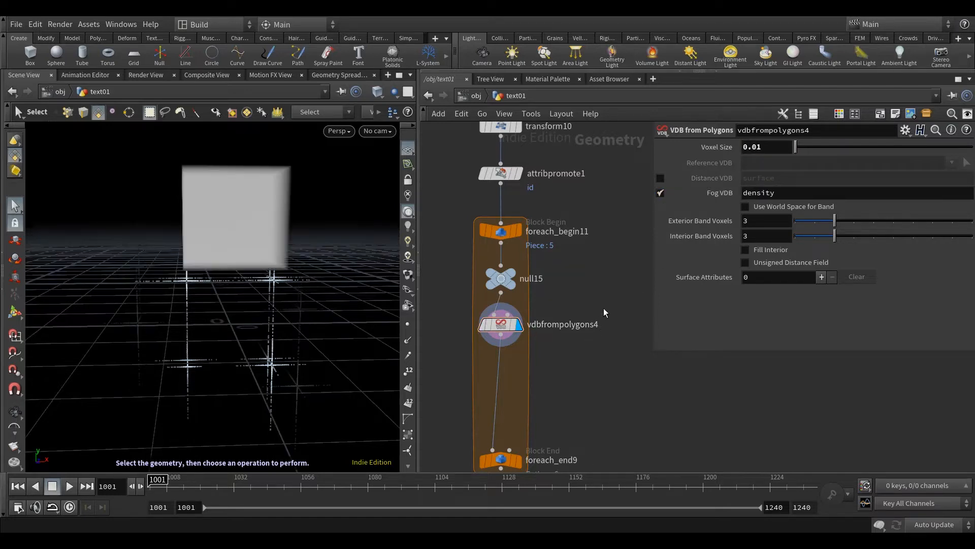
Insert a Scatter node below vdbfrompolygons4 in the loop, display it, and set its Force Total Count to 10000
key("Tab")
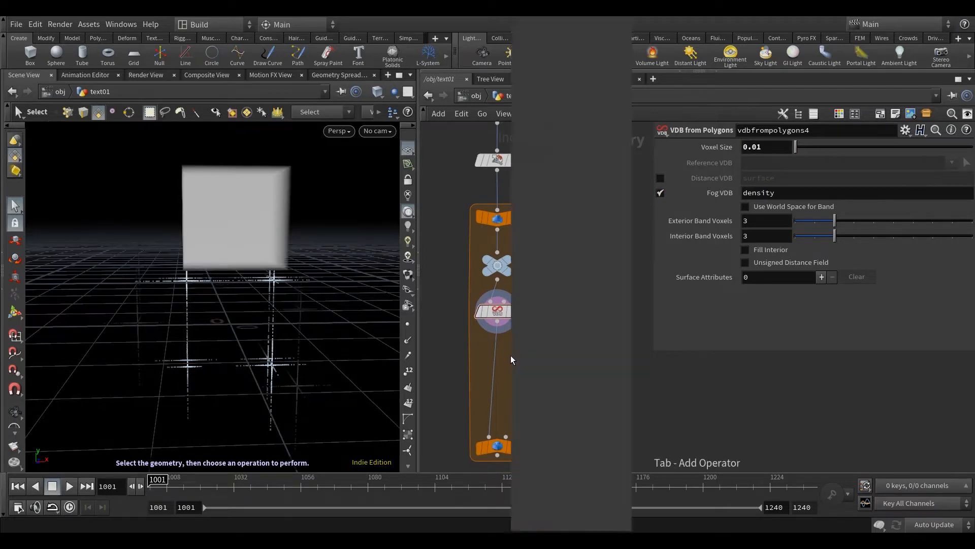
type("sca")
left_click(691, 37)
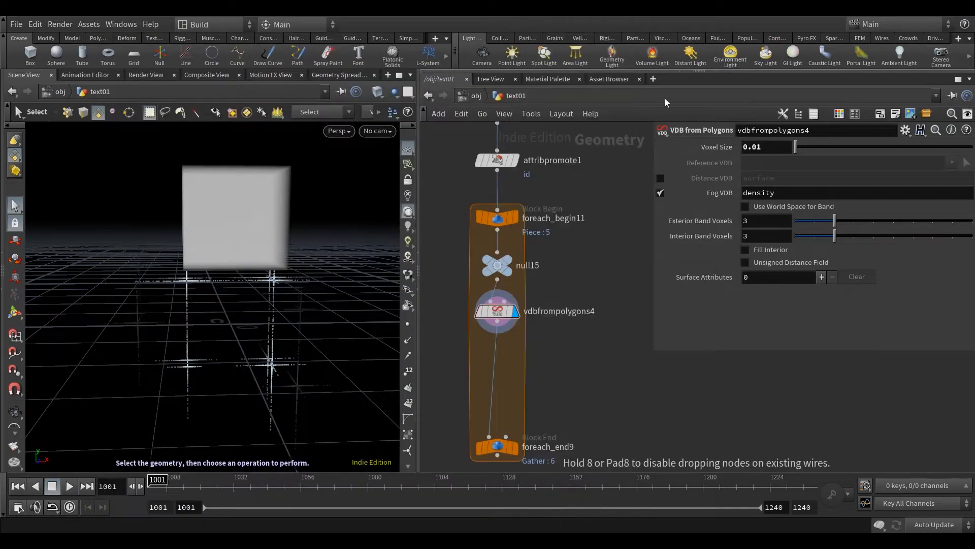
left_click(494, 352)
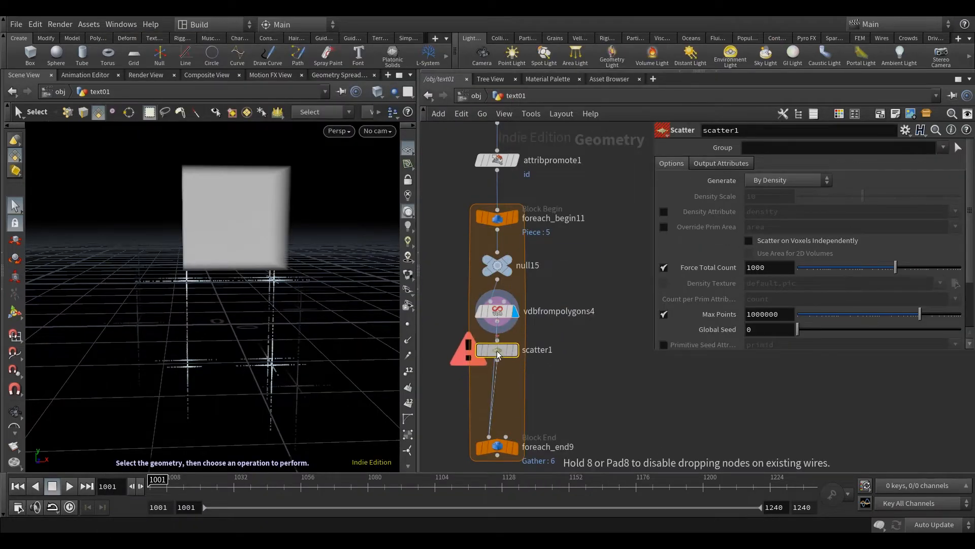
left_click(499, 358)
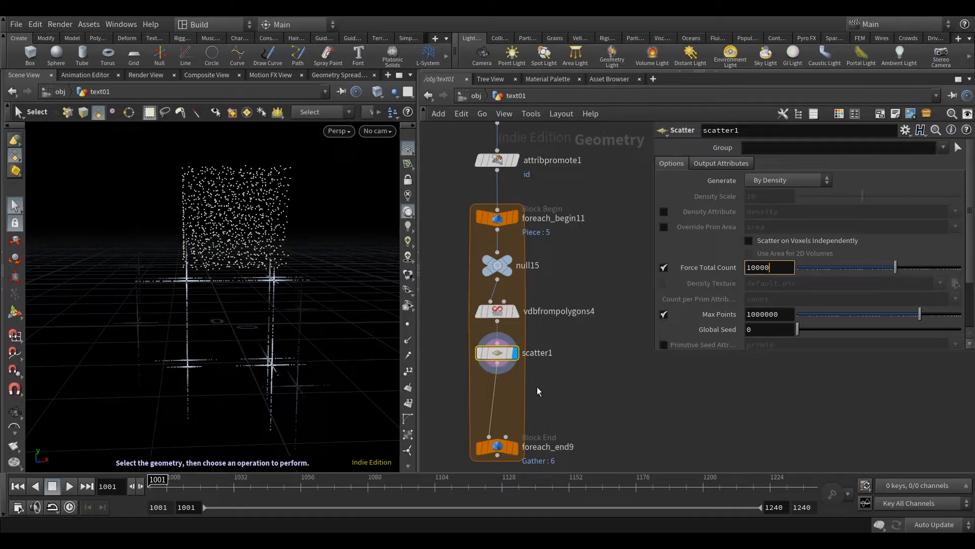
key("Return")
middle_click_drag(580, 410, 562, 349)
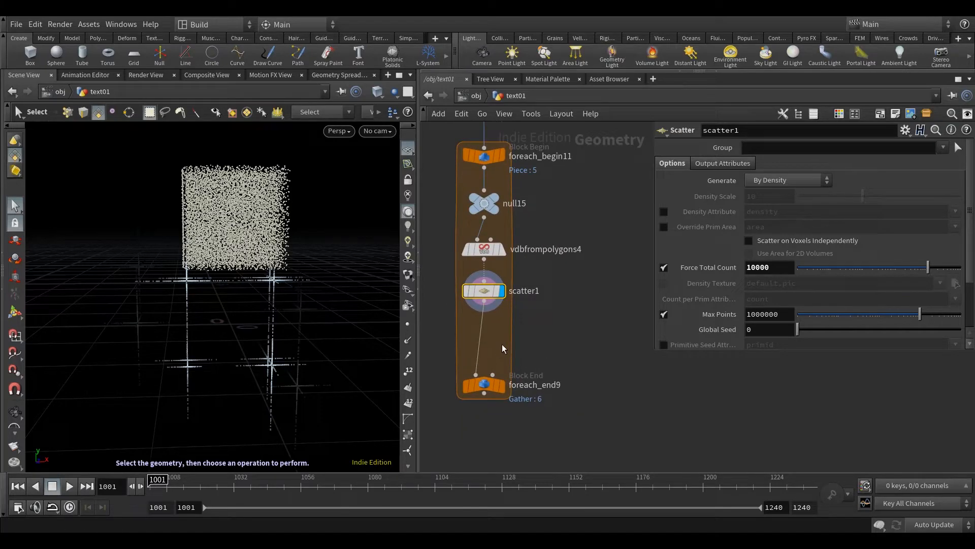
Insert a Point Wrangle below scatter1 inside the for-each loop
key("Tab")
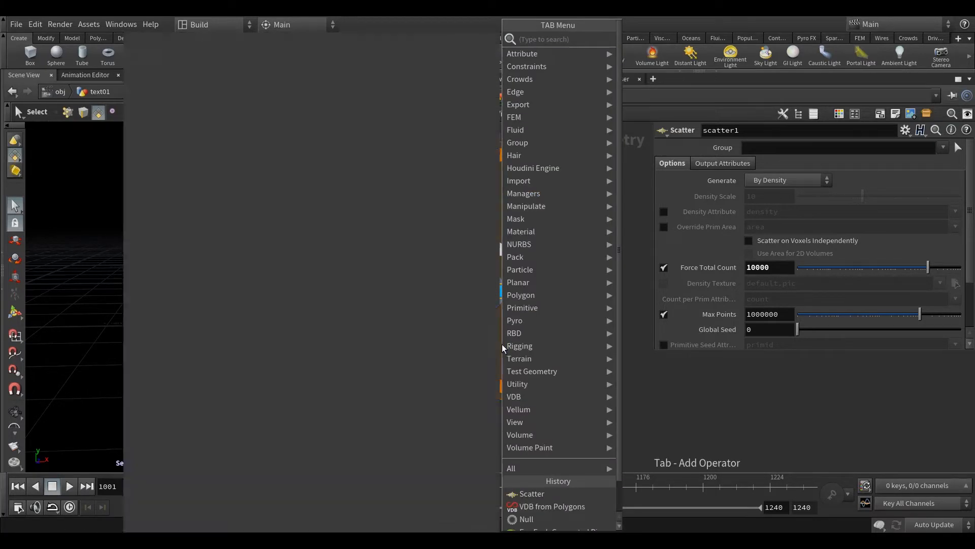
type("point")
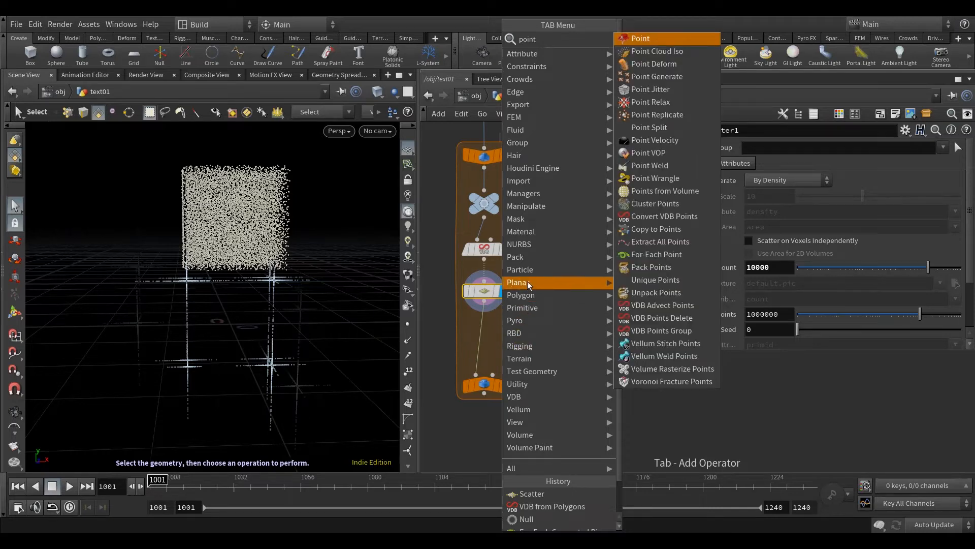
left_click(655, 178)
left_click(496, 339)
middle_click_drag(502, 368, 518, 364)
Make room in the loop below the wrangle and wire null15 into the fourth input of pointwrangle21
left_click_drag(503, 388, 497, 450)
middle_click_drag(579, 359, 566, 288)
left_click_drag(491, 373, 488, 445)
left_click_drag(501, 265, 490, 265)
middle_click_drag(553, 258, 553, 289)
left_click_drag(482, 299, 517, 297)
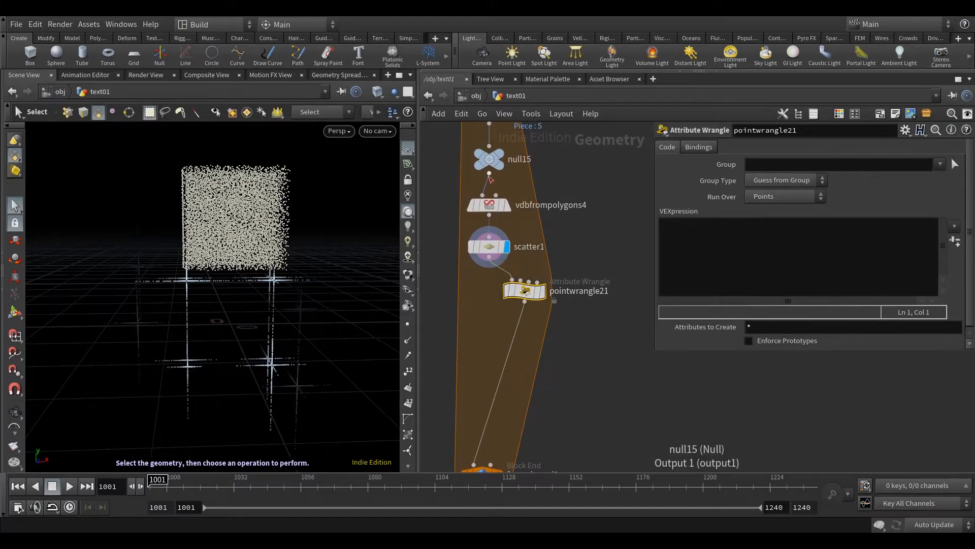
left_click(490, 174)
left_click(529, 282)
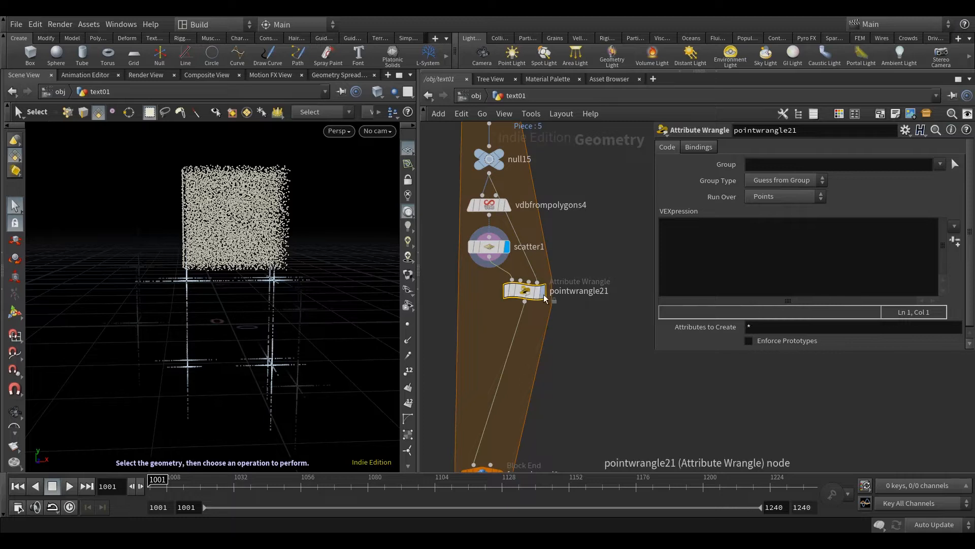
Display pointwrangle21 and give it the VEX code i@id = prim(3, "id", 0);
left_click(755, 257)
type("i")
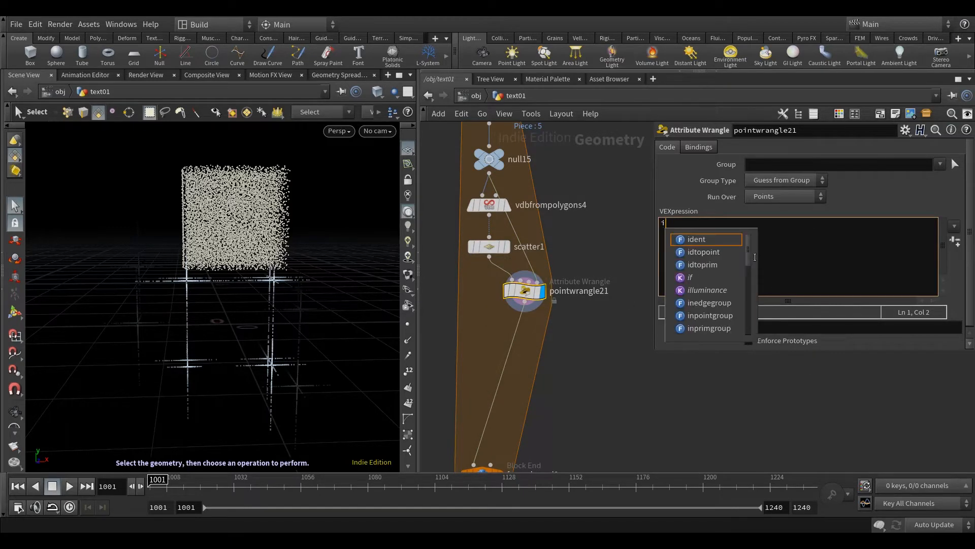
type("@id = primm(")
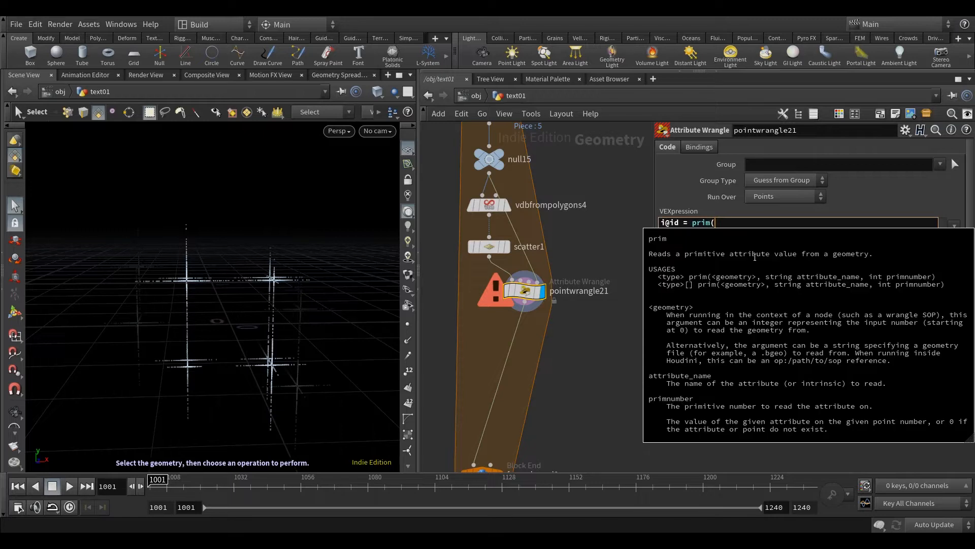
type("3, \"id\", 0);")
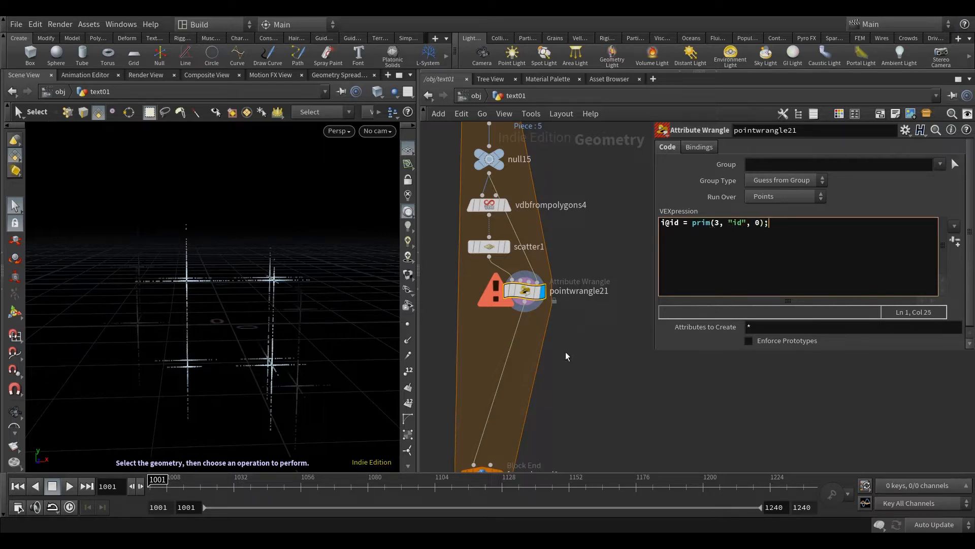
left_click(578, 366)
middle_click_drag(598, 329, 597, 340)
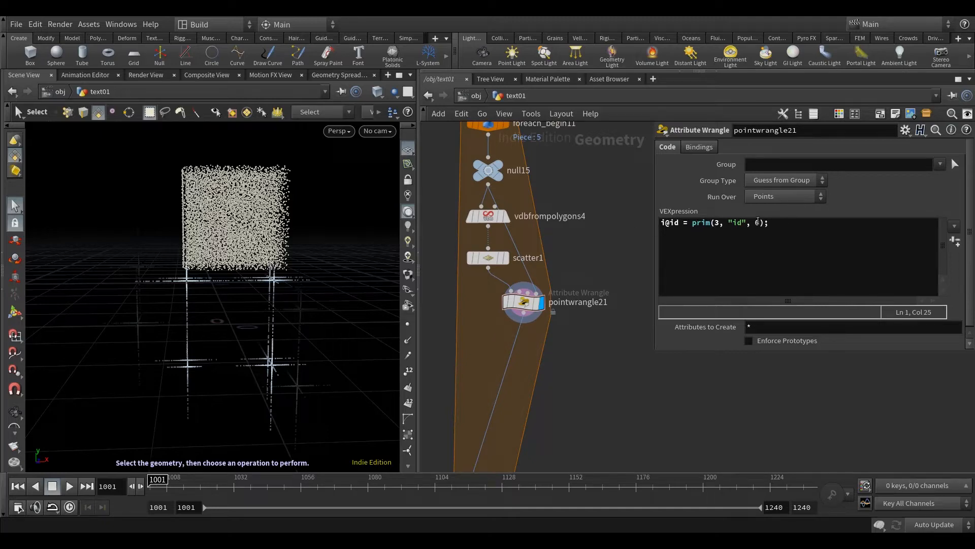
left_click_drag(271, 306, 292, 325, "alt")
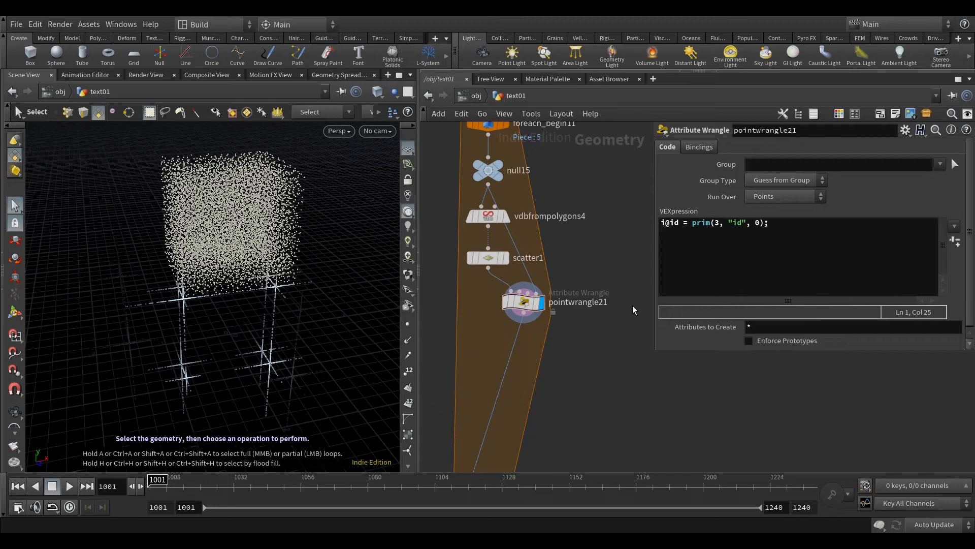
Add a Point VOP node between pointwrangle21 and the end of the loop
middle_click_drag(530, 355, 534, 333)
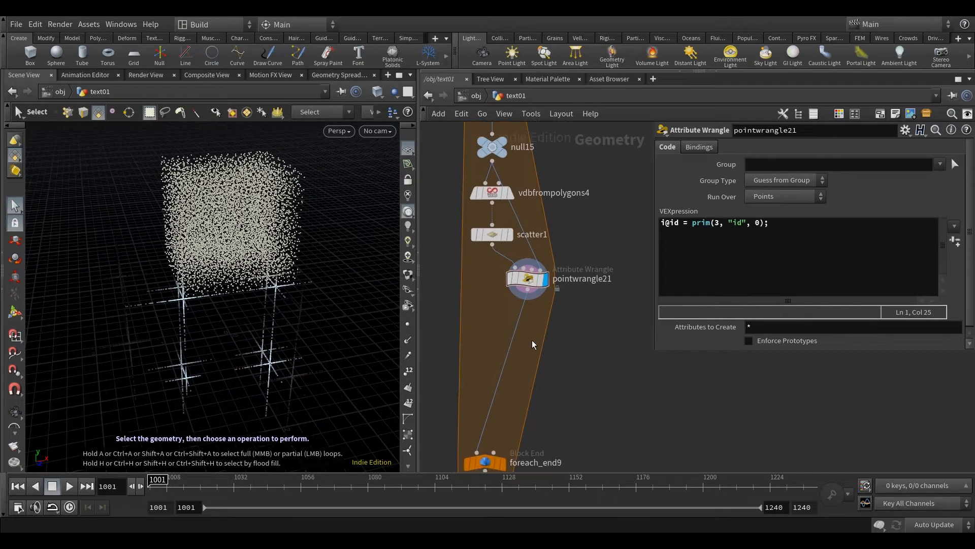
middle_click_drag(525, 378, 519, 361)
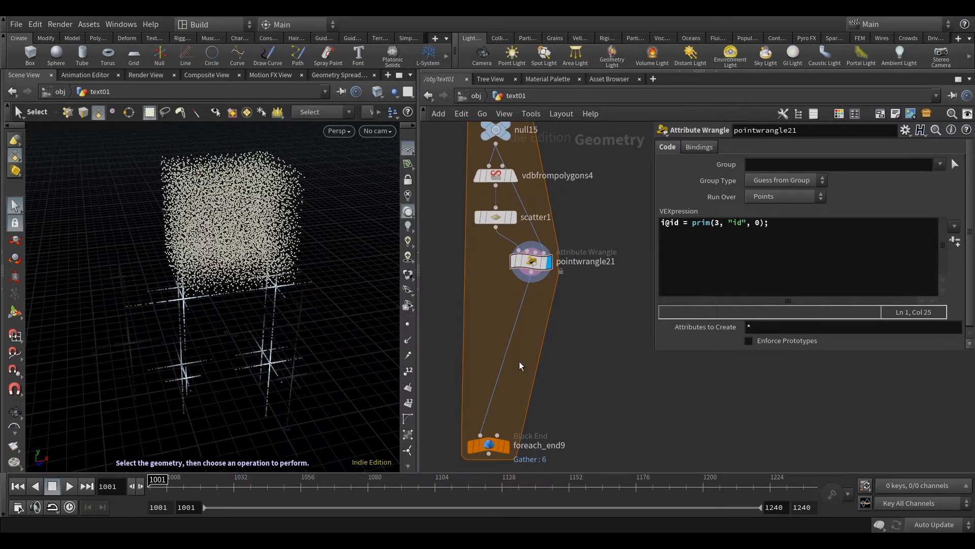
key("Tab")
type("point")
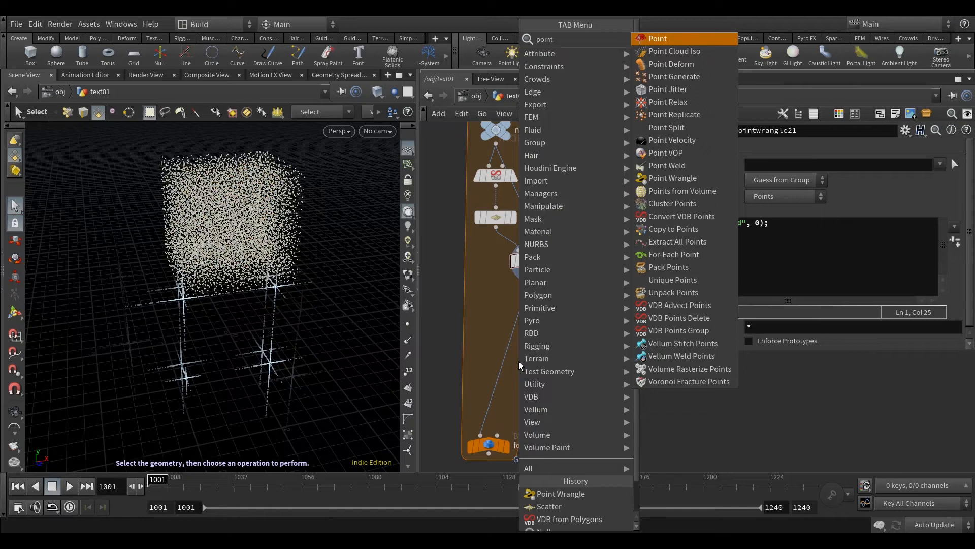
left_click(651, 153)
left_click(520, 383)
double_click(520, 382)
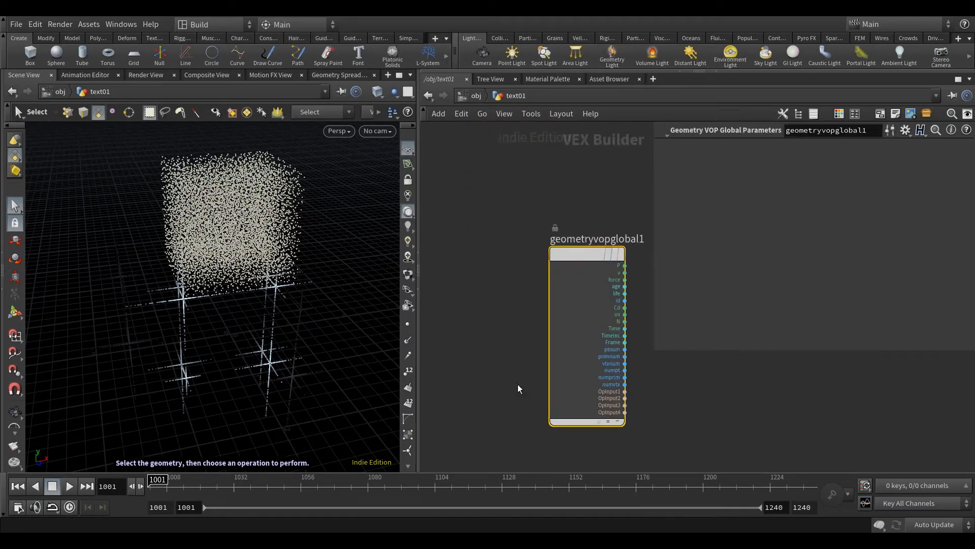
left_click(428, 96)
Wire pointvop7 between pointwrangle21 and foreach_end9 and line pointwrangle21 up under scatter1
left_click_drag(520, 382, 501, 360)
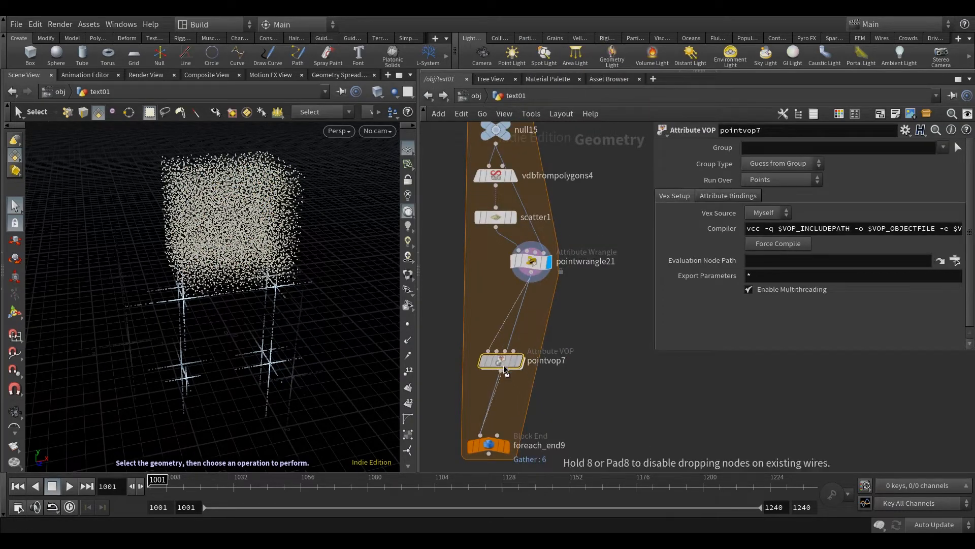
left_click_drag(530, 266, 494, 268)
left_click_drag(505, 361, 504, 355)
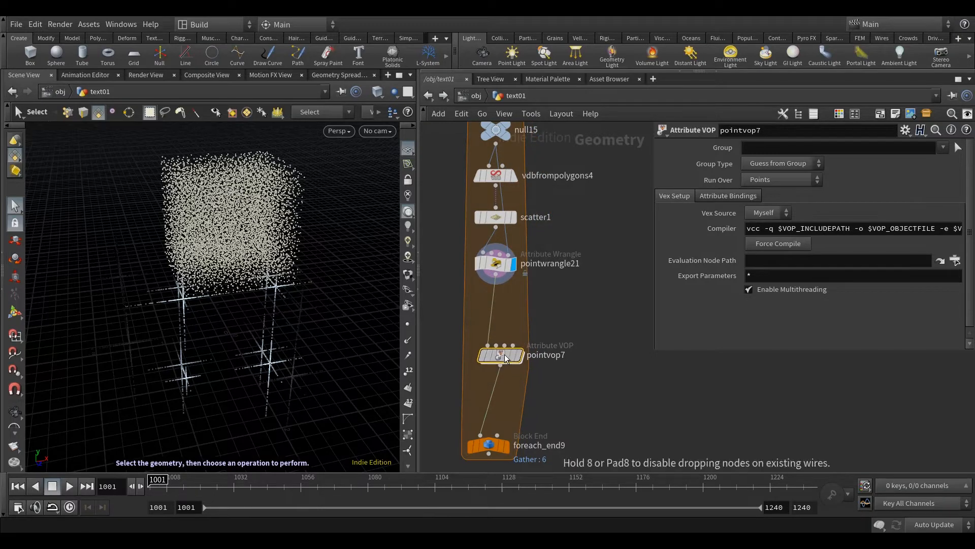
left_click(531, 305)
middle_click_drag(535, 301, 523, 319)
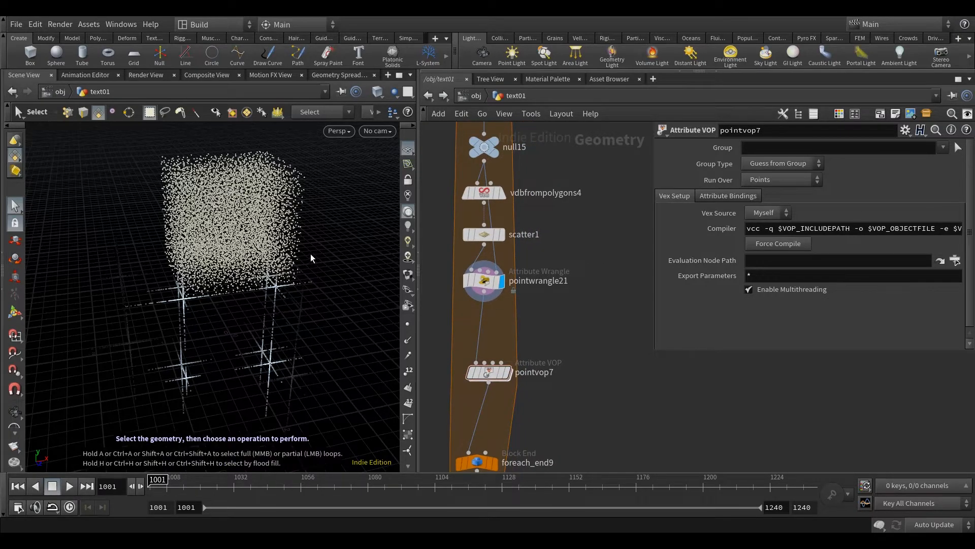
Add a second Scatter node fed by null15 and place it beside the main node chain
mouse_move(491, 147)
middle_click_drag(503, 322, 501, 333)
key("Tab")
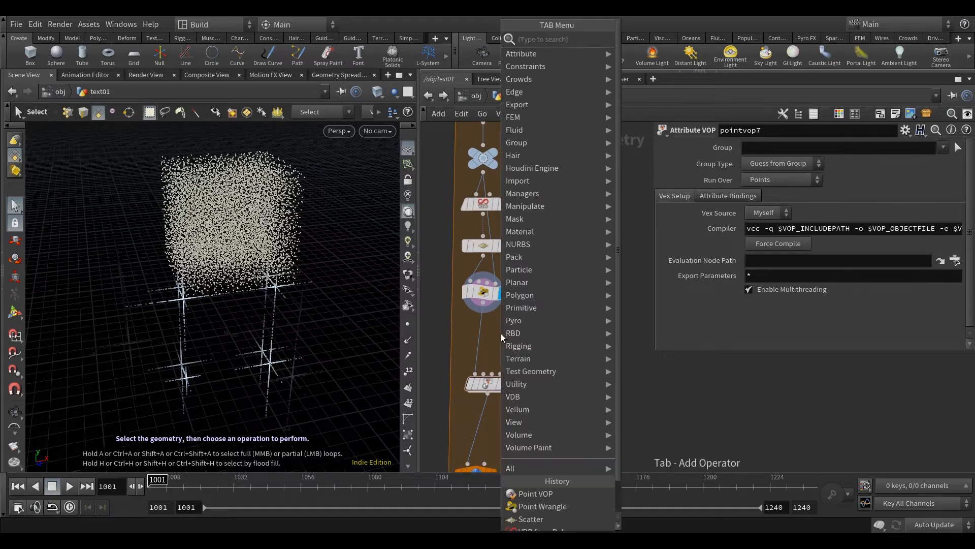
type("scat")
left_click(673, 37)
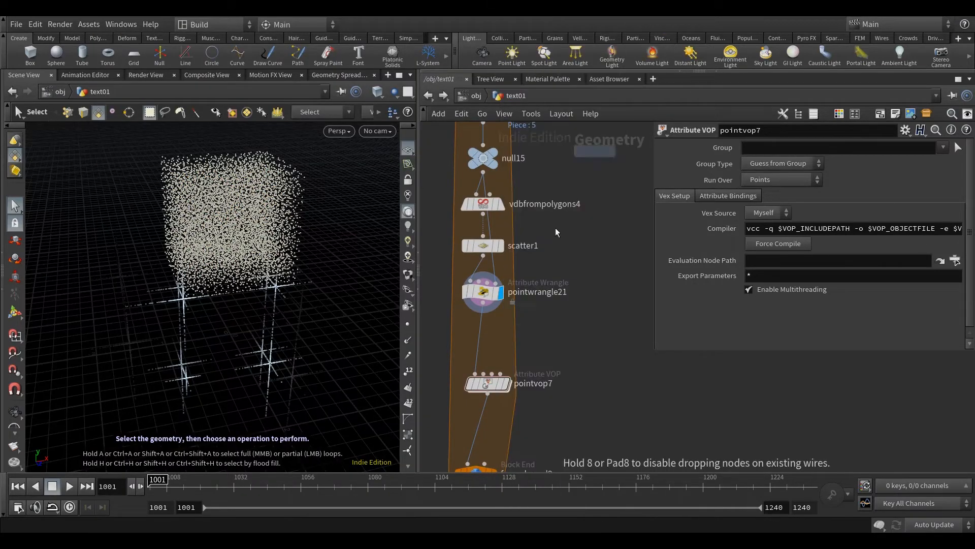
left_click(494, 327)
left_click(483, 172)
left_click(494, 317)
left_click_drag(512, 326, 648, 236)
mouse_move(569, 334)
middle_mouse_down()
mouse_move(531, 338)
mouse_move(583, 325)
middle_mouse_up()
Display scatter2 and set its Force Total Count to 10000
scroll(531, 338, "down", 3)
left_click(477, 221)
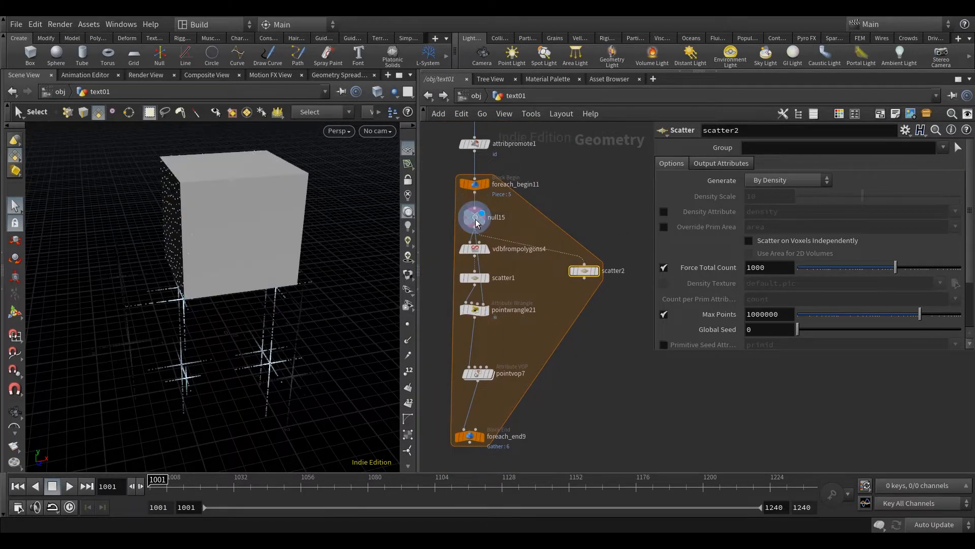
left_click(587, 276)
left_click(587, 276)
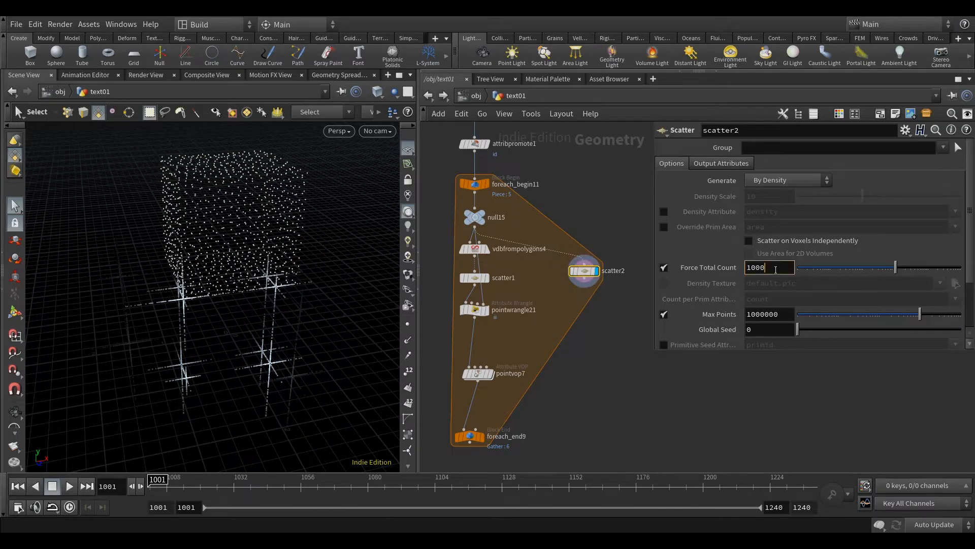
type("10000")
key("Return")
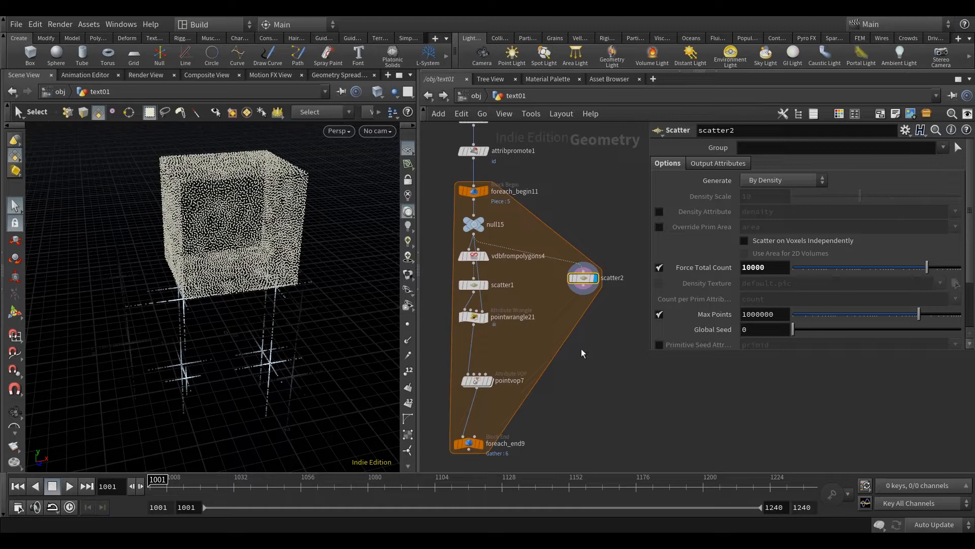
Wire scatter2 into the fourth input of pointvop7, then enter pointvop7 and make room for nodes in its network
left_click(583, 288)
left_click(480, 381)
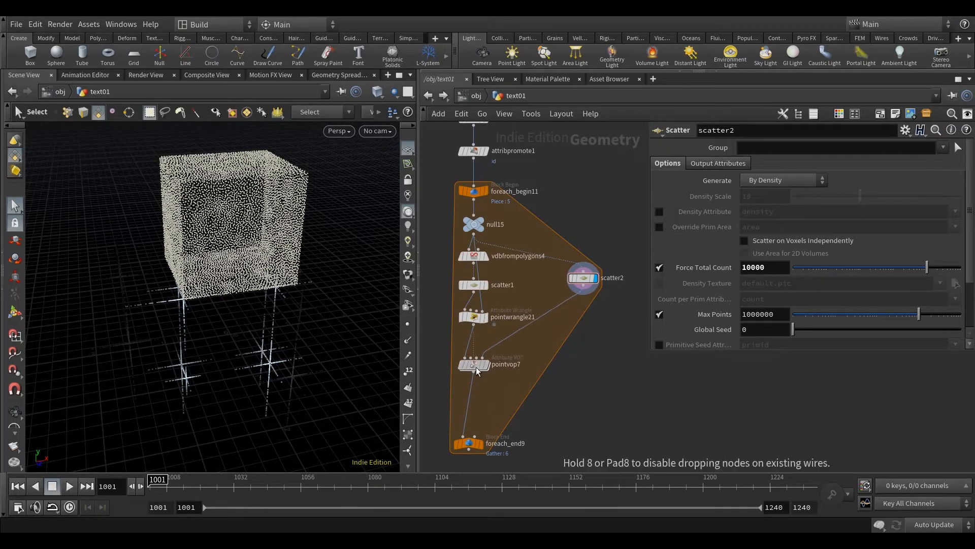
double_click(476, 382)
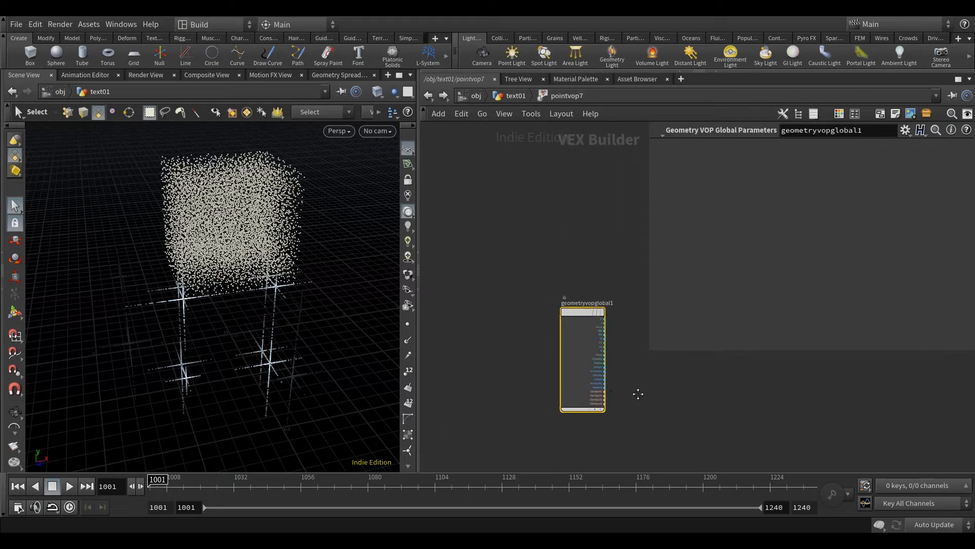
left_click_drag(648, 282, 808, 283)
left_click_drag(588, 247, 696, 282)
Add a Point Cloud Open node next to geometryvopglobal1 inside pointvop7
key("Tab")
type("poinc")
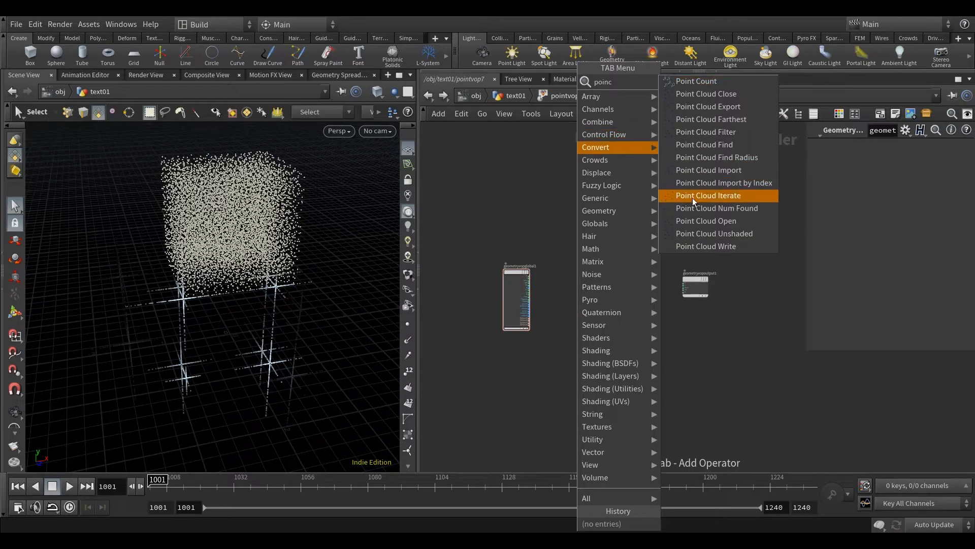
left_click(700, 220)
left_click(560, 297)
scroll(557, 284, "up", 5)
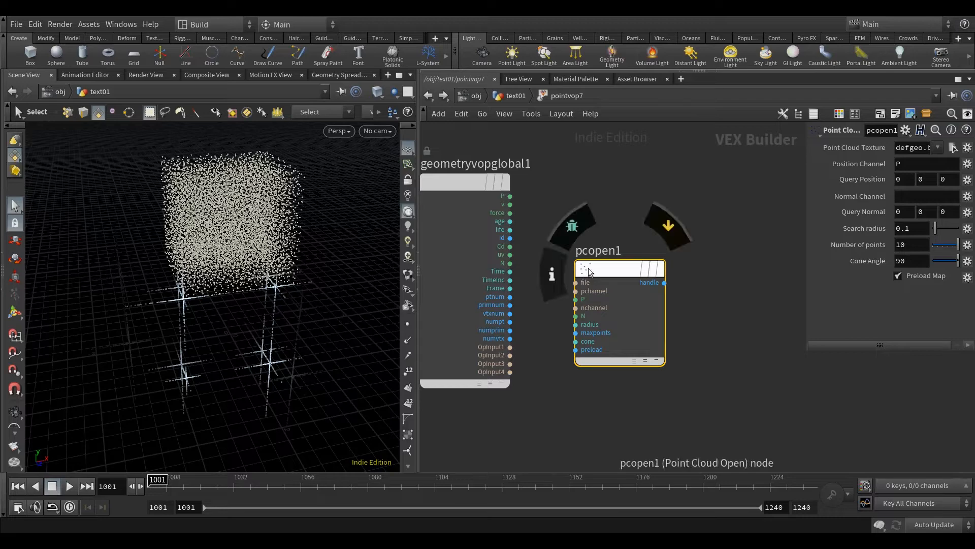
left_click_drag(588, 269, 616, 279)
middle_click_drag(597, 277, 582, 296)
left_click_drag(619, 294, 623, 301)
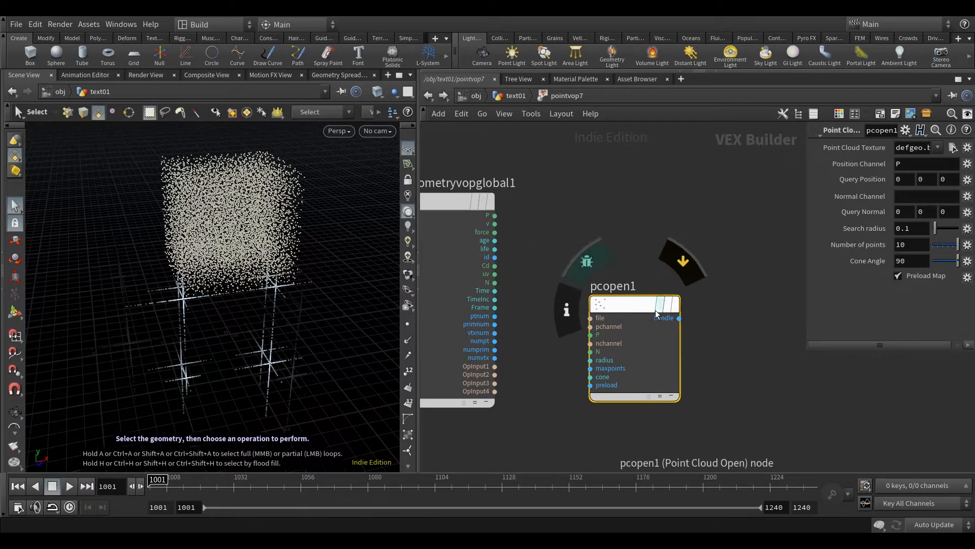
Connect OpInput4 to the file input of pcopen1 and the global P to its P input
left_click(495, 374)
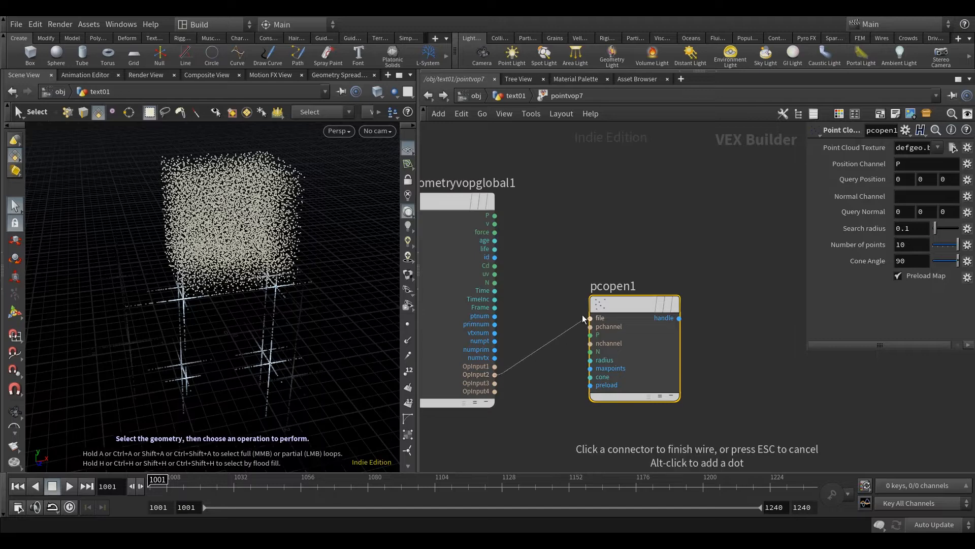
left_click(495, 391)
left_click(590, 318)
left_click(591, 335)
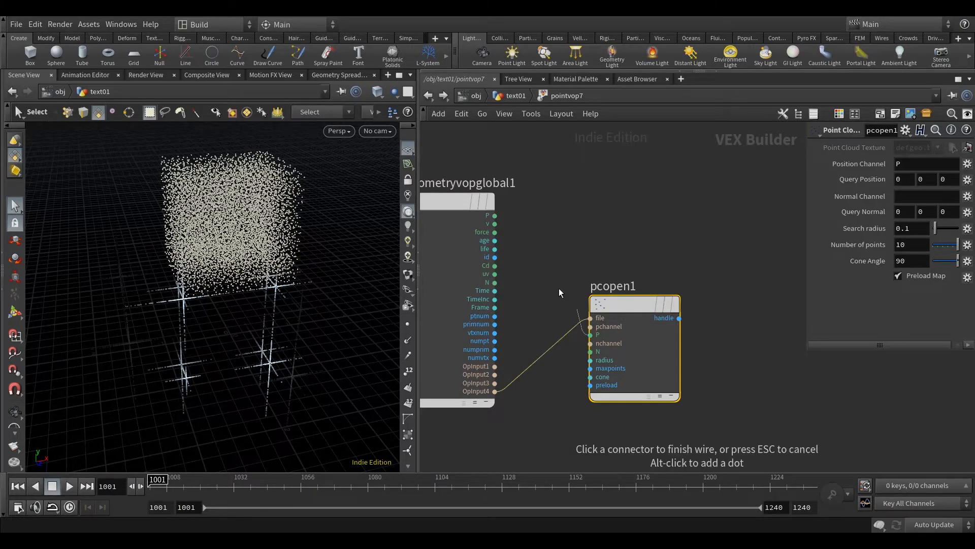
left_click(495, 215)
middle_click_drag(624, 297, 572, 291)
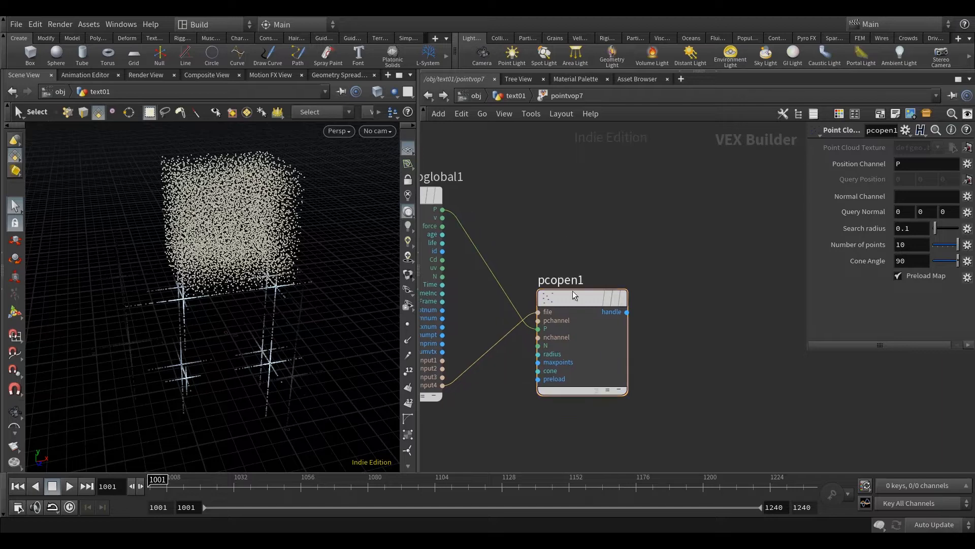
Promote the radius input of pcopen1 to a parameter
right_click(555, 357)
left_click(571, 319)
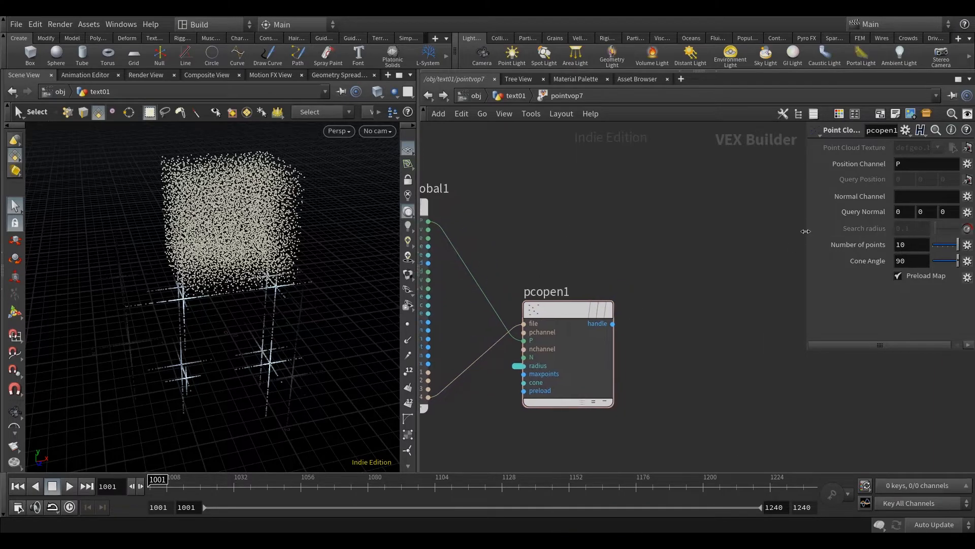
Set pcopen1's number of points to 3 and its cone angle to 360
left_click_drag(806, 232, 605, 243)
left_click(716, 246)
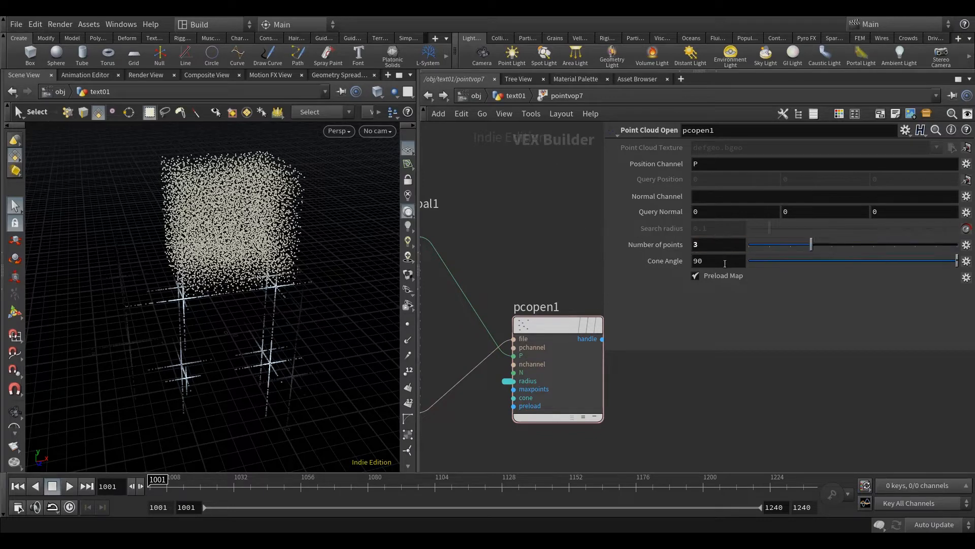
type("360")
key("Return")
Move geometryvopoutput1 farther away from pcopen1 to free space in the network, and shrink the parameter overlay
middle_click_drag(564, 262, 537, 313)
scroll(537, 313, "down", 4)
middle_click_drag(581, 352, 547, 427)
scroll(547, 428, "down", 3)
left_click_drag(651, 405, 719, 402)
scroll(554, 437, "up", 3)
middle_click_drag(555, 437, 605, 363)
left_click_drag(603, 352, 639, 309)
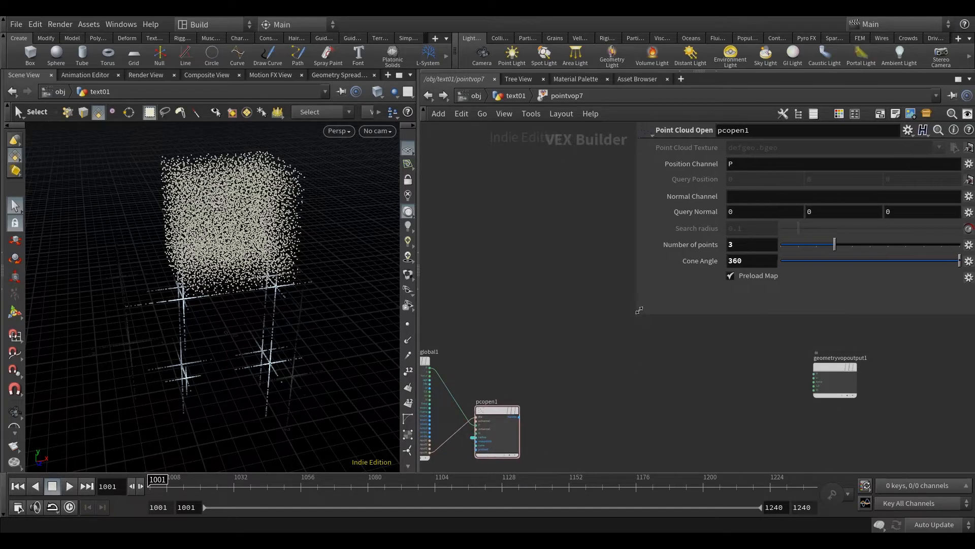
Add a Point Cloud Num Found node and connect pcopen1's handle output to its handle input
scroll(535, 347, "up", 2)
key("Tab")
type("pointcloud")
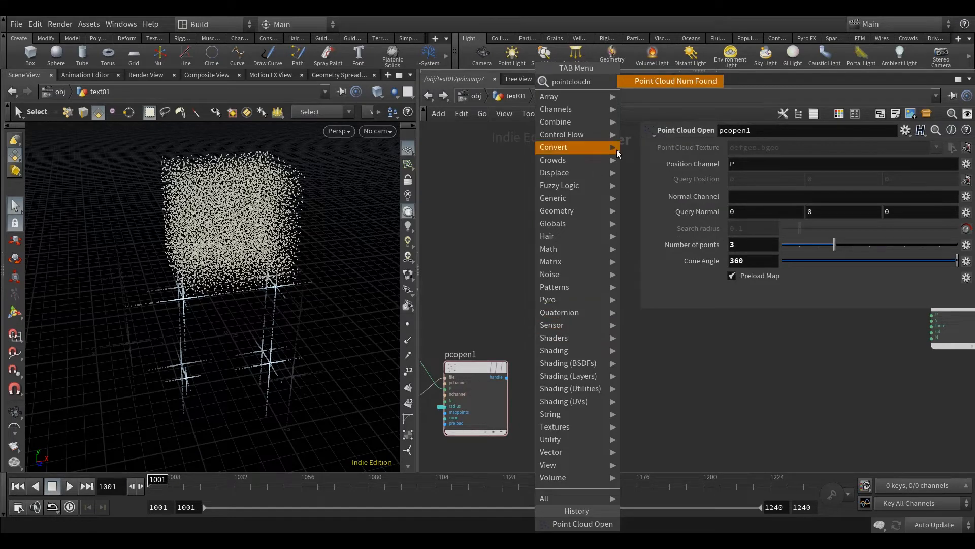
left_click(708, 81)
left_click(554, 351)
left_click(491, 415)
left_click(523, 352)
Add a Compare node, feed pcnumfound1's numfound into its first input, and set its test to Greater Than
scroll(584, 391, "down", 3)
middle_click_drag(664, 375, 626, 382)
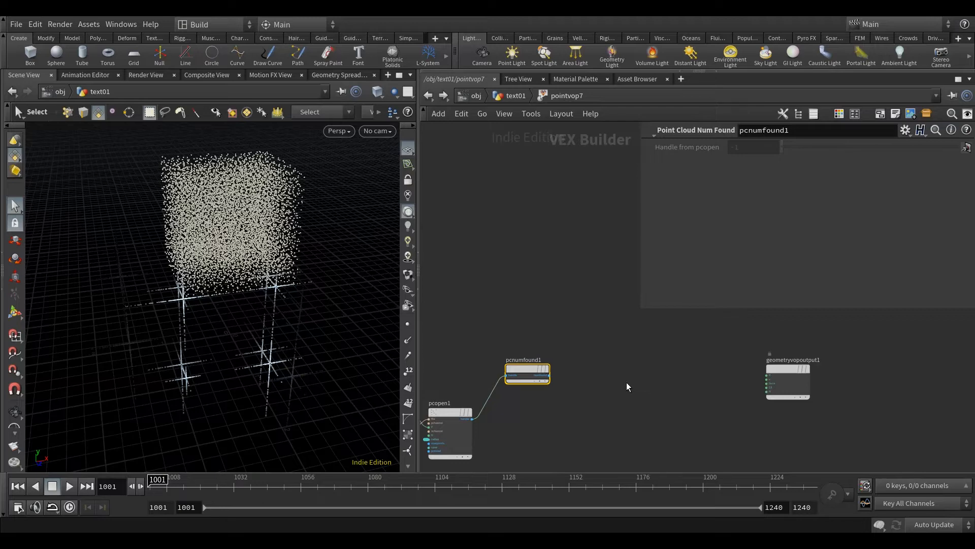
key("Tab")
type("comp")
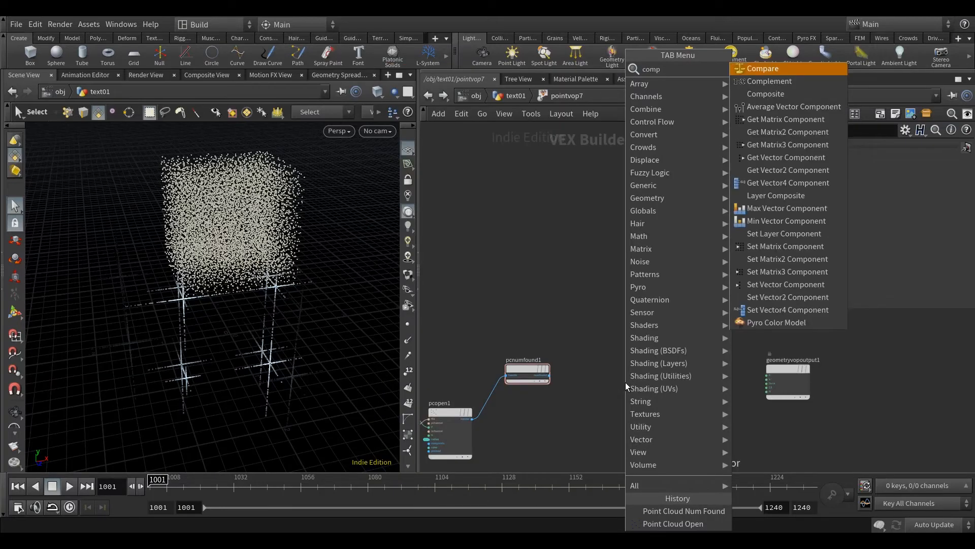
left_click(790, 70)
left_click(629, 377)
scroll(579, 379, "up", 3)
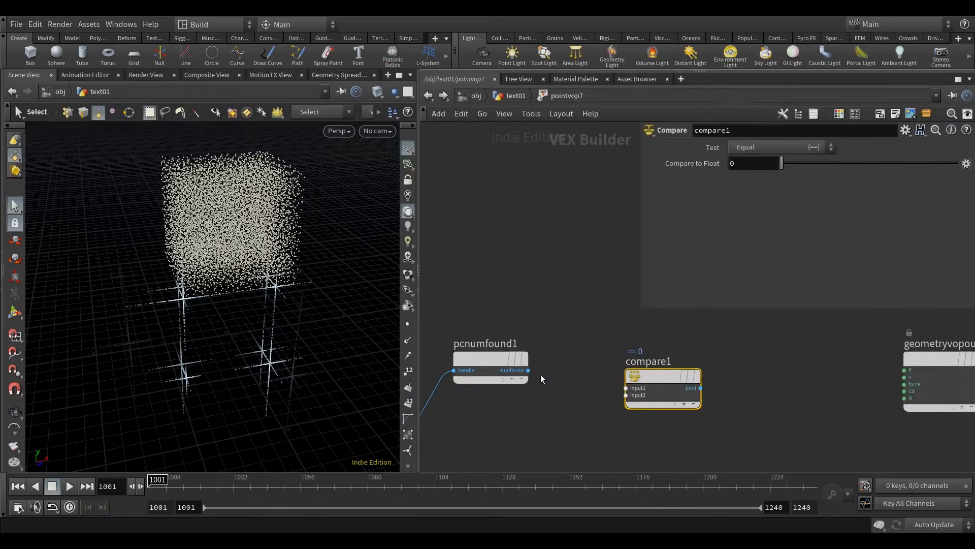
left_click_drag(529, 370, 624, 361)
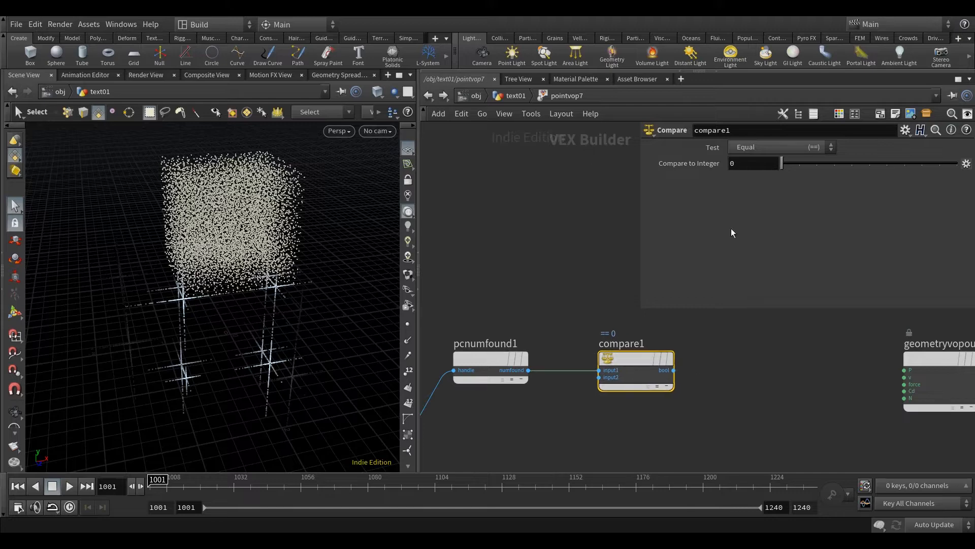
left_click(766, 148)
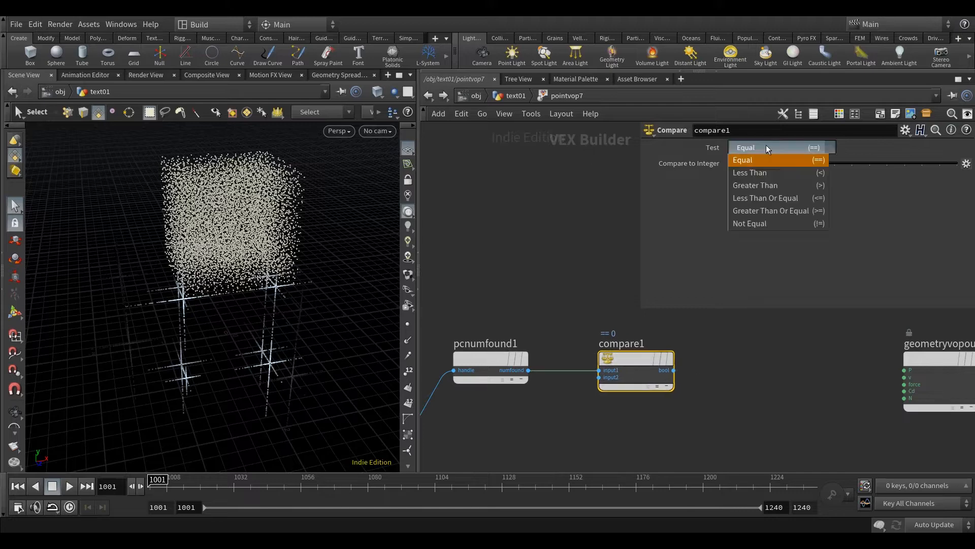
left_click(769, 184)
Expand the promoted radius of pcopen1 into its own parameter node and place it below geometryvopglobal1
scroll(602, 306, "down", 2)
scroll(601, 306, "down", 1)
middle_click_drag(710, 348, 699, 349)
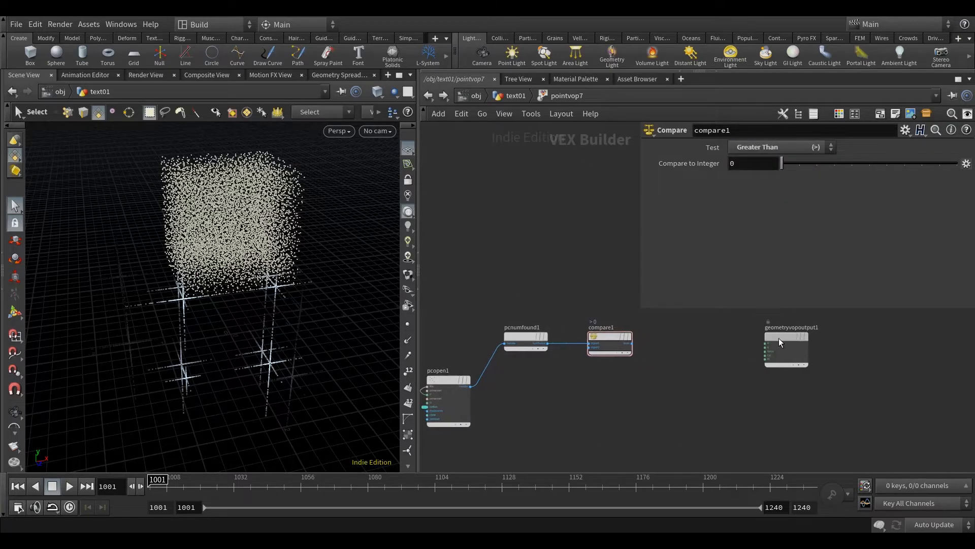
middle_click_drag(550, 404, 593, 398)
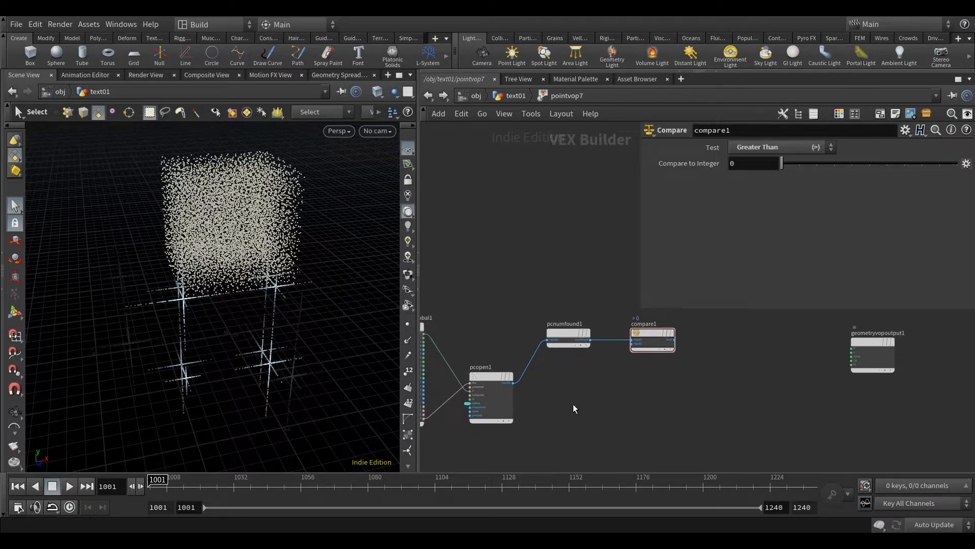
middle_click_drag(471, 427, 521, 384)
scroll(508, 385, "up", 3)
double_click(529, 343)
scroll(624, 376, "down", 4)
middle_click_drag(644, 380, 623, 369)
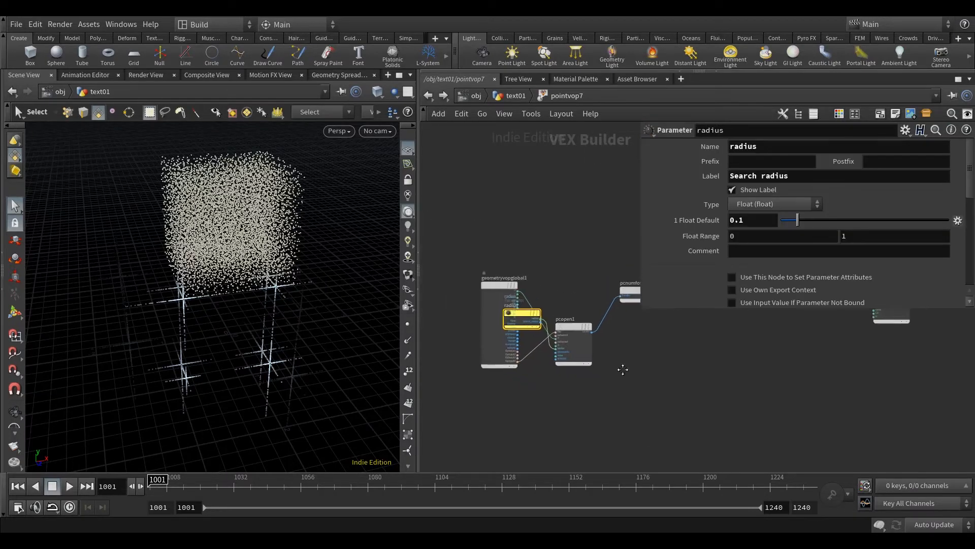
left_click_drag(521, 323, 509, 428)
Add a Point Cloud Import by Index node below pcnumfound1 and connect pcopen1's handle to it
scroll(585, 383, "up", 2)
key("Tab")
type("point")
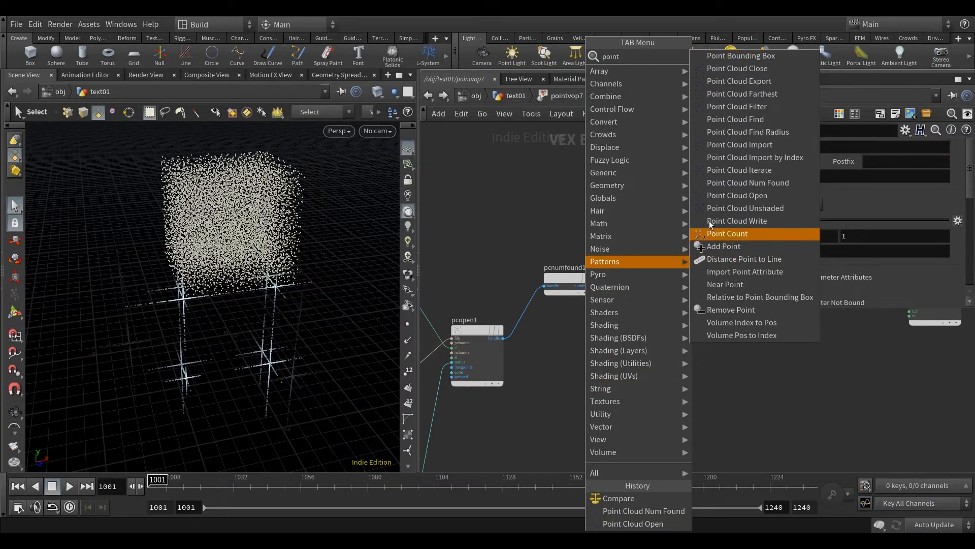
left_click(758, 156)
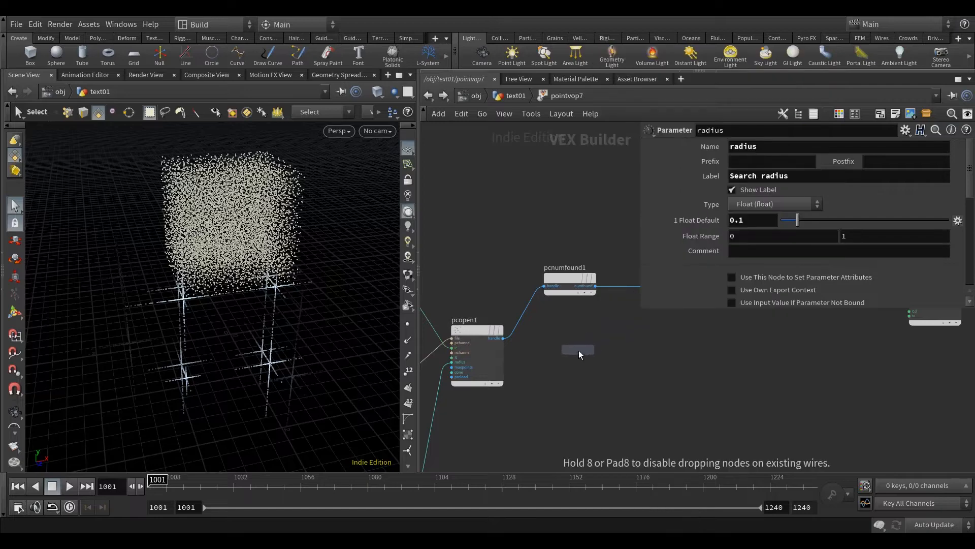
left_click(577, 350)
scroll(501, 334, "up", 3)
left_click_drag(494, 329, 578, 361)
mouse_move(599, 346)
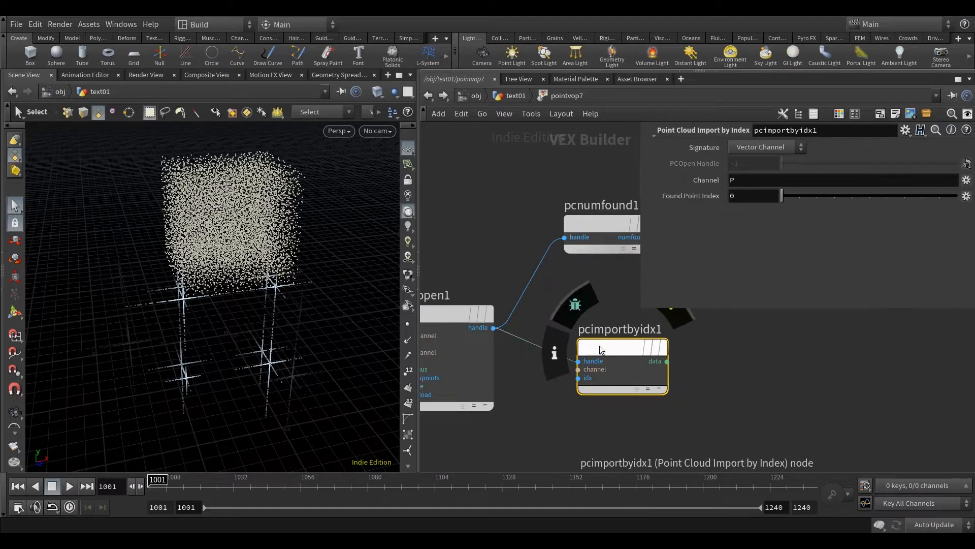
Set pcimportbyidx1's signature to Float Channel and its channel to point.distance
middle_click_drag(569, 300, 543, 339)
left_click(752, 149)
left_click(757, 186)
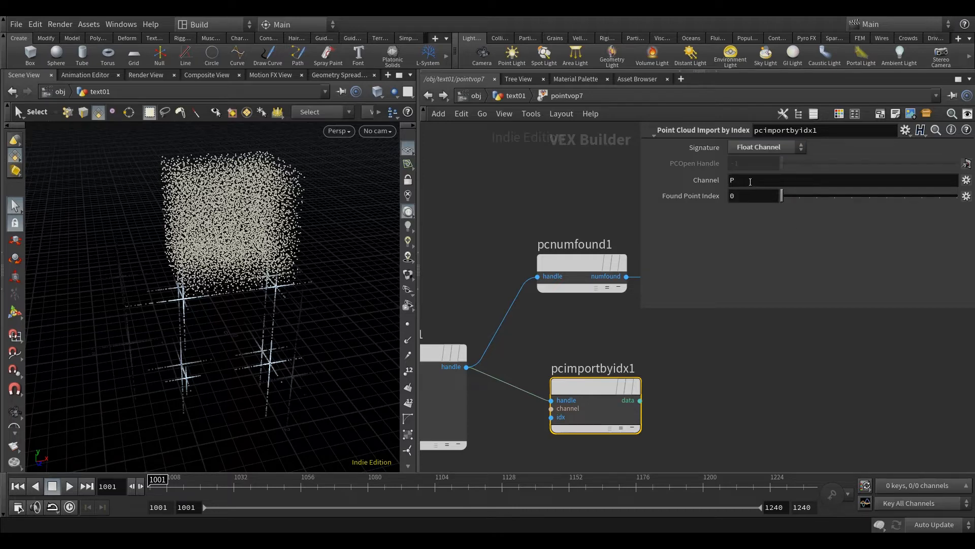
type("p")
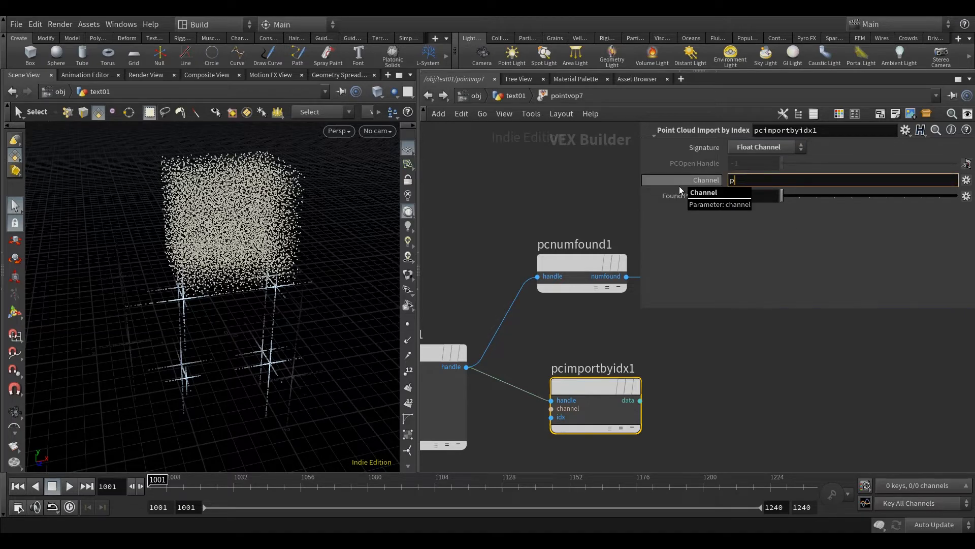
type("oint.distance")
scroll(783, 371, "down", 5)
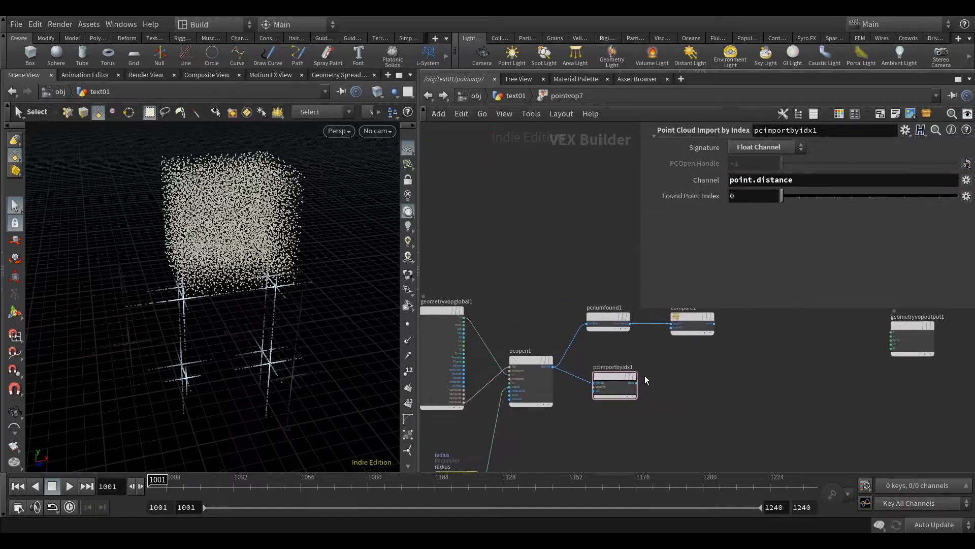
left_click_drag(611, 374, 603, 379)
middle_click_drag(663, 396, 682, 348)
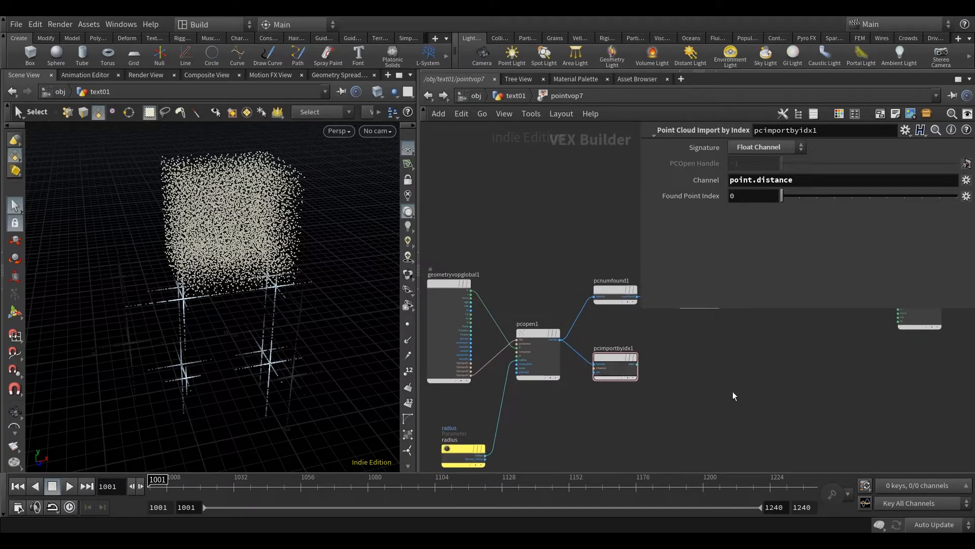
middle_click_drag(626, 408, 604, 416)
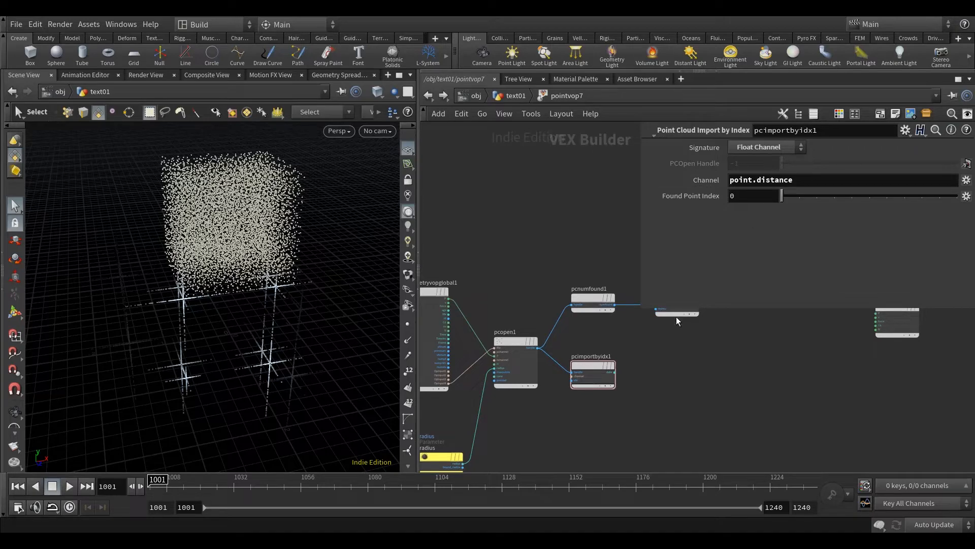
middle_click_drag(584, 366, 602, 365)
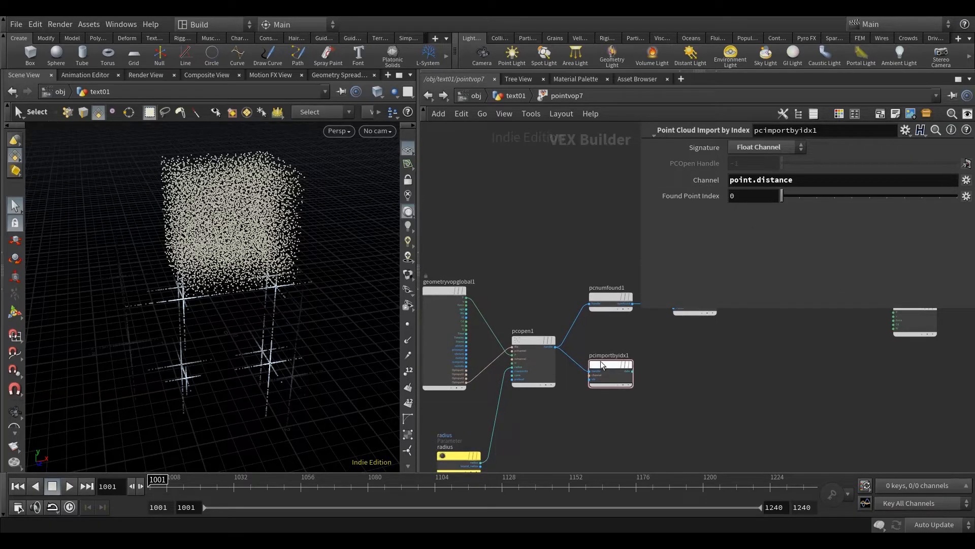
mouse_move(618, 375)
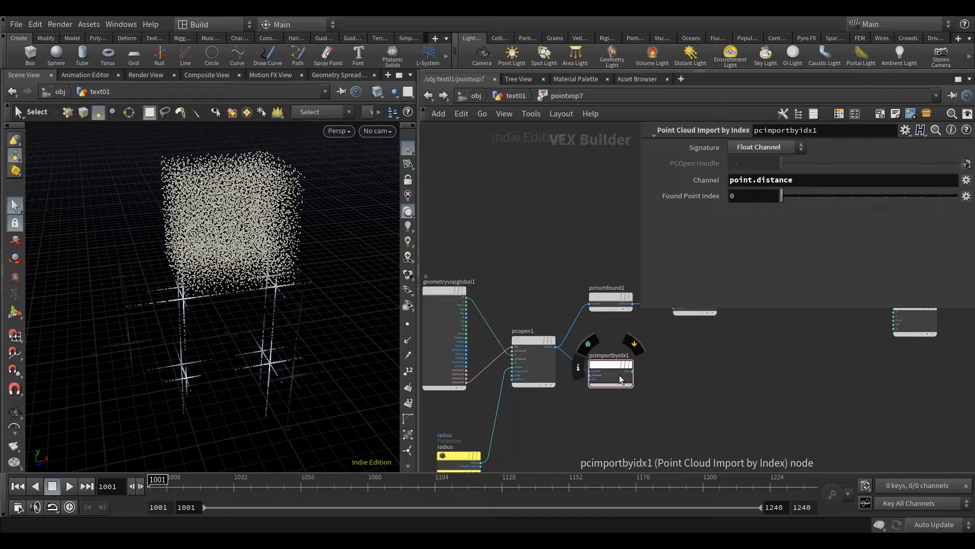
Add a Fit Range node and connect pcimportbyidx1's data output to its val input
middle_click_drag(727, 399, 704, 389)
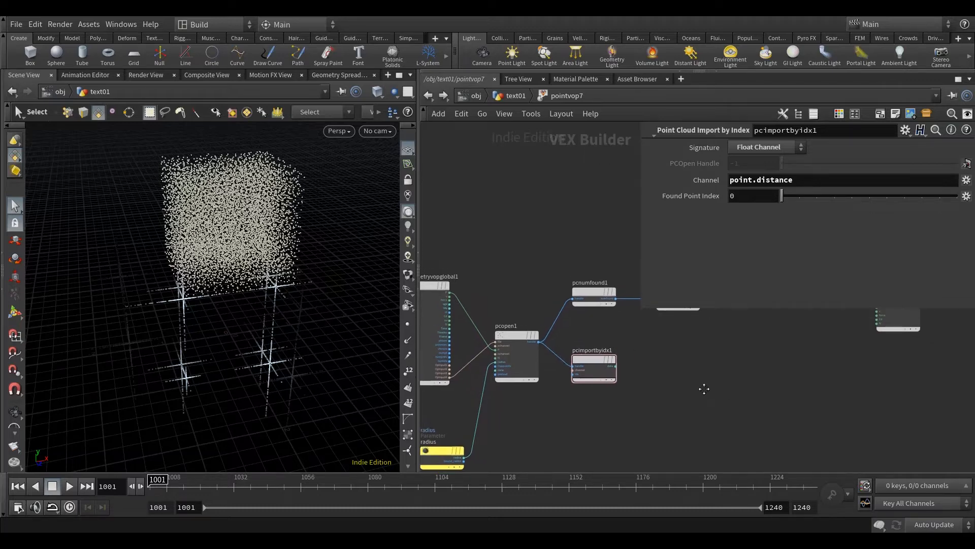
key("Tab")
type("fit")
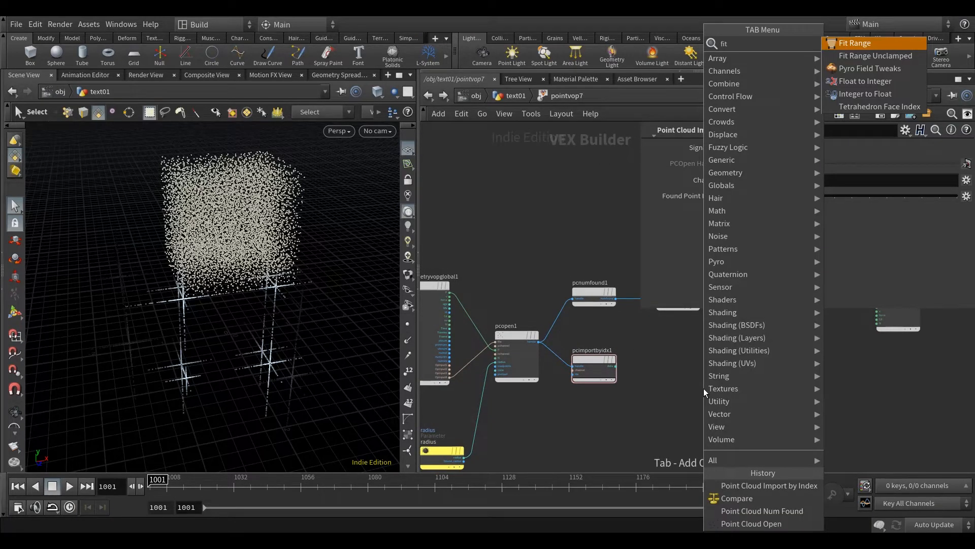
left_click(882, 45)
left_click(687, 361)
left_click(611, 358)
left_click(684, 381)
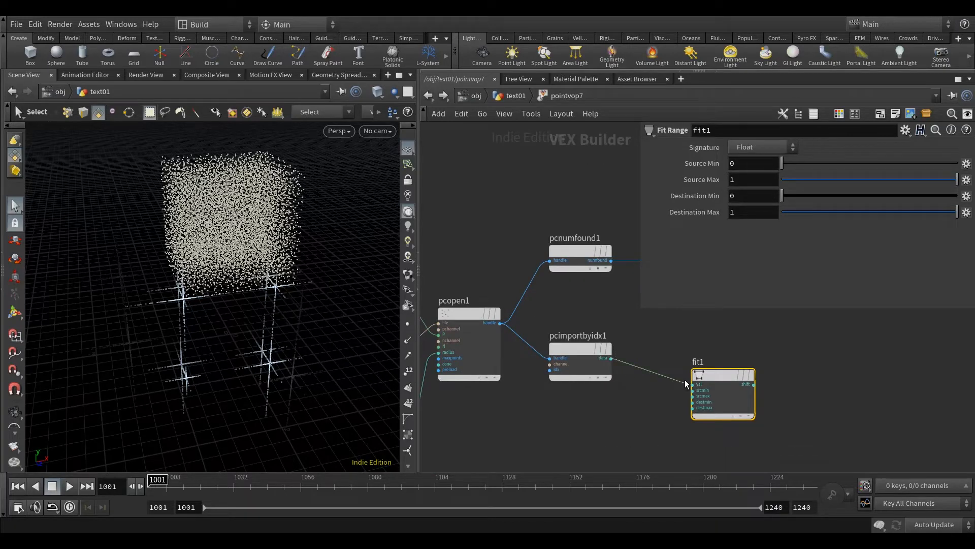
left_click_drag(727, 375, 723, 386)
Connect the radius parameter's output to the srcmax input of fit1
middle_click_drag(629, 405, 675, 375)
scroll(675, 375, "up", 1)
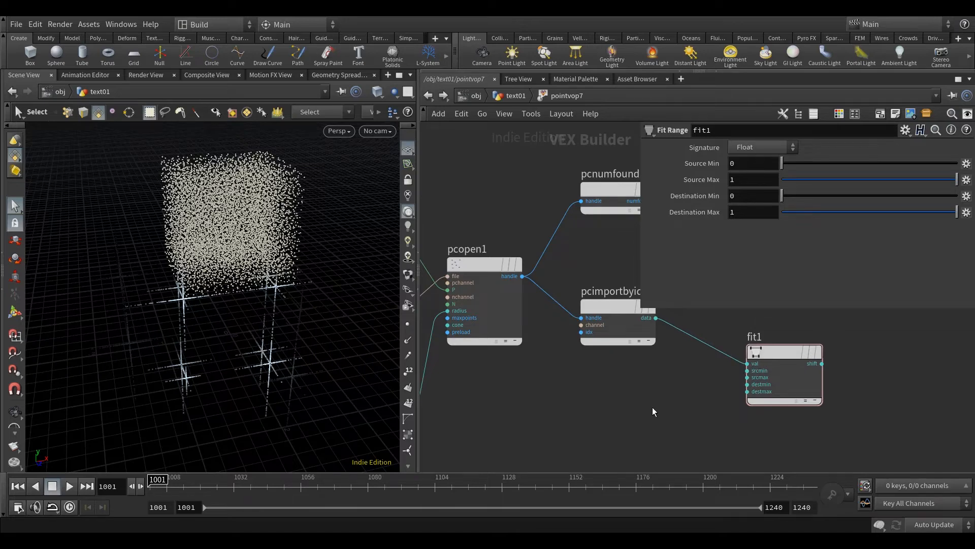
scroll(678, 395, "down", 1)
middle_click_drag(495, 459, 574, 440)
left_click(514, 441)
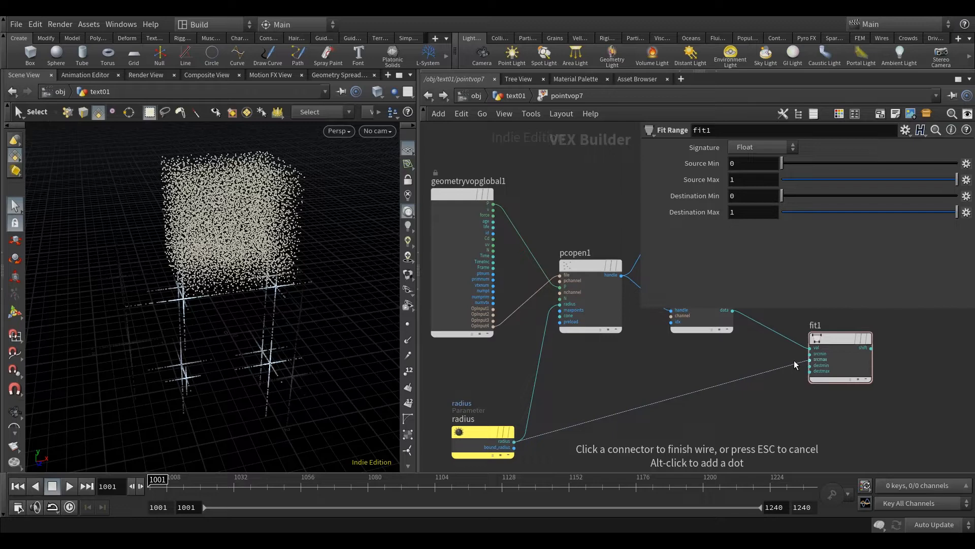
left_click(810, 359)
Add a Ramp Parameter node after fit1, with fit1's shift output feeding its input
middle_click_drag(800, 404, 520, 420)
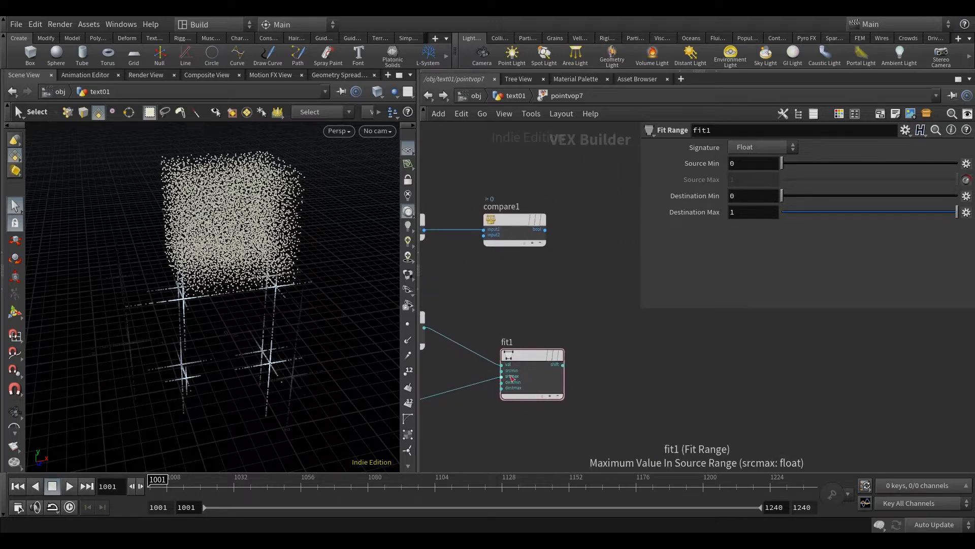
mouse_move(681, 366)
middle_mouse_down()
mouse_move(675, 380)
mouse_move(679, 367)
middle_mouse_up()
key("Tab")
type("ram")
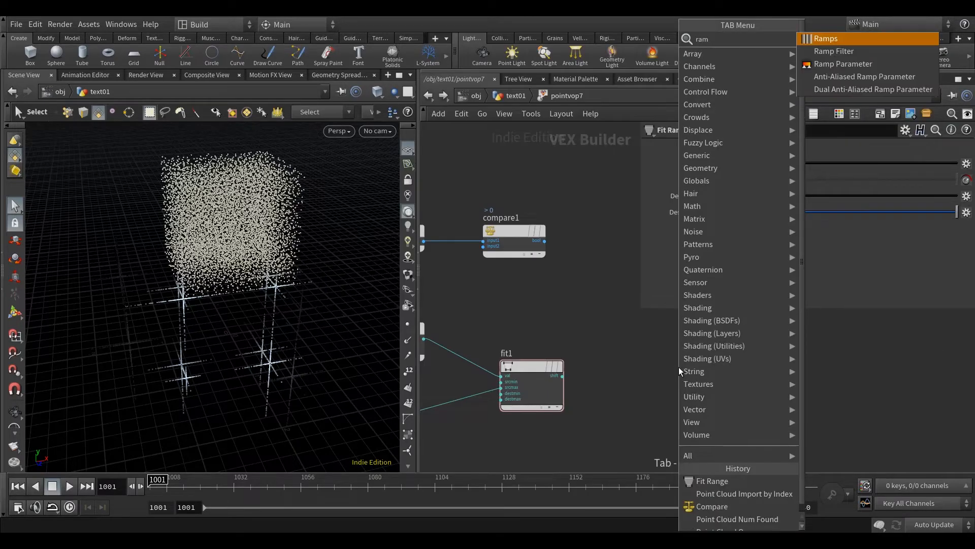
left_click(836, 38)
mouse_move(562, 377)
left_mouse_down()
mouse_move(649, 394)
mouse_move(661, 369)
left_mouse_up()
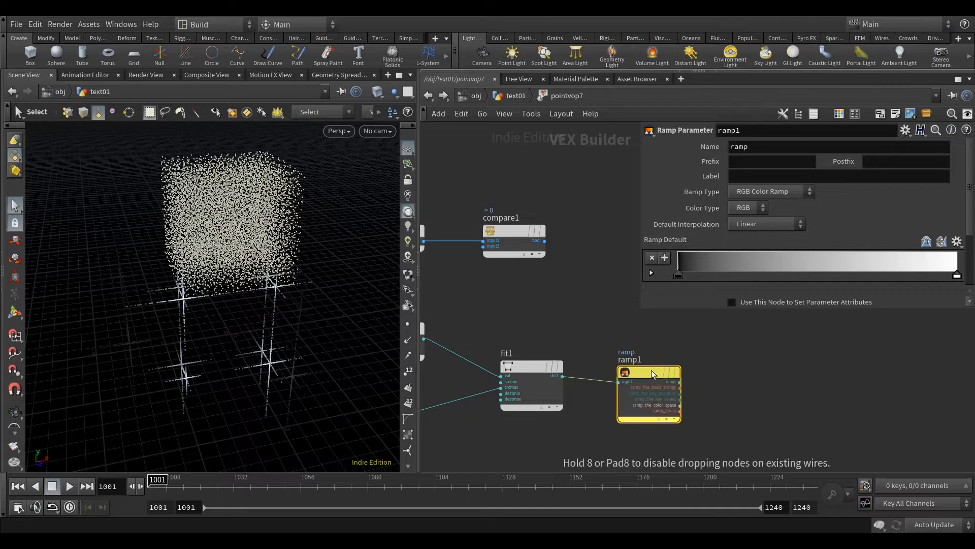
Name the ramp parameter density_ramp and make it a Spline Ramp (float) with Catmull-Rom default interpolation
double_click(756, 152)
type("density_")
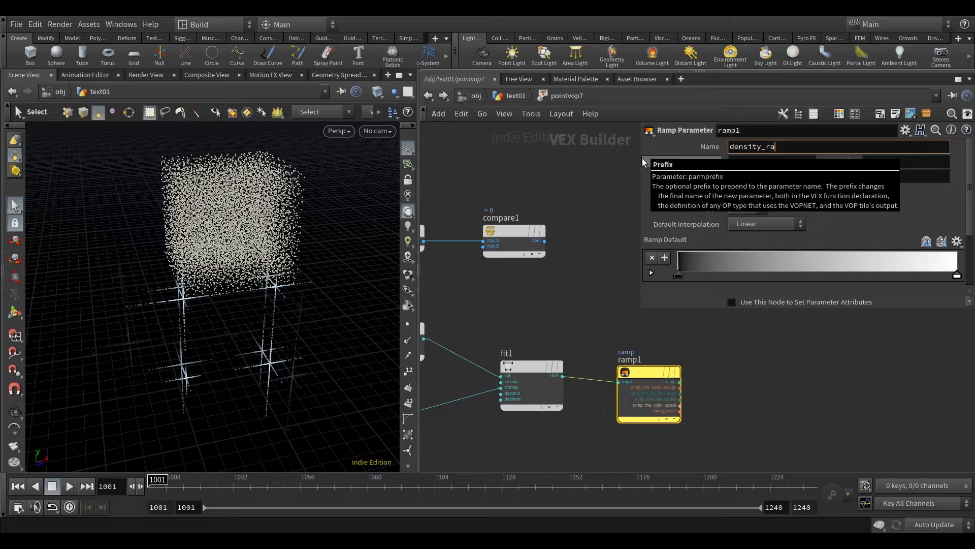
key("Return")
left_click(772, 192)
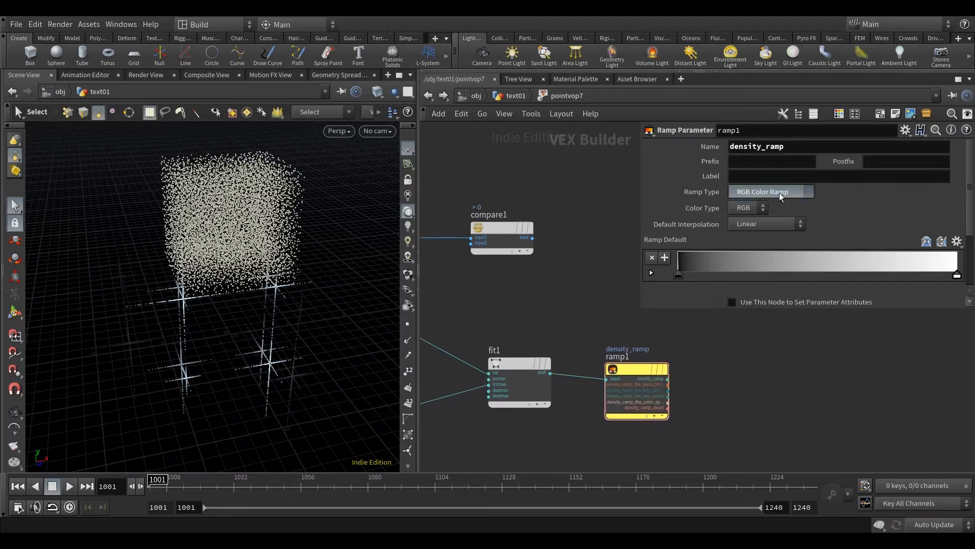
left_click(778, 217)
left_click(764, 224)
left_click(761, 263)
Move geometryvopoutput1 farther out and shift fit1 slightly to make room for another node
middle_click_drag(738, 383, 642, 424)
scroll(717, 408, "down", 3)
left_click_drag(724, 332, 792, 337)
middle_click_drag(587, 361, 601, 357)
left_click_drag(529, 418, 512, 426)
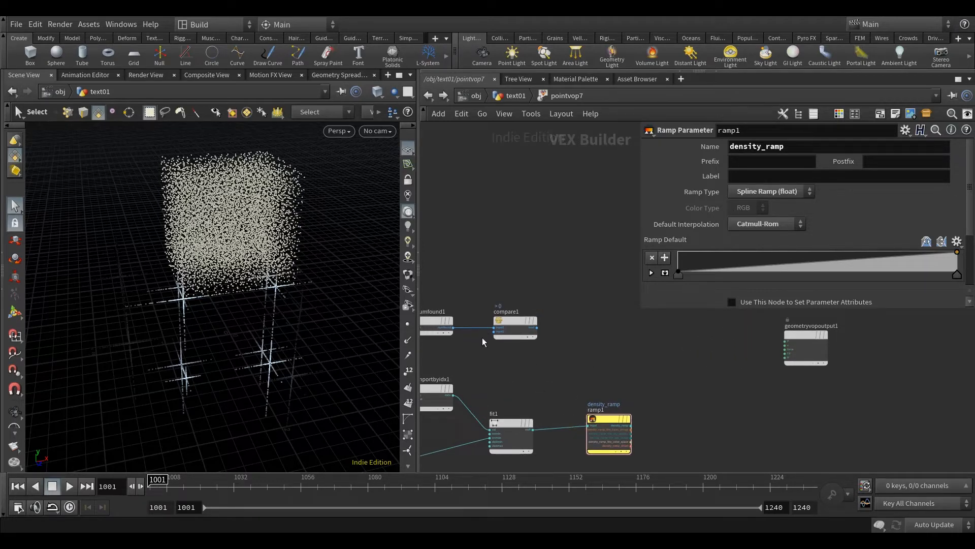
Add a Two Way Switch node between compare1 and geometryvopoutput1
key("Tab")
type("two")
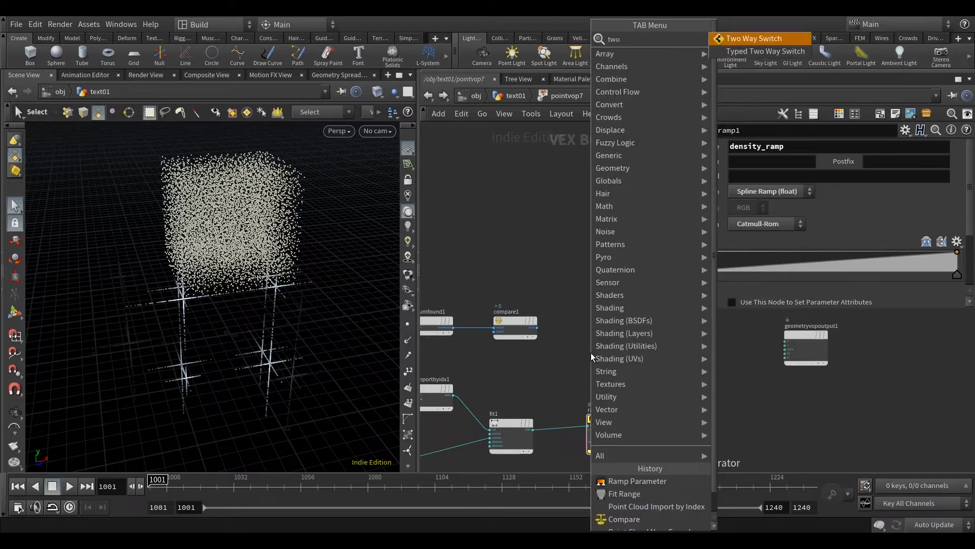
key("Return")
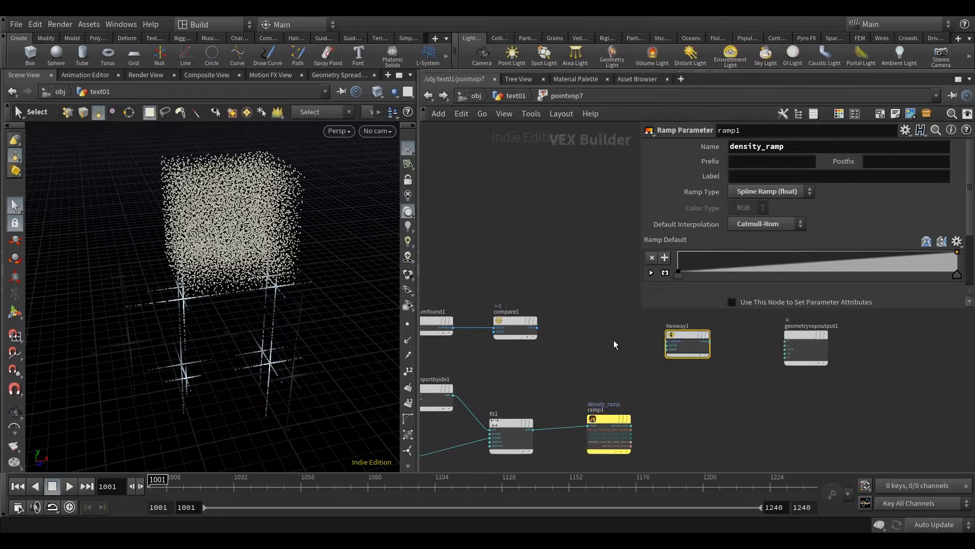
left_click(656, 337)
Connect compare1's bool output to twoway1's condition input and move ramp1 closer to fit1
scroll(535, 338, "up", 3)
left_click(530, 336)
left_click(716, 356)
scroll(672, 413, "down", 2)
left_click_drag(627, 432, 589, 438)
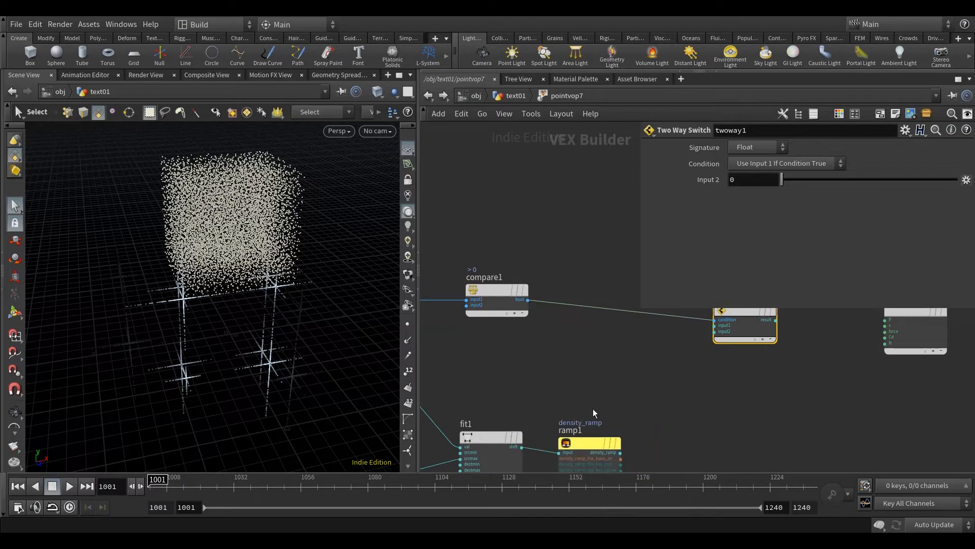
Connect ramp1's density_ramp output to the input1 of twoway1
scroll(610, 407, "down", 5)
scroll(632, 424, "up", 4)
middle_click_drag(550, 389, 753, 333)
scroll(753, 333, "down", 1)
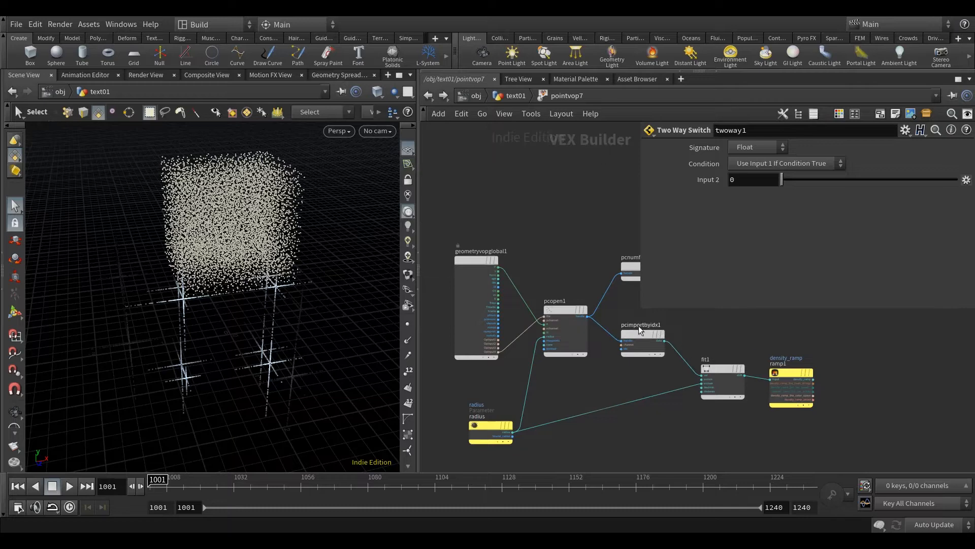
middle_click_drag(644, 350, 632, 355)
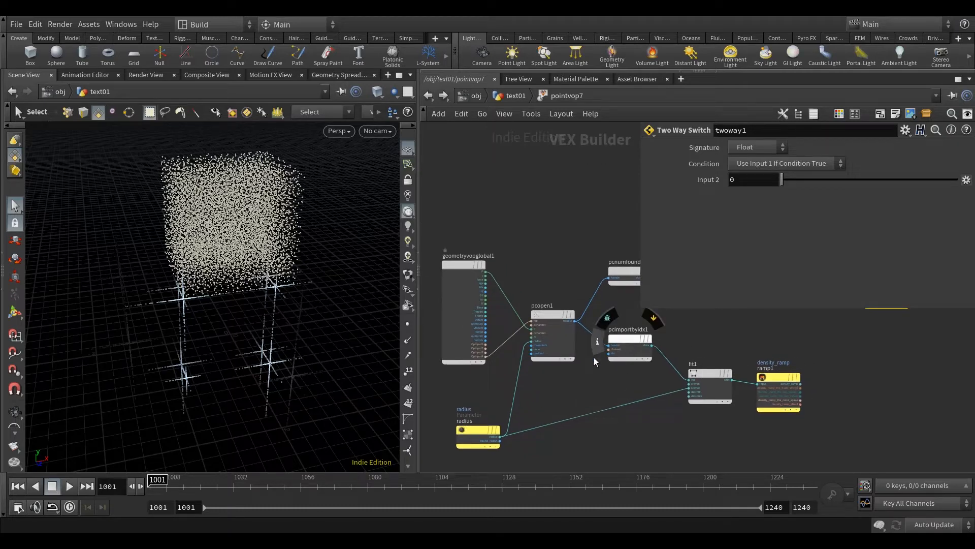
middle_click_drag(715, 433, 497, 473)
scroll(673, 414, "up", 2)
middle_click_drag(699, 408, 678, 400)
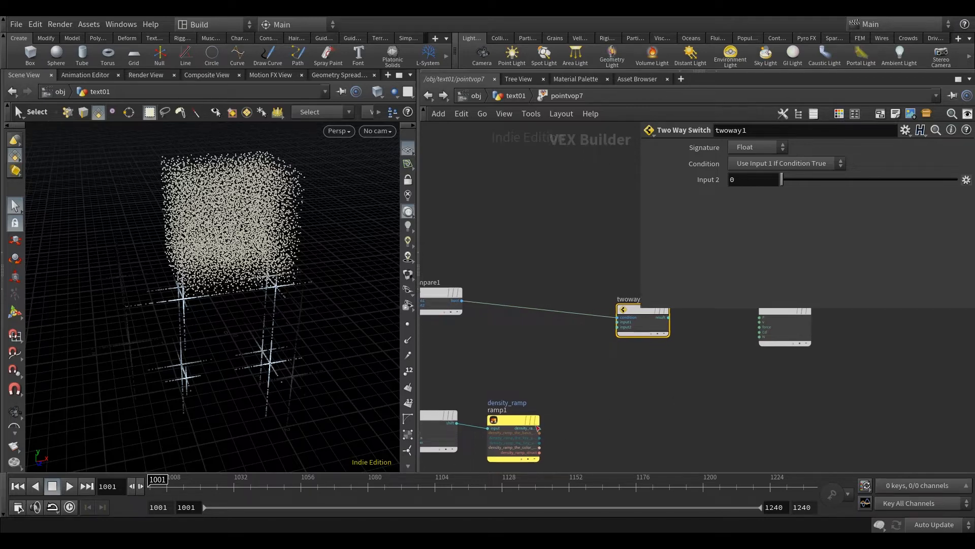
left_click_drag(539, 428, 585, 351)
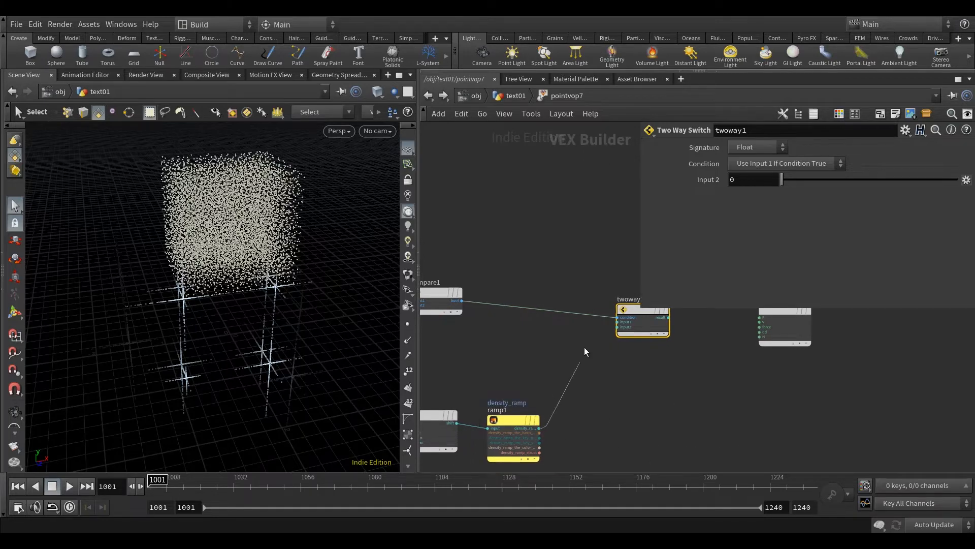
left_click(618, 327)
middle_click_drag(651, 370, 648, 391)
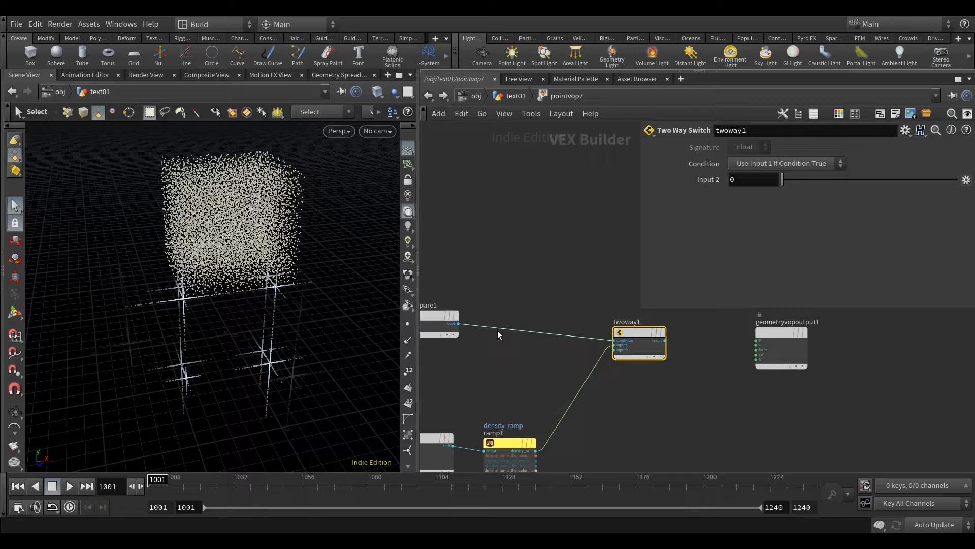
Set twoway1's Input 2 value to 1 and tidy the node layout toward geometryvopoutput1
middle_click_drag(500, 400, 583, 360)
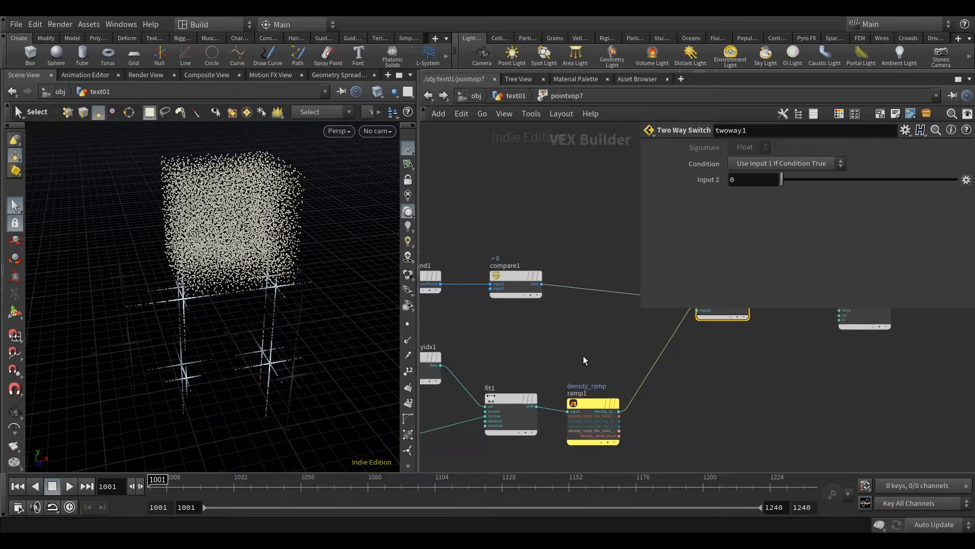
middle_click_drag(586, 378, 493, 382)
middle_click_drag(589, 338, 550, 359)
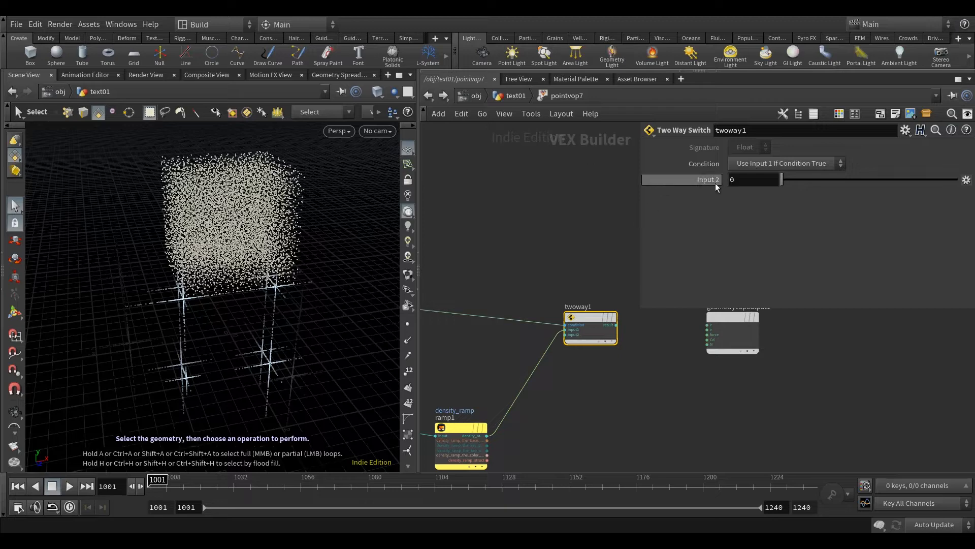
type("1")
key("Return")
middle_click_drag(547, 231, 505, 270)
key("l")
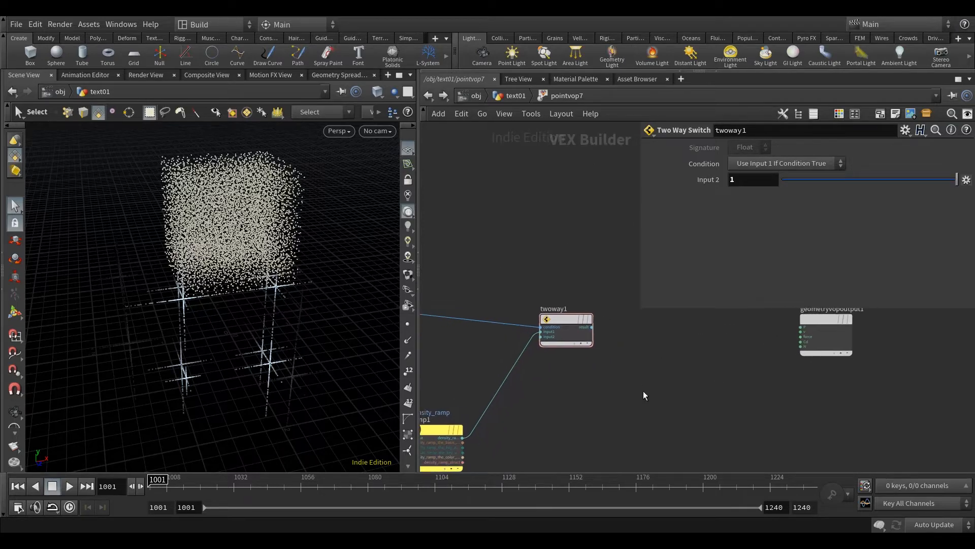
Add a Parameter node between twoway1 and geometryvopoutput1 and name its parameter density
key("Tab")
mouse_move(643, 390)
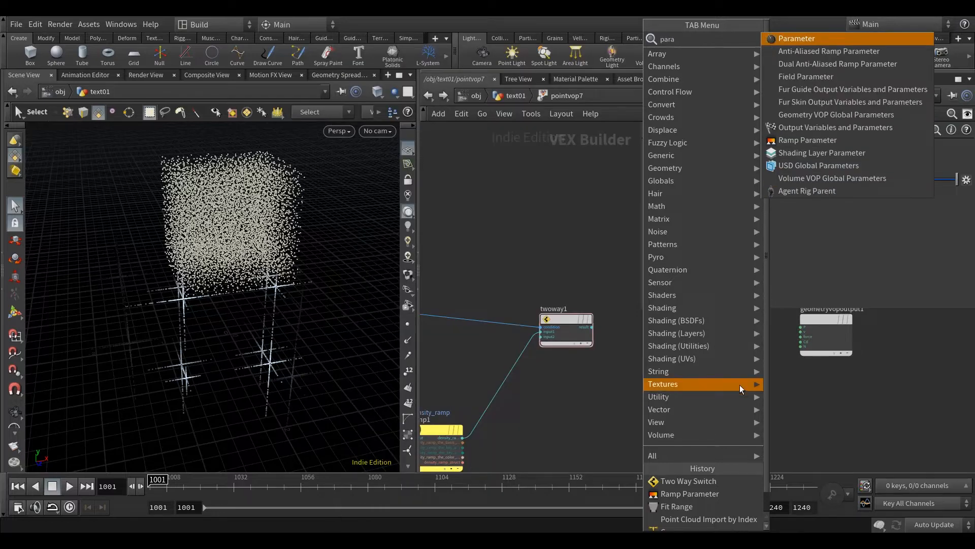
left_click(864, 33)
left_click(678, 365)
double_click(739, 146)
type("density")
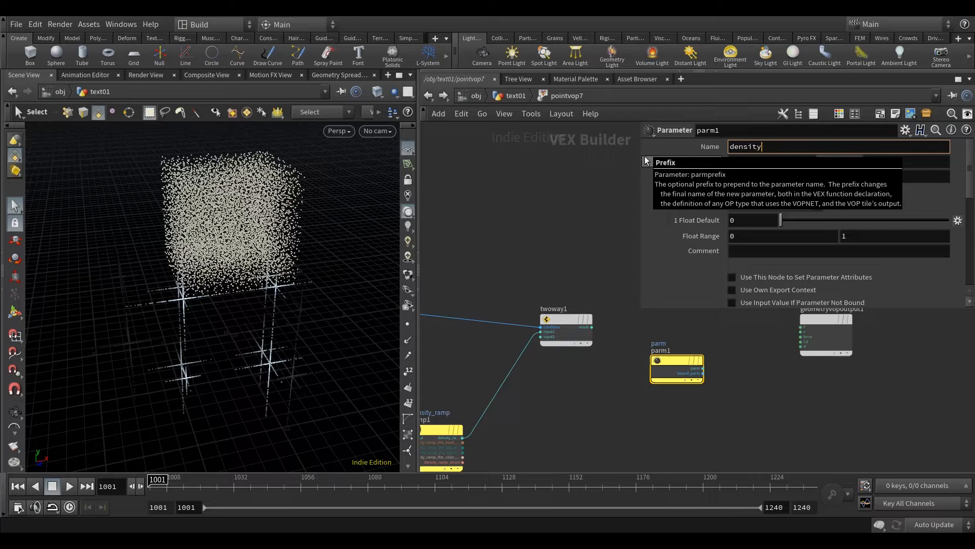
key("Return")
Set the density parameter to export When Input is Connected and make it invisible
scroll(744, 228, "down", 5)
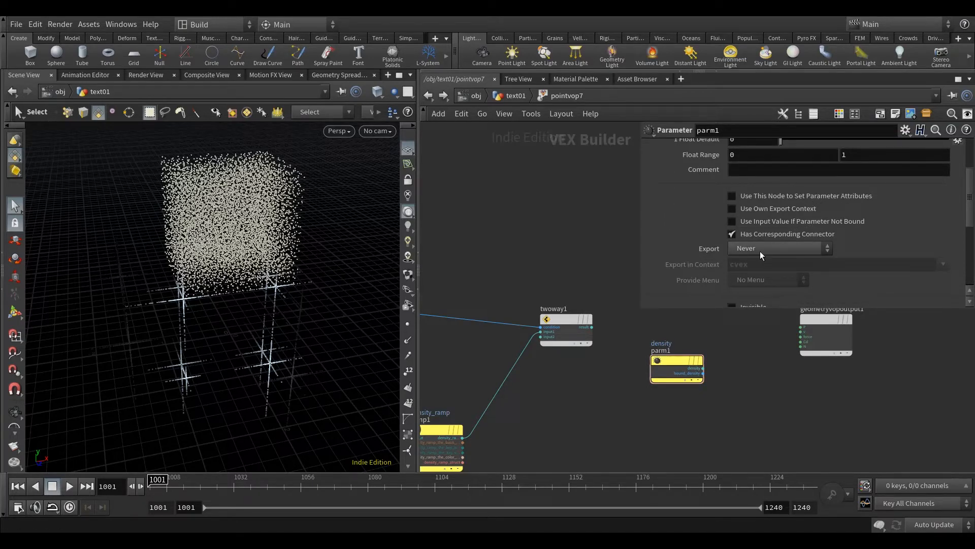
left_click(752, 249)
left_click(785, 287)
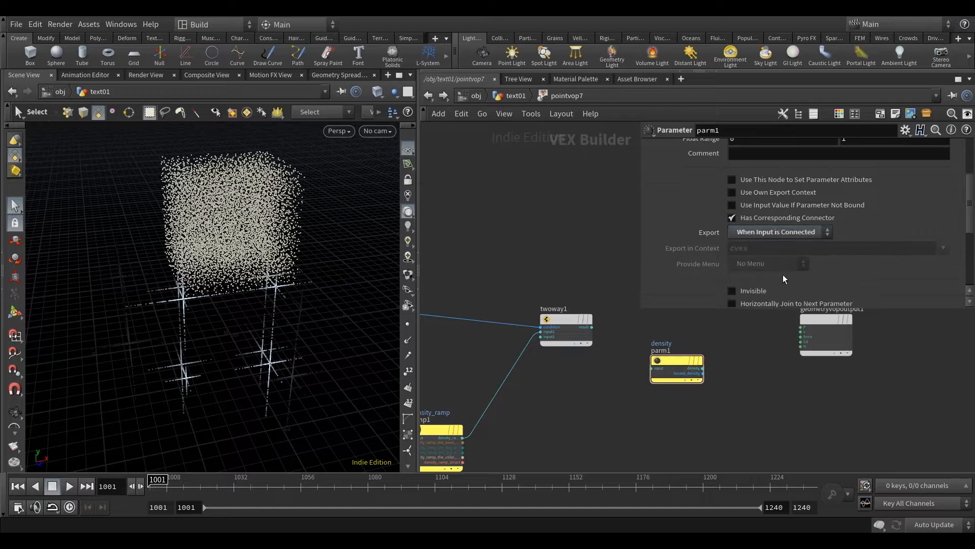
scroll(767, 252, "down", 4)
Connect twoway1's result to the density parameter's input and shift the parameter node slightly away from twoway1
left_click(593, 328)
left_click(651, 369)
left_click_drag(668, 362, 694, 380)
middle_click_drag(534, 236, 586, 247)
Examine the scattered point volume in the viewport from several angles
left_click_drag(335, 301, 326, 266, "alt")
middle_click_drag(326, 266, 321, 296, "alt")
left_click_drag(235, 260, 285, 147, "alt")
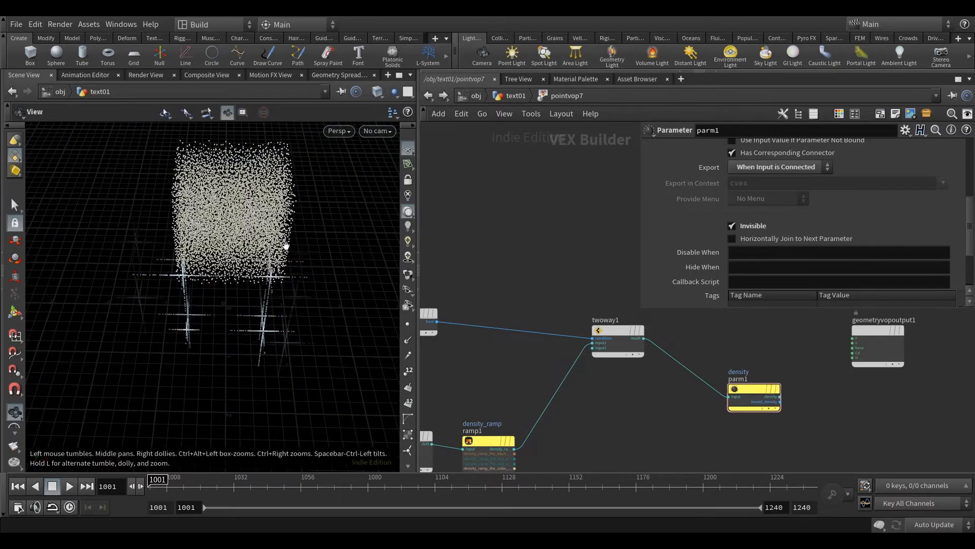
left_click_drag(285, 246, 277, 168, "alt")
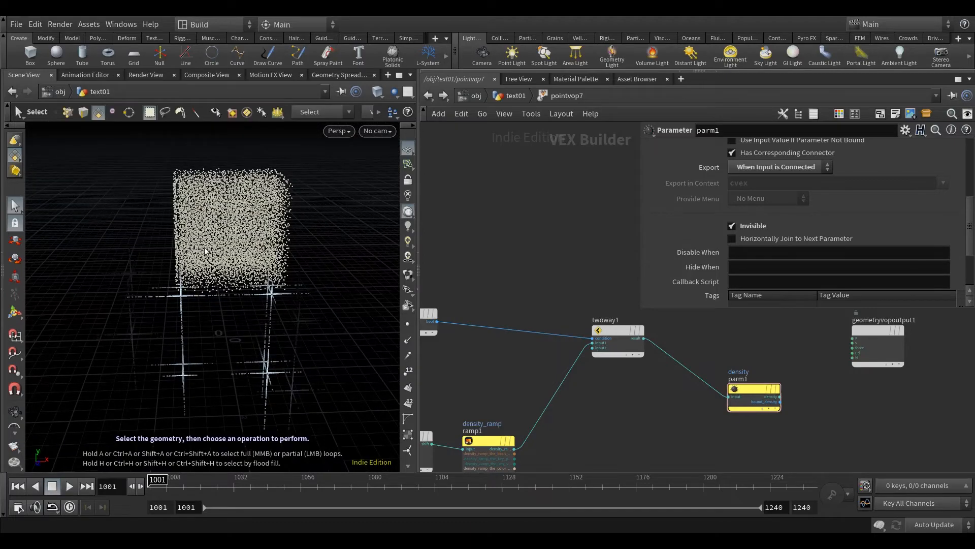
mouse_move(203, 249)
left_mouse_down("alt")
mouse_move(214, 259)
mouse_move(224, 244)
mouse_move(212, 228)
mouse_move(198, 255)
left_mouse_up("alt")
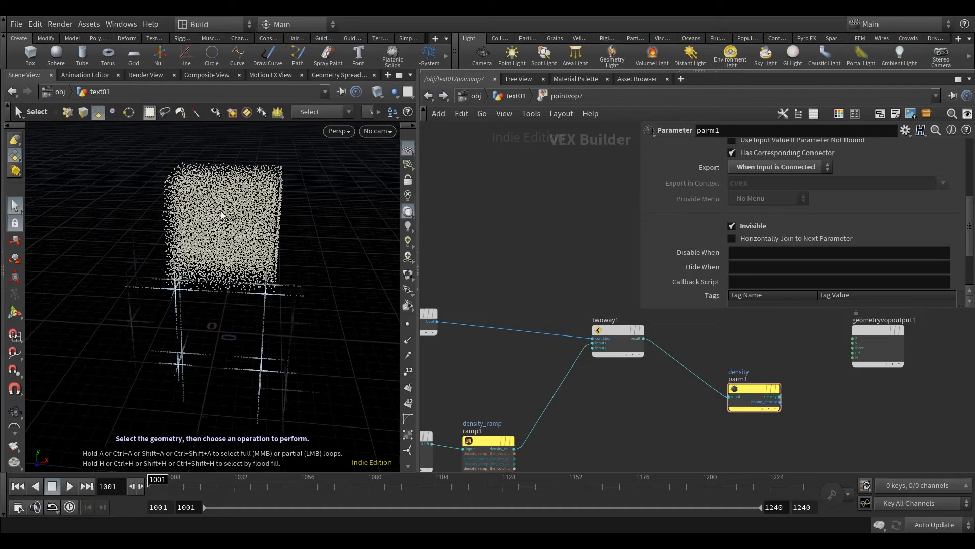
left_click_drag(295, 216, 219, 264, "alt")
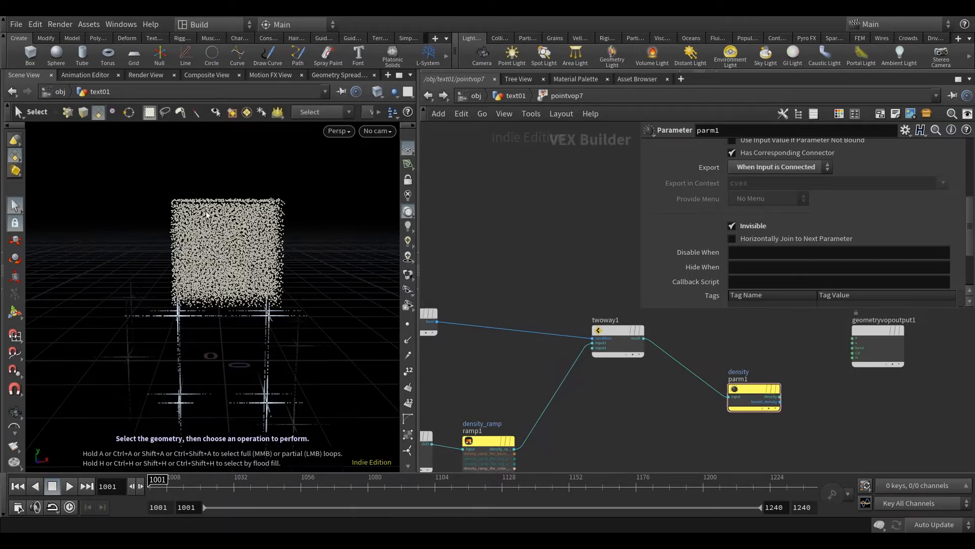
left_click_drag(255, 254, 260, 240, "alt")
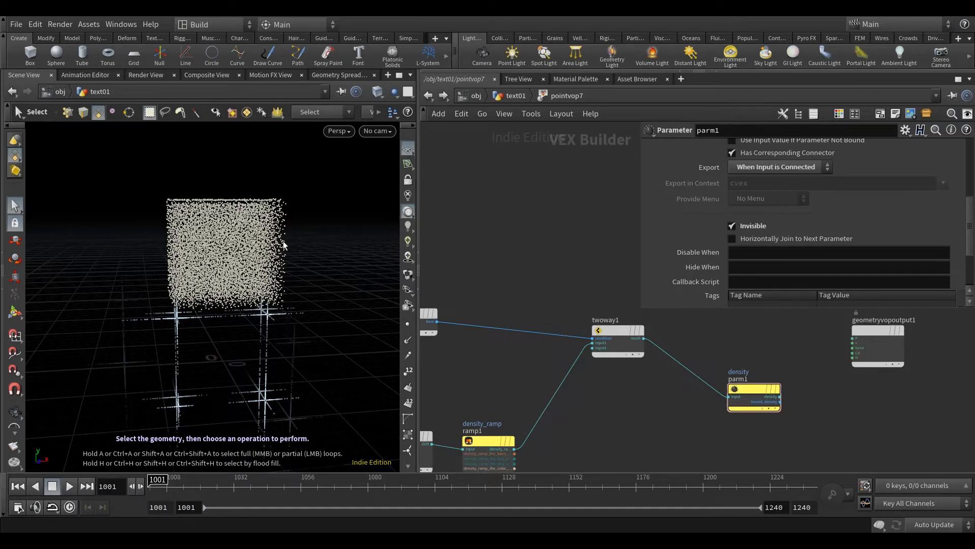
Return to the text01 network and rename pointvop7 as ptcloud_ramp
middle_click_drag(520, 176, 525, 183)
left_click(516, 96)
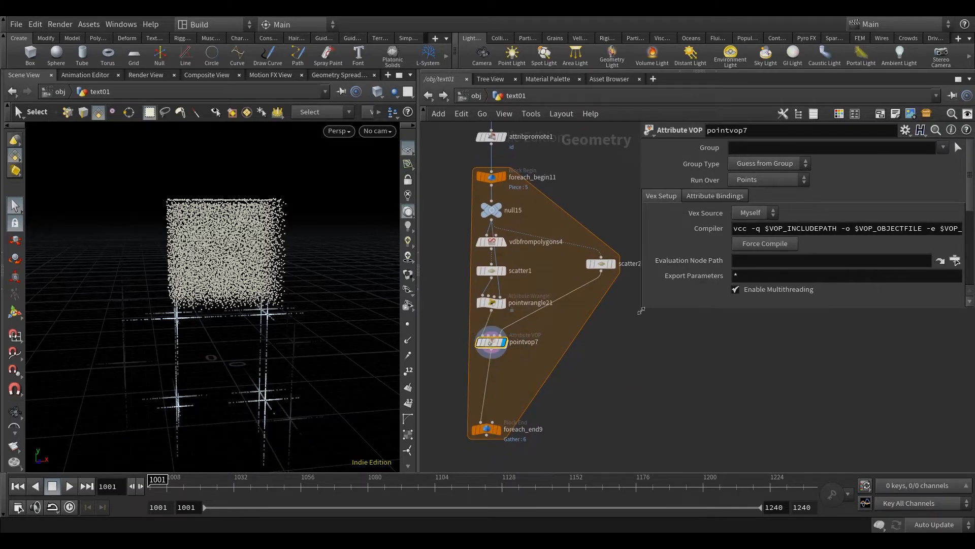
left_click_drag(641, 311, 621, 413)
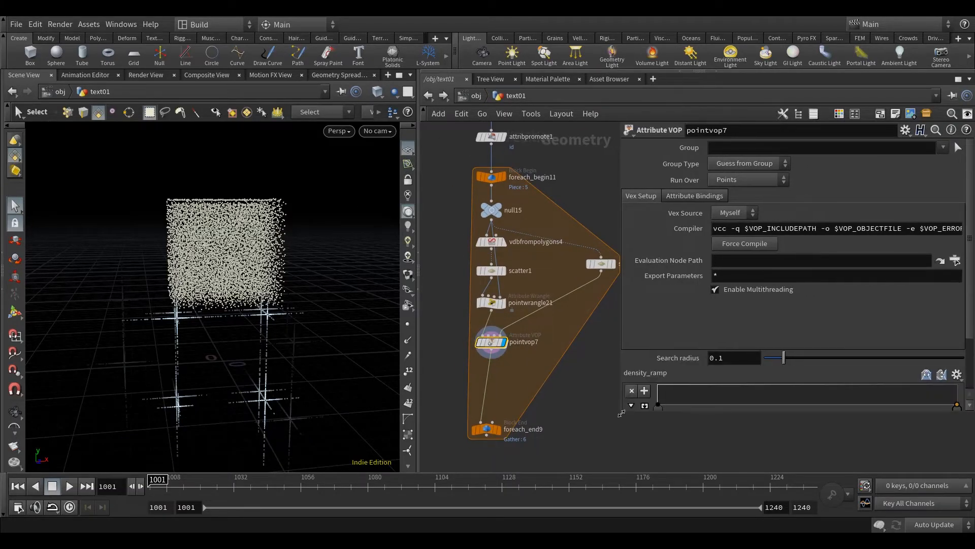
scroll(532, 356, "up", 4)
left_click(546, 333)
left_click_drag(549, 334, 423, 338)
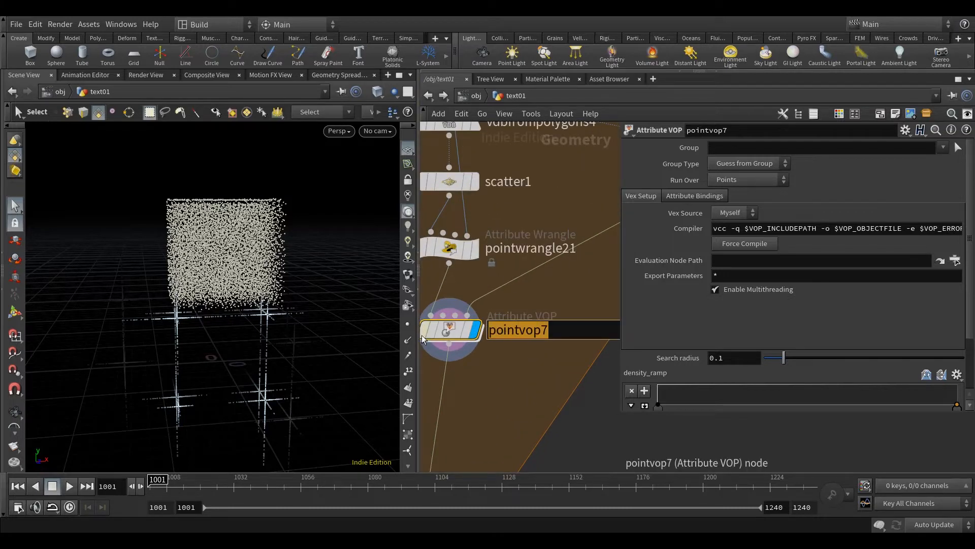
type("ptcloud_")
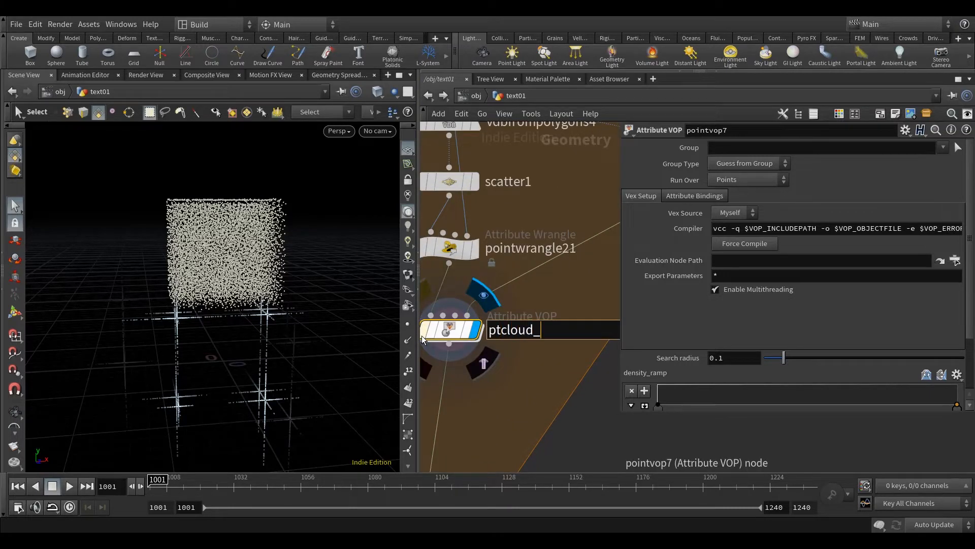
type("ramp")
key("Return")
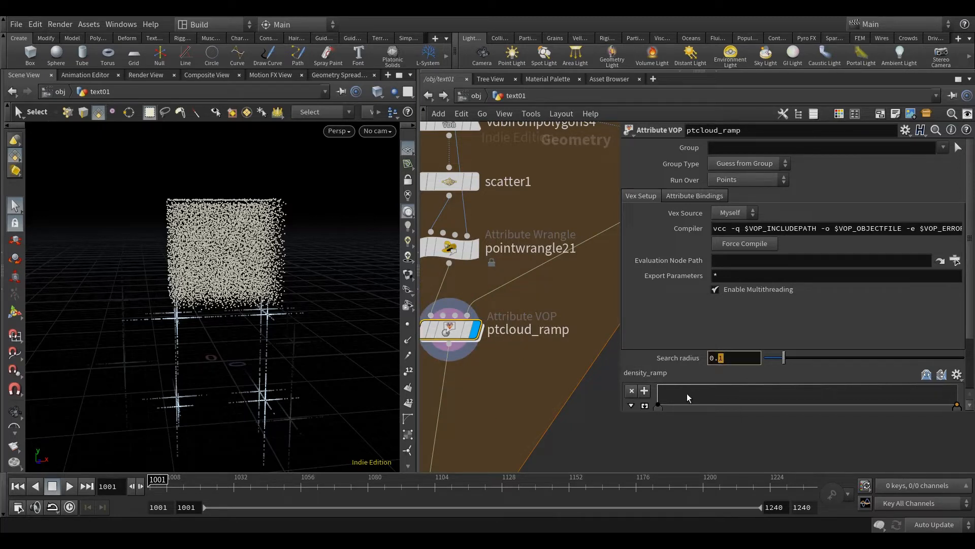
Set ptcloud_ramp's search radius to 0.4 and give the density ramp's end point a value of 1
type("4")
key("Return")
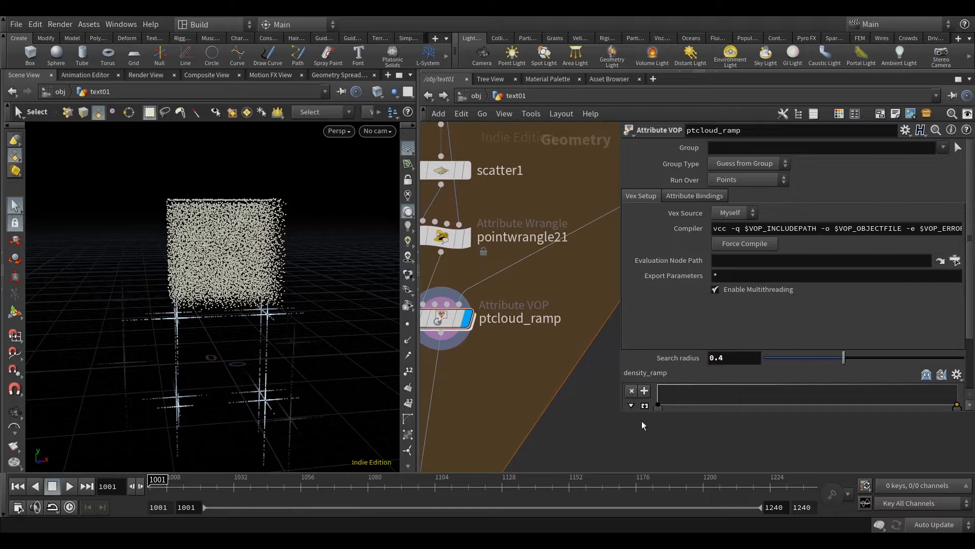
left_click_drag(617, 417, 604, 455)
scroll(666, 394, "down", 2)
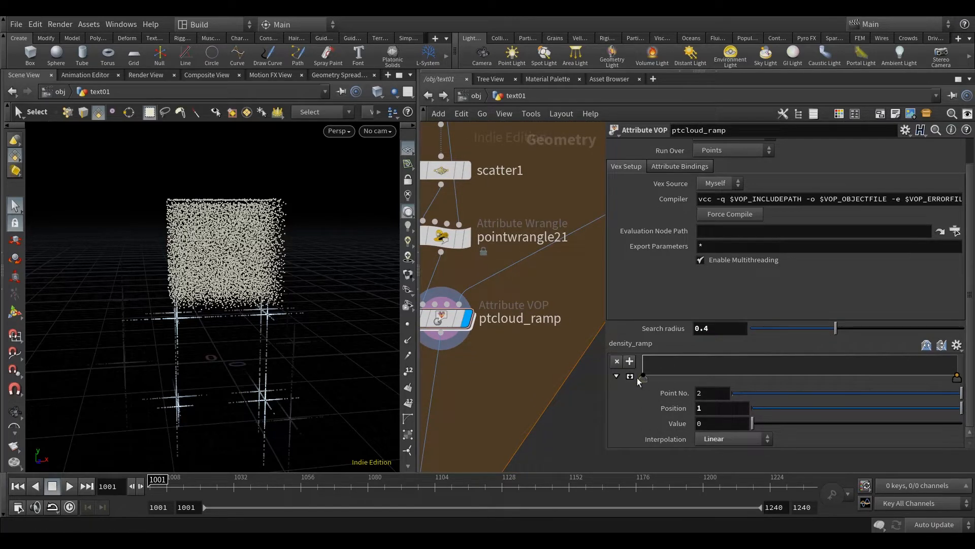
left_click(630, 376)
left_click_drag(604, 342, 671, 346)
left_click_drag(785, 423, 681, 423)
type("1")
key("Return")
middle_click_drag(672, 372, 669, 380)
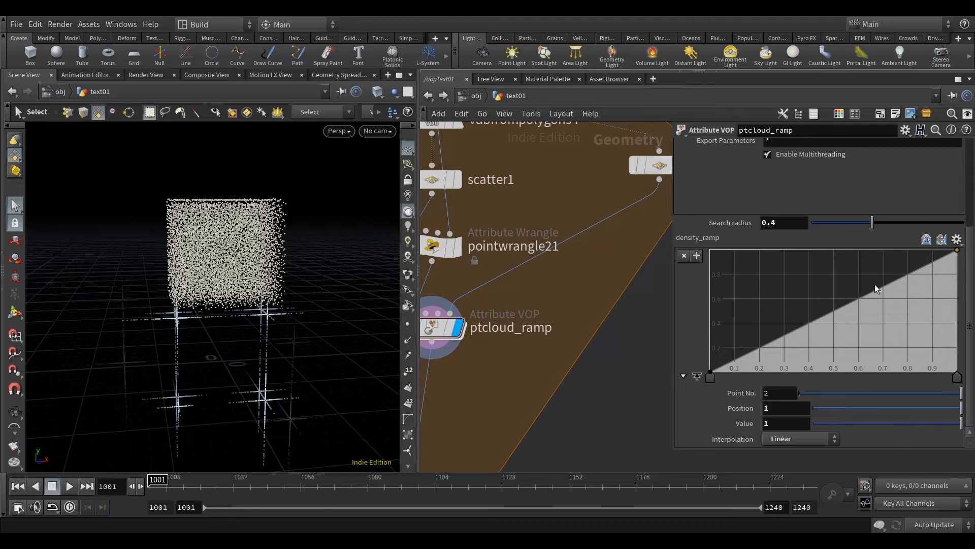
Switch the density ramp to Catmull-Rom and bulge it upward with two added points, the higher at about position 0.49, value 0.87
left_click_drag(672, 322, 689, 322)
left_click(727, 377)
left_click(958, 378)
left_click(818, 439)
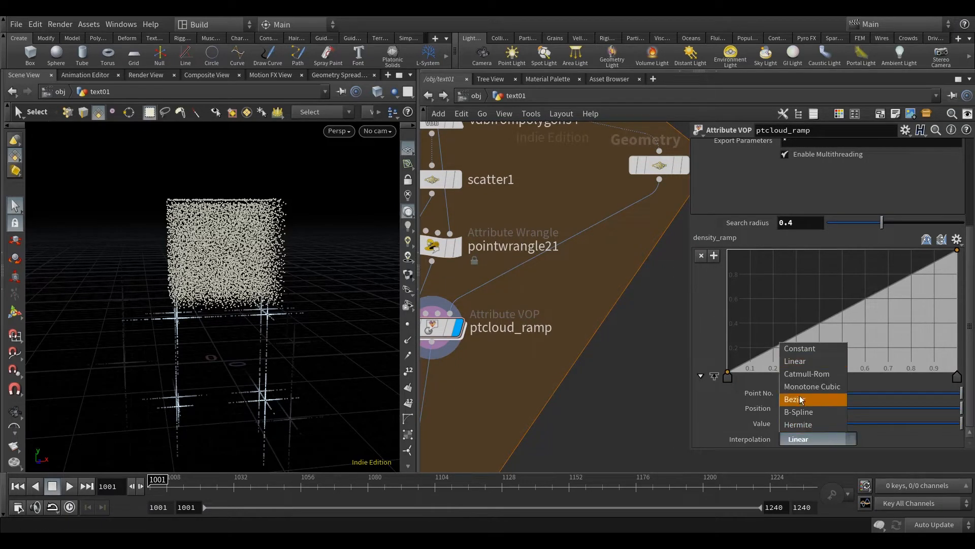
left_click(798, 379)
left_click_drag(870, 300, 846, 270)
left_click_drag(782, 323, 774, 319)
left_click_drag(688, 293, 784, 295)
left_click_drag(850, 318, 848, 314)
left_click_drag(893, 270, 889, 265)
Add a Color node fed by ptcloud_ramp and display its result
middle_click_drag(510, 327, 643, 269)
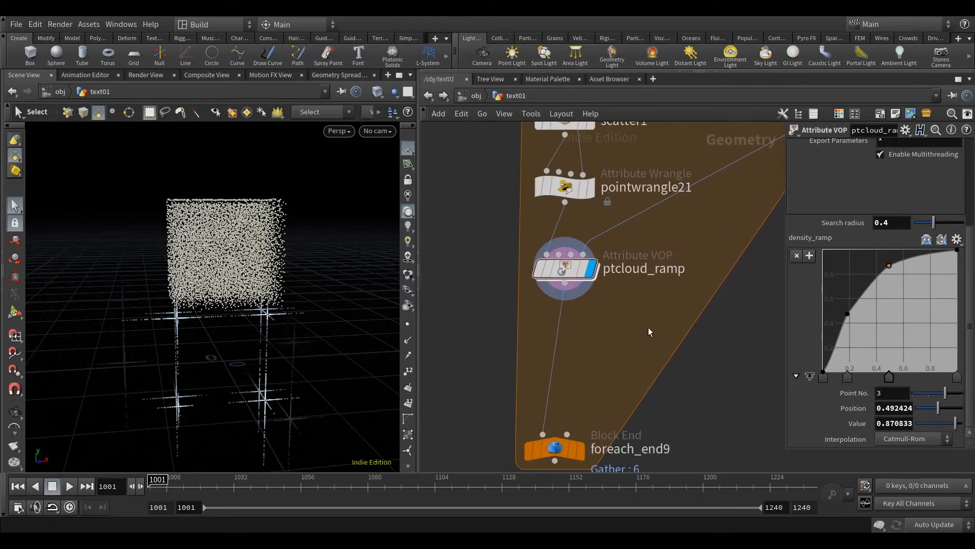
key("Tab")
type("col")
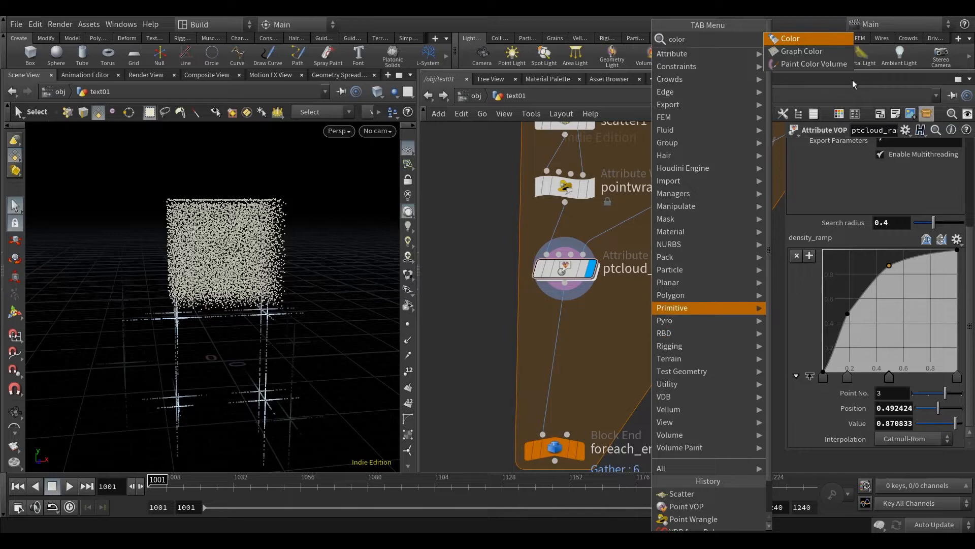
left_click(831, 38)
middle_click_drag(686, 362, 586, 355)
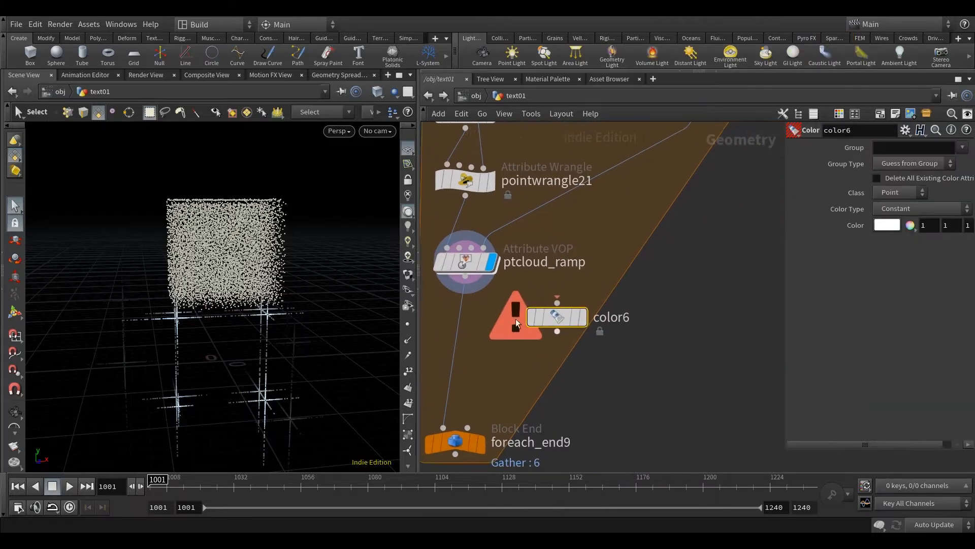
left_click_drag(480, 282, 558, 302)
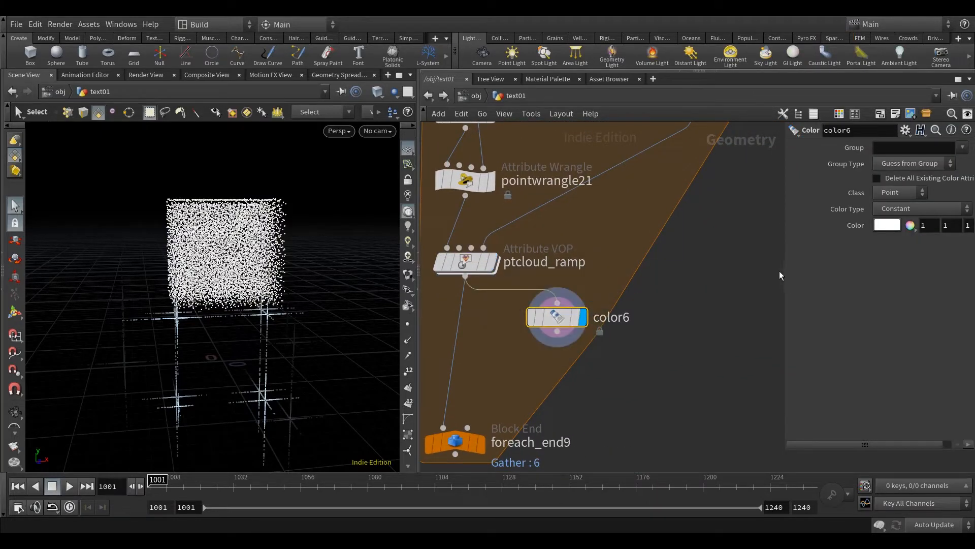
Set color6's color type to Ramp from Attribute
left_click_drag(783, 270, 594, 264)
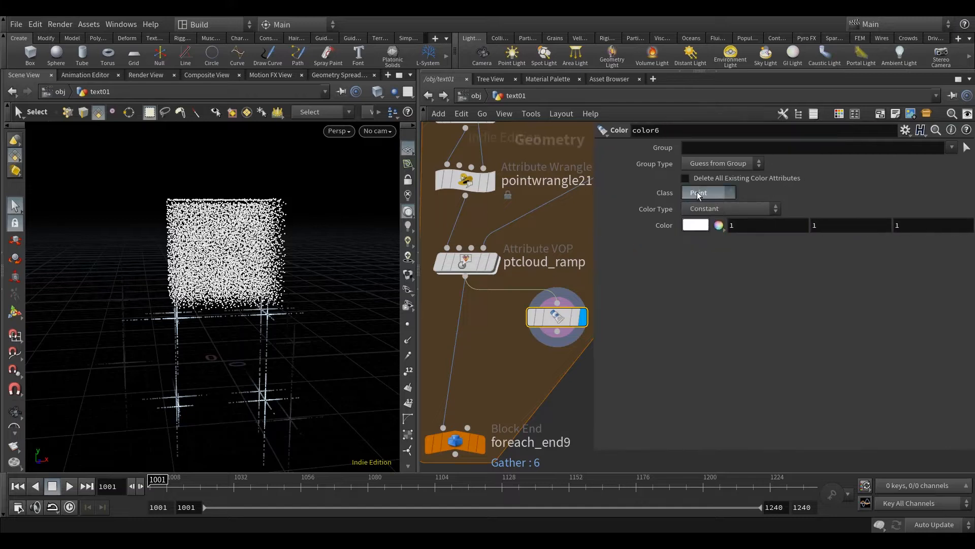
left_click(745, 206)
left_click(742, 233)
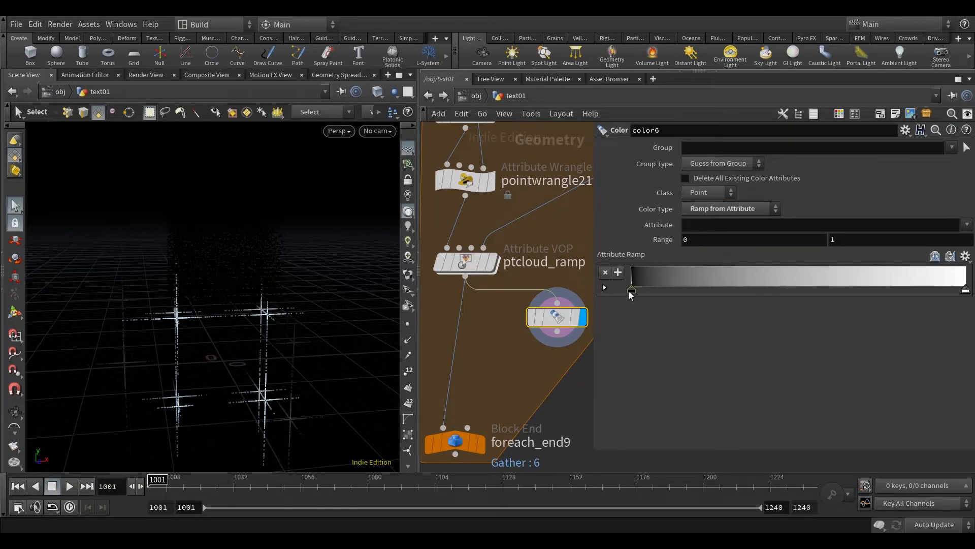
Expand the attribute ramp's point controls and set its first point's color to white
key("p")
key("p")
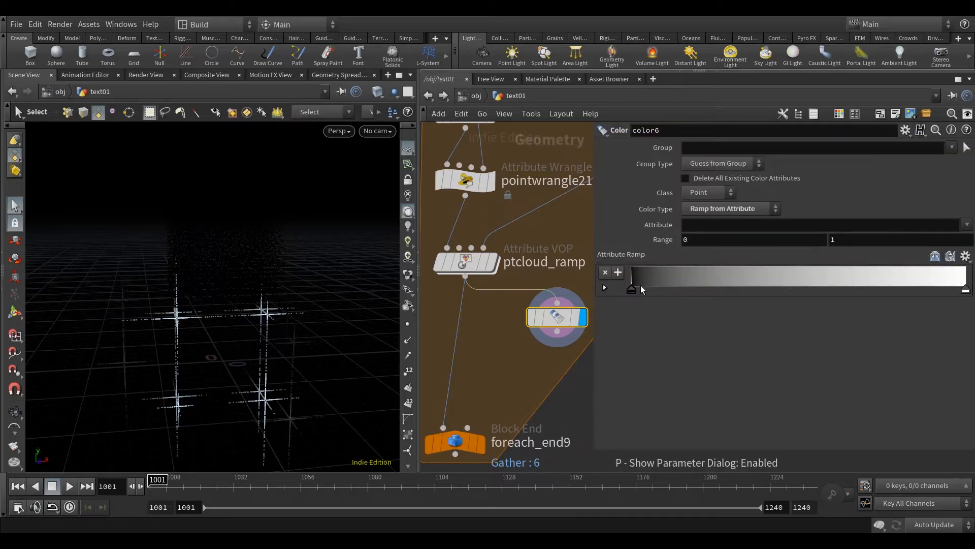
left_click(604, 288)
left_click(699, 335)
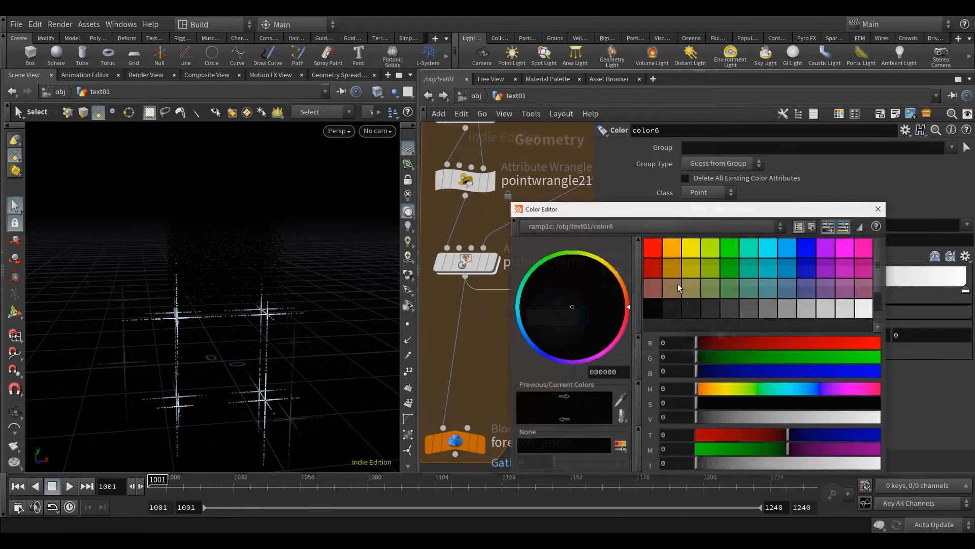
left_click(859, 309)
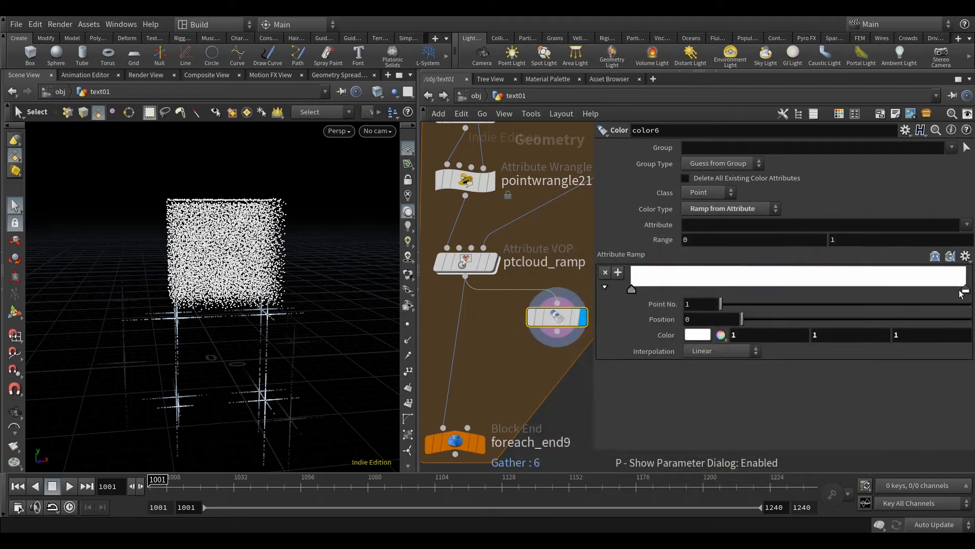
Set the attribute ramp's end point to red and choose density as color6's ramp attribute
left_click(699, 335)
left_click(652, 255)
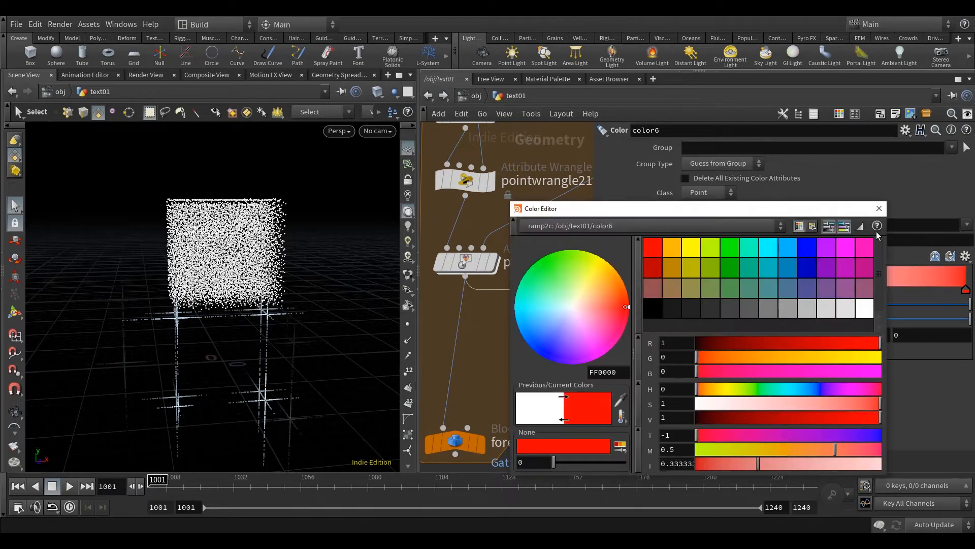
left_click(881, 216)
left_click(966, 224)
left_click(940, 237)
left_click_drag(277, 301, 355, 265, "alt")
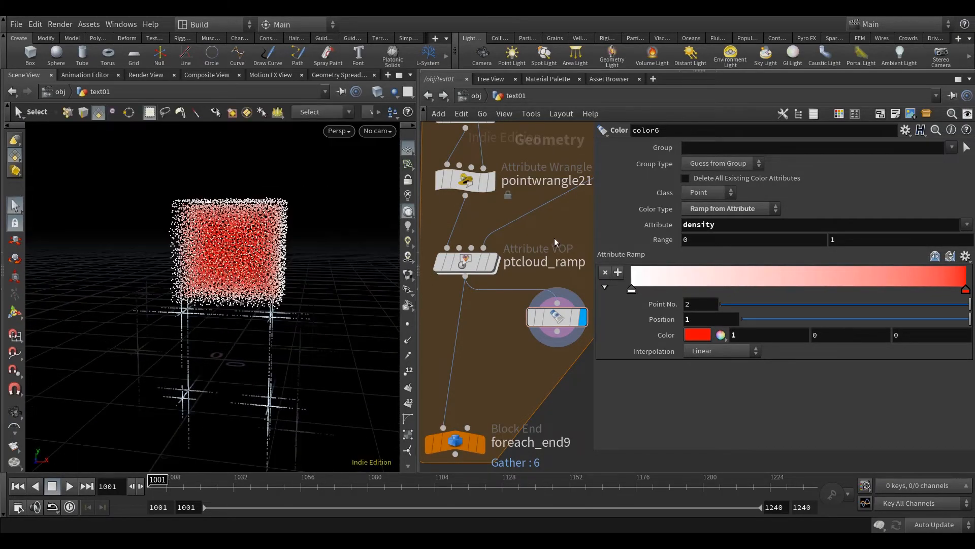
Duplicate color6 as a visualization node fed by foreach_end9 and display its result
scroll(554, 238, "down", 3)
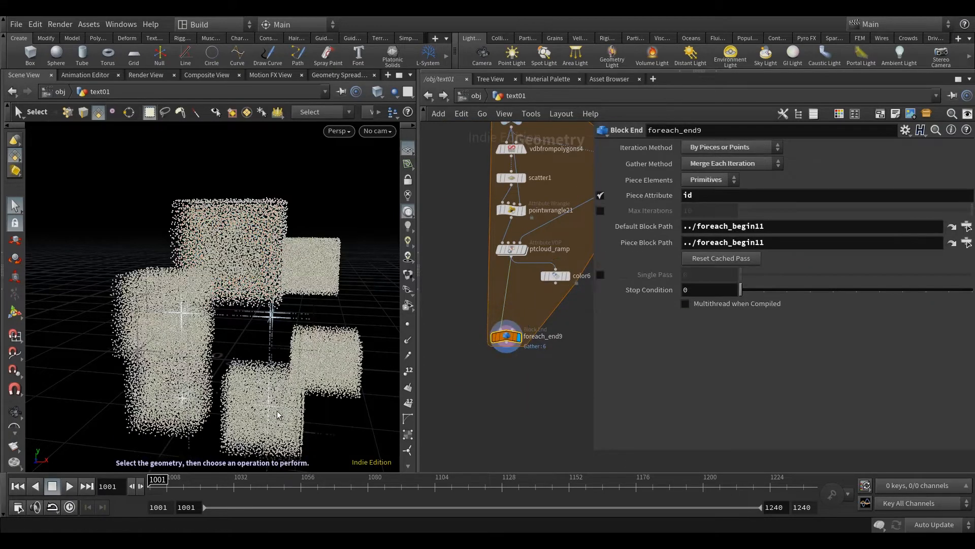
middle_click_drag(570, 364, 544, 372)
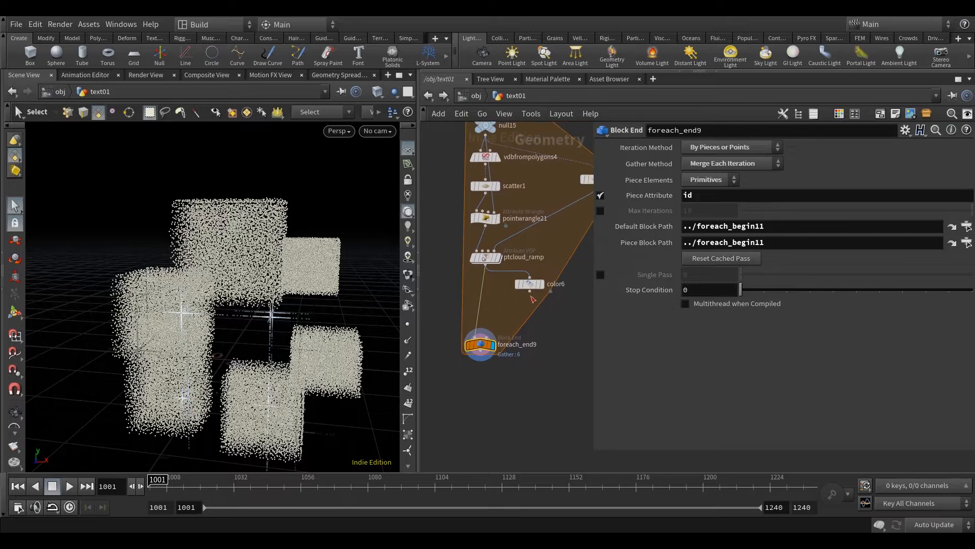
left_click(529, 286)
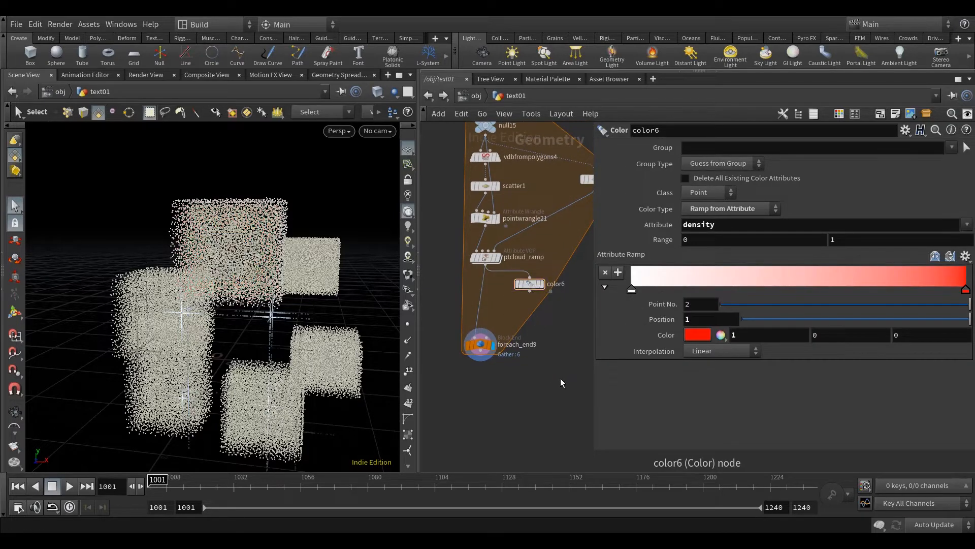
key("ctrl+v")
left_click(457, 354)
left_click(535, 365)
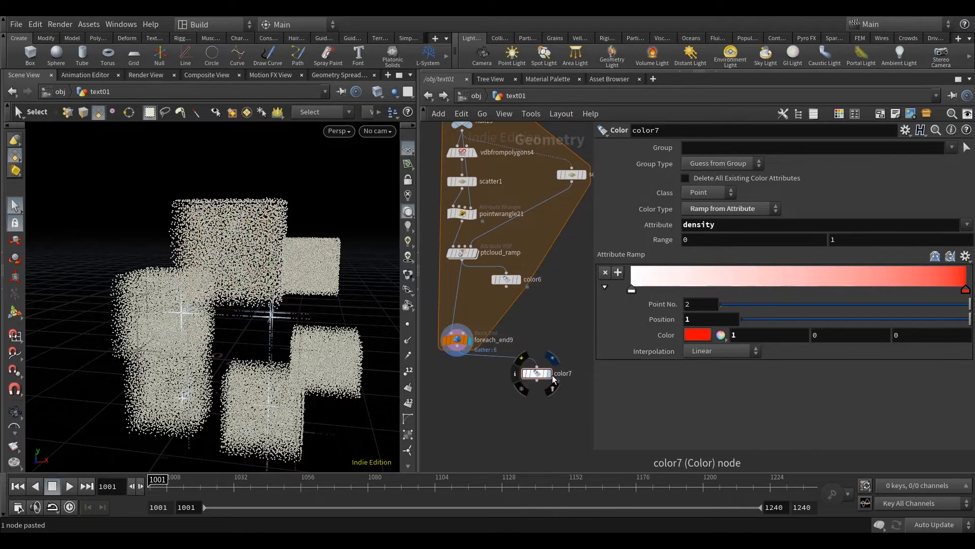
left_click(549, 374)
left_click_drag(304, 420, 325, 408, "alt")
key("s")
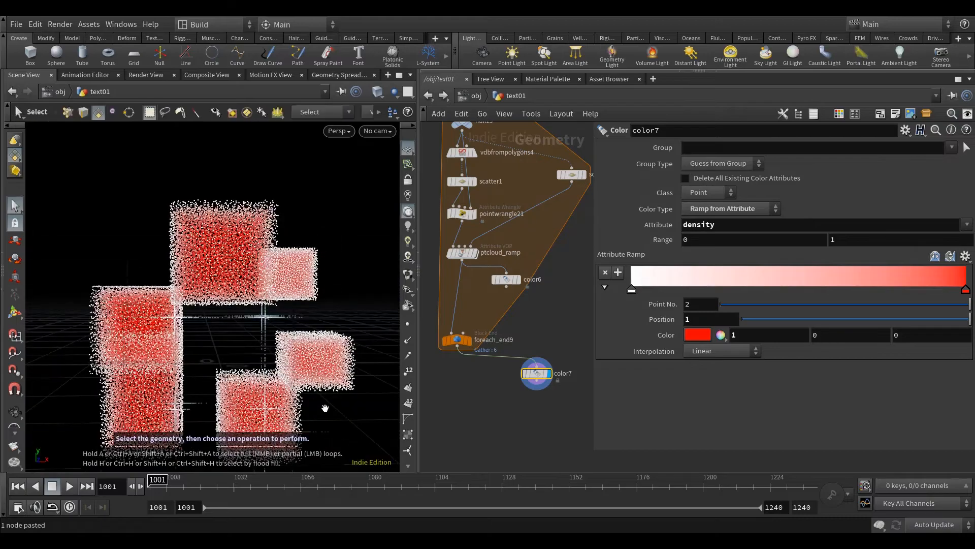
Add a Null node fed by foreach_end9 and display it
middle_click_drag(524, 337, 538, 309)
left_click_drag(265, 405, 251, 400, "alt")
middle_click_drag(265, 404, 219, 370, "alt")
mouse_move(220, 369)
left_mouse_down("alt")
mouse_move(236, 371)
mouse_move(223, 371)
mouse_move(192, 320)
mouse_move(160, 344)
mouse_move(190, 371)
mouse_move(217, 359)
mouse_move(181, 361)
mouse_move(205, 364)
left_mouse_up("alt")
left_click_drag(417, 224, 333, 235)
scroll(422, 362, "down", 3)
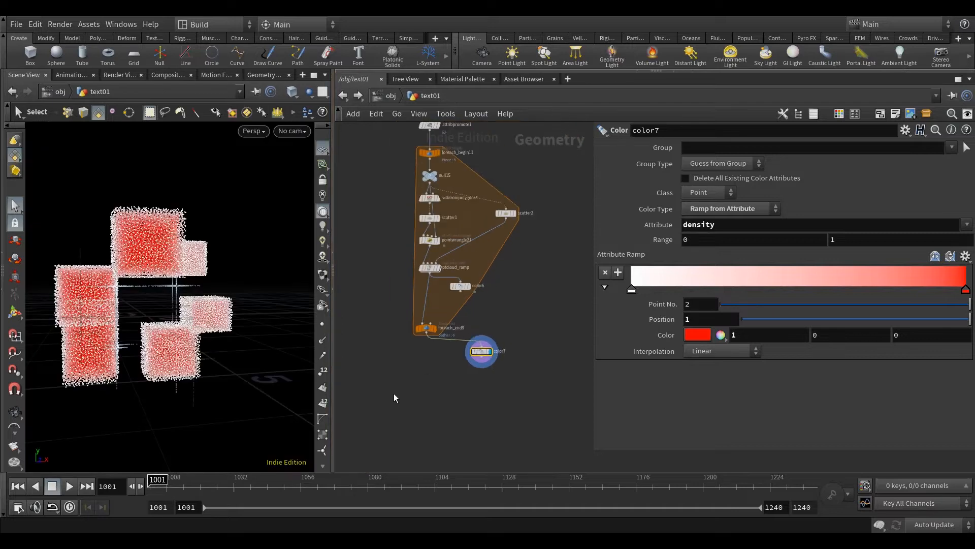
middle_click_drag(394, 394, 428, 384)
key("Tab")
type("nul")
key("Return")
left_click(455, 369)
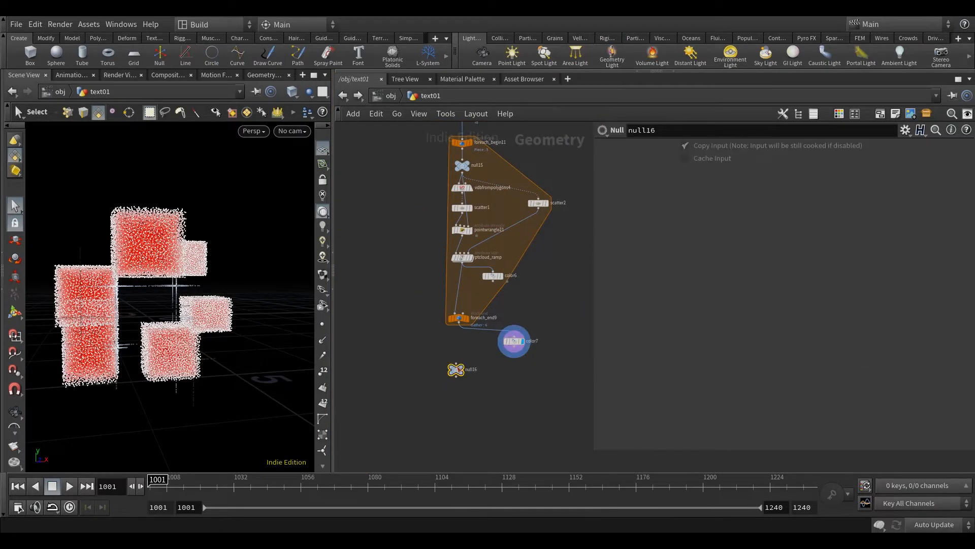
left_click(463, 369)
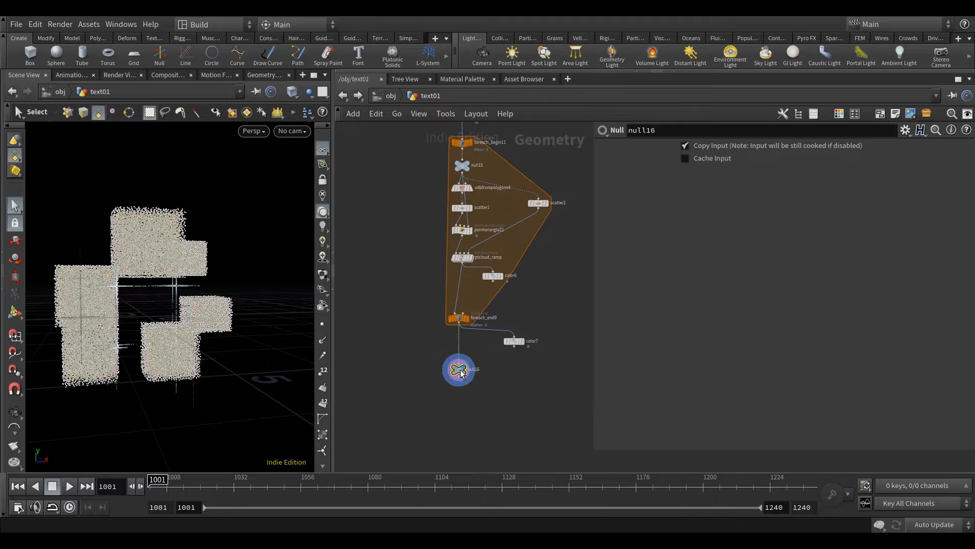
Display box2 at the top of the network and place a new Null node near it
scroll(461, 369, "down", 3)
middle_click_drag(442, 312, 446, 346)
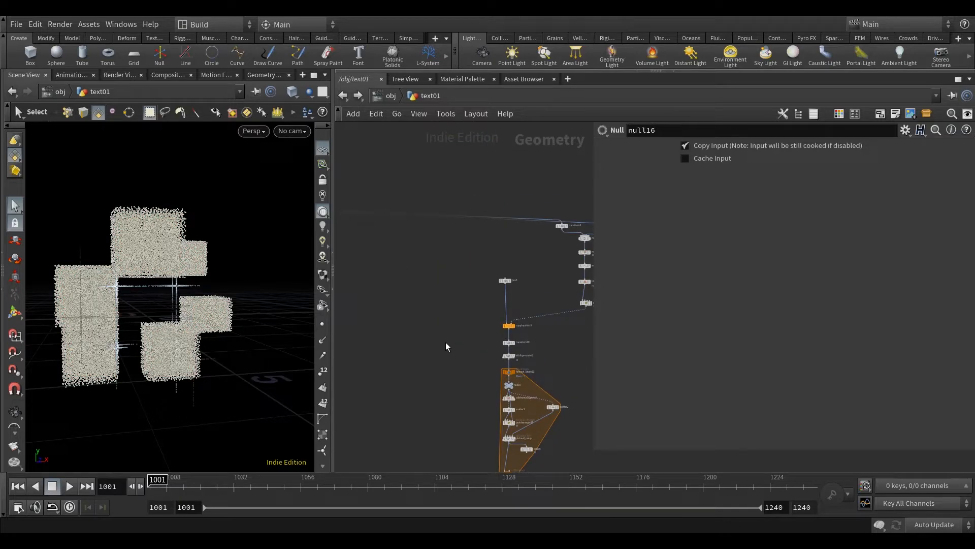
scroll(500, 330, "down", 5)
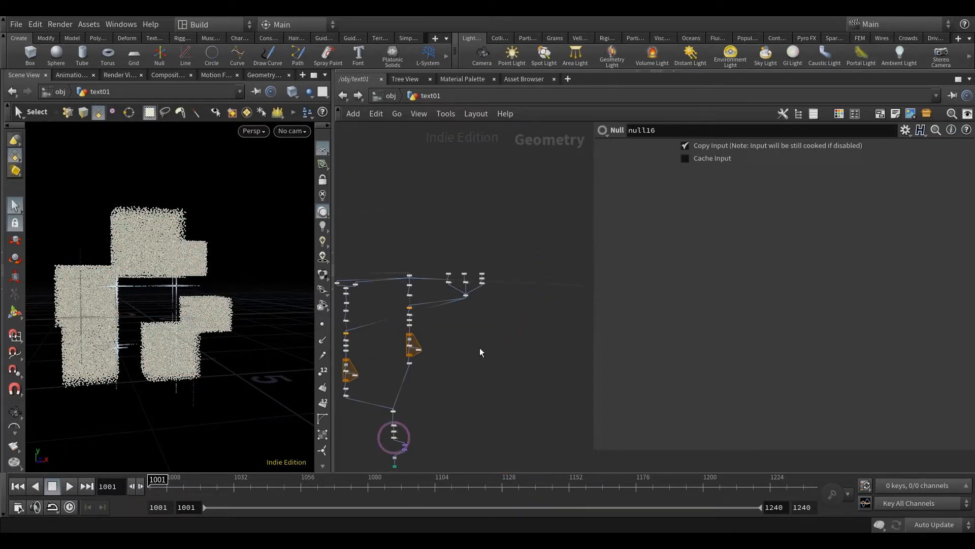
scroll(488, 317, "up", 5)
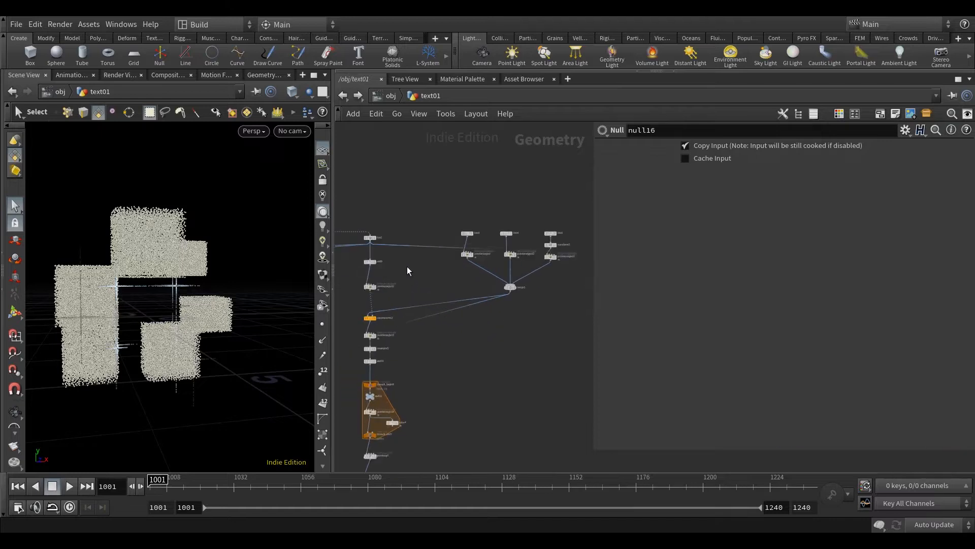
left_click(368, 234)
key("Tab")
type("n")
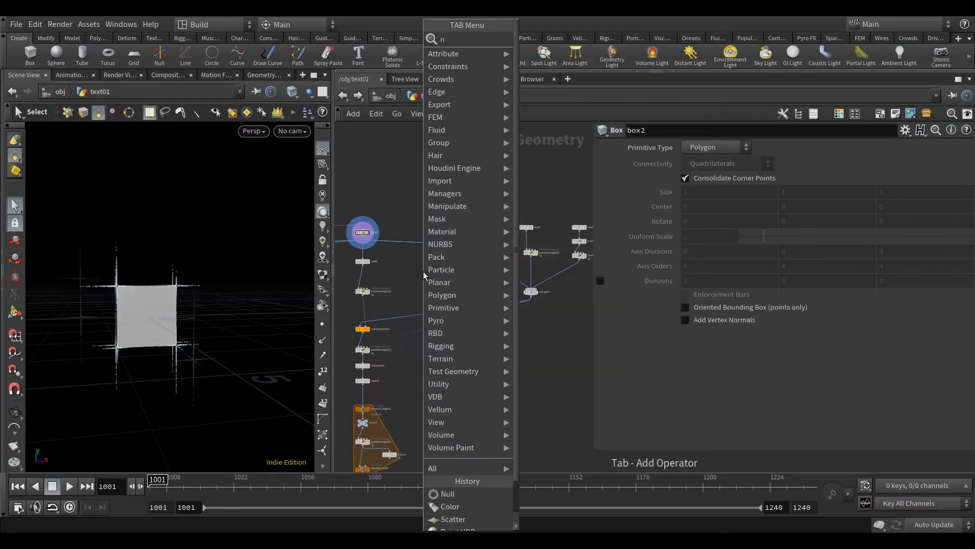
type("u")
left_click(533, 39)
left_click(422, 271)
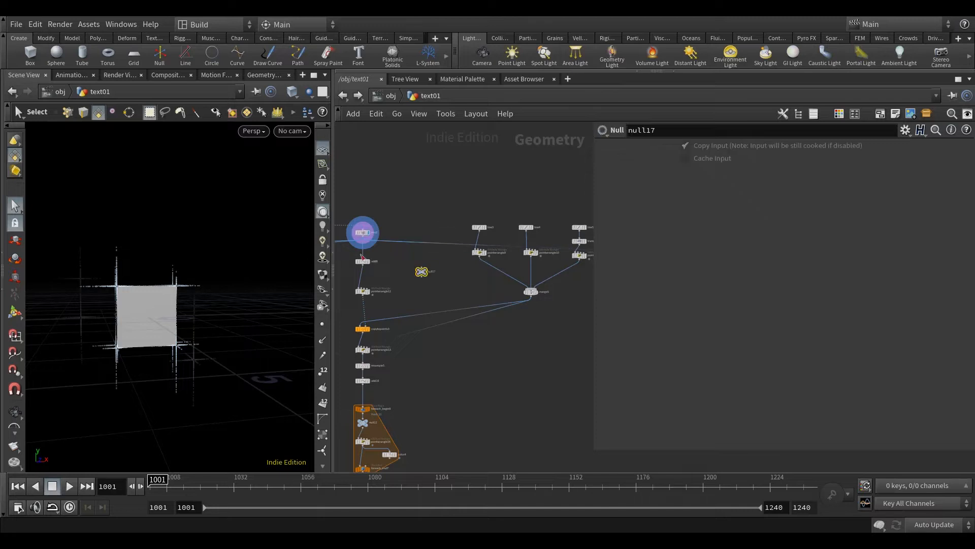
Feed null17 from box2 and move it beside the for-each network that contains ptcloud_ramp
scroll(363, 234, "up", 2)
scroll(433, 269, "down", 6)
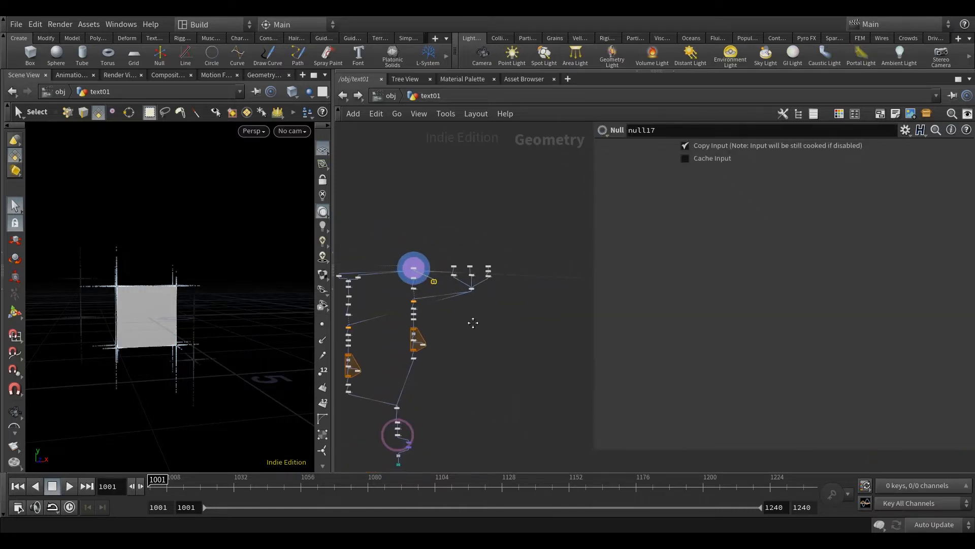
left_click_drag(537, 284, 591, 287)
middle_click_drag(585, 292, 456, 215)
scroll(445, 280, "up", 3)
left_click_drag(444, 173, 444, 289)
Add a Transform node below null17, fed by it, and display its result
key("Tab")
mouse_move(445, 345)
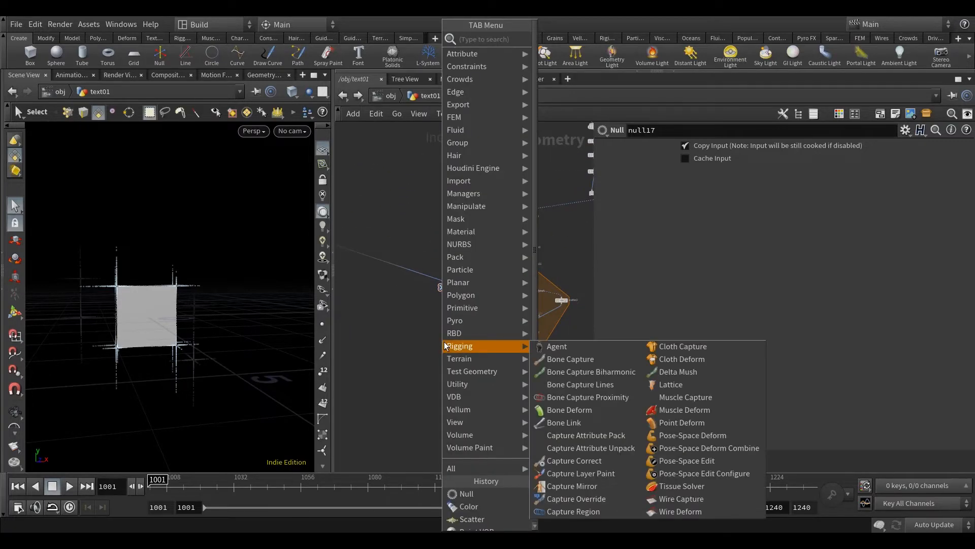
type("tr")
left_click(586, 64)
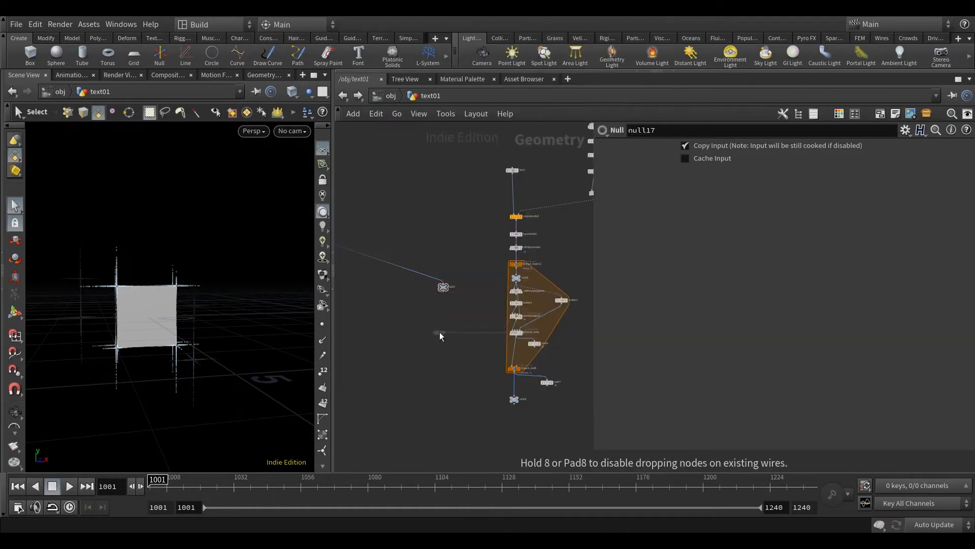
left_click(441, 335)
scroll(443, 300, "up", 4)
left_click_drag(448, 278, 445, 397)
left_click(465, 410)
Set transform11's pivot translate to $CEX, $CEY, $CEZ
left_click(600, 268)
type("$CEX")
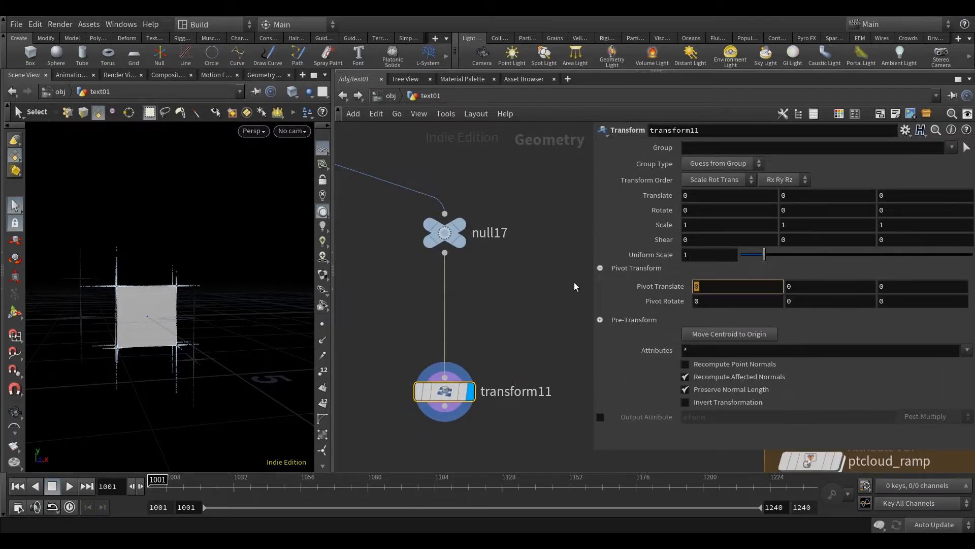
key("Tab")
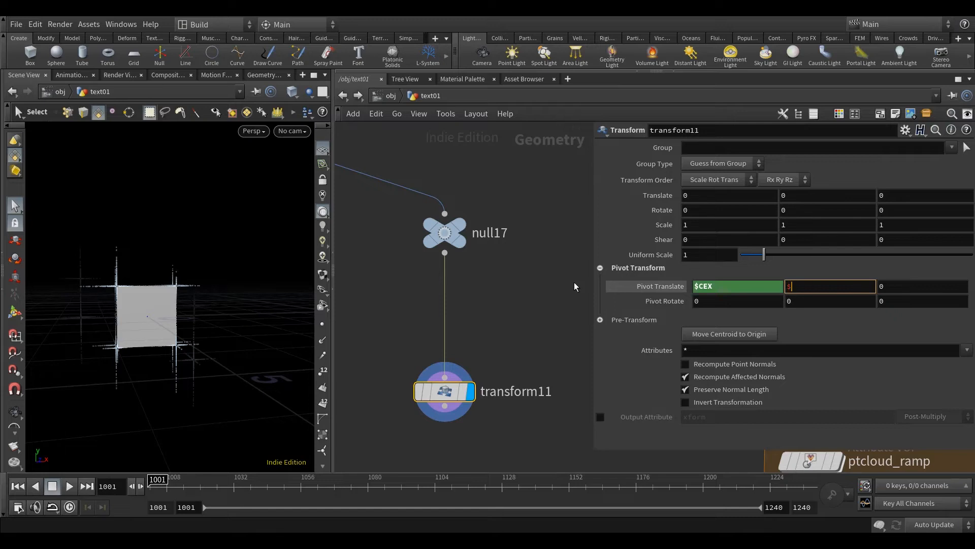
type("$CEY")
key("Tab")
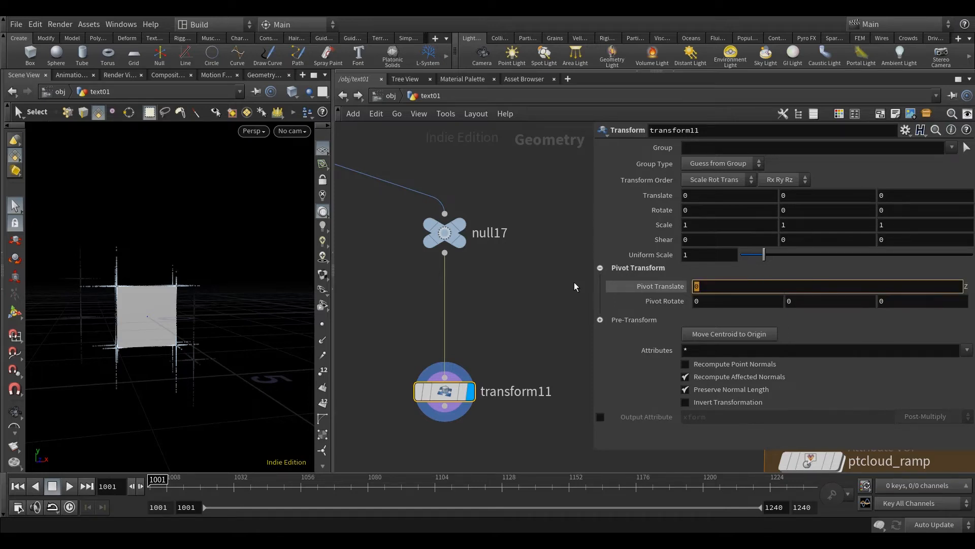
type("$CEZ")
key("Return")
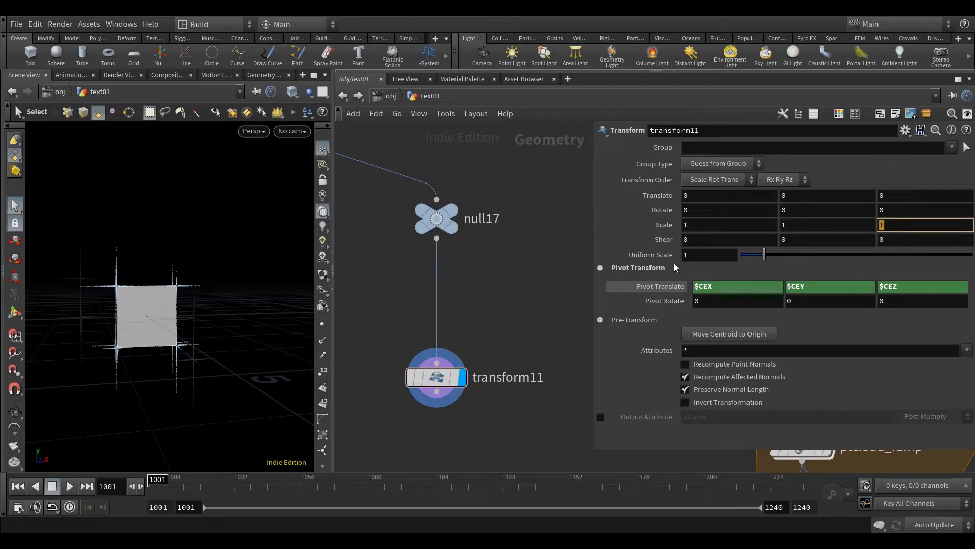
Set transform11's Z scale to 10
key("Return")
middle_click_drag(513, 315, 506, 300)
left_click_drag(175, 353, 236, 402, "alt")
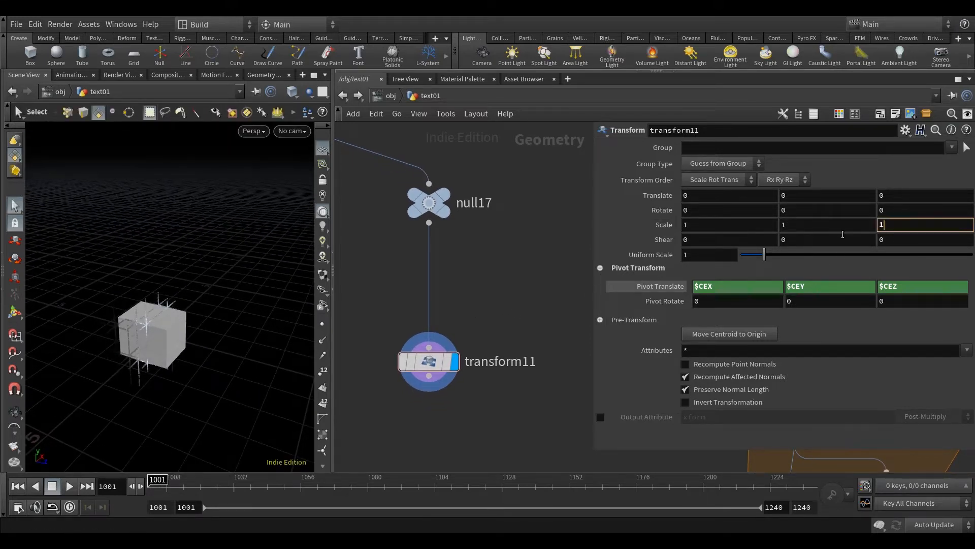
key("Return")
Show null16's scattered points as a template alongside the stretched box
scroll(517, 305, "down", 5)
middle_click_drag(518, 305, 431, 256)
middle_click_drag(537, 410, 478, 356)
scroll(489, 392, "up", 5)
left_click(490, 392)
left_click_drag(196, 370, 215, 375, "alt")
middle_click_drag(475, 308, 511, 347)
scroll(511, 347, "down", 5)
middle_click_drag(436, 295, 457, 303)
Move the stretched box along Z to about -0.77 so that it cuts through the scattered points
left_click(15, 311)
left_click_drag(176, 350, 158, 376)
right_click(22, 205)
left_click(448, 343)
left_click(22, 207)
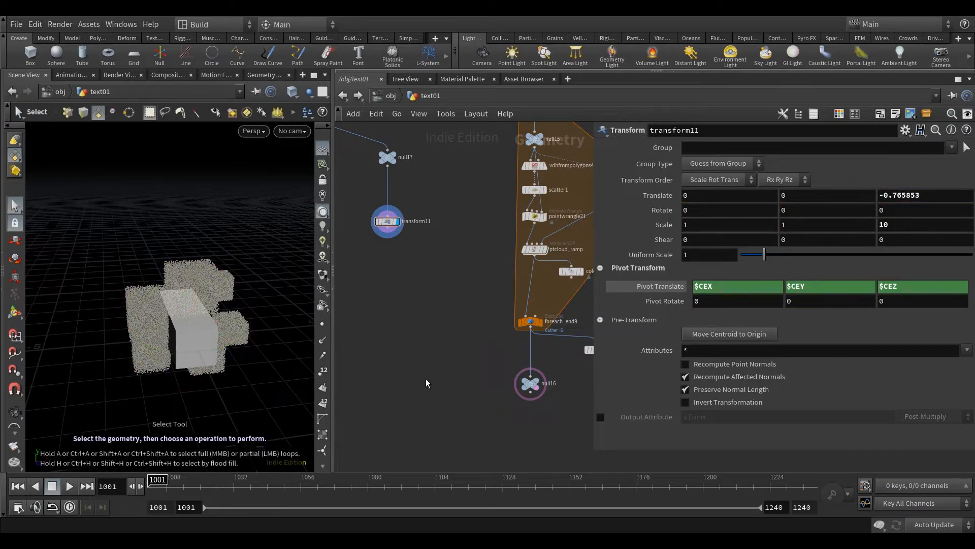
Add a Group node with null16 as first input and transform11 as second, and display it
key("Tab")
type("group")
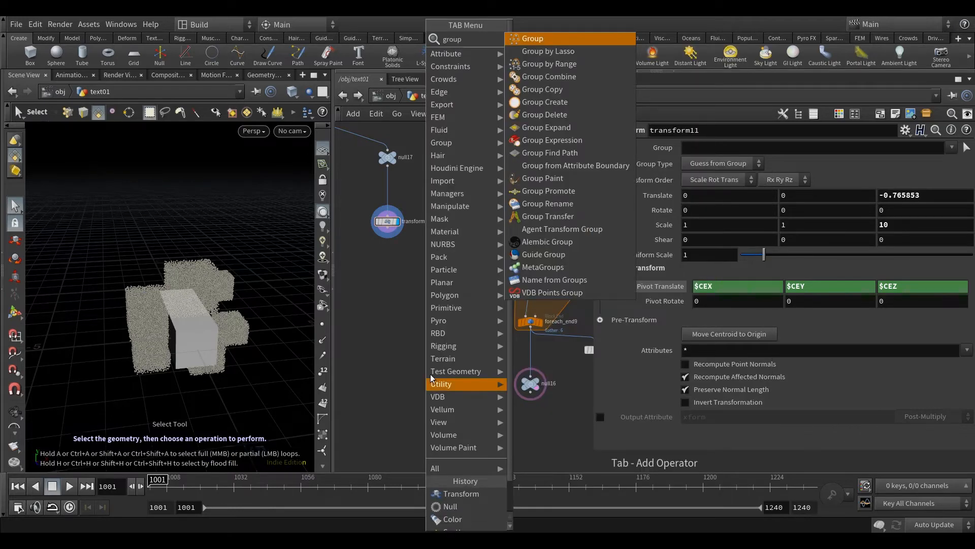
left_click(570, 38)
left_click(420, 413)
left_click(421, 406)
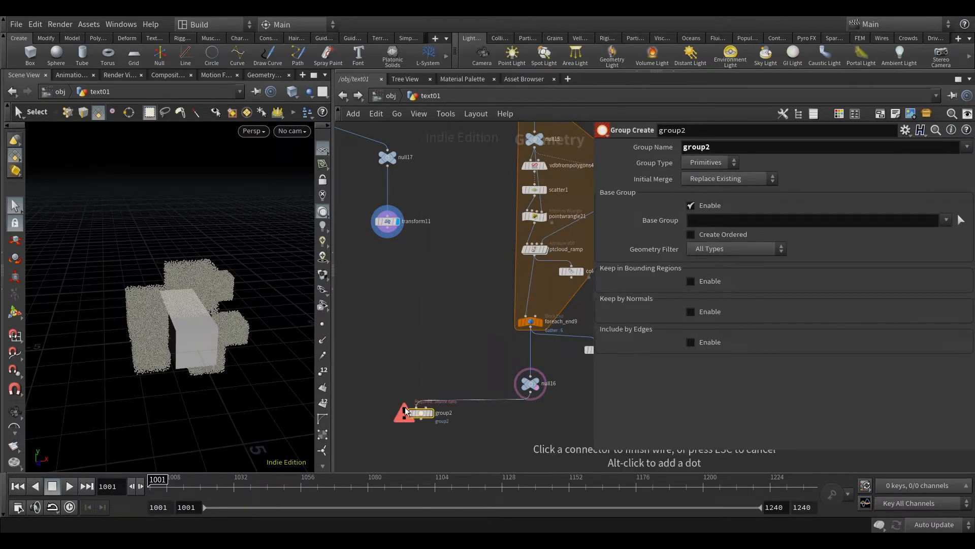
left_click(431, 413)
left_click_drag(424, 418, 391, 424)
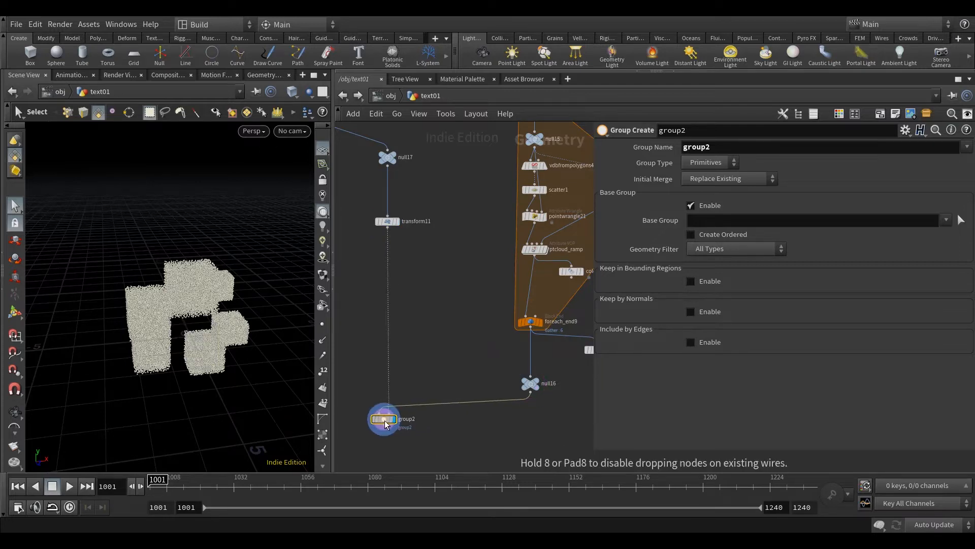
Configure group2 as a Points group named inside, with the base group disabled and Bounding Object as its bounding region
left_click(710, 162)
left_click(711, 187)
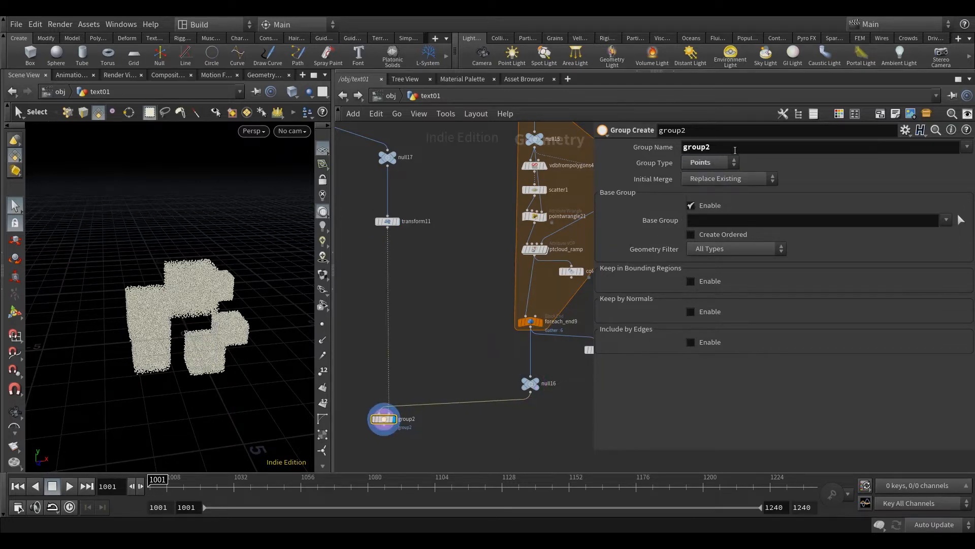
left_click(735, 150)
left_click(713, 210)
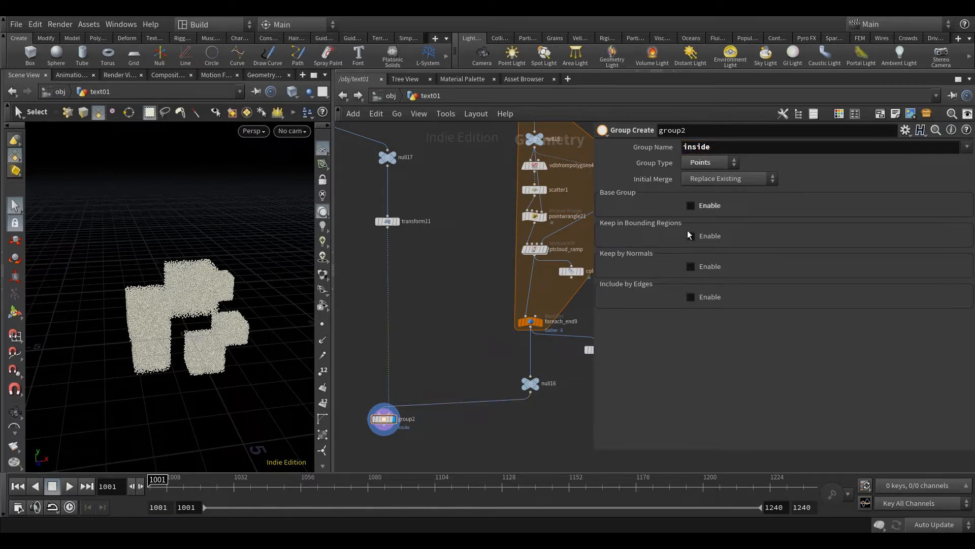
left_click(764, 250)
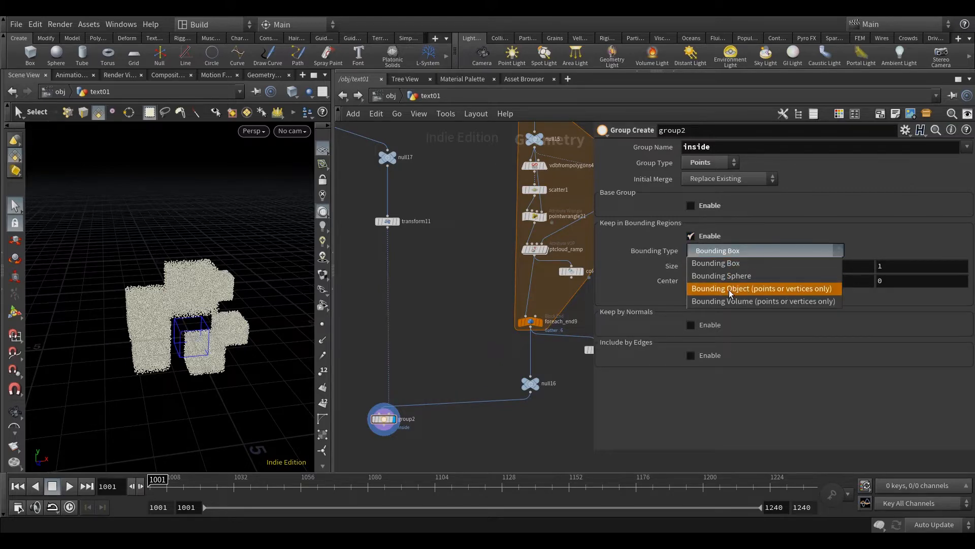
left_click(742, 290)
Add a Blast node fed by group2 and display its result
middle_click_drag(449, 350, 447, 251)
scroll(432, 347, "up", 3)
middle_click_drag(432, 346, 441, 375)
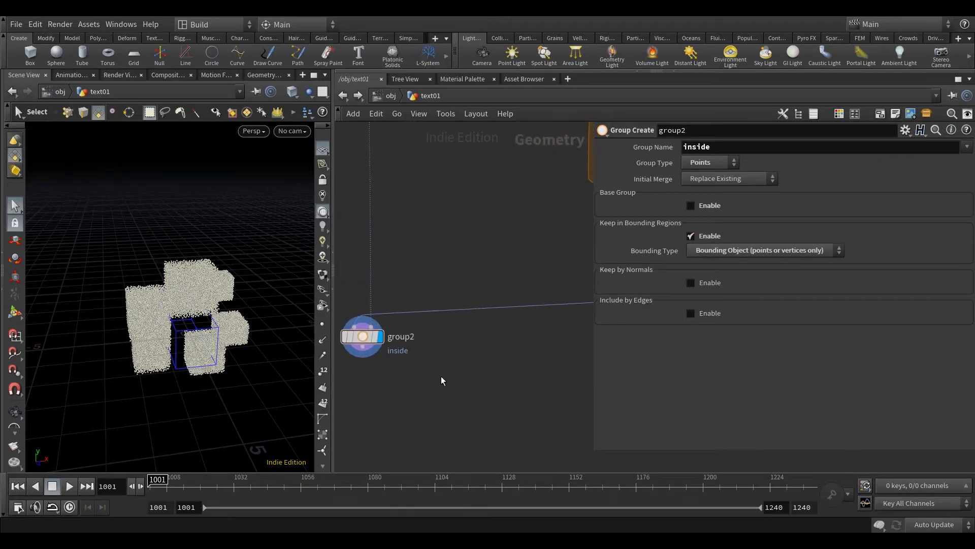
key("Tab")
type("blas")
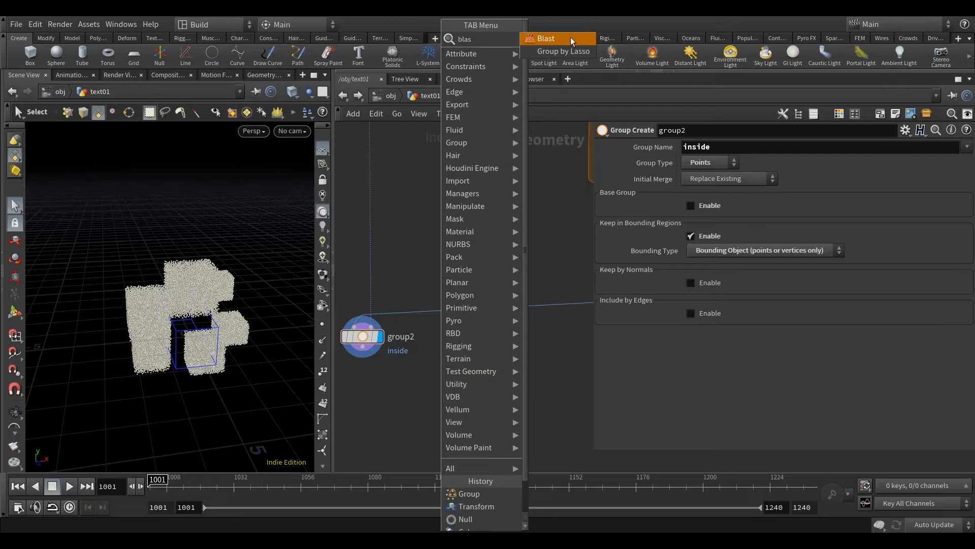
left_click(571, 38)
left_click(459, 375)
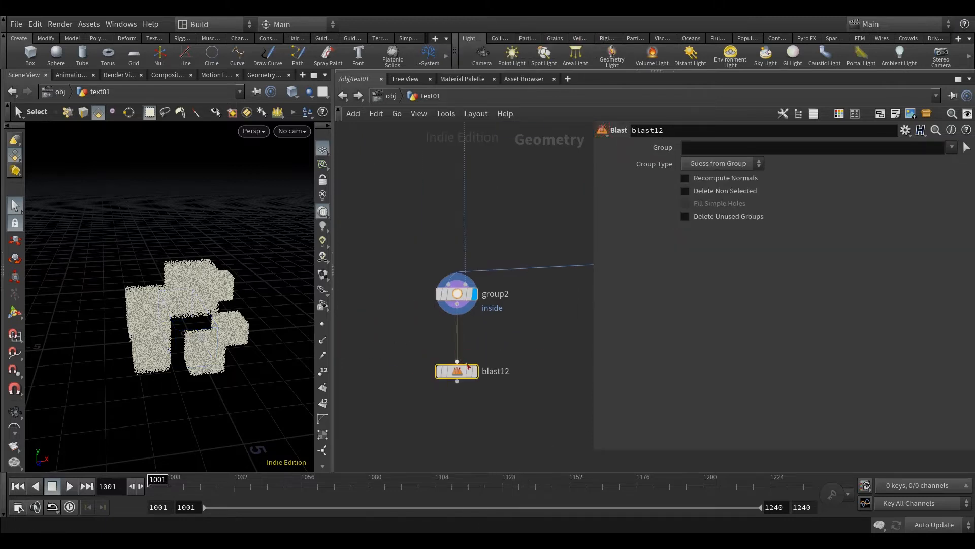
Set blast12's group type to Points and its group to inside
left_click(734, 163)
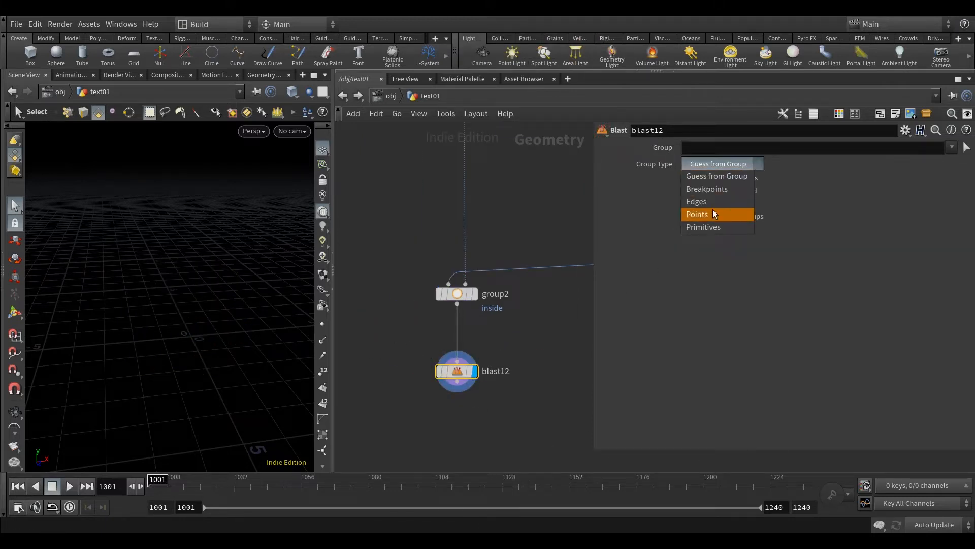
left_click(710, 214)
left_click(727, 149)
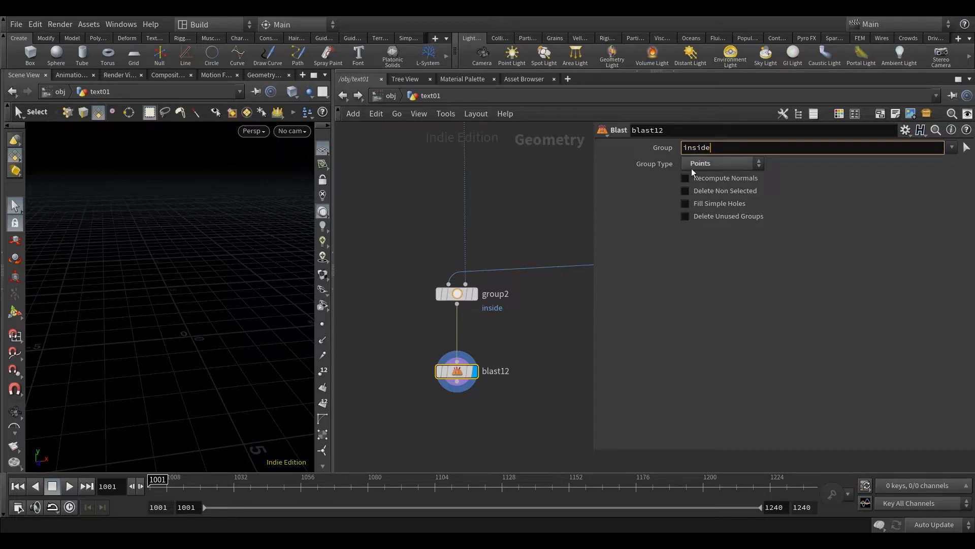
Apply the inside group on blast12 and toggle Delete Non Selected on and back off
key("Return")
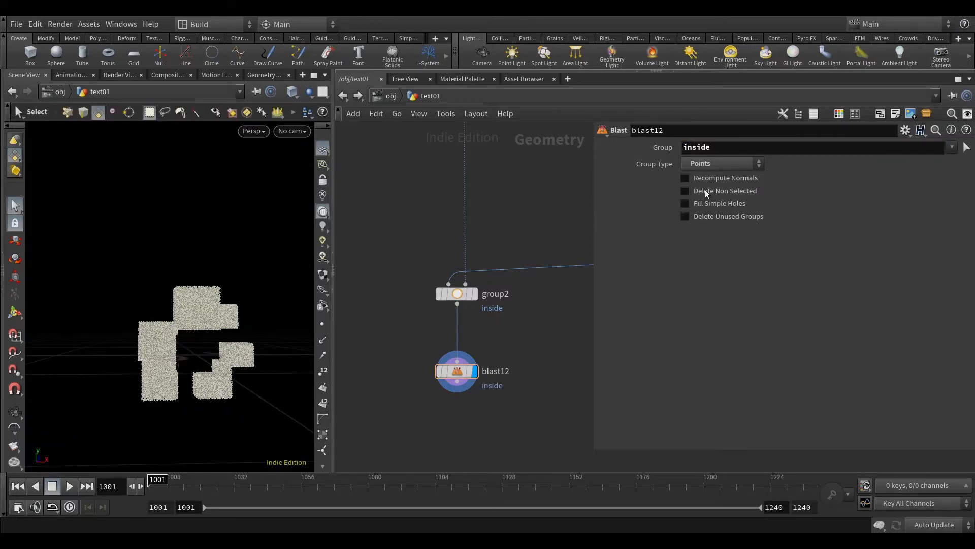
left_click(705, 191)
left_click(705, 190)
middle_click_drag(525, 342, 503, 336)
left_click_drag(239, 381, 195, 373, "alt")
scroll(469, 359, "down", 4)
middle_click_drag(470, 358, 436, 343)
Connect blast12's output to the color7 node and display the density colouring
left_click_drag(573, 272, 553, 371)
scroll(424, 359, "up", 3)
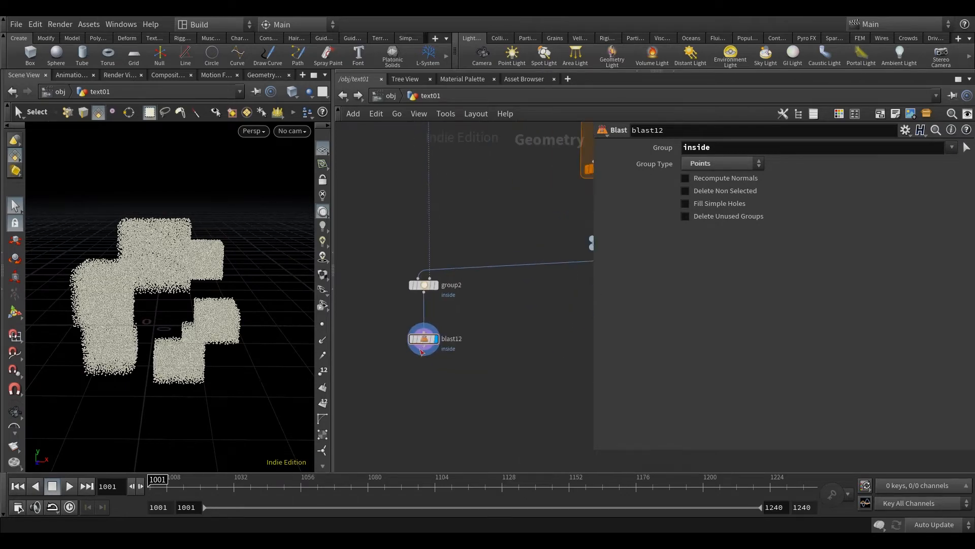
left_click(423, 346)
middle_click_drag(509, 366, 401, 337)
left_click(529, 342)
left_click(545, 351)
left_click(532, 351)
mouse_move(185, 332)
left_mouse_down("alt")
mouse_move(188, 309)
mouse_move(204, 318)
mouse_move(156, 319)
mouse_move(176, 327)
mouse_move(169, 341)
left_mouse_up("alt")
scroll(446, 296, "down", 3)
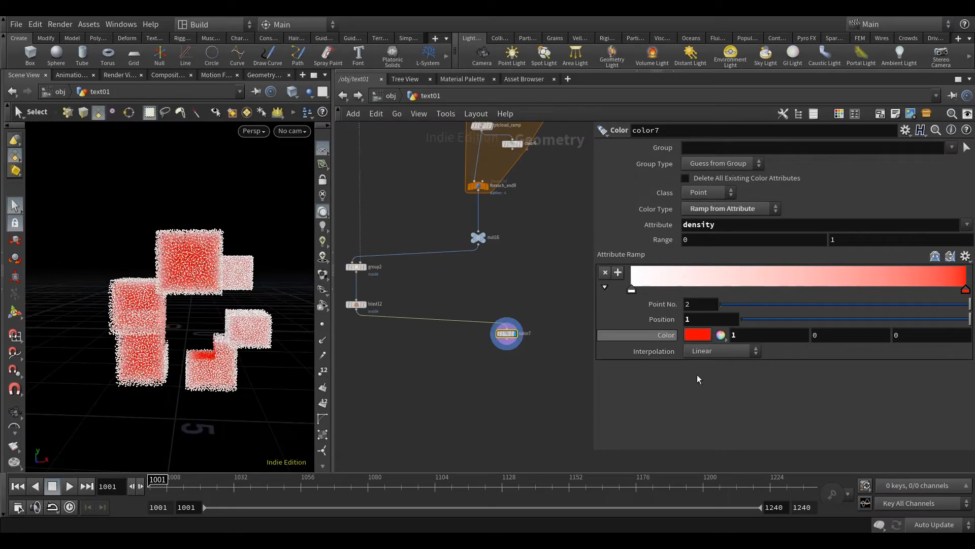
Switch the update mode to Manual and paste copies of scatter2 and ptcloud_ramp below blast12
left_click(944, 527)
left_click(944, 514)
middle_click_drag(545, 274, 543, 355)
middle_click_drag(548, 208, 545, 279)
scroll(523, 234, "up", 4)
scroll(523, 238, "down", 3)
left_click(552, 224)
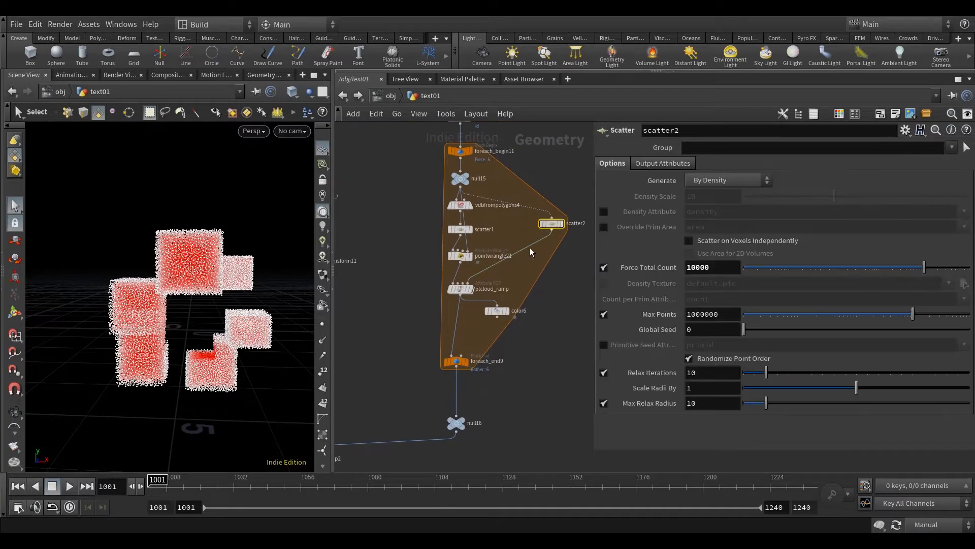
left_click(461, 289, "shift")
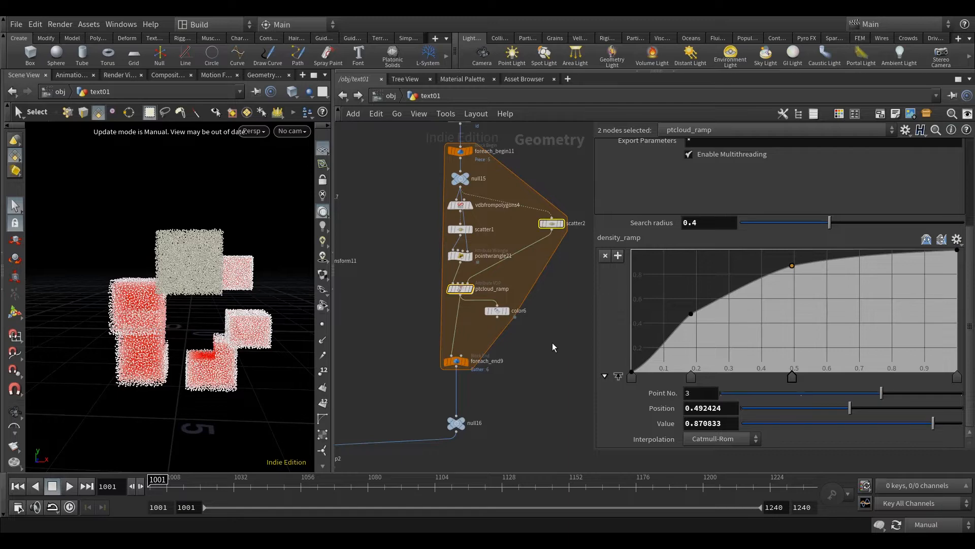
key("ctrl+c")
key("ctrl+v")
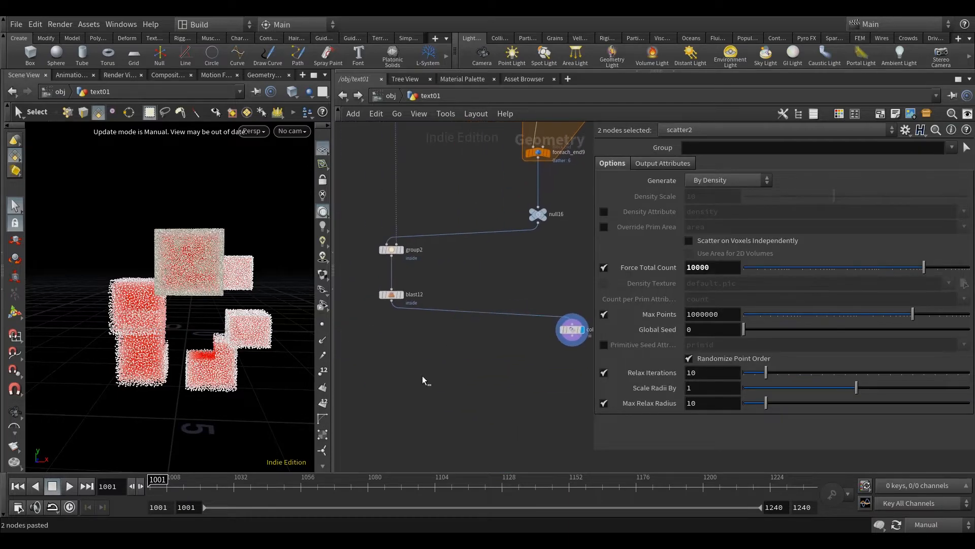
left_click(407, 394)
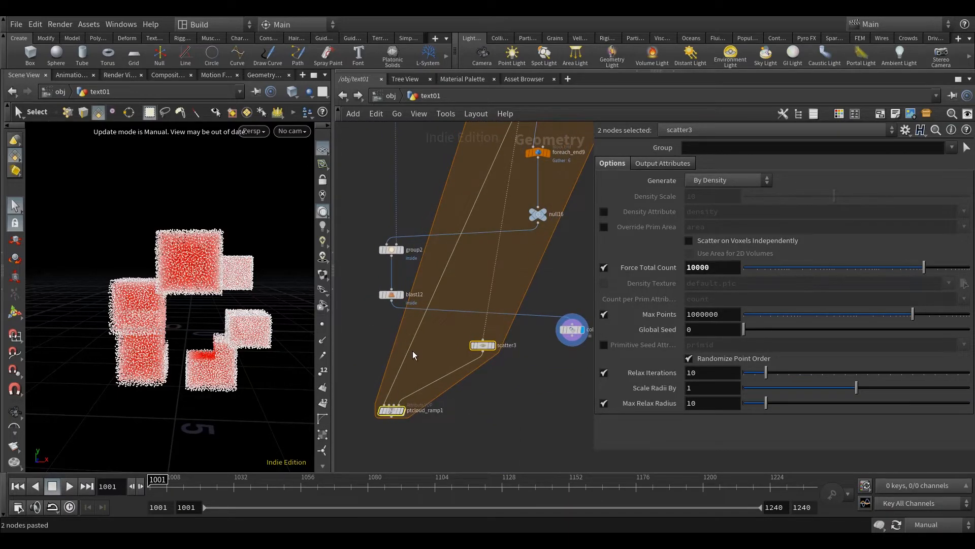
Connect blast12 to the first input of ptcloud_ramp1 and feed scatter3 from transform11
left_click_drag(412, 348, 393, 306)
middle_click_drag(459, 301, 457, 353)
scroll(518, 285, "down", 3)
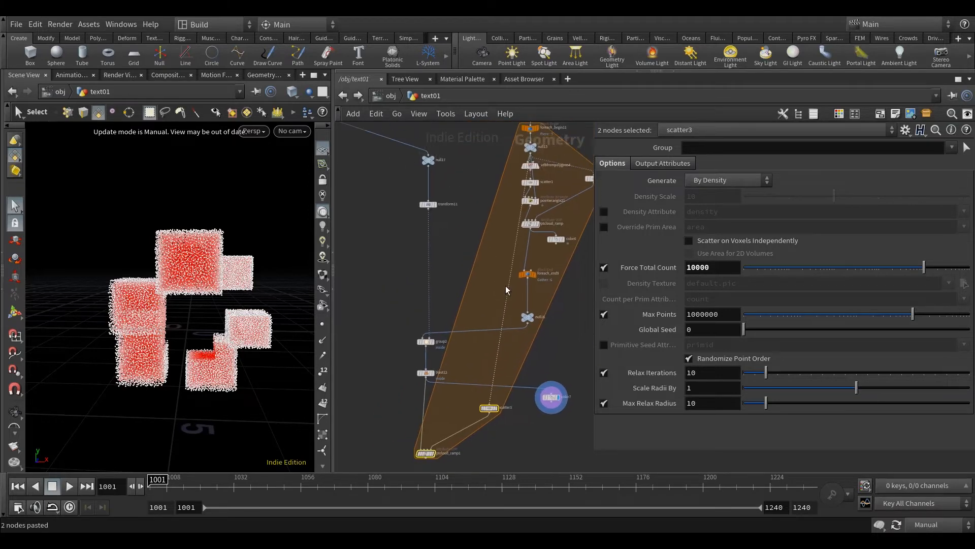
left_click_drag(508, 296, 429, 209)
middle_click_drag(474, 442, 490, 331)
left_click_drag(443, 344, 443, 341)
scroll(452, 343, "up", 2)
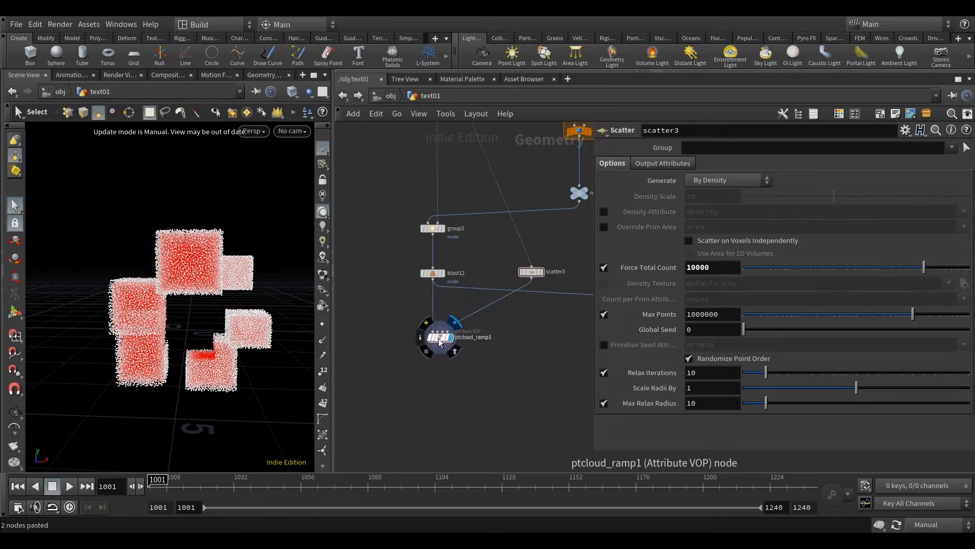
Display ptcloud_ramp1 and set the update mode to Auto Update
left_click(449, 343)
middle_click_drag(460, 368, 432, 380)
left_click(949, 526)
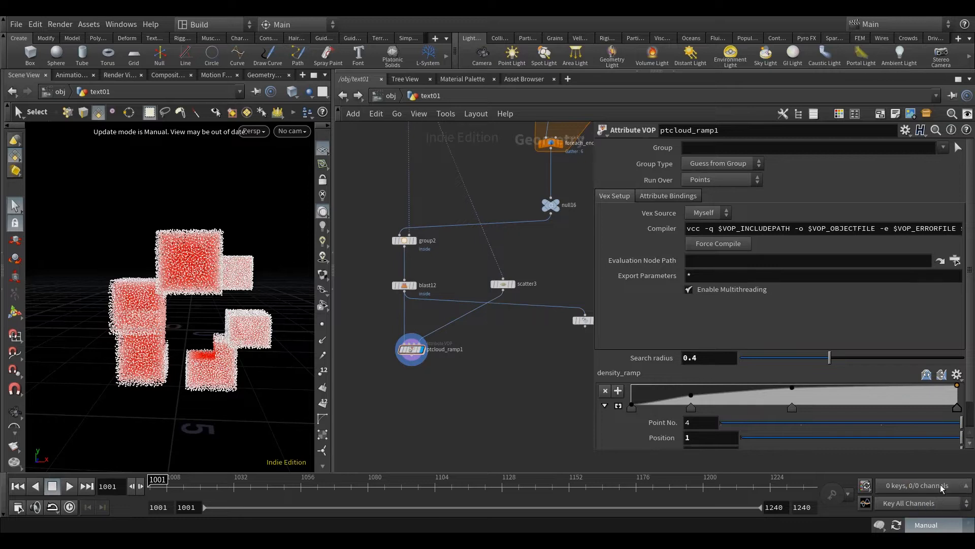
left_click(932, 485)
Move color7 below ptcloud_ramp1 and feed it from ptcloud_ramp1's output
middle_click_drag(620, 313, 604, 313)
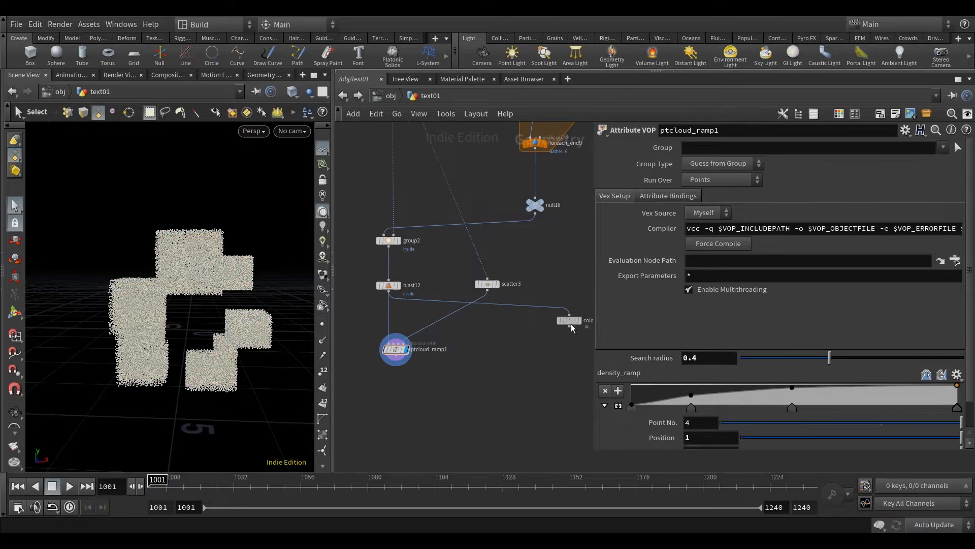
left_click_drag(573, 326, 512, 387)
left_click_drag(398, 363, 508, 378)
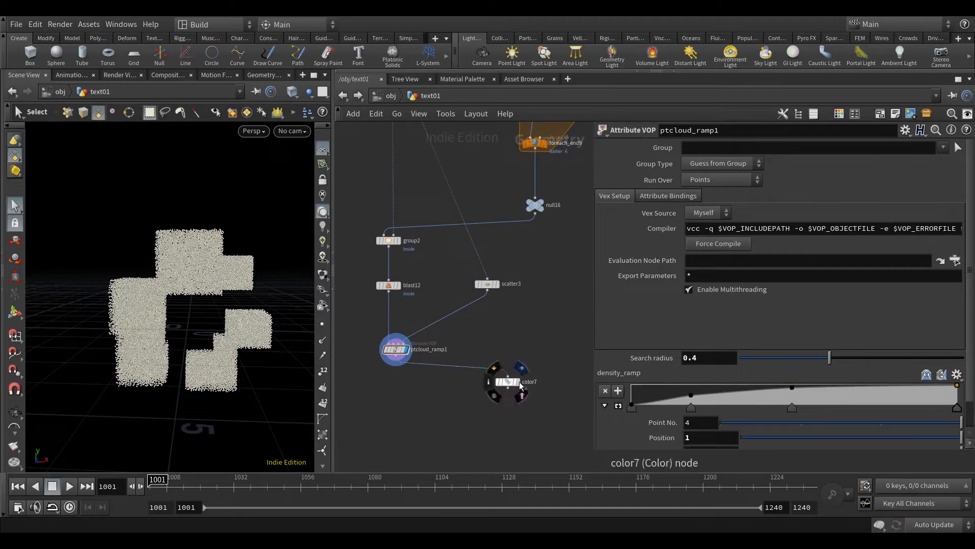
middle_click_drag(525, 337, 530, 331)
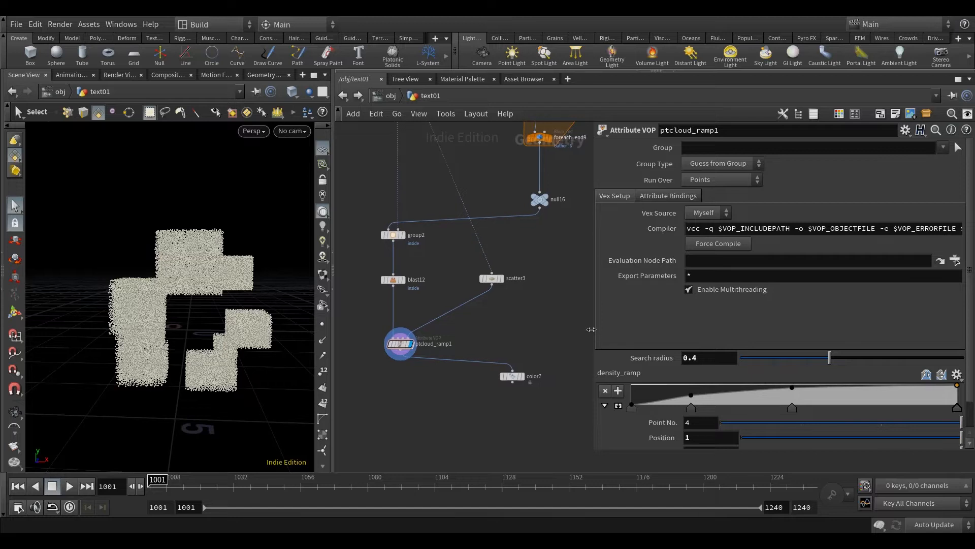
Inside ptcloud_ramp1, insert a Multiply node between twoway1 and the density parameter parm1
left_click_drag(592, 329, 671, 330)
double_click(449, 335)
scroll(449, 335, "down", 2)
scroll(386, 361, "up", 7)
scroll(454, 346, "down", 6)
middle_click_drag(536, 321, 362, 337)
middle_click_drag(585, 312, 453, 311)
scroll(454, 267, "up", 4)
mouse_move(427, 348)
middle_mouse_down()
mouse_move(488, 358)
mouse_move(439, 347)
middle_mouse_up()
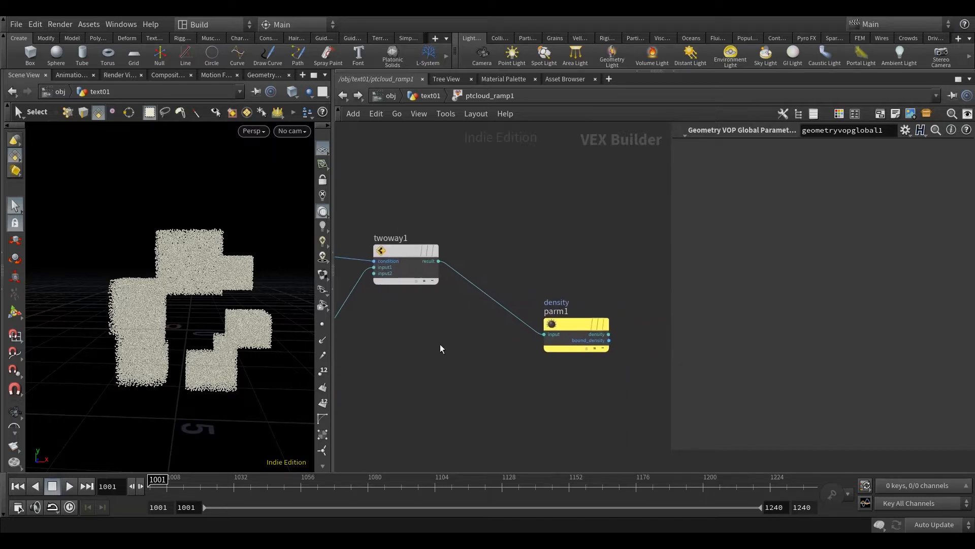
scroll(551, 335, "down", 2)
key("Tab")
type("m")
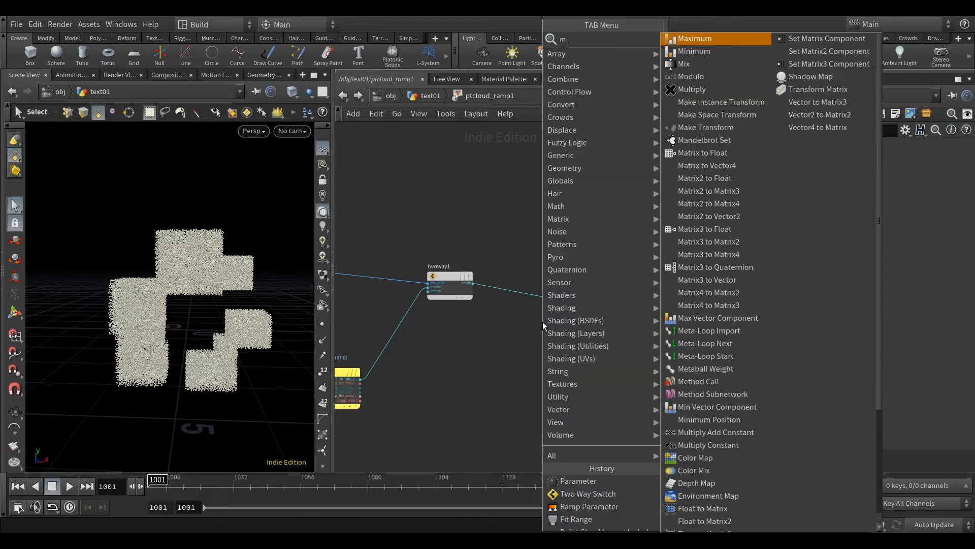
type("y")
key("BackSpace")
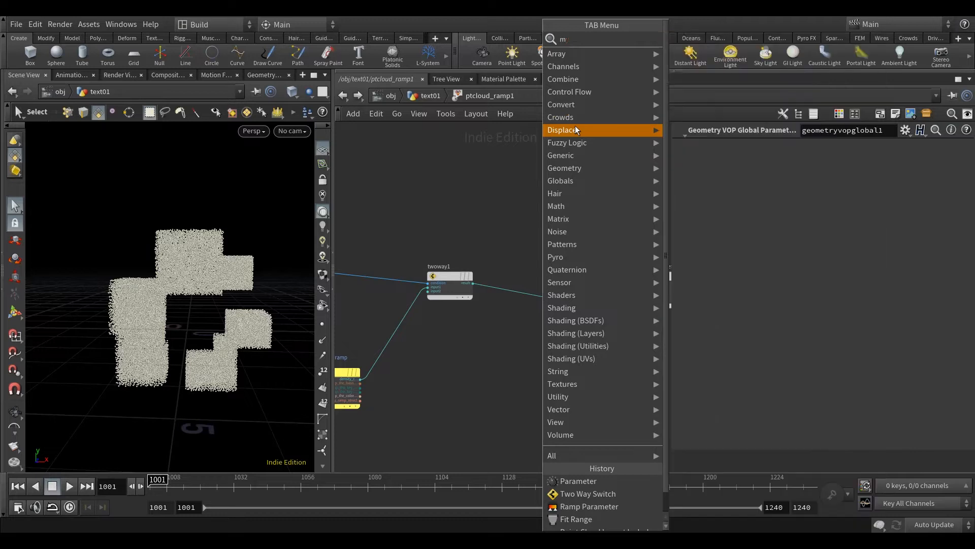
type("uk")
left_click(690, 39)
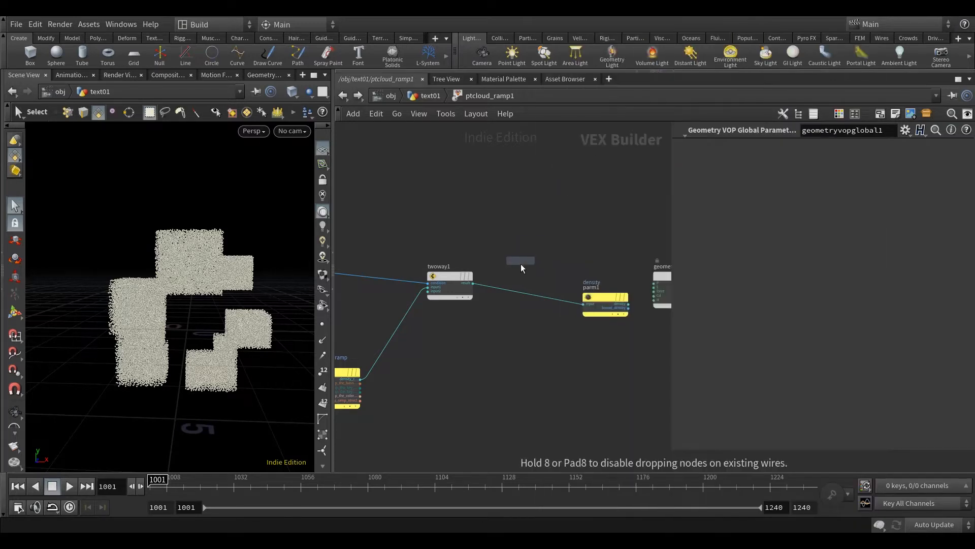
left_click(515, 296)
Add a Get Attribute node beside geometryvopglobal1, above pcopen1
scroll(535, 239, "down", 3)
middle_click_drag(397, 247, 536, 266)
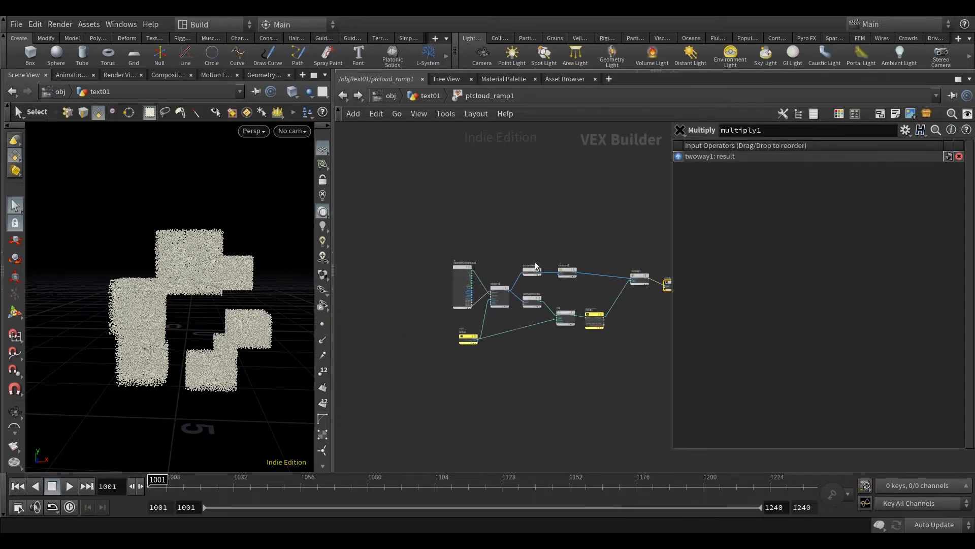
scroll(478, 269, "up", 3)
left_click_drag(446, 272, 380, 266)
key("Tab")
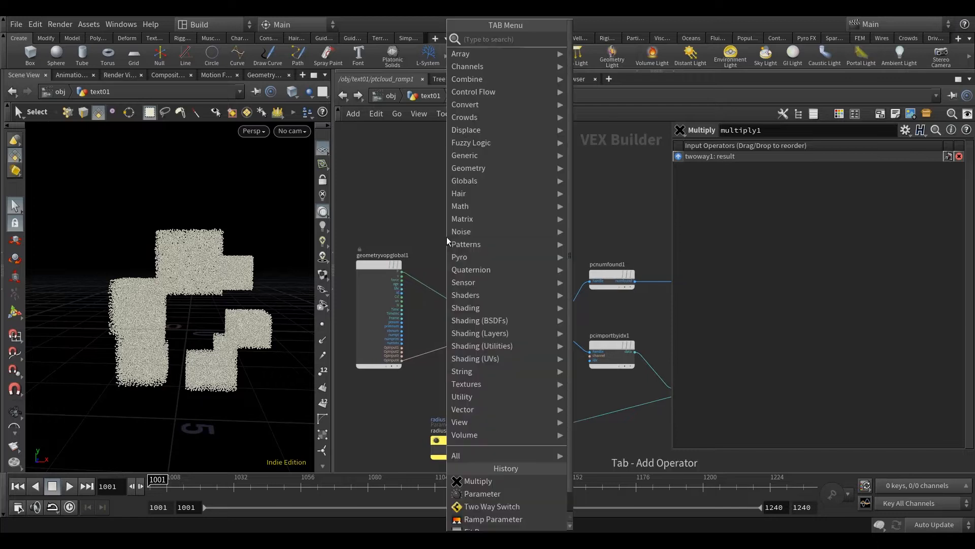
type("get")
key("Return")
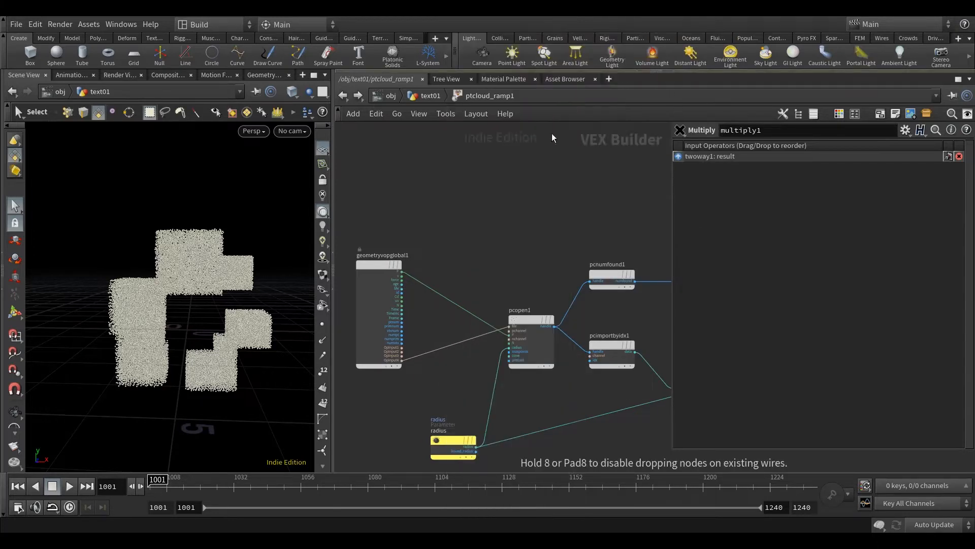
left_click(454, 263)
left_click_drag(463, 253, 482, 232)
Connect geometryvopglobal1's OpInput1 to getattrib1's file input and ptnum to its i1 input
left_click(384, 352)
scroll(421, 298, "up", 3)
left_click(486, 219)
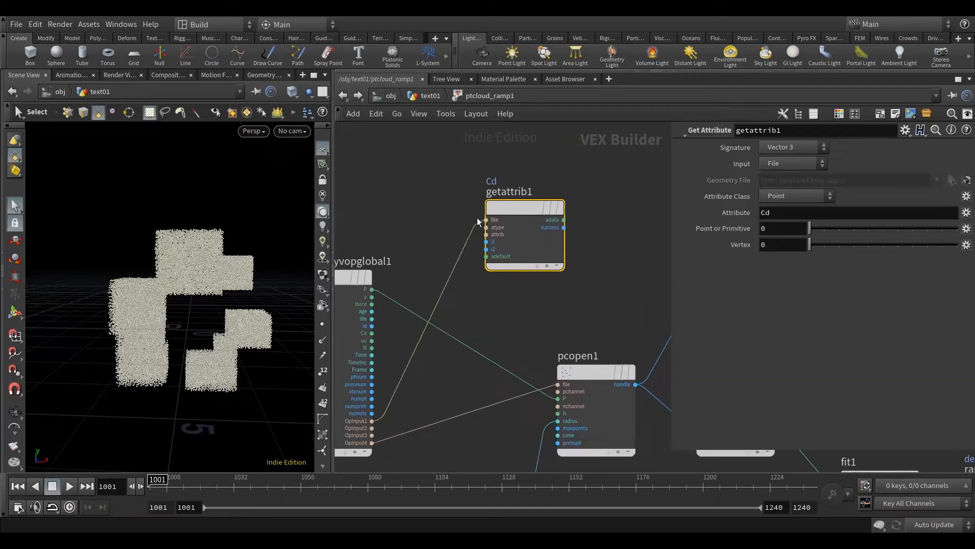
left_click(372, 376)
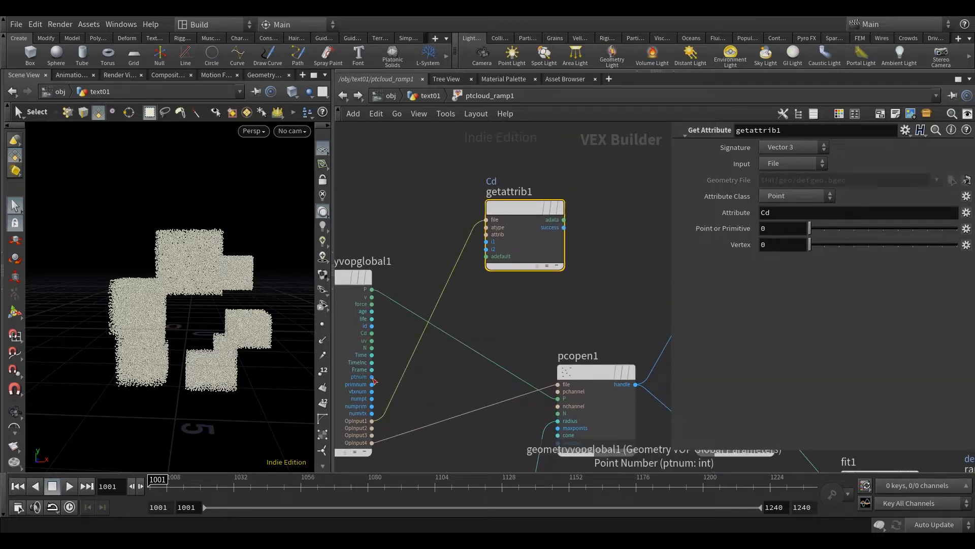
left_click(487, 234)
key("ctrl+z")
left_click(487, 242)
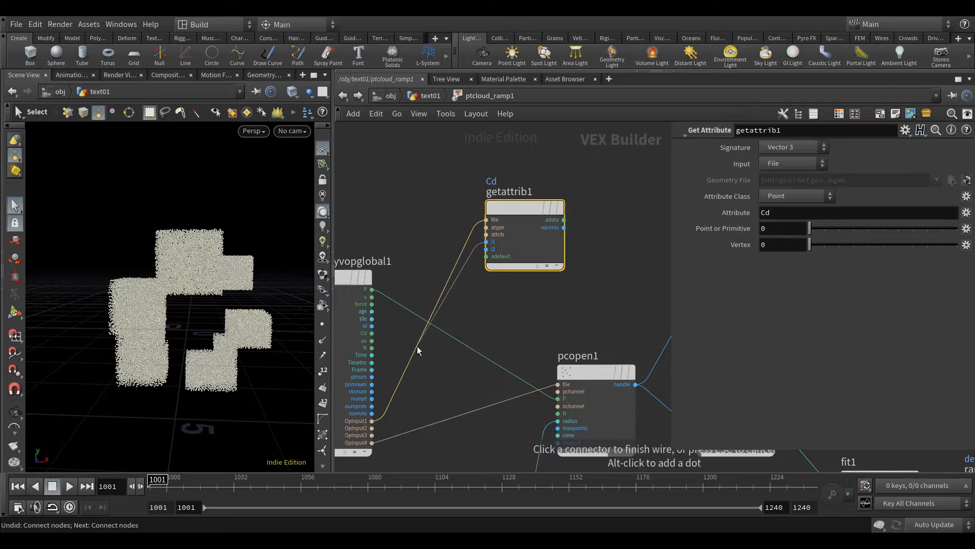
left_click(372, 376)
Set getattrib1's signature to Float and its attribute to density
left_click(772, 151)
left_click(798, 152)
left_click(788, 213)
type("de")
mouse_move(525, 207)
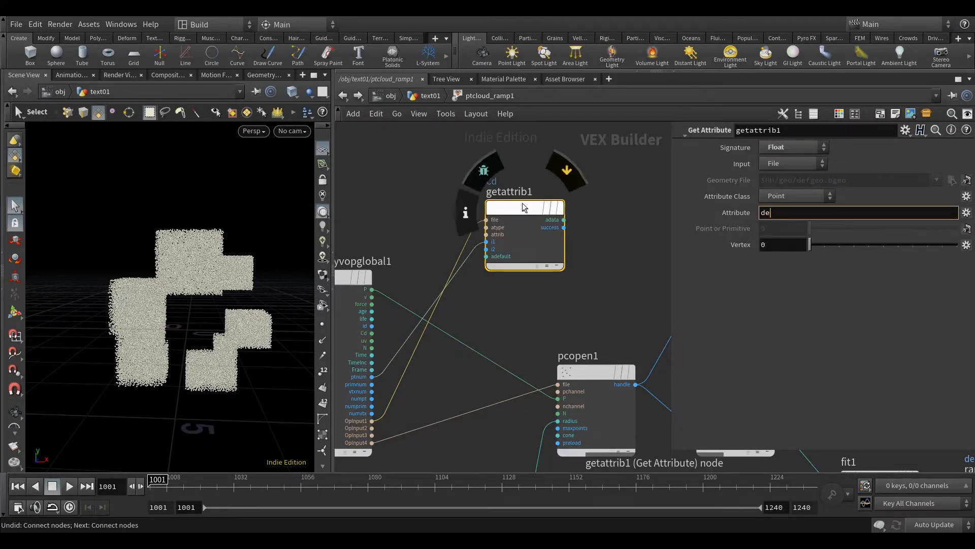
Connect getattrib1's adata to multiply1's first input and twoway1's result to its second input
left_click(564, 220)
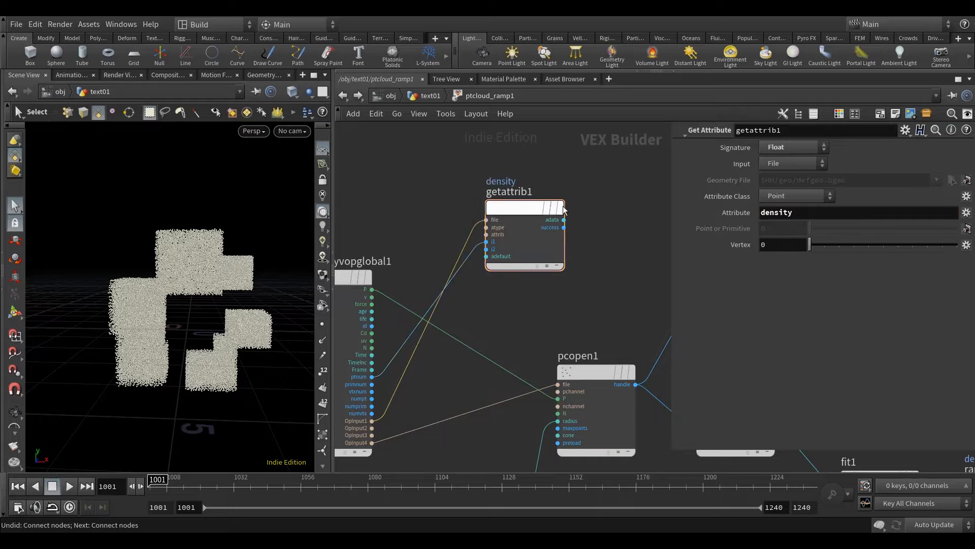
scroll(568, 241, "down", 6)
scroll(532, 218, "up", 5)
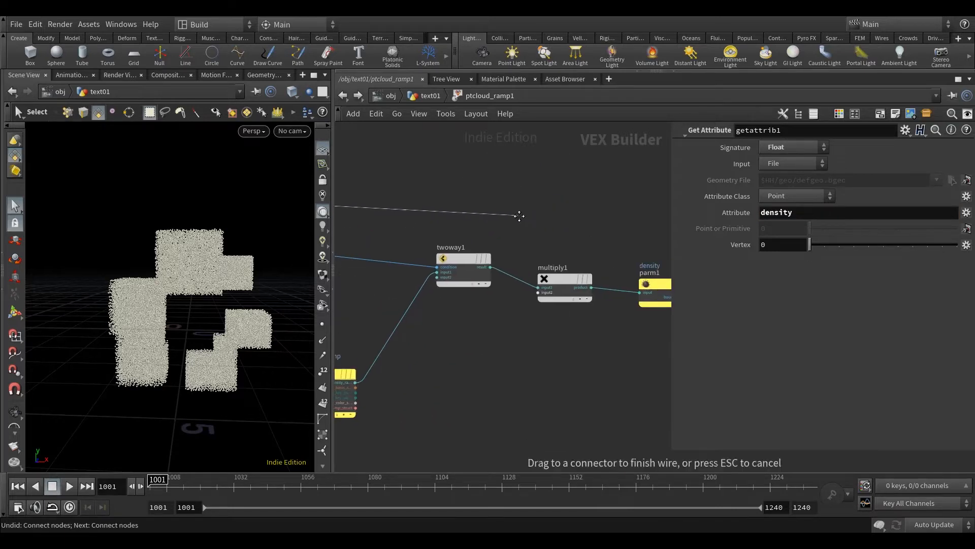
left_click(538, 286)
left_click_drag(553, 279, 552, 221)
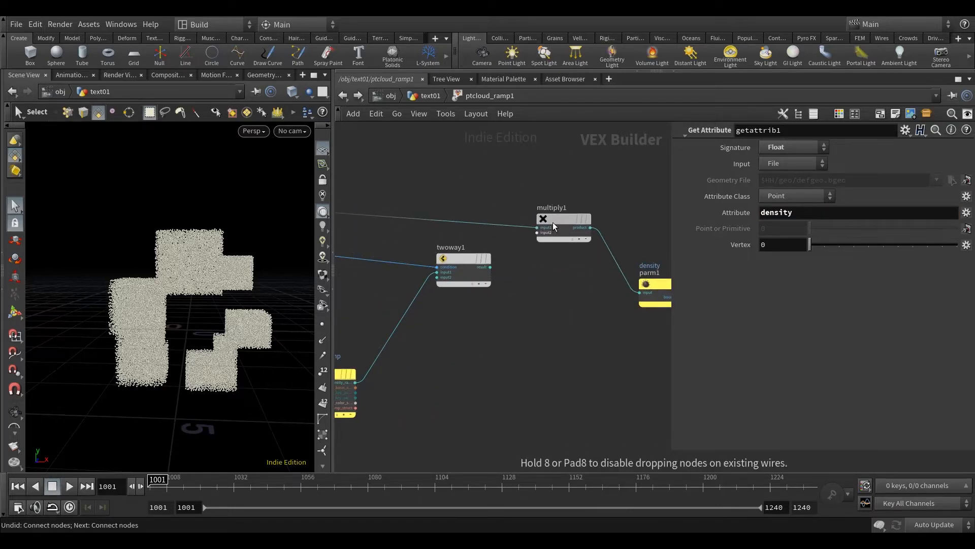
left_click(490, 267)
left_click(538, 235)
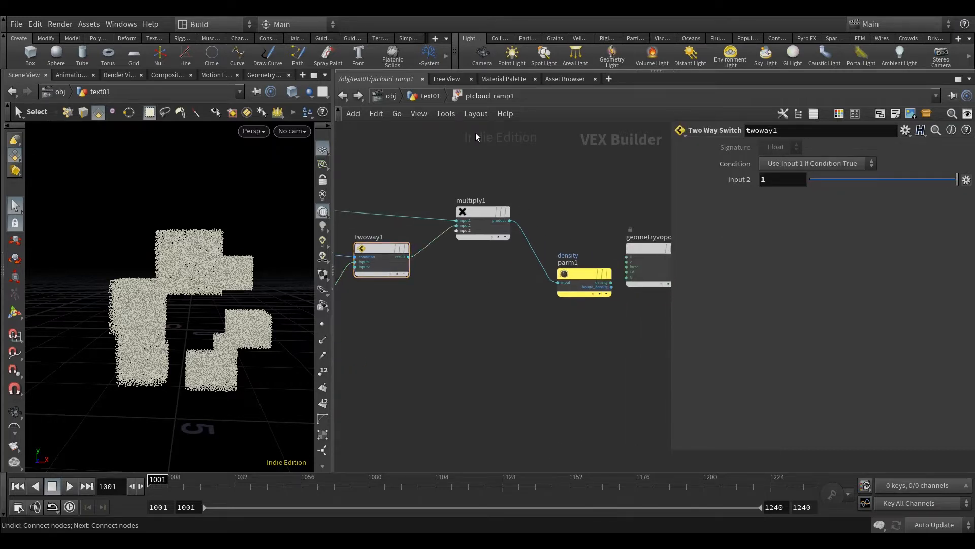
Return to the text01 network and display color7
left_click(430, 95)
middle_click_drag(573, 309, 574, 290)
left_click(563, 348)
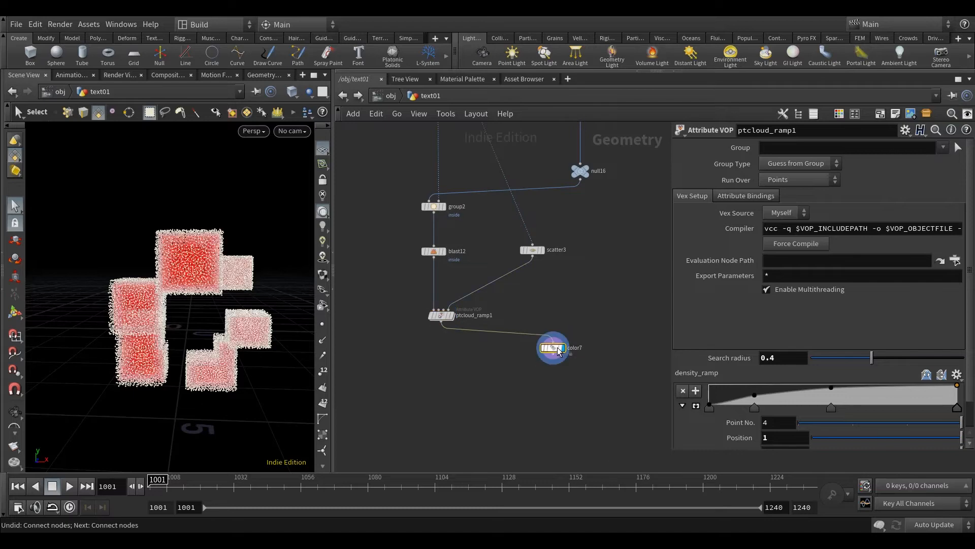
left_click(553, 349)
Compare the density colouring with ptcloud_ramp1 bypassed and active from several angles
middle_click_drag(553, 349, 565, 332)
mouse_move(241, 374)
left_mouse_down("alt")
mouse_move(219, 371)
mouse_move(246, 370)
left_mouse_up("alt")
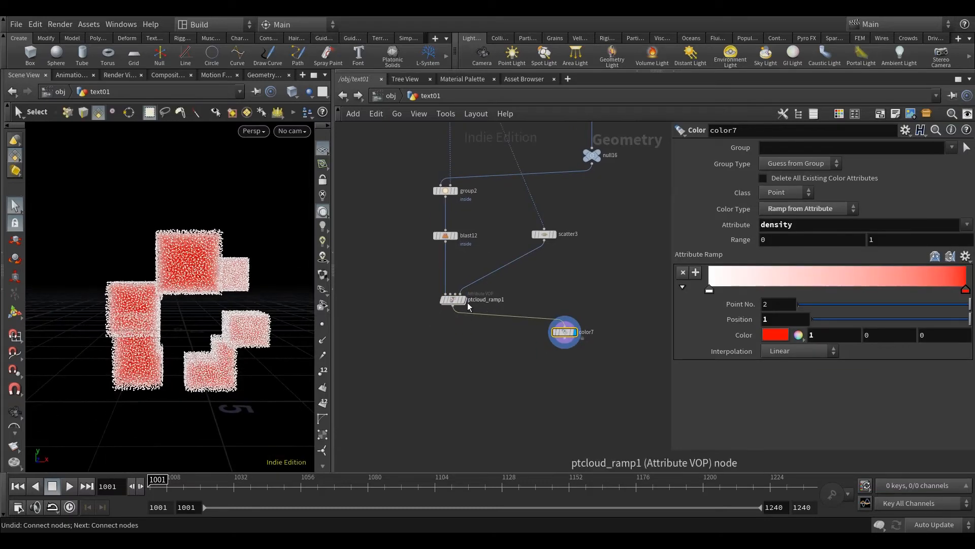
left_click(442, 303)
left_click(442, 306)
left_click_drag(240, 385, 222, 399, "alt")
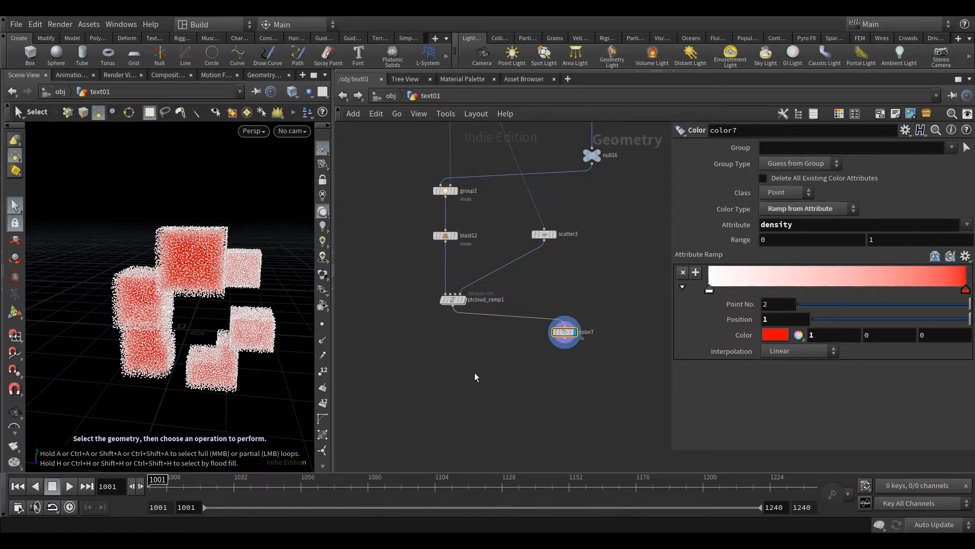
middle_click_drag(474, 375, 471, 398)
left_click_drag(257, 387, 286, 381, "alt")
Add a Point Wrangle fed by ptcloud_ramp1 and display it
scroll(450, 368, "up", 3)
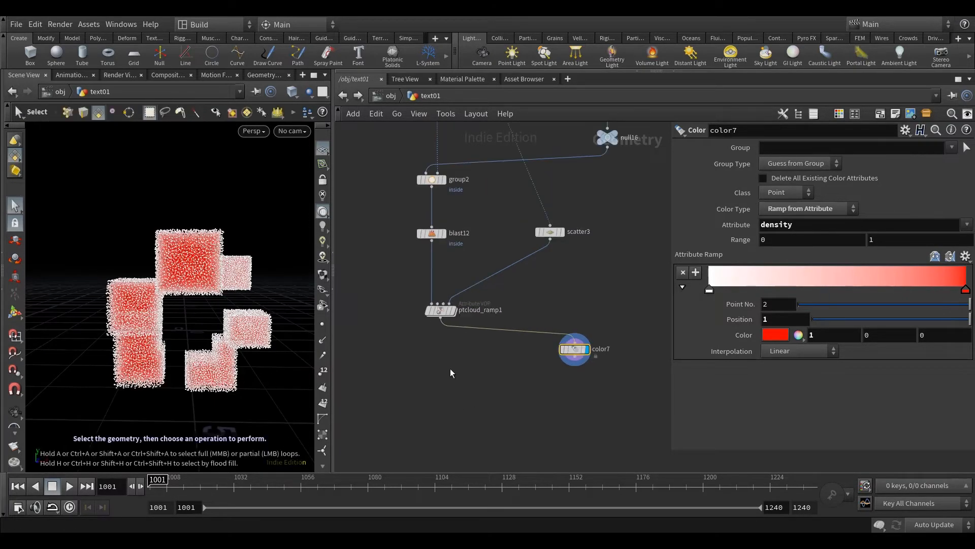
key("Tab")
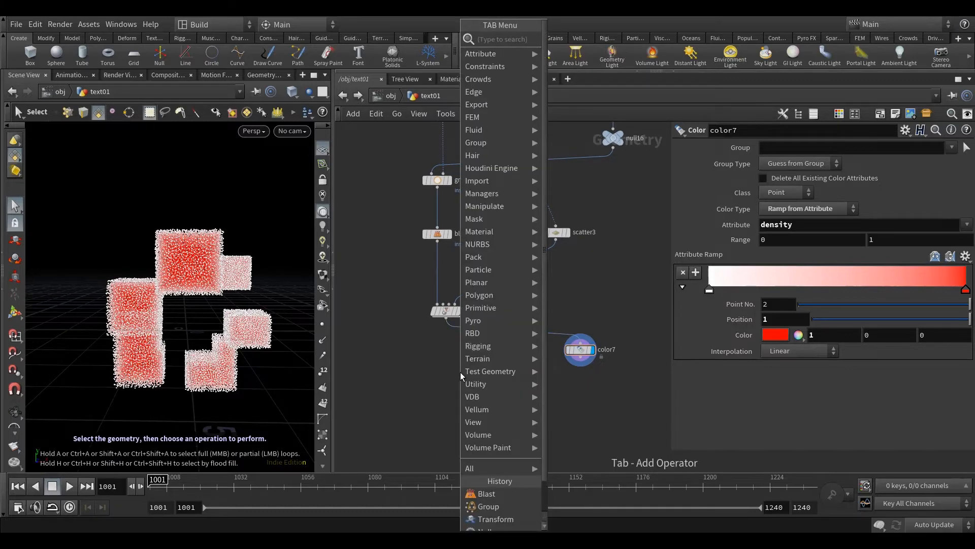
type("pointwr")
key("Return")
left_click(434, 353)
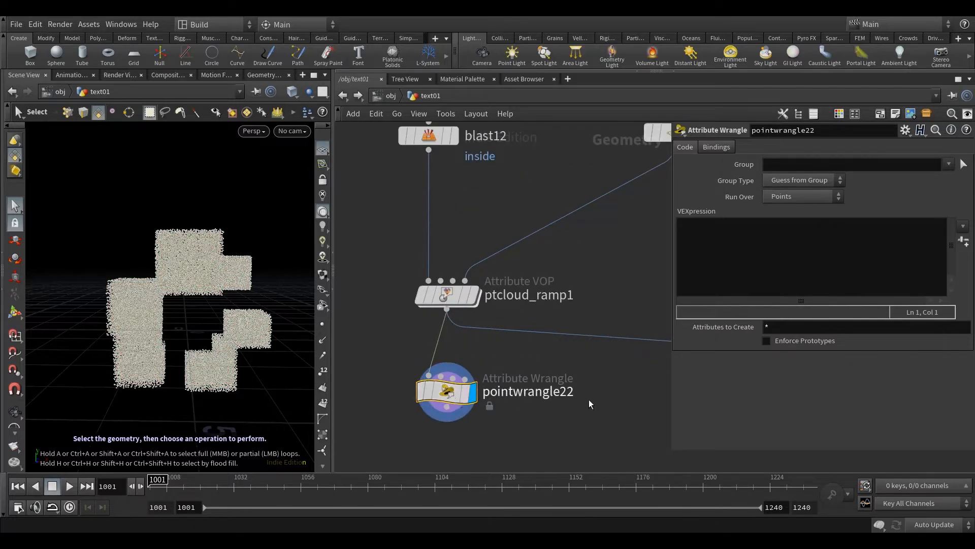
scroll(534, 390, "down", 5)
left_click(767, 254)
type("@density *")
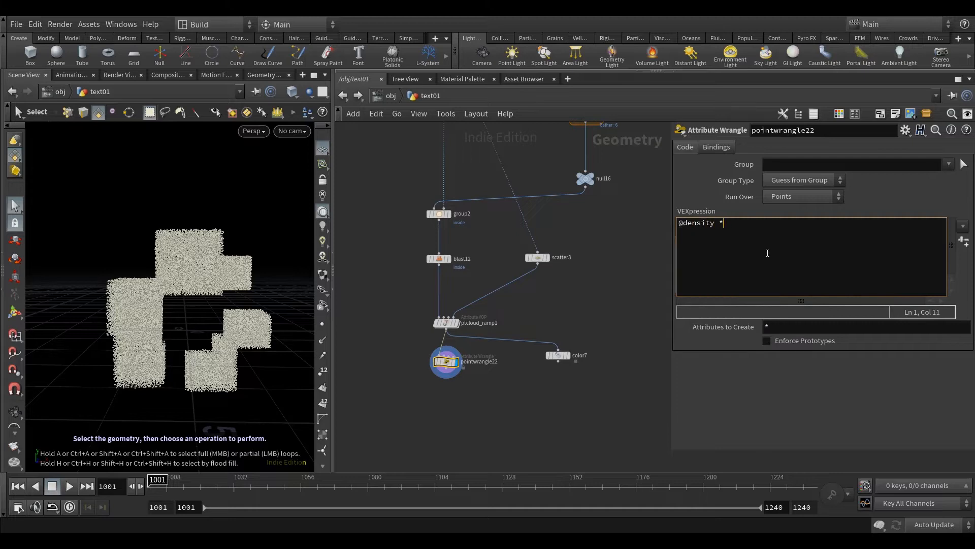
type("= 5")
left_click(239, 286)
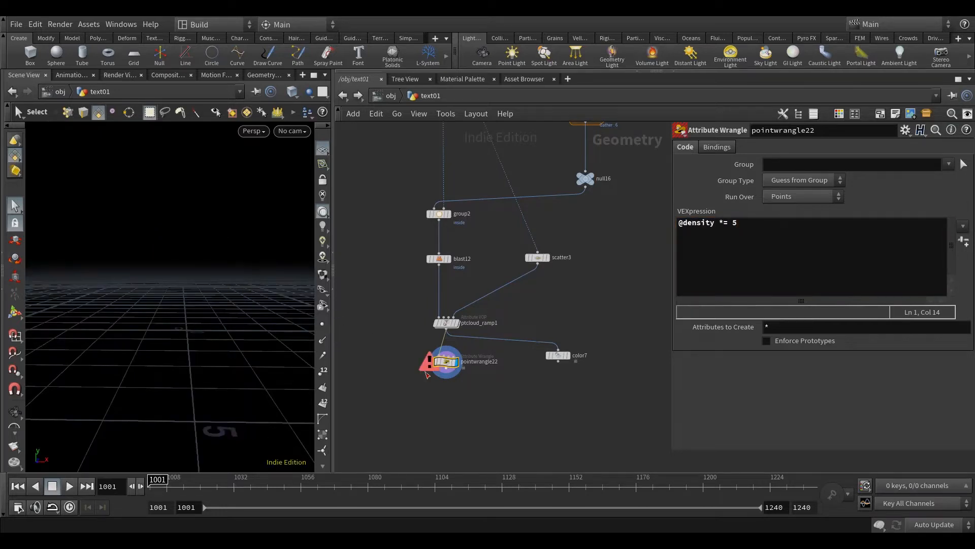
left_click(438, 362)
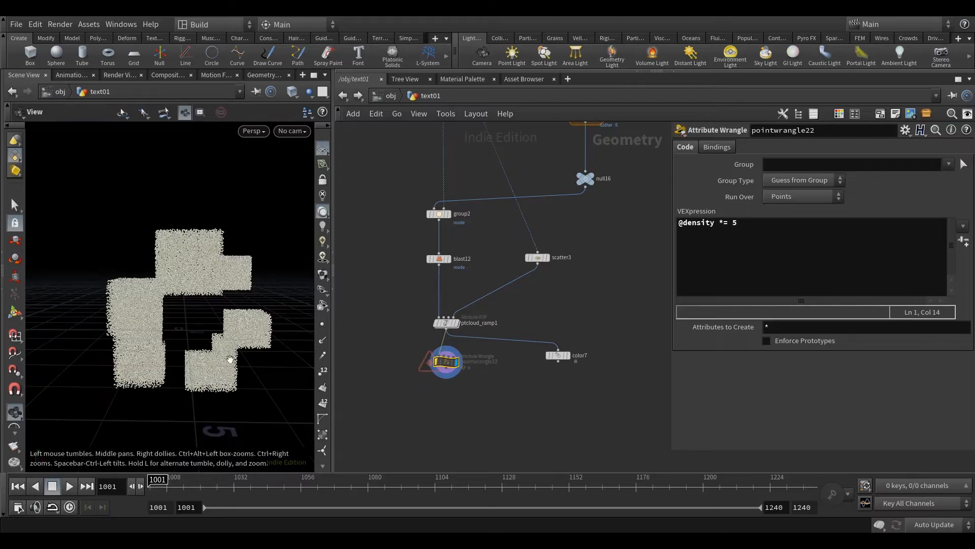
left_click_drag(229, 358, 215, 358, "alt")
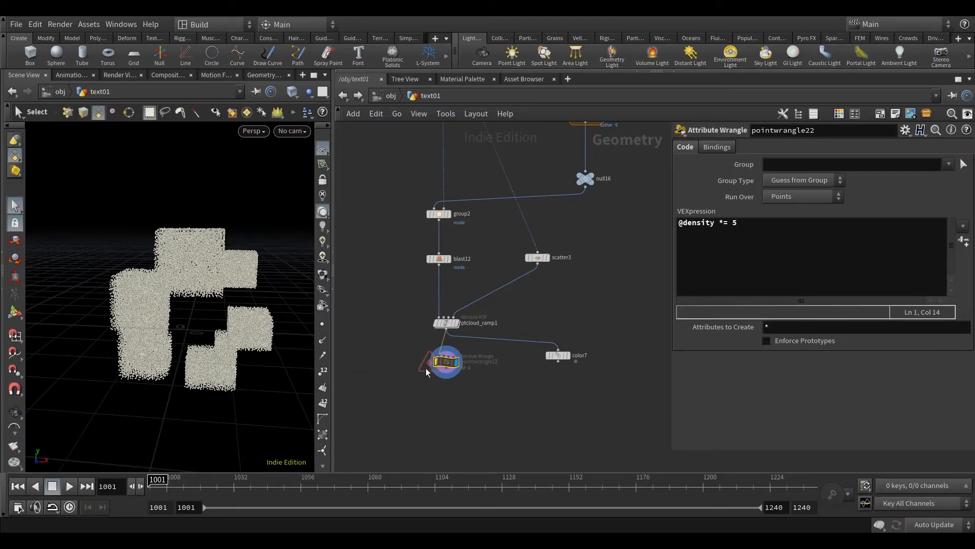
scroll(549, 340, "up", 3)
Widen the parameter area and extend the density expression with a fit01(rand()) multiplier
left_click(747, 224)
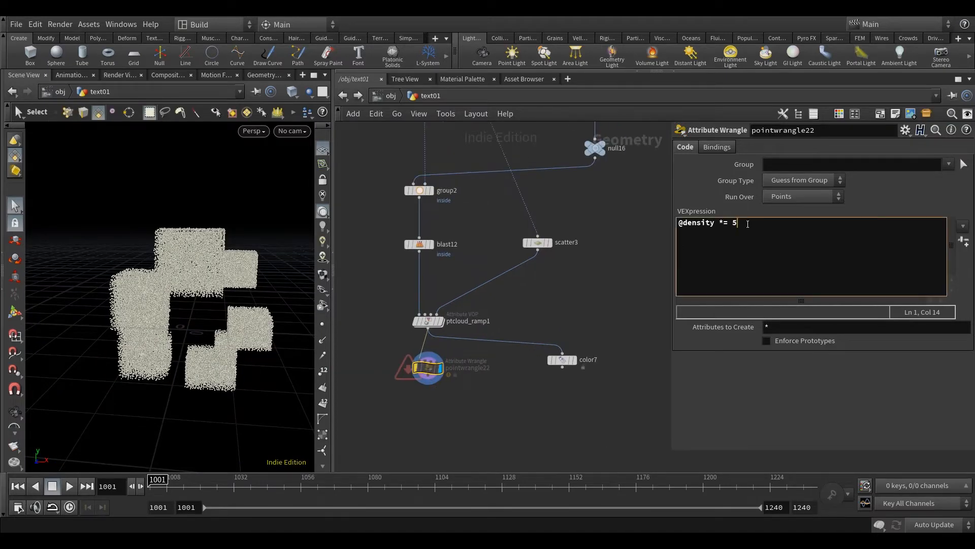
left_click_drag(671, 240, 580, 256)
left_click(663, 224)
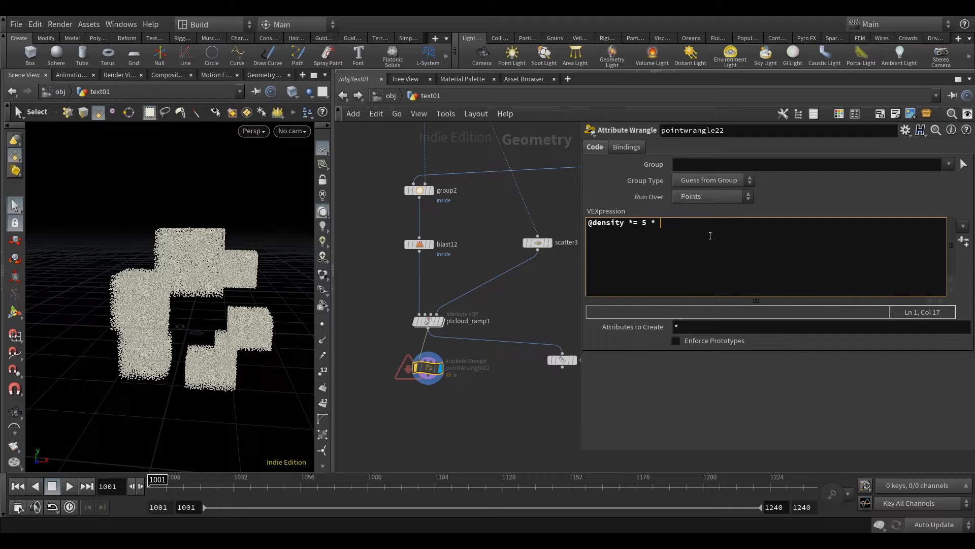
type("it01")
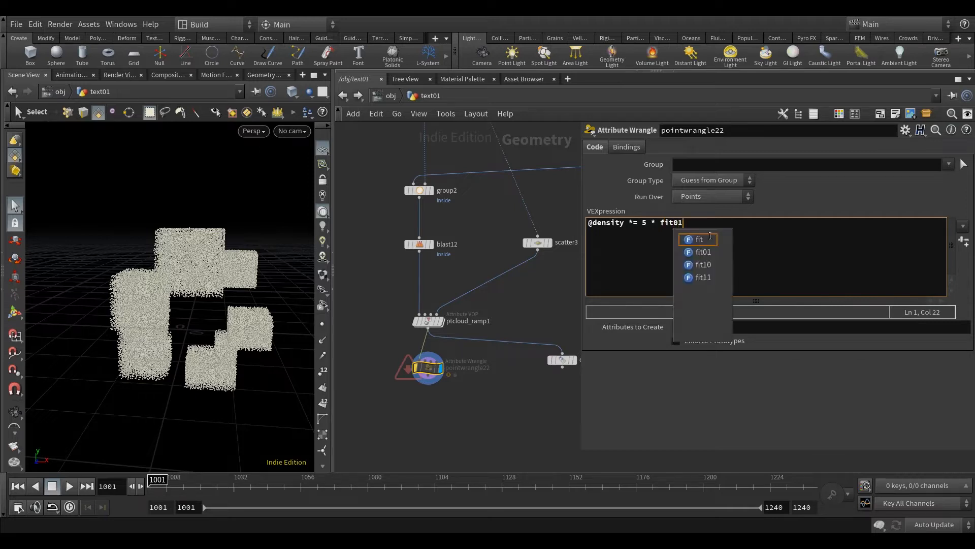
type("()")
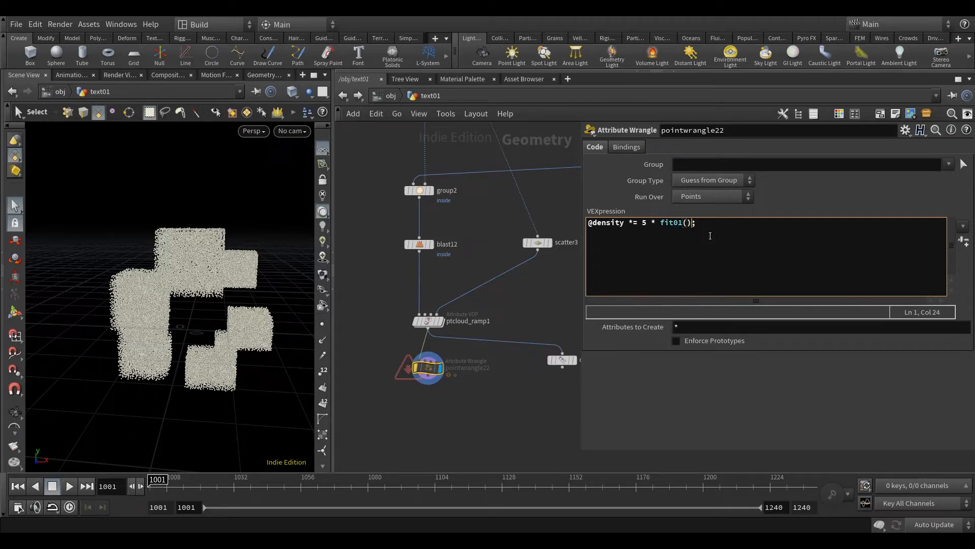
type("rand()")
Seed the random function with i@id * 1620.45 + 920.34, fit it between 0.01 and 1, and reactivate pointwrangle22
type("@ptnum")
key("BackSpace")
key("BackSpace")
key("BackSpace")
key("BackSpace")
key("BackSpace")
key("BackSpace")
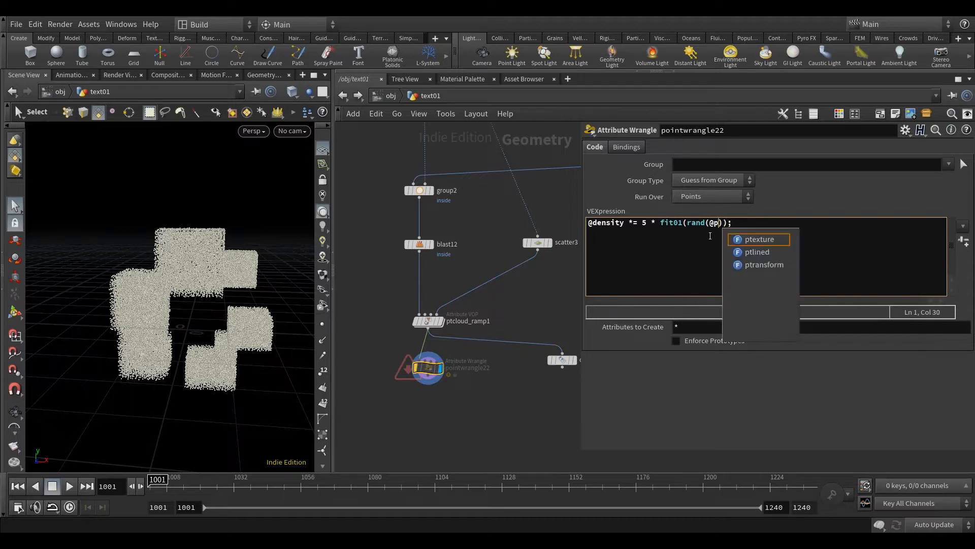
type("i@id")
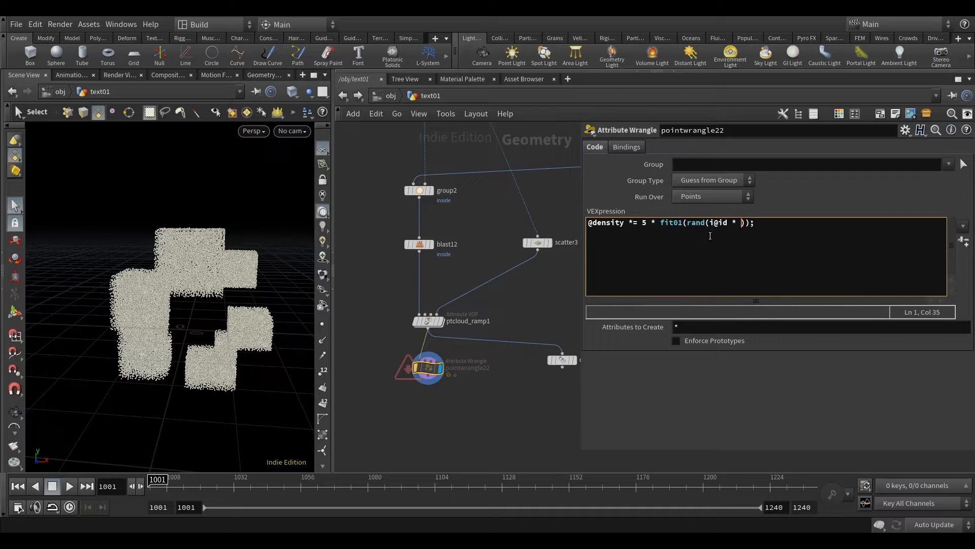
type(" * 1620.45 + 920.34")
left_click(490, 412)
middle_click_drag(489, 412, 411, 395)
left_click(422, 365)
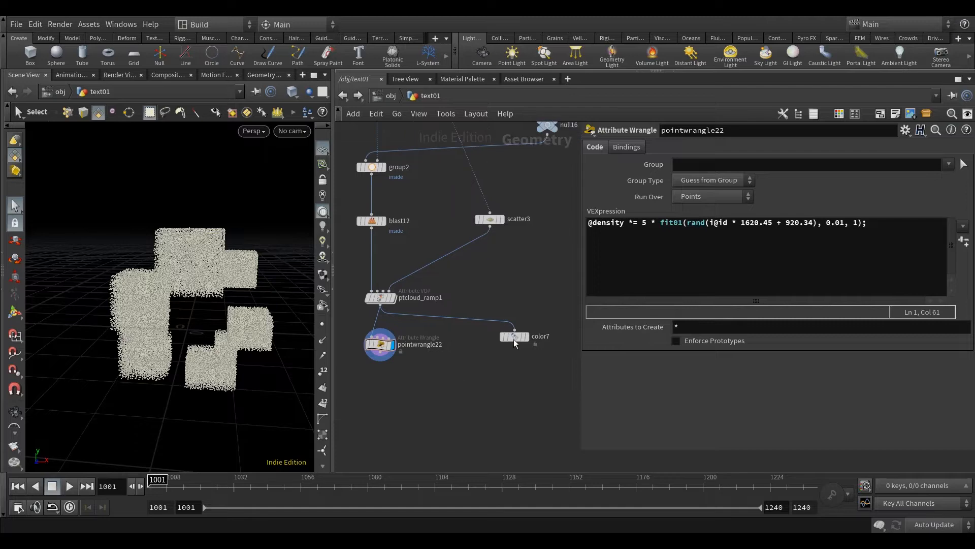
Feed color7 from pointwrangle22, display color7 and check the randomized density colouring
left_click(380, 352)
left_click(513, 384)
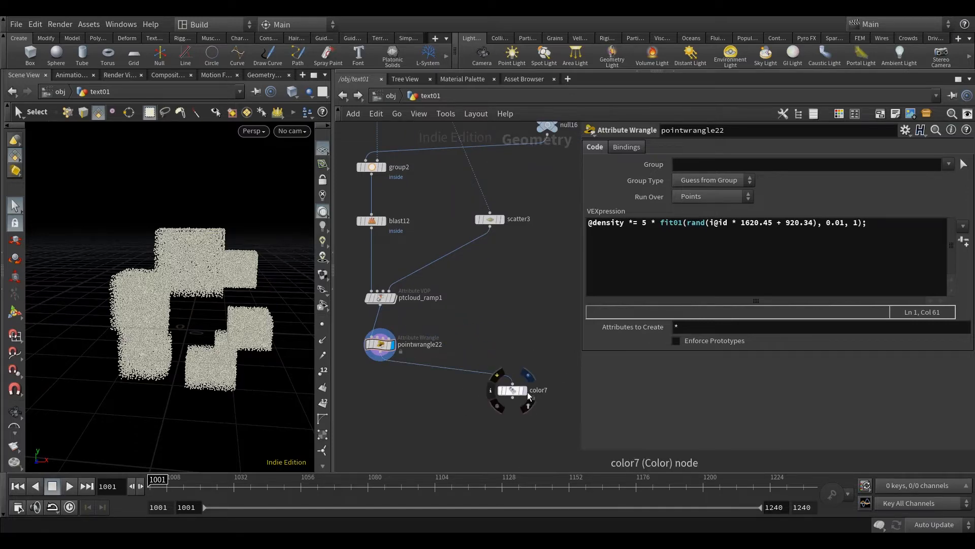
left_click(524, 391)
left_click(513, 390)
middle_click_drag(512, 394, 527, 371)
left_click_drag(266, 374, 255, 371, "alt")
left_click_drag(519, 371, 532, 364)
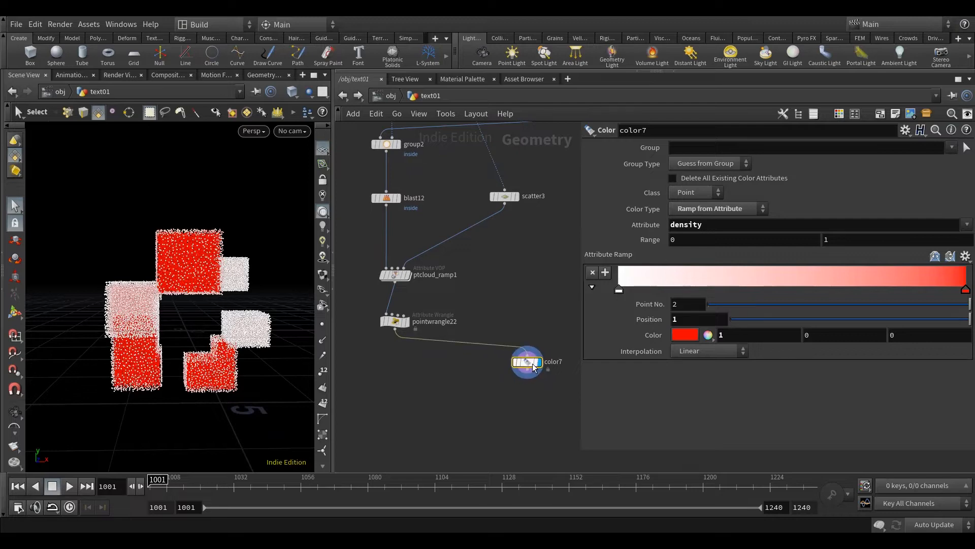
mouse_move(393, 327)
left_click_drag(243, 393, 237, 391, "alt")
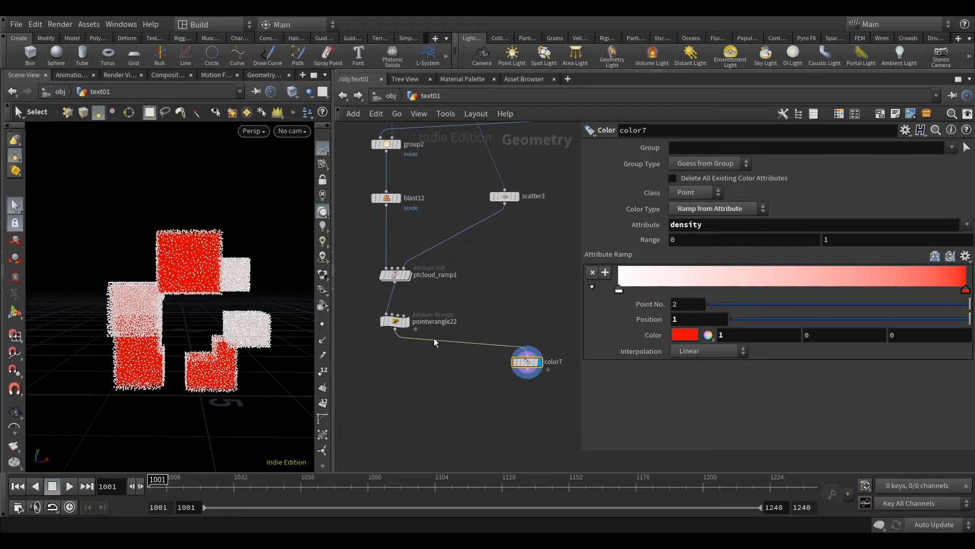
Add a Point VOP below pointwrangle22, feed it from the wrangle and display it
left_click(396, 324)
mouse_move(425, 391)
middle_mouse_down()
mouse_move(434, 372)
mouse_move(435, 386)
middle_mouse_up()
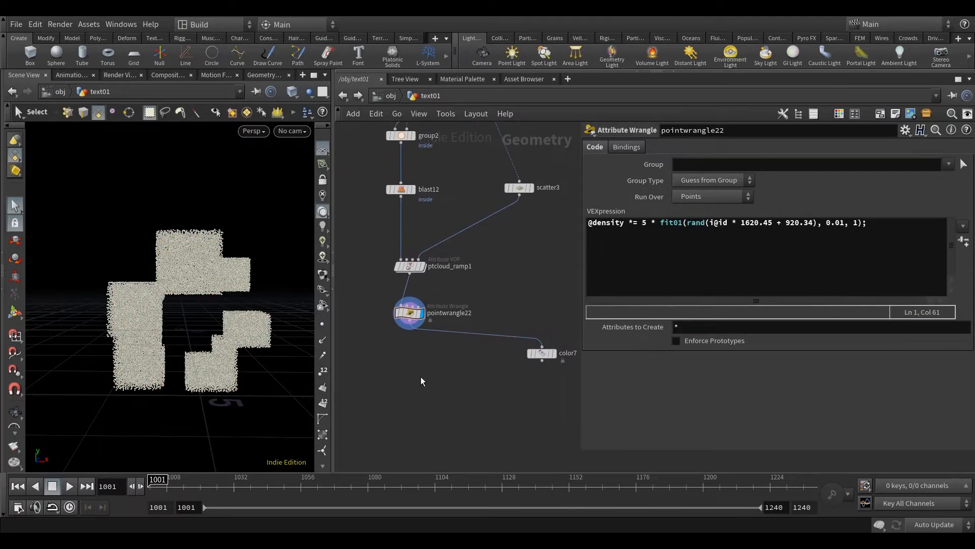
left_click_drag(279, 348, 254, 369, "alt")
key("Tab")
type("pointv")
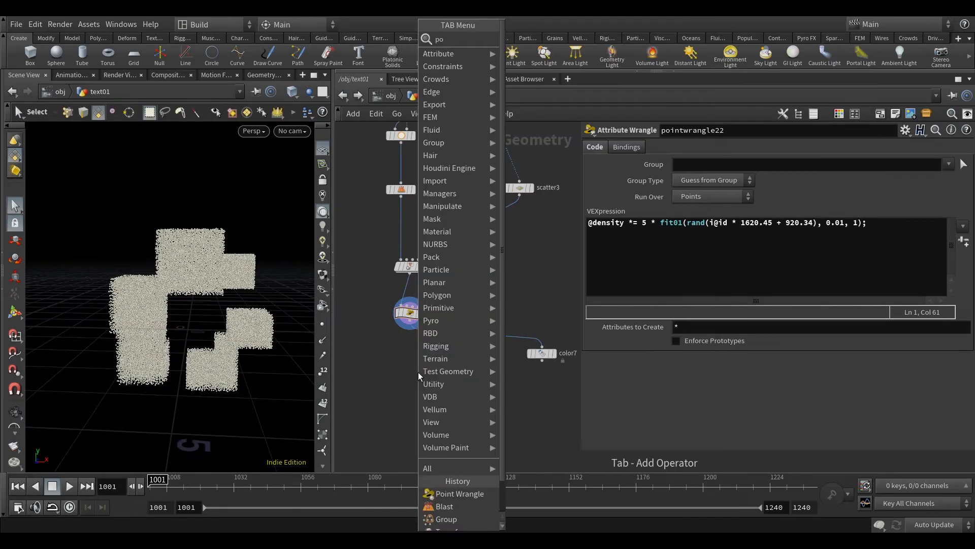
left_click(554, 51)
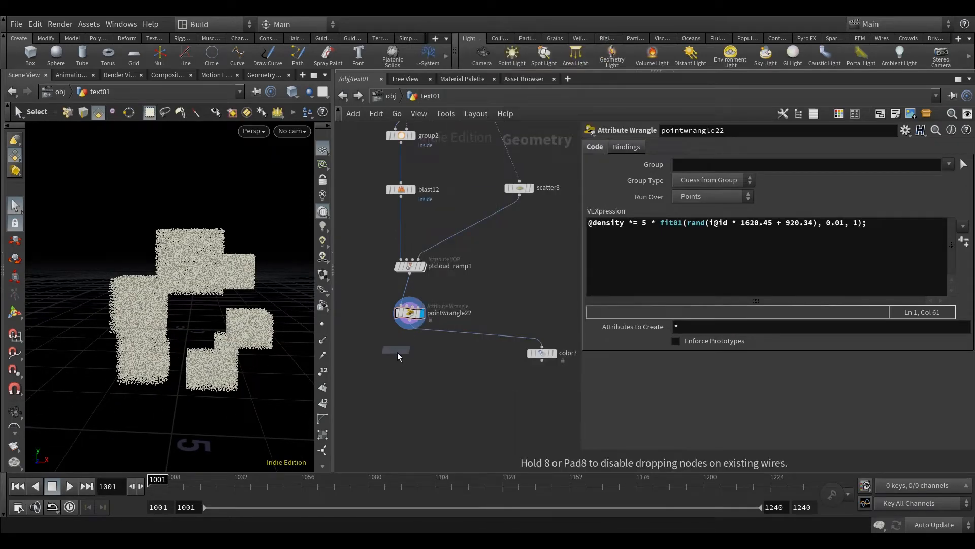
left_click(397, 352)
left_click_drag(431, 395, 407, 377)
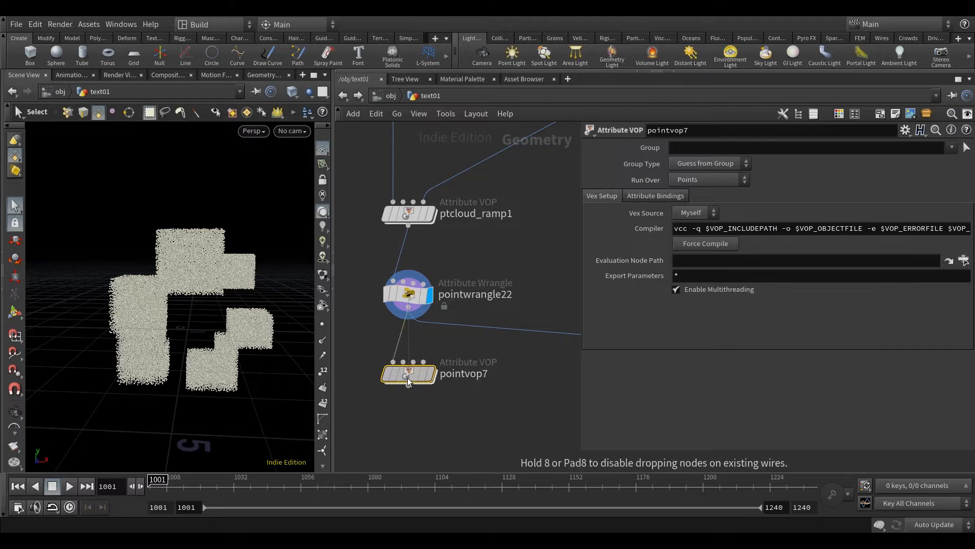
left_click(429, 374)
middle_click_drag(430, 389, 426, 381)
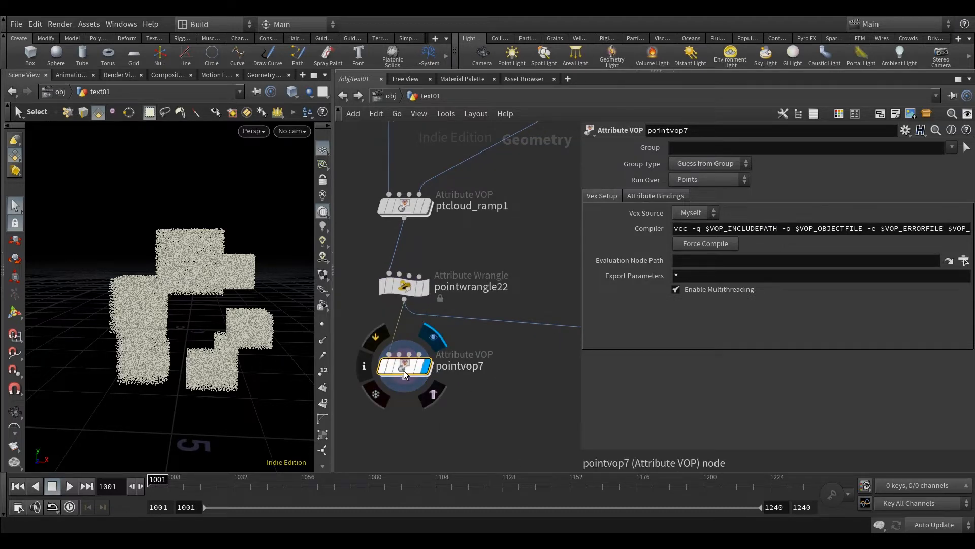
Enter the network of pointvop7 and enlarge the node-editing area
double_click(403, 371)
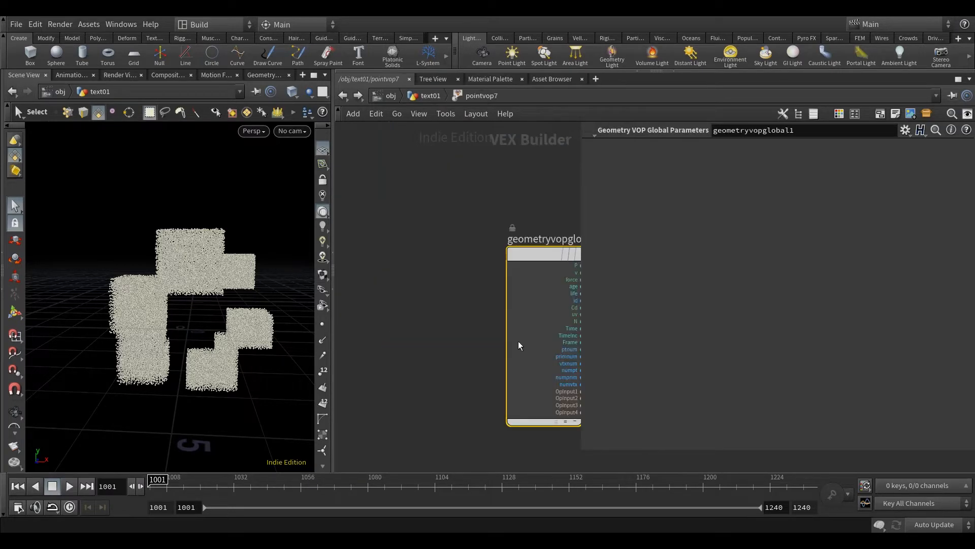
left_click_drag(579, 311, 767, 311)
left_click(575, 340)
mouse_move(570, 348)
middle_mouse_down()
mouse_move(560, 342)
mouse_move(566, 350)
middle_mouse_up()
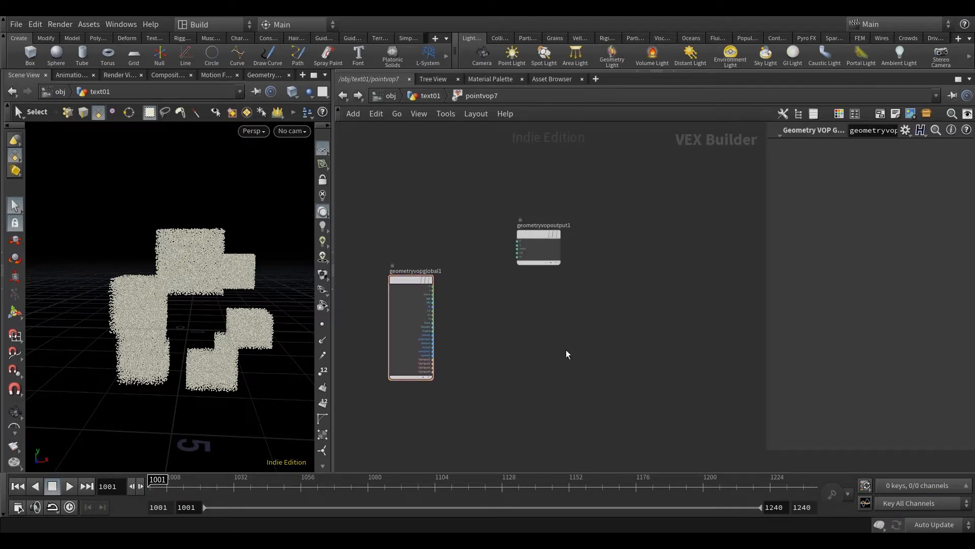
scroll(461, 320, "up", 3)
scroll(491, 341, "up", 1)
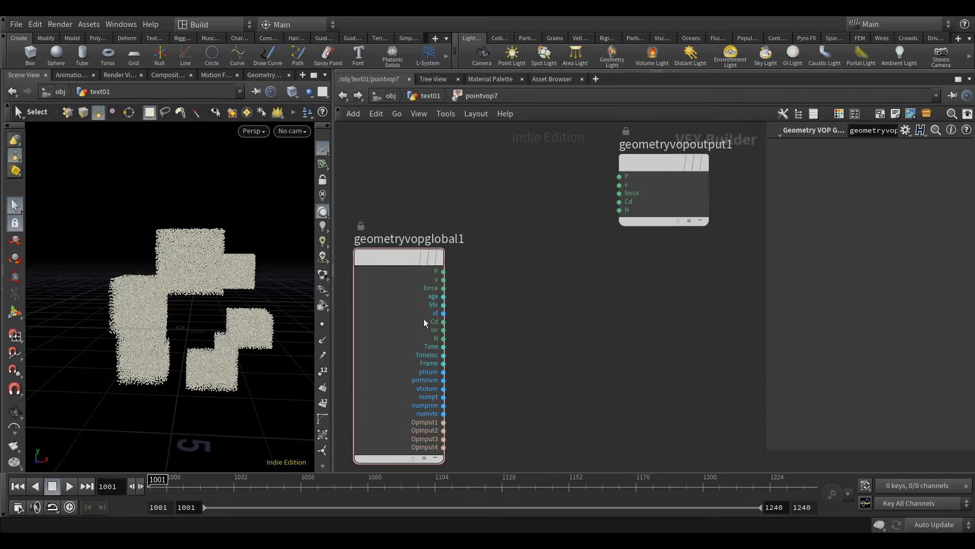
Add an Integer to Float node and connect geometryvopglobal1's id output to it
key("Tab")
type("in")
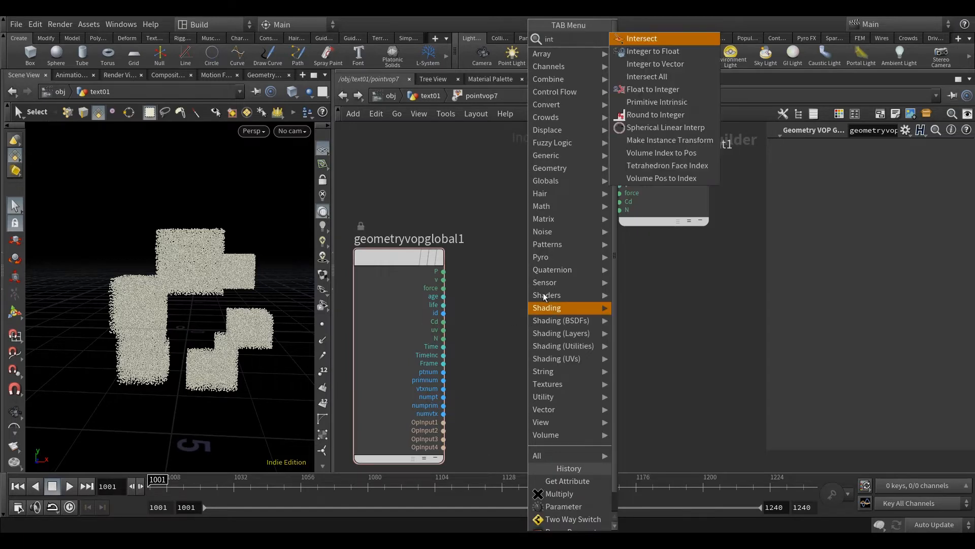
mouse_move(587, 206)
left_click(668, 53)
left_click(567, 318)
left_click_drag(444, 313, 523, 331)
Add a Multiply Add Constant node fed by inttofloat1's result
scroll(537, 358, "down", 2)
key("Tab")
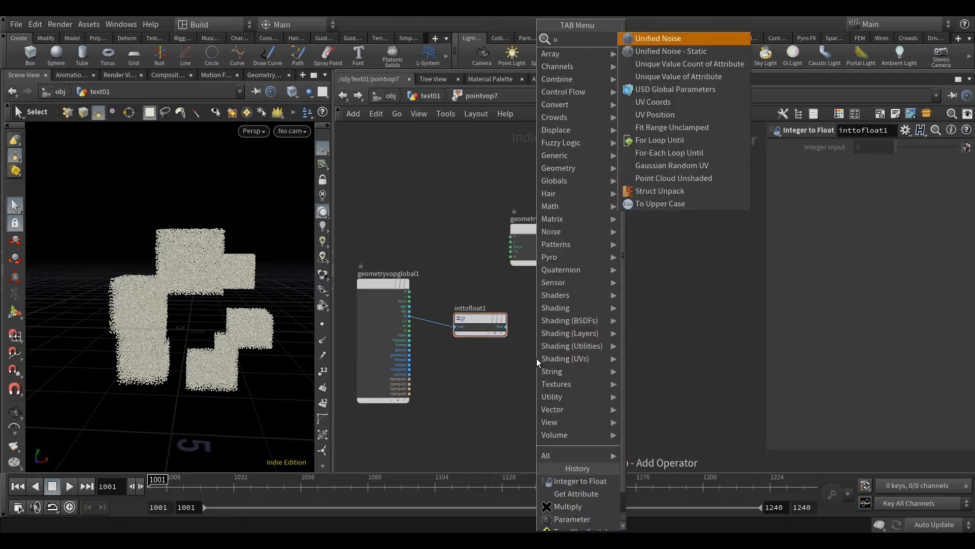
type("mul")
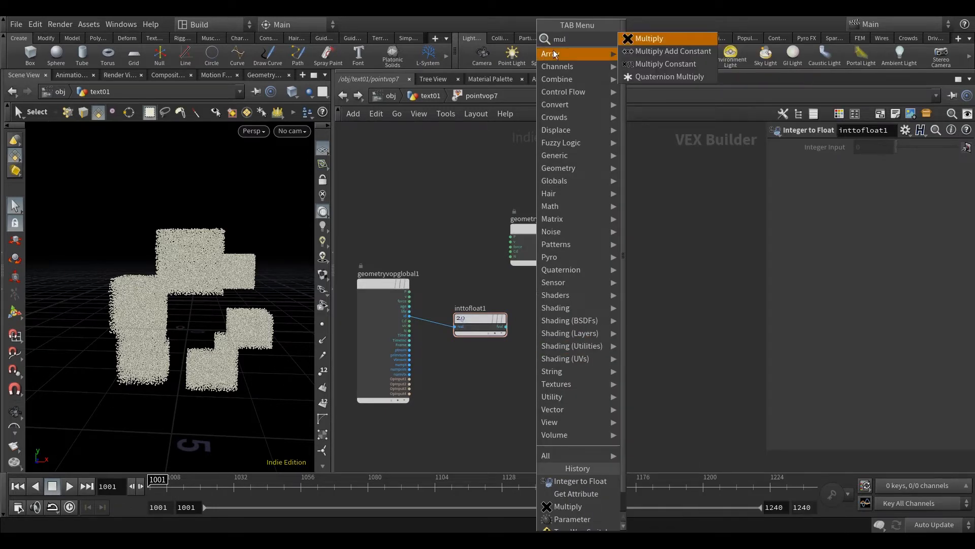
left_click(660, 51)
left_click(583, 310)
left_click(507, 327)
left_click(633, 316)
left_click_drag(642, 309, 570, 325)
middle_click_drag(602, 316, 542, 322)
Set maddconst1's pre-add to 839.34, multiplier to 920.34 and post-add to 502.34
double_click(873, 161)
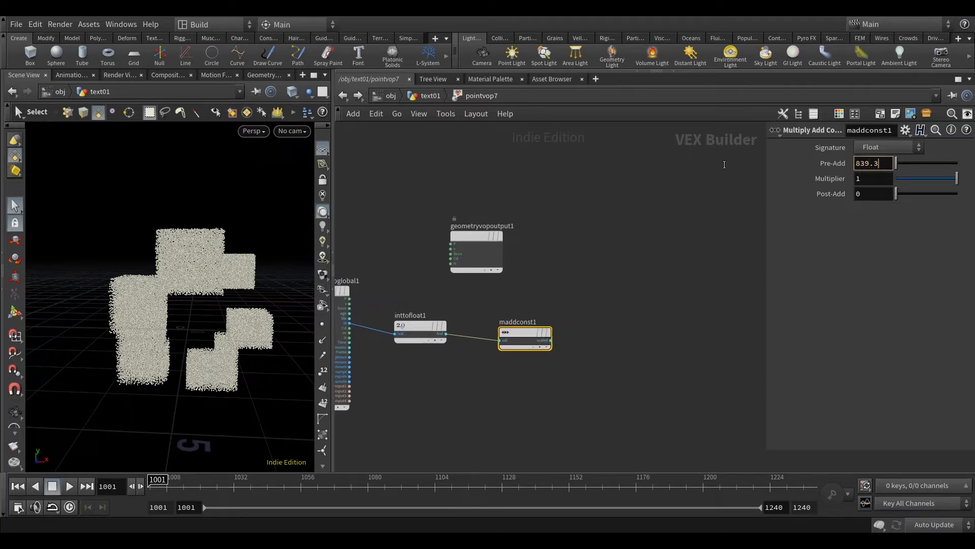
key("Tab")
type("92.")
type("0.34")
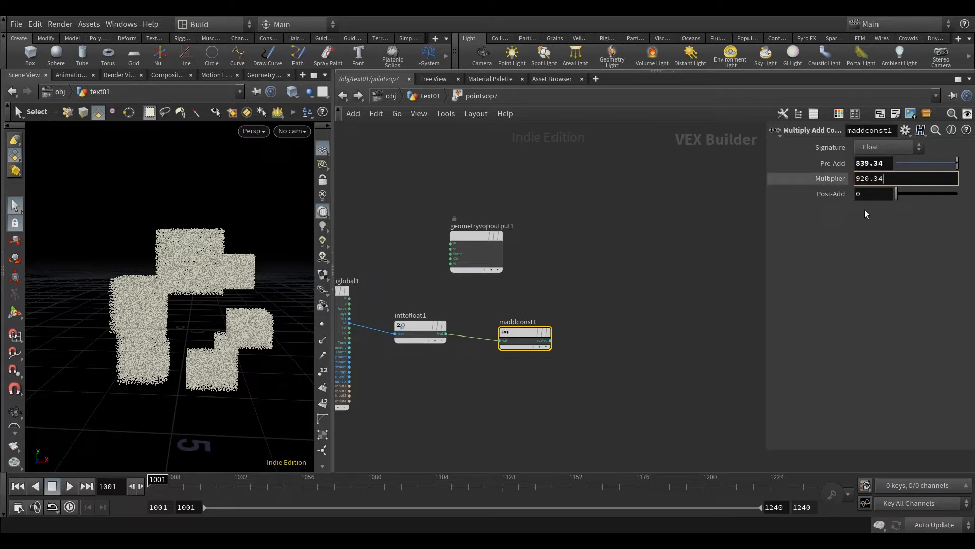
key("Tab")
type("502.34")
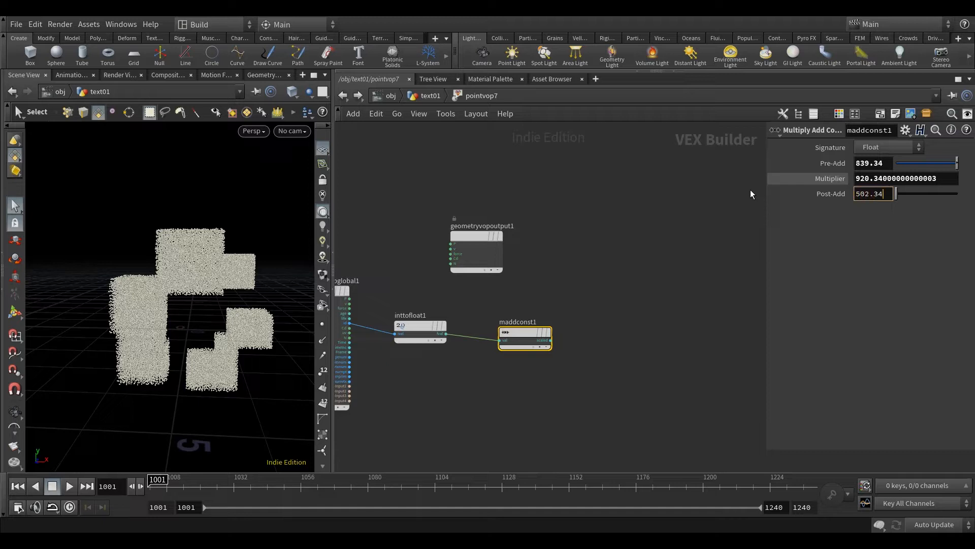
Move geometryvopoutput1 farther along to make room and add a Random node fed by maddconst1
left_click(575, 280)
middle_click_drag(569, 282, 547, 275)
left_click_drag(463, 237, 642, 273)
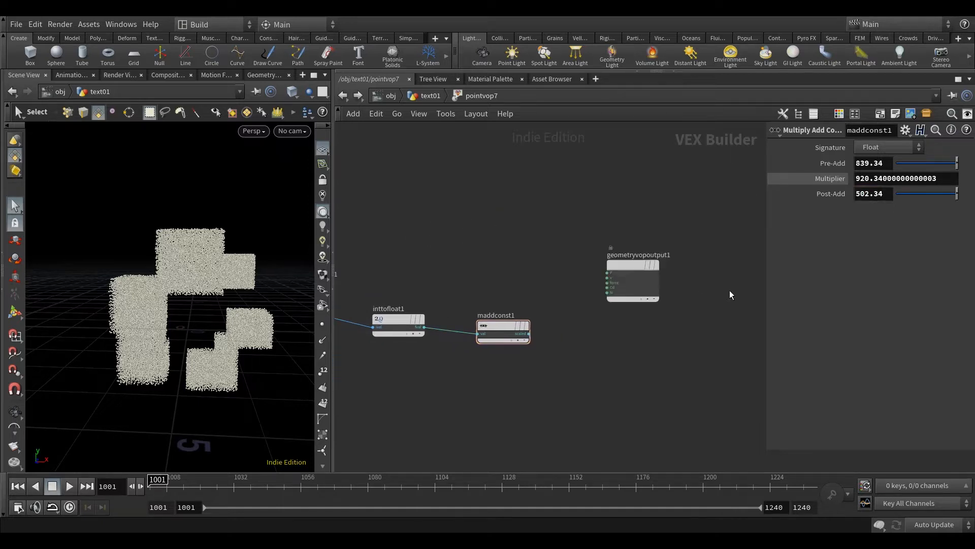
key("Tab")
type("ran")
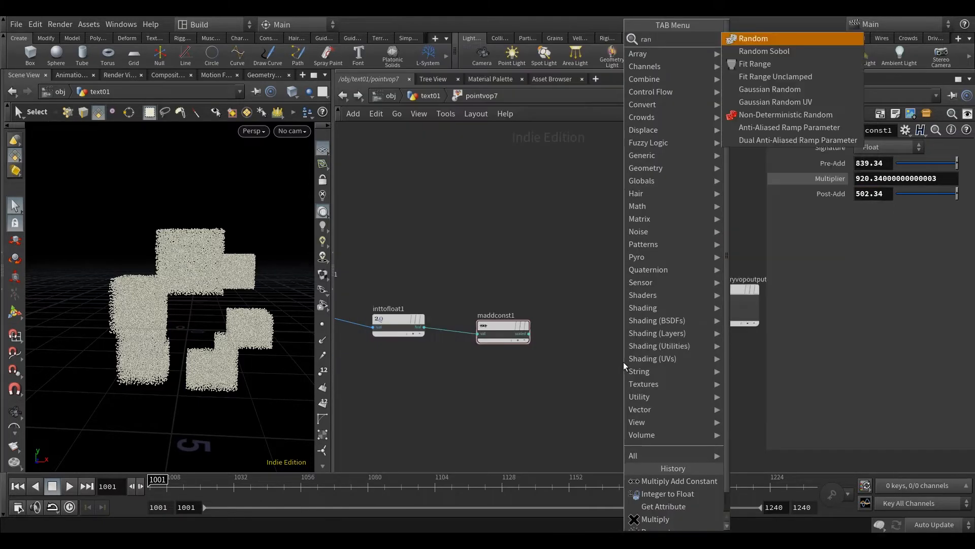
left_click(773, 40)
left_click(604, 326)
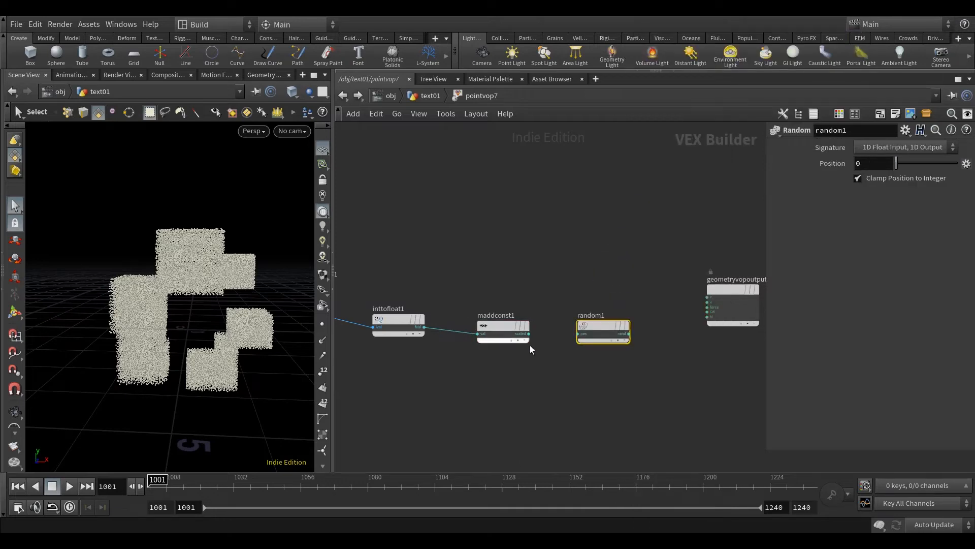
scroll(528, 344, "up", 3)
left_click_drag(530, 326, 613, 326)
scroll(596, 393, "down", 4)
middle_click_drag(595, 399, 439, 364)
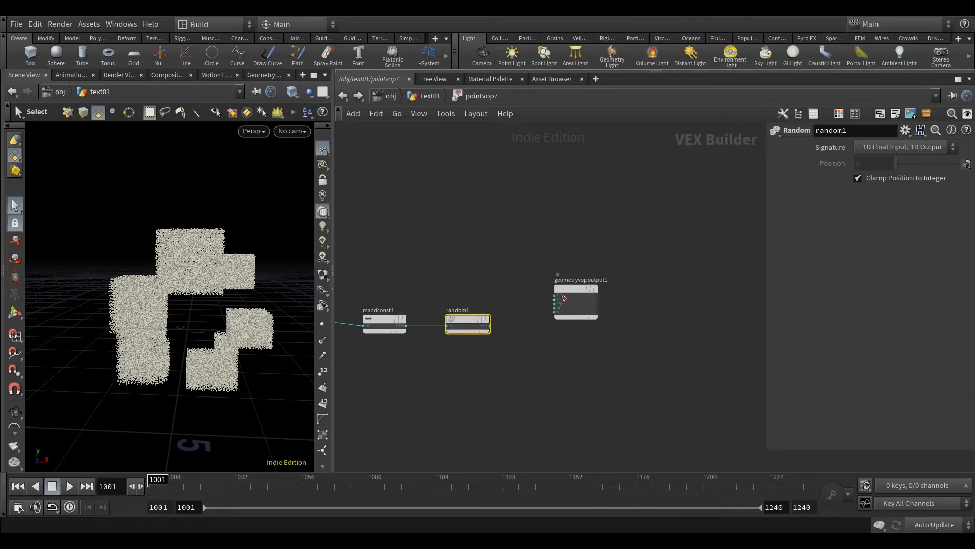
key("Tab")
type("co")
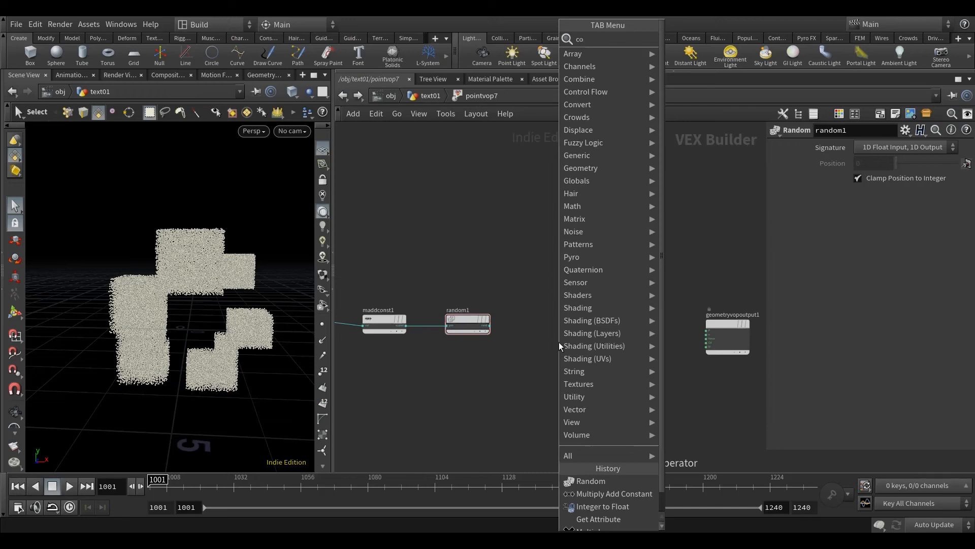
type("lor")
left_click(612, 314)
scroll(604, 327, "up", 2)
left_click_drag(608, 287, 601, 296)
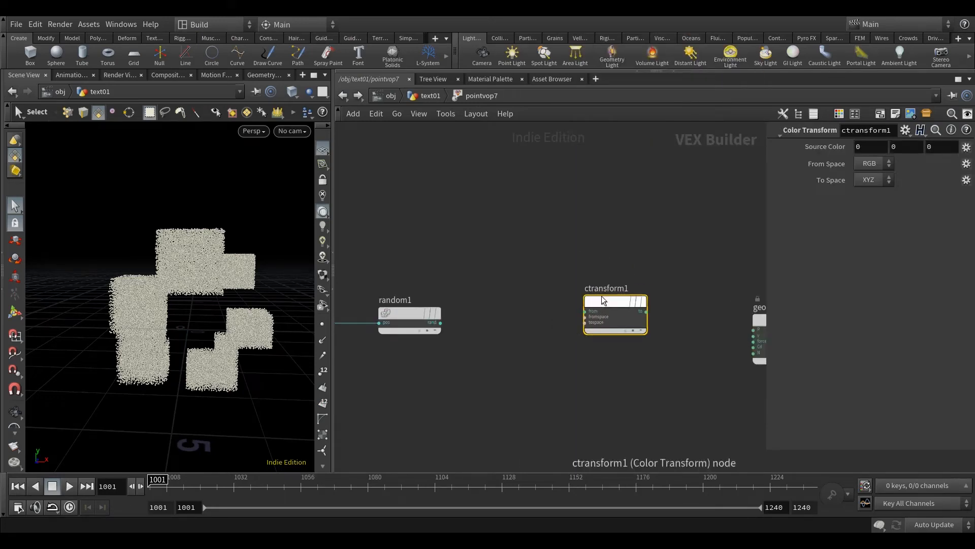
key("Delete")
Add a Color Mix node and connect random1's output to its bias input
key("Tab")
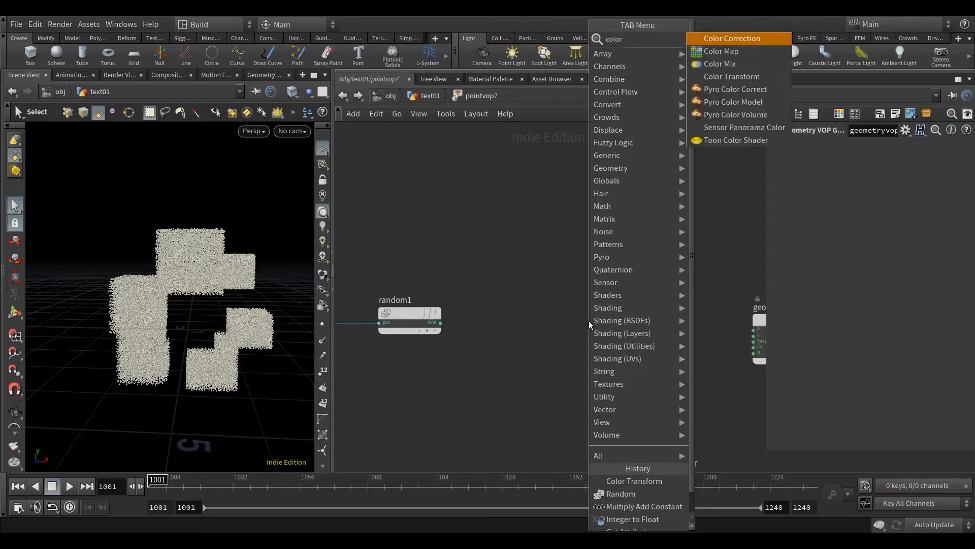
left_click(715, 64)
left_click(550, 281)
left_click_drag(552, 290, 607, 326)
left_click(419, 325)
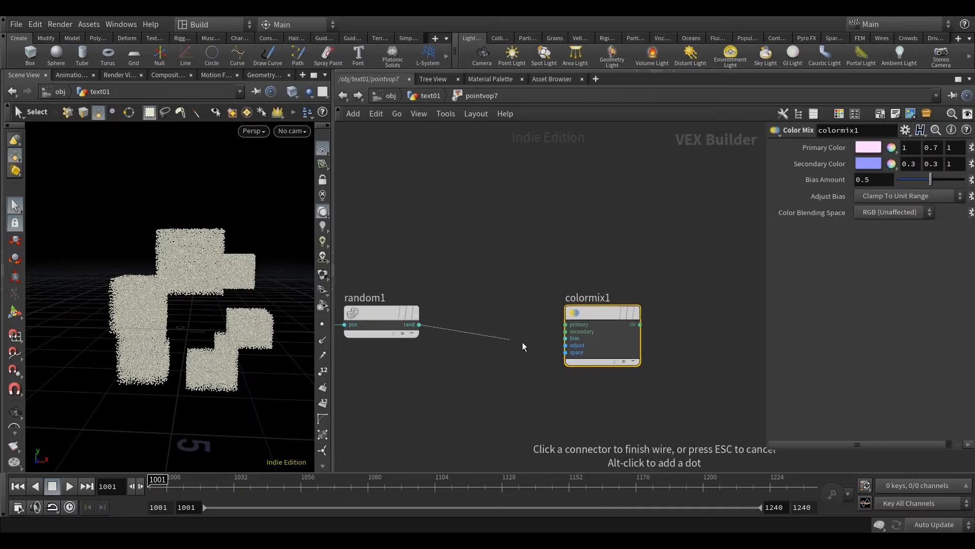
left_click(565, 338)
Promote the primary and secondary color inputs of colormix1 to node parameters
scroll(593, 335, "up", 3)
middle_click(556, 315)
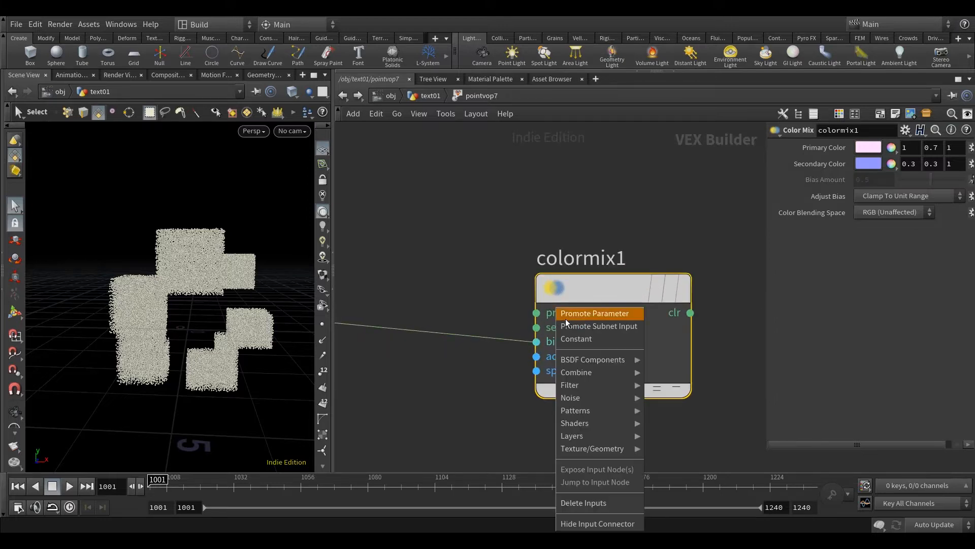
left_click(564, 317)
middle_click(560, 328)
left_click(561, 315)
scroll(550, 214, "down", 3)
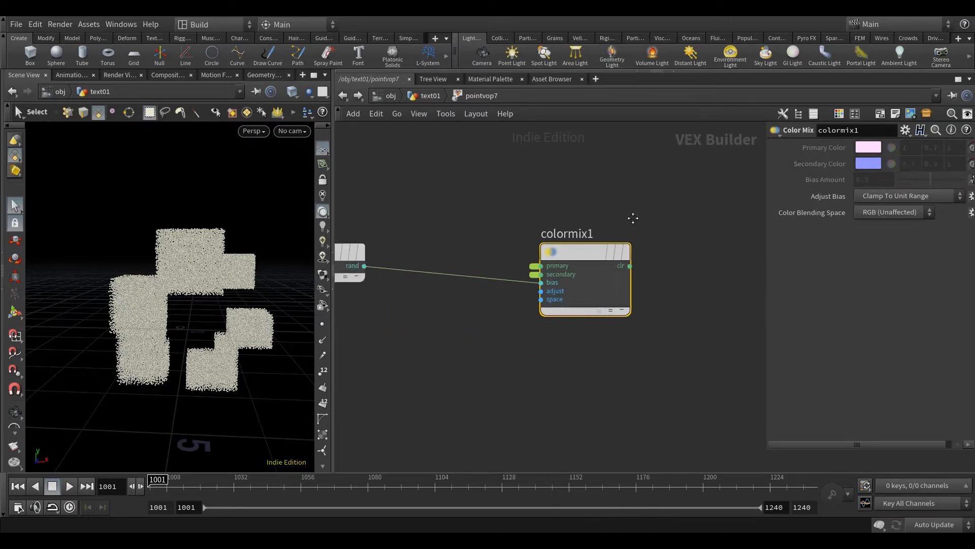
Connect colormix1's clr output to the Cd input of the geometry output node
middle_click_drag(638, 218, 546, 227)
middle_click_drag(602, 262, 553, 255)
left_click_drag(717, 262, 706, 252)
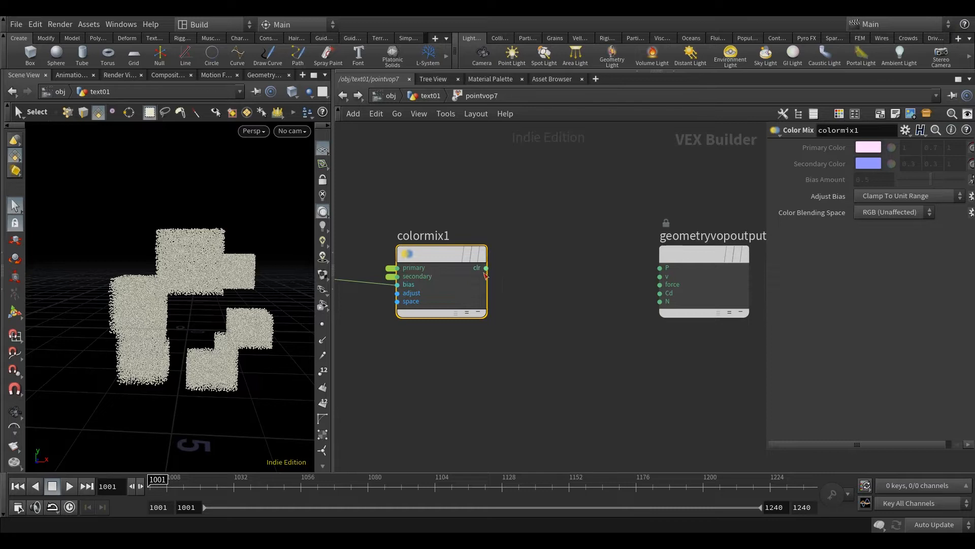
left_click(486, 268)
left_click(660, 292)
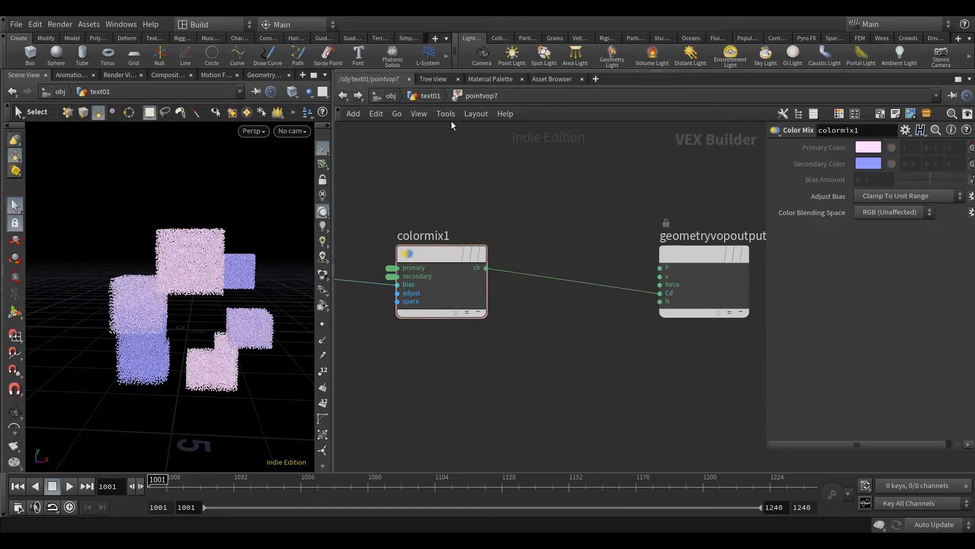
Return to the text01 network and set pointvop7's Primary Color to .45, 1, 2
left_click(430, 96)
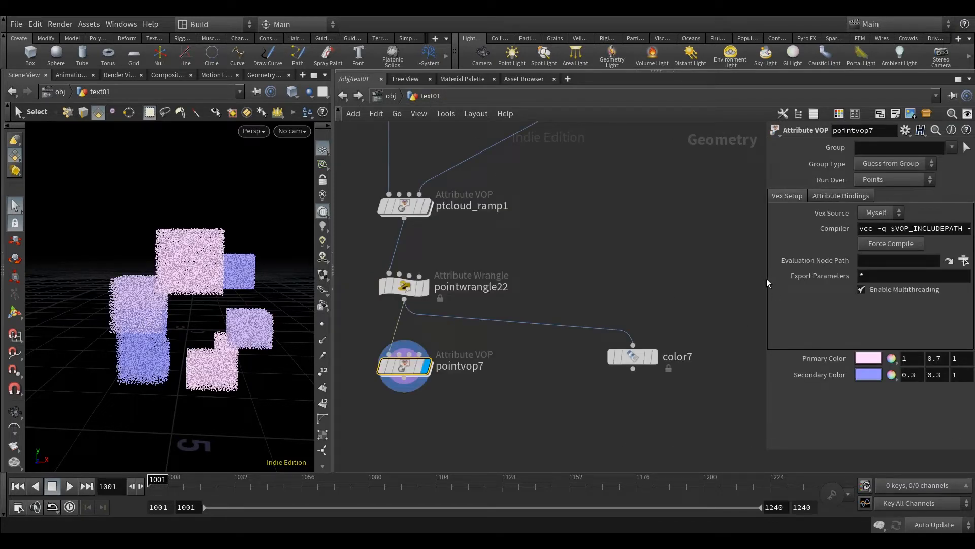
left_click_drag(767, 283, 575, 293)
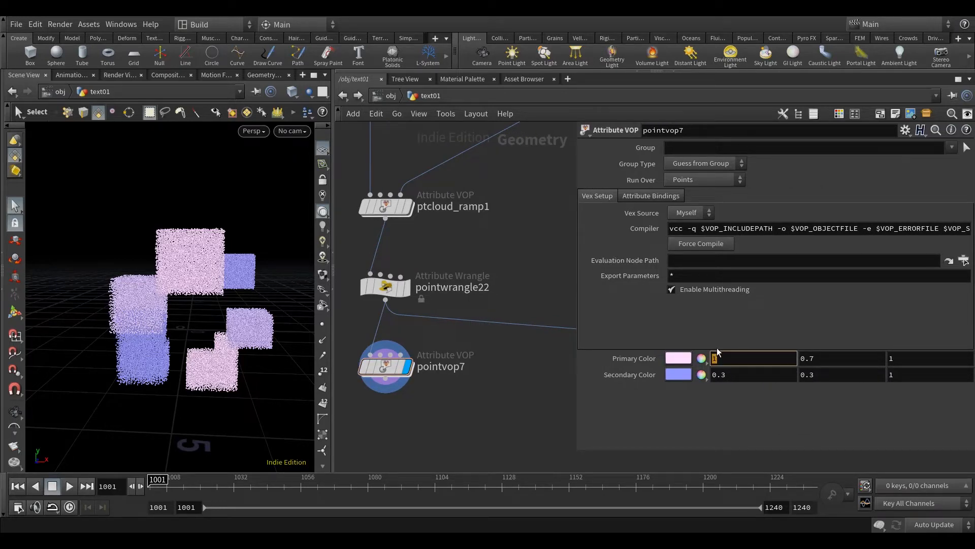
type("45")
key("Tab")
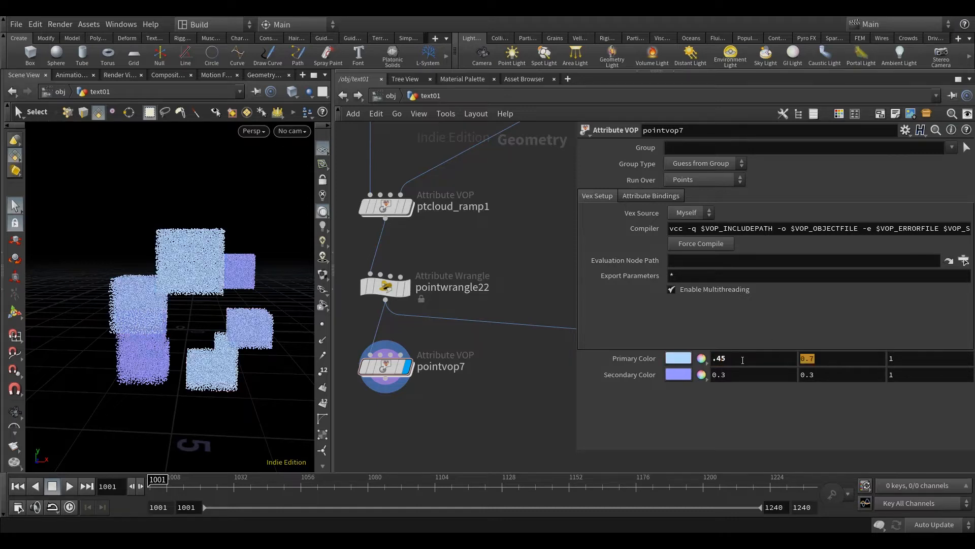
type("1")
double_click(910, 358)
type("2")
middle_click_drag(533, 277, 532, 294)
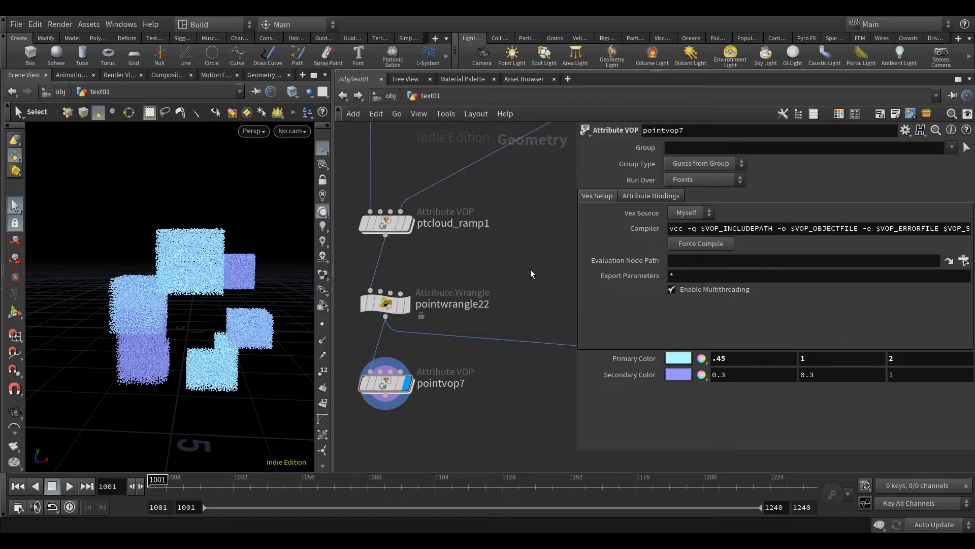
key("alt")
left_click_drag(239, 353, 264, 359)
key("s")
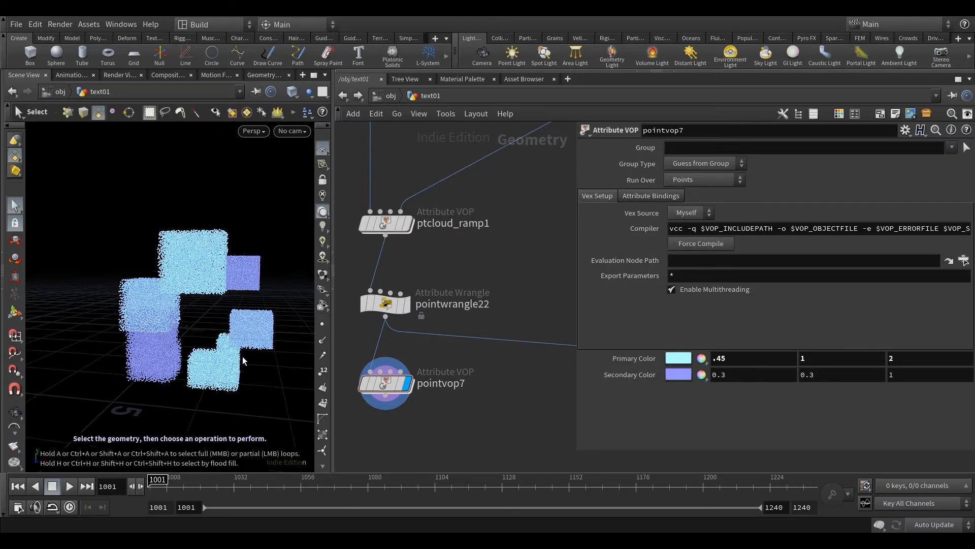
Set the first two components of pointvop7's Secondary Color to 1 for a white tone
left_click_drag(729, 375, 701, 376)
type("1")
key("Tab")
type("1")
key("Return")
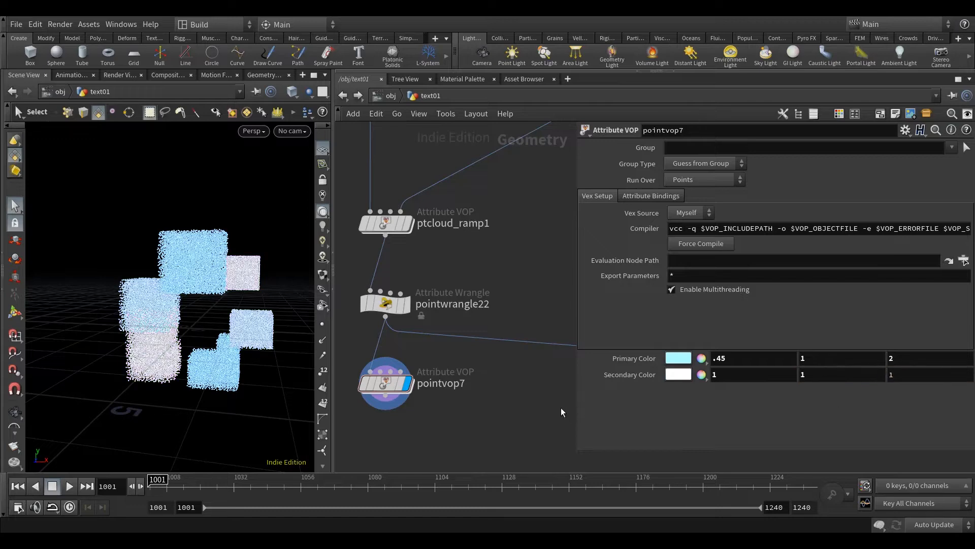
middle_click_drag(508, 404, 511, 408)
key("Escape")
left_click_drag(236, 391, 260, 390, "alt")
mouse_move(505, 295)
middle_mouse_down()
mouse_move(510, 282)
mouse_move(499, 294)
middle_mouse_up()
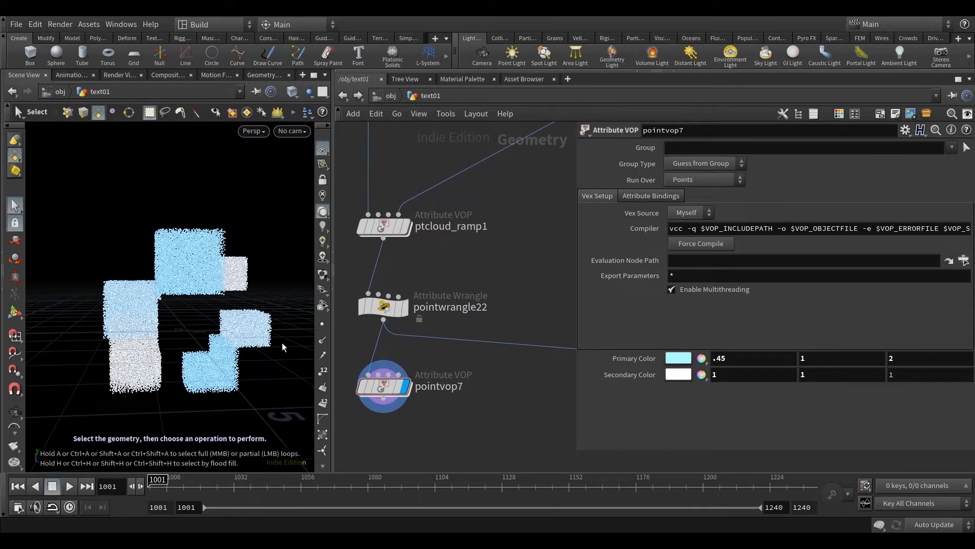
Add a VDB from Particles node below pointvop7 and switch its output from Distance VDB to Fog VDB
middle_click_drag(443, 379, 520, 295)
scroll(495, 357, "down", 3)
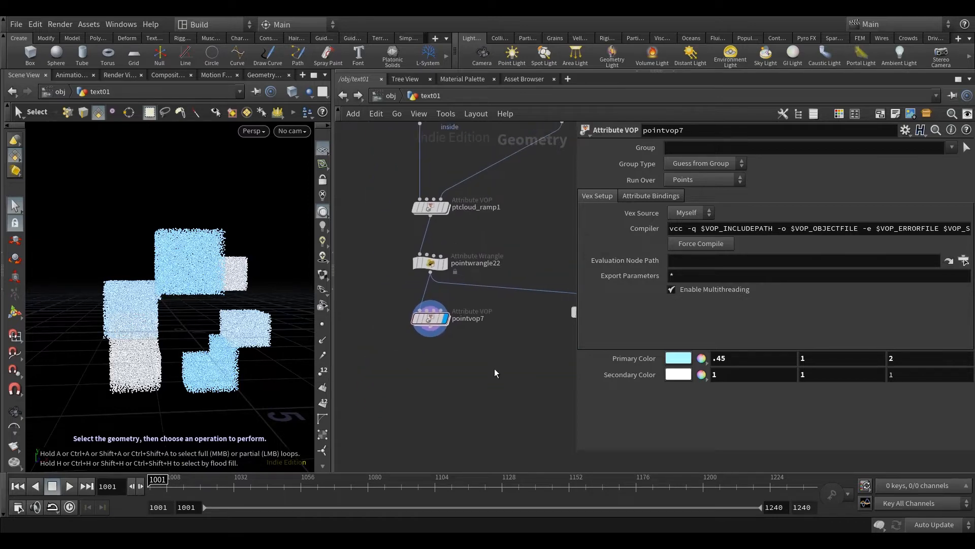
middle_click_drag(492, 377, 476, 379)
key("Tab")
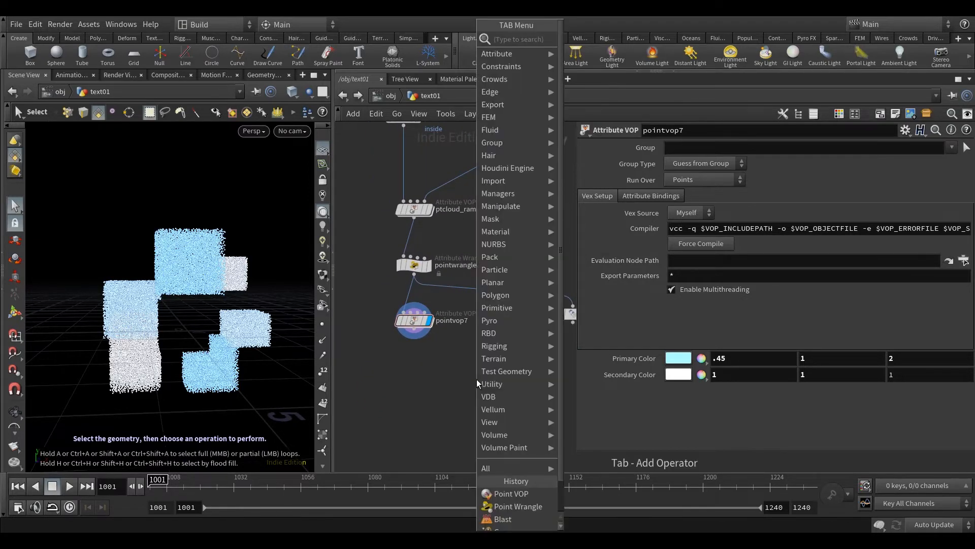
type("vdbf")
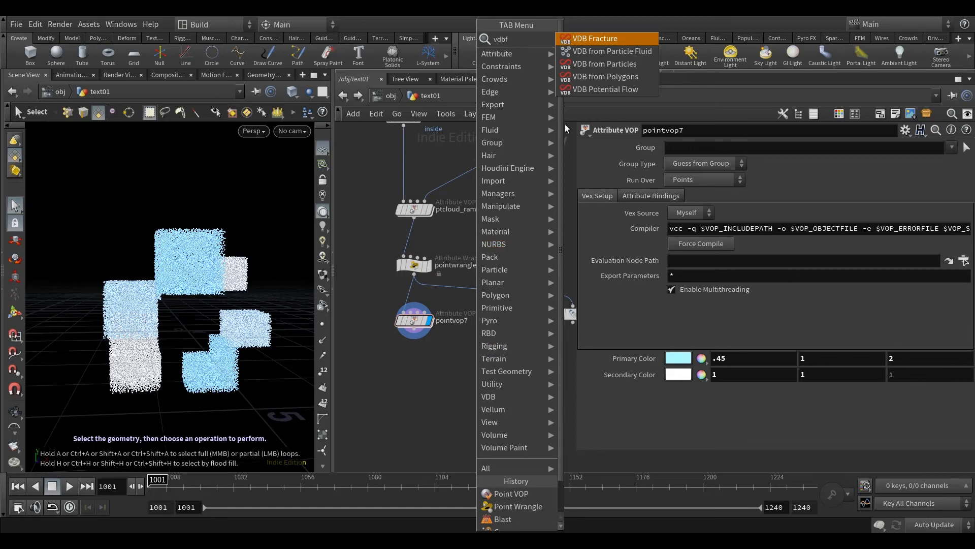
left_click(623, 66)
left_click(420, 399)
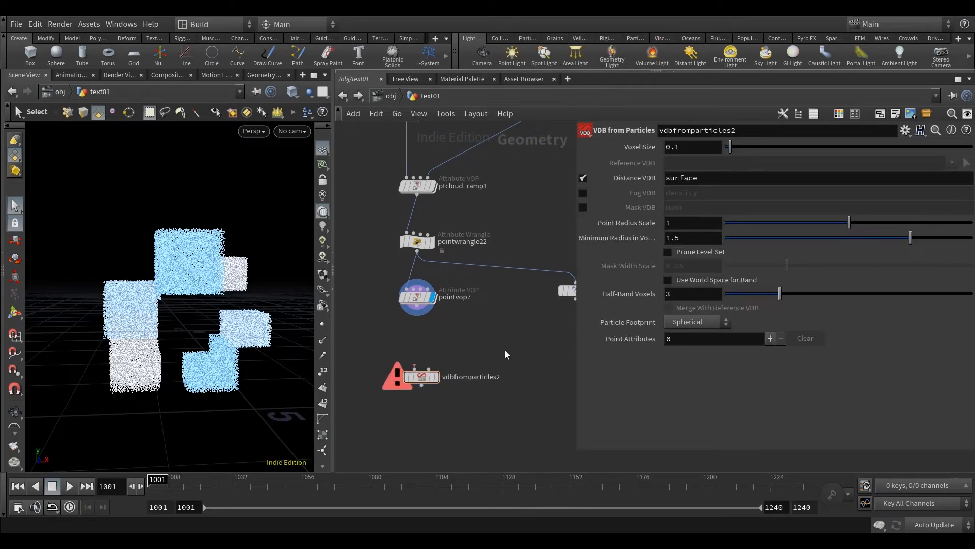
left_click(583, 179)
left_click(583, 192)
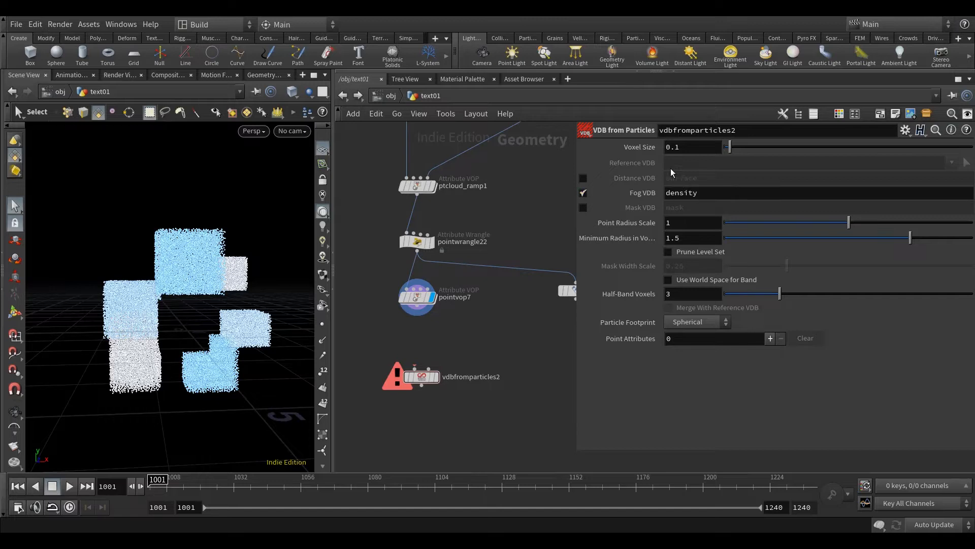
Set vdbfromparticles2's Point Radius Scale to 2*ch("voxelsize") and its Voxel Size to 0.01
right_click(624, 146)
key("Escape")
right_click(621, 222)
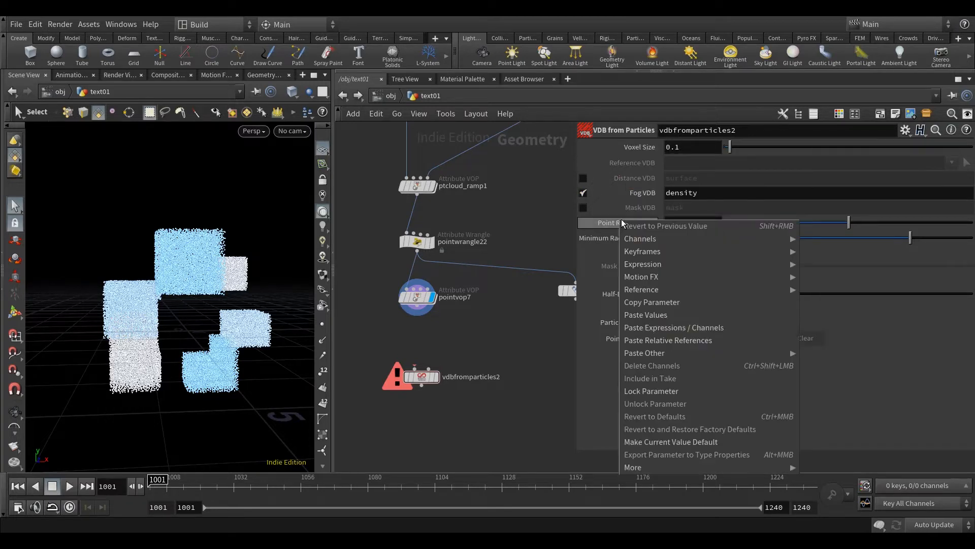
left_click(668, 340)
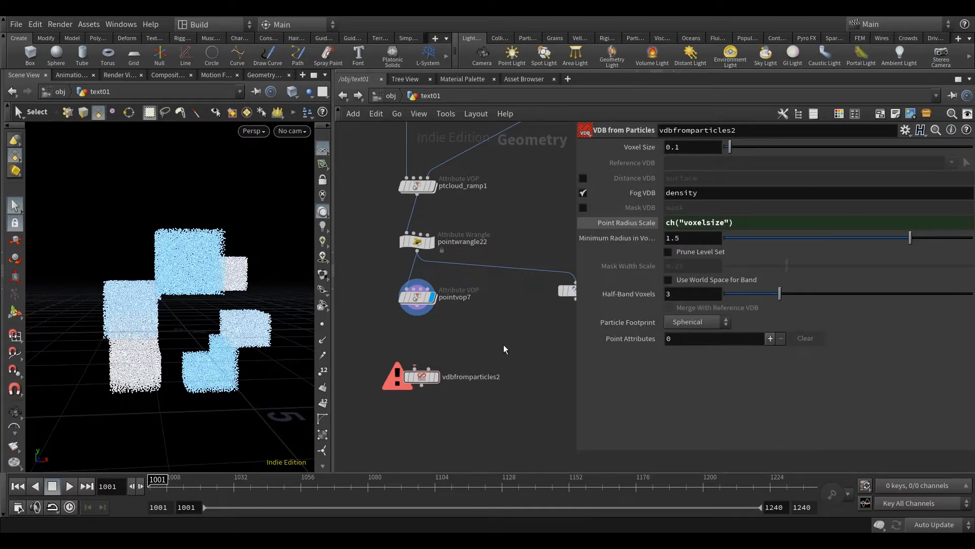
left_click(665, 224)
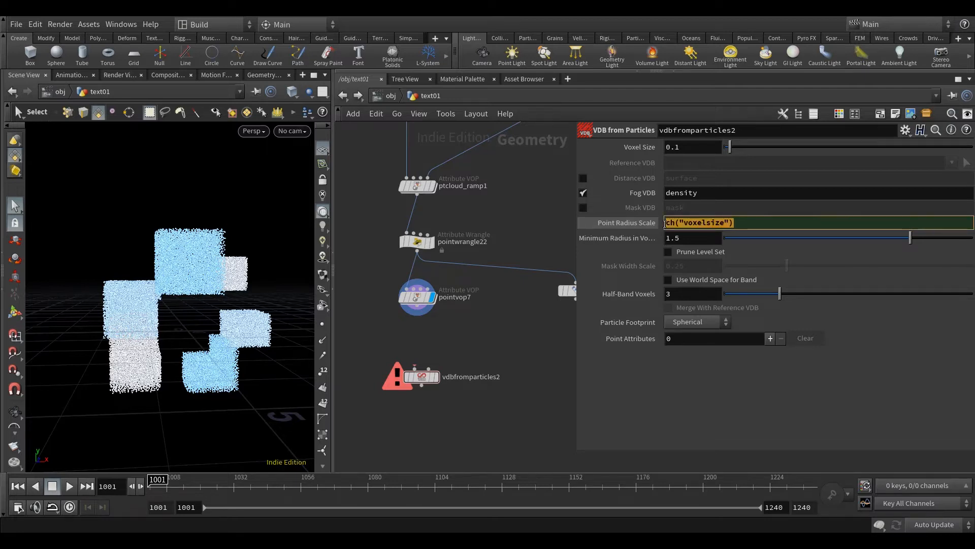
left_click(665, 224)
type("2*")
key("Return")
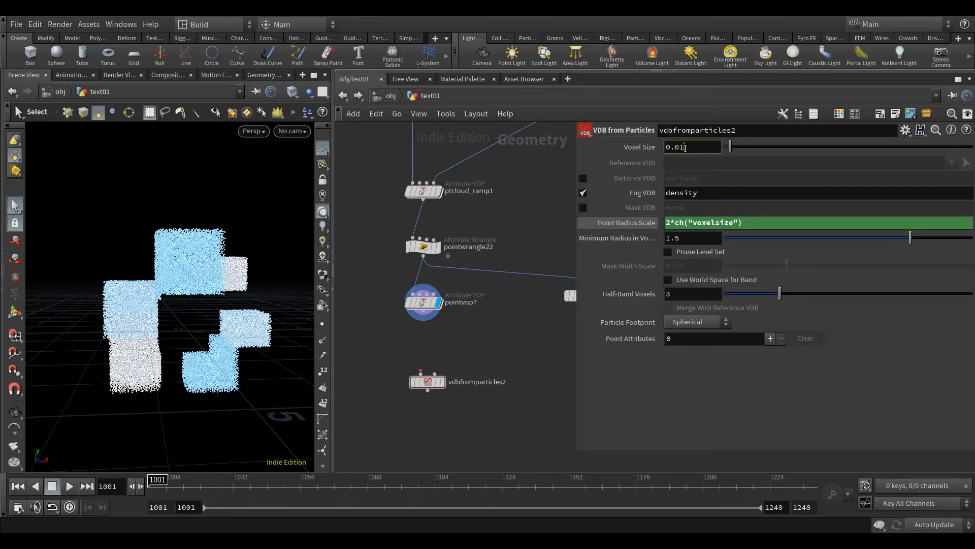
key("Return")
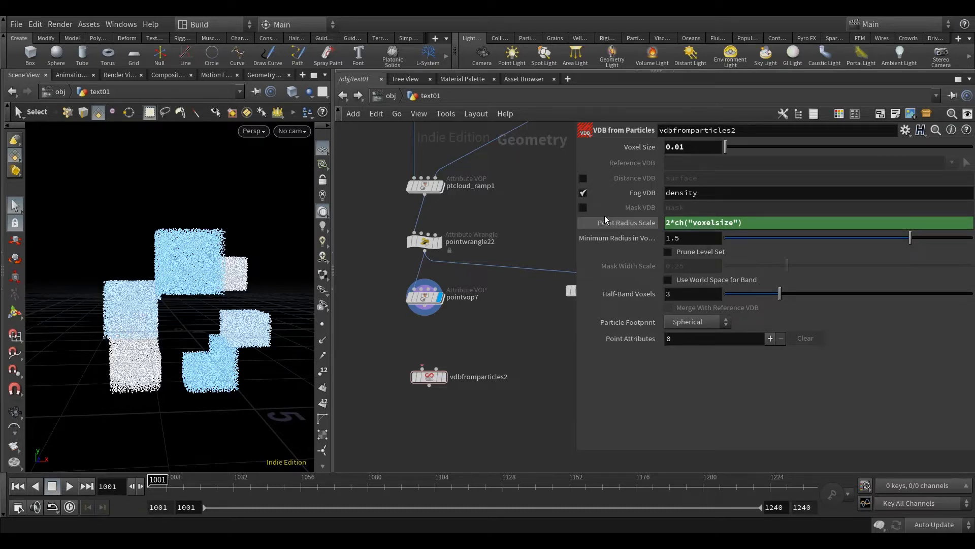
Disable the Fog VDB output and add one Point Attributes entry to vdbfromparticles2
left_click(583, 193)
mouse_move(543, 325)
middle_mouse_down()
mouse_move(532, 337)
mouse_move(540, 319)
middle_mouse_up()
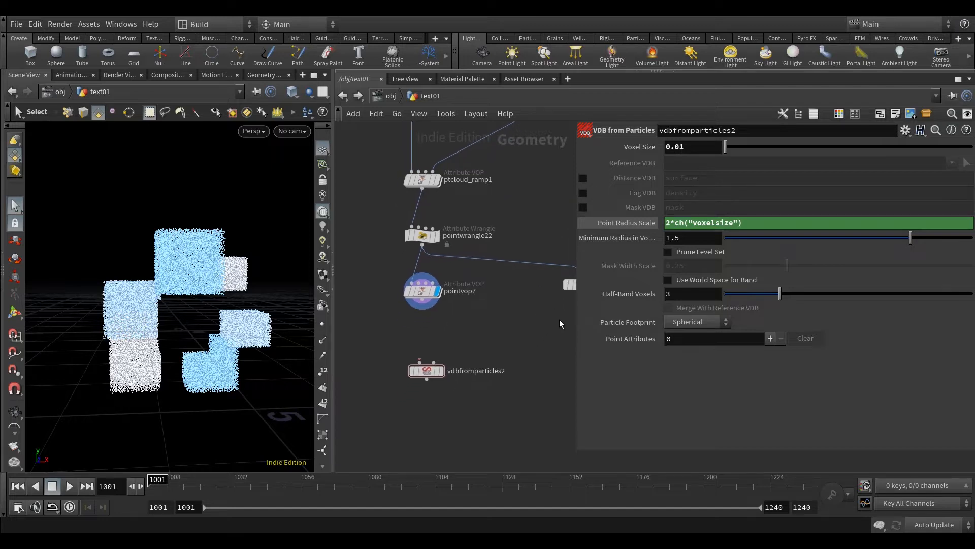
left_click(771, 338)
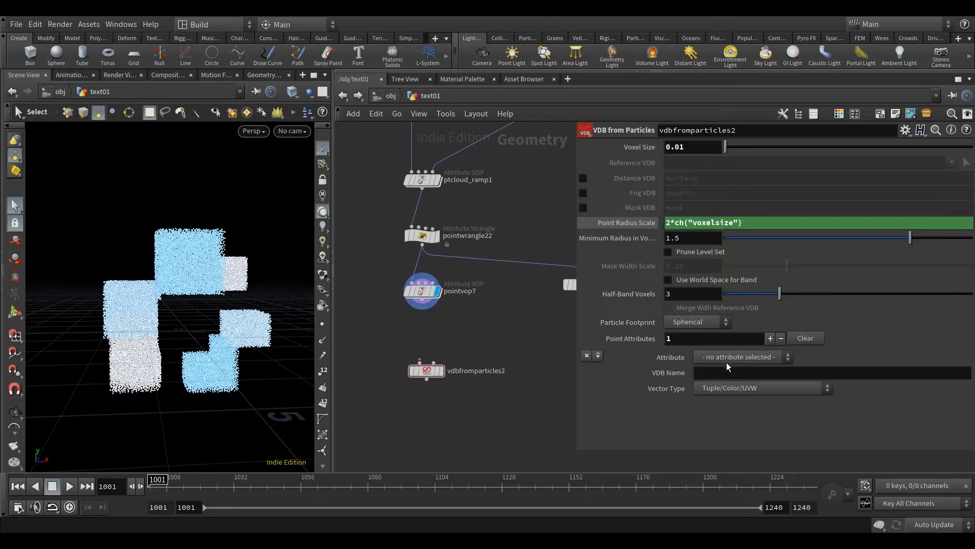
left_click(727, 358)
Feed pointvop7 into vdbfromparticles2, display it, and transfer the density attribute with the VDB name density
left_click_drag(422, 307, 422, 349)
left_click(434, 349)
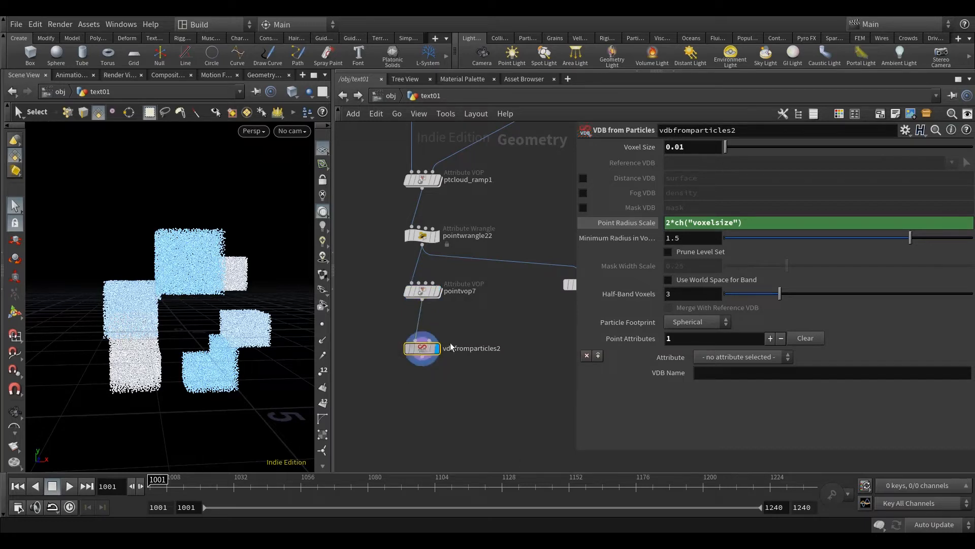
left_click(754, 357)
left_click(724, 417)
left_click(742, 374)
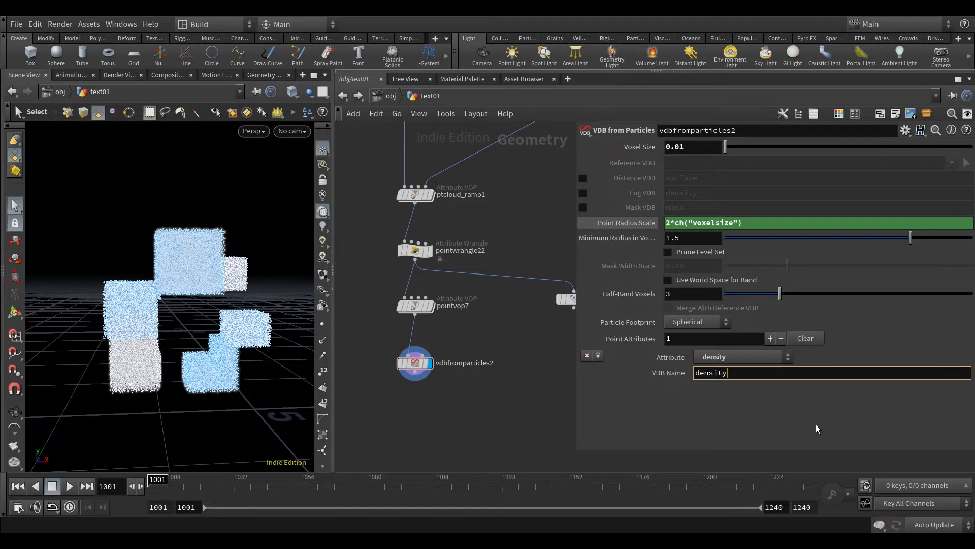
key("Return")
middle_click_drag(496, 363, 478, 319)
left_click(430, 337)
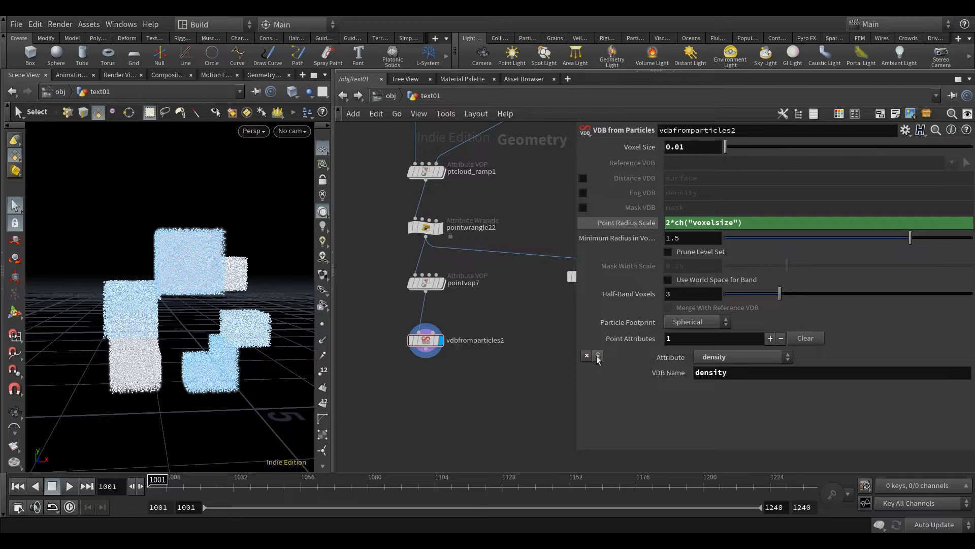
Set the newly inserted point attribute entry to Cd with the VDB name Cd and save the scene
left_click(736, 356)
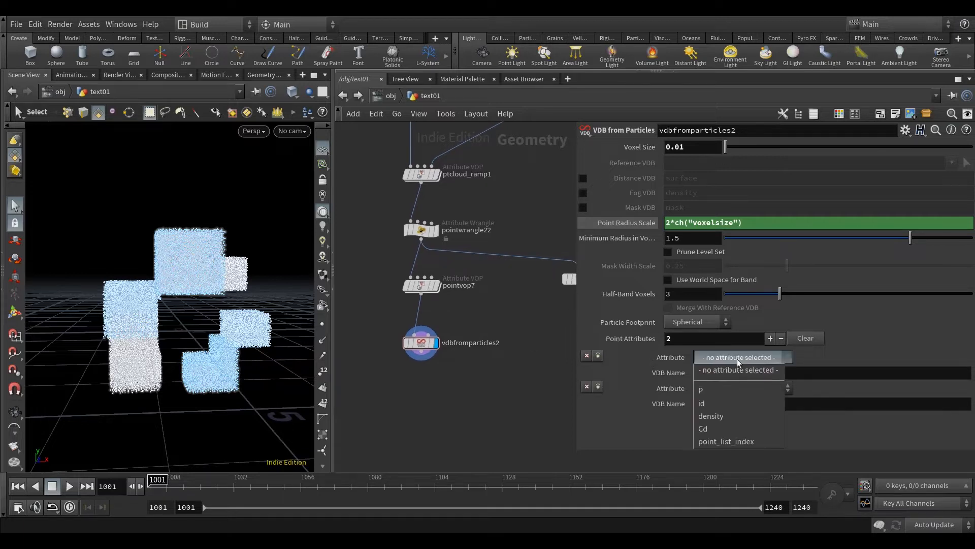
left_click(729, 427)
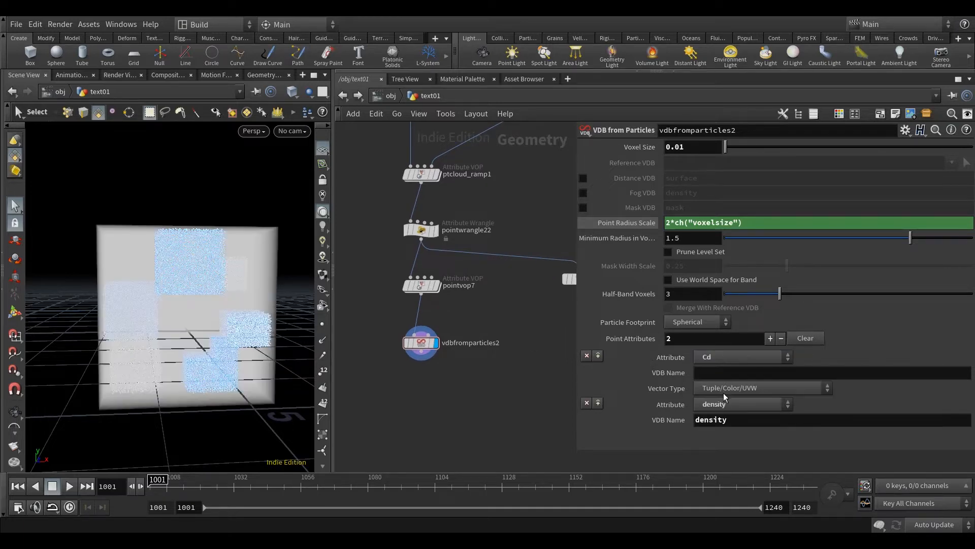
middle_click_drag(466, 394, 471, 401)
left_click(711, 373)
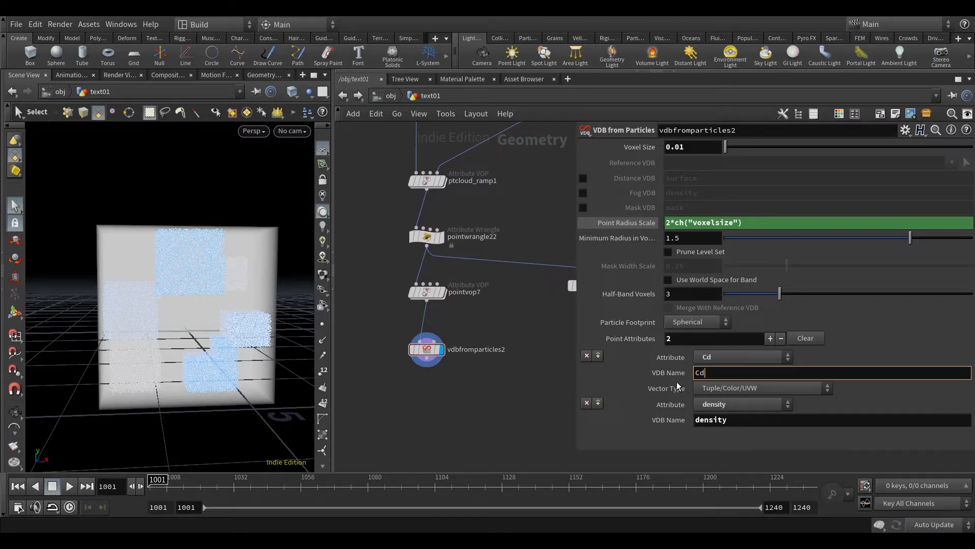
middle_click_drag(461, 404, 451, 406)
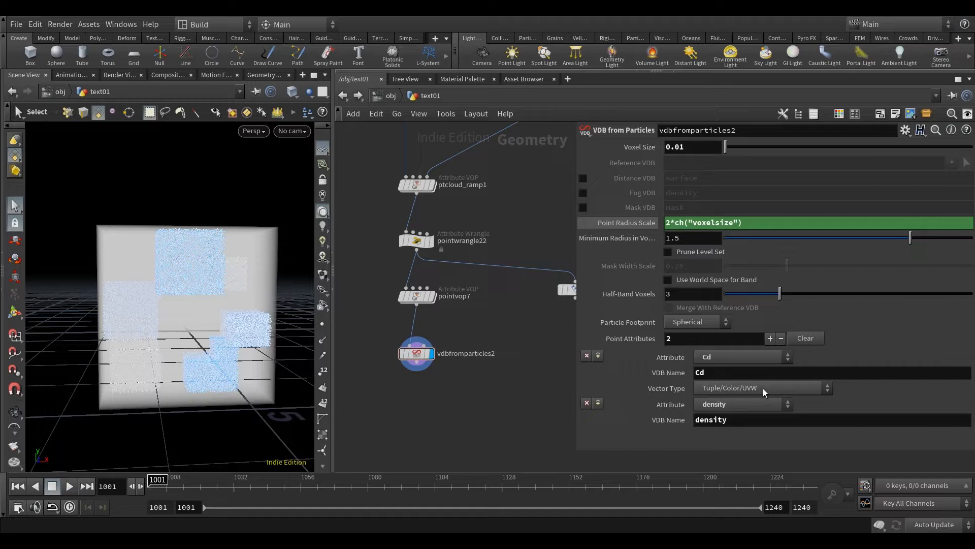
left_click(418, 354)
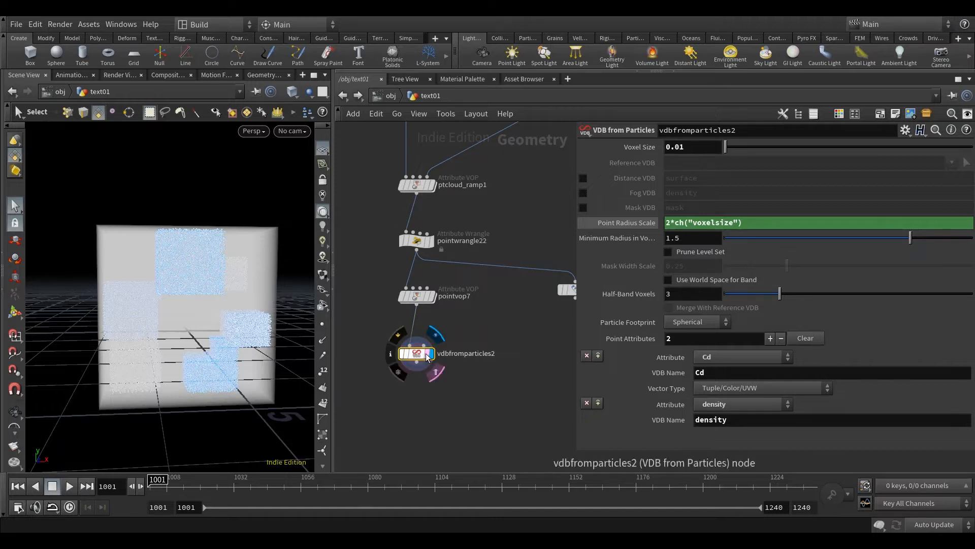
key("ctrl+s")
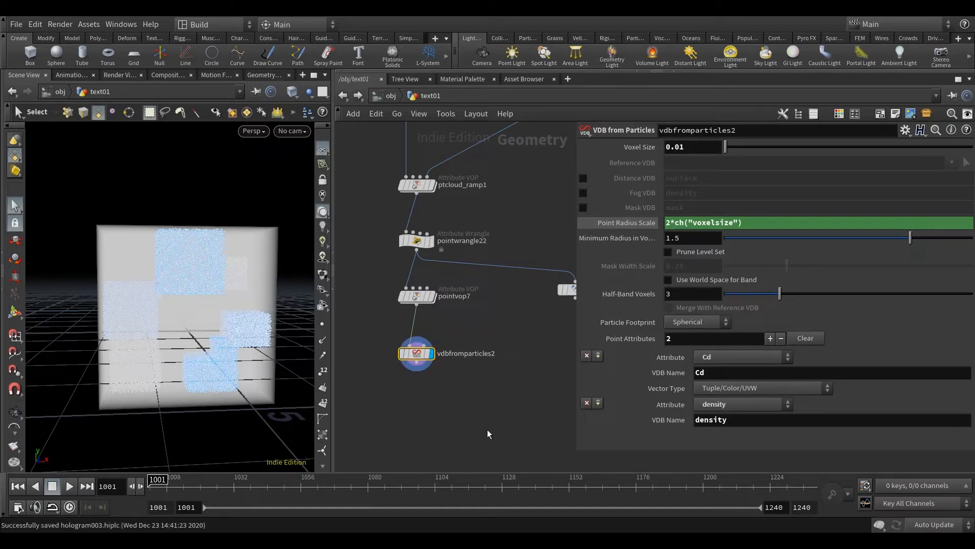
Add a Volume Visualization node, feed vdbfromparticles2 into it, and display it
middle_click_drag(486, 428, 459, 384)
key("Tab")
type("vo")
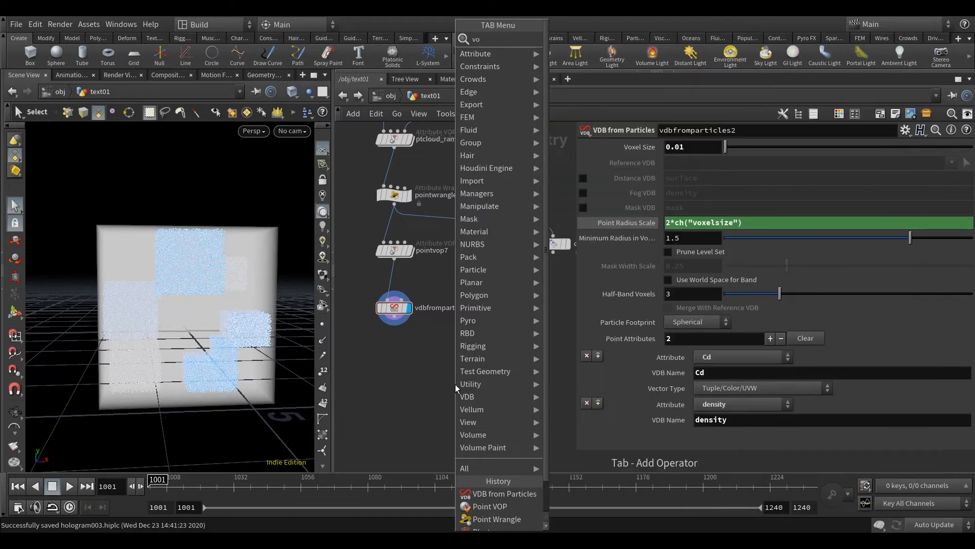
type("lumevis")
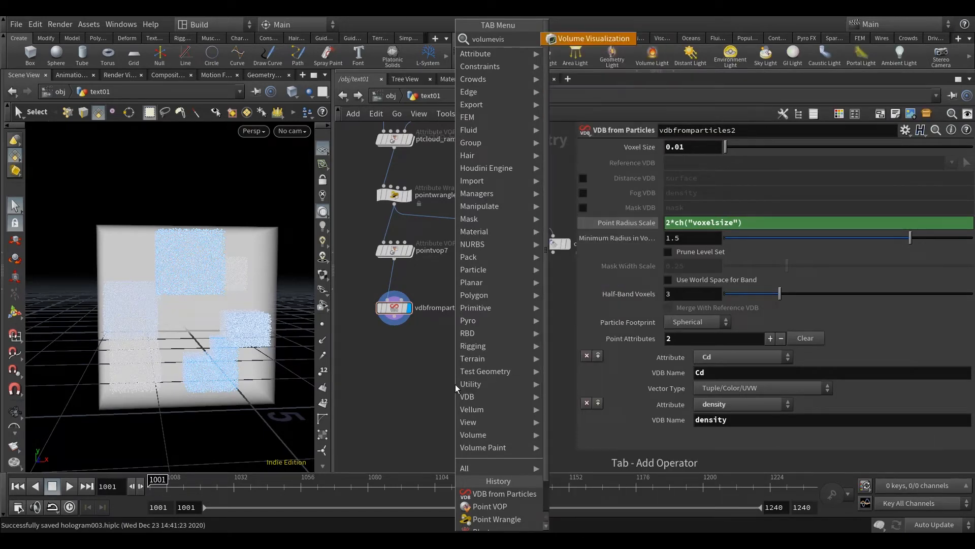
left_click(613, 40)
left_click(470, 353)
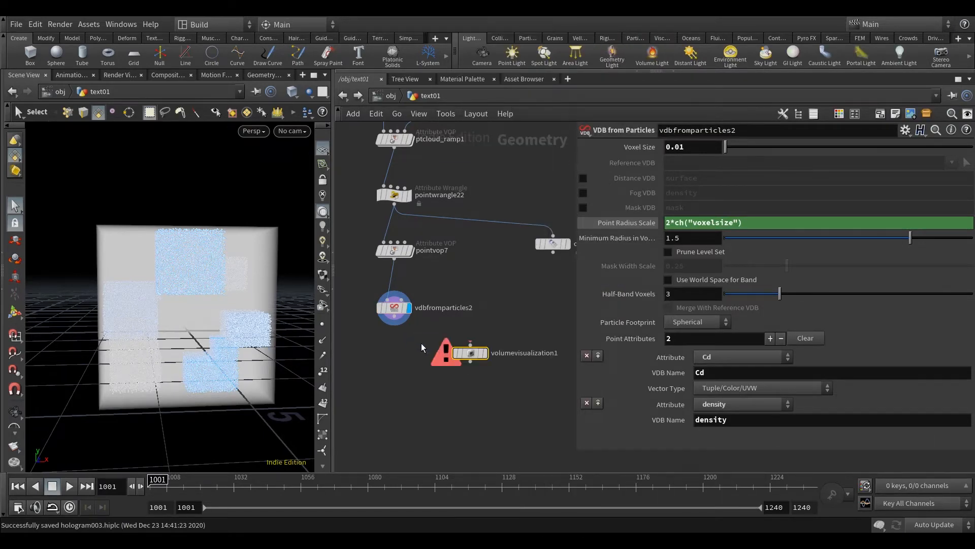
left_click(394, 323)
left_click(470, 344)
left_click(486, 352)
middle_click_drag(496, 322, 487, 303)
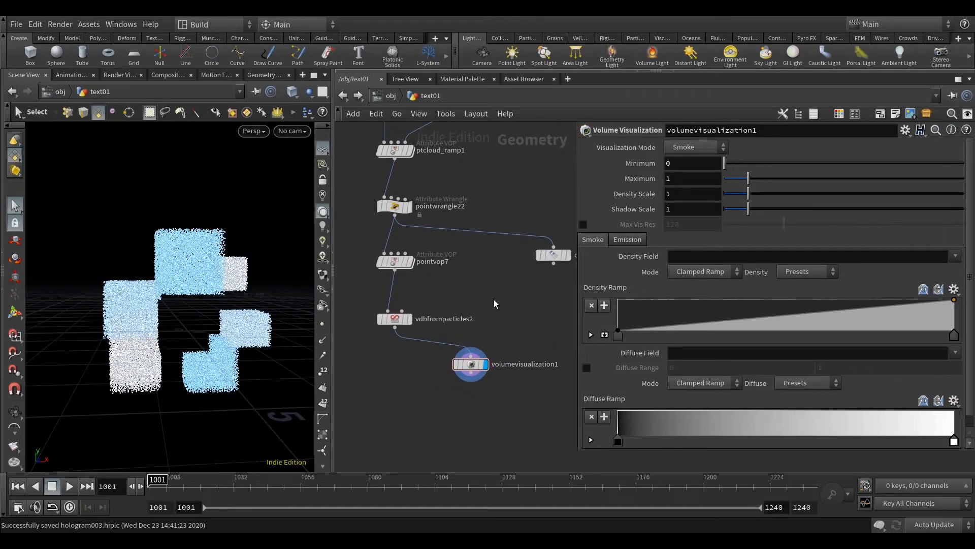
Set volumevisualization1's Density Field to density and its Diffuse Field to Cd
middle_click(398, 319)
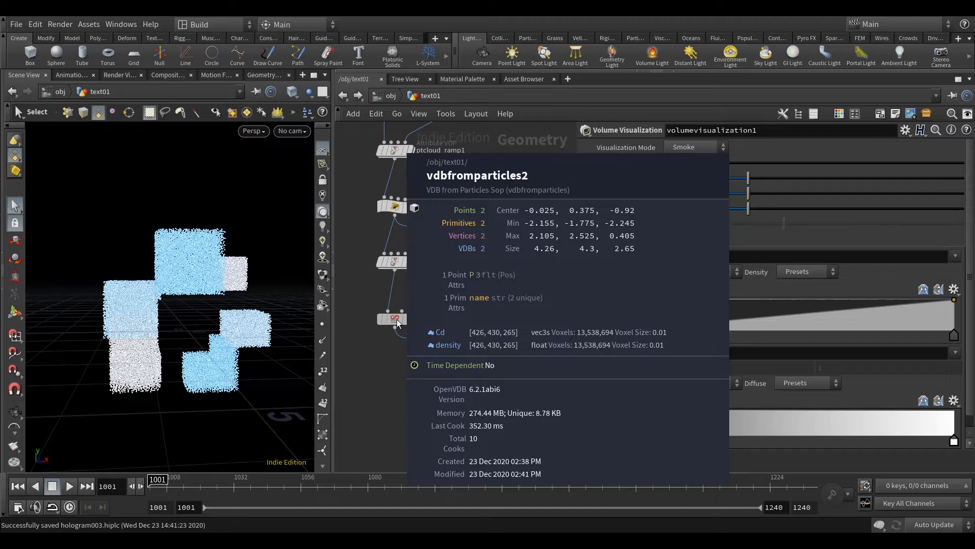
left_click(954, 256)
left_click(936, 272)
mouse_move(511, 293)
middle_mouse_down()
mouse_move(497, 297)
mouse_move(495, 326)
mouse_move(499, 308)
middle_mouse_up()
left_click(695, 356)
type("Cd")
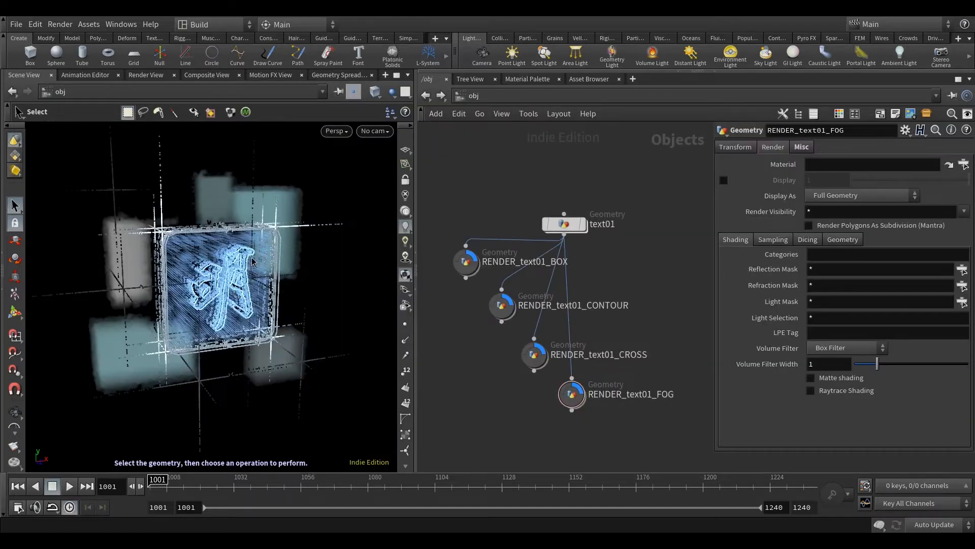
Examine the combined box, contour, cross and fog volumes of the hologram from several angles
key("Escape")
left_click_drag(296, 317, 168, 223)
key("s")
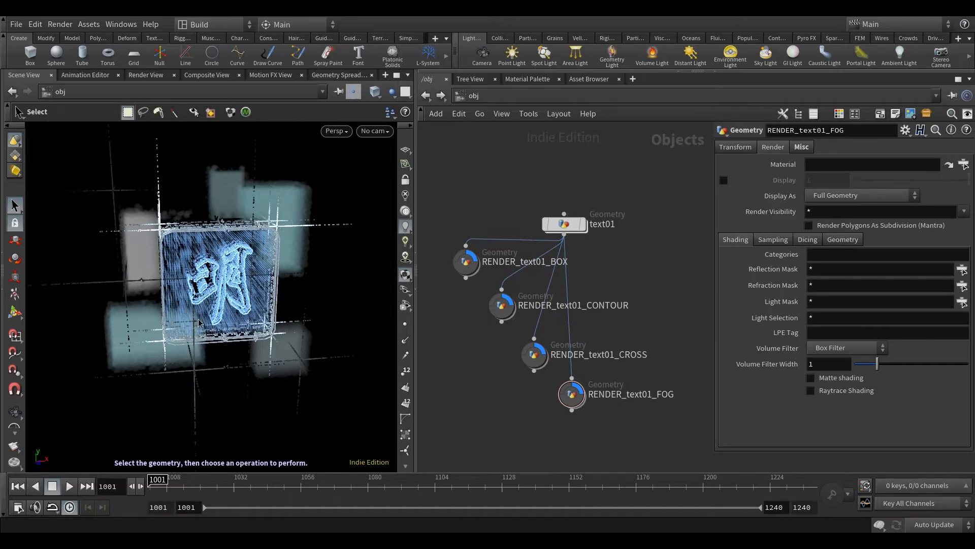
key("Escape")
left_click_drag(237, 327, 238, 323)
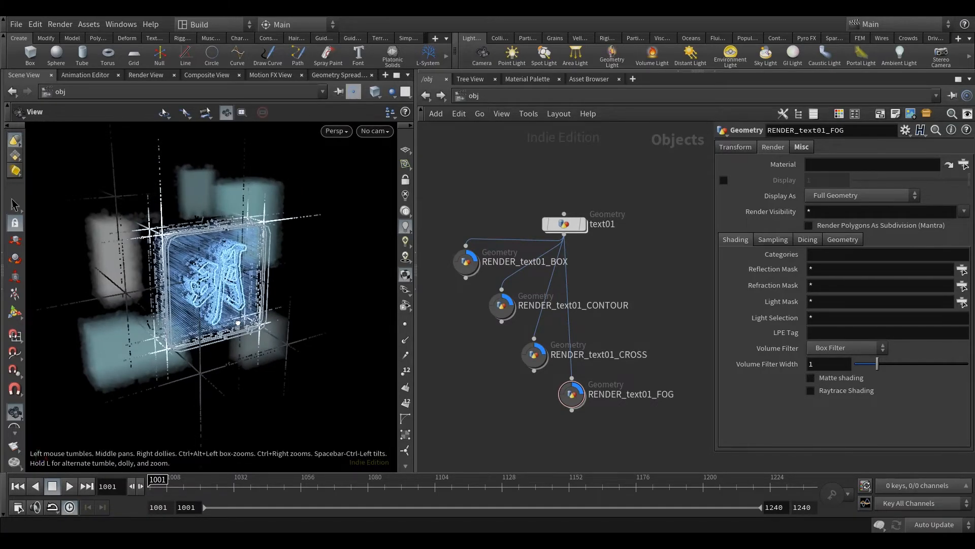
key("s")
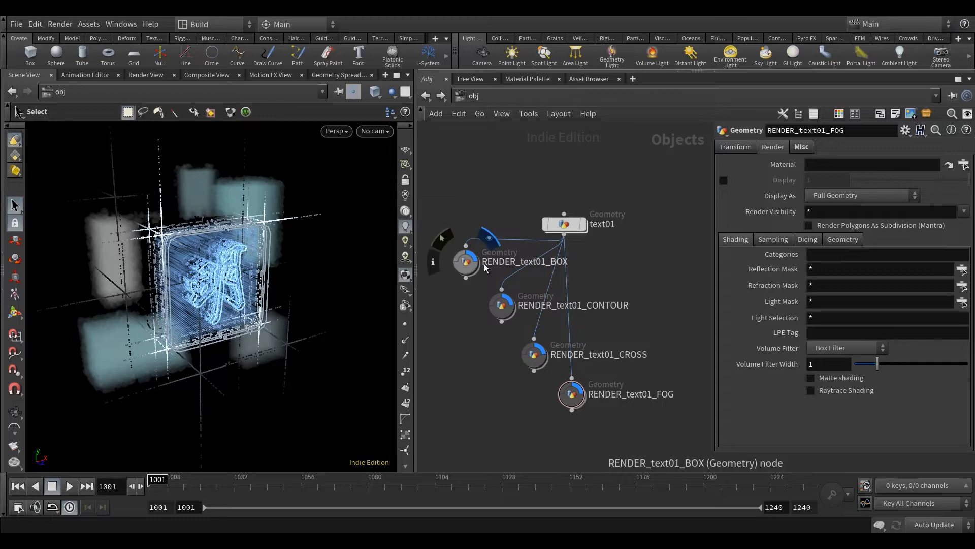
left_click_drag(279, 339, 245, 343, "alt")
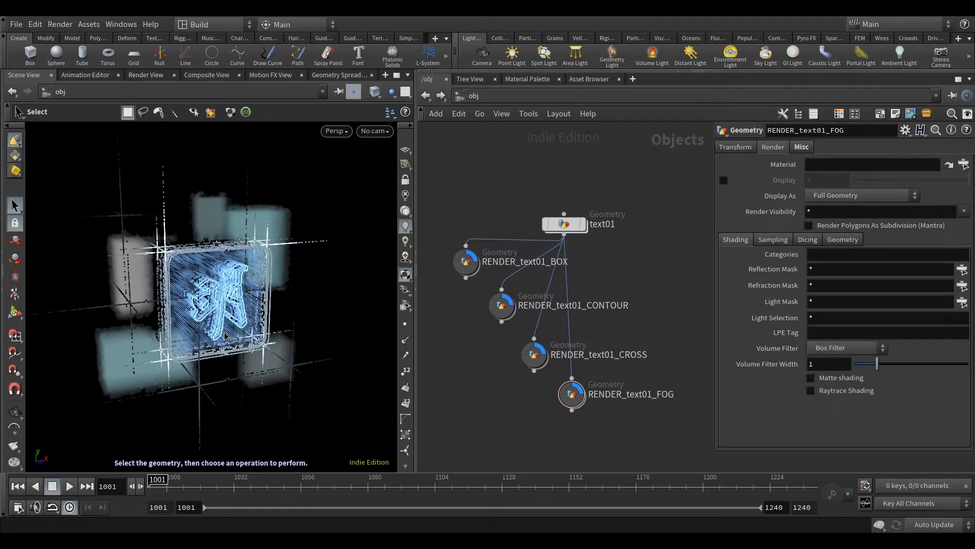
left_click_drag(333, 331, 326, 331, "alt")
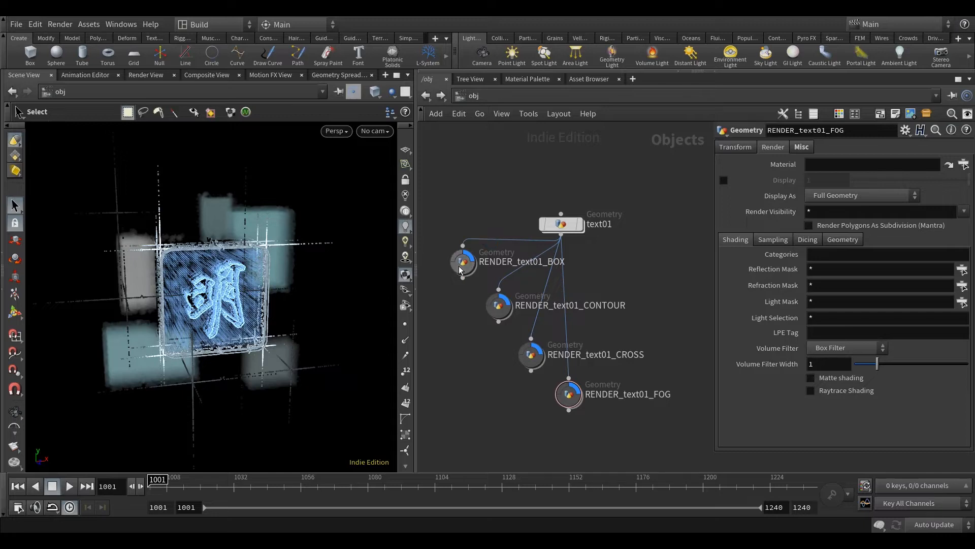
Show the render parameters of the RENDER_text01_BOX object
left_click(492, 265)
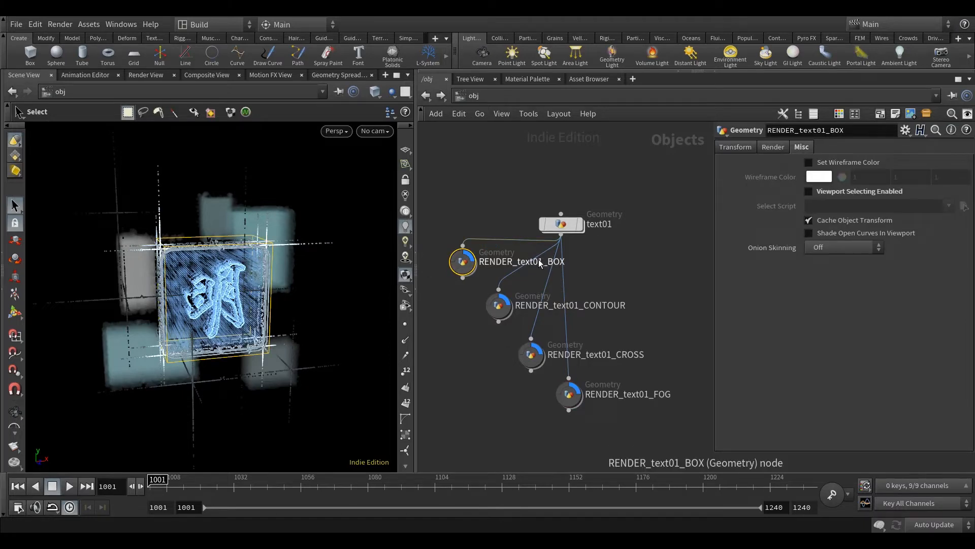
left_click(774, 148)
middle_click_drag(602, 173, 592, 173)
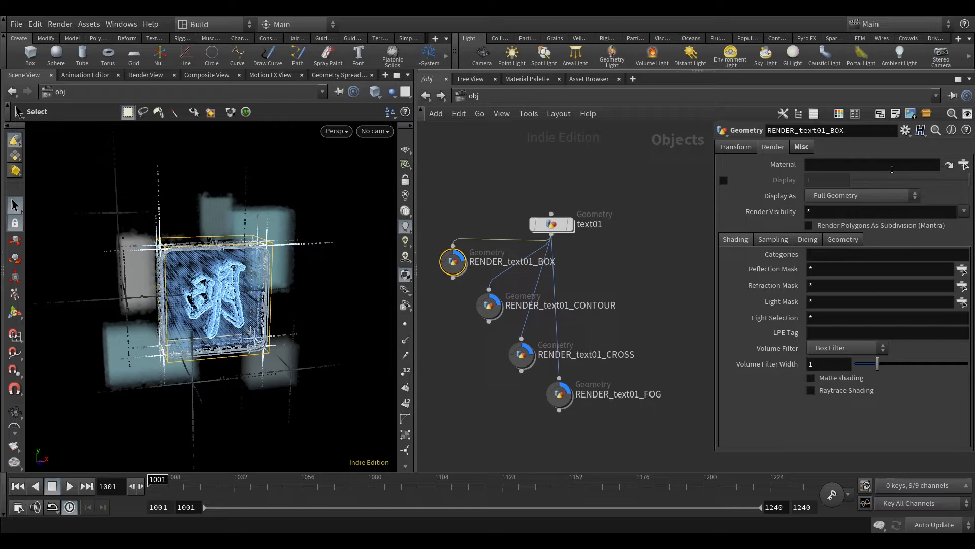
Go to the shop network and add a Volume Cloud shader
left_click(480, 95)
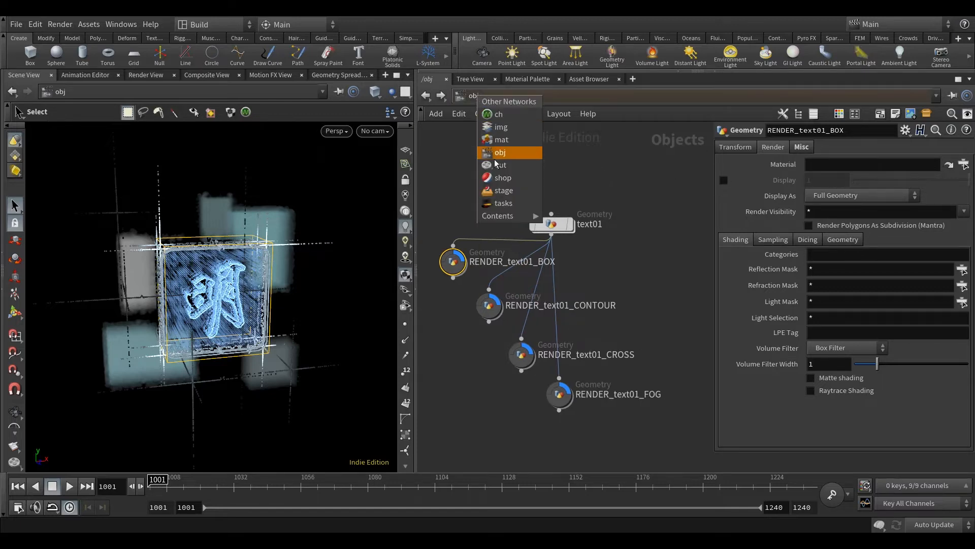
left_click(498, 172)
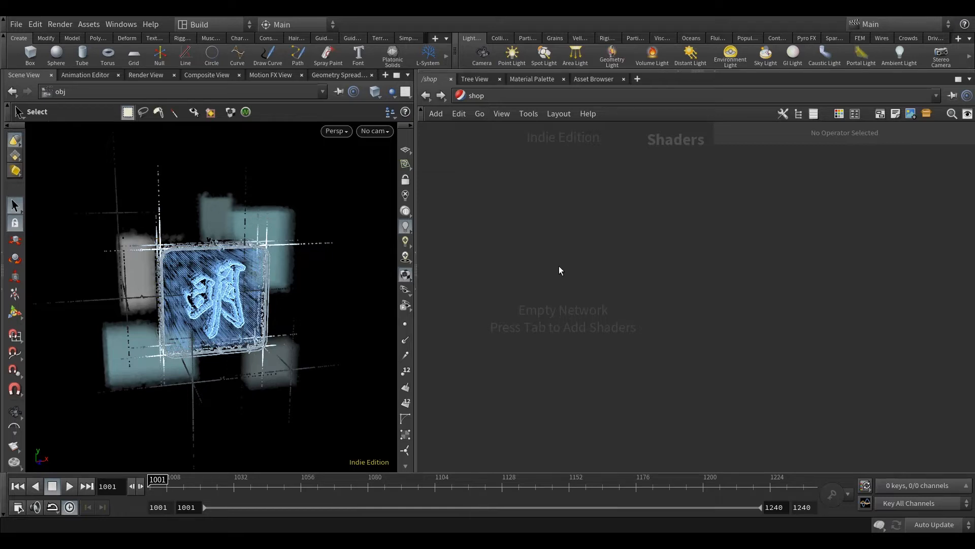
key("Tab")
type("volum")
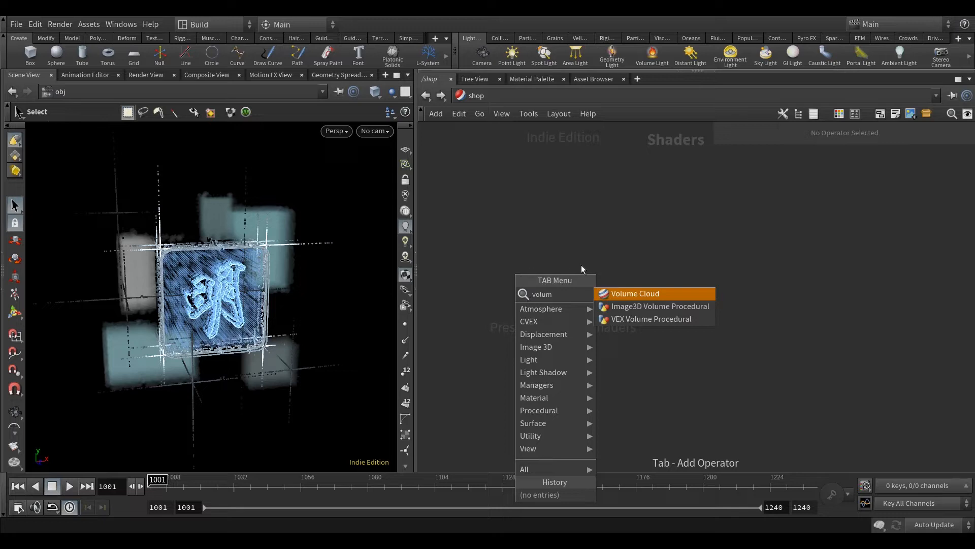
left_click(623, 294)
left_click(538, 249)
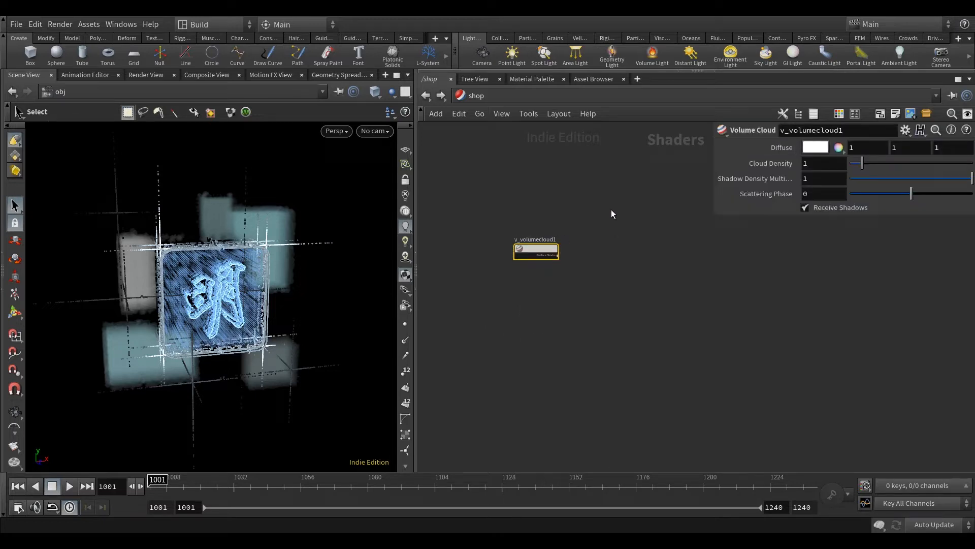
middle_click_drag(598, 220, 604, 221)
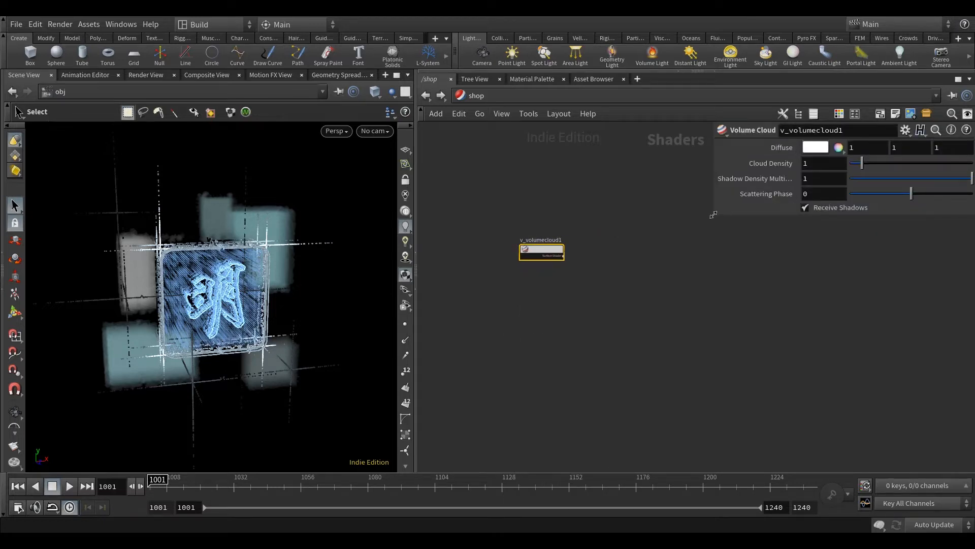
Set the Volume Cloud shader's Diffuse color to 0.458, 1.03, 2
left_click_drag(714, 215, 643, 214)
left_click(744, 148)
left_click_drag(751, 234, 678, 209)
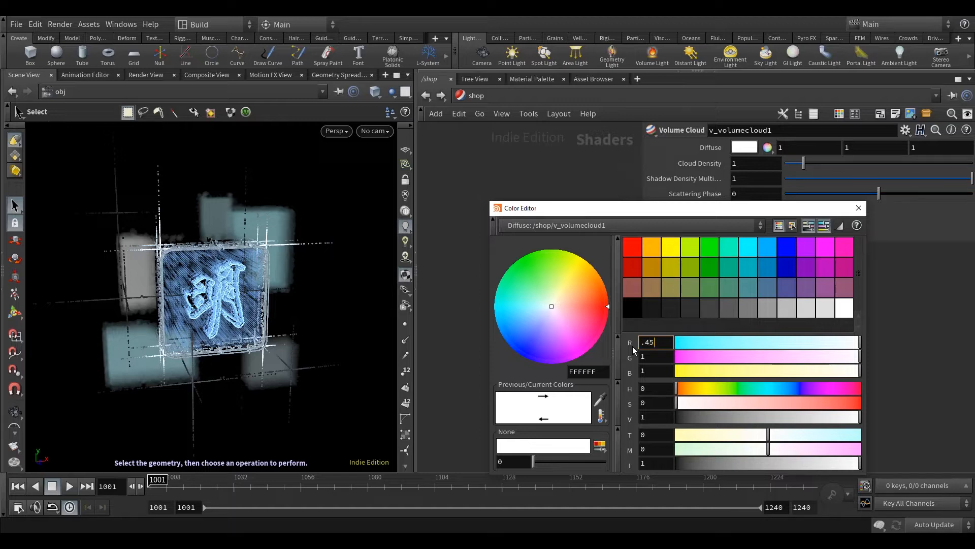
left_click(657, 356)
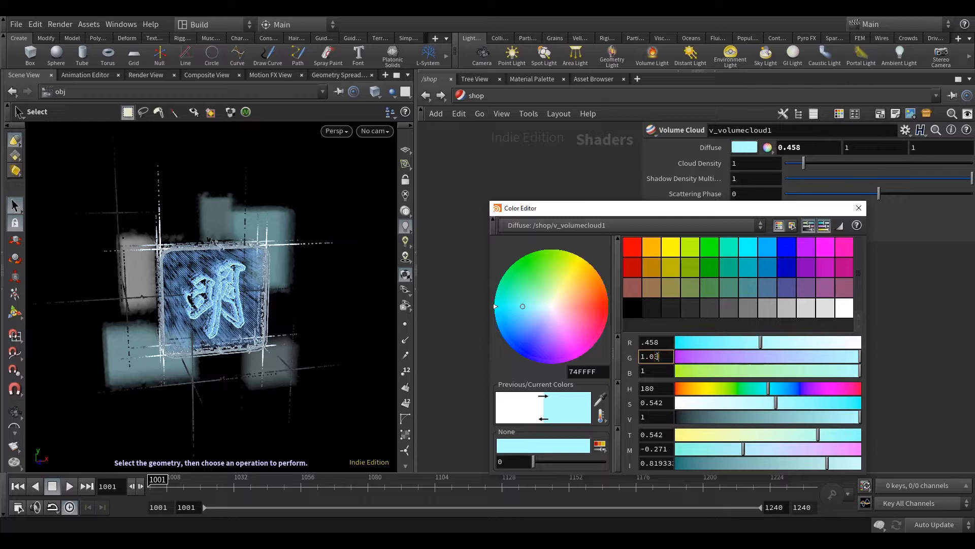
left_click_drag(653, 374, 628, 378)
type("2")
left_click(894, 349)
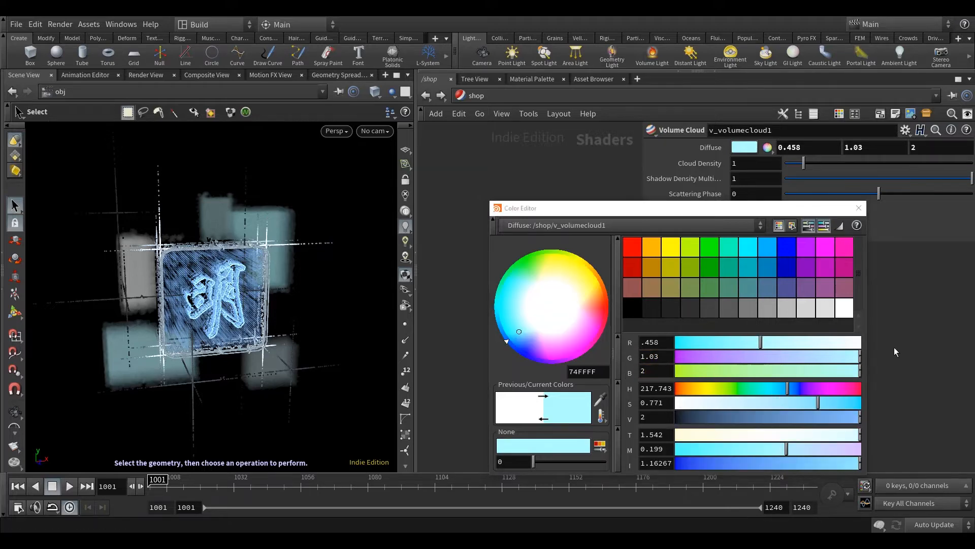
left_click(858, 208)
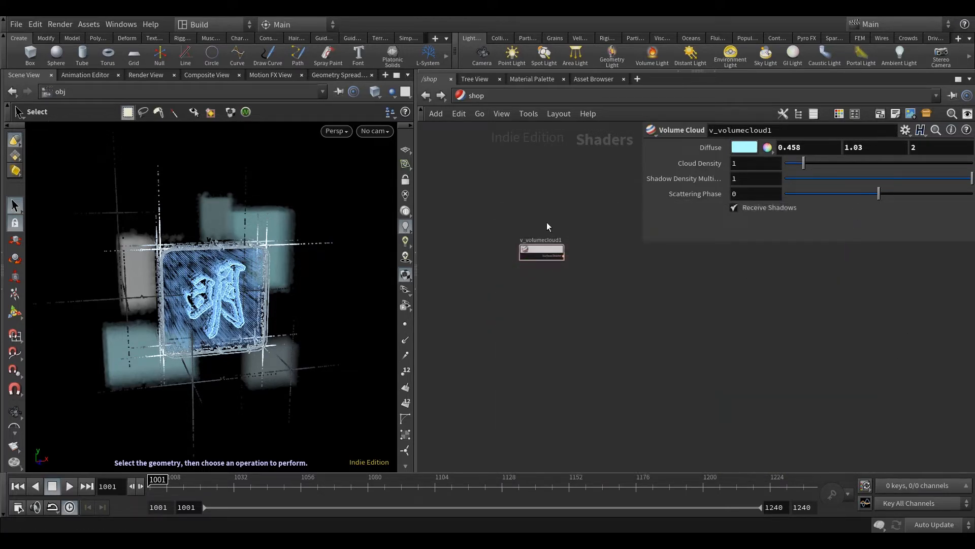
Set the Volume Cloud shader's Cloud Density to 10
middle_click_drag(540, 221, 539, 232)
left_click_drag(339, 313, 360, 316, "alt")
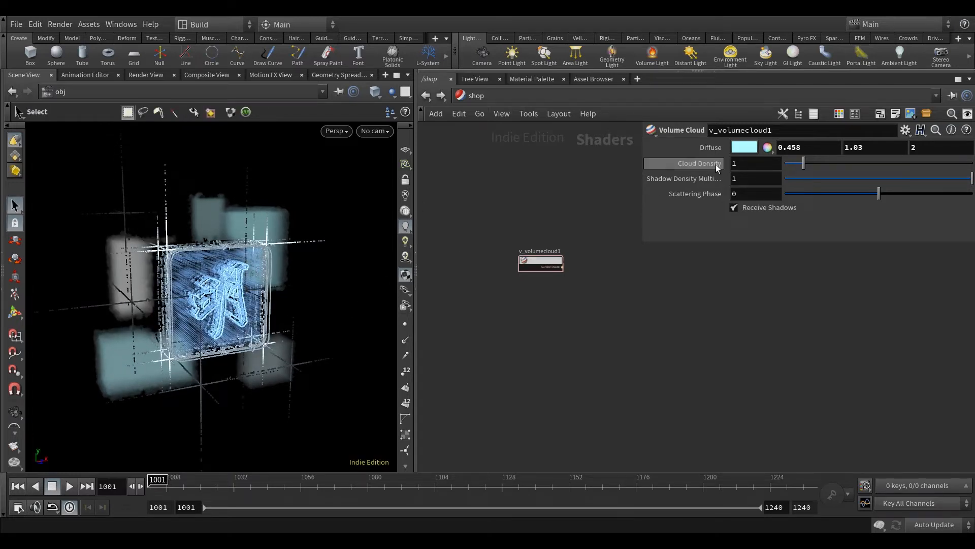
left_click(760, 163)
type("10")
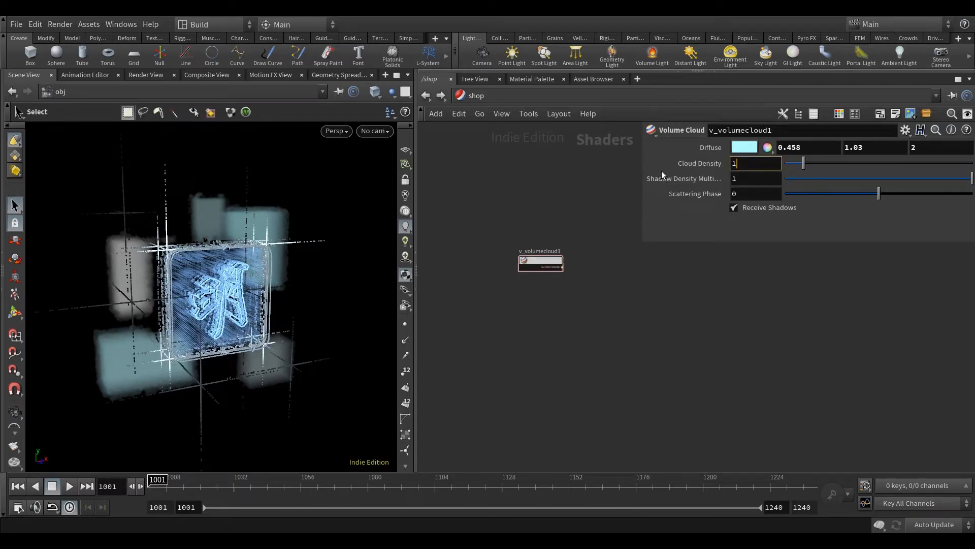
key("Return")
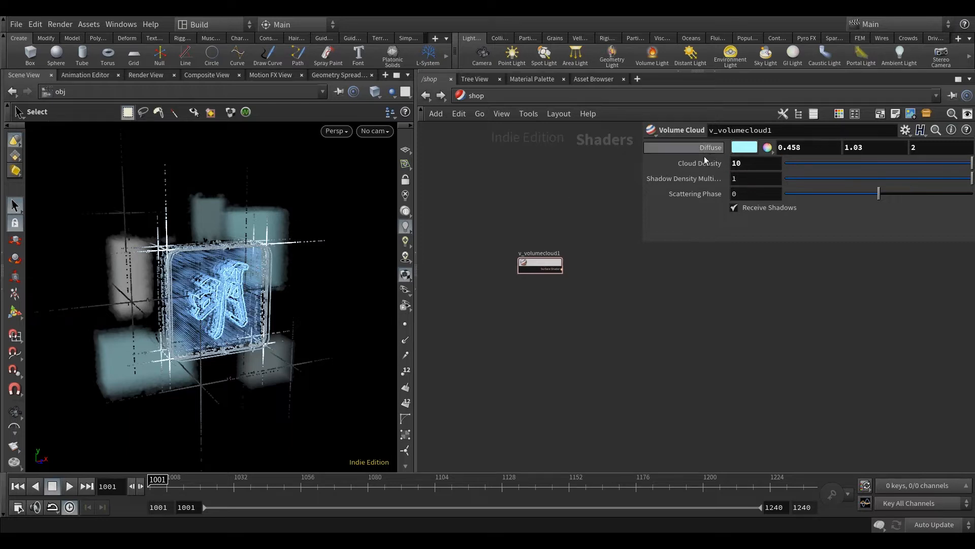
Rename the Volume Cloud shader as vol_text_BOX
scroll(550, 233, "up", 5)
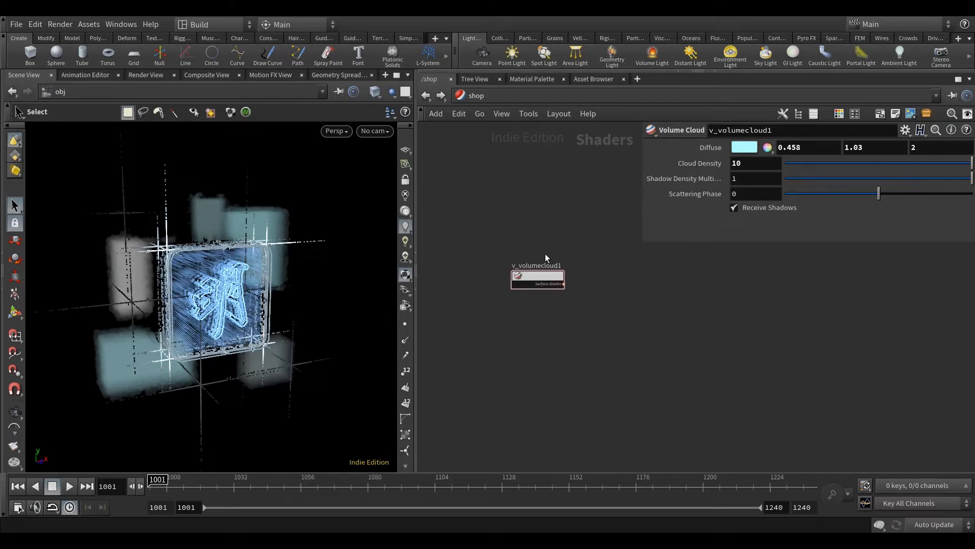
key("F2")
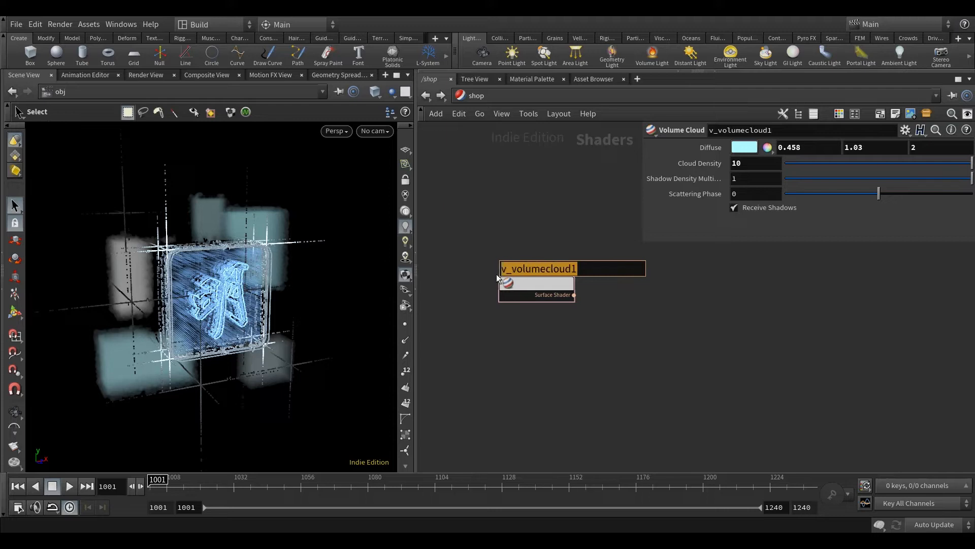
type("vol_text_")
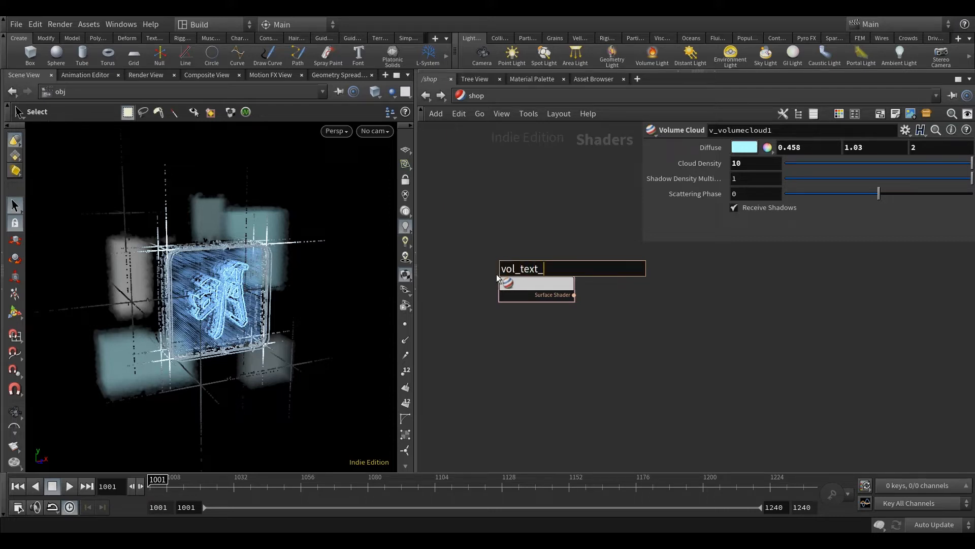
type("BOX")
key("Return")
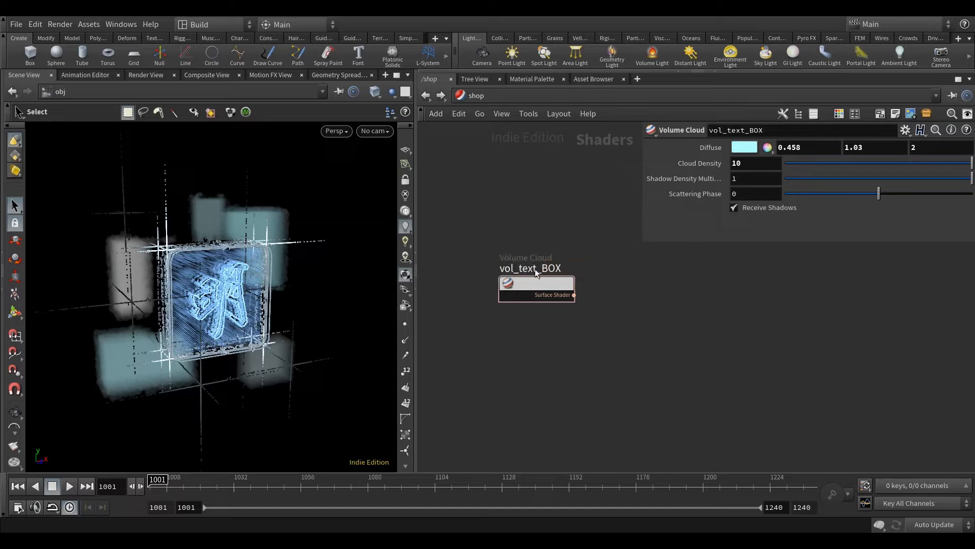
Return to the object network and set RENDER_text01_BOX's Material to ../../shop/vol_text_BOX
key("u")
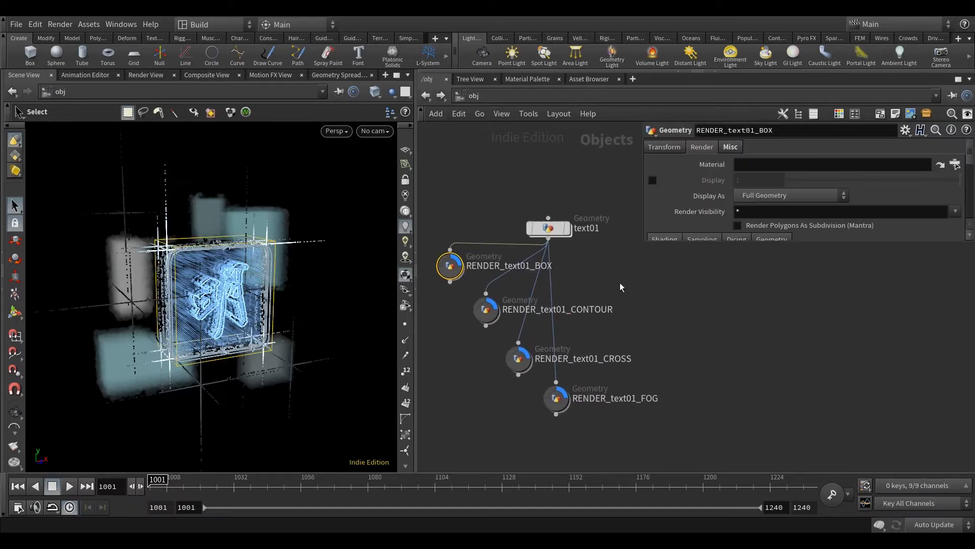
left_click(784, 167)
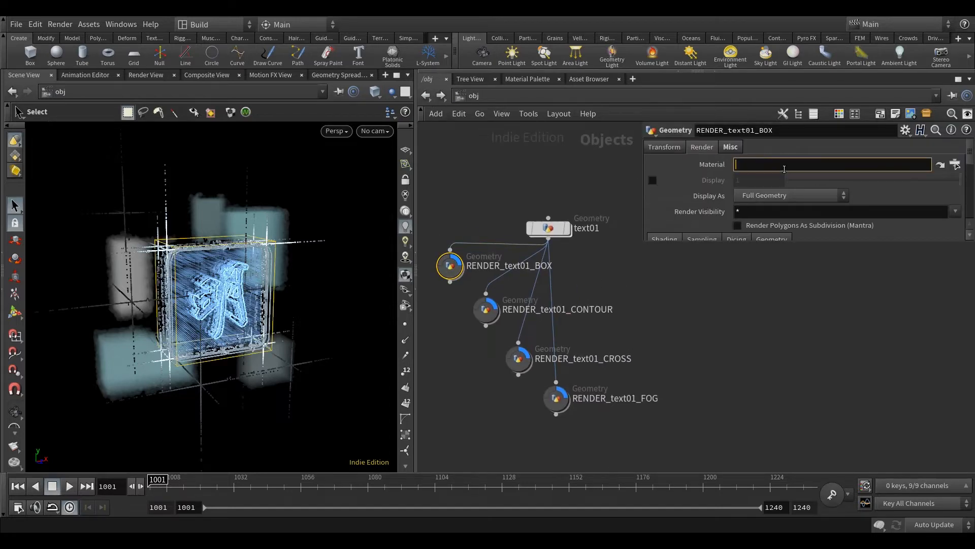
type("../../")
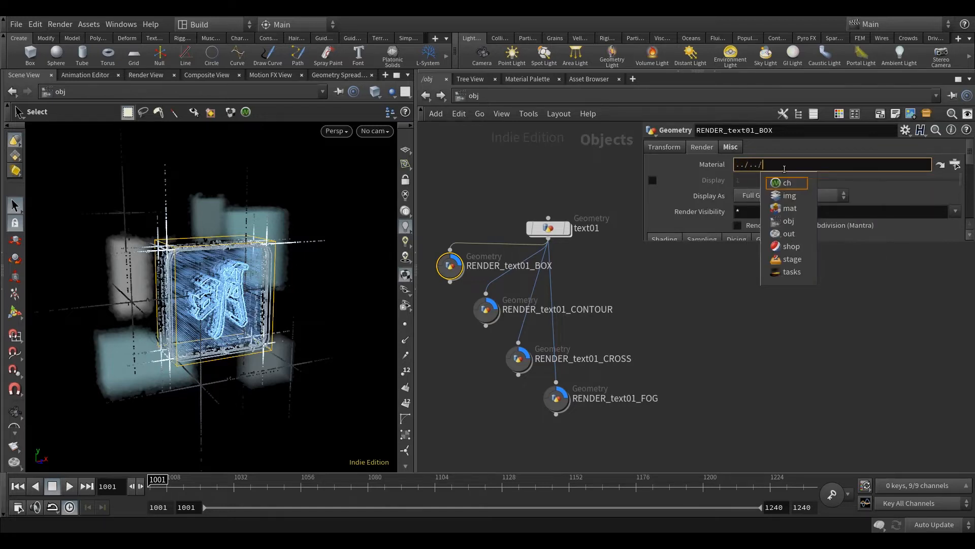
type("shop/")
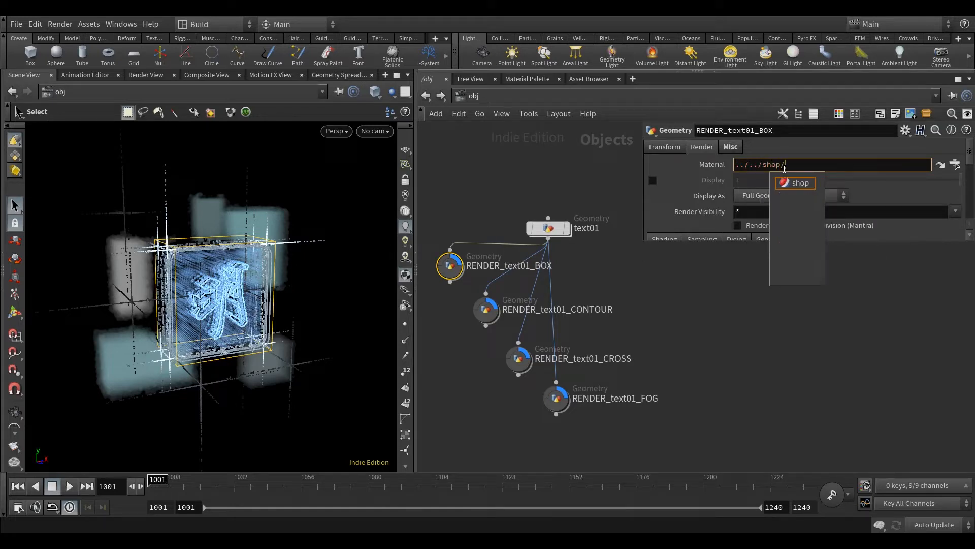
type("vol_text_BOX")
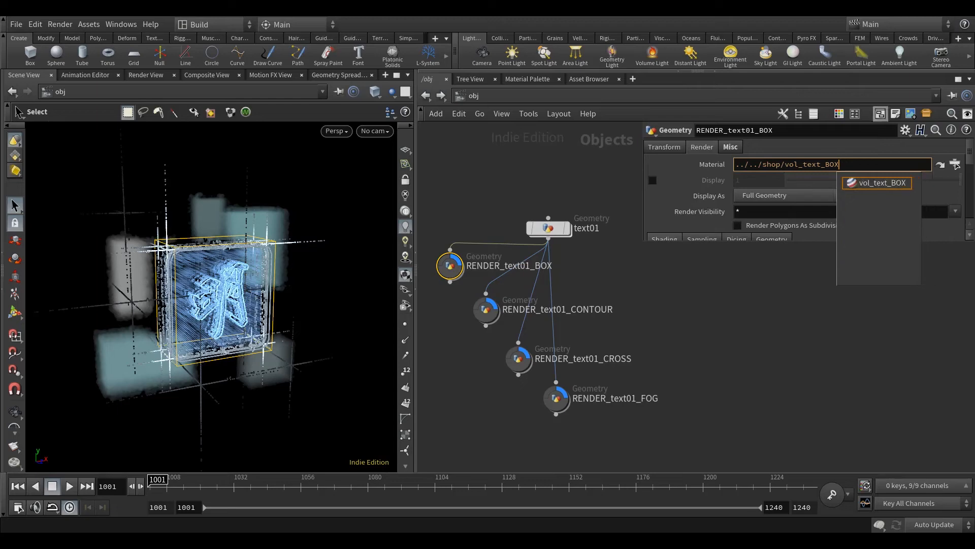
left_click(865, 251)
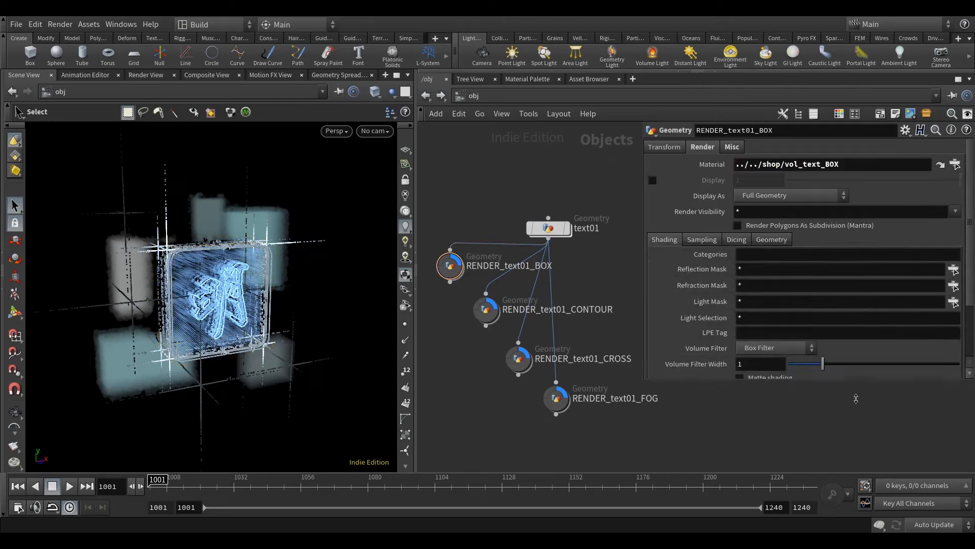
Review RENDER_text01_BOX's Sampling and Shading render settings, and check which parts the RENDER_text01_CONTOUR and RENDER_text01_CROSS objects cover
key("Escape")
left_click_drag(293, 338, 261, 335)
key("s")
left_click(702, 239)
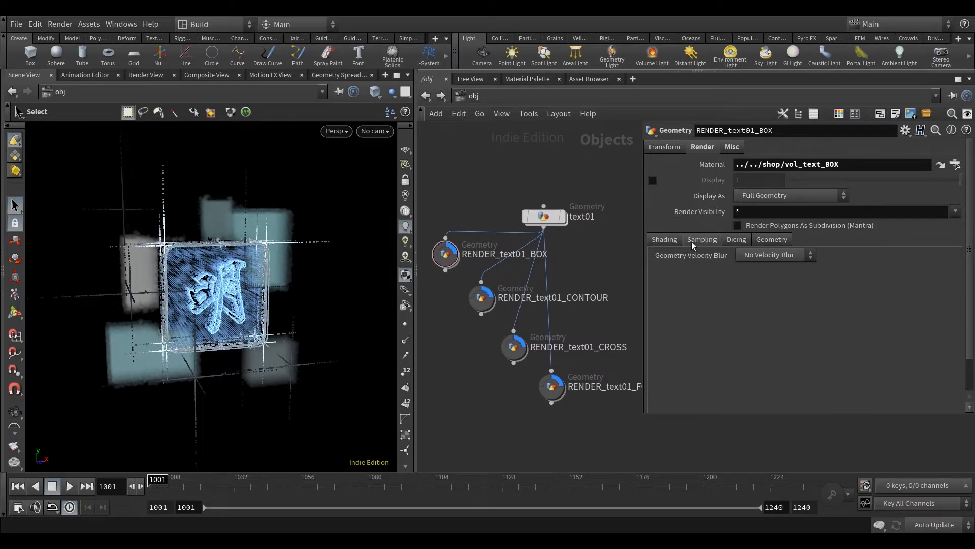
left_click(664, 239)
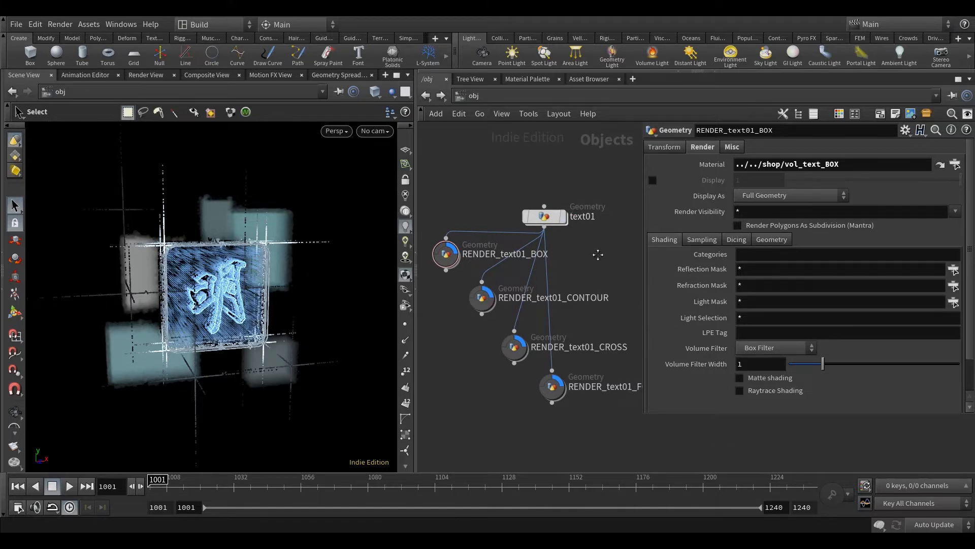
middle_click_drag(596, 255, 591, 244)
left_click(477, 287)
middle_click_drag(548, 304, 530, 291)
left_click(489, 324)
middle_click_drag(585, 262, 603, 267)
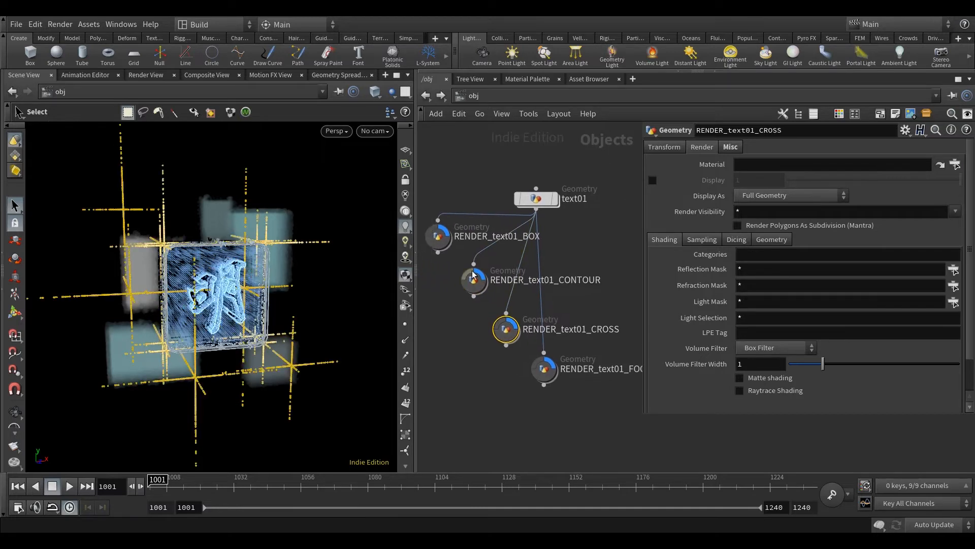
left_click(483, 348)
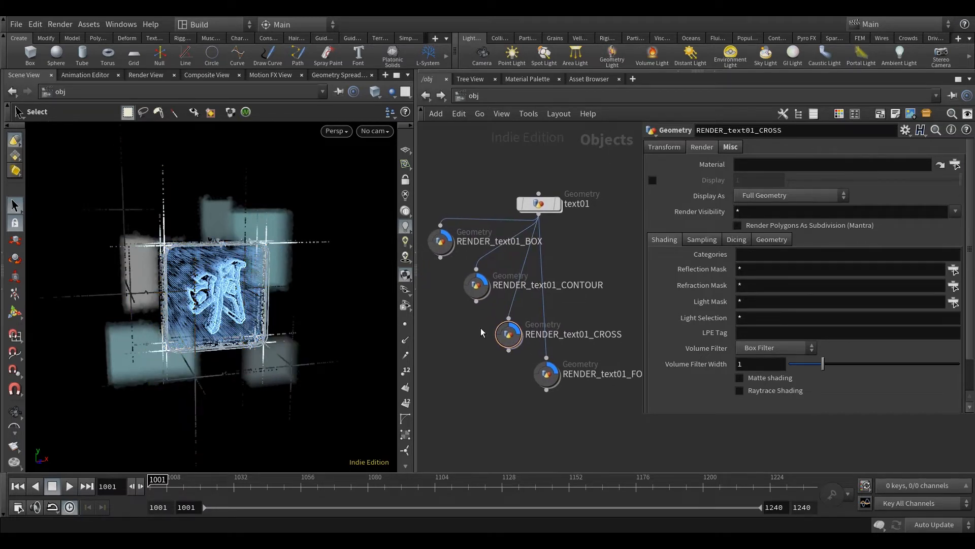
mouse_move(478, 290)
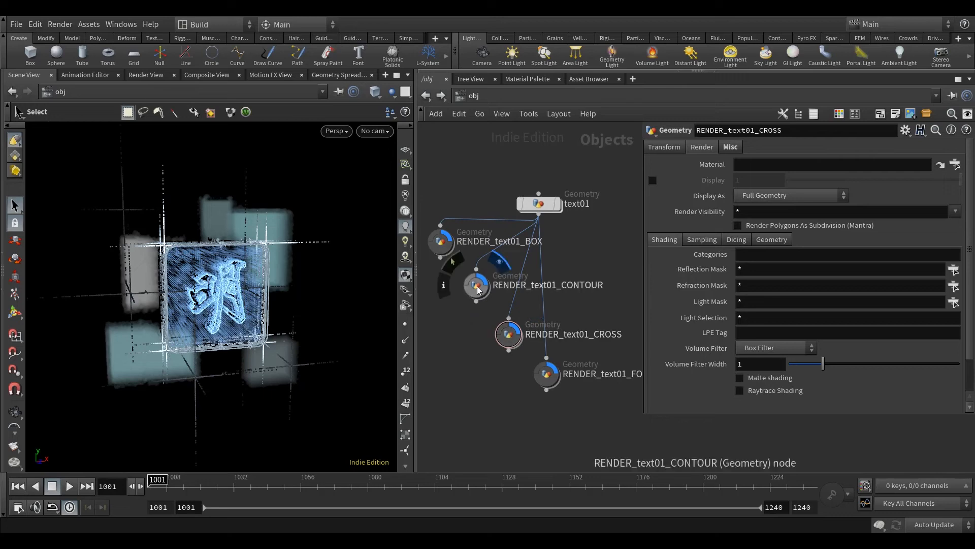
Add a Constant material from the Material Palette to the mat network
left_click(470, 100)
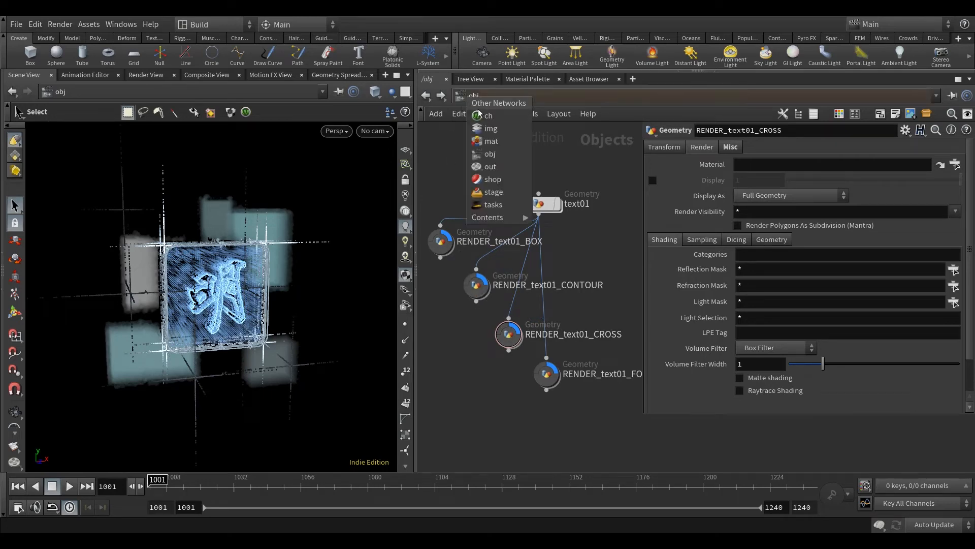
left_click(485, 143)
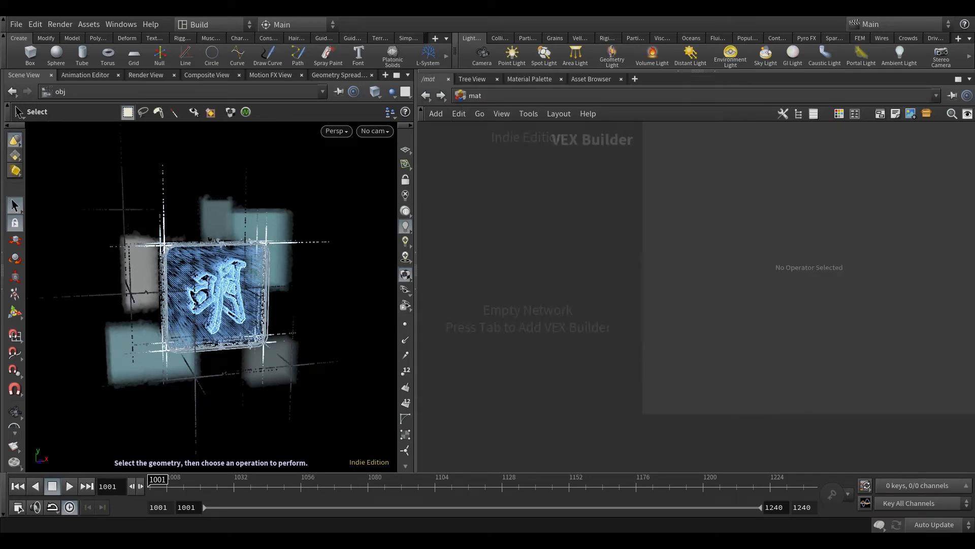
left_click(114, 25)
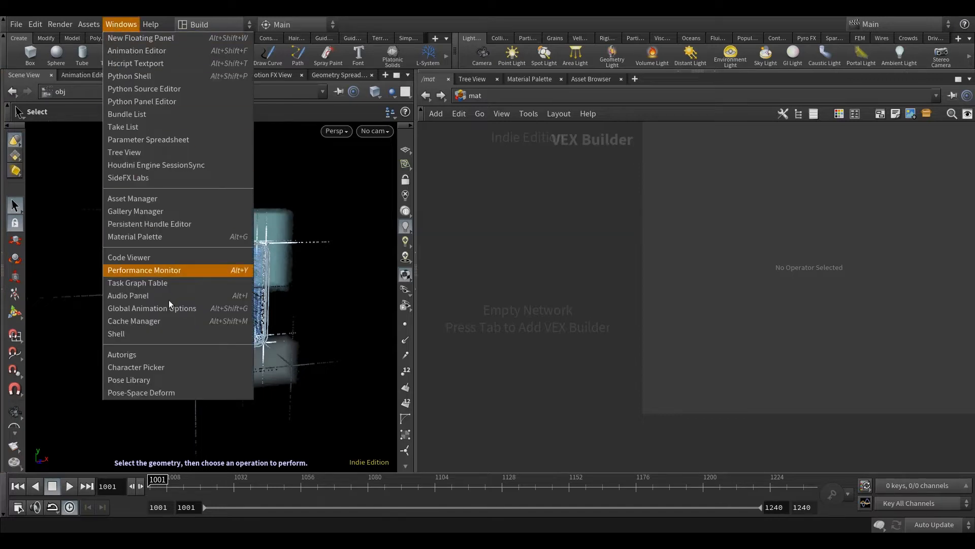
left_click(162, 237)
scroll(99, 305, "down", 15)
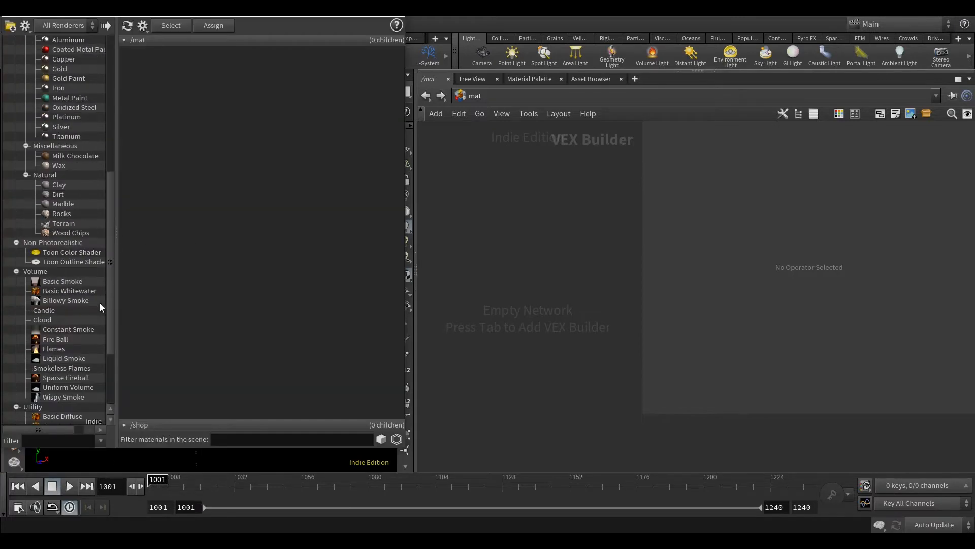
left_click_drag(98, 326, 481, 280)
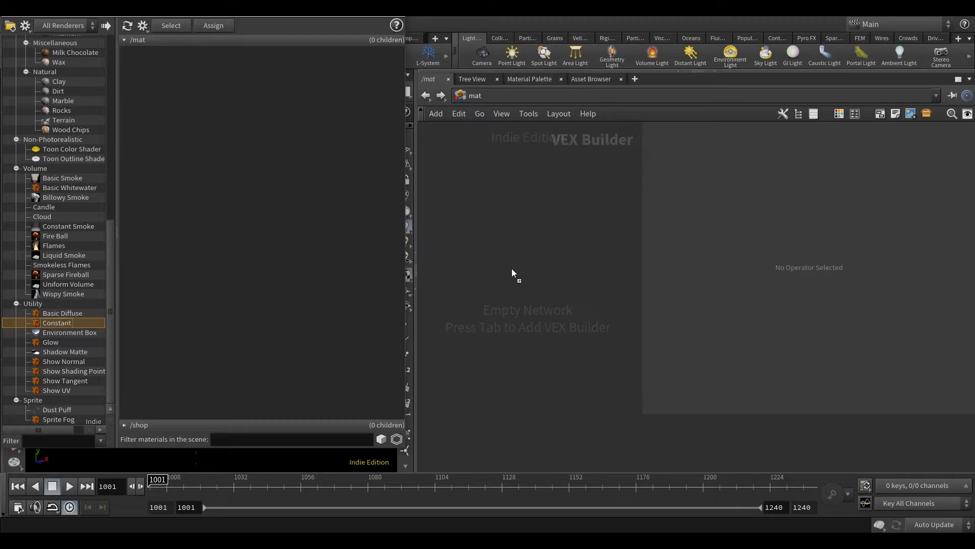
left_click_drag(526, 227, 528, 228)
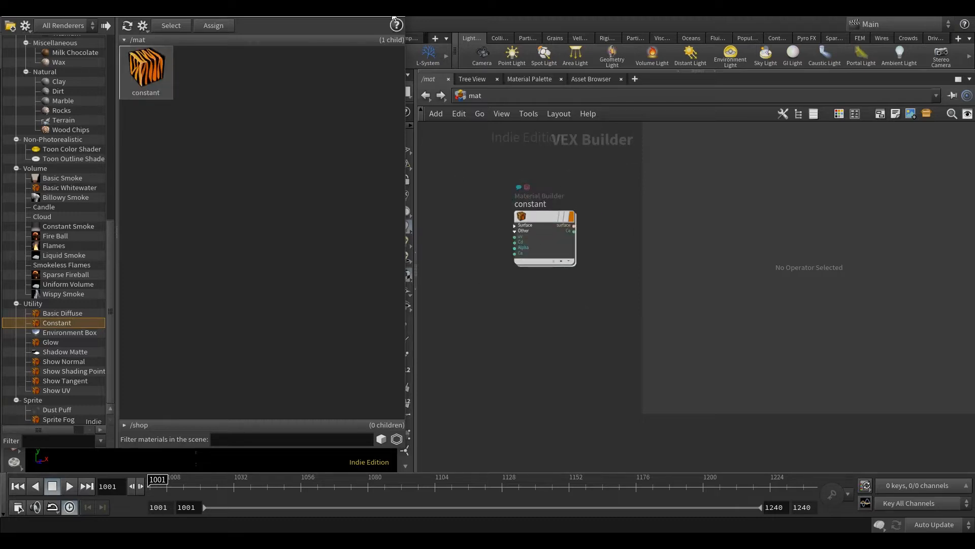
left_click(395, 10)
Rename the Constant material as pt_constant
left_click(544, 216)
middle_click_drag(574, 177, 550, 202)
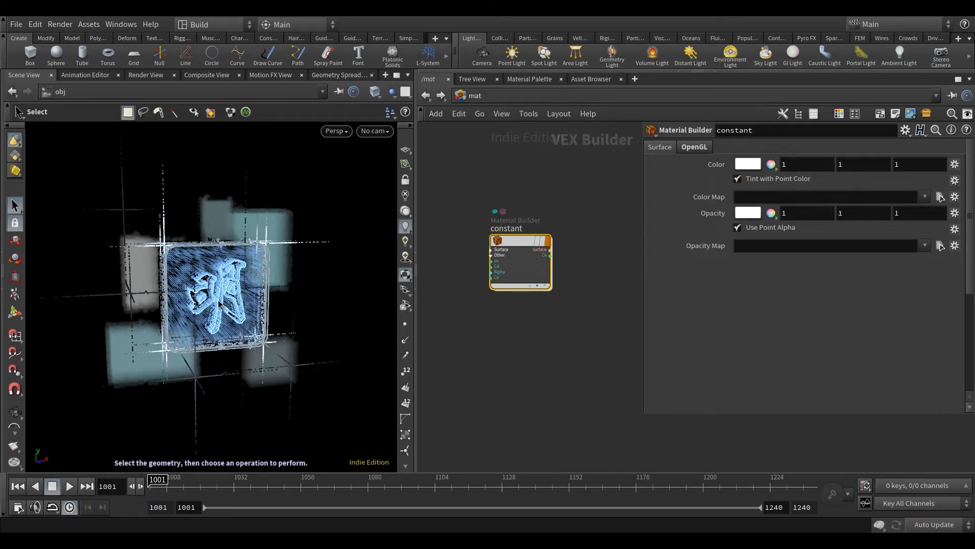
left_click(508, 227)
left_click_drag(535, 226, 477, 226)
type("O")
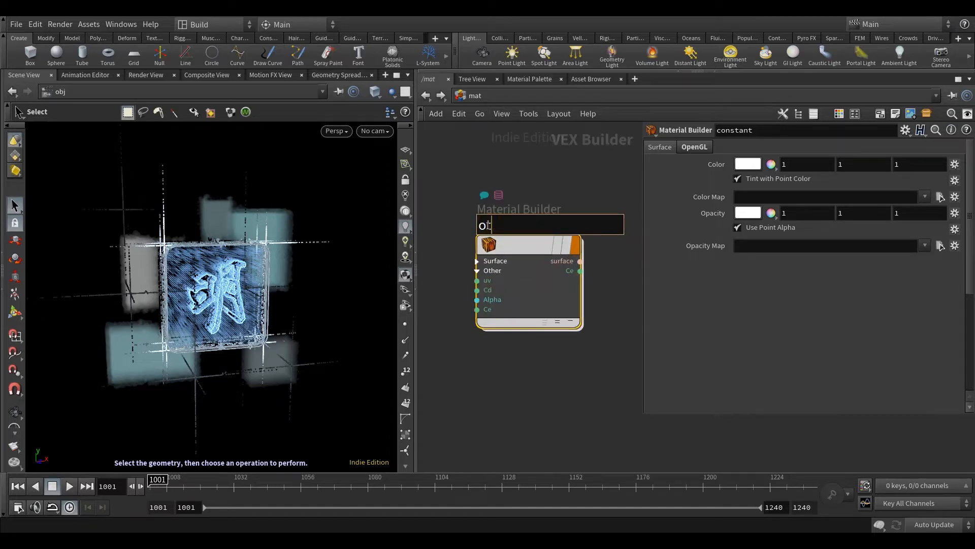
type("t_constant")
key("Return")
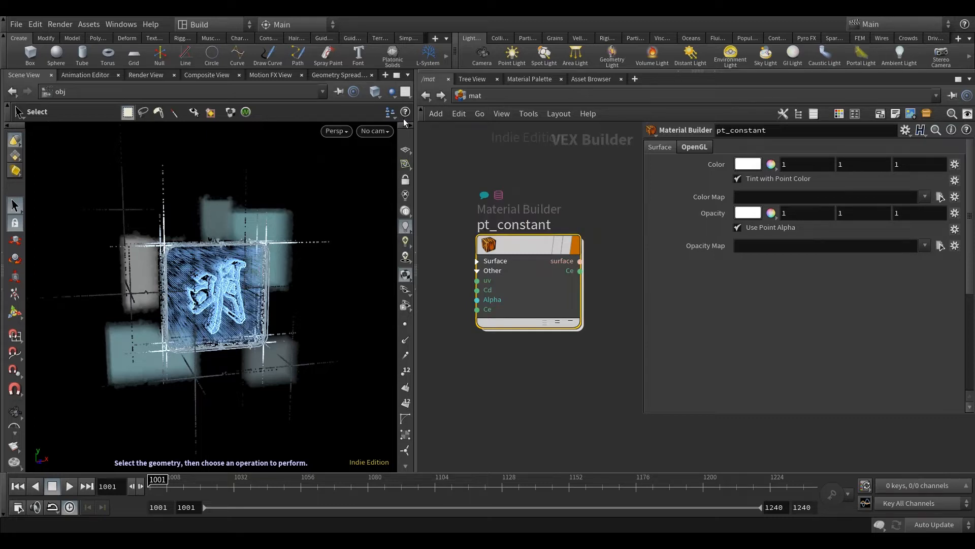
Return to the object network and set RENDER_text01_CONTOUR's Material to ../../mat/pt_constant
left_click(426, 96)
left_click(476, 288)
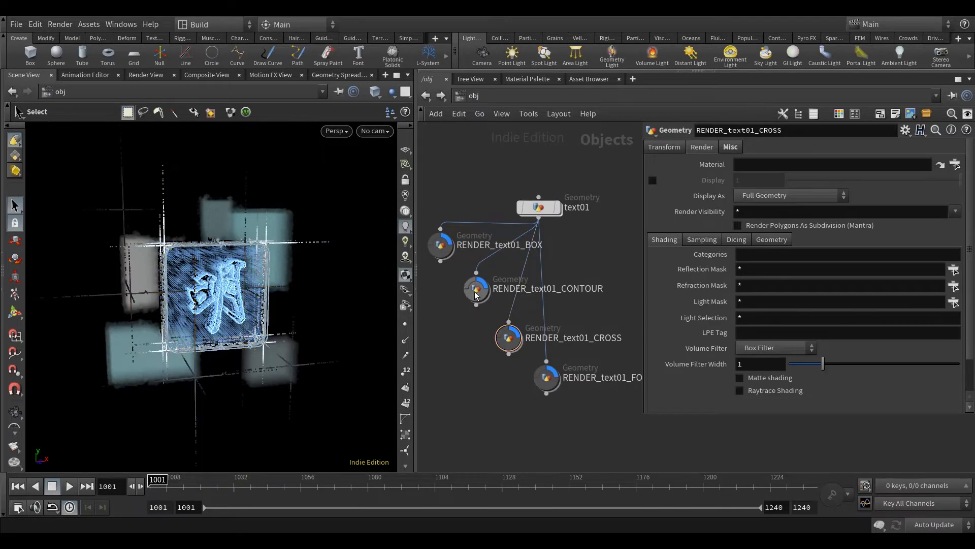
left_click(792, 165)
type("../")
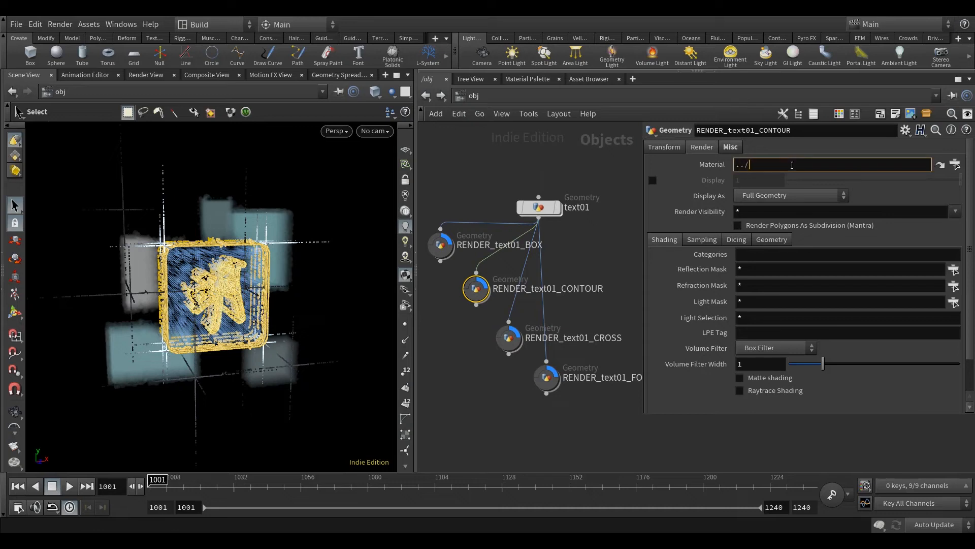
type("../")
key("Down")
key("Down")
key("Down")
key("Down")
key("Down")
key("Up")
key("Up")
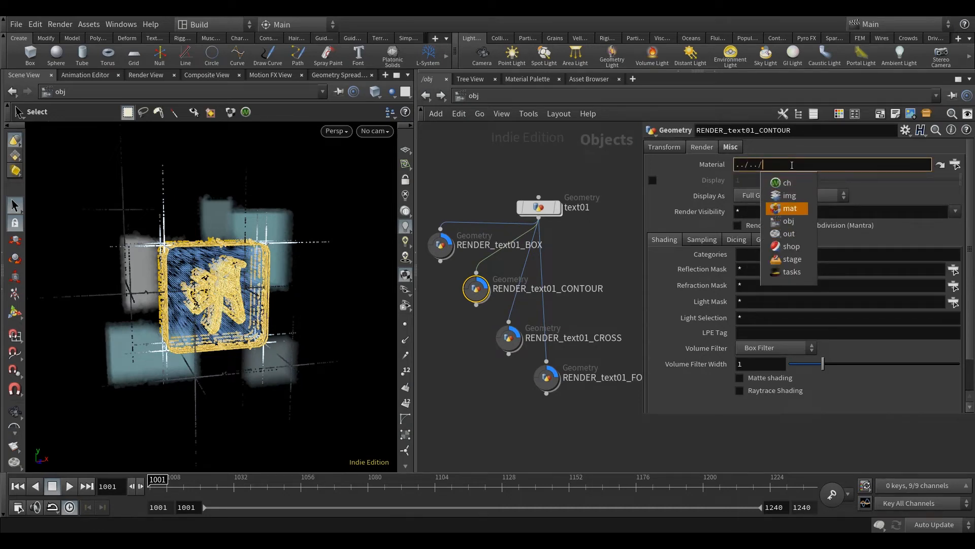
key("Return")
key("Down")
key("Return")
key("BackSpace")
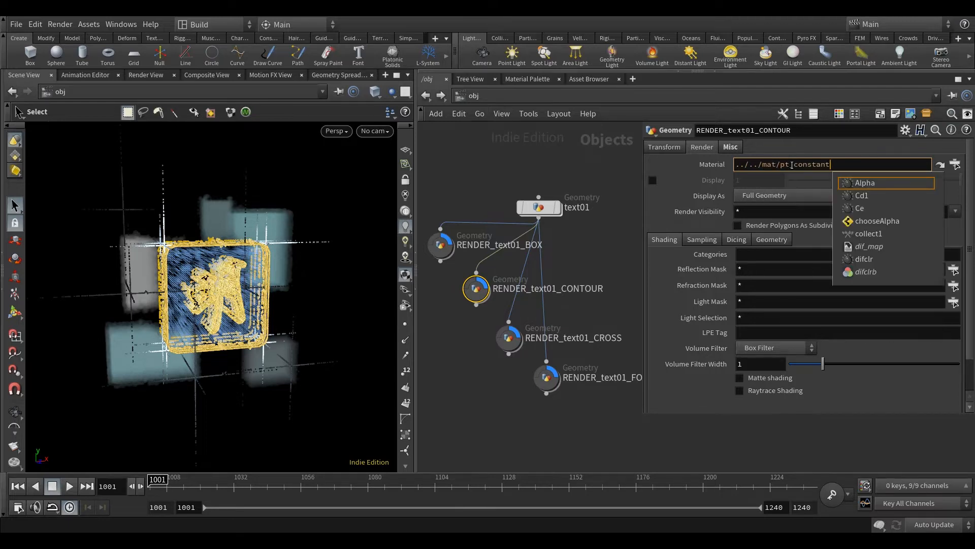
left_click(565, 160)
Copy RENDER_text01_CONTOUR's material path ../../mat/pt_constant into RENDER_text01_CROSS's Material
left_click_drag(833, 166, 566, 181)
key("ctrl+c")
left_click(530, 150)
left_click(508, 337)
middle_click_drag(593, 289, 559, 273)
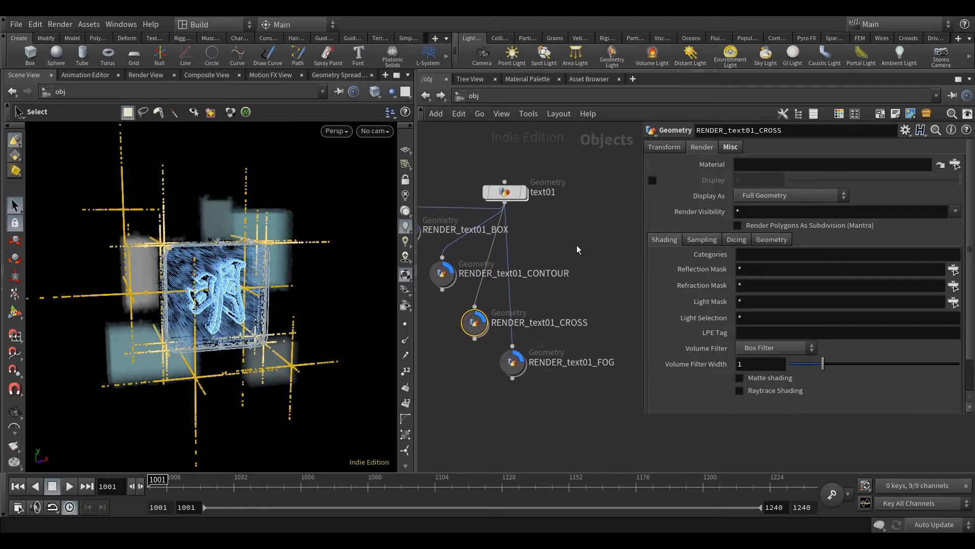
left_click(577, 248)
left_click(780, 163)
key("ctrl+v")
left_click(540, 170)
middle_click_drag(482, 156, 502, 156)
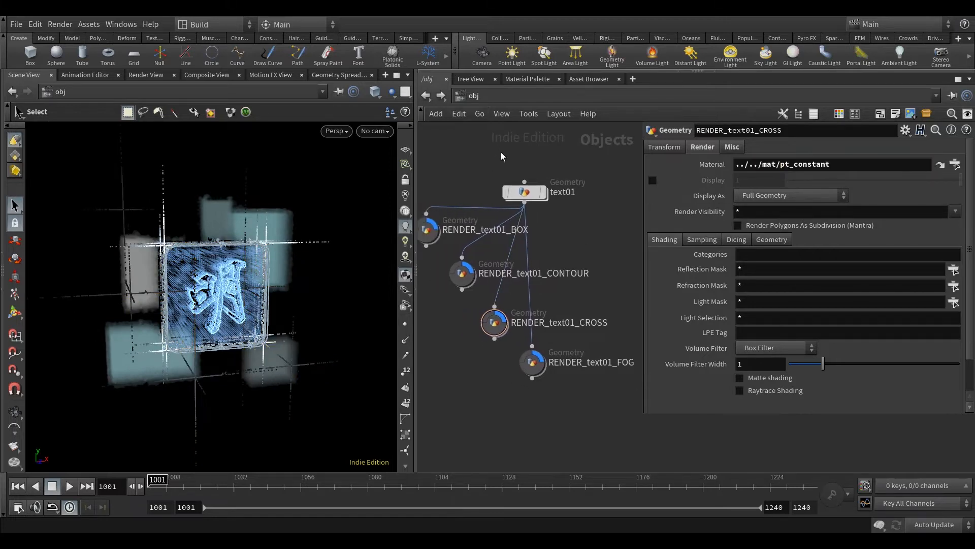
Add a second Volume Cloud shader below vol_text_BOX in the shop network for the FOG object
middle_click_drag(576, 209, 533, 206)
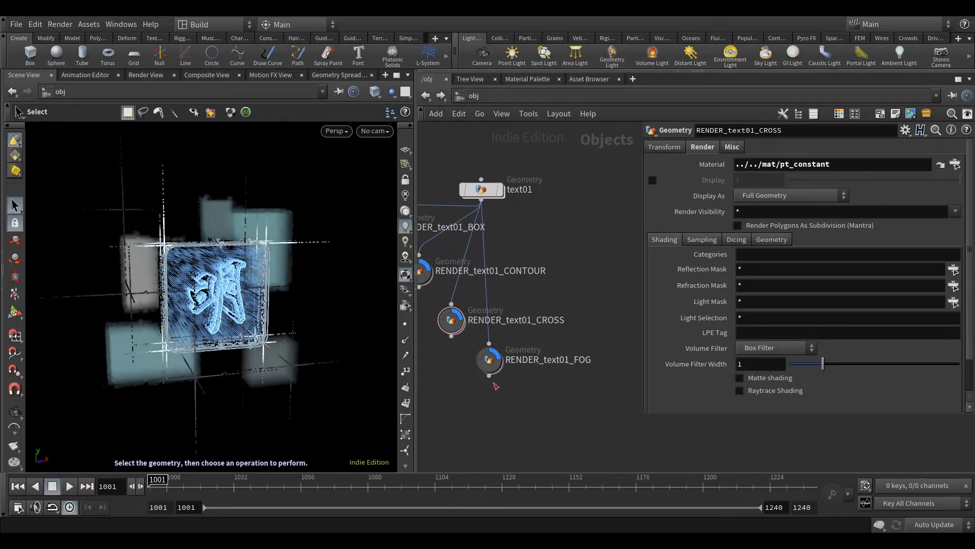
left_click(491, 362)
middle_click_drag(559, 409, 592, 395)
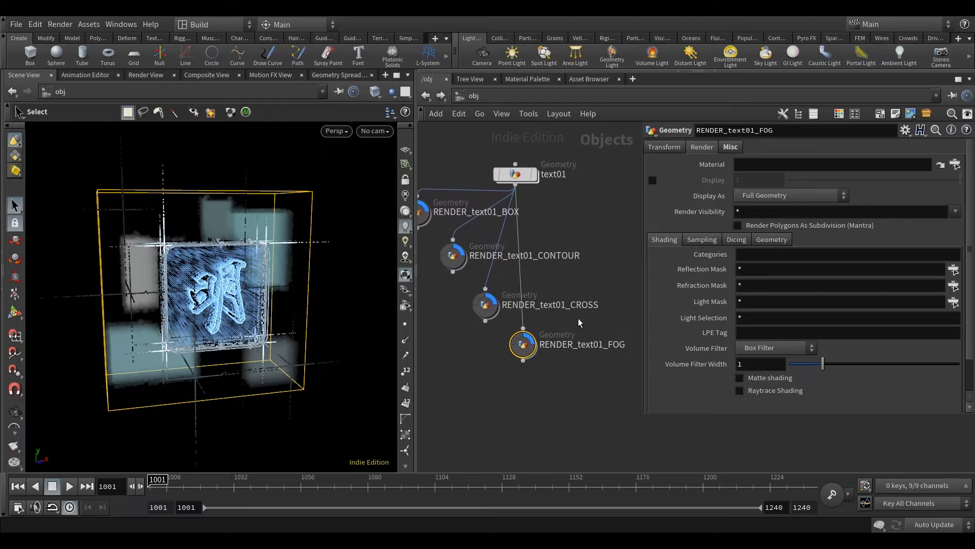
middle_click_drag(580, 295, 577, 300)
left_click(475, 97)
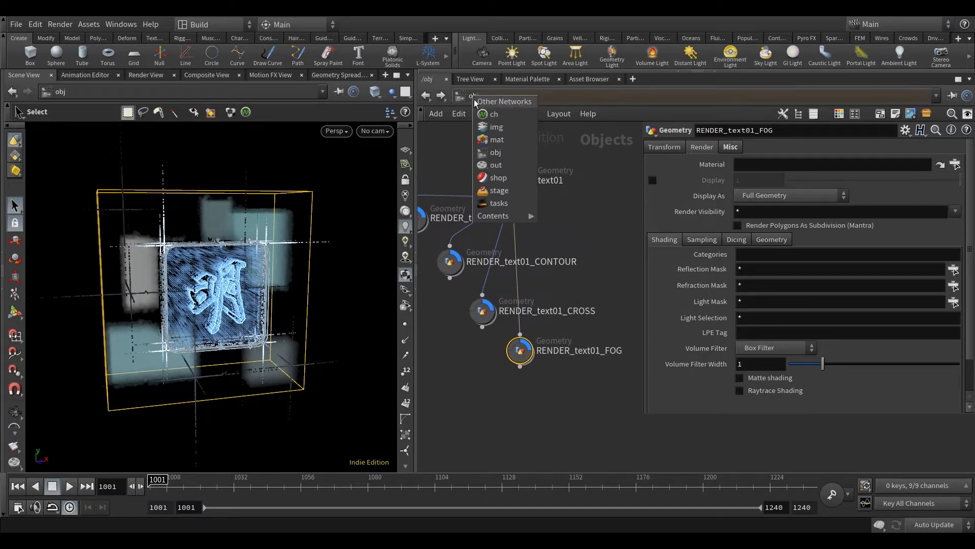
left_click(506, 179)
scroll(529, 319, "up", 2)
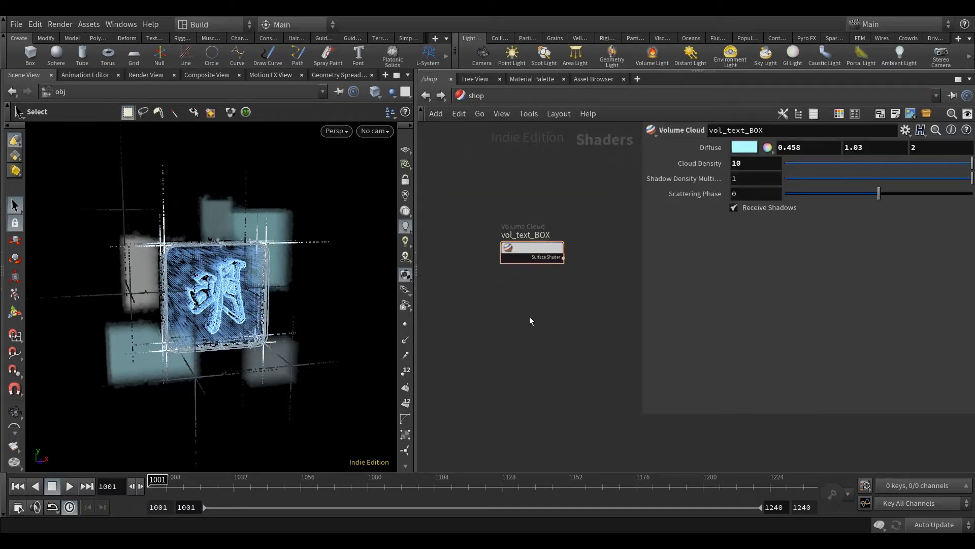
key("Tab")
type("volume")
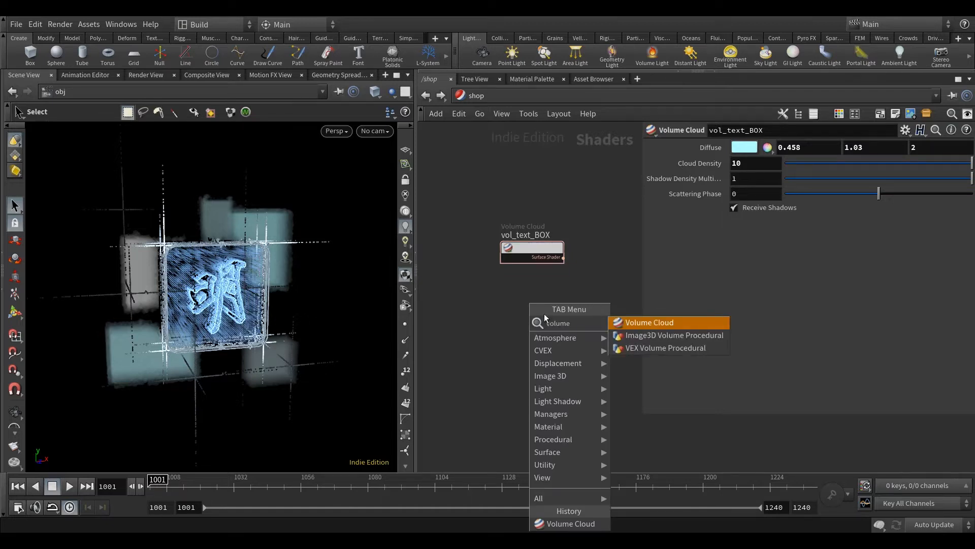
left_click(650, 322)
left_click(528, 316)
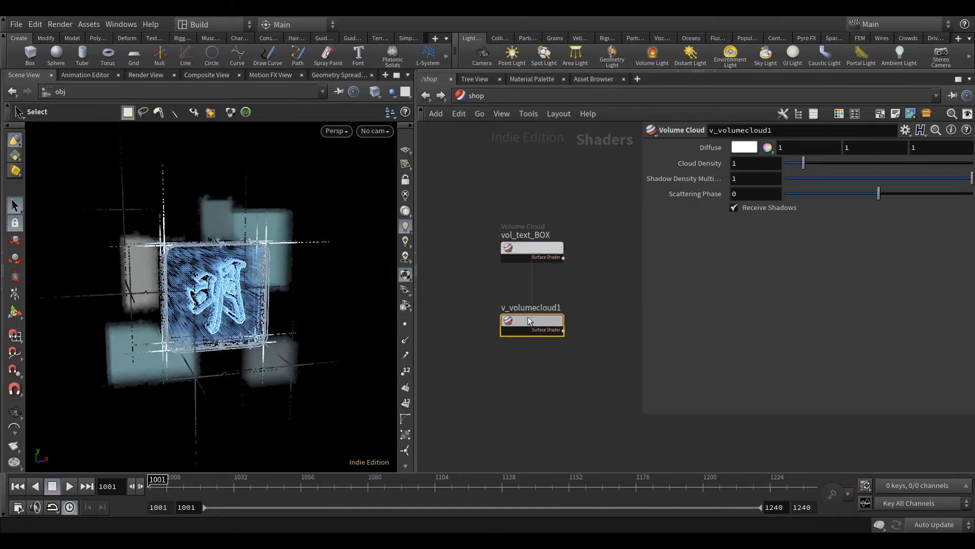
Rename the new Volume Cloud shader as vol_text_FOG
double_click(528, 304)
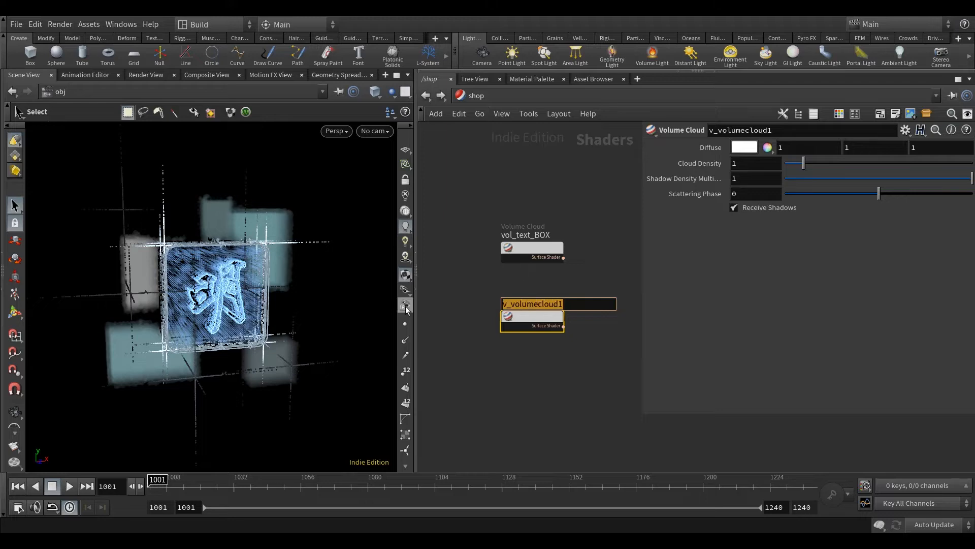
type("vol_text_")
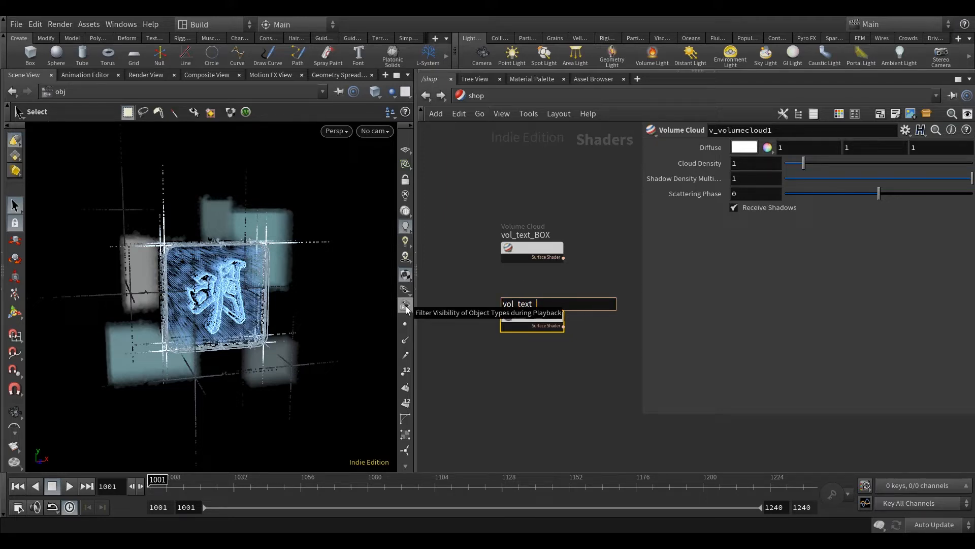
type("FOG")
key("Return")
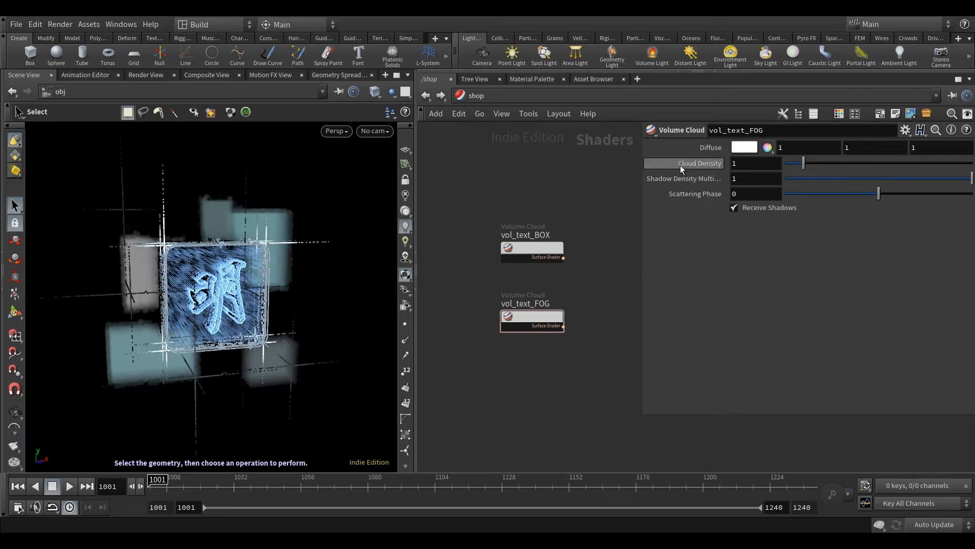
Return to the object network and set RENDER_text01_FOG's Material to ../../shop/vol_text_FOG
left_click(425, 95)
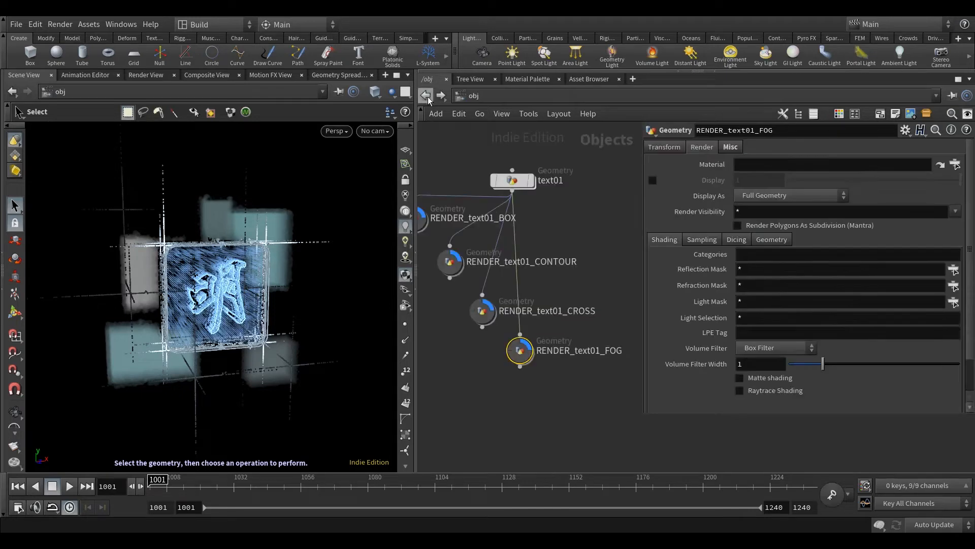
left_click(753, 164)
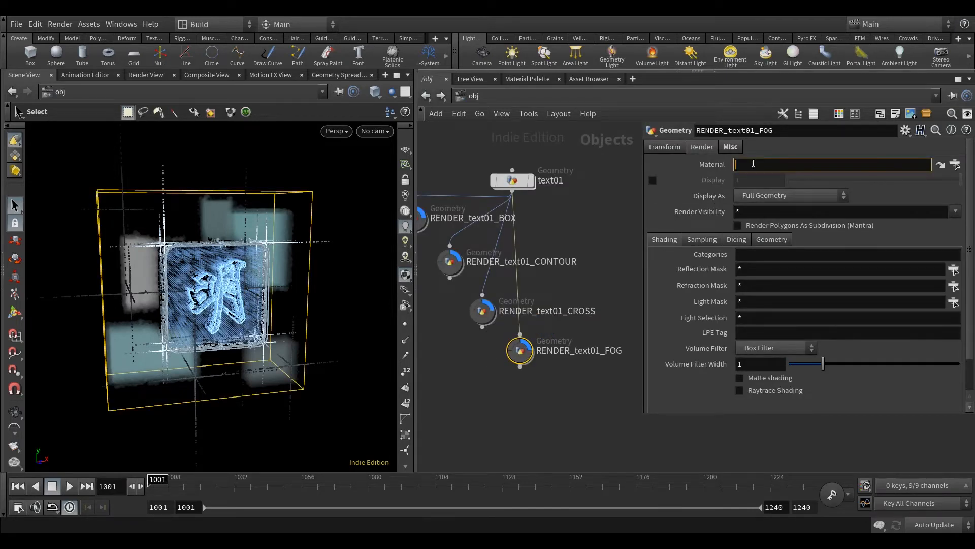
key("Down")
key("Down")
key("Down")
key("Down")
key("Down")
key("Down")
key("Return")
key("Down")
key("Down")
key("Return")
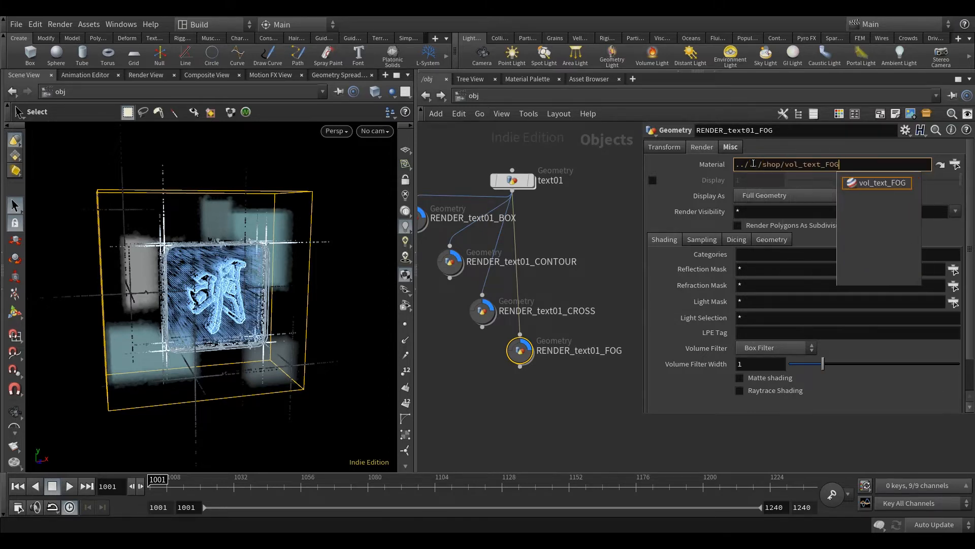
left_click(597, 221)
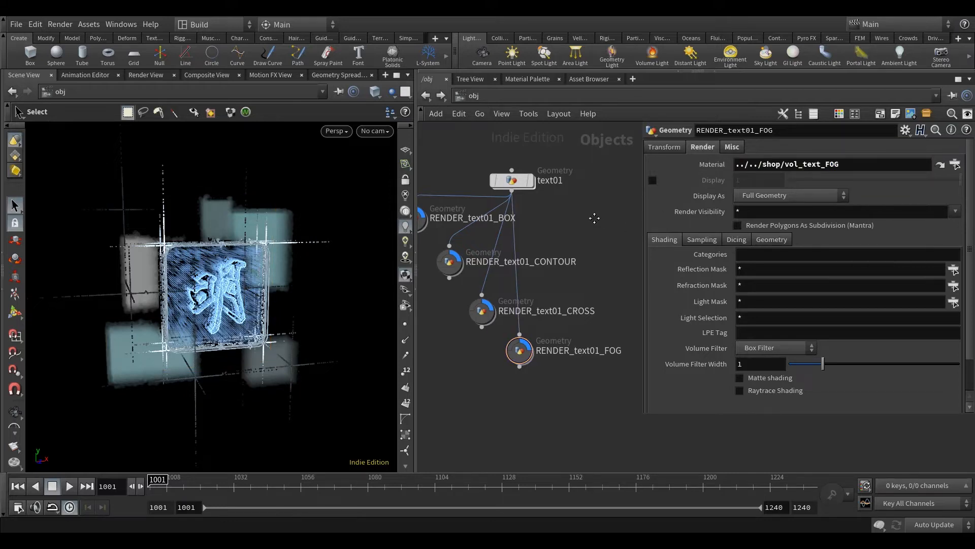
middle_click_drag(595, 218, 599, 278)
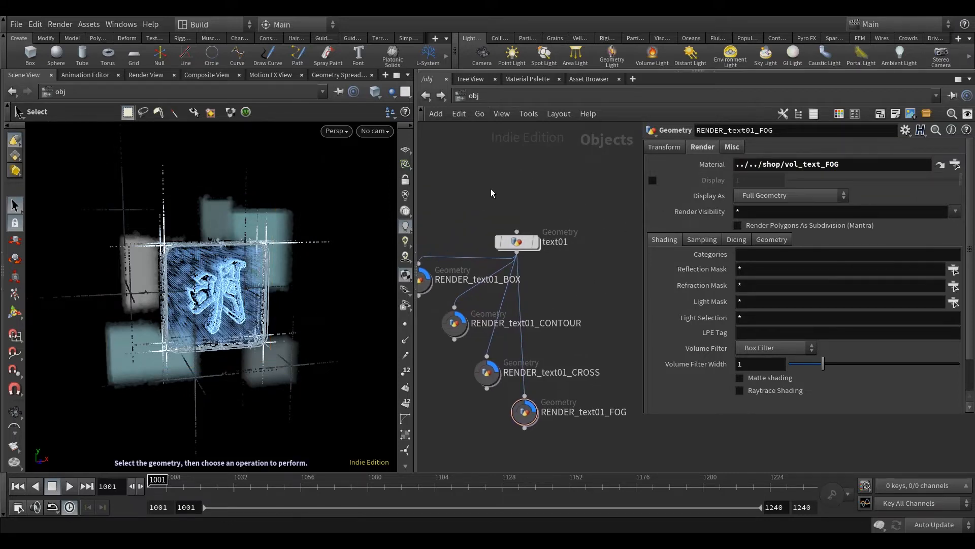
middle_click_drag(490, 193, 490, 209)
scroll(266, 314, "down", 2)
left_click_drag(266, 314, 231, 255, "alt")
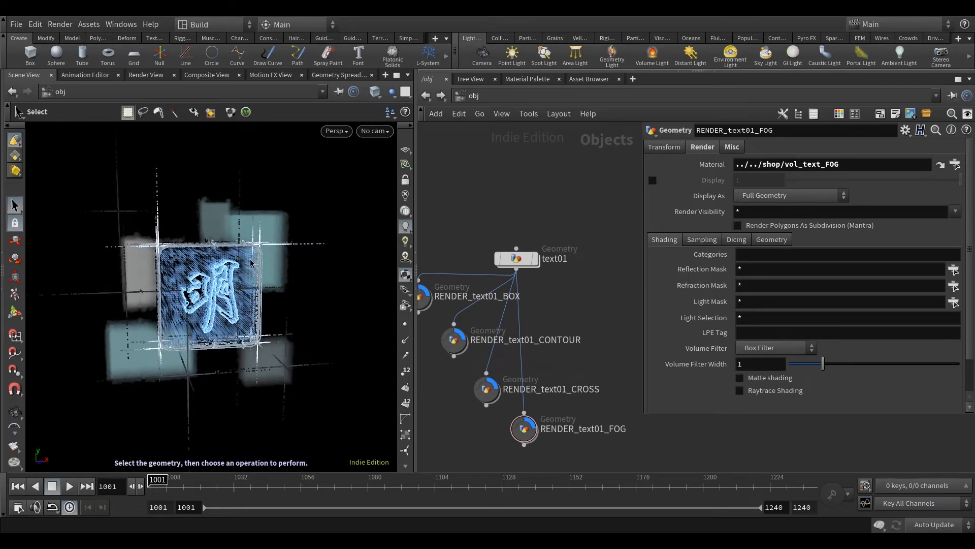
Create a camera from the current view and place its node above text01 in the object network
left_click(484, 55)
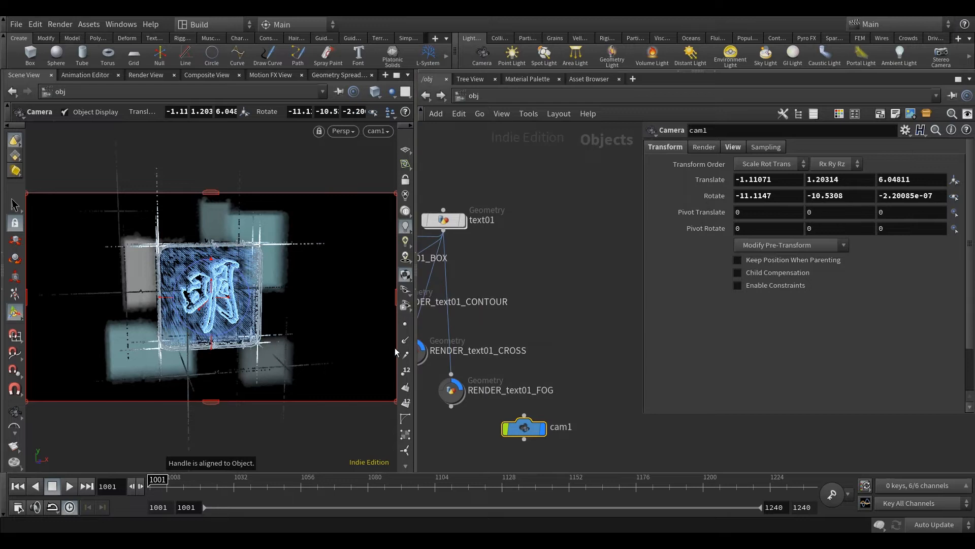
scroll(569, 406, "down", 5)
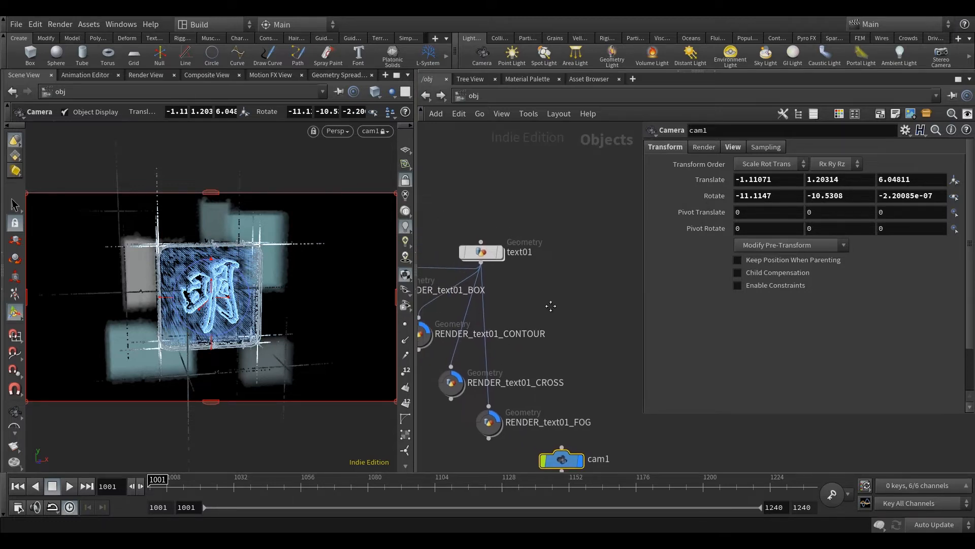
left_click_drag(569, 412, 529, 257)
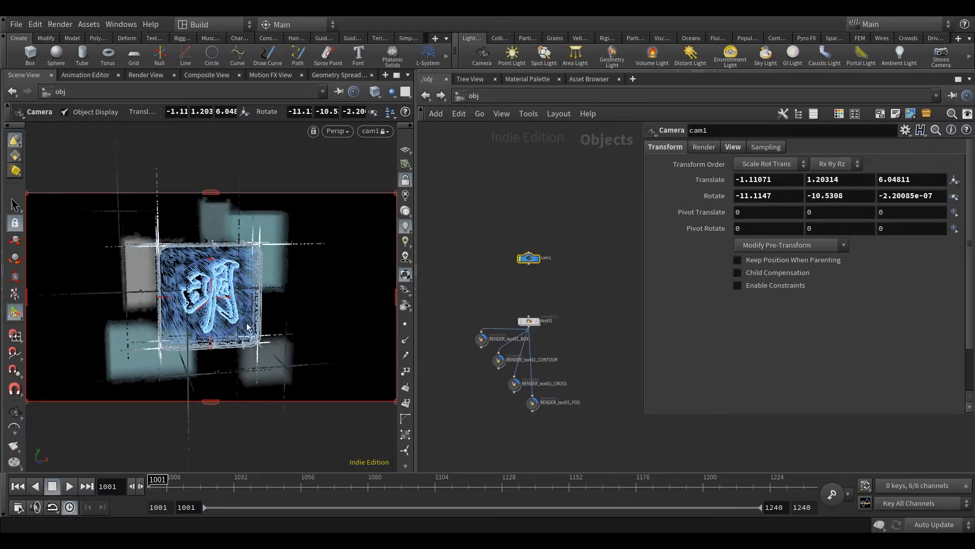
Reframe the hologram text through the locked camera from a higher, more angled and farther viewpoint, and unlock the camera from the view
right_click_drag(303, 340, 272, 326, "alt")
middle_click_drag(272, 326, 288, 336, "alt")
left_click_drag(289, 335, 298, 335, "alt")
middle_click_drag(298, 336, 282, 337, "alt")
left_click_drag(278, 331, 282, 336, "alt")
middle_click_drag(282, 336, 280, 337, "alt")
right_click_drag(280, 336, 279, 336, "alt")
left_click(30, 207)
left_click(18, 206)
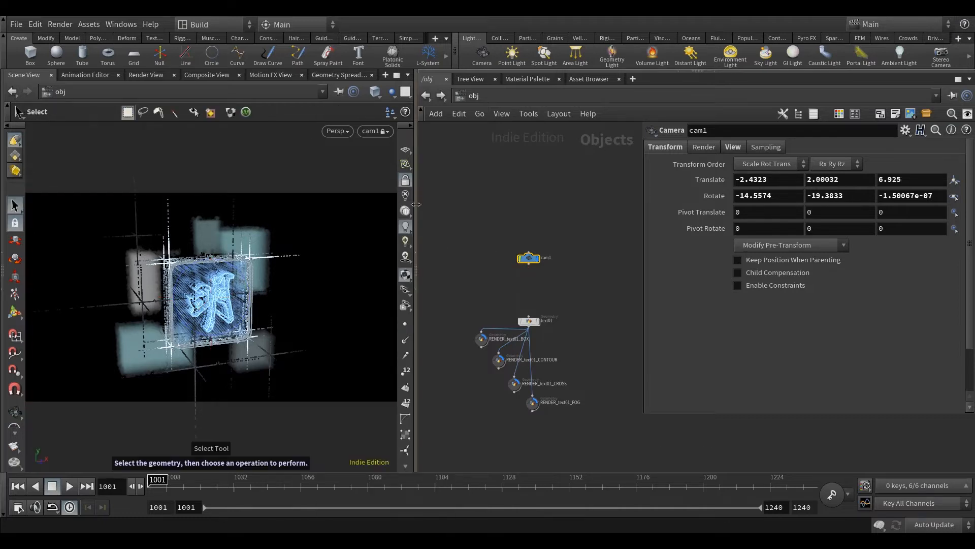
left_click(405, 179)
Rename the camera node as witnessCam
scroll(559, 268, "up", 5)
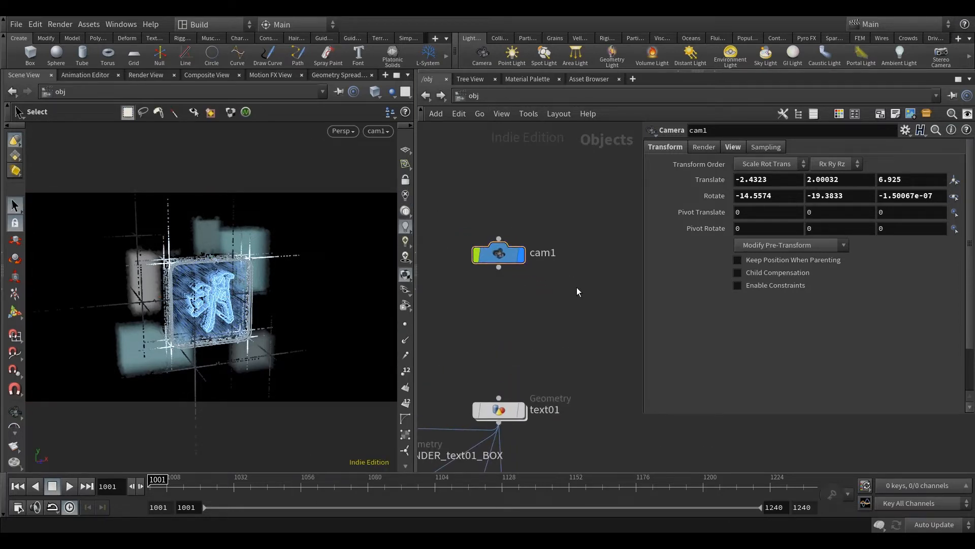
scroll(547, 273, "up", 2)
double_click(541, 244)
type("witnessCam")
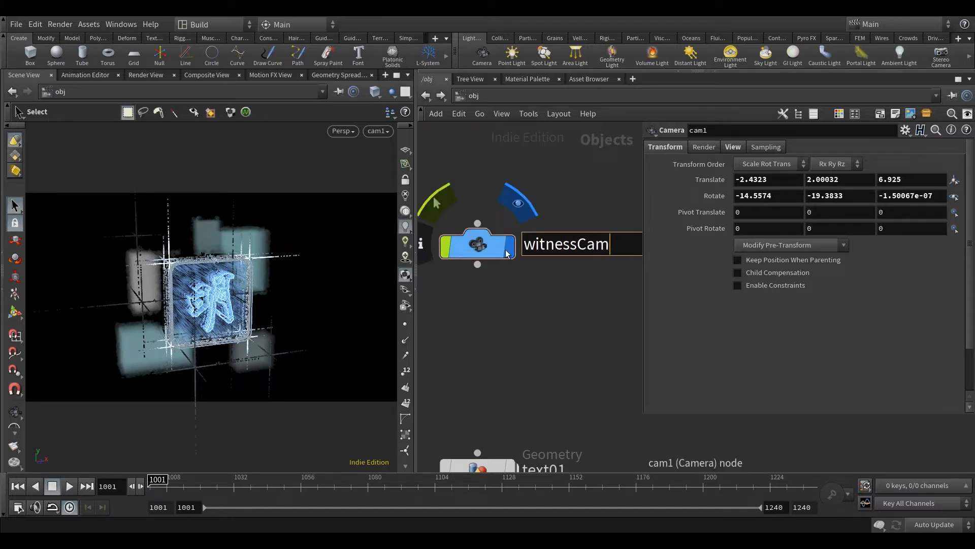
key("Return")
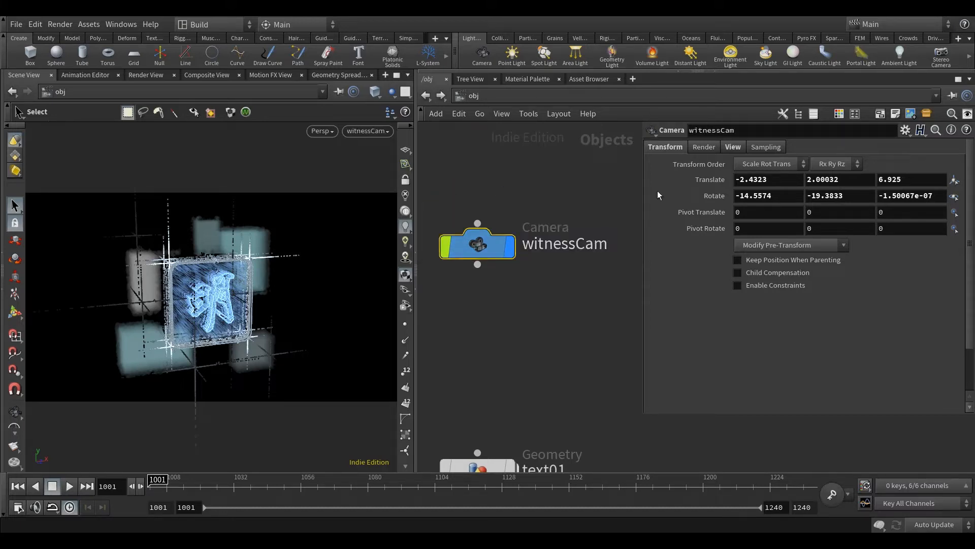
Set witnessCam's resolution to the HDTV 1080 preset, 1920 x 1080
left_click(700, 146)
left_click(665, 146)
left_click(703, 146)
left_click(733, 147)
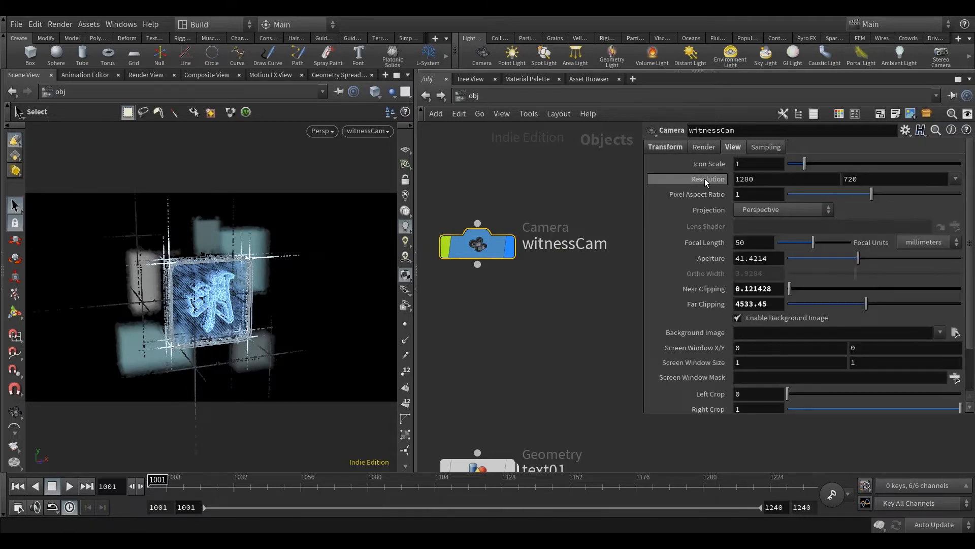
left_click(955, 179)
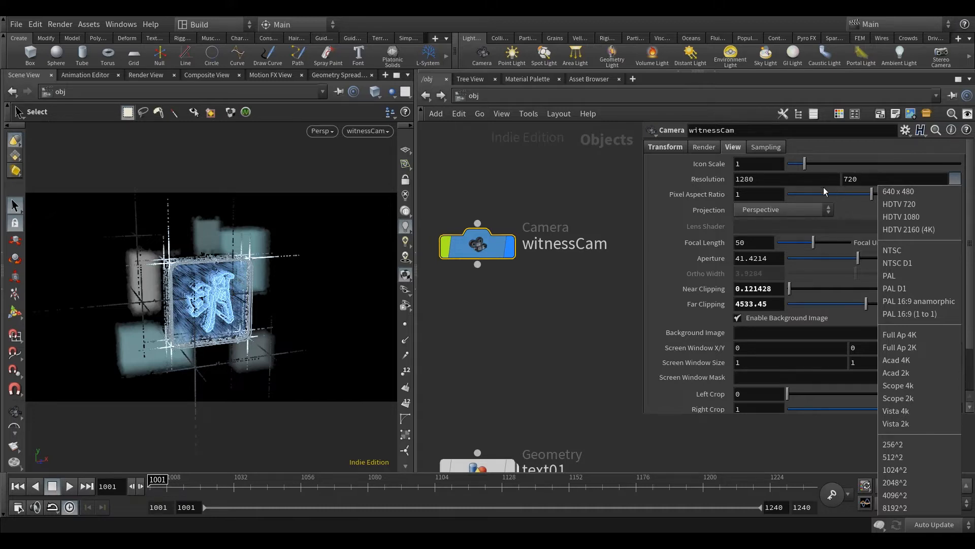
left_click(809, 187)
left_click(954, 179)
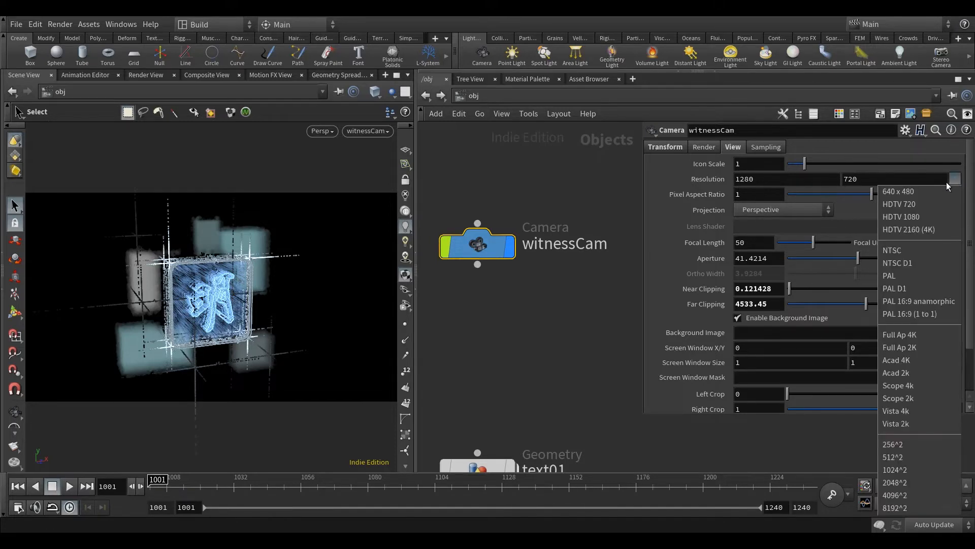
left_click(933, 217)
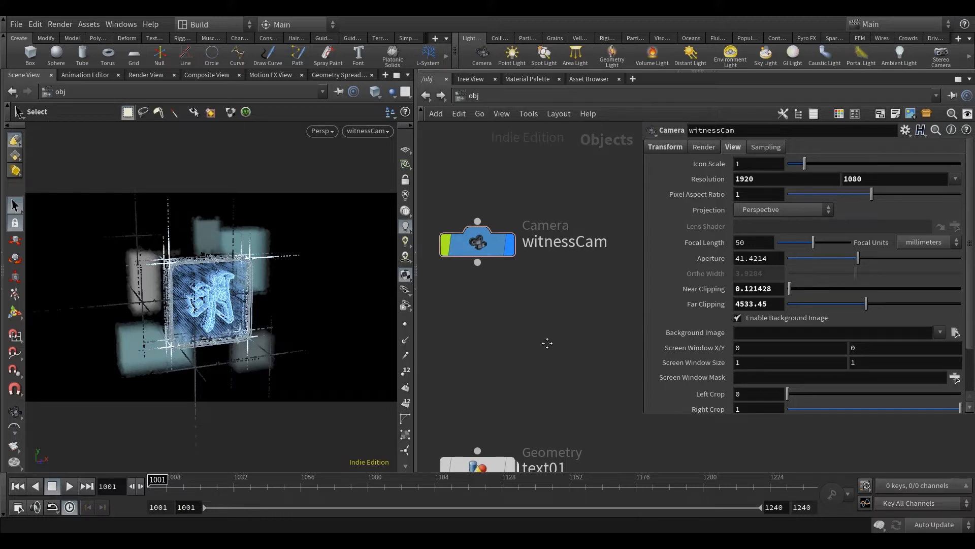
Open the out network and examine the fetch nodes for the text's BOX, CONTOUR and CROSS geometry
left_click(468, 96)
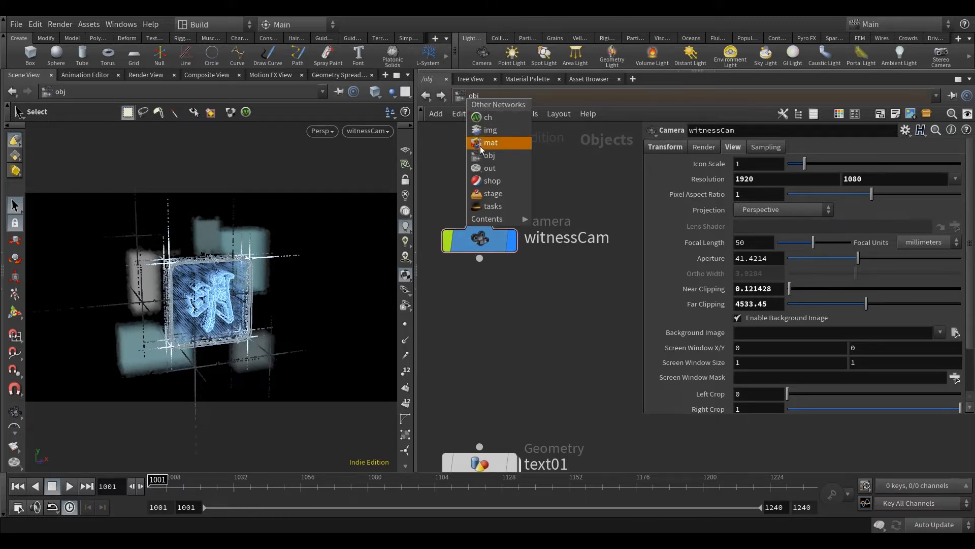
left_click(484, 169)
scroll(527, 263, "up", 6)
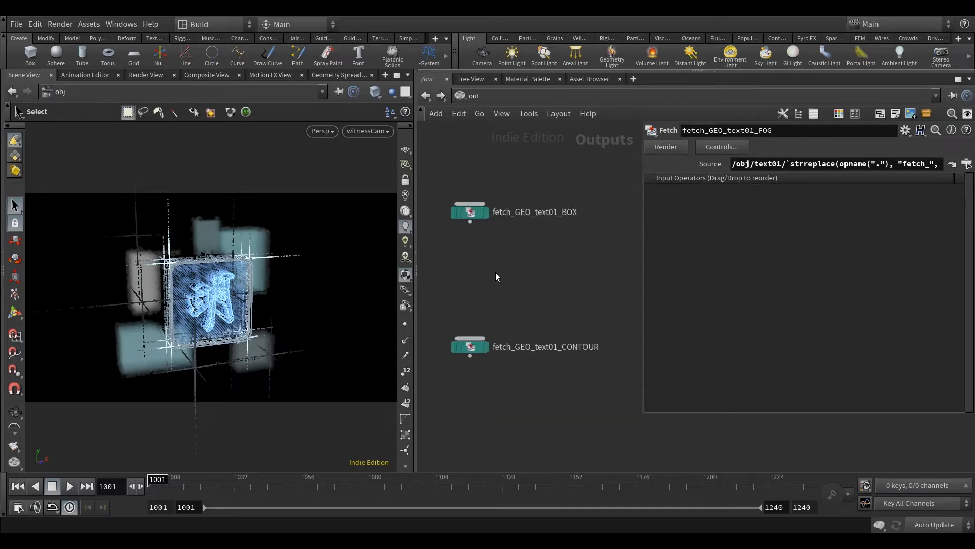
middle_click_drag(533, 282, 527, 259)
scroll(523, 260, "down", 3)
middle_click_drag(540, 333, 501, 421)
scroll(488, 293, "up", 3)
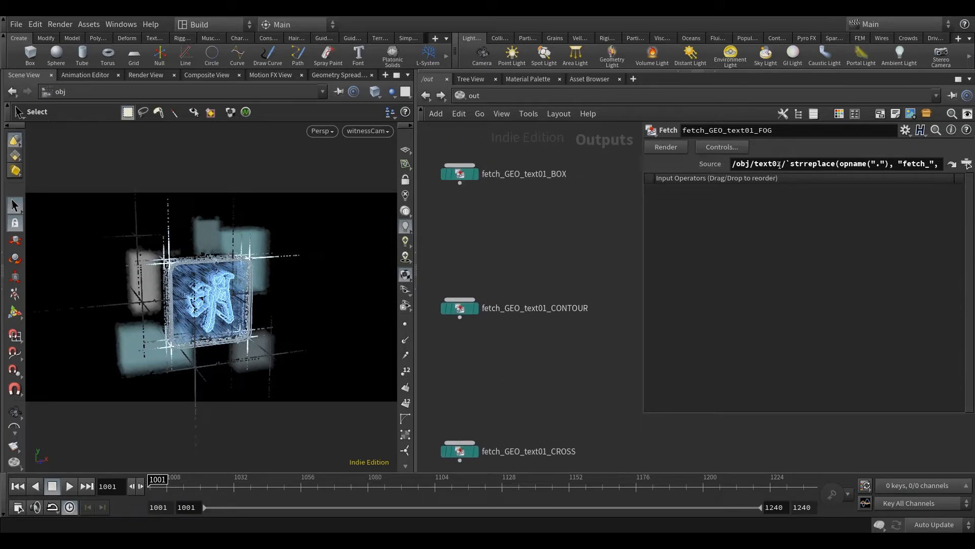
middle_click_drag(567, 285, 567, 257)
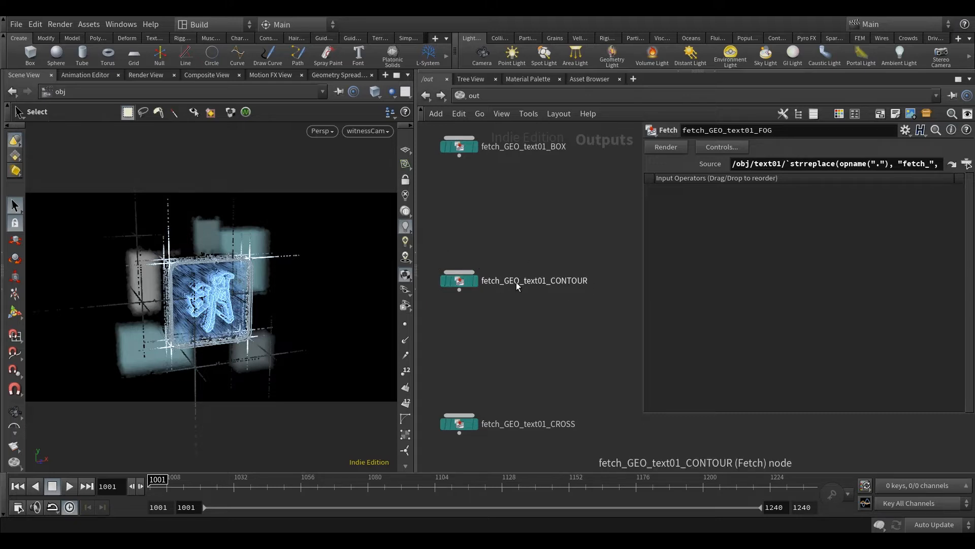
middle_click_drag(547, 188, 547, 285)
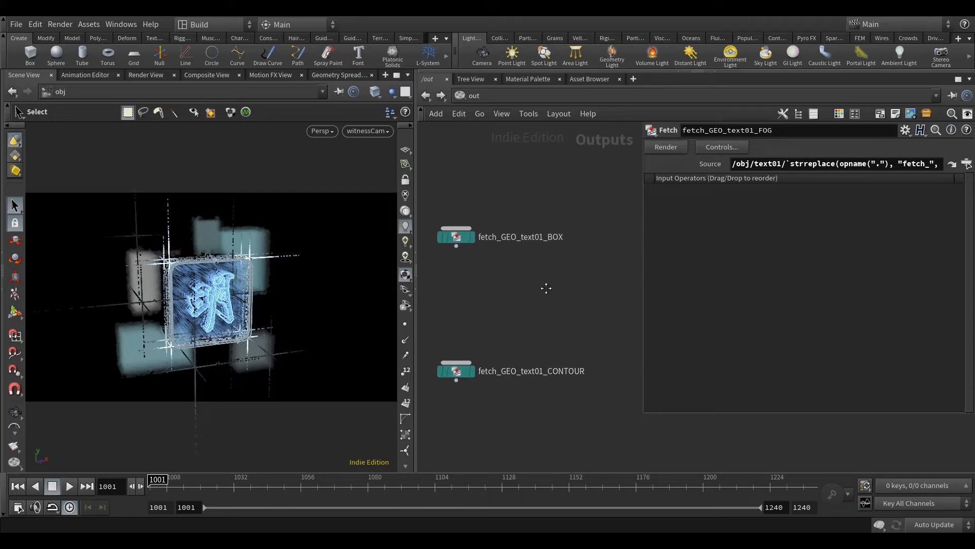
Widen the network area and search the available operators for a Mantra render node to add near the fetch nodes
scroll(476, 267, "up", 2)
left_click_drag(417, 224, 396, 230)
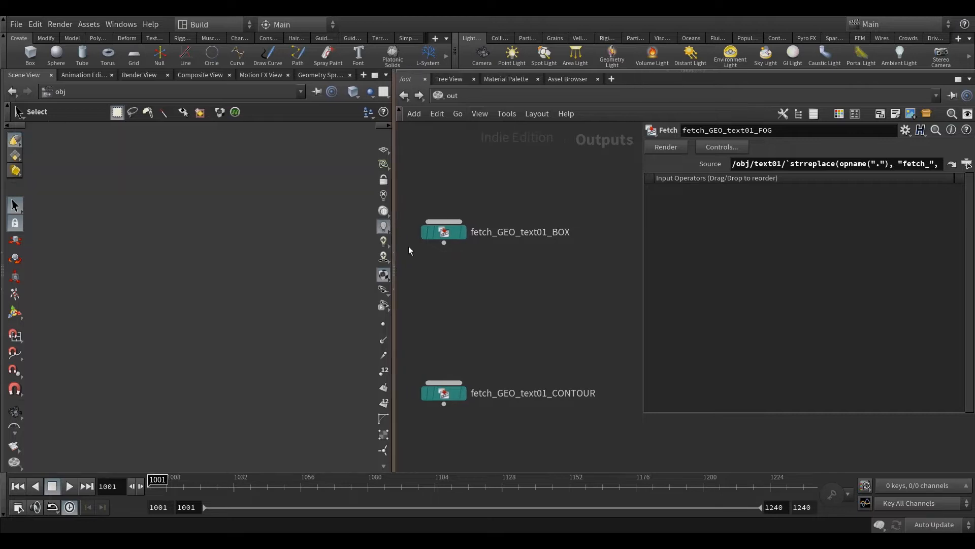
key("Tab")
type("manr")
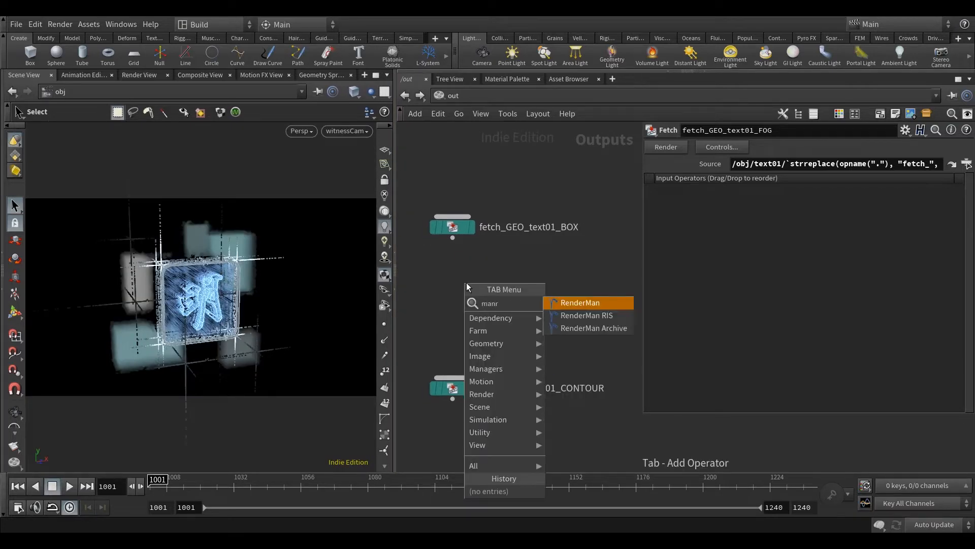
Add a Mantra node directly below fetch_GEO_text01_BOX and wire the fetch node's output into it
key("BackSpace")
type("tr")
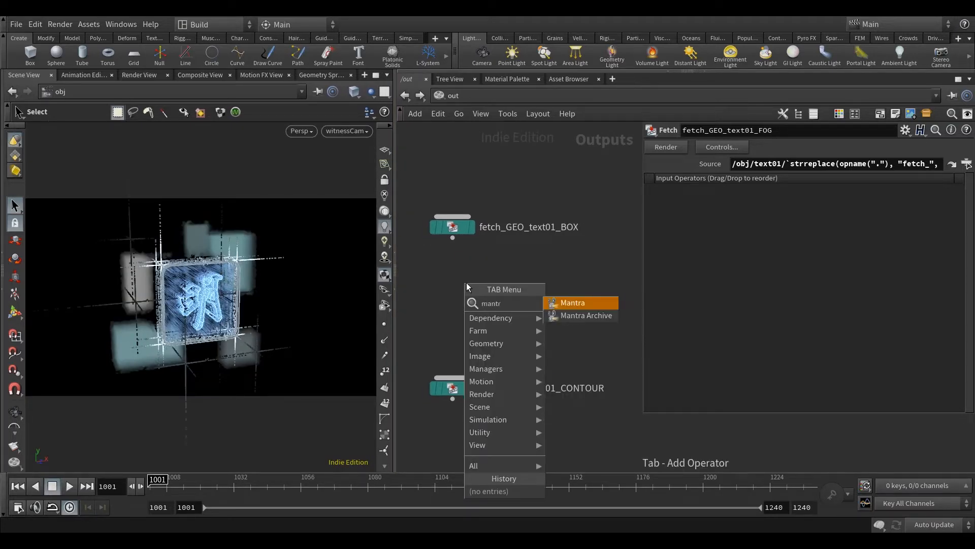
left_click(592, 301)
left_click(462, 280)
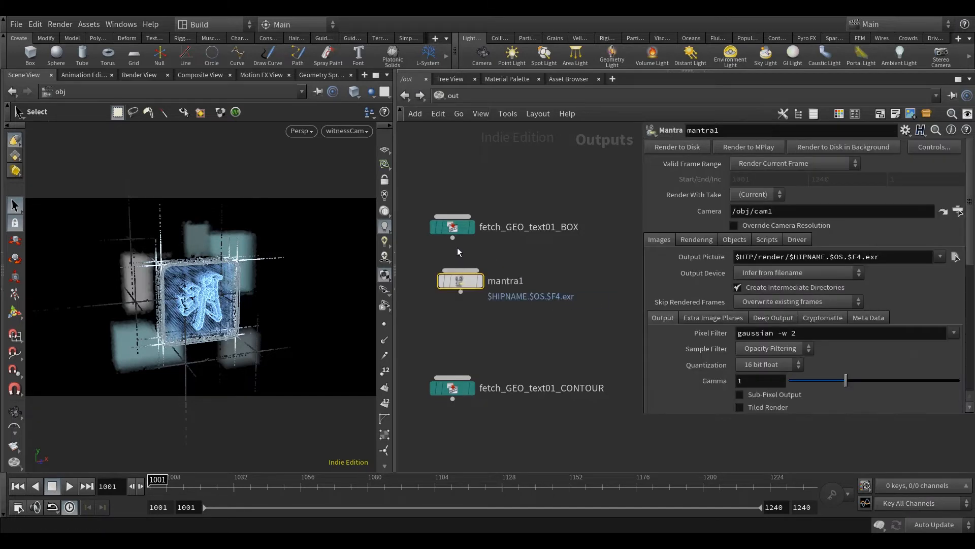
left_click(453, 238)
left_click(452, 266)
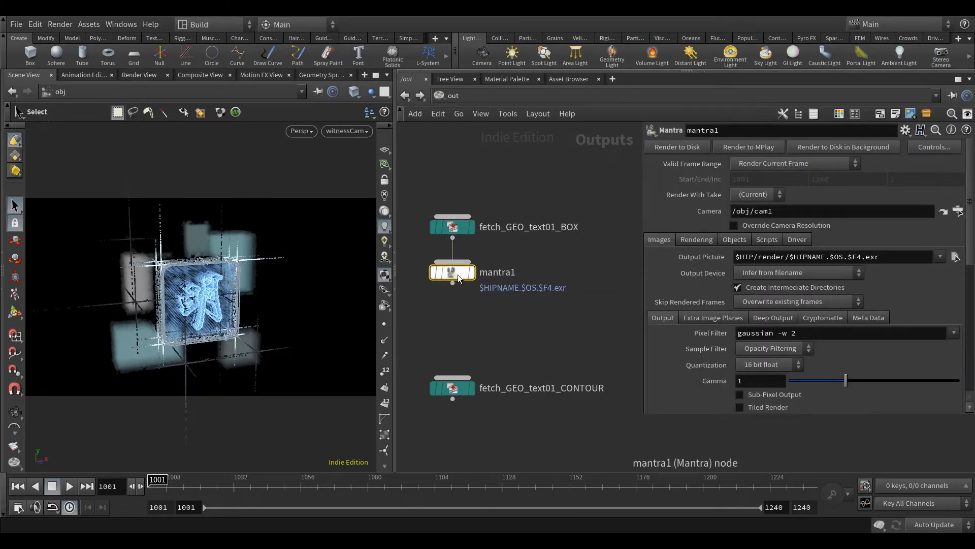
Rename the new Mantra node hologram_text01_BOX and color it blue
double_click(501, 277)
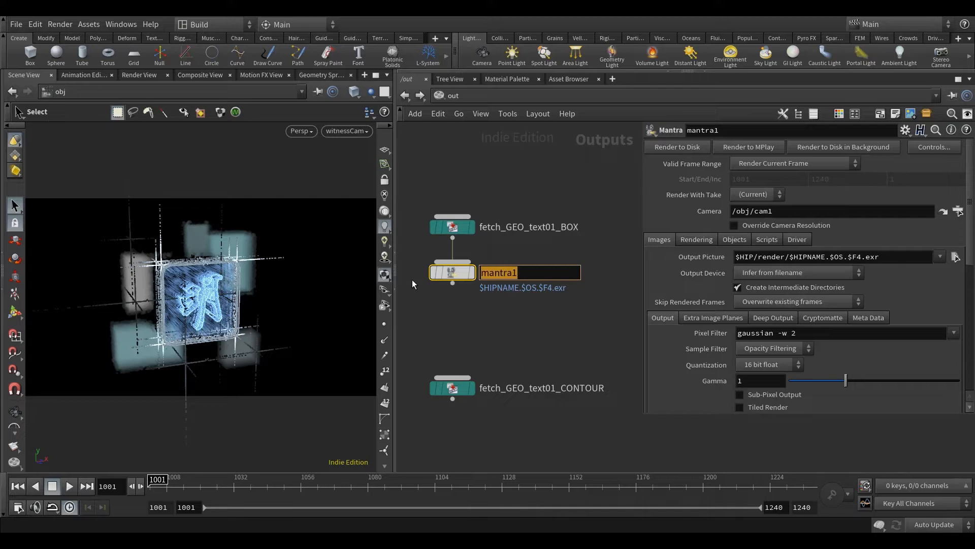
type("hologram_text01_BOX")
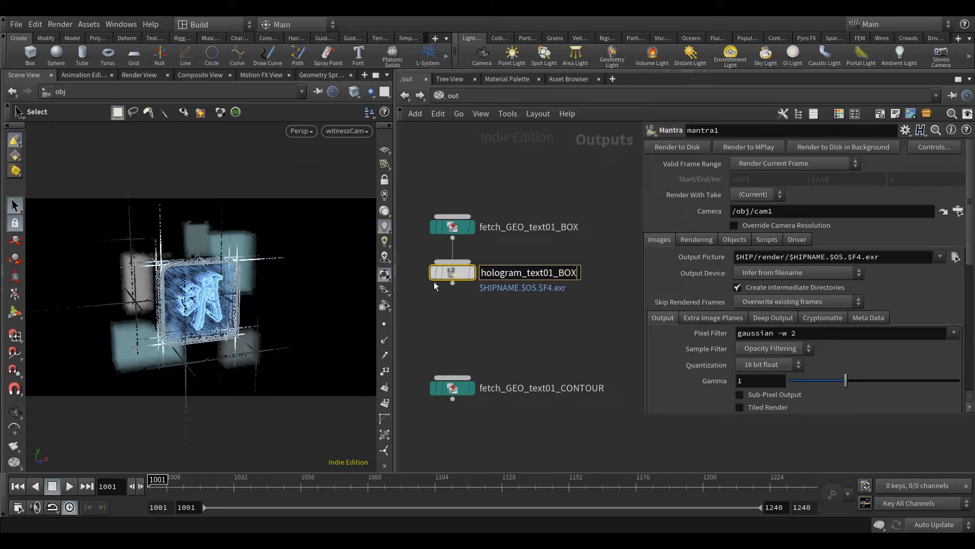
key("Return")
key("c")
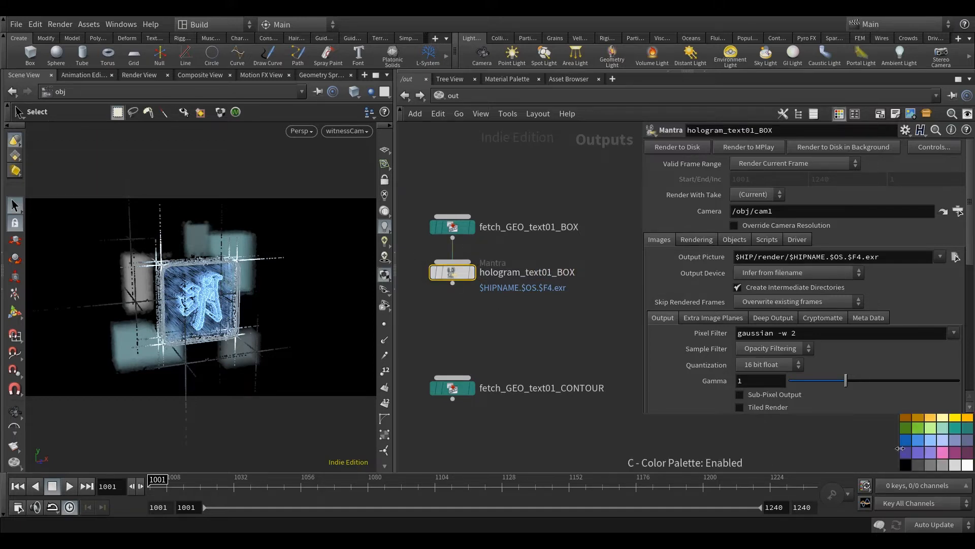
left_click(907, 442)
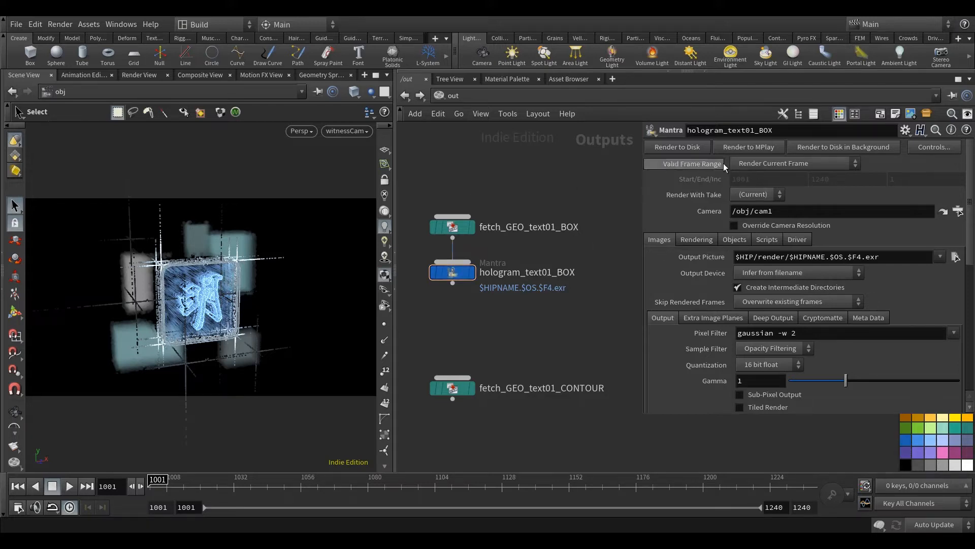
Set the Mantra node to Render Frame Range, resetting its start and end to the defaults $FSTART and $FEND
left_click(803, 163)
left_click(767, 189)
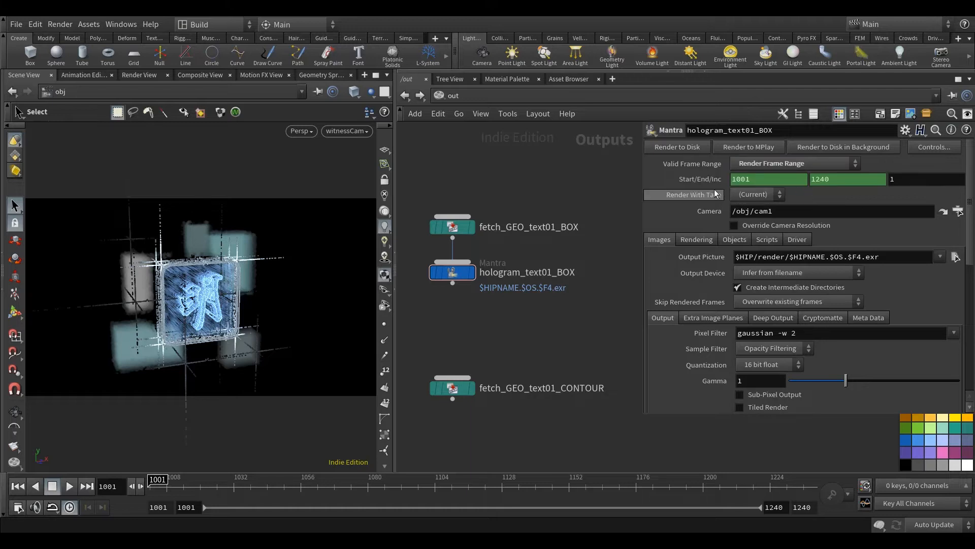
middle_click(700, 184, "ctrl")
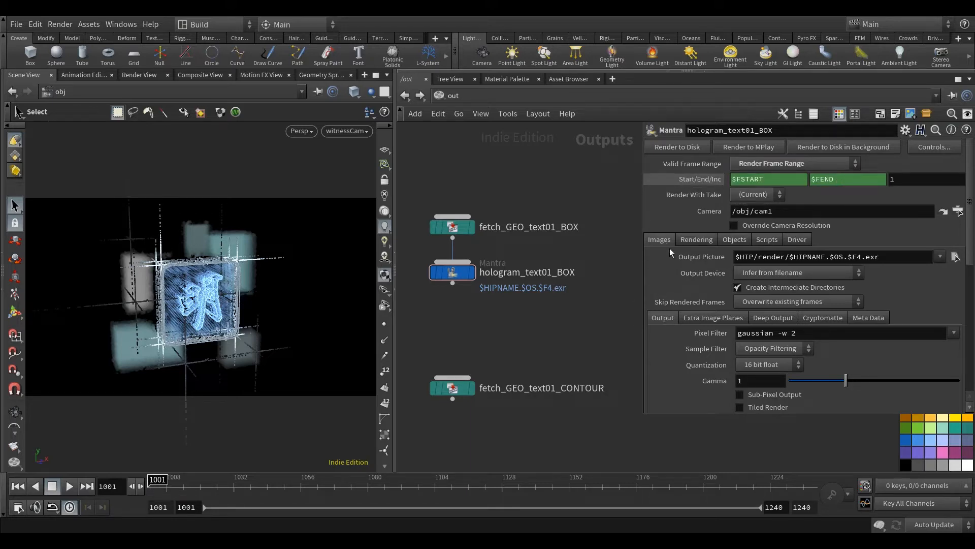
Examine the node's extra image plane, deep output, Cryptomatte and metadata settings in an enlarged parameter view
scroll(693, 337, "down", 1)
scroll(691, 325, "down", 3)
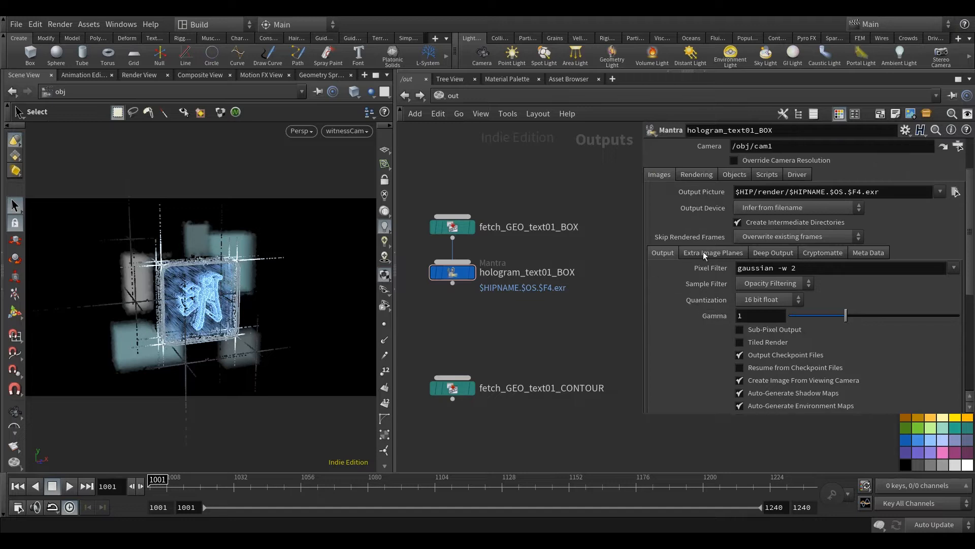
left_click(708, 252)
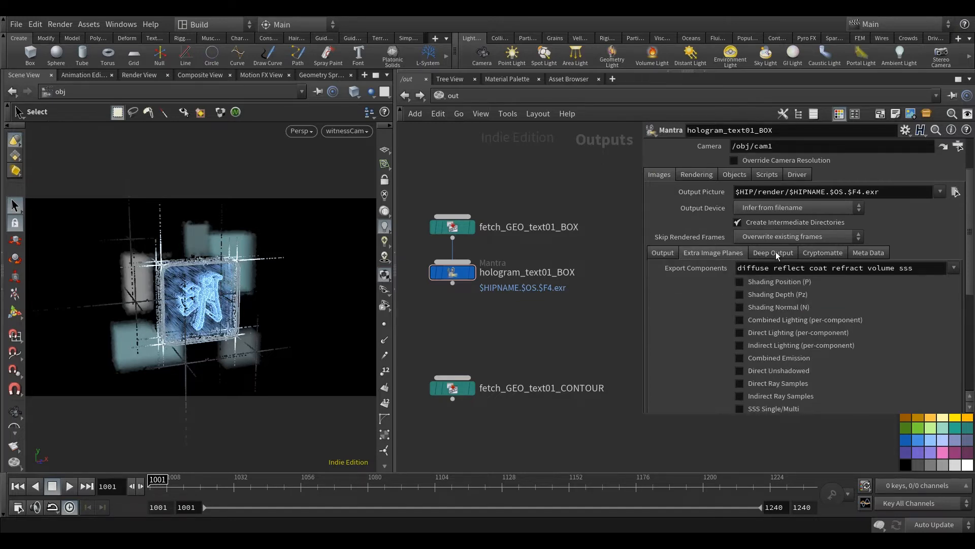
left_click_drag(642, 413, 625, 448)
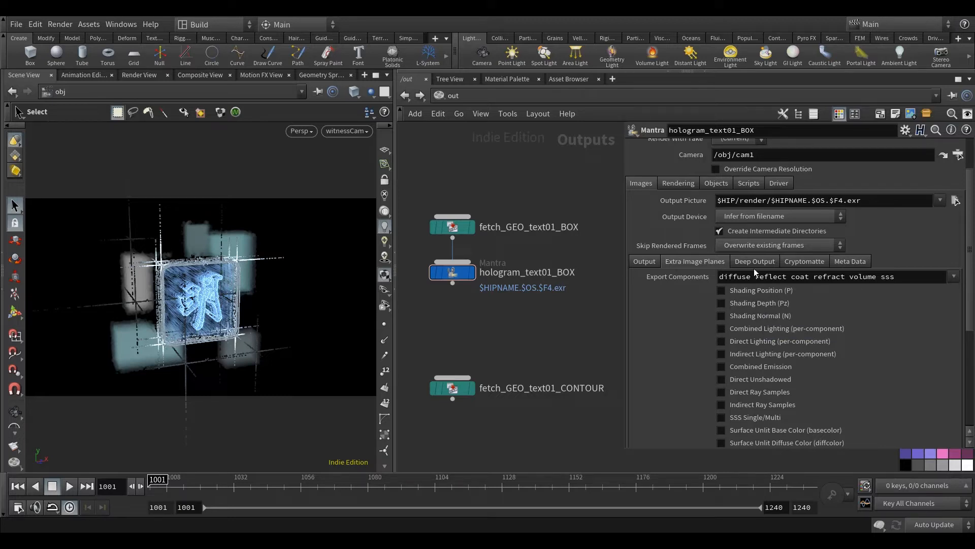
left_click(751, 263)
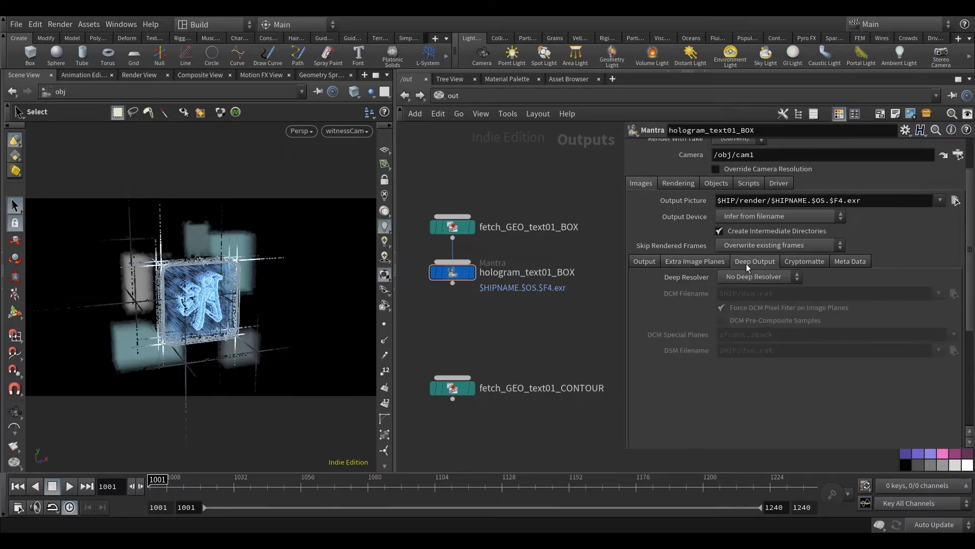
left_click(808, 262)
left_click(849, 261)
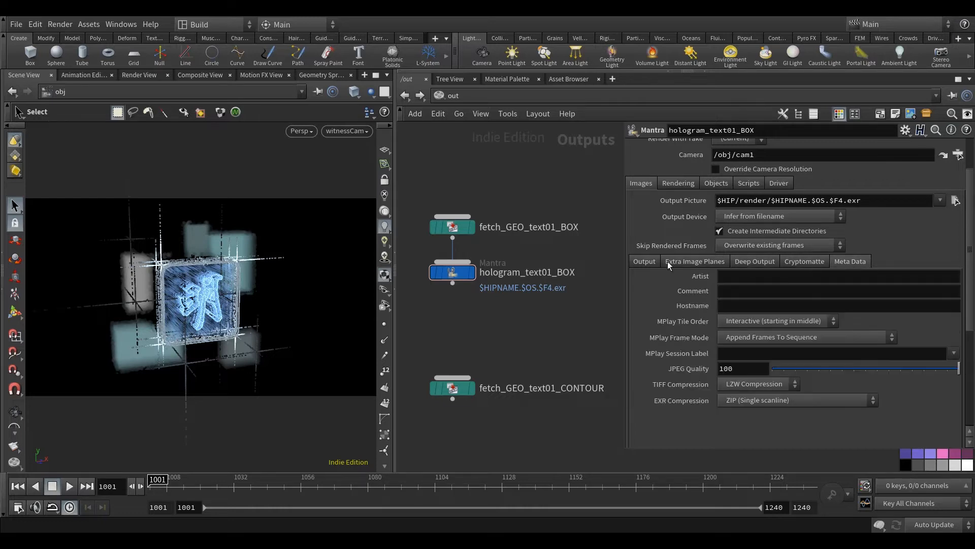
Set the first Pixel Samples value to 6 and link the second value to it with a relative reference
left_click(679, 184)
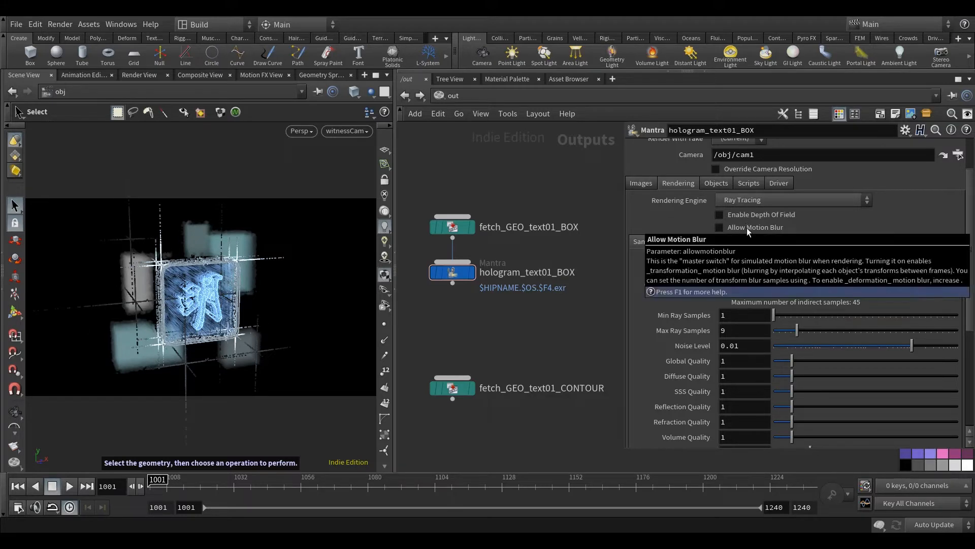
middle_click_drag(549, 193, 549, 200)
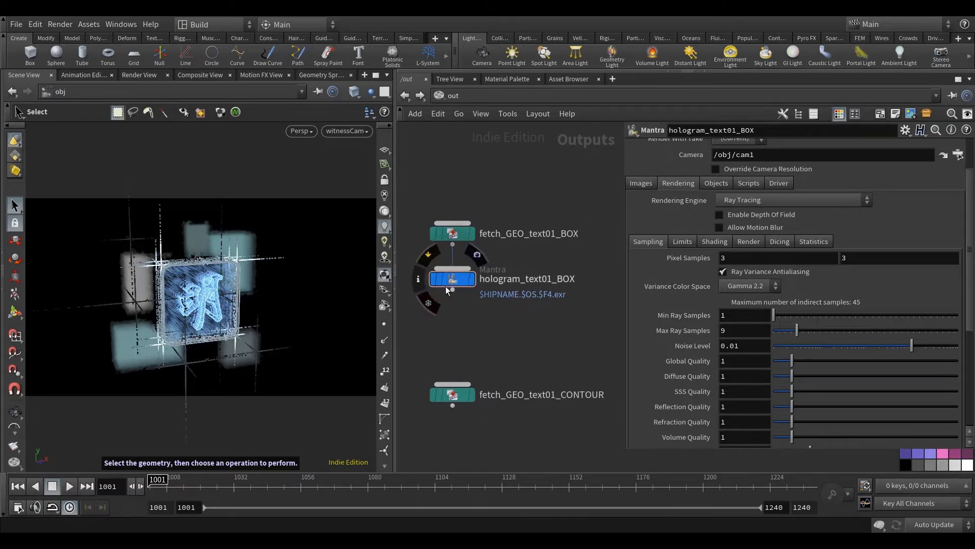
middle_click_drag(508, 322, 508, 316)
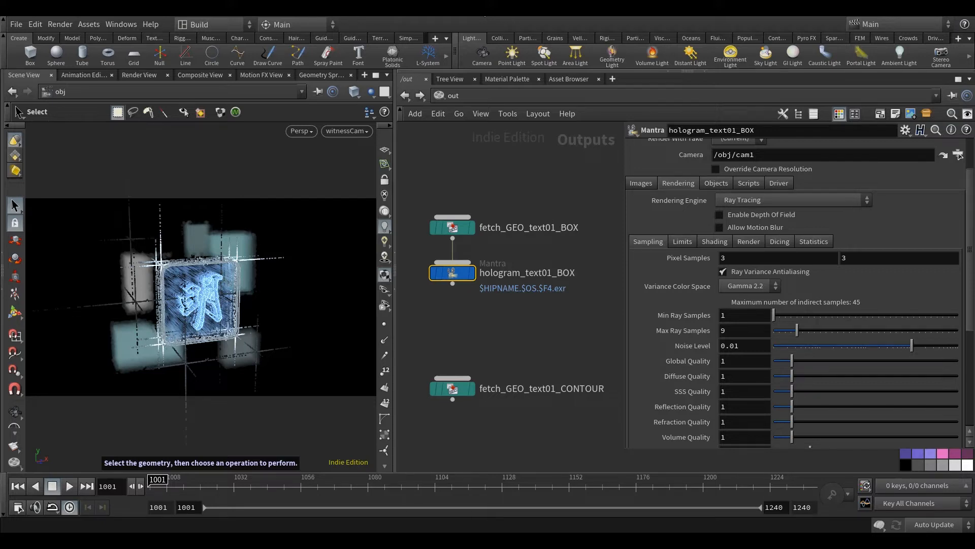
left_click(740, 257)
type("6")
right_click(748, 259)
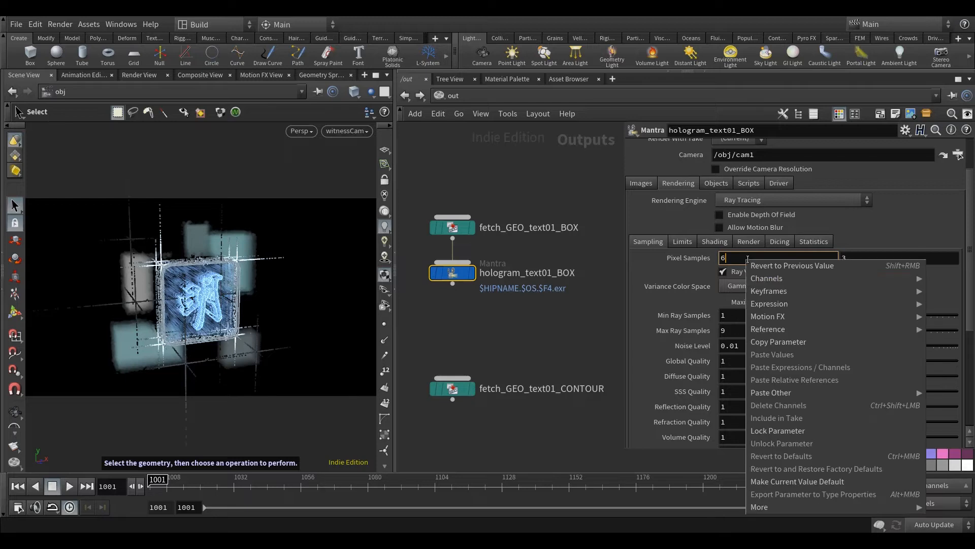
left_click(778, 342)
right_click(846, 258)
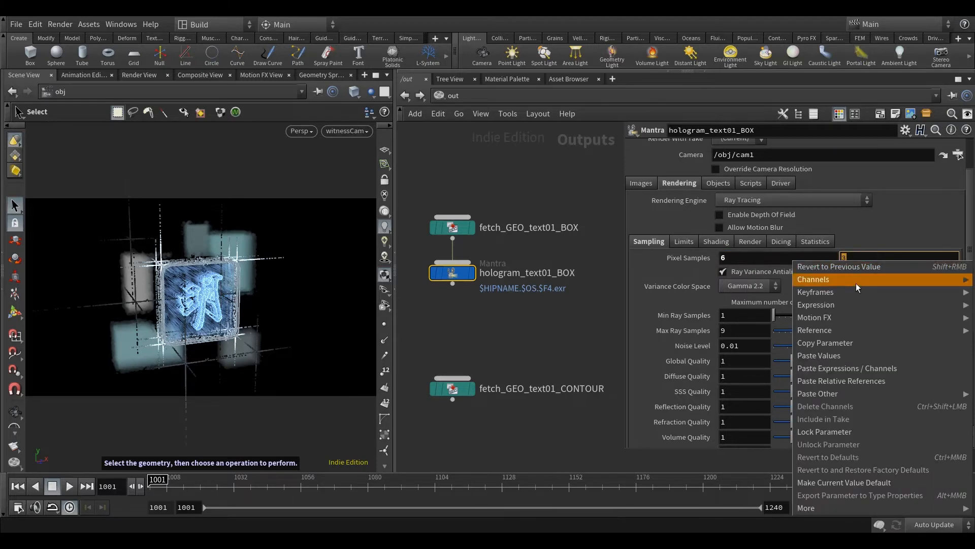
left_click(879, 381)
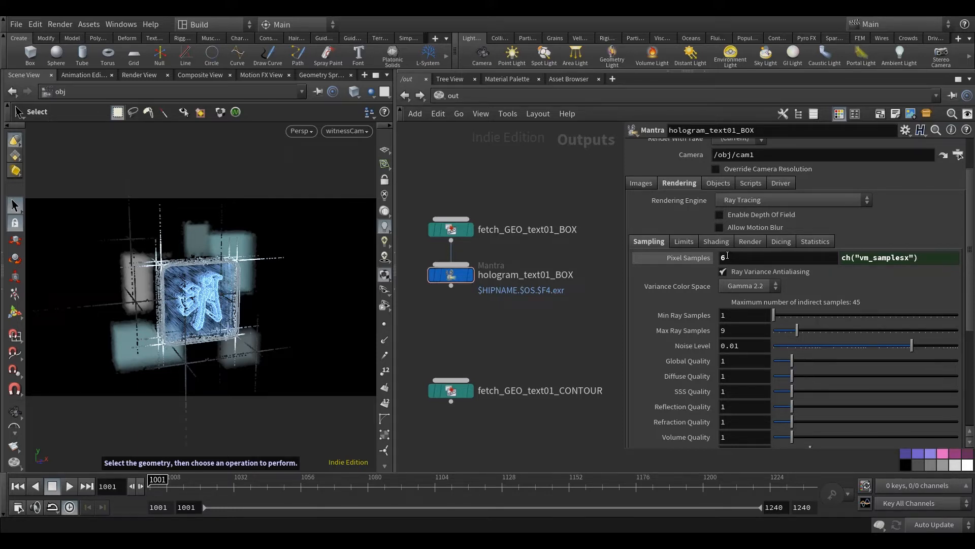
Set the Reflect Limit, Refract Limit and Volume Limit of hologram_text01_BOX to 1
scroll(970, 277, "down", 5)
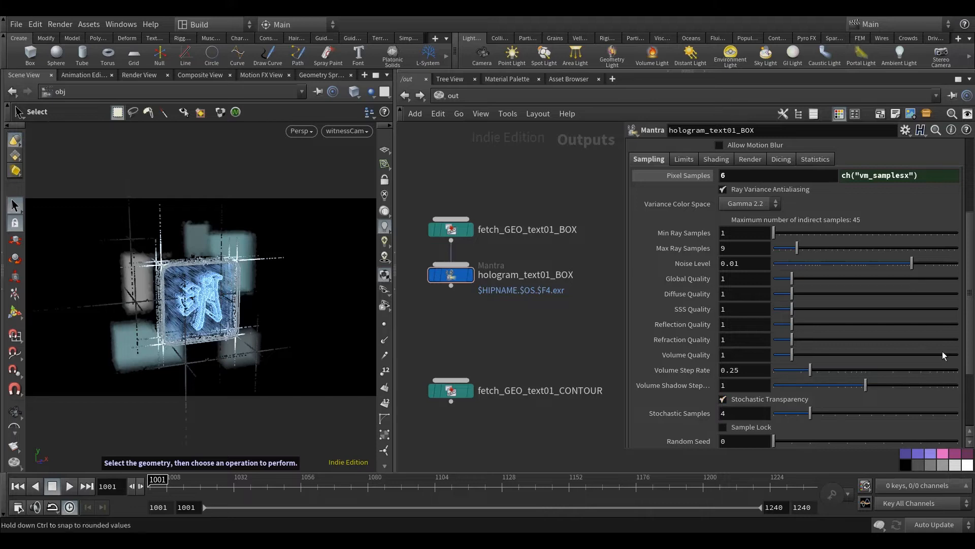
left_click_drag(970, 331, 969, 306)
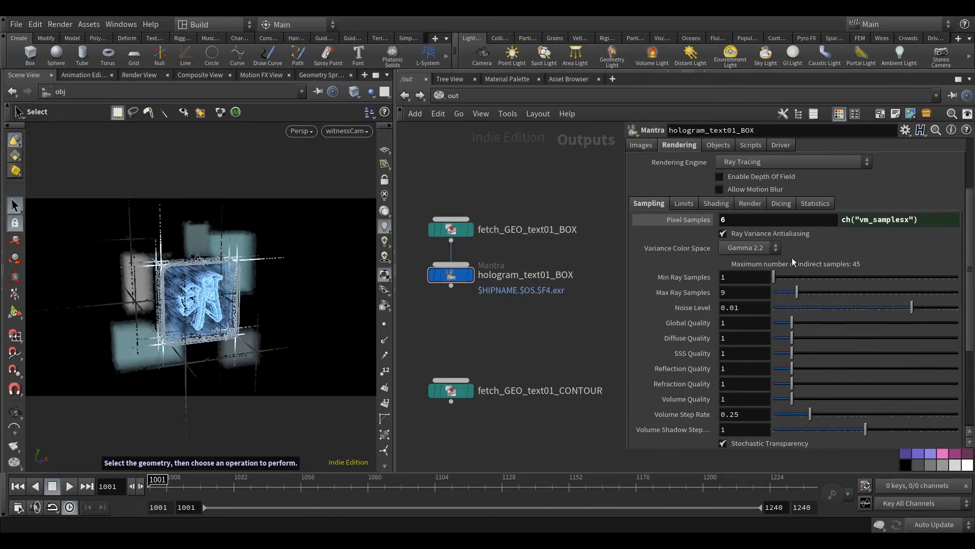
left_click(675, 203)
left_click_drag(748, 225, 701, 234)
type("11")
key("Return")
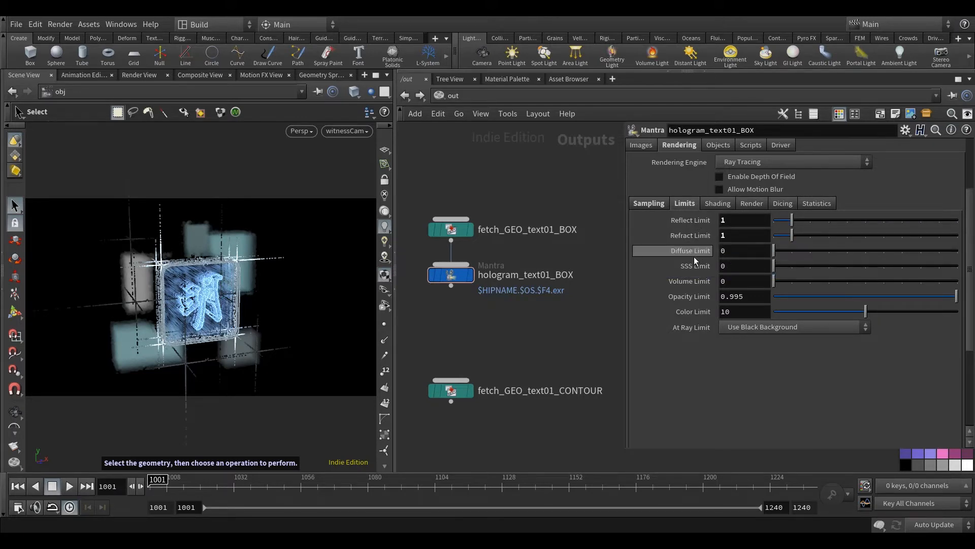
mouse_move(686, 253)
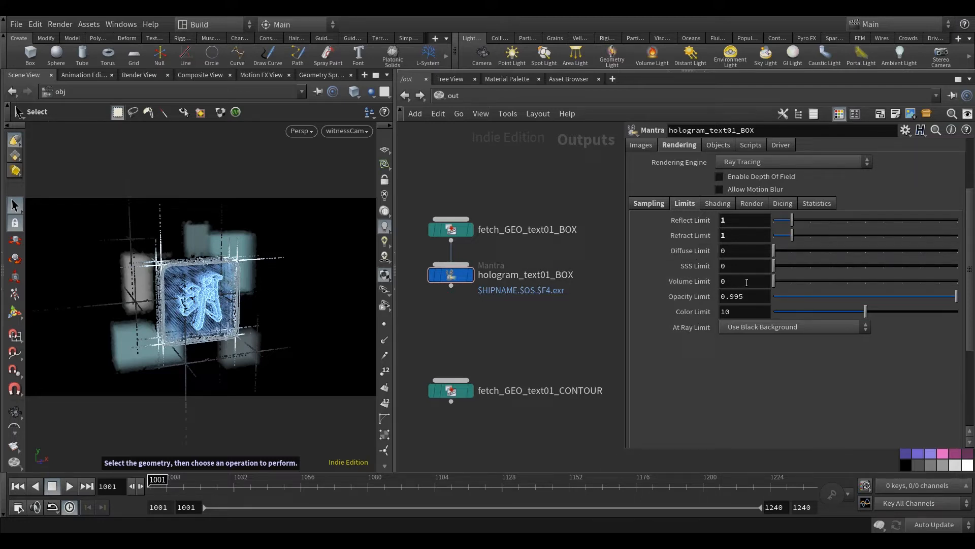
left_click_drag(748, 282, 679, 288)
type("1")
key("Return")
Examine the node's shading, render, dicing and statistics settings
left_click(711, 203)
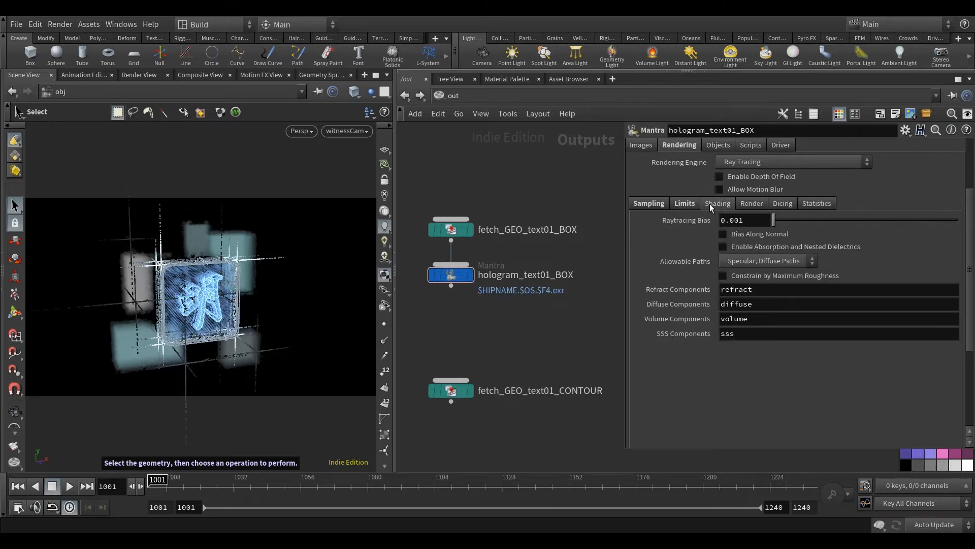
left_click(746, 203)
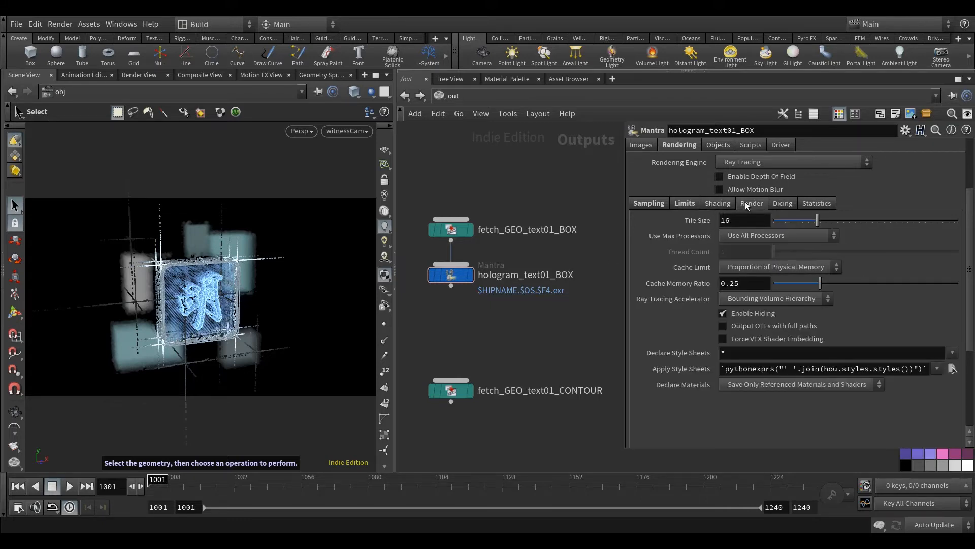
left_click(783, 202)
left_click(807, 202)
left_click(776, 204)
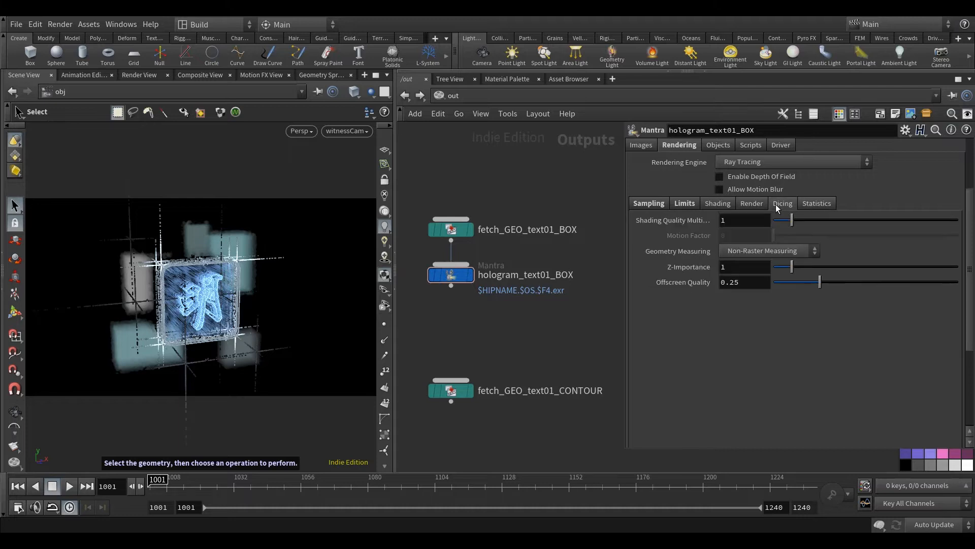
left_click(806, 203)
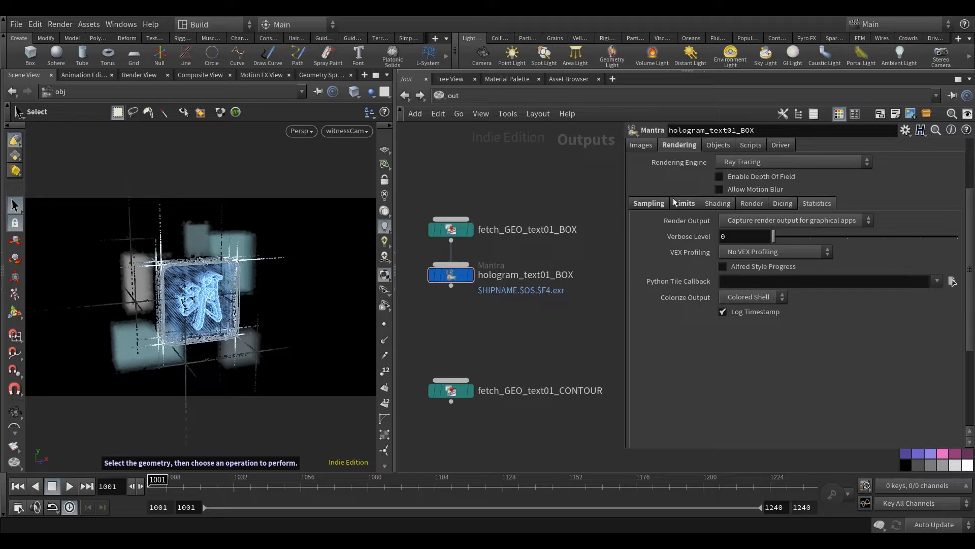
Clear the Candidate Objects entry of the hologram_text01_BOX node
left_click(713, 146)
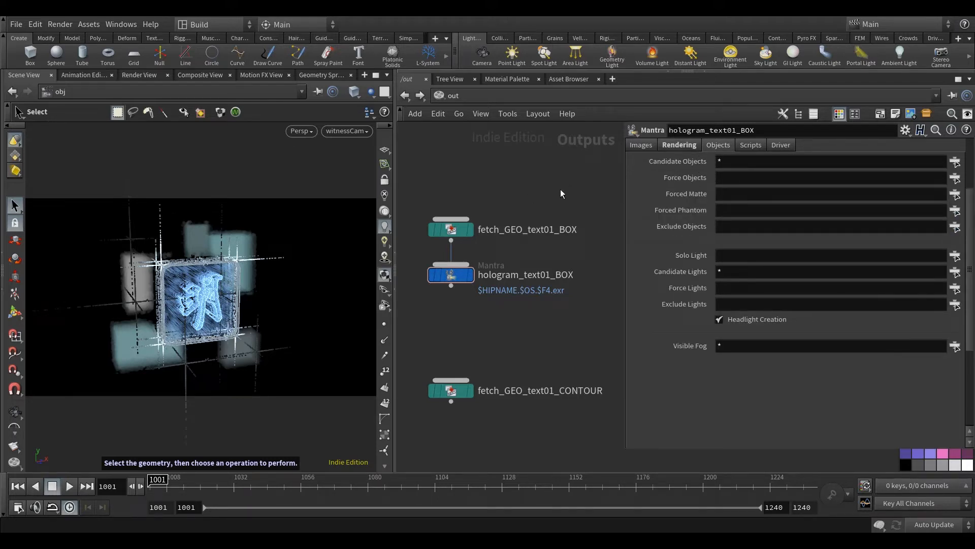
left_click_drag(738, 160, 666, 167)
key("BackSpace")
Set Force Objects to RENDER_`strreplace(opname("."), "hologram_", "")` and check the resolved object in the operator list
left_click(729, 177)
type("RENDR")
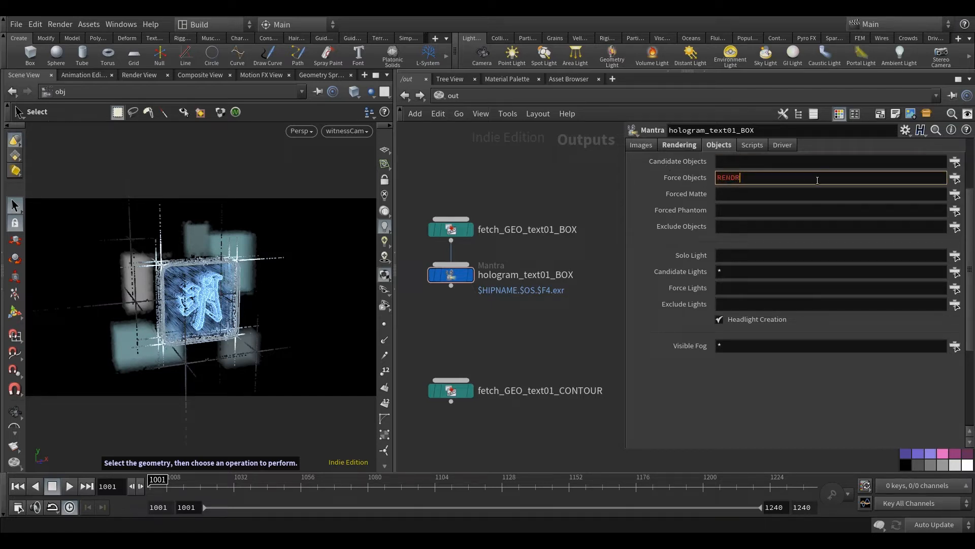
key("BackSpace")
type("ER_`strre")
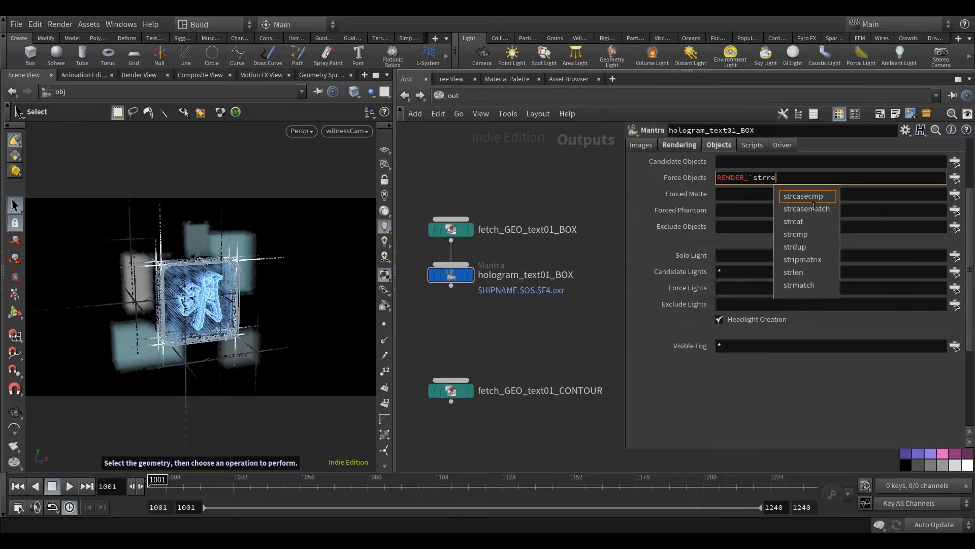
type("place(\"")
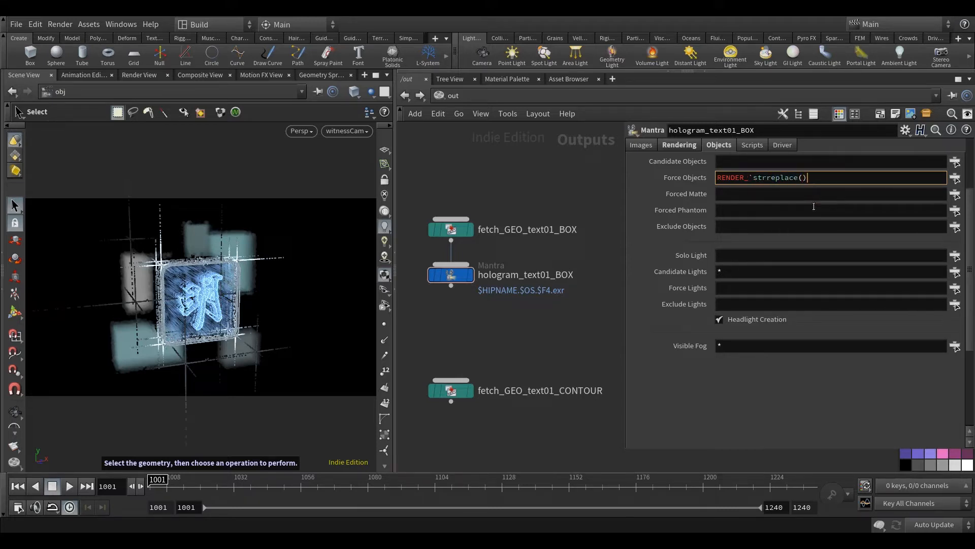
type("\"")
key("Delete")
key("BackSpace")
type("opname(\"\")")
key("Left")
key("Left")
type("., \"\"hologram_, \"\"")
key("Return")
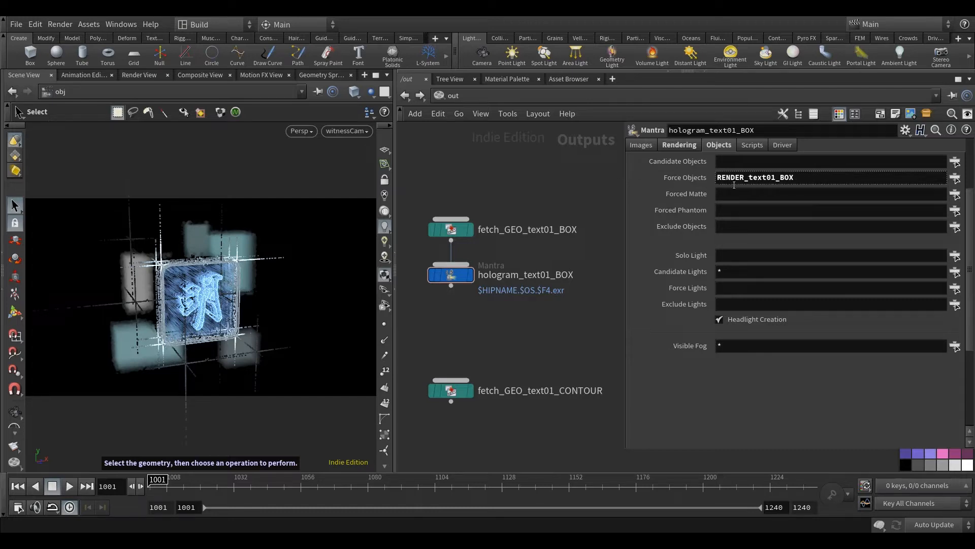
left_click(955, 178)
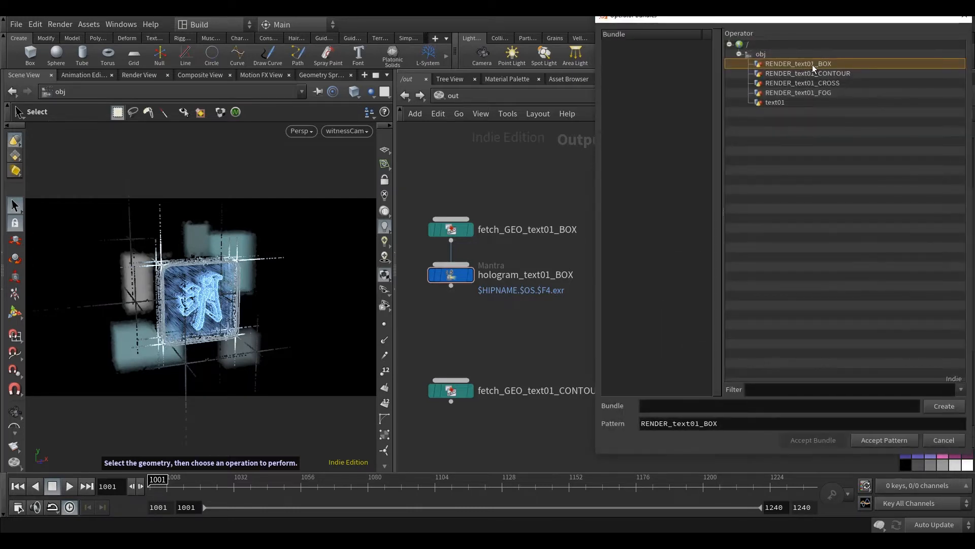
left_click(951, 441)
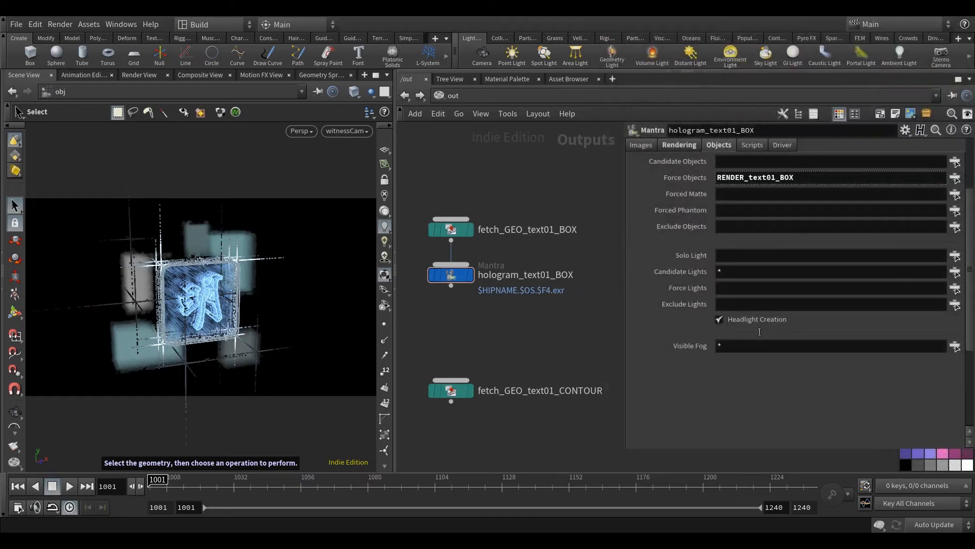
Review the Force Objects expression of hologram_text01_BOX, and examine the node's script and driver settings
left_click(683, 178)
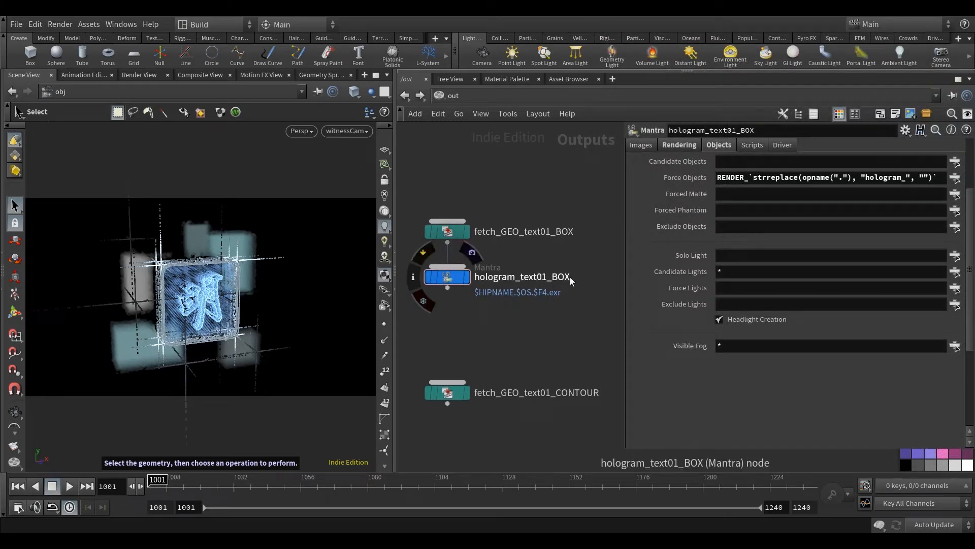
left_click(671, 184)
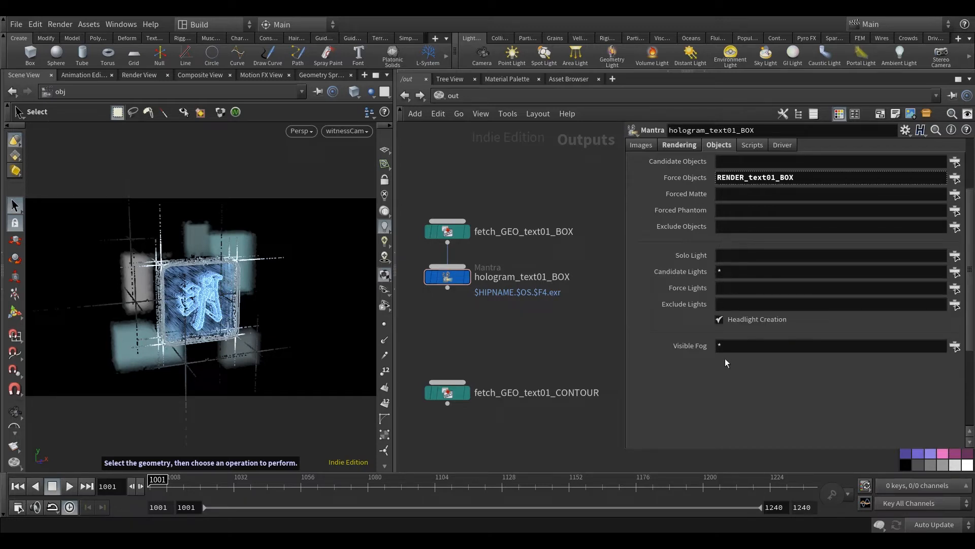
left_click(733, 148)
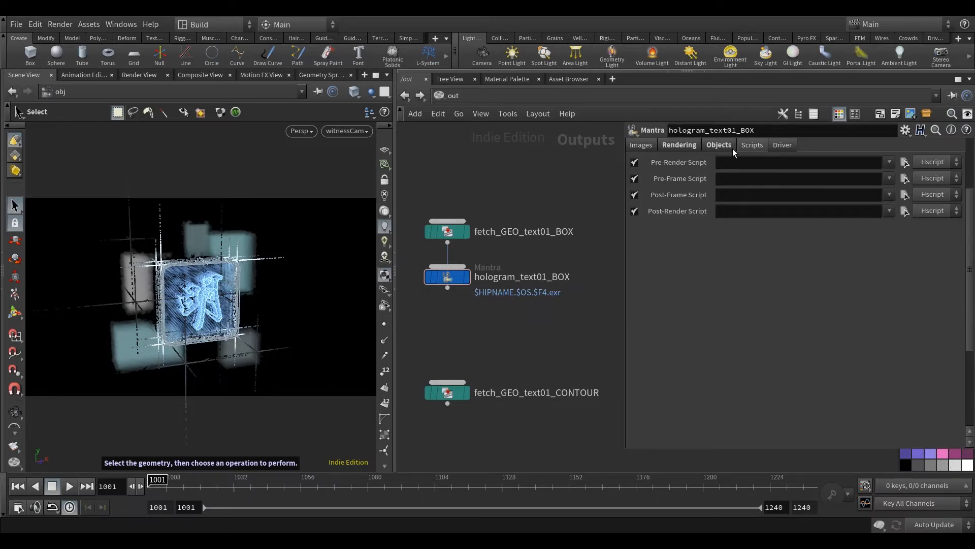
left_click(782, 145)
scroll(792, 229, "up", 3)
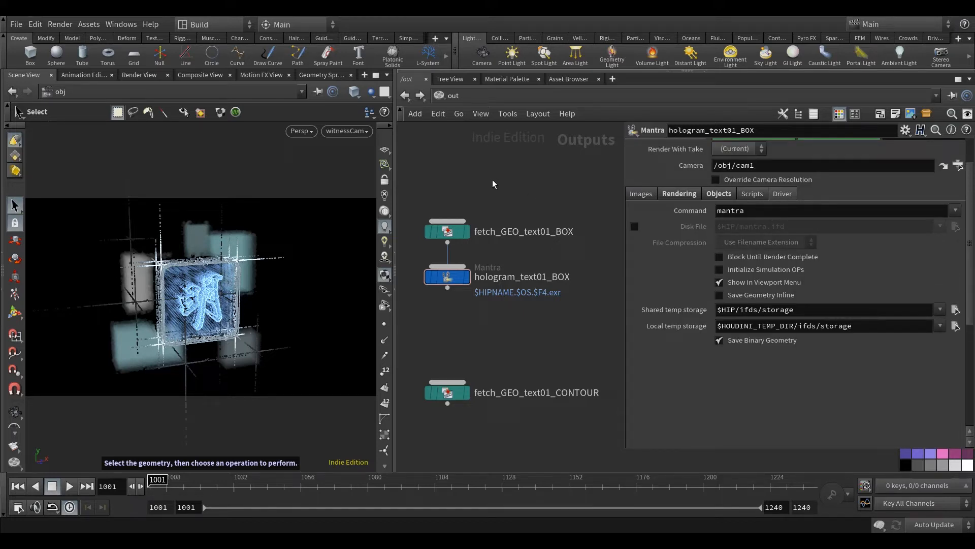
Save the scene and test-render hologram_text01_BOX in an enlarged Render View
key("ctrl+s")
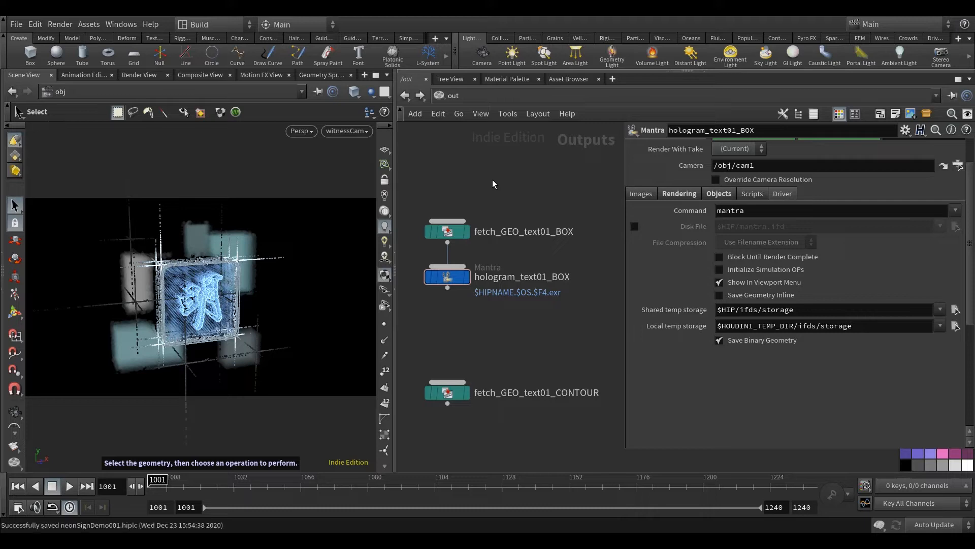
left_click(139, 74)
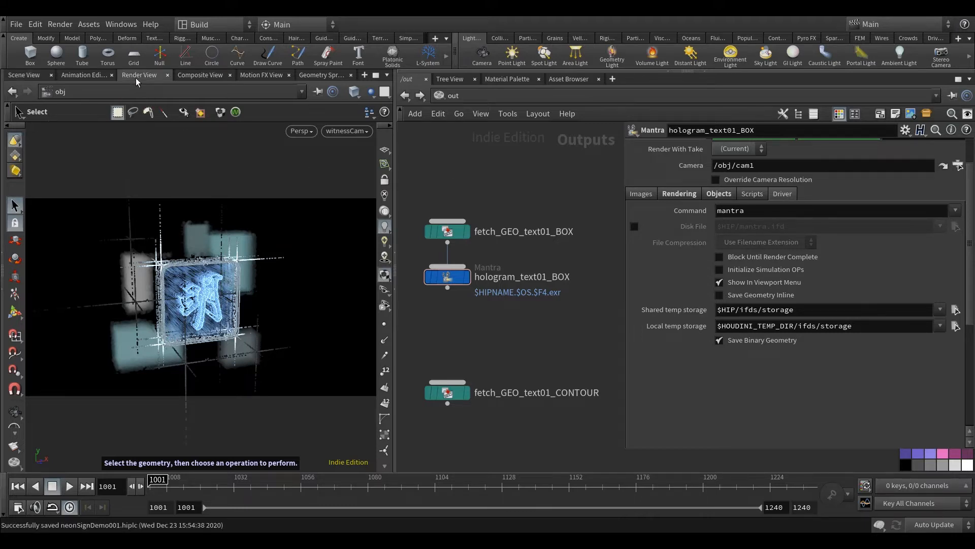
left_click_drag(395, 169, 442, 168)
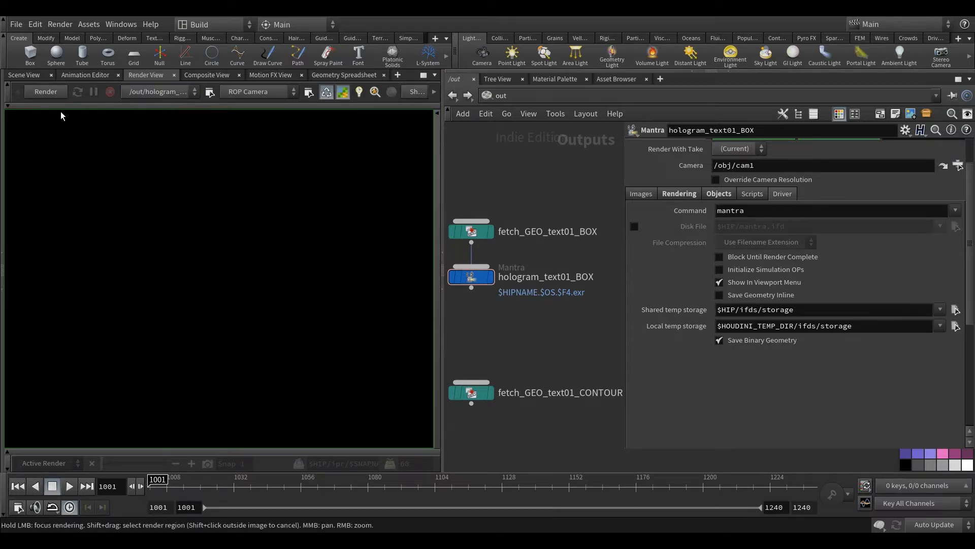
left_click(46, 92)
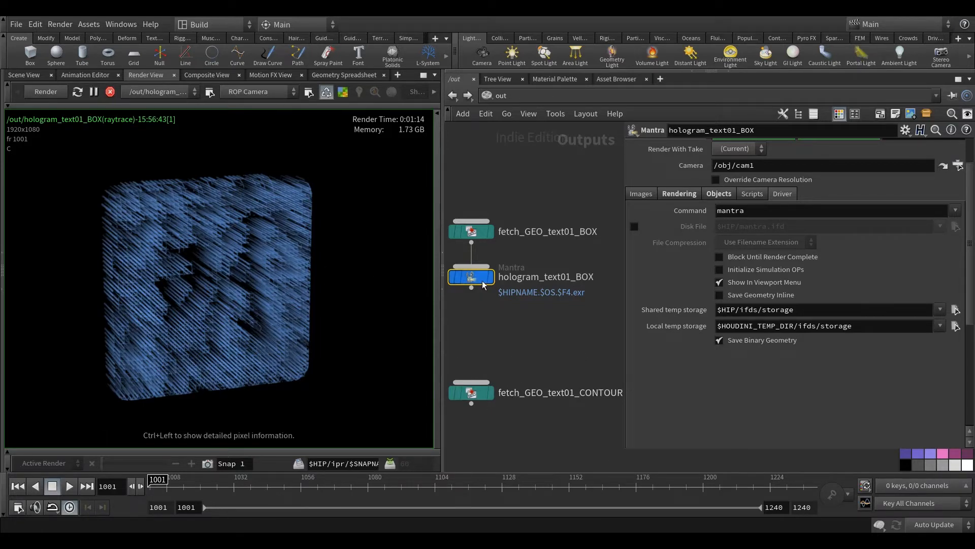
mouse_move(494, 390)
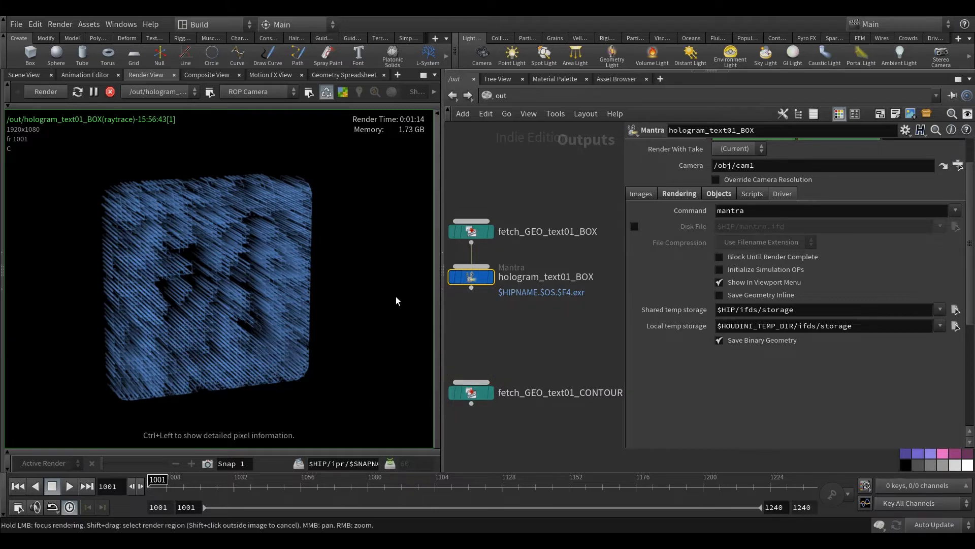
middle_click_drag(397, 298, 419, 291)
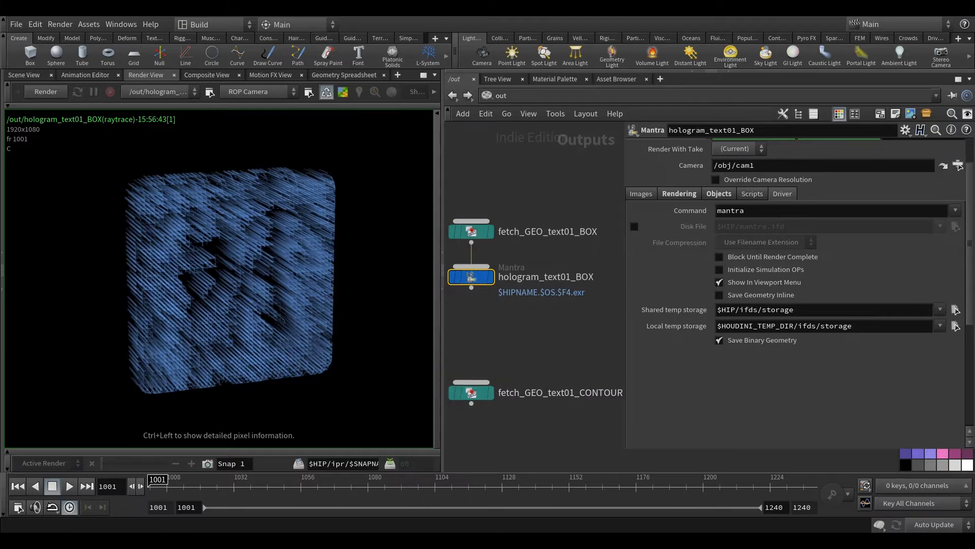
Return to the Scene View and paste a copy of hologram_text01_BOX below the fetch_GEO_text01_CONTOUR node
left_click(35, 74)
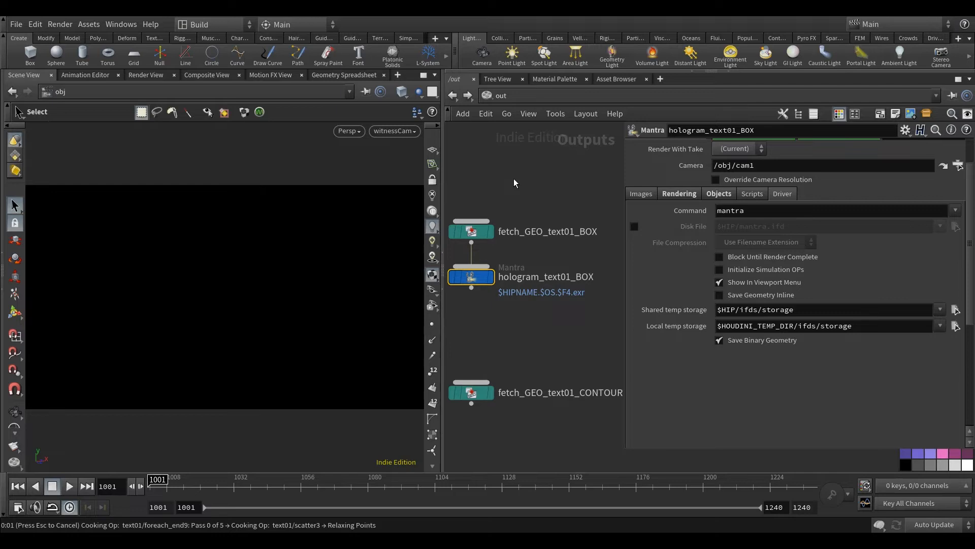
middle_click_drag(542, 307, 552, 280)
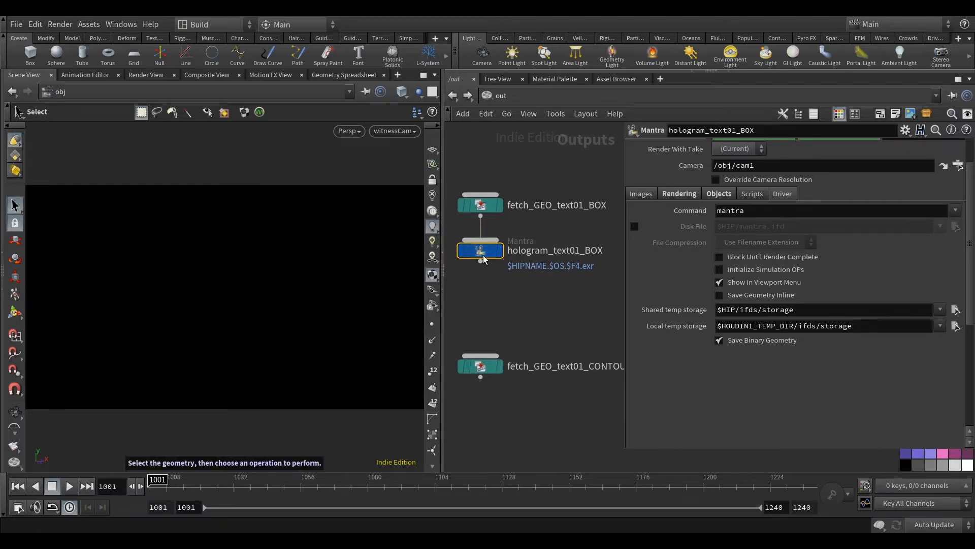
key("ctrl+c")
scroll(525, 327, "up", 2)
middle_click_drag(525, 327, 520, 286)
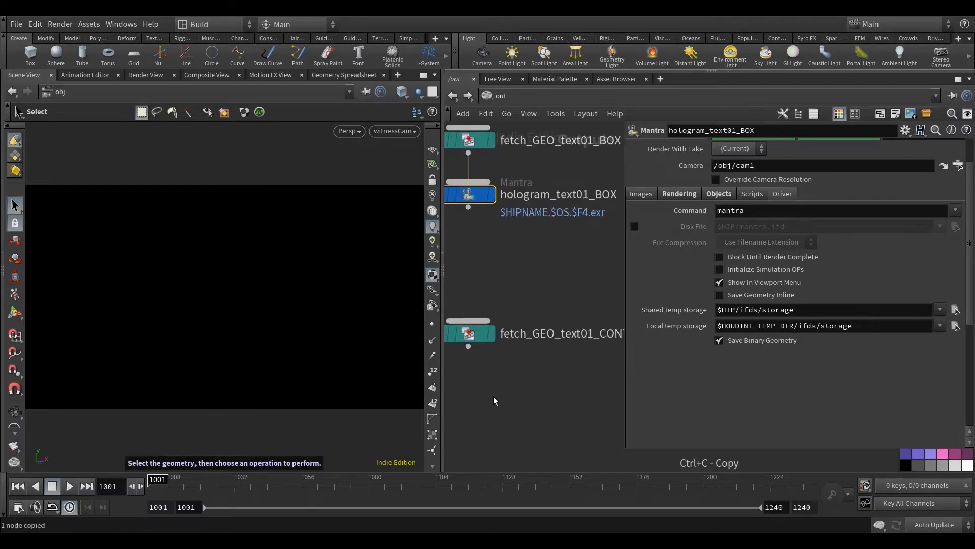
key("ctrl+v")
scroll(495, 400, "down", 3)
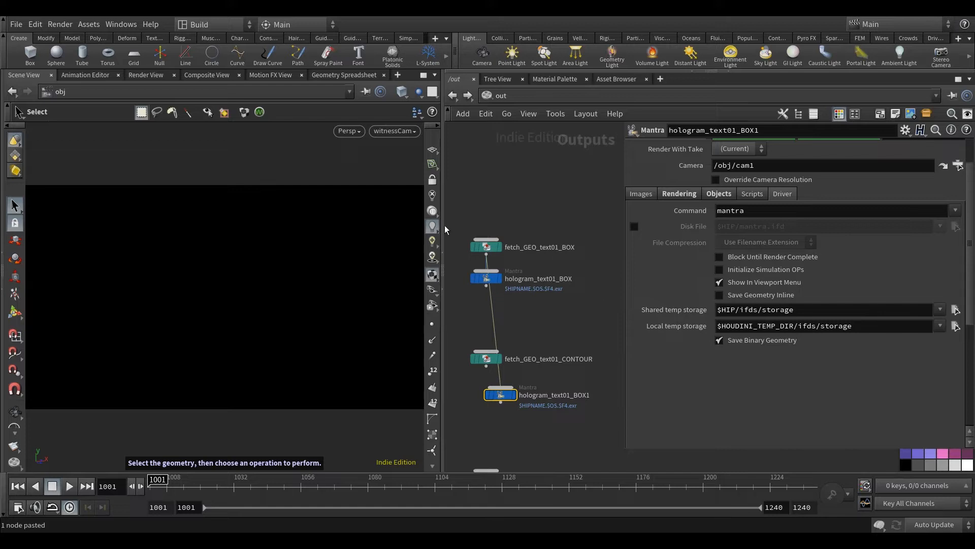
Widen the network area and rewire the copied Mantra node so that only fetch_GEO_text01_CONTOUR feeds it, aligned directly beneath
left_click_drag(446, 230, 354, 230)
scroll(477, 437, "up", 2)
left_click(416, 302)
left_click(436, 337)
left_click_drag(440, 350, 425, 367)
key("y")
left_click_drag(466, 242, 401, 234)
left_click_drag(438, 364, 428, 352)
middle_click_drag(547, 327, 540, 330)
scroll(540, 329, "down", 2)
scroll(533, 355, "up", 2)
Rename the copied Mantra node as hologram_text01_CONTOUR
double_click(530, 370)
type("CONTOUR")
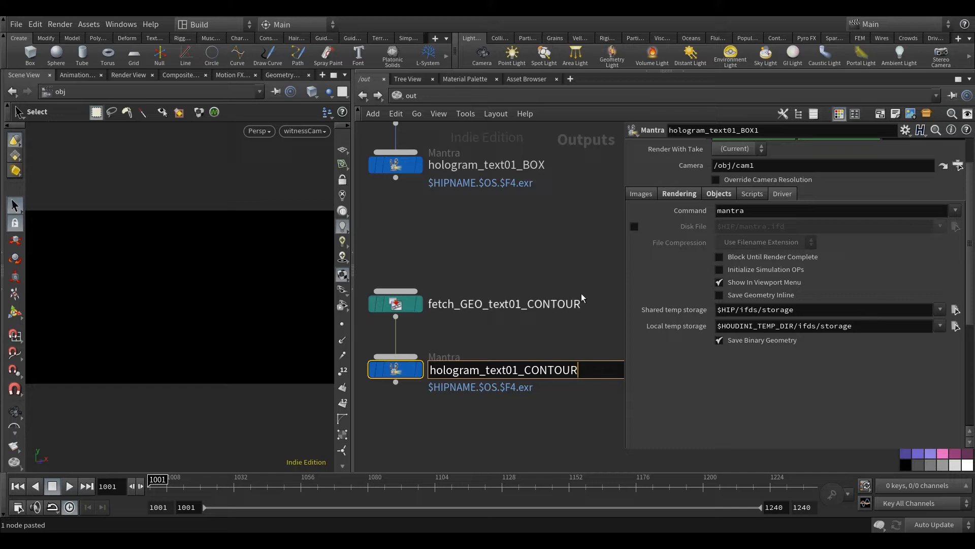
key("Return")
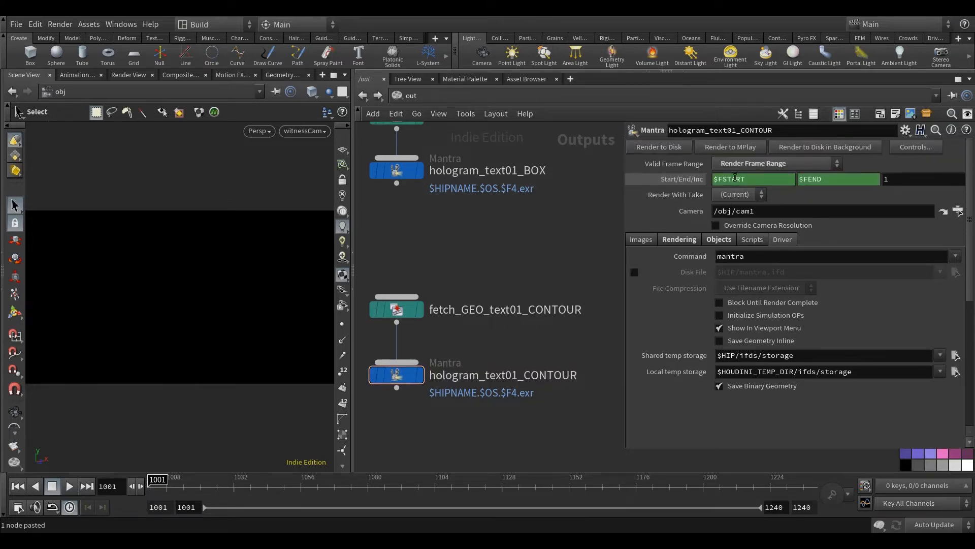
Set the render camera of hologram_text01_BOX to /obj/witnessCam
left_click(642, 239)
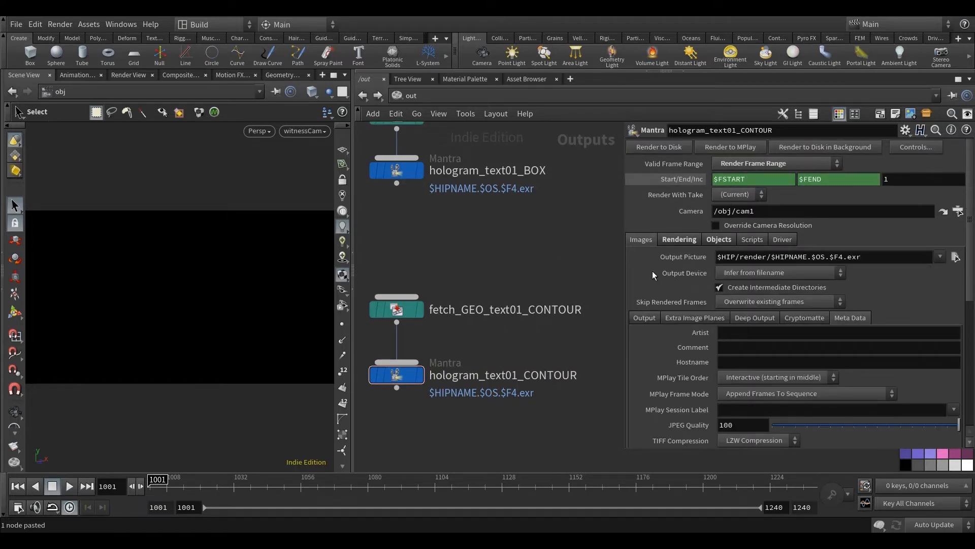
middle_click_drag(463, 234, 507, 273)
left_click(409, 196)
middle_click_drag(409, 196, 401, 215)
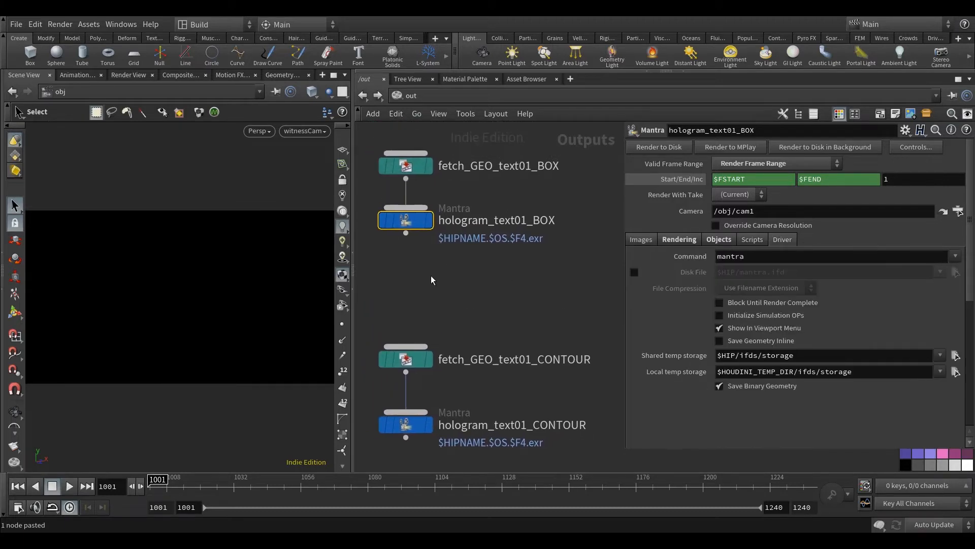
left_click(959, 213)
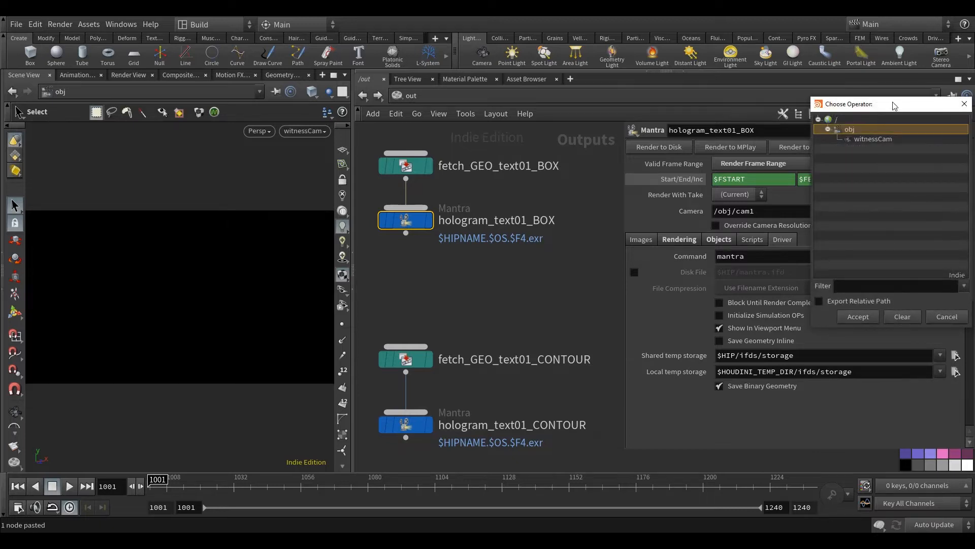
left_click(818, 151)
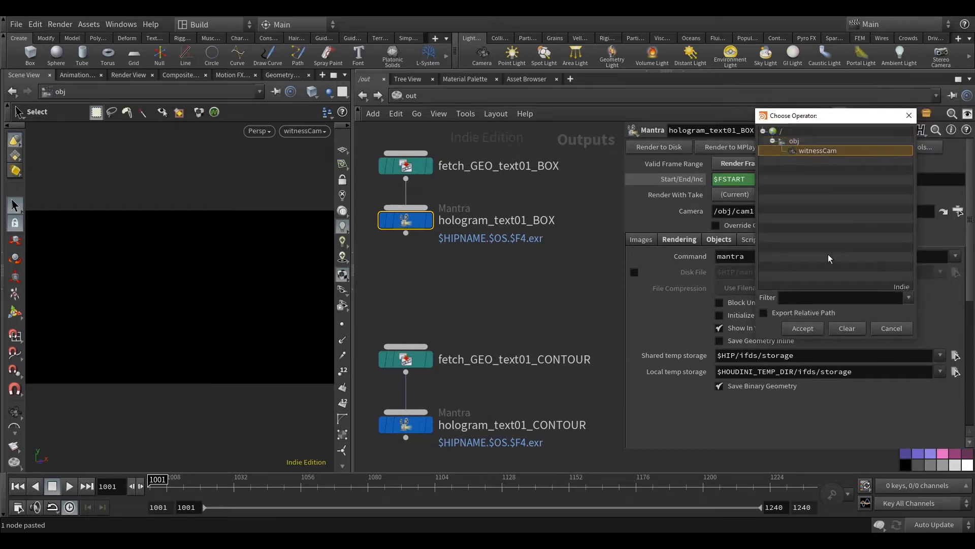
left_click(803, 328)
Set the Output Picture of hologram_text01_BOX to $HIP/render/$OS/v001/$OS.$F4.exr
left_click(644, 239)
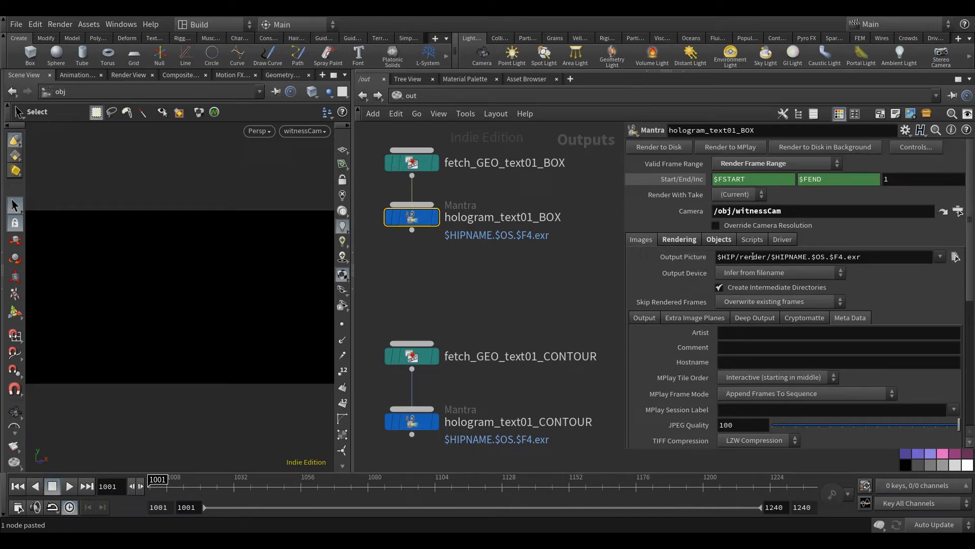
left_click(769, 257)
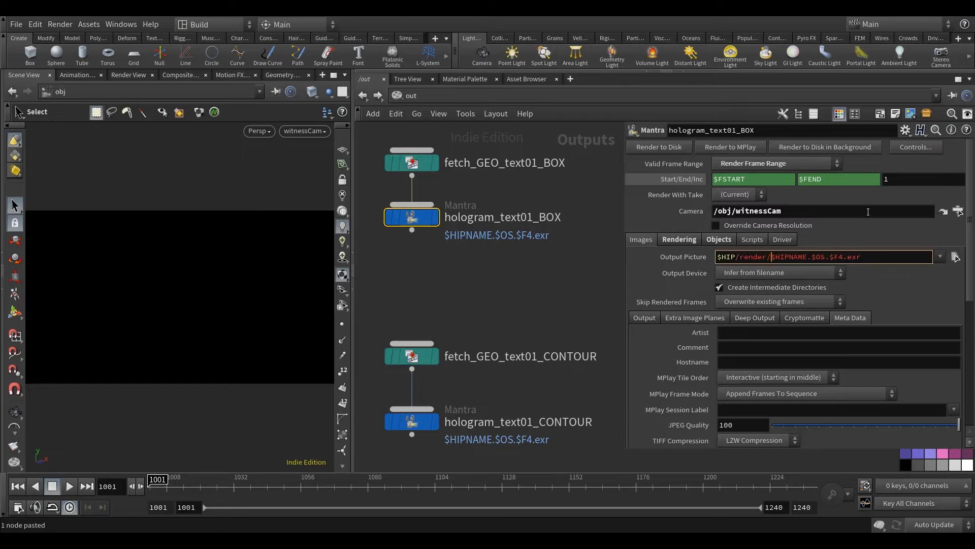
type("$OS/v001/")
key("BackSpace")
key("BackSpace")
key("BackSpace")
key("BackSpace")
key("BackSpace")
key("BackSpace")
key("BackSpace")
key("BackSpace")
key("BackSpace")
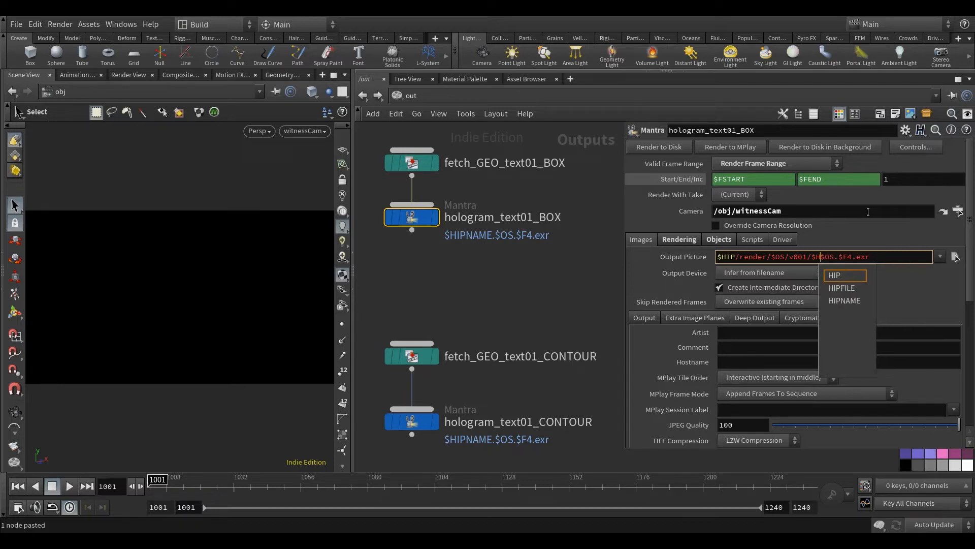
key("Escape")
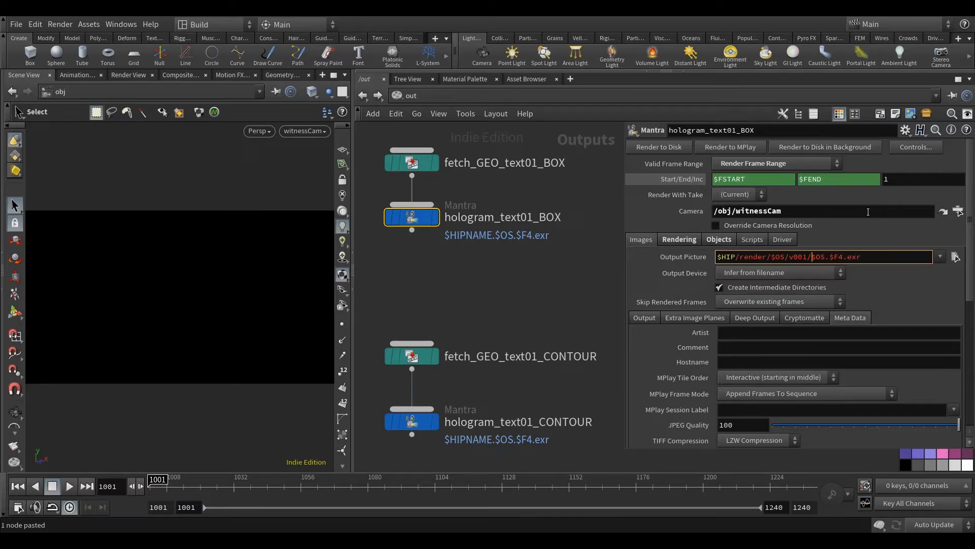
key("Return")
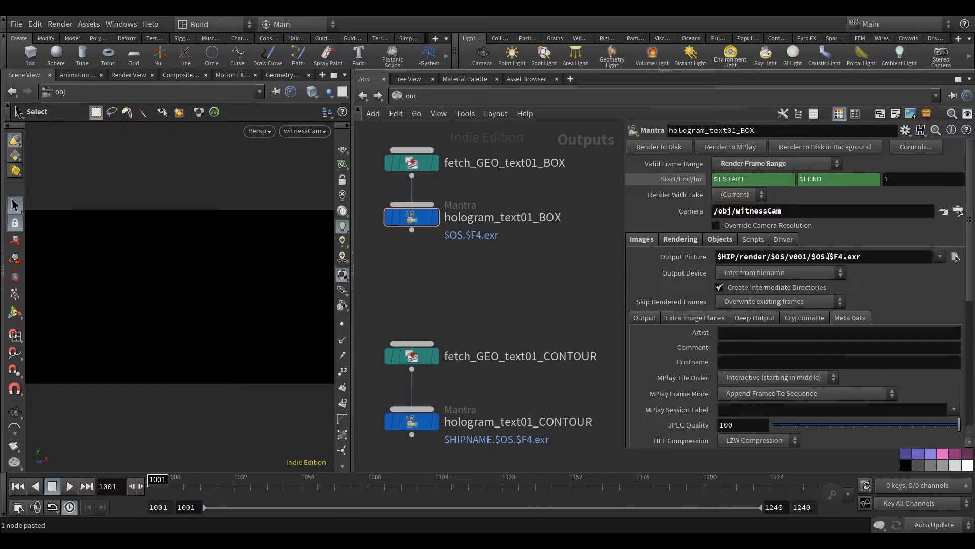
Copy the camera /obj/witnessCam and output path $HIP/render/$OS/v001/$OS.$F4.exr from hologram_text01_BOX to hologram_text01_CONTOUR
middle_click_drag(543, 272, 548, 265)
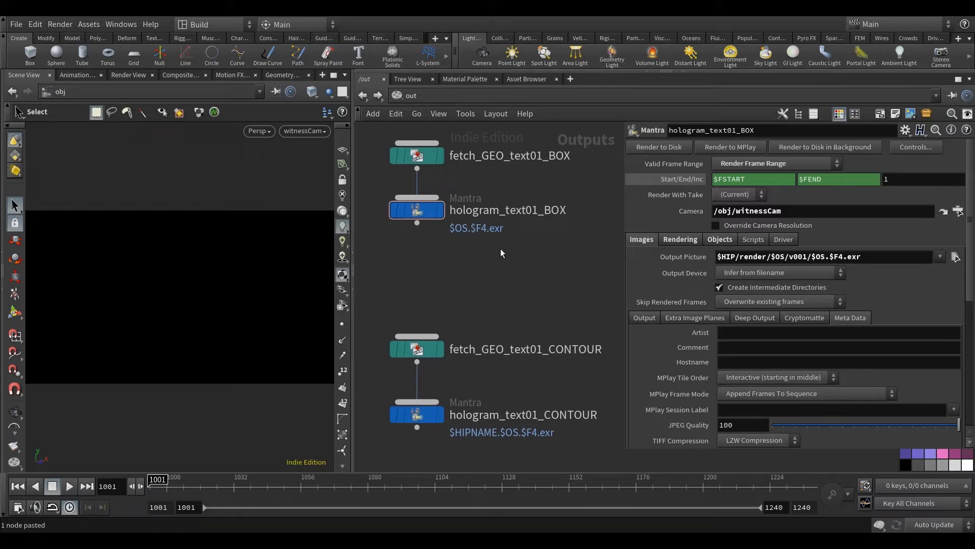
left_click(431, 211)
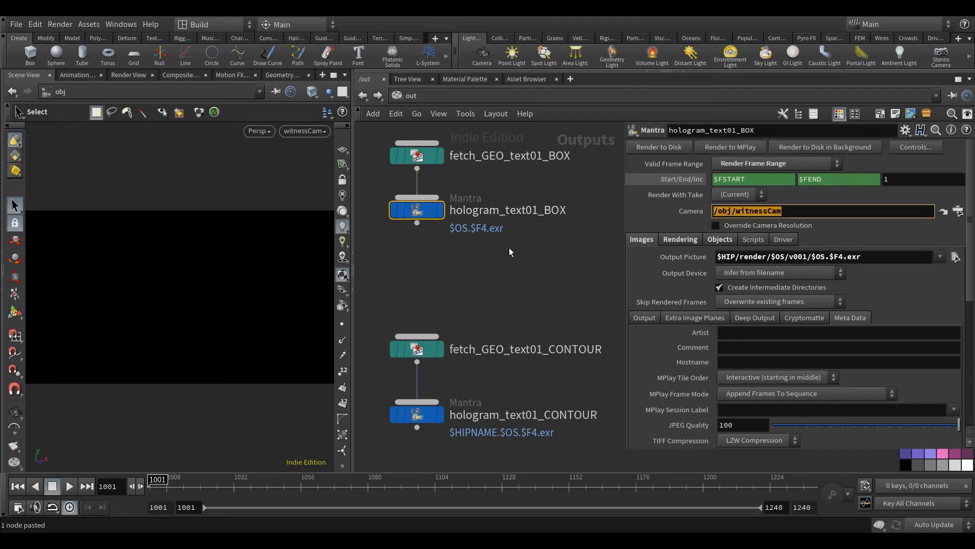
left_click(424, 422)
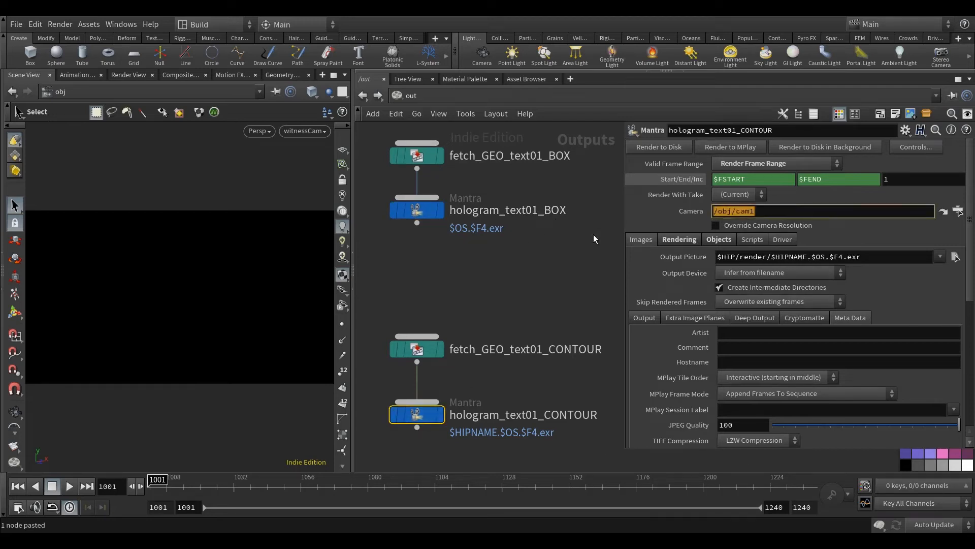
left_click(420, 215)
left_click_drag(864, 256, 574, 260)
key("ctrl+c")
left_click(422, 421)
left_click_drag(864, 257, 569, 272)
key("ctrl+v")
middle_click_drag(494, 267, 495, 253)
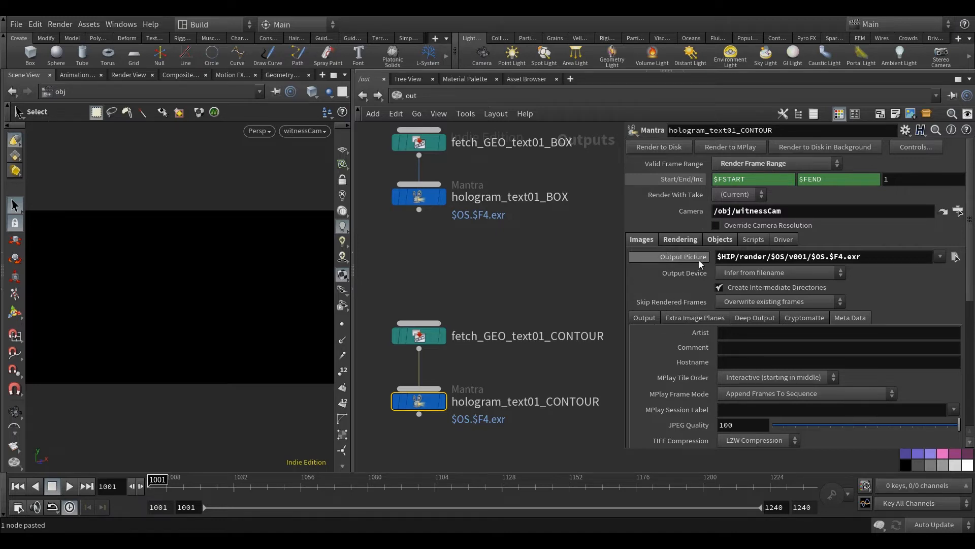
Examine the output, extra image plane, deep output, Cryptomatte and metadata settings of hologram_text01_CONTOUR
left_click(652, 318)
scroll(667, 344, "down", 2)
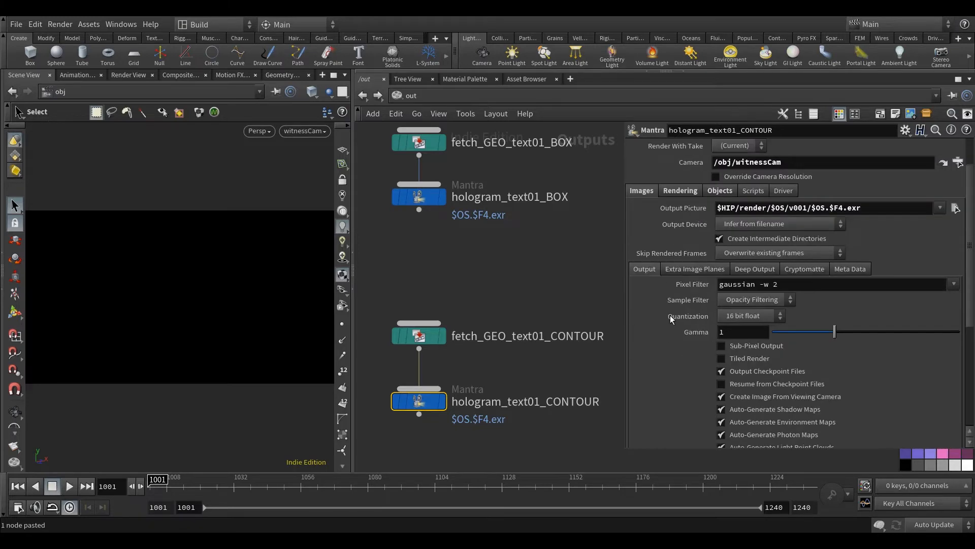
middle_click_drag(476, 238, 473, 241)
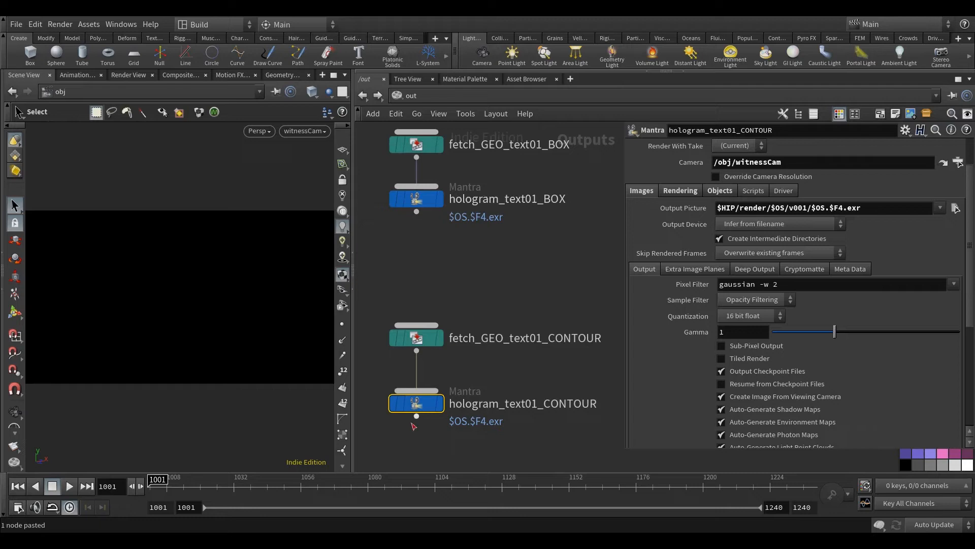
left_click(690, 268)
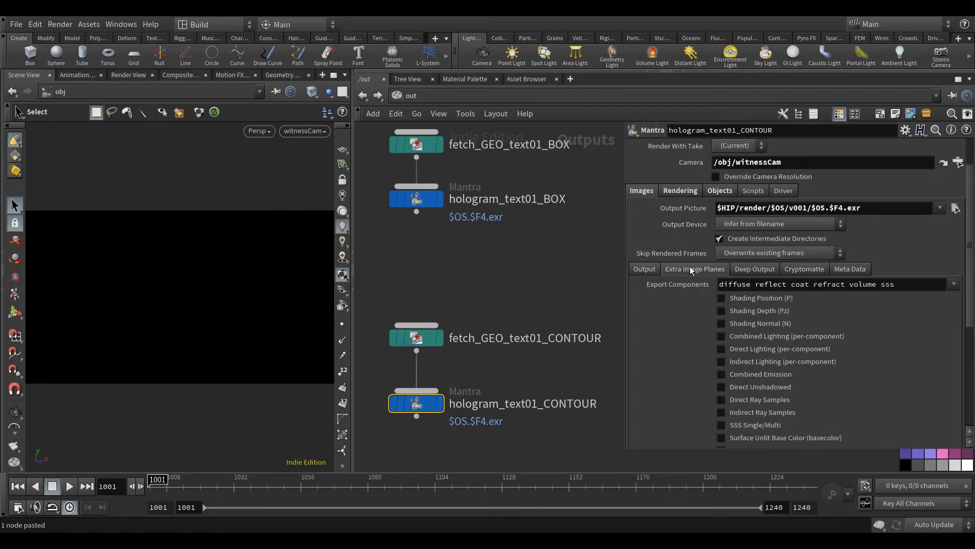
left_click(753, 268)
left_click(818, 271)
left_click(842, 271)
Set the Pixel Samples of hologram_text01_CONTOUR to 9
left_click(679, 192)
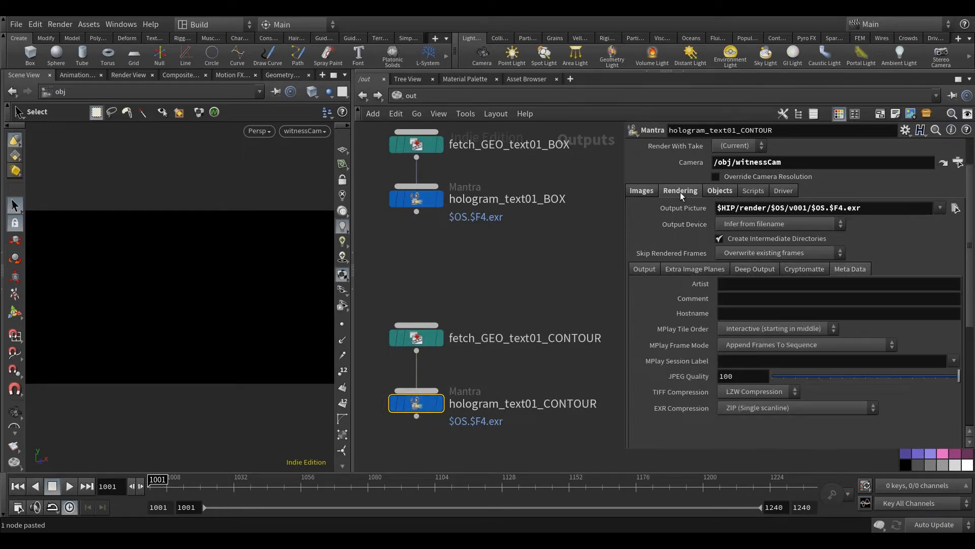
left_click(652, 251)
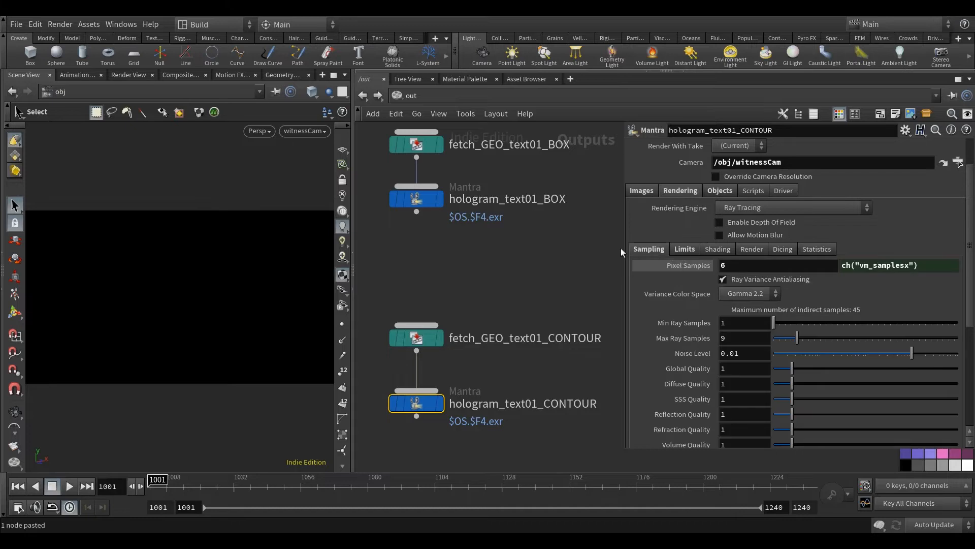
left_click(675, 274)
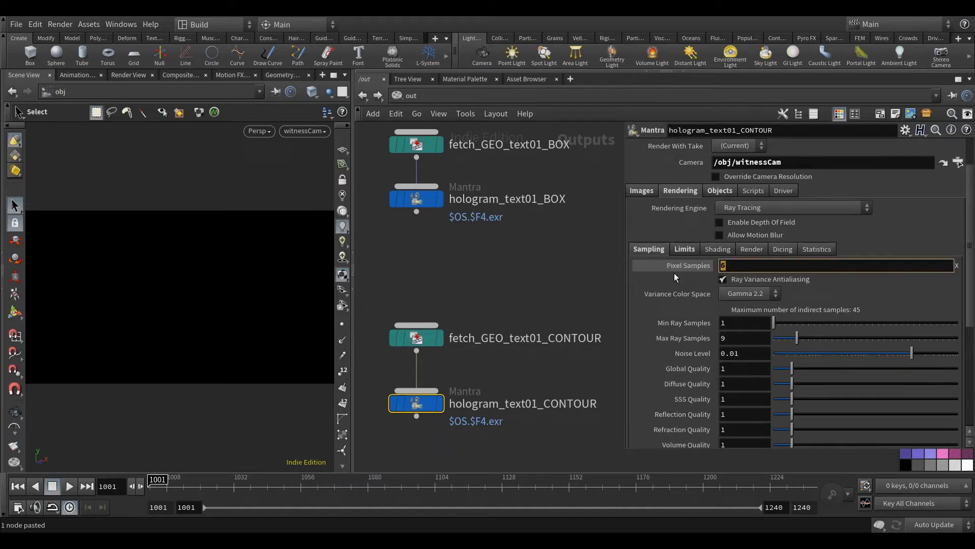
key("ctrl+v")
key("Return")
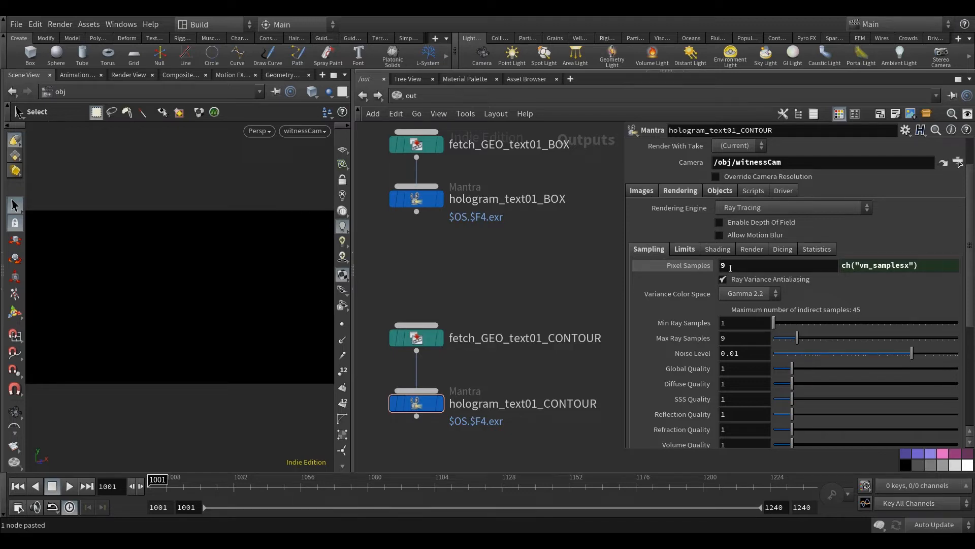
scroll(791, 340, "down", 3)
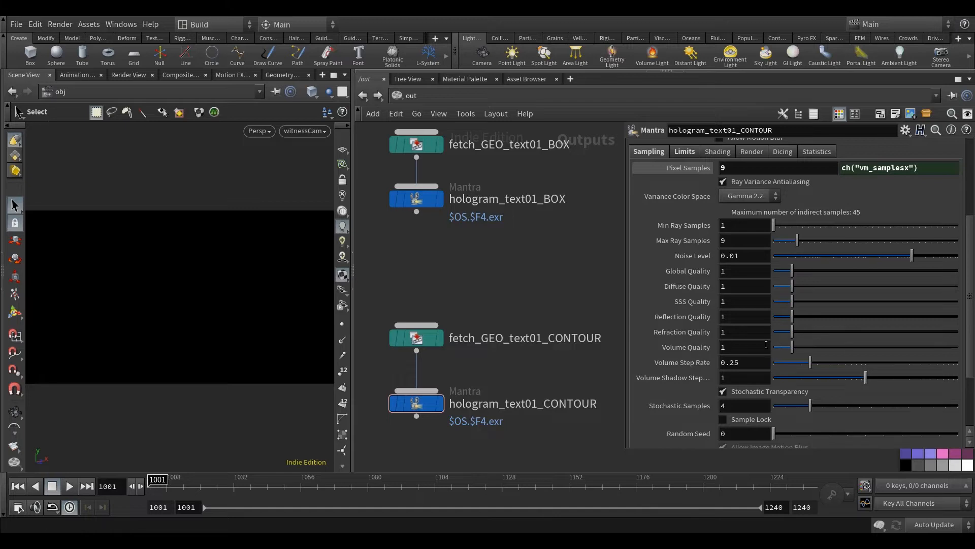
scroll(800, 330, "up", 2)
Set the Volume Limit of hologram_text01_CONTOUR to 0
left_click(686, 200)
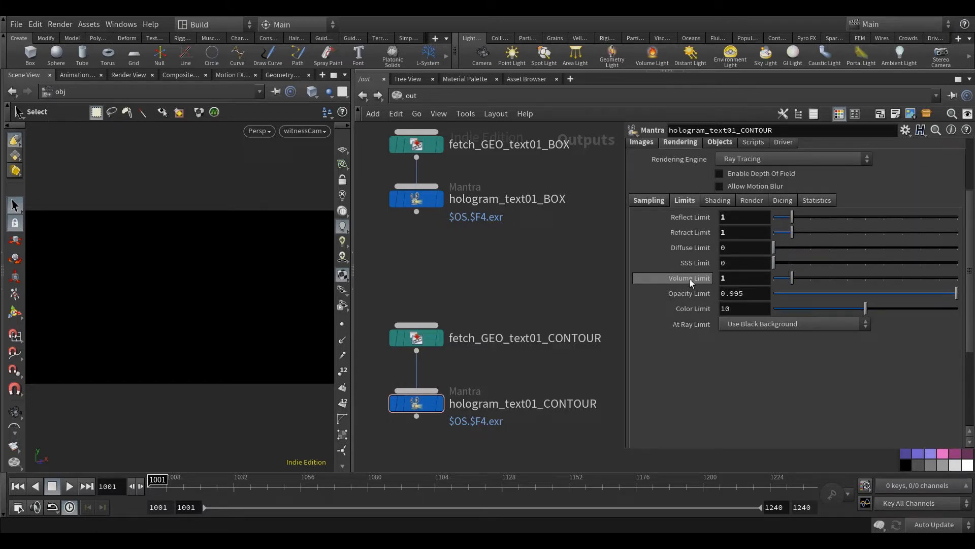
left_click_drag(743, 279, 596, 287)
type("0")
key("Return")
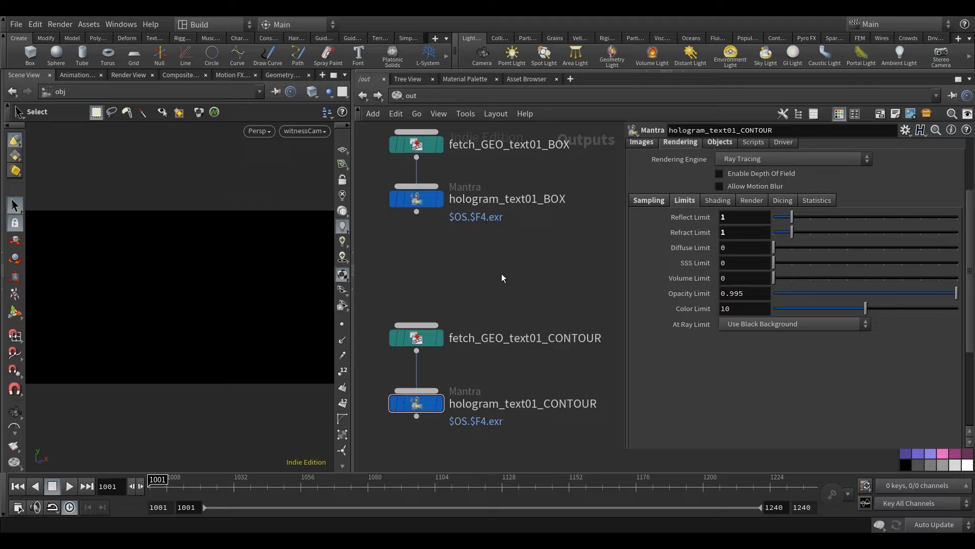
Examine the shading, render, dicing, statistics, objects, scripts and driver settings of hologram_text01_CONTOUR
left_click(708, 203)
left_click(753, 201)
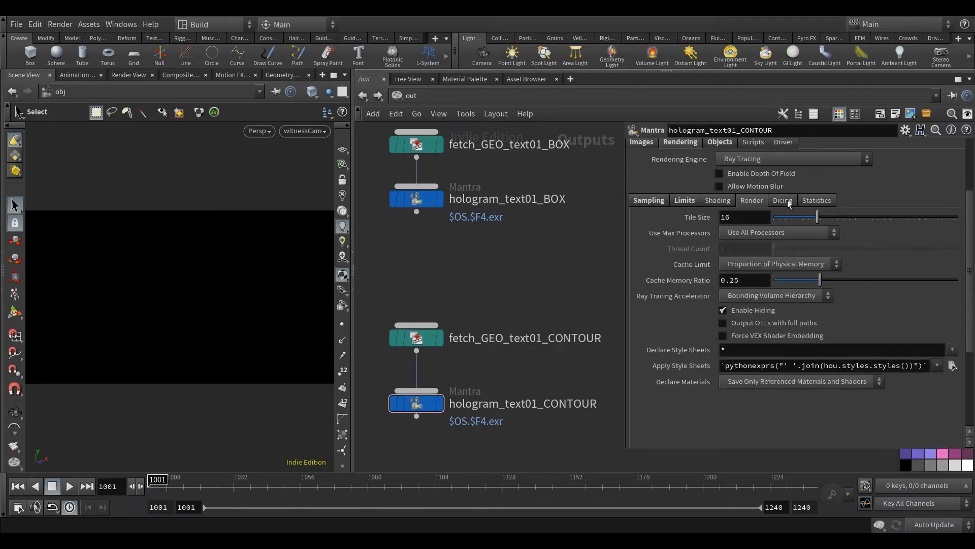
left_click(785, 199)
left_click(817, 199)
scroll(822, 224, "up", 1)
scroll(822, 224, "up", 2)
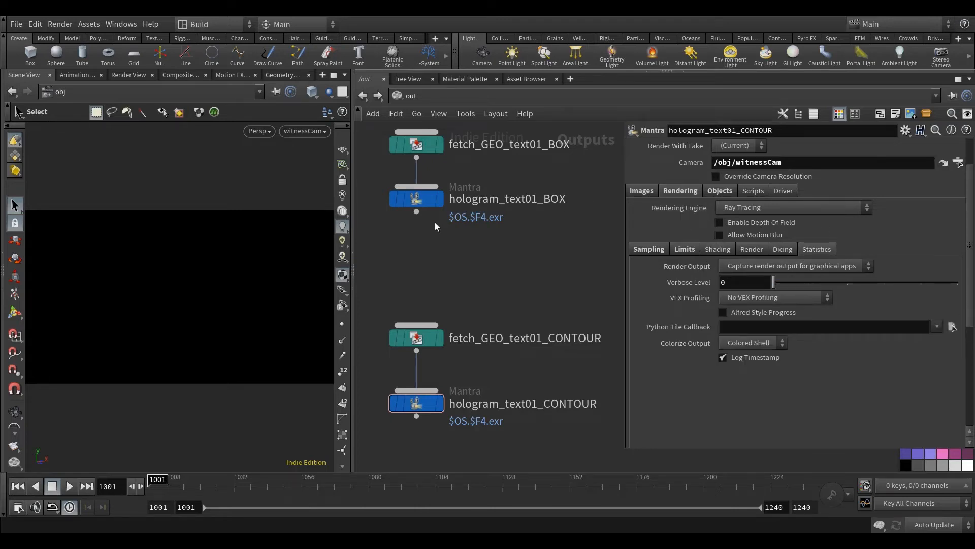
mouse_move(757, 237)
left_click(715, 193)
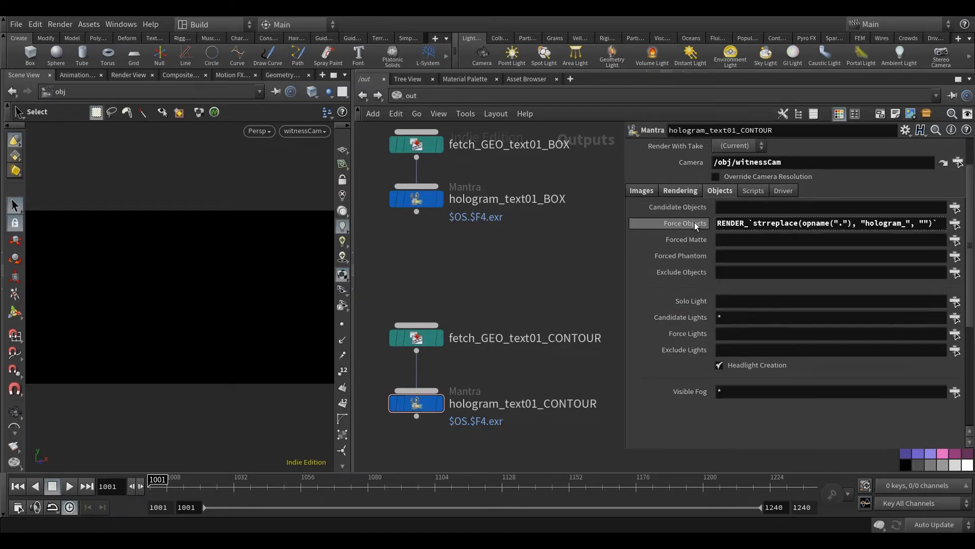
left_click(692, 223)
left_click(757, 191)
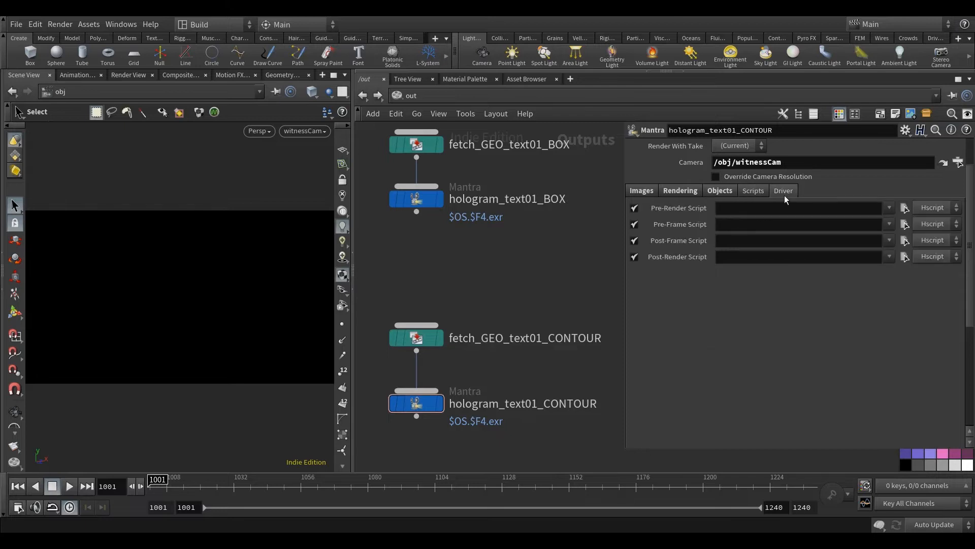
left_click(784, 193)
left_click(653, 194)
Save the scene and render a preview of /out/hologram_text01_CONTOUR in the Render View
key("ctrl+s")
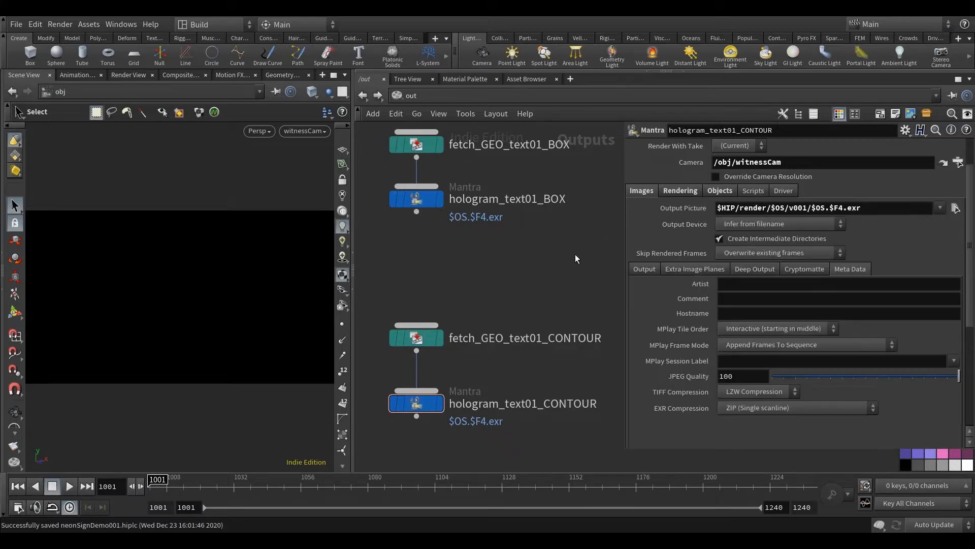
left_click(133, 75)
left_click(152, 92)
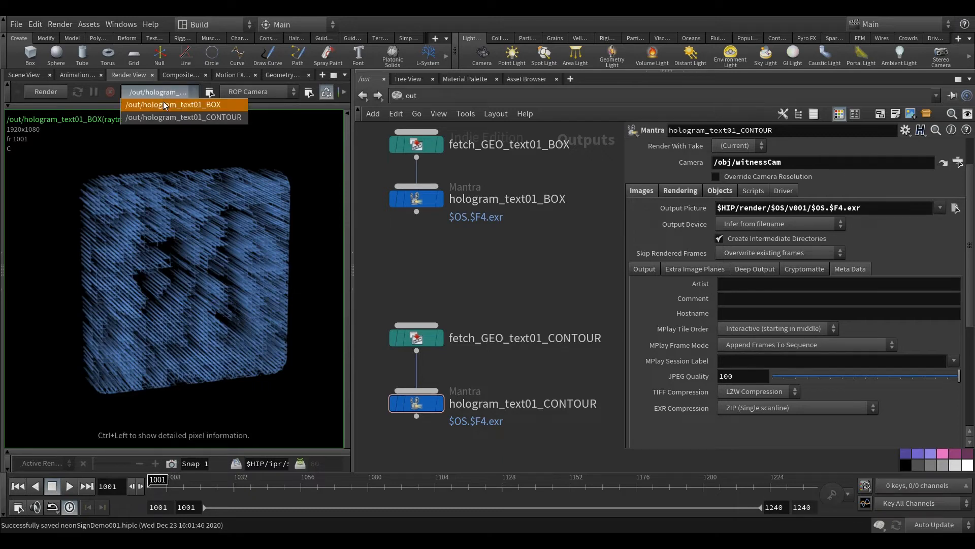
left_click(172, 117)
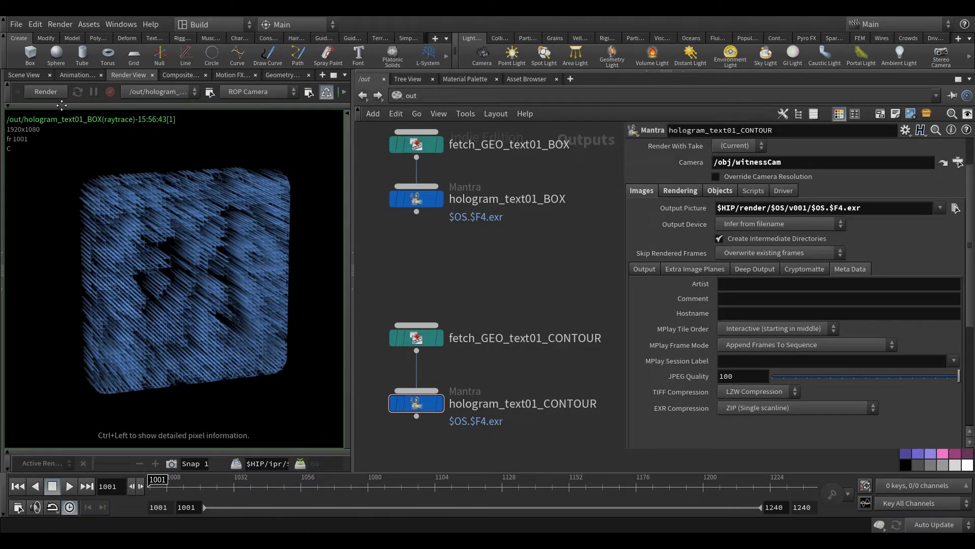
left_click(46, 91)
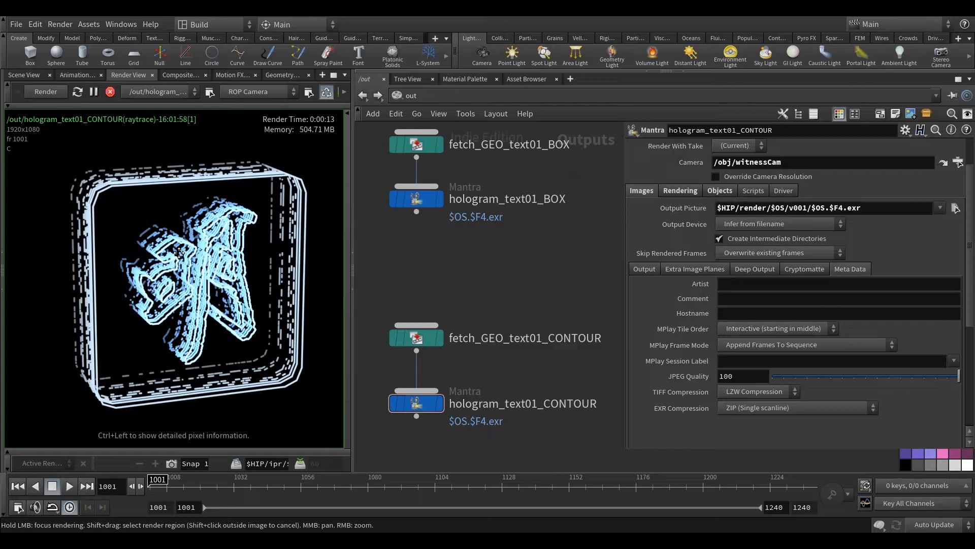
scroll(584, 292, "down", 3)
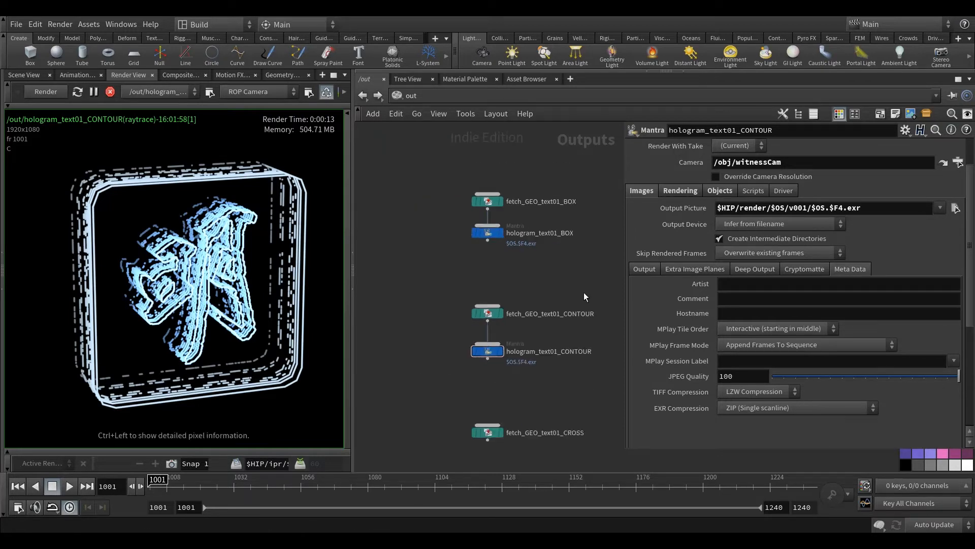
scroll(563, 277, "down", 2)
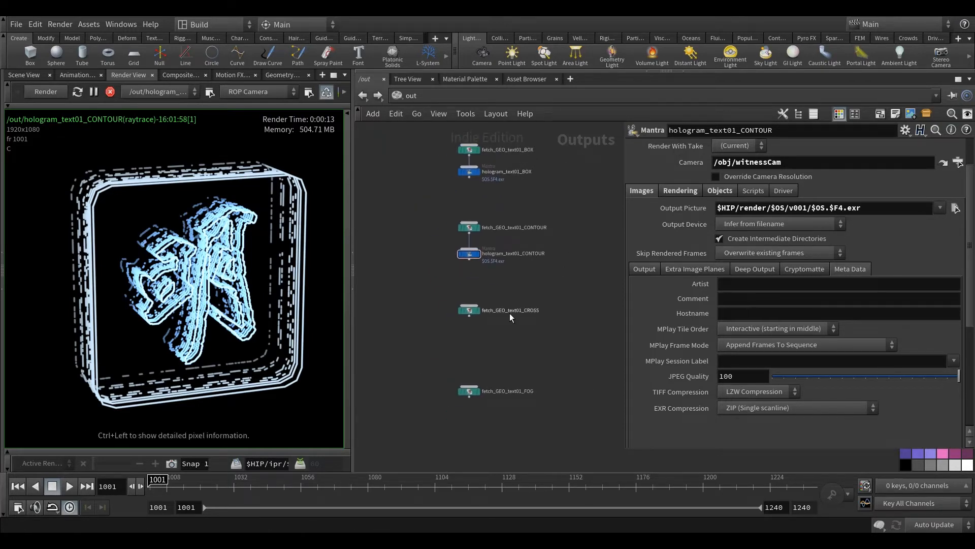
scroll(518, 284, "up", 1)
middle_click_drag(517, 299, 513, 304)
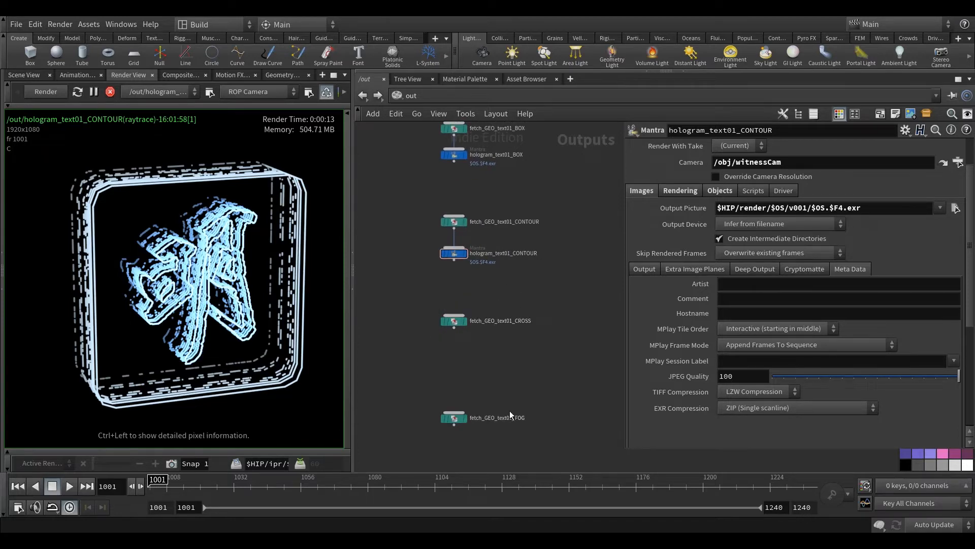
middle_click_drag(561, 290, 540, 291)
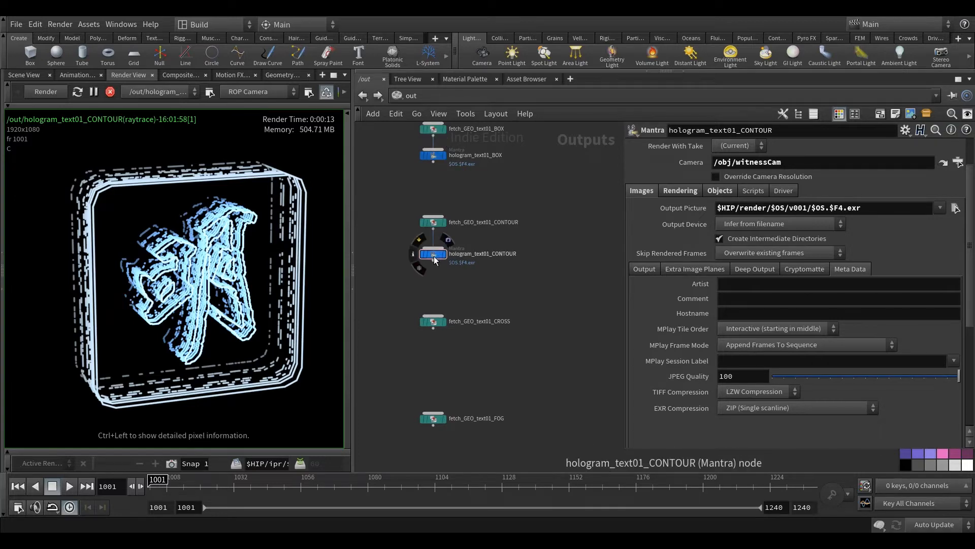
middle_click_drag(534, 284, 538, 296)
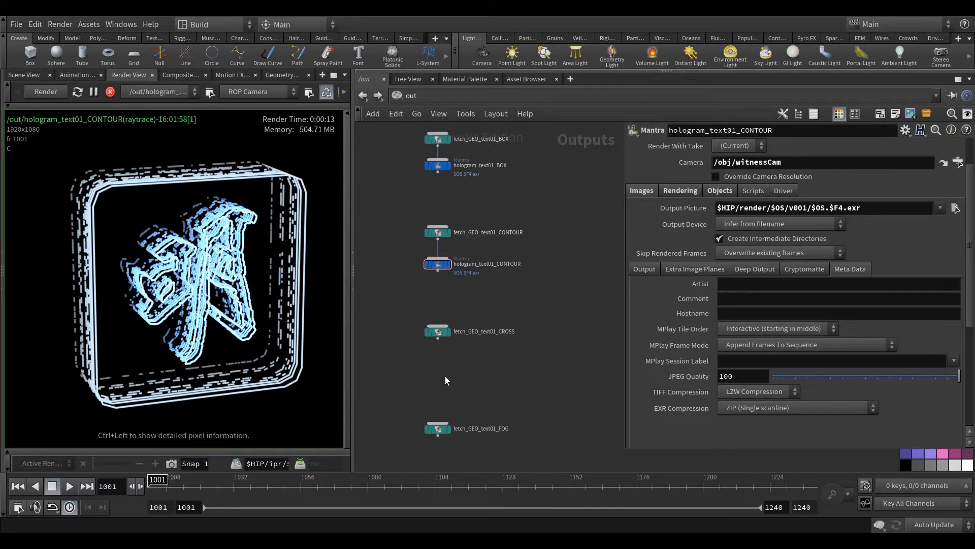
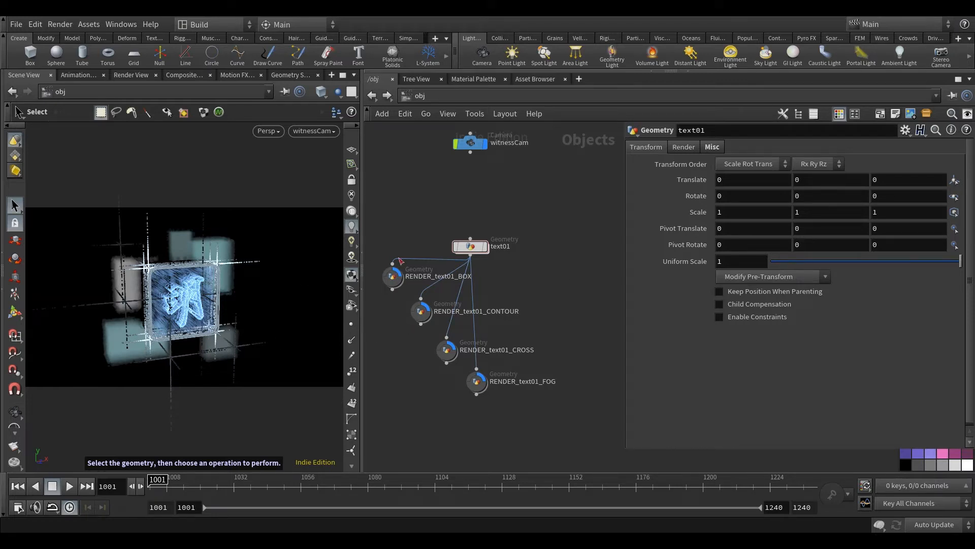
Go inside the text01 geometry network, then select and display vdbcombine3 below volumewrangle2
double_click(470, 246)
mouse_move(529, 329)
middle_mouse_down()
mouse_move(518, 268)
mouse_move(527, 230)
mouse_move(537, 243)
mouse_move(536, 315)
middle_mouse_up()
scroll(544, 228, "down", 3)
scroll(541, 231, "down", 4)
scroll(539, 302, "down", 3)
scroll(534, 314, "down", 5)
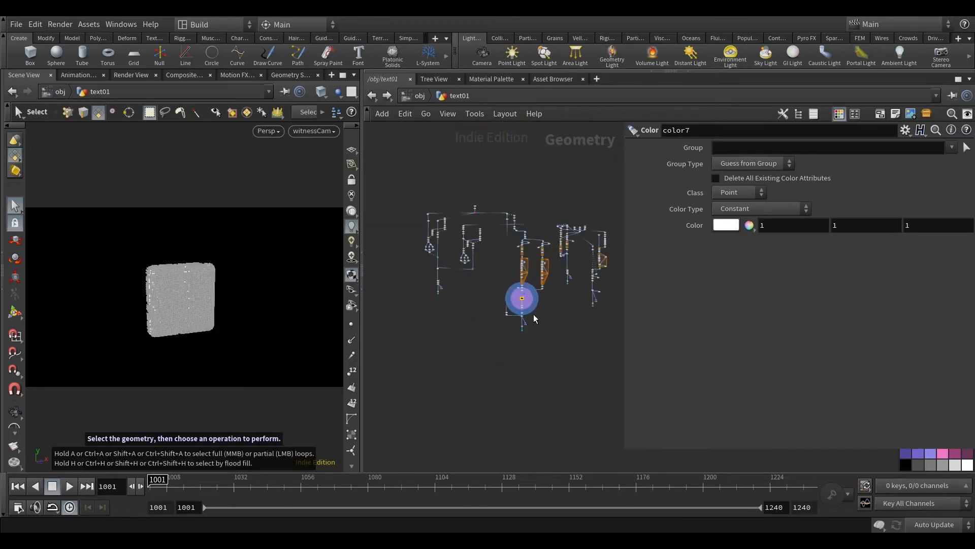
scroll(534, 313, "down", 2)
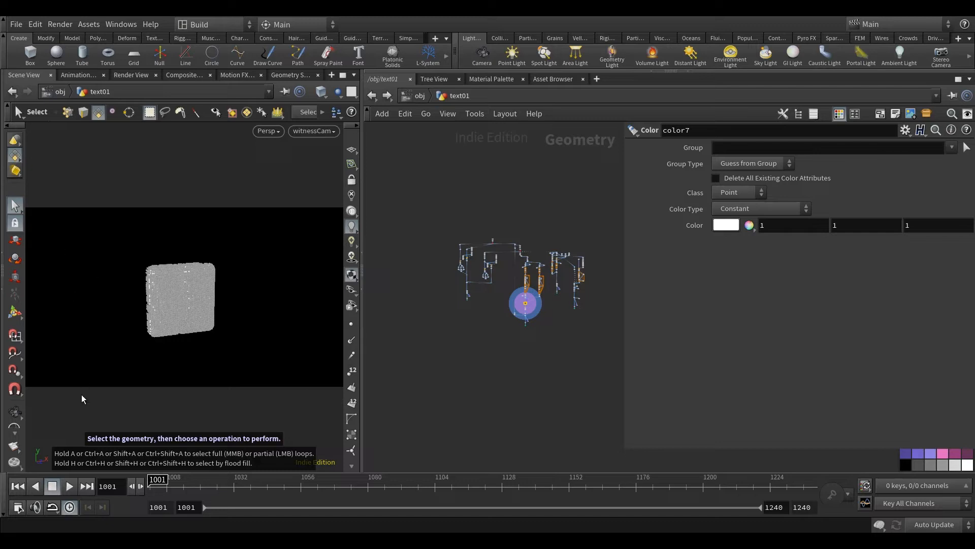
scroll(537, 319, "up", 10)
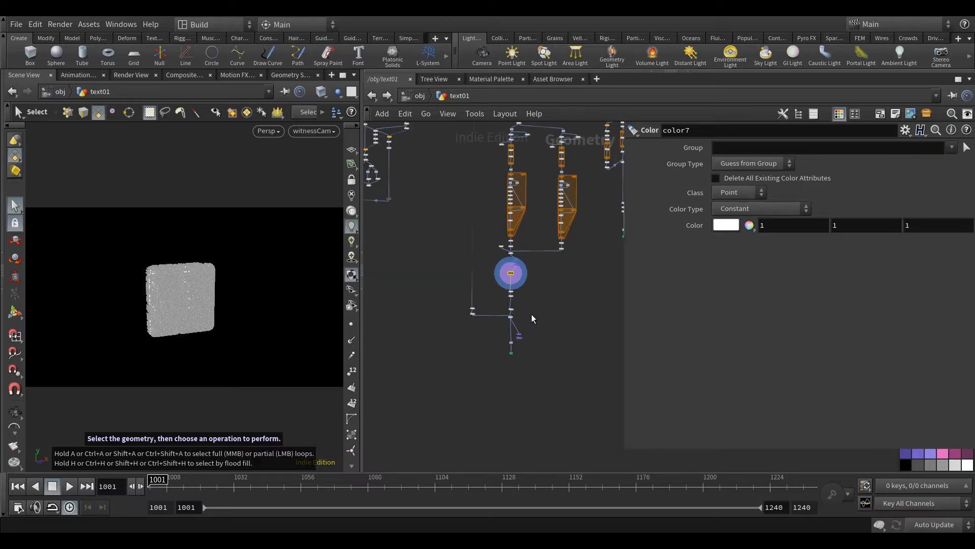
middle_click_drag(505, 295, 574, 244)
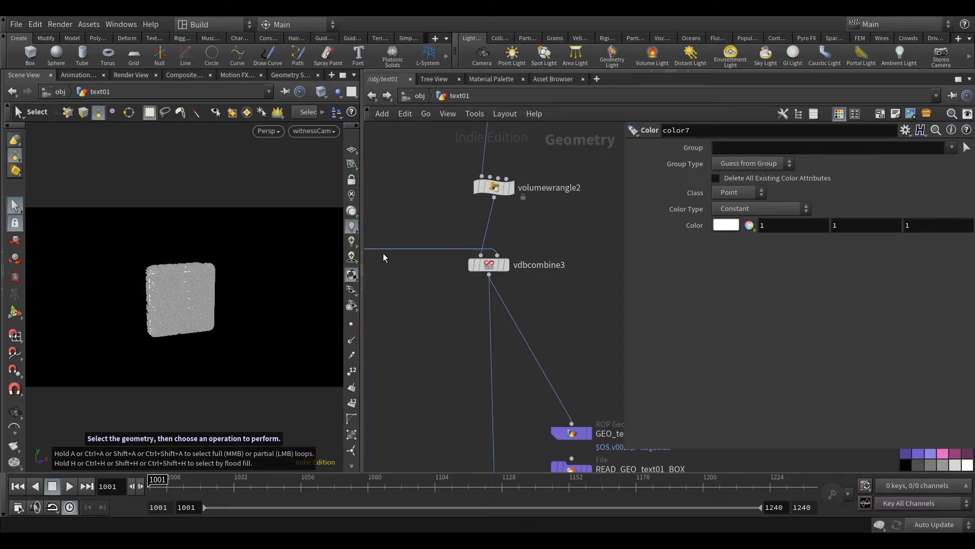
middle_click_drag(409, 247, 388, 203)
middle_click_drag(530, 257, 518, 279)
left_click(484, 233)
left_click(477, 255)
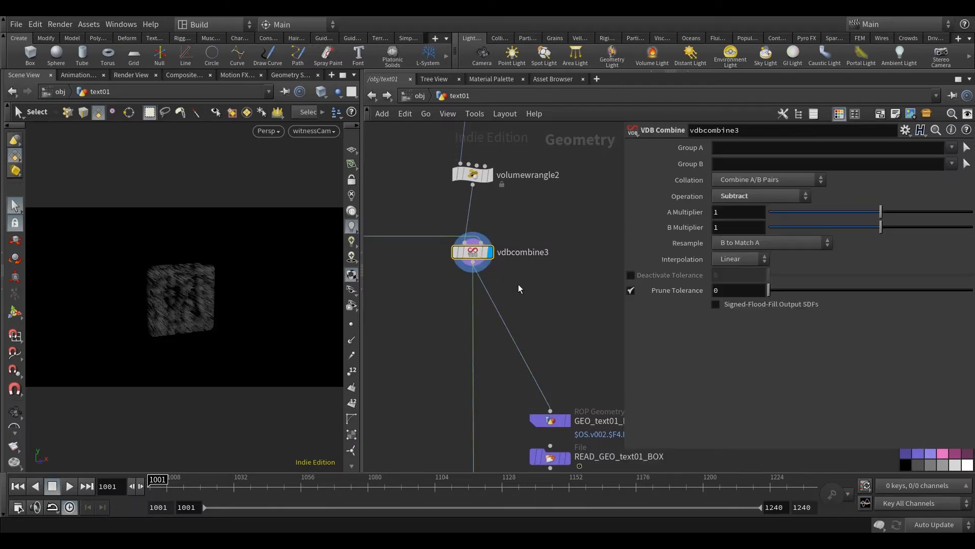
Insert a Volume VOP on the wire below vdbcombine3 and switch the scene's update mode to Manual
key("Tab")
type("volum")
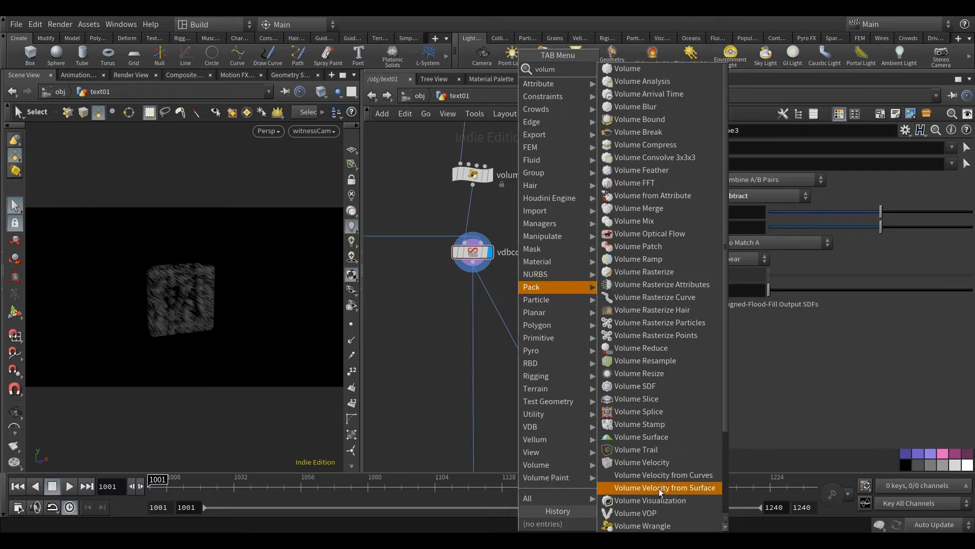
left_click(651, 507)
left_click(426, 313)
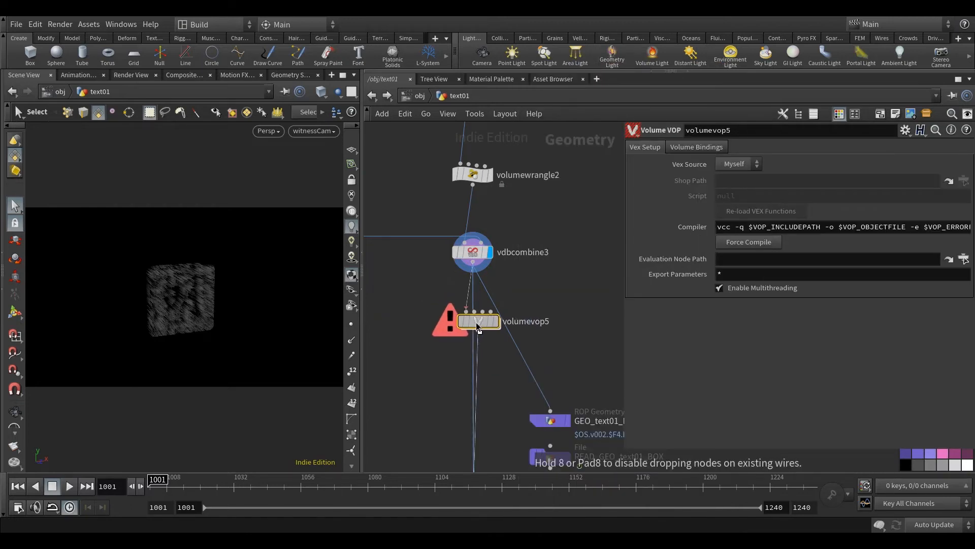
left_click(934, 524)
left_click(935, 484)
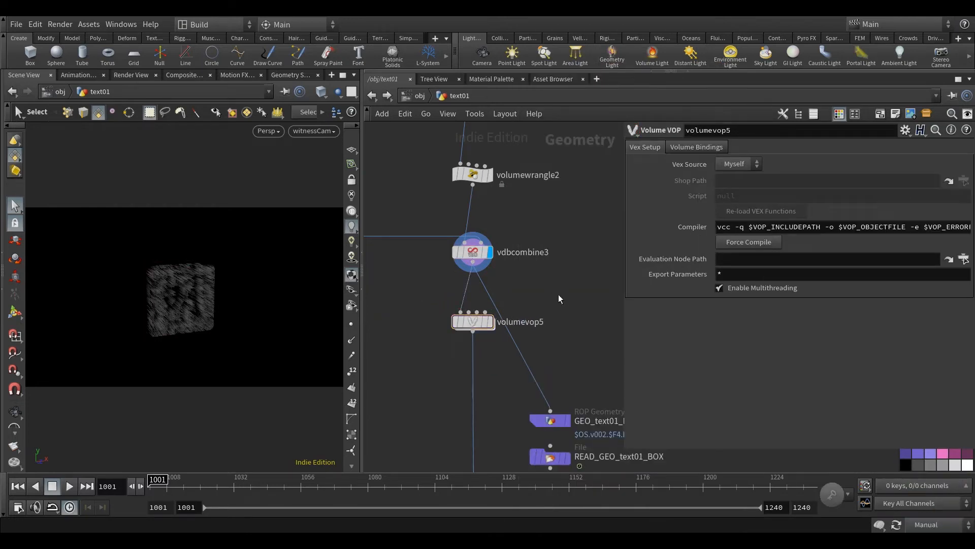
Inside the new Volume VOP, add a Vector to Float node and feed it the P output of volumevopglobal1
double_click(471, 324)
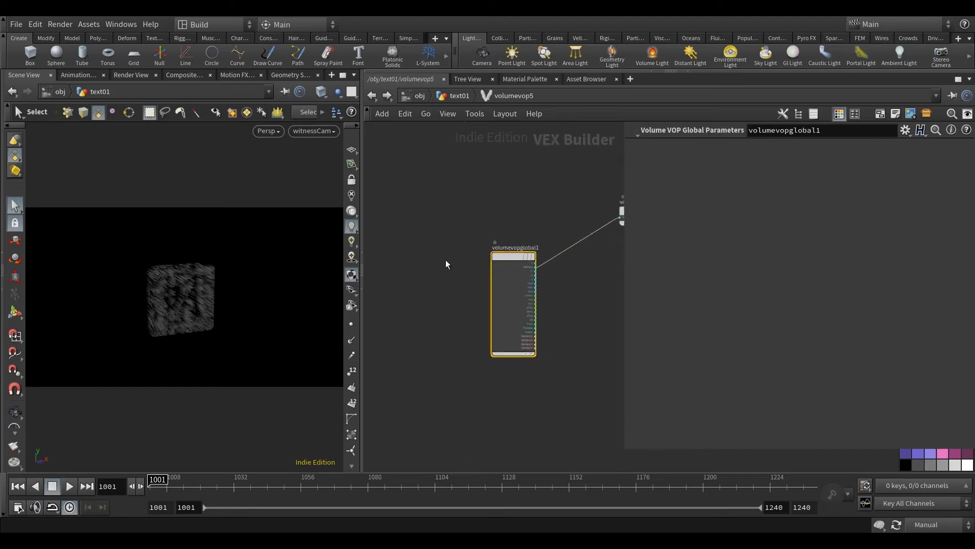
left_click_drag(515, 220, 573, 254)
scroll(514, 294, "down", 4)
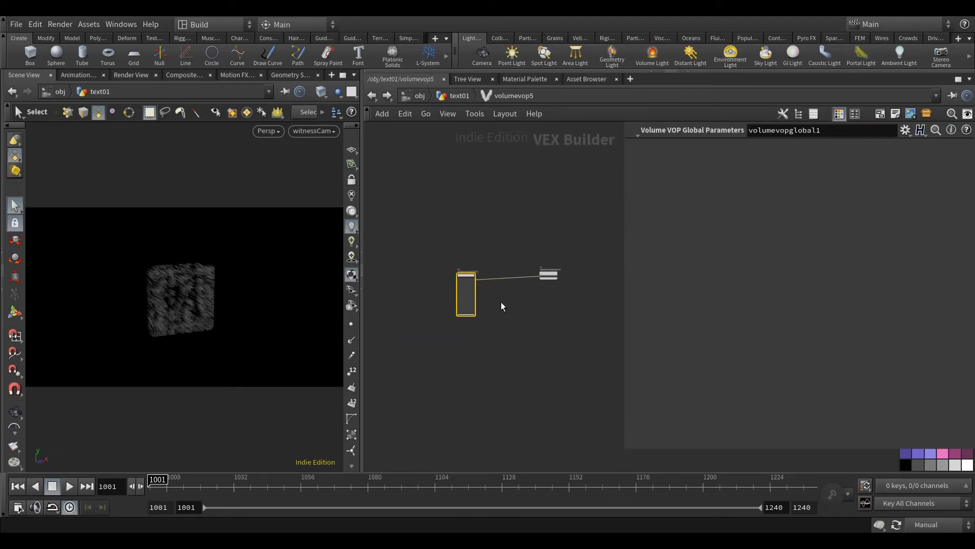
scroll(495, 305, "up", 4)
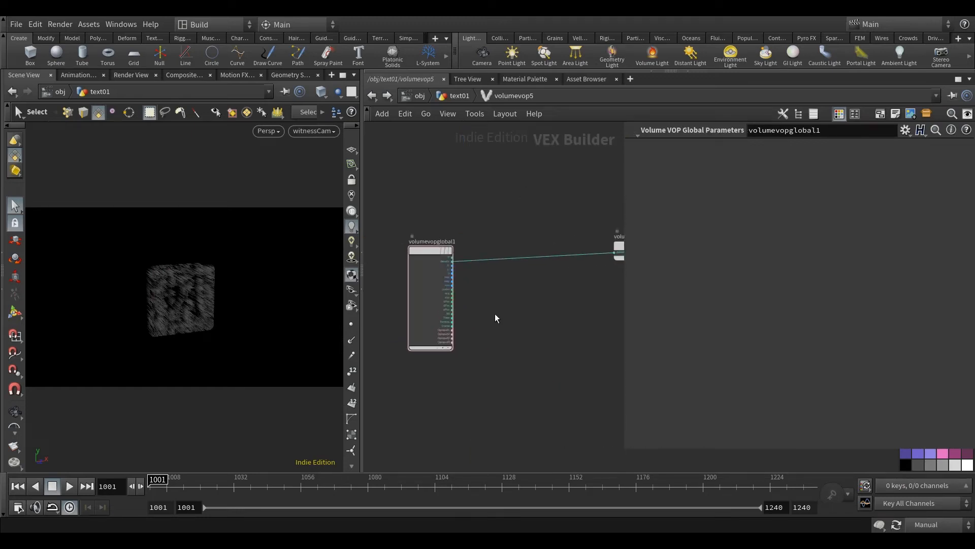
key("Tab")
left_click(506, 301)
scroll(473, 266, "up", 5)
left_click(410, 239)
scroll(485, 350, "down", 5)
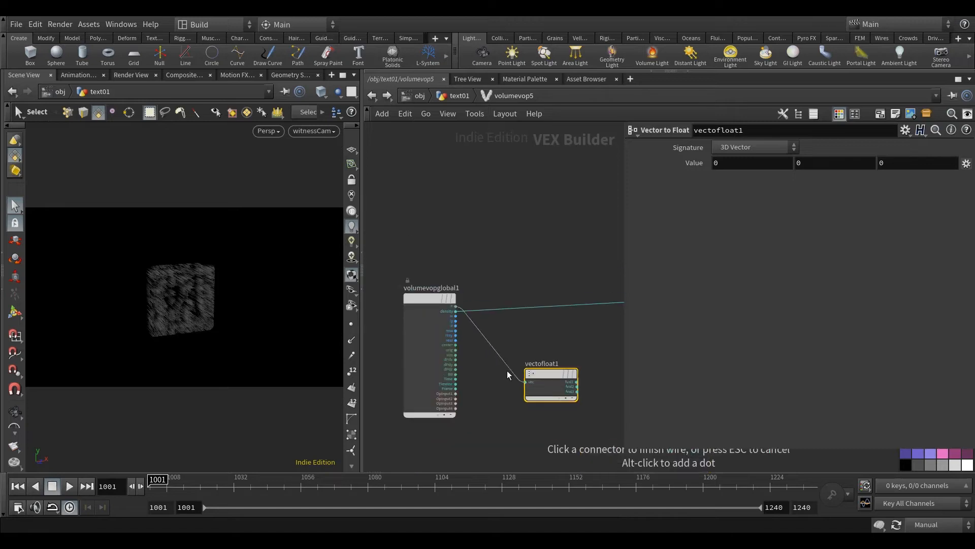
left_click(526, 382)
Widen the network editor area to make room for more nodes beside vectofloat1
scroll(559, 353, "down", 4)
left_click_drag(516, 319, 664, 326)
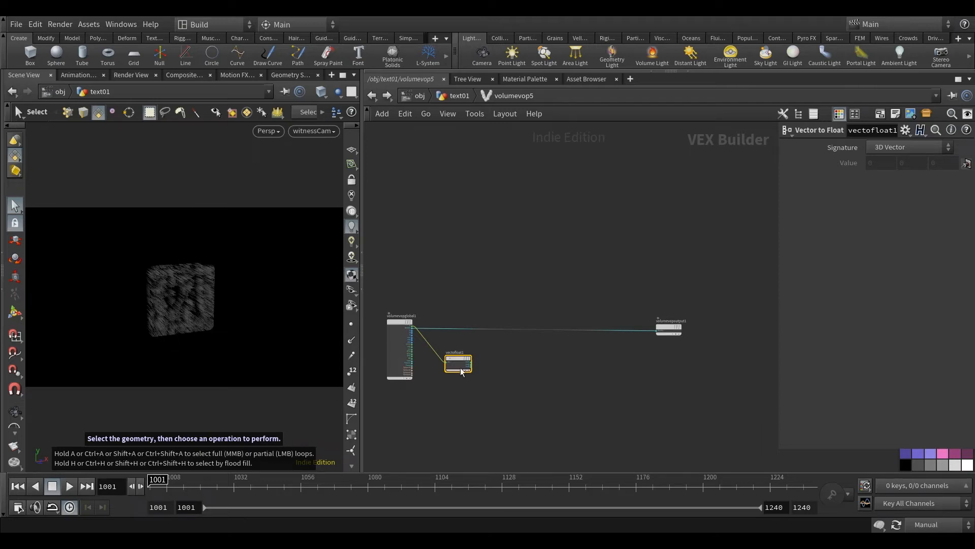
scroll(448, 366, "up", 6)
middle_click_drag(611, 342, 570, 346)
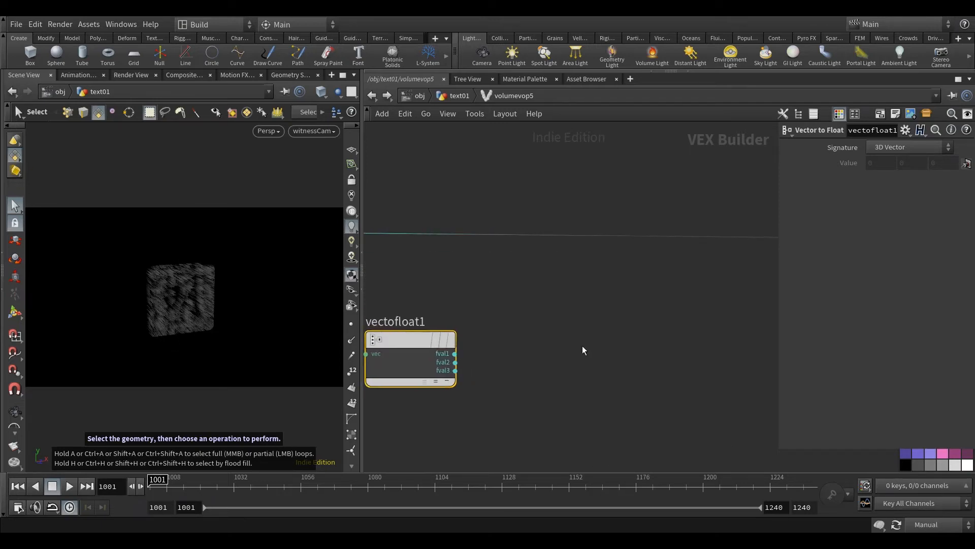
Add a Float to Vector node beside vectofloat1 and feed fval1 of vectofloat1 into its fval1 input
key("Tab")
type("flo")
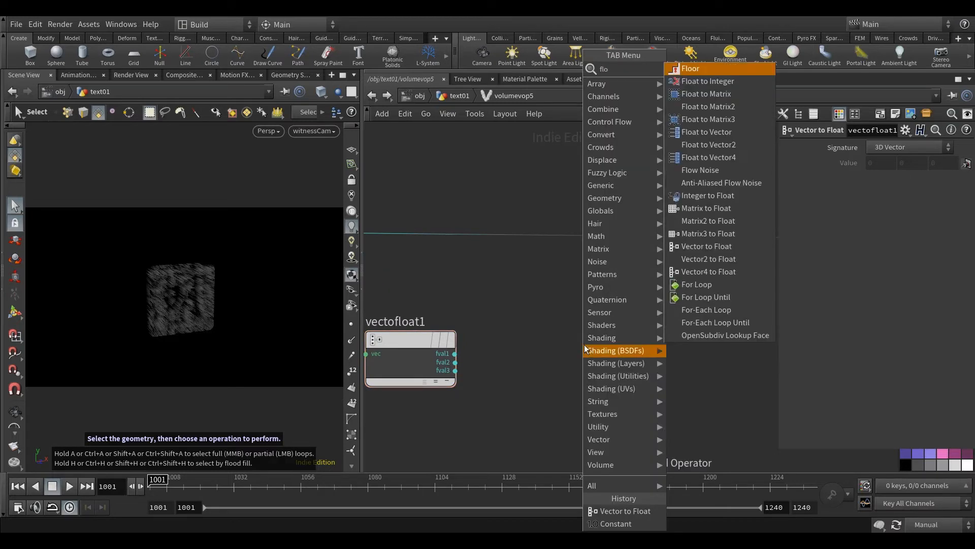
left_click(676, 132)
left_click(614, 363)
left_click_drag(455, 354, 545, 346)
middle_click_drag(690, 348, 672, 350)
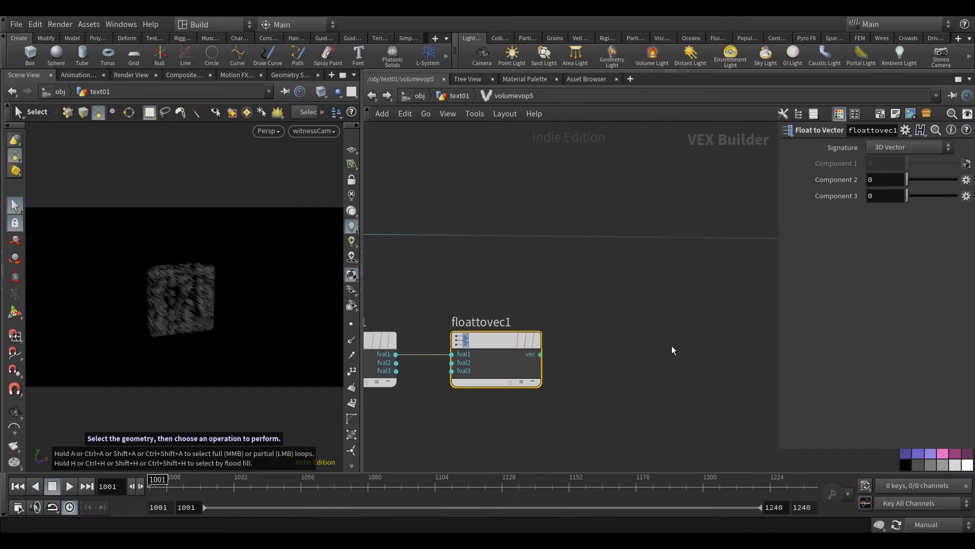
Add an Anti-Aliased Flow Noise node and connect floattovec1's vec output to its pos input
key("Tab")
type("aa")
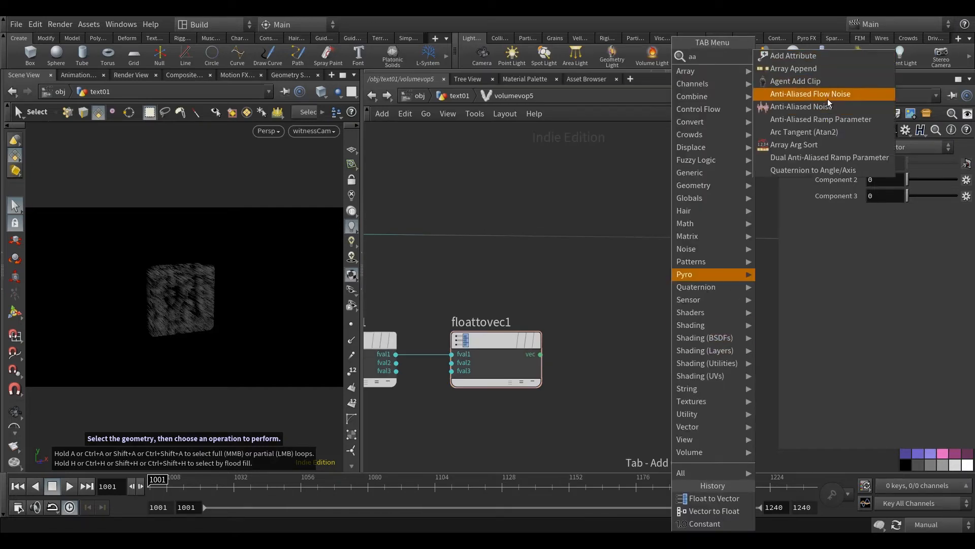
left_click(827, 94)
left_click(649, 338)
middle_click_drag(544, 362, 512, 355)
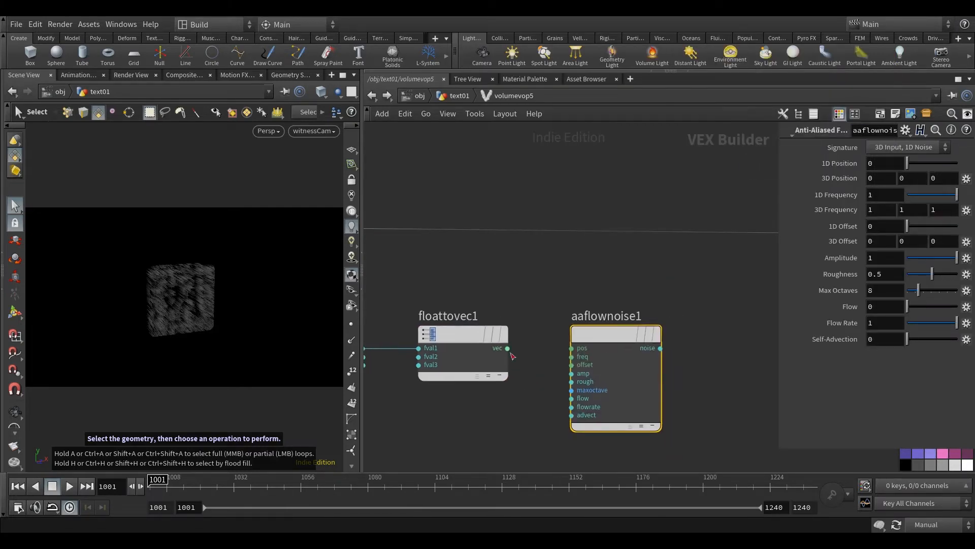
left_click_drag(556, 349, 571, 348)
middle_click_drag(707, 364, 691, 339)
Promote the freq, offset, amp and rough inputs of aaflownoise1 as parameters
right_click(562, 323)
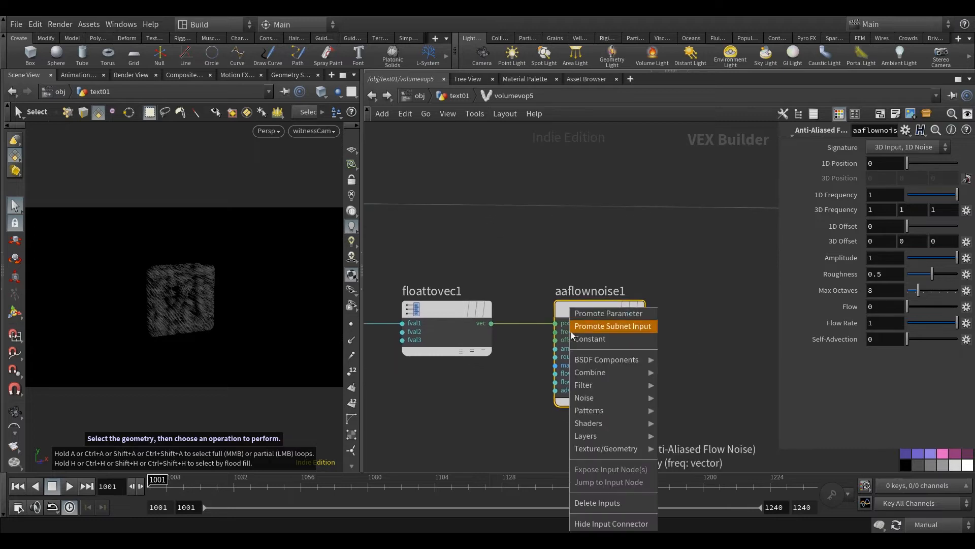
left_click(594, 315)
right_click(555, 340)
left_click(593, 315)
right_click(556, 356)
left_click(593, 313)
right_click(555, 356)
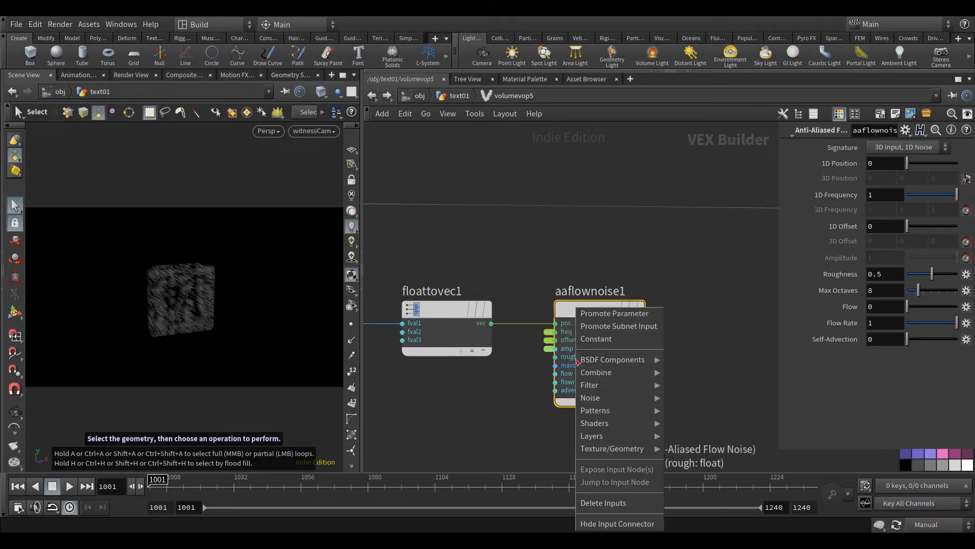
left_click(593, 313)
Add a Fit Range node fed by the noise output of aaflownoise1 and set its Source Min to -1
middle_click_drag(679, 257, 612, 272)
key("Tab")
type("fit")
key("Return")
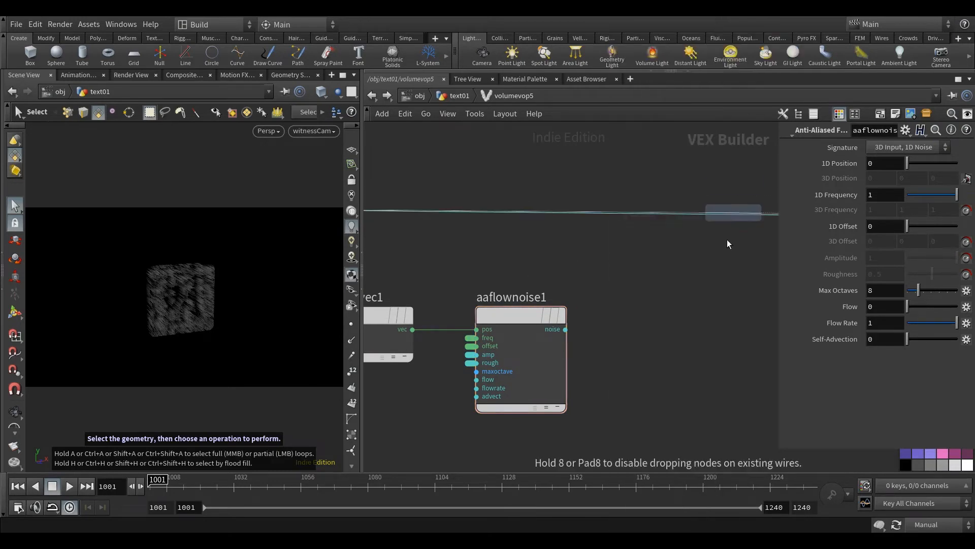
left_click(624, 323)
left_click(566, 329)
left_click_drag(665, 315, 649, 322)
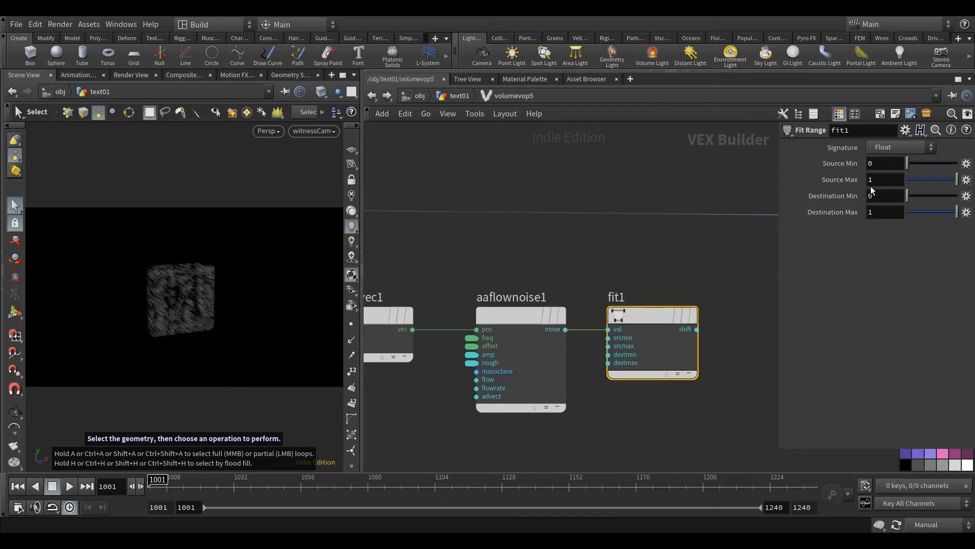
type("-1")
key("Return")
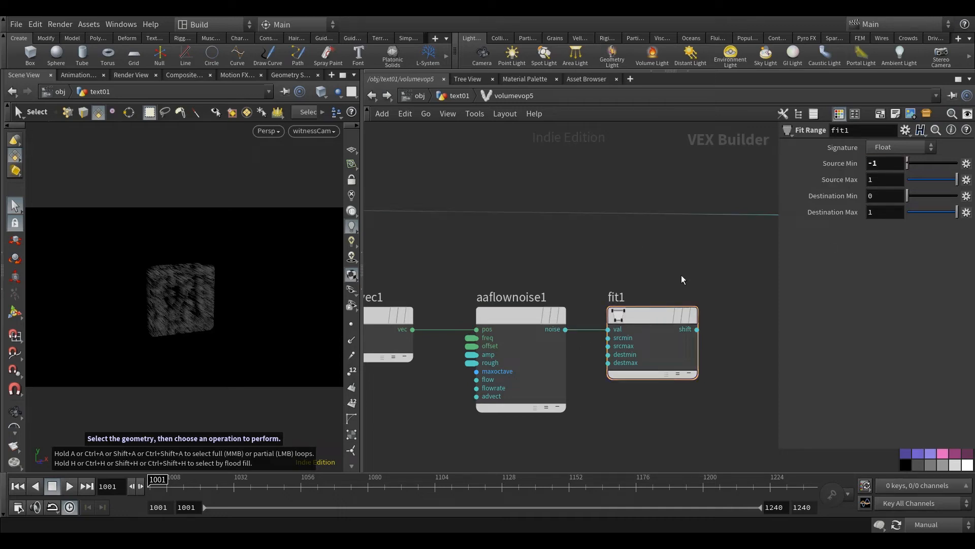
Add a Ramp Parameter node after fit1, feed it the shift output, and line it up with fit1
middle_click_drag(657, 282, 540, 291)
key("Tab")
type("ramp")
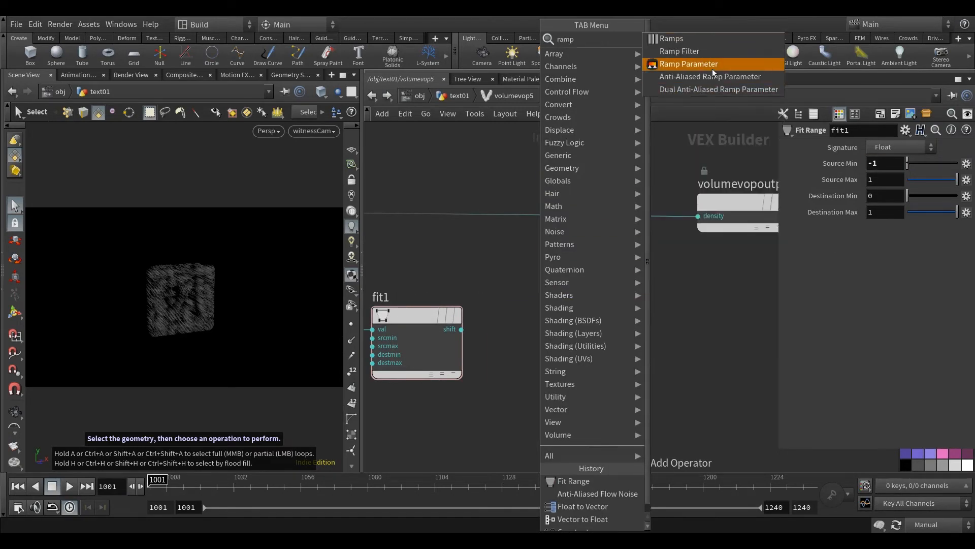
left_click(712, 69)
left_click(584, 339)
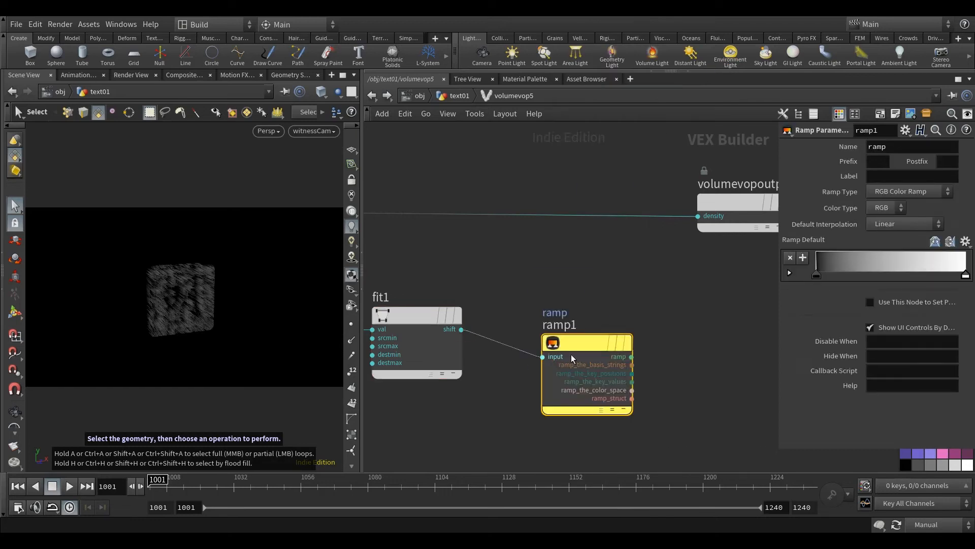
left_click_drag(585, 342, 581, 318)
Name the ramp parameter noise_ramp and make it a Spline Ramp (float) with Catmull-Rom default interpolation
double_click(897, 145)
type("noise_ramp")
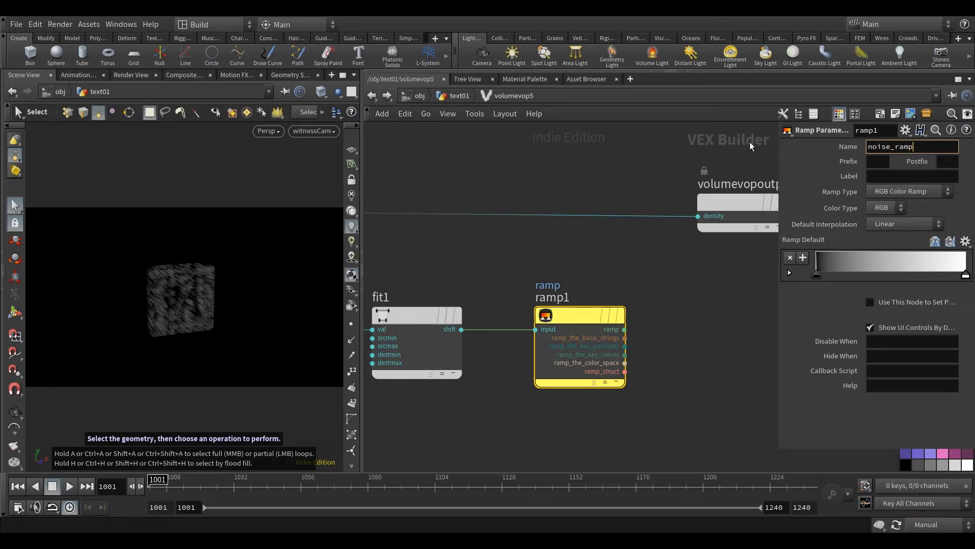
left_click(922, 193)
left_click(910, 216)
left_click(934, 224)
left_click(899, 260)
left_click(678, 296)
middle_click_drag(736, 298, 649, 342)
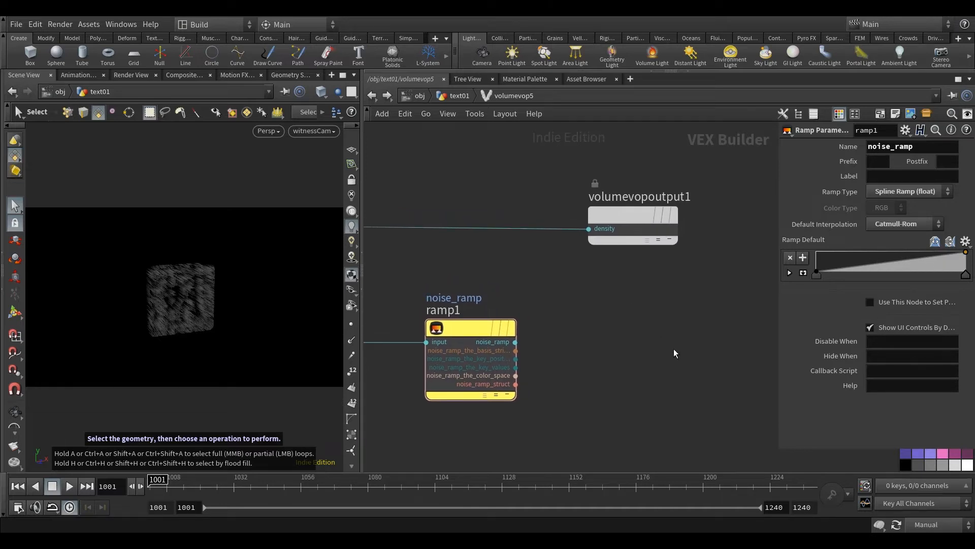
Add a second Fit Range node beside ramp1 and connect the noise_ramp output to its val input
key("Tab")
type("fit")
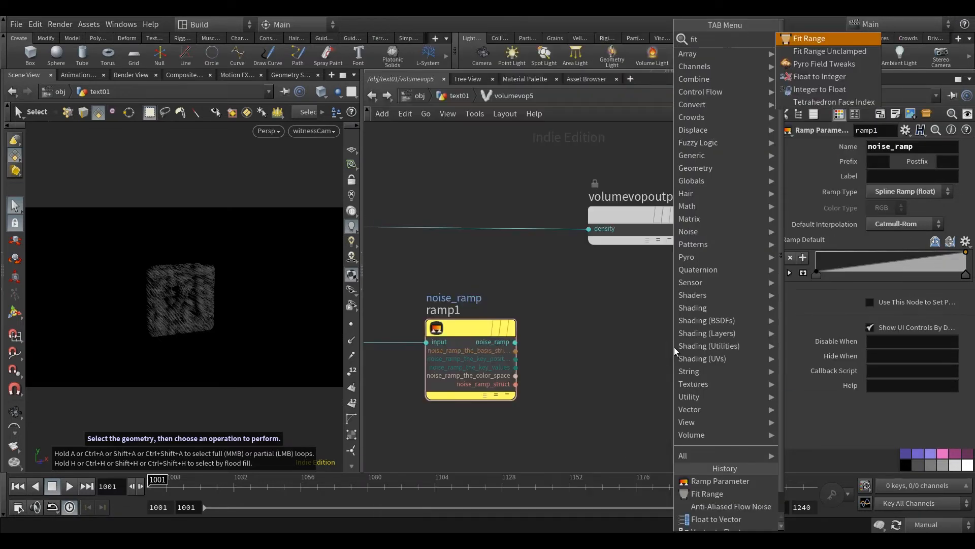
left_click(852, 39)
left_click(632, 345)
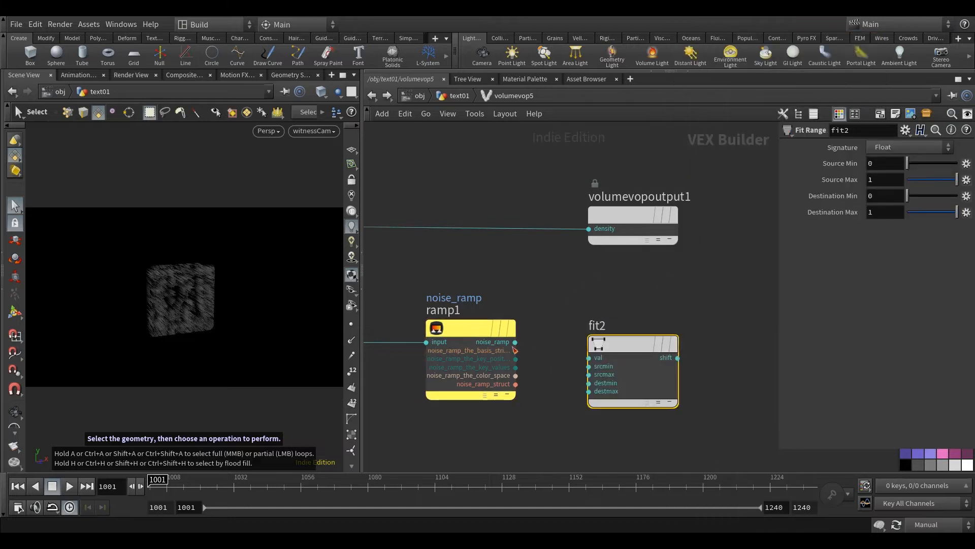
left_click_drag(637, 348, 642, 330)
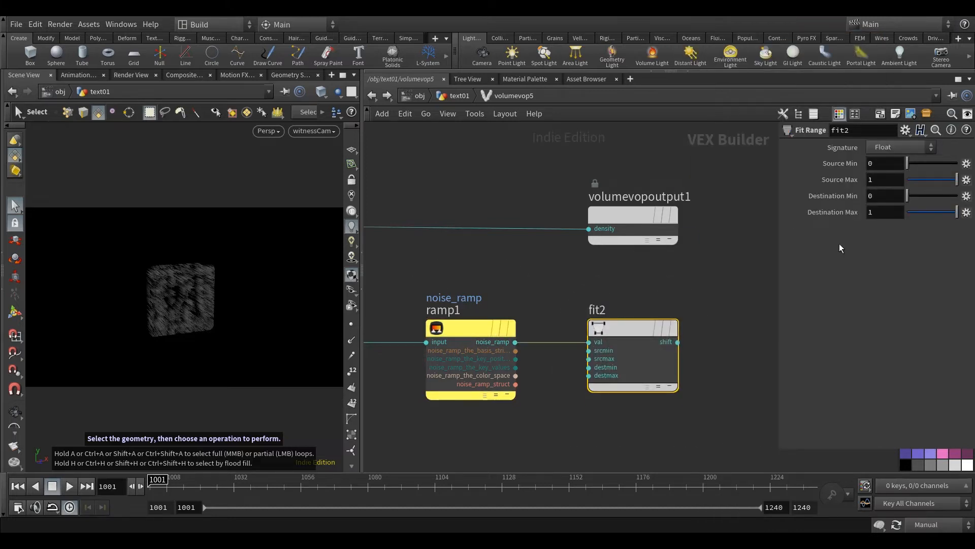
Promote the destmin and destmax inputs of fit2 as parameters, and move volumevopoutput1 farther away to make room
scroll(604, 368, "up", 3)
right_click(605, 365)
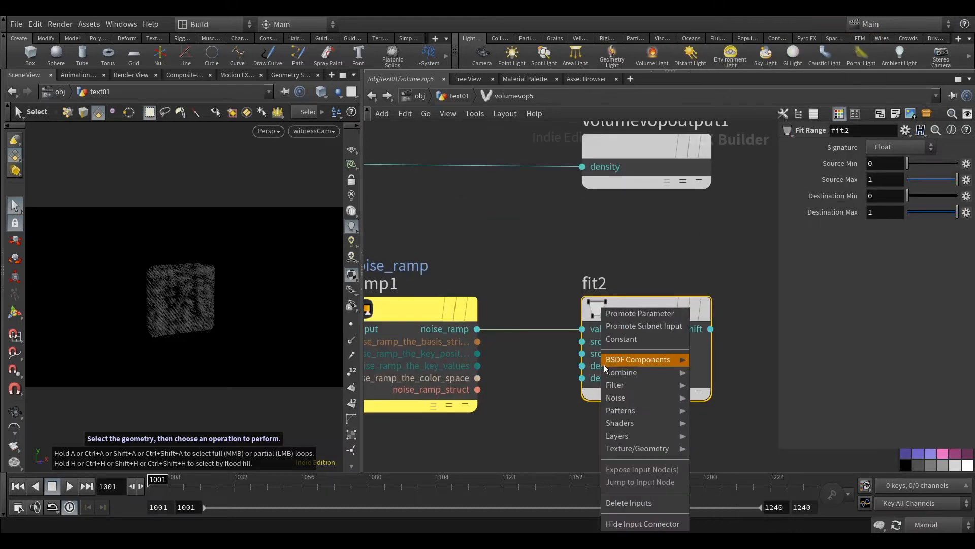
left_click(633, 314)
right_click(582, 378)
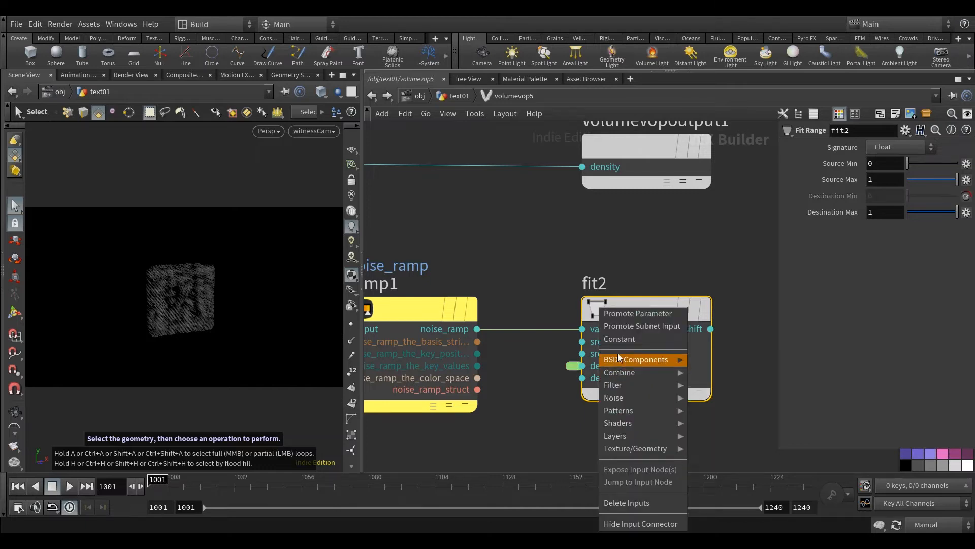
left_click(638, 312)
scroll(681, 309, "down", 2)
scroll(681, 312, "down", 2)
middle_click_drag(703, 309, 618, 309)
left_click_drag(584, 233, 722, 230)
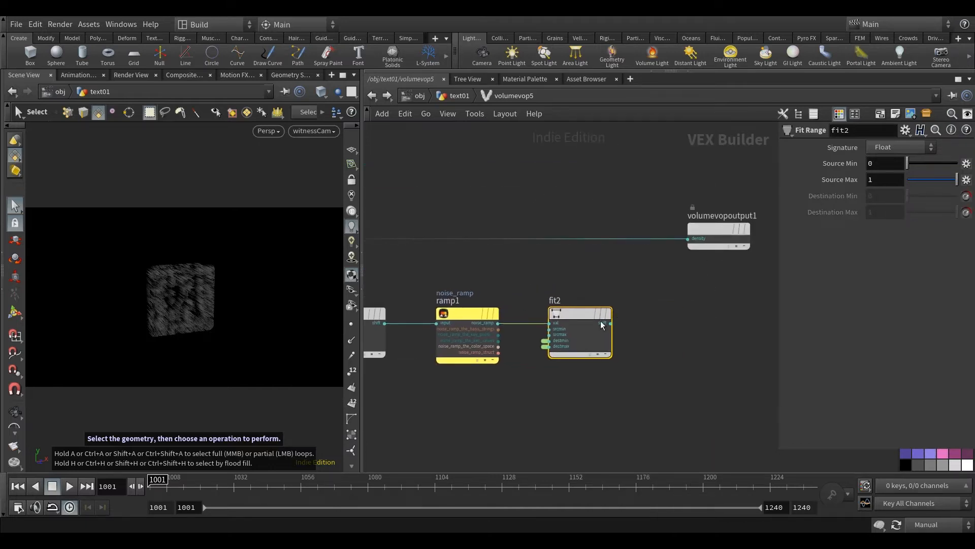
Rename fit2's promoted destmin parameter to min_multiply and give it a matching label
scroll(564, 341, "up", 3)
left_click(524, 336)
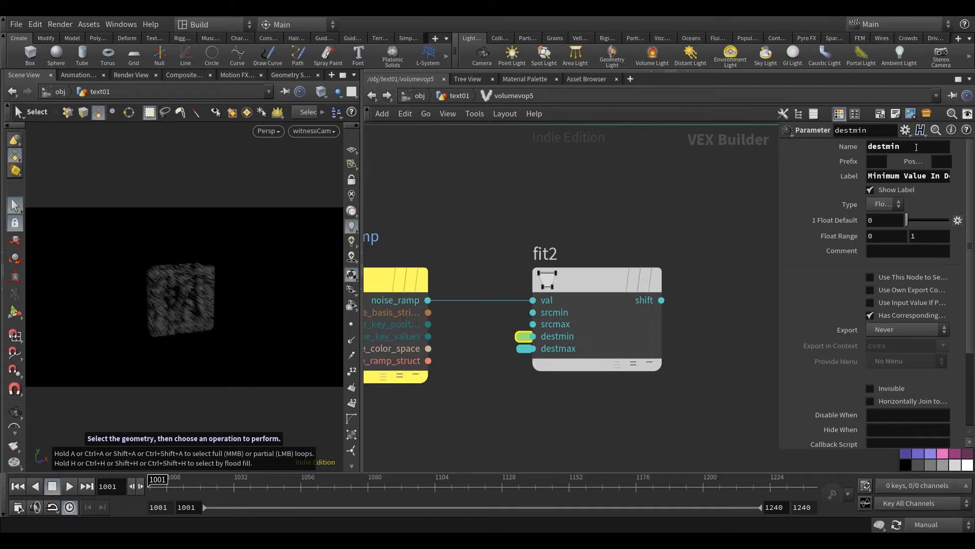
type("min_")
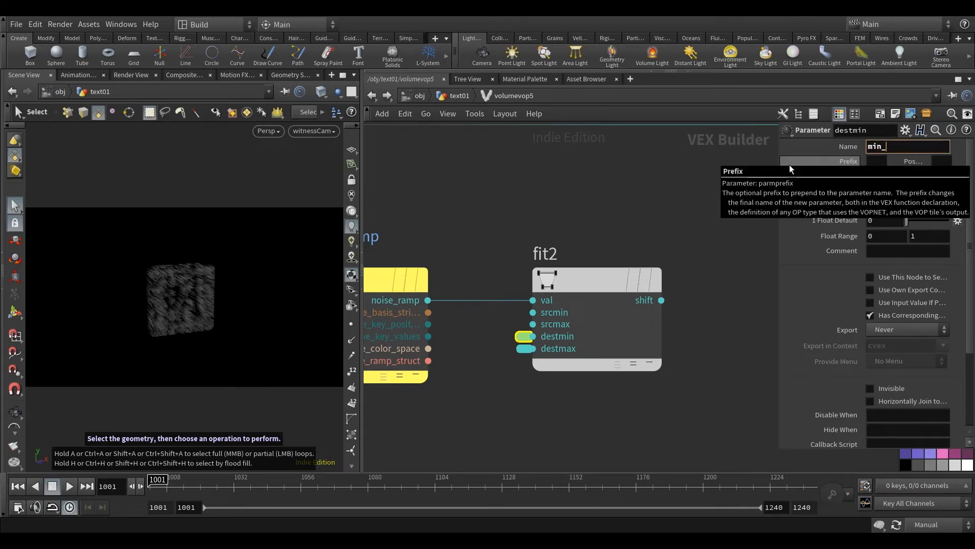
type("multiply")
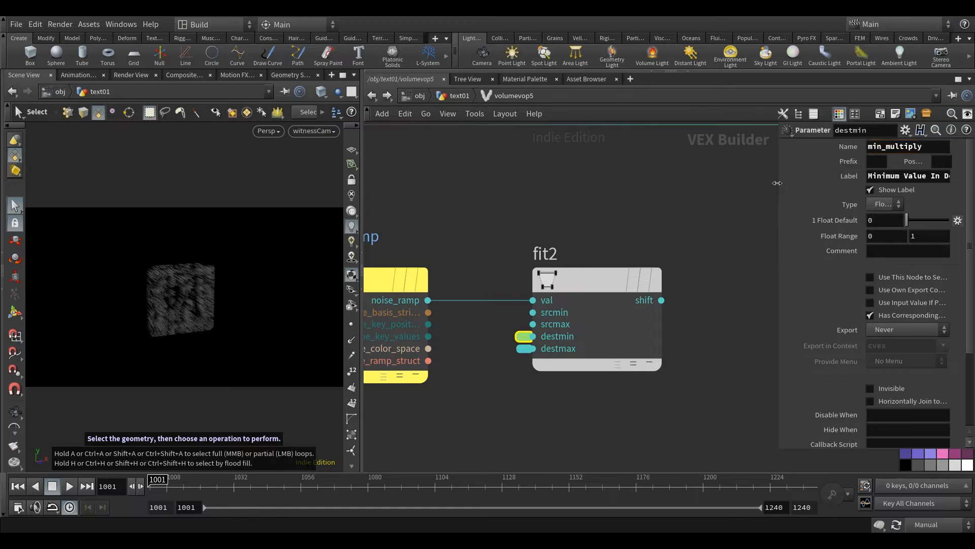
left_click_drag(779, 183, 711, 184)
triple_click(835, 175)
type("Min Mul")
key("Return")
Rename fit2's promoted destmax parameter to max_multiply and label it Max Multiply
left_click(524, 349)
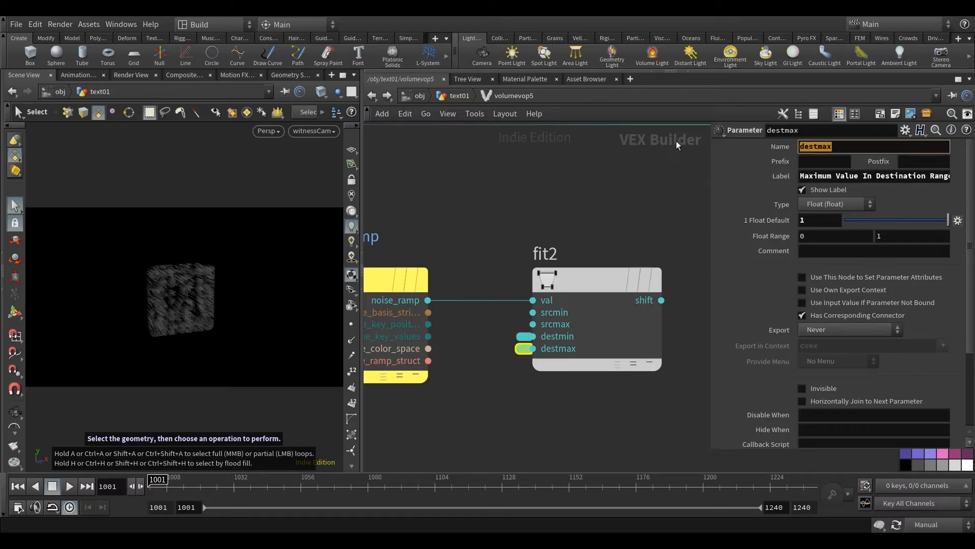
type("max_multiply")
left_click(871, 178)
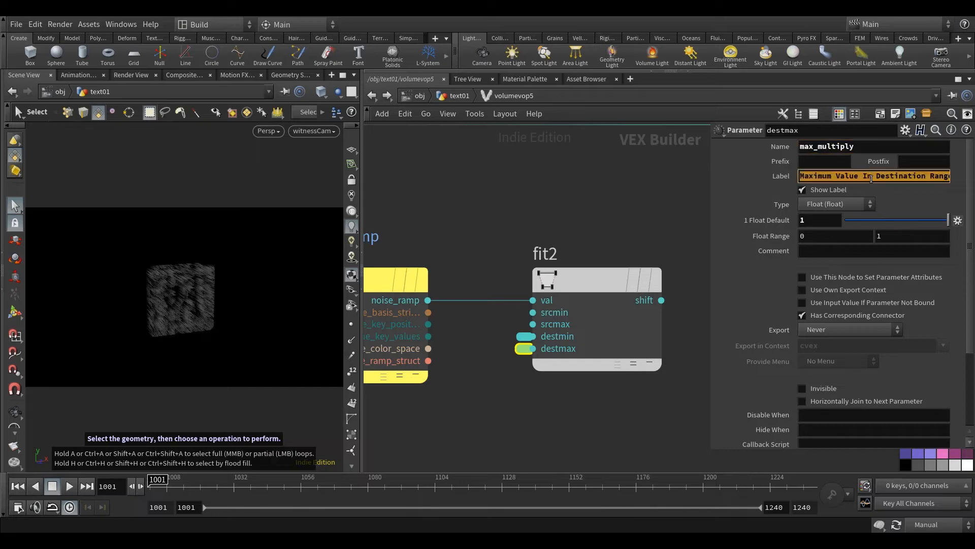
type("Max Multi")
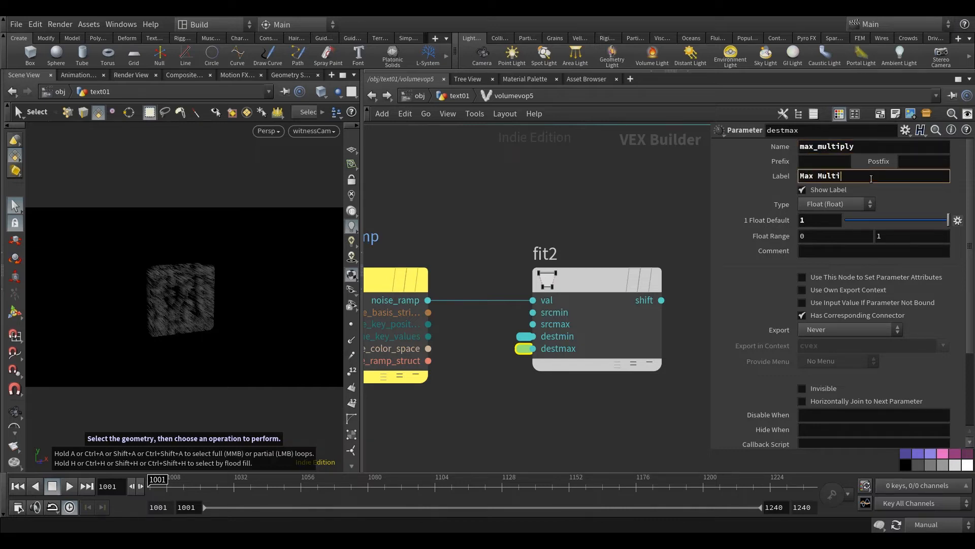
key("Return")
Insert a Multiply node on the density wire before volumevopoutput1 and connect fit2's shift output to its input2
scroll(550, 231, "down", 5)
key("Tab")
mouse_move(655, 41)
left_click(717, 55)
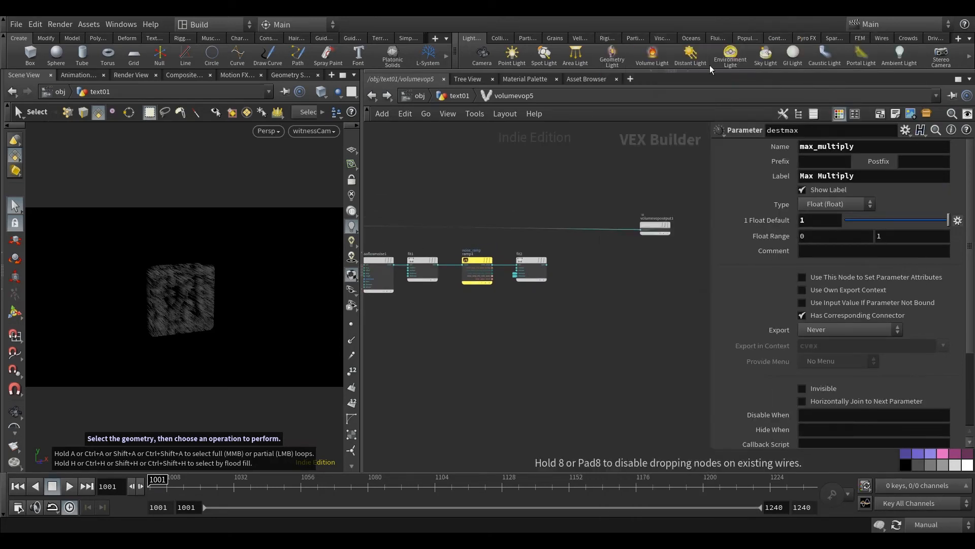
scroll(580, 244, "up", 5)
left_click(556, 294)
left_click_drag(556, 293, 588, 242)
left_click_drag(477, 351, 547, 264)
middle_click_drag(625, 394, 618, 355)
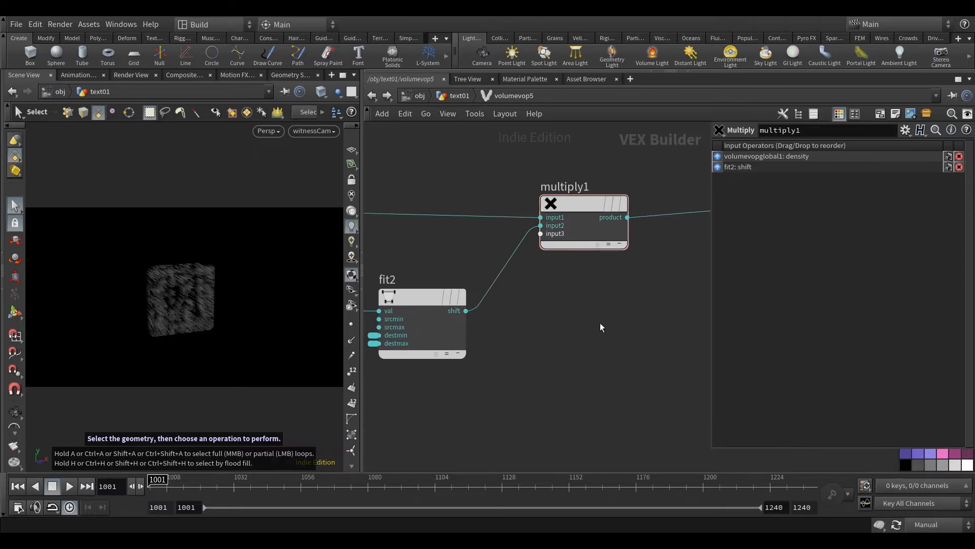
Return to the text01 network and link volumevop5's second and third Frequency components to the first with relative references
left_click(459, 97)
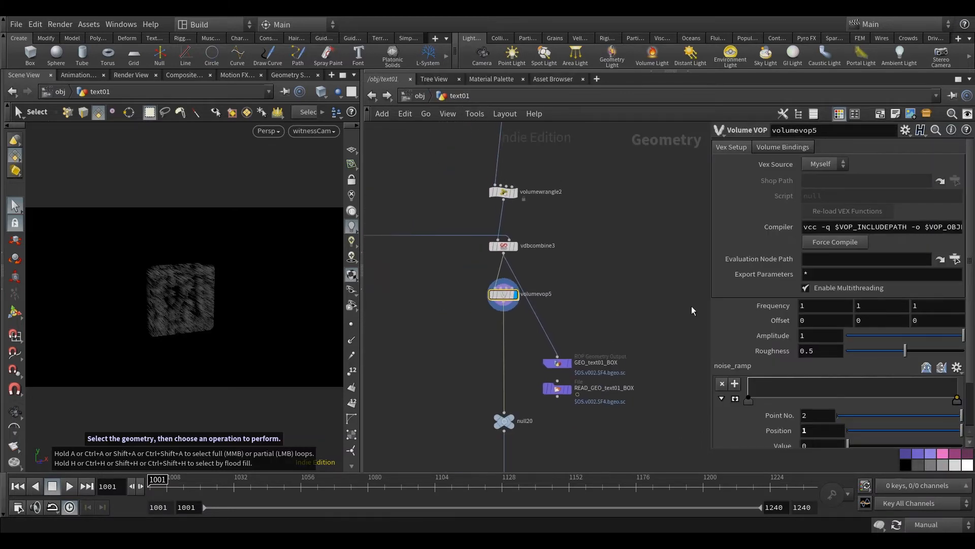
left_click_drag(706, 297, 644, 300)
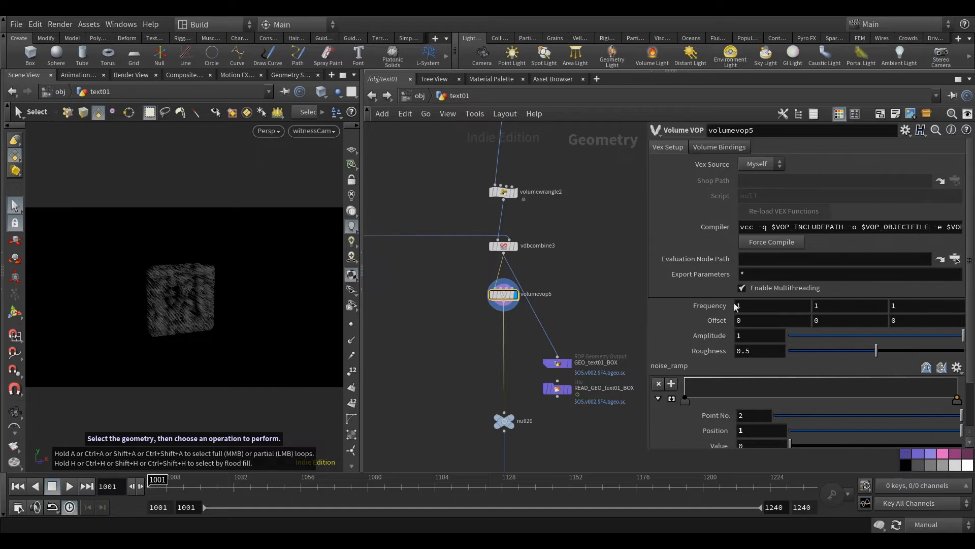
right_click(757, 324)
left_click(807, 359)
right_click(831, 311)
left_click(711, 396)
right_click(894, 307)
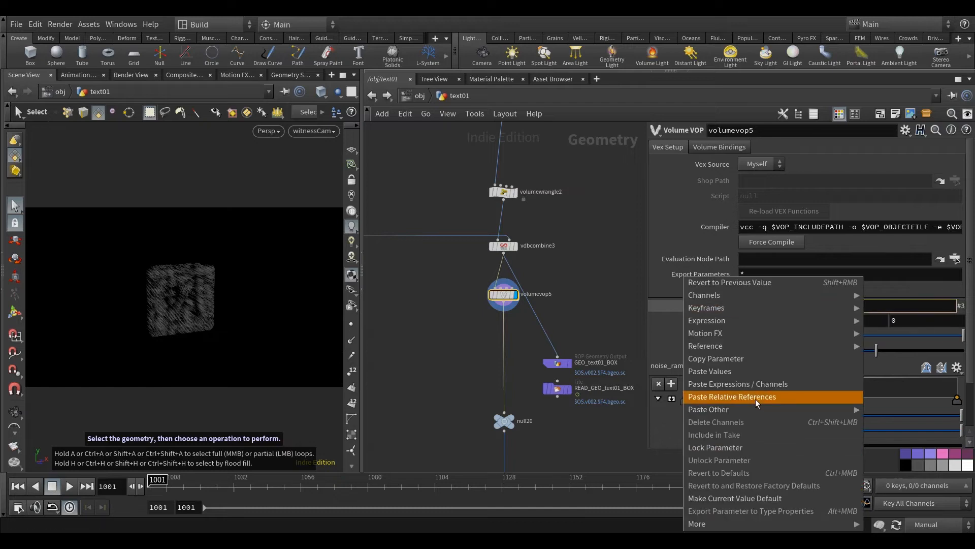
left_click(711, 397)
Set the first Frequency component of volumevop5 to 30
left_click(599, 290)
middle_click_drag(621, 312, 619, 318)
left_click(689, 307)
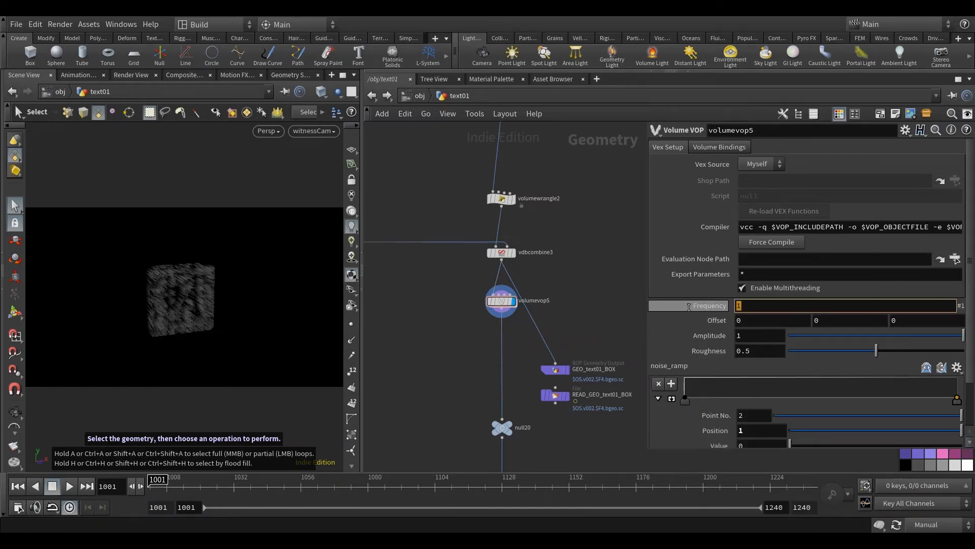
type("30")
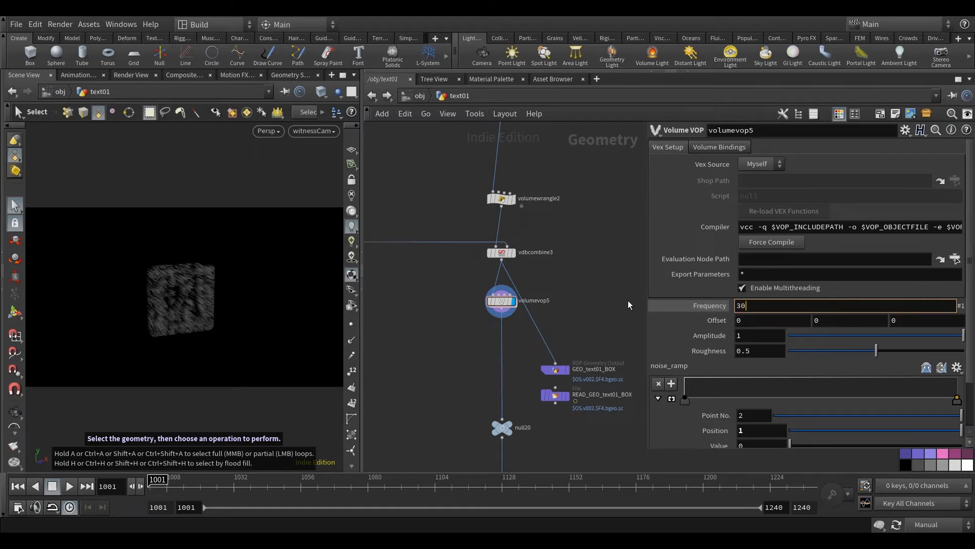
key("Return")
middle_click_drag(621, 296, 612, 307)
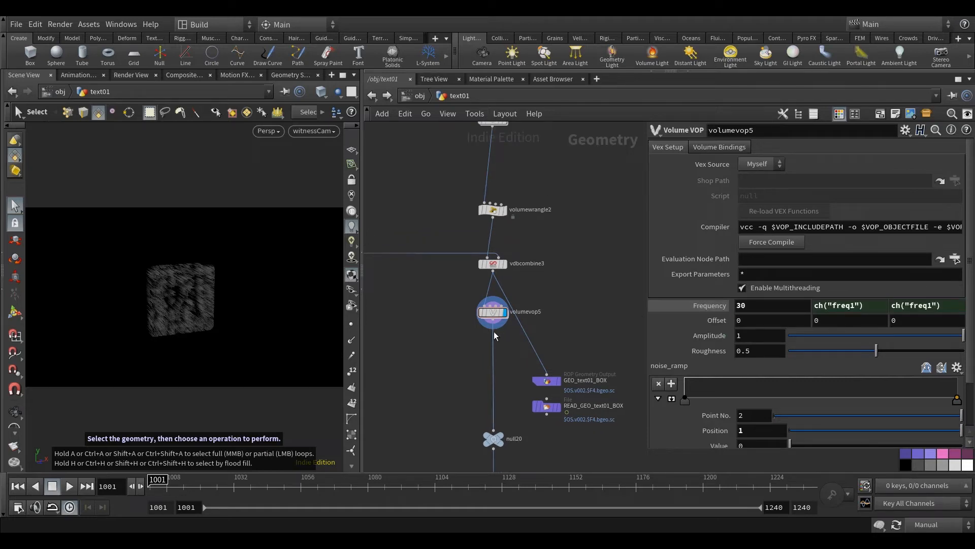
scroll(495, 334, "up", 3)
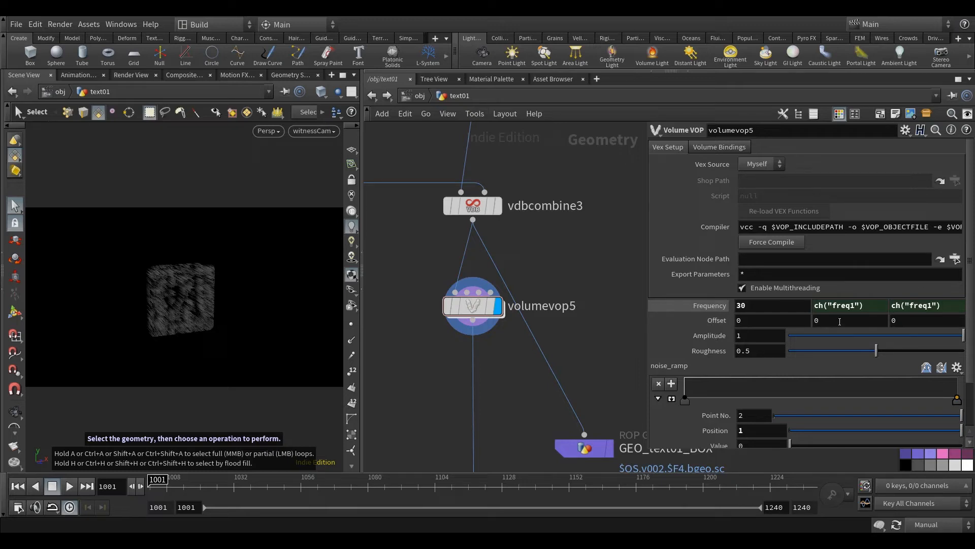
middle_click_drag(525, 300, 523, 307)
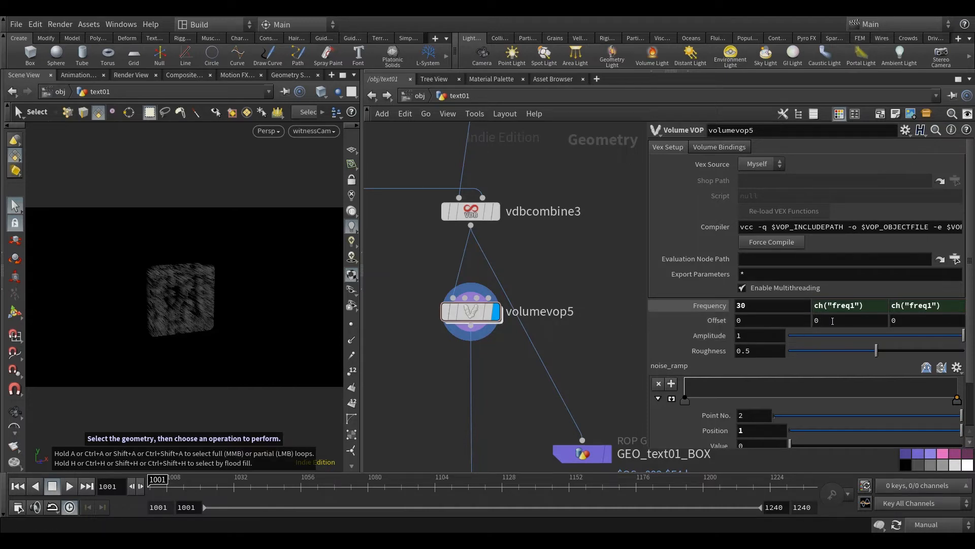
Set volumevop5's second Offset component to $FF*0.075 and its Amplitude to 4.5
left_click(827, 319)
type("$FF")
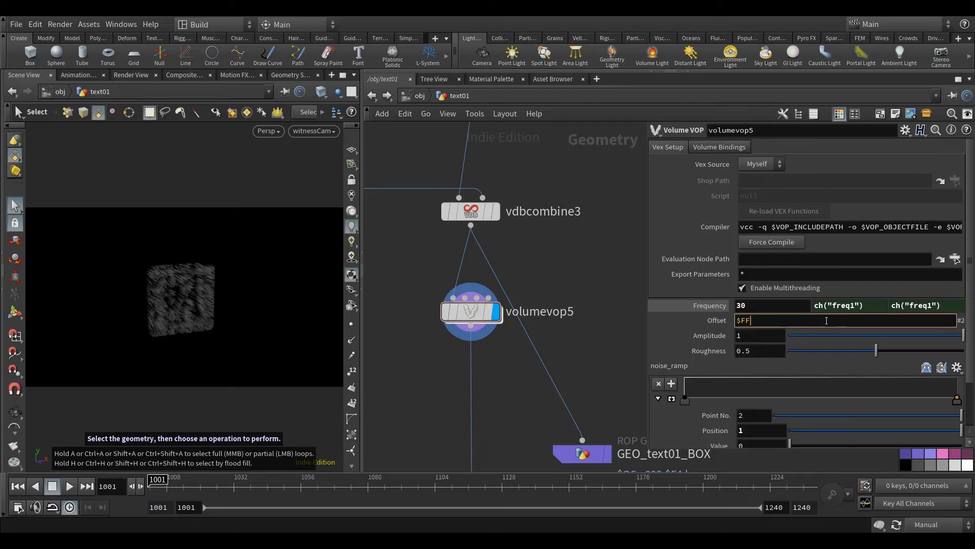
type("*0.075")
key("Return")
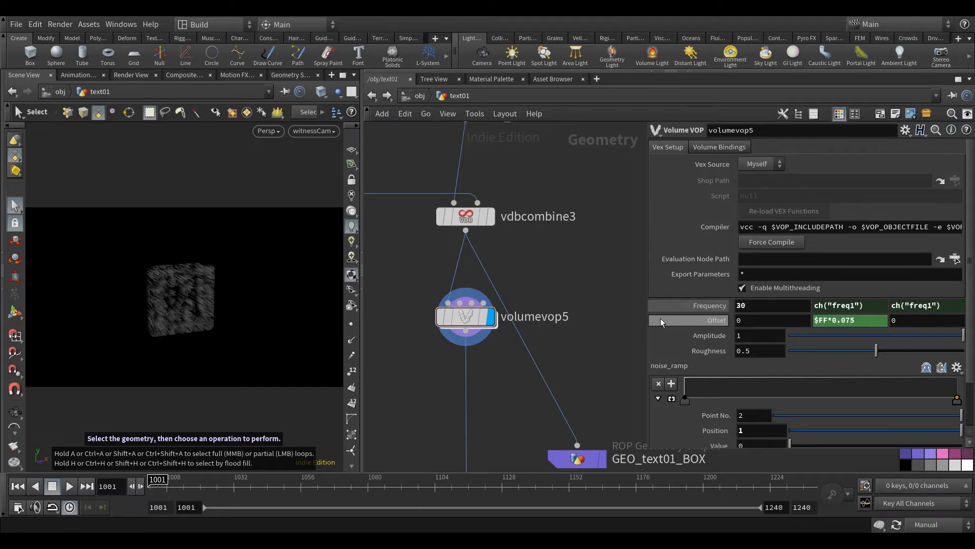
double_click(739, 335)
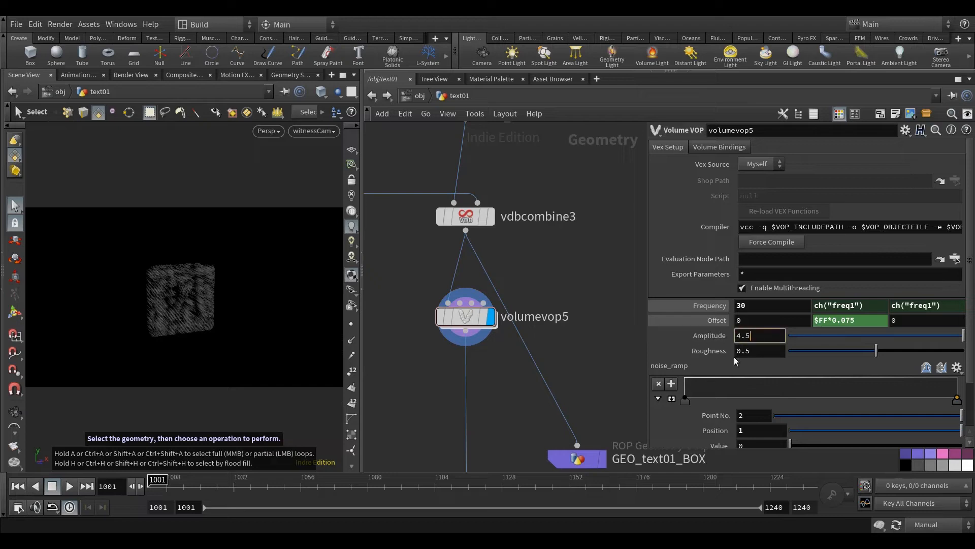
type("4.5")
key("Return")
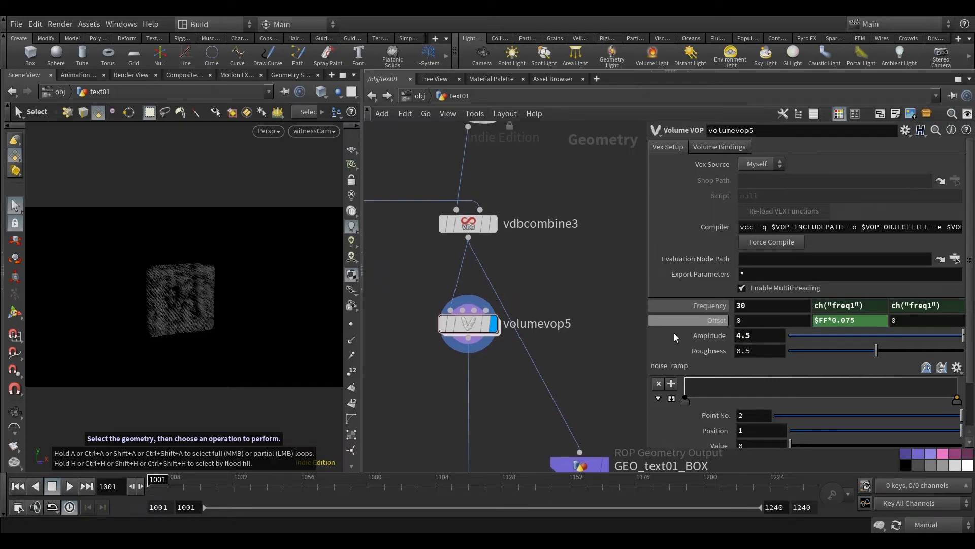
Expand noise_ramp, set its end point's value to 1 and its first point's interpolation to Catmull-Rom
scroll(732, 364, "down", 2)
left_click(673, 349)
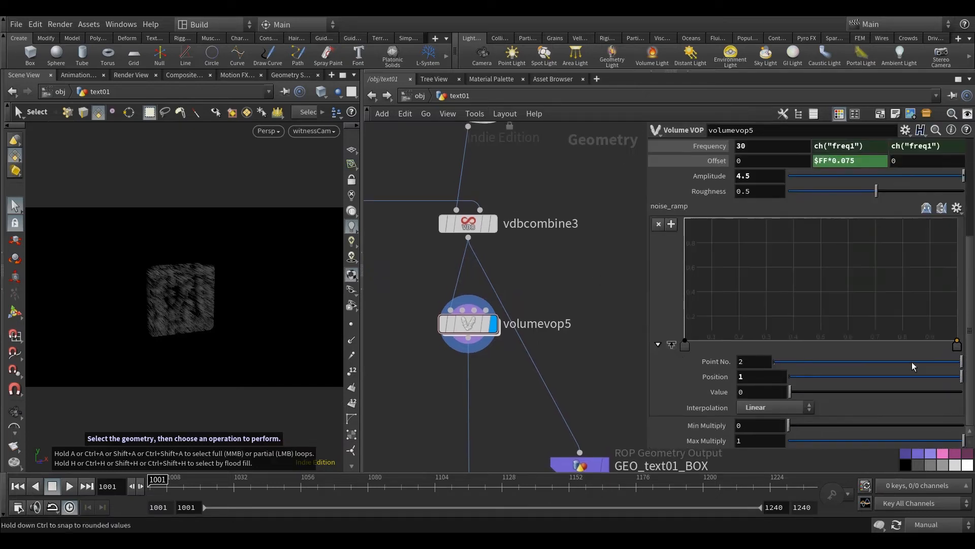
left_click_drag(744, 393, 594, 310)
type("1")
key("Return")
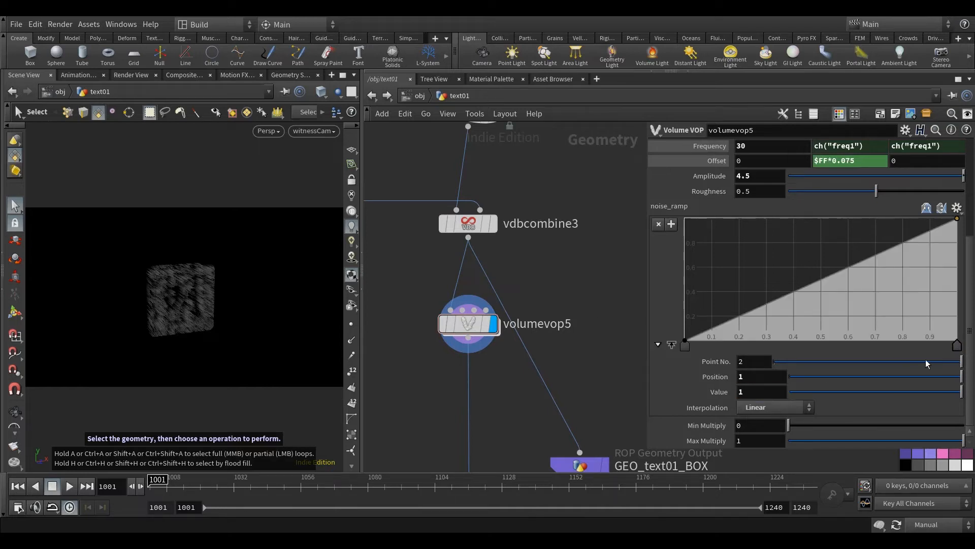
left_click(685, 348)
left_click(788, 407)
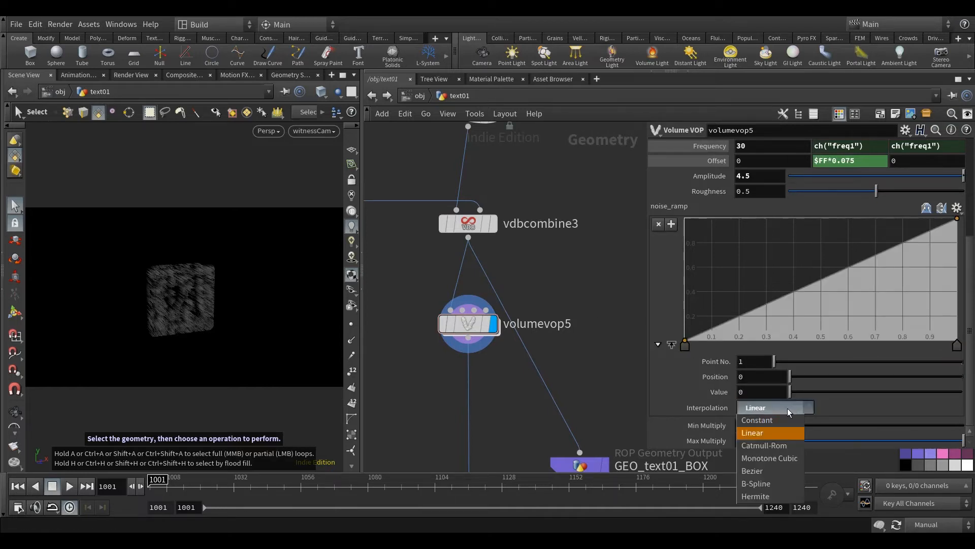
left_click(767, 446)
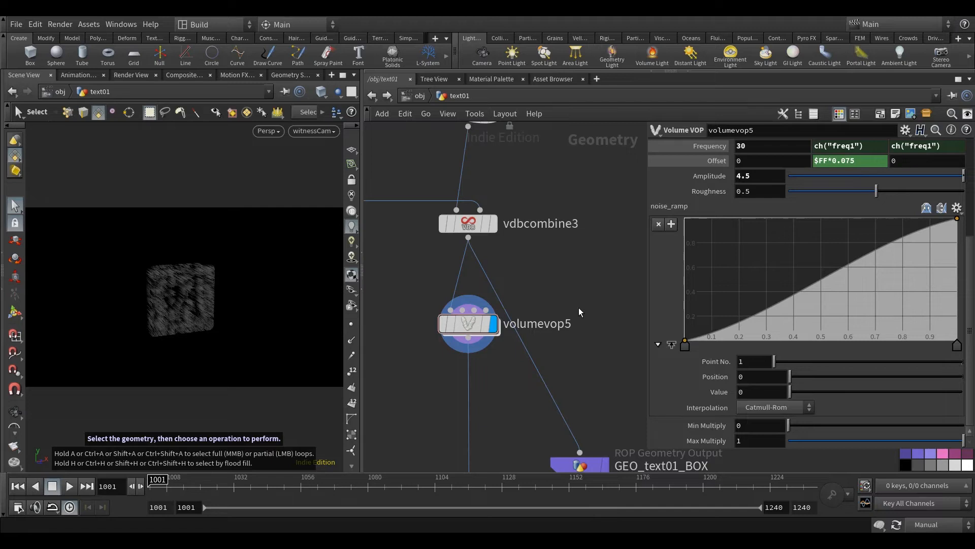
Switch the cook mode to Auto Update and set volumevop5's first Frequency component to 10
left_click(925, 525)
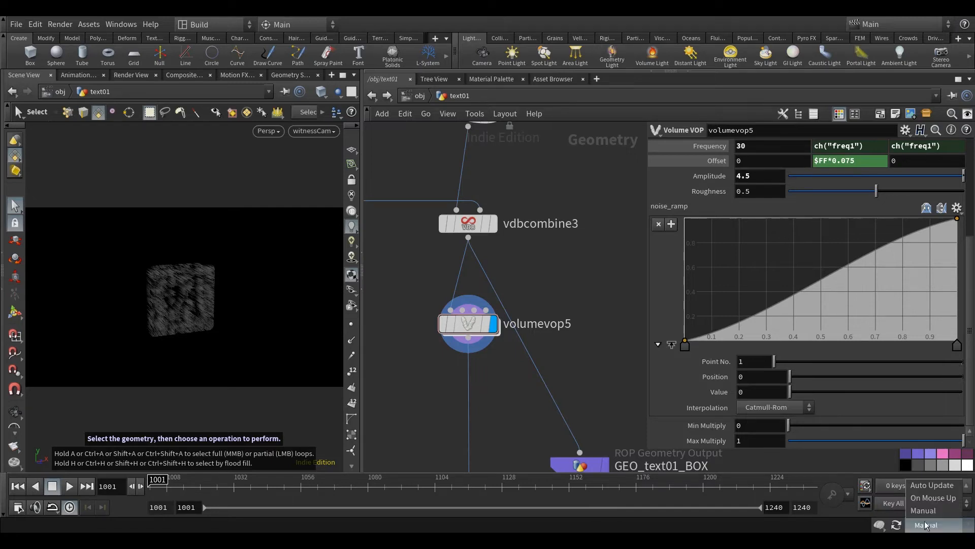
left_click(931, 486)
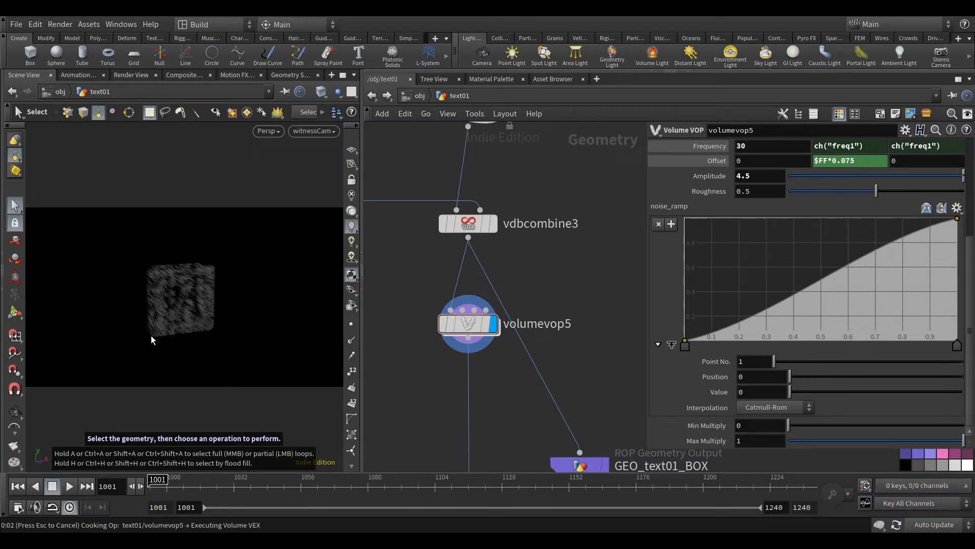
middle_click_drag(396, 371, 393, 377)
right_click_drag(158, 300, 197, 331, "alt")
left_click(759, 144)
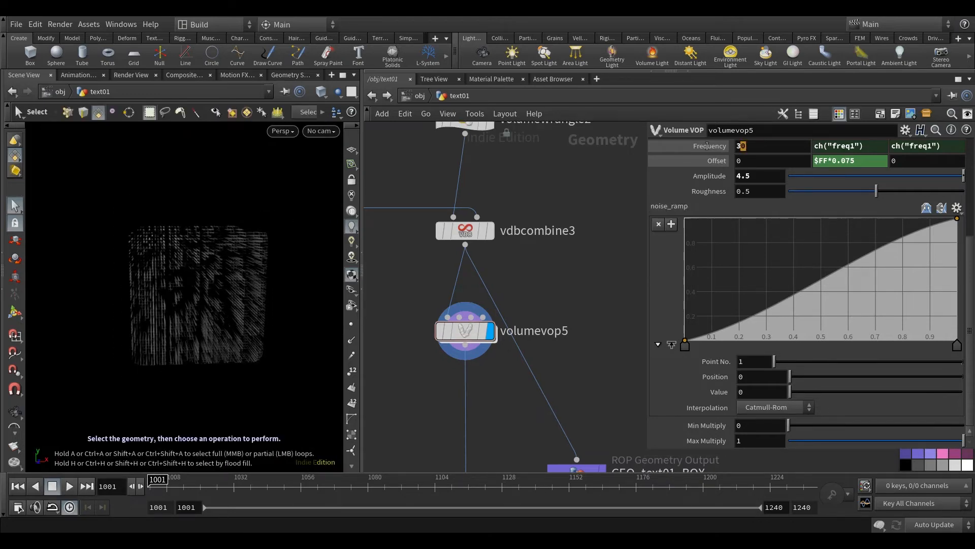
left_click_drag(759, 144, 699, 158)
type("10")
key("Return")
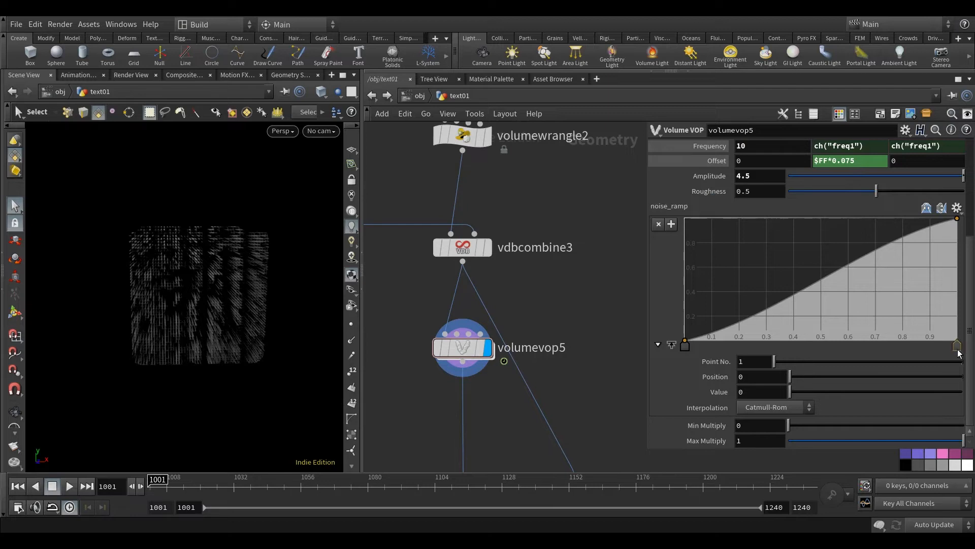
Set the cook mode to On Mouse Up and move noise_ramp's end point to a position of about 0.5
left_click(935, 524)
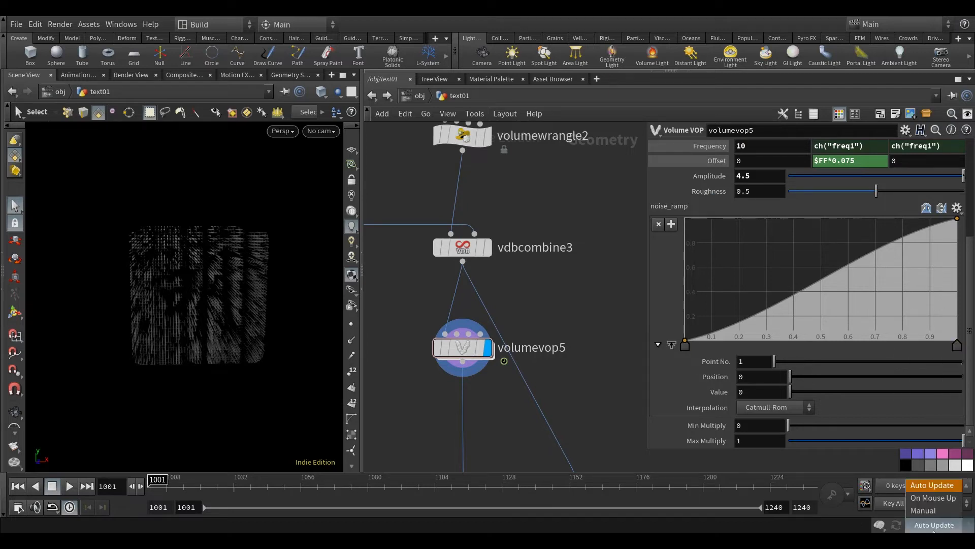
left_click(934, 505)
middle_click_drag(589, 297, 589, 310)
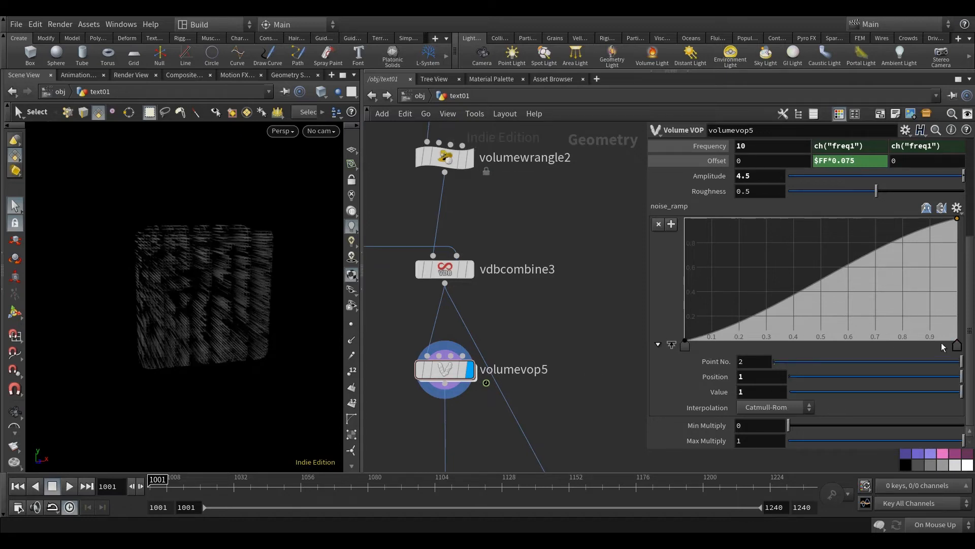
left_click_drag(957, 350, 821, 351)
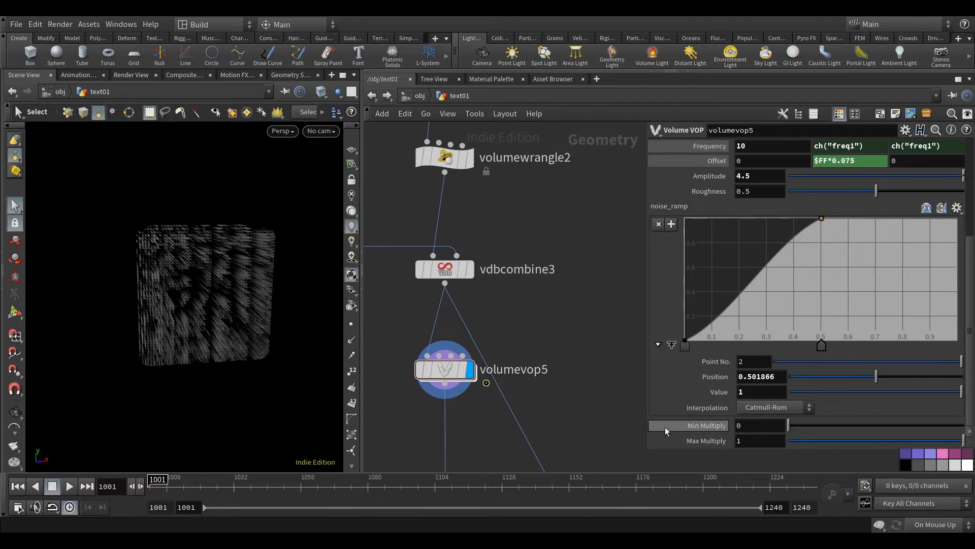
Set volumevop5's Min Multiply to 0.67 and inspect the box volume from several angles
left_click_drag(328, 390, 297, 373, "alt")
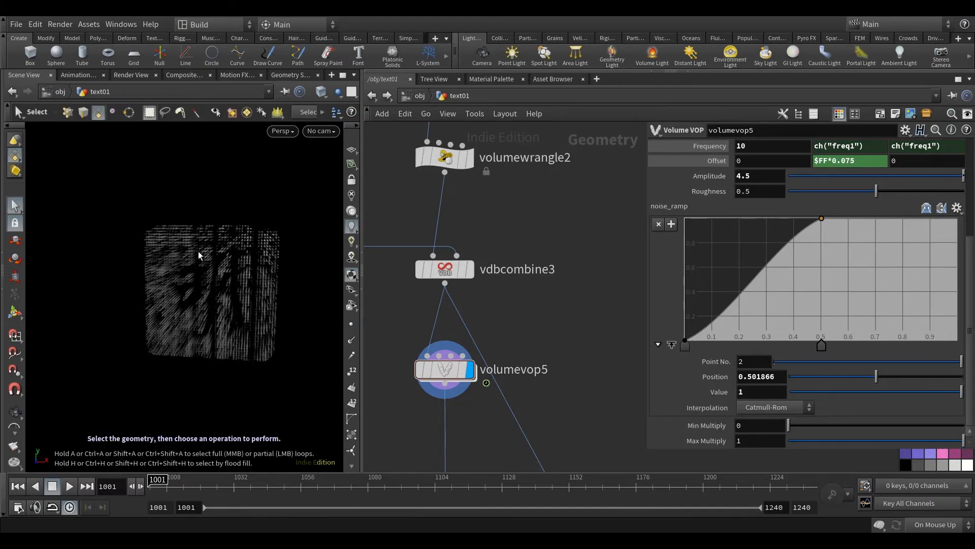
left_click_drag(202, 243, 218, 244)
left_click(761, 425)
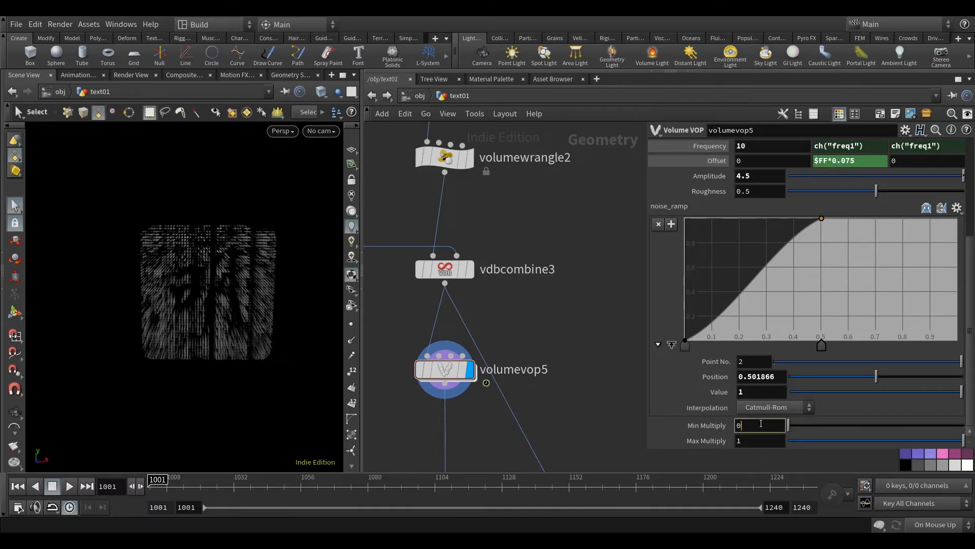
key("Return")
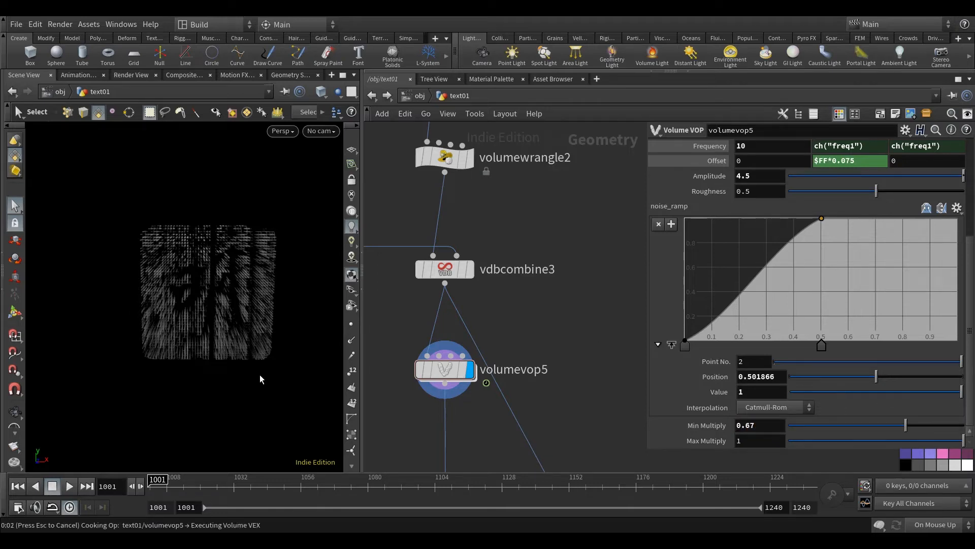
left_click_drag(228, 378, 225, 352, "alt")
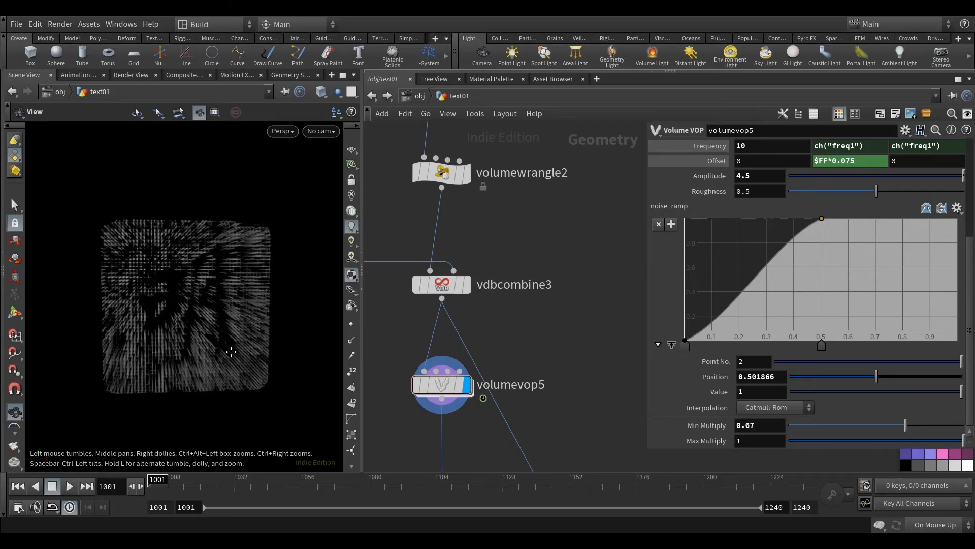
middle_click_drag(225, 352, 234, 346, "alt")
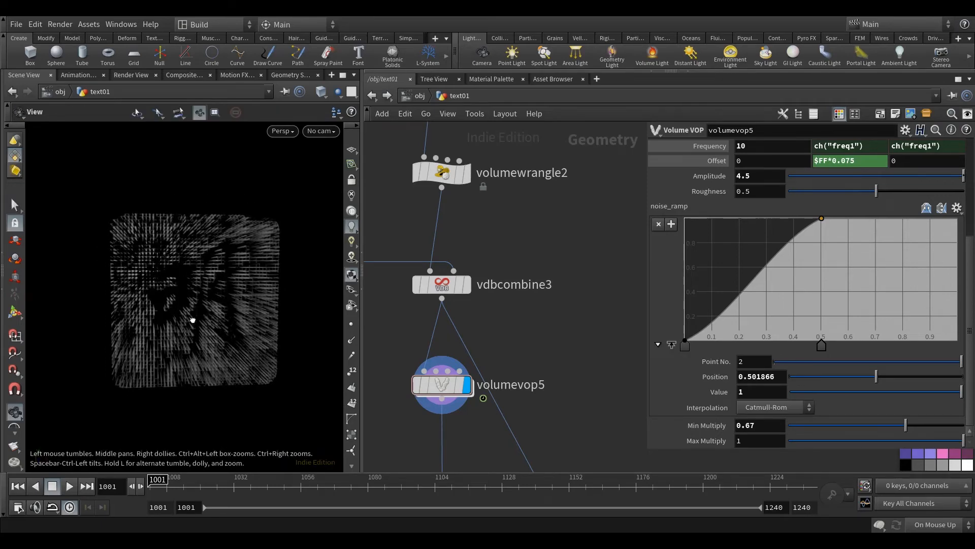
left_click_drag(192, 318, 194, 319, "alt")
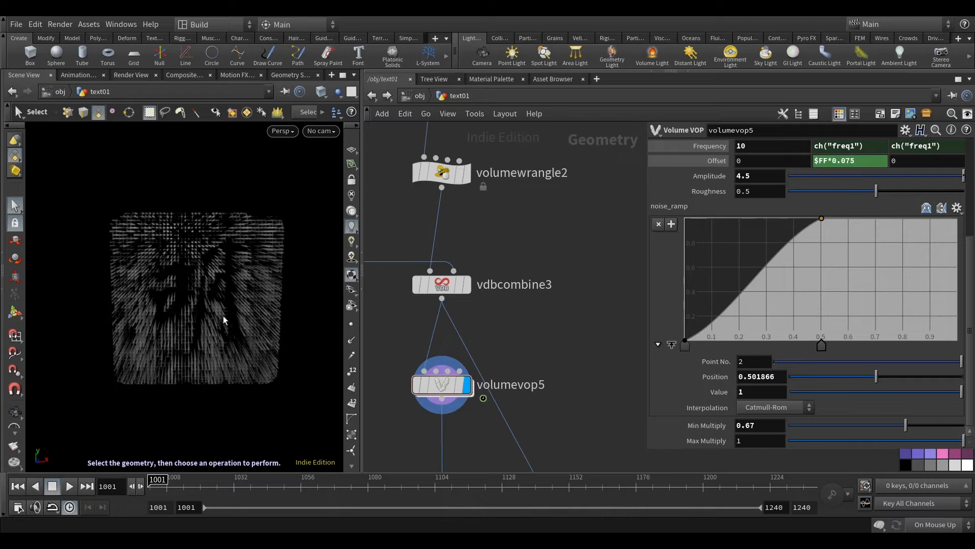
key("Escape")
mouse_move(217, 361)
left_mouse_down()
mouse_move(209, 343)
mouse_move(218, 337)
mouse_move(221, 359)
left_mouse_up()
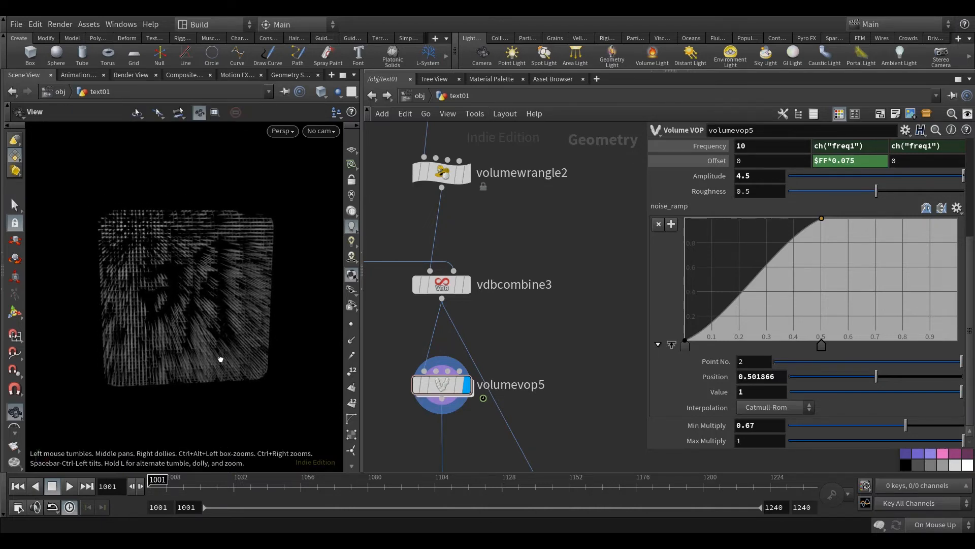
key("s")
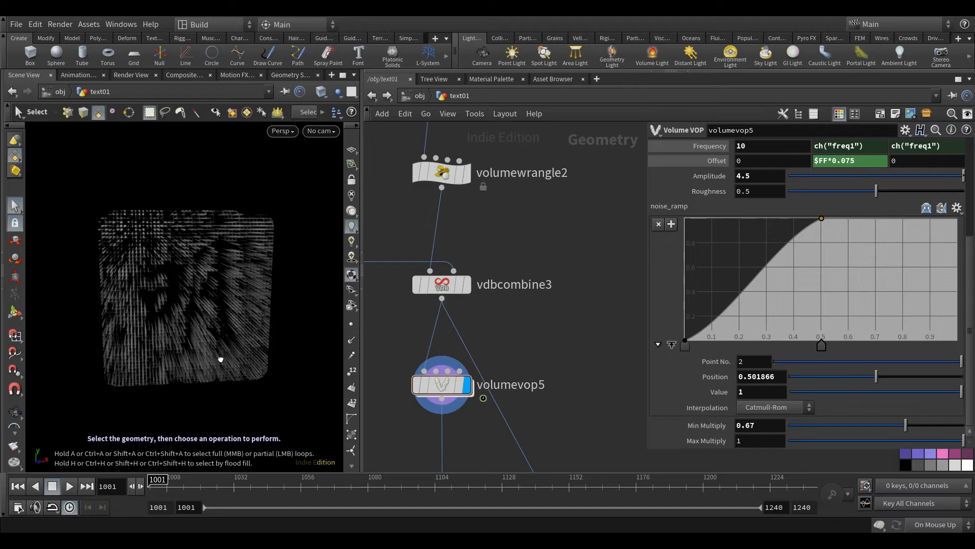
Open the flipbook settings for the current viewport and set the frame range to 1001–1049
right_click(16, 449)
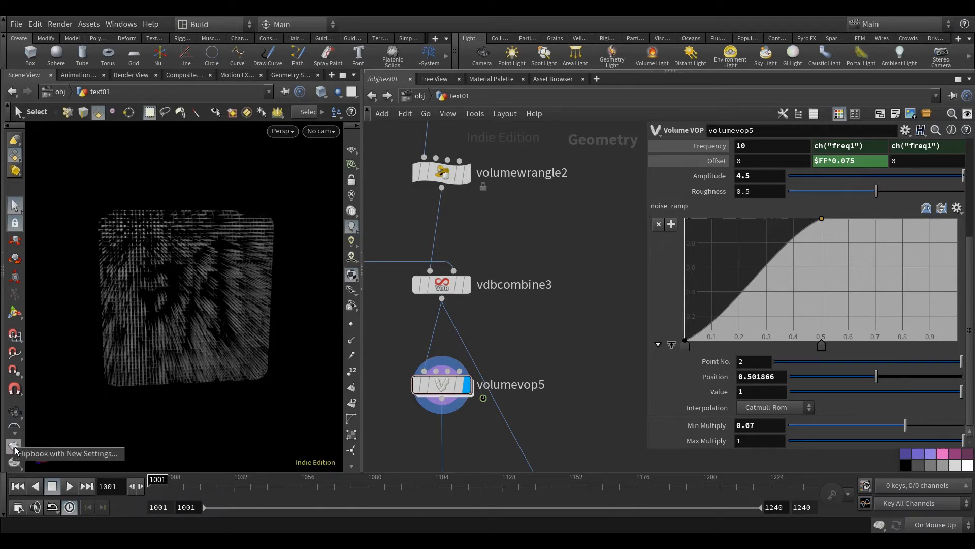
left_click(36, 453)
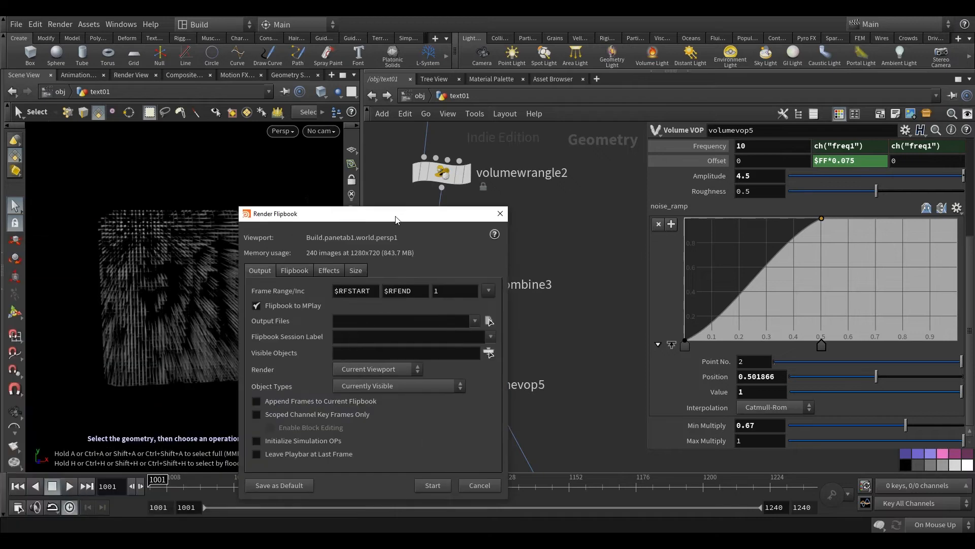
double_click(418, 285)
type("1001")
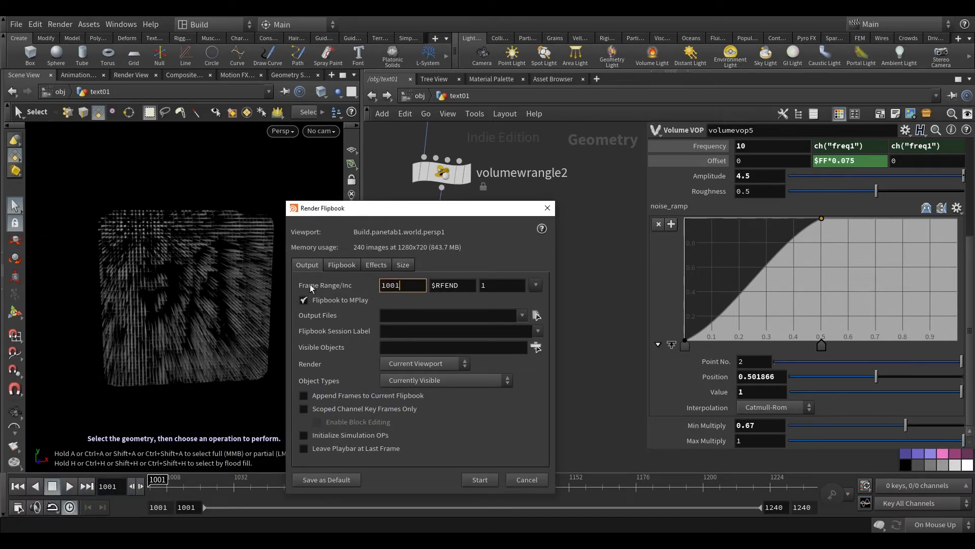
key("Tab")
type("10")
Render the flipbook with the custom Resolution turned off, and close the MPlay window after watching the playback
left_click(372, 267)
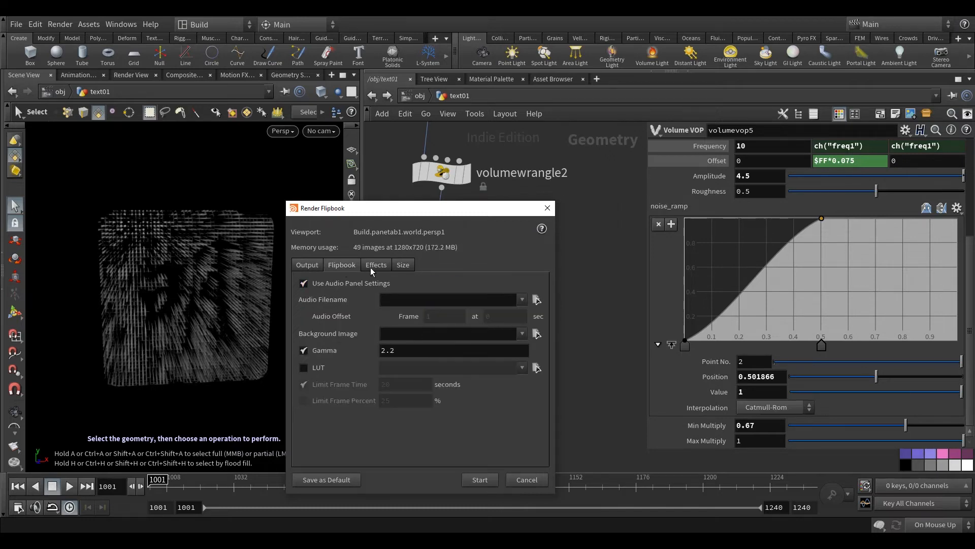
left_click(375, 265)
left_click(404, 264)
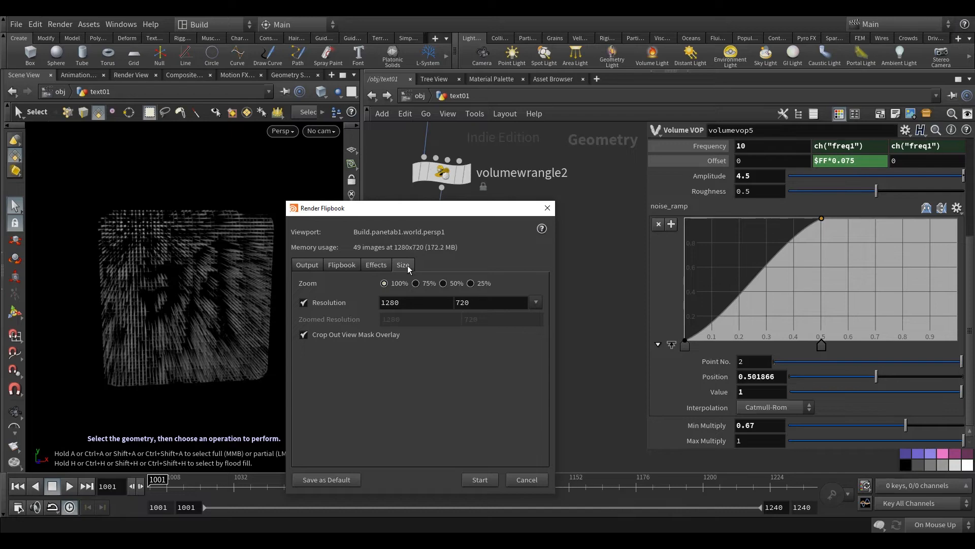
left_click(322, 305)
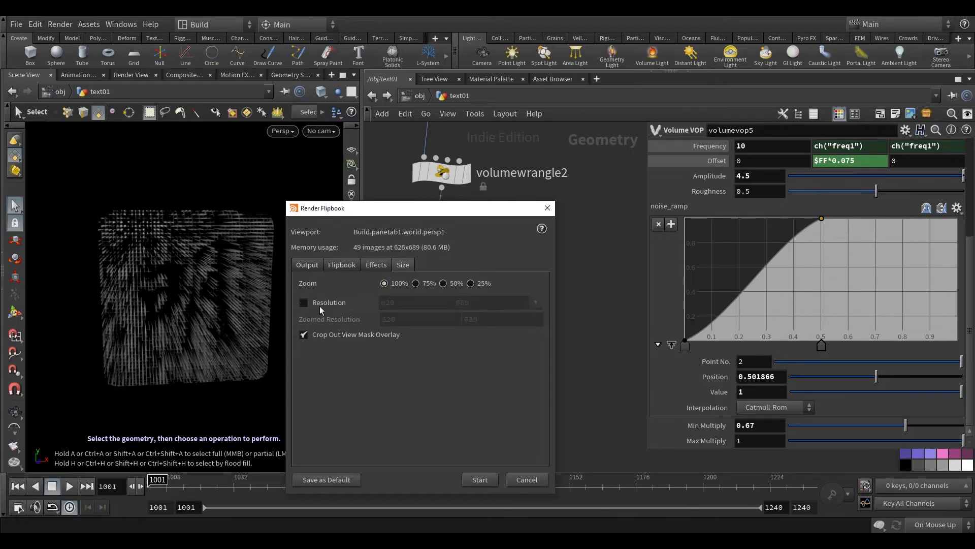
left_click(304, 266)
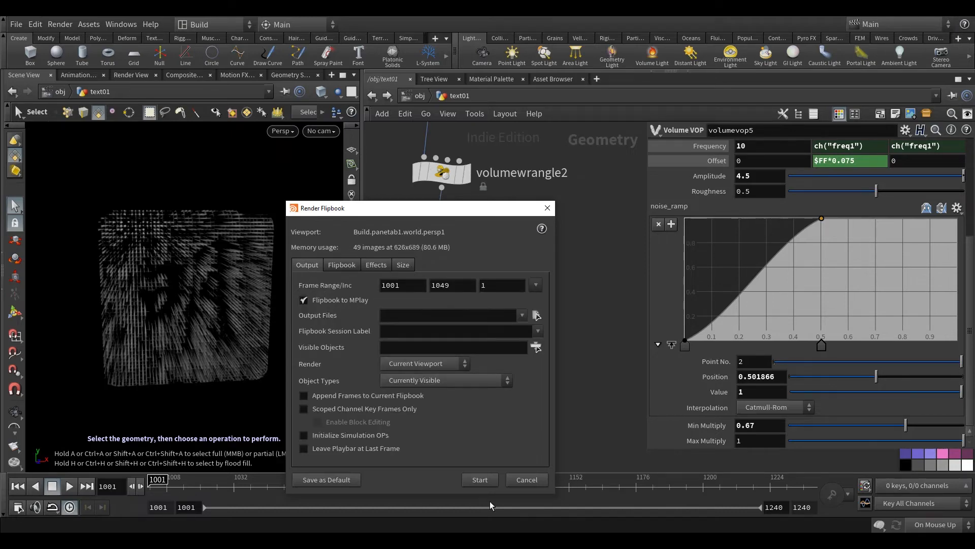
left_click(482, 480)
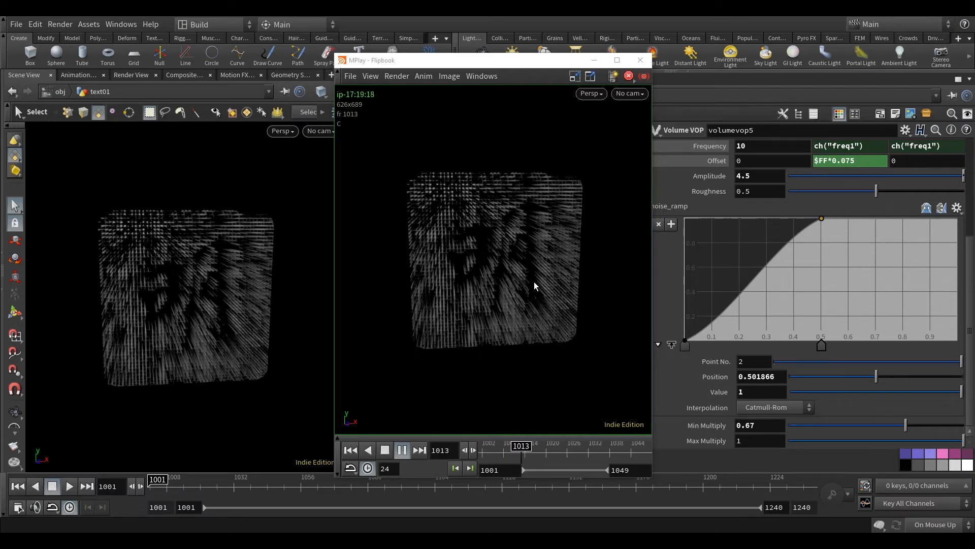
left_click(385, 450)
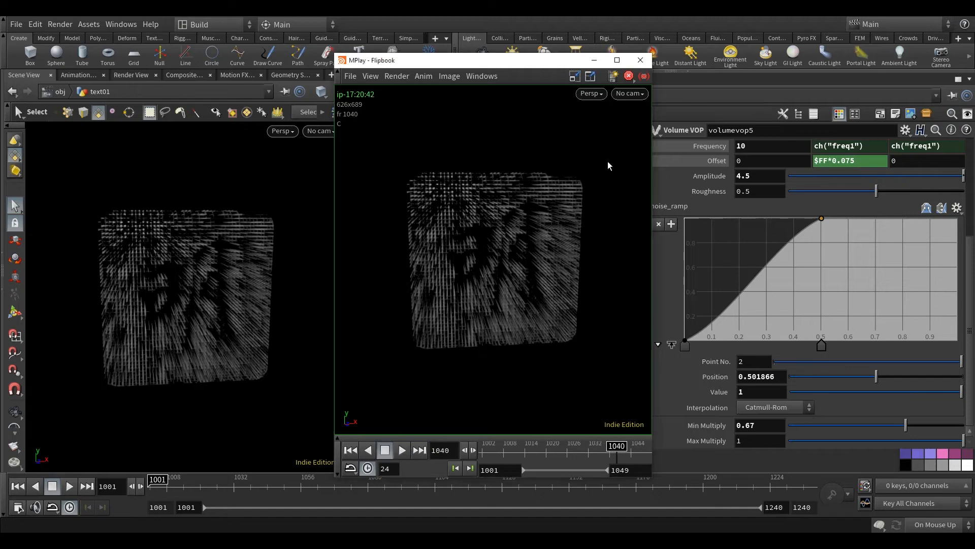
left_click(641, 60)
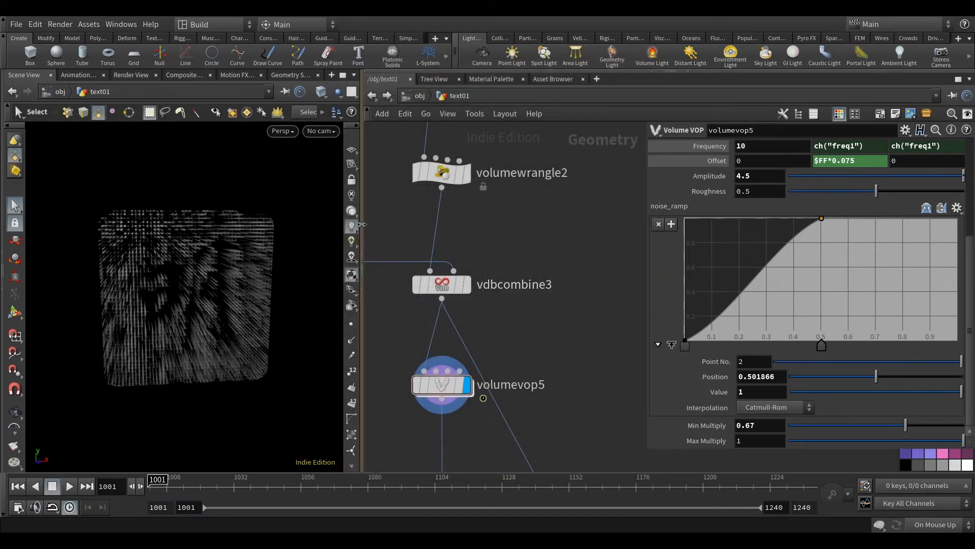
Narrow the Scene View to give the text01 network editor more width
left_click_drag(362, 224, 278, 226)
scroll(528, 321, "down", 5)
scroll(484, 337, "up", 6)
scroll(532, 323, "down", 5)
key("Escape")
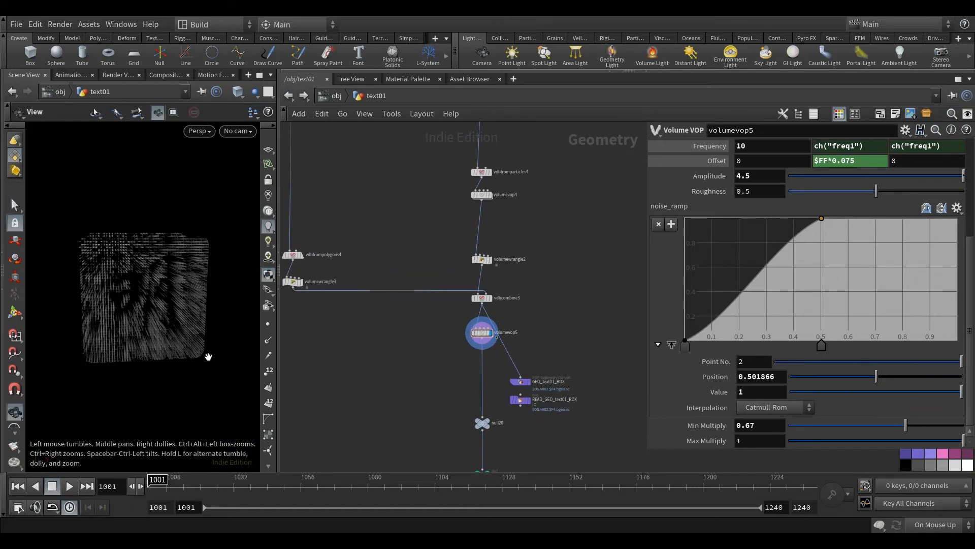
left_click_drag(209, 355, 202, 355)
key("s")
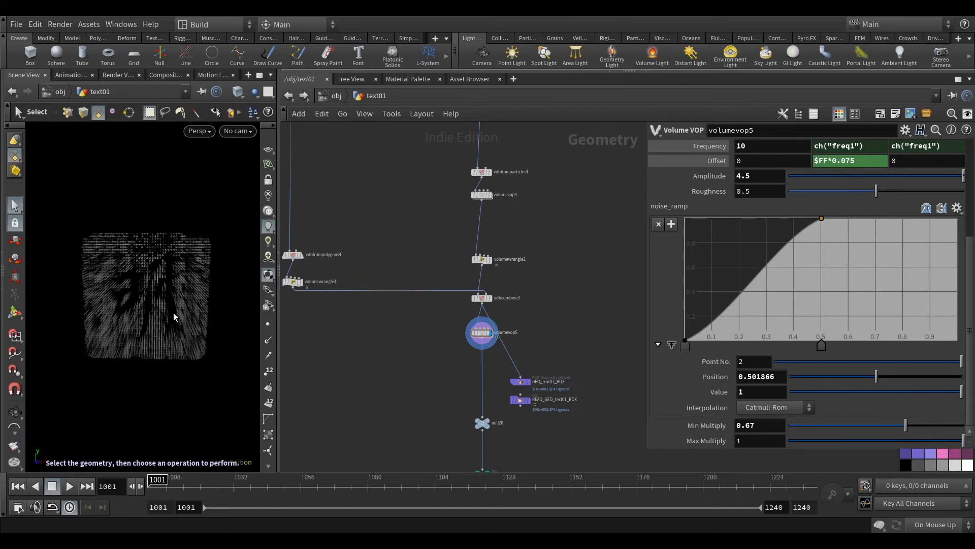
Rename the volumevop5 node to flicker_volume_vop
scroll(477, 332, "up", 4)
middle_click_drag(591, 313, 563, 313)
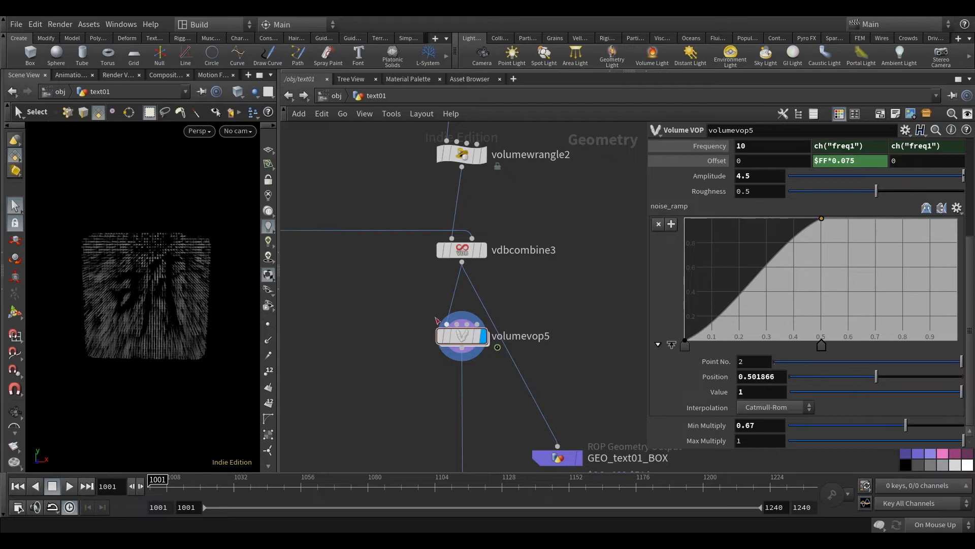
middle_click_drag(376, 325, 362, 337)
left_click(534, 349)
left_click_drag(539, 348, 421, 352)
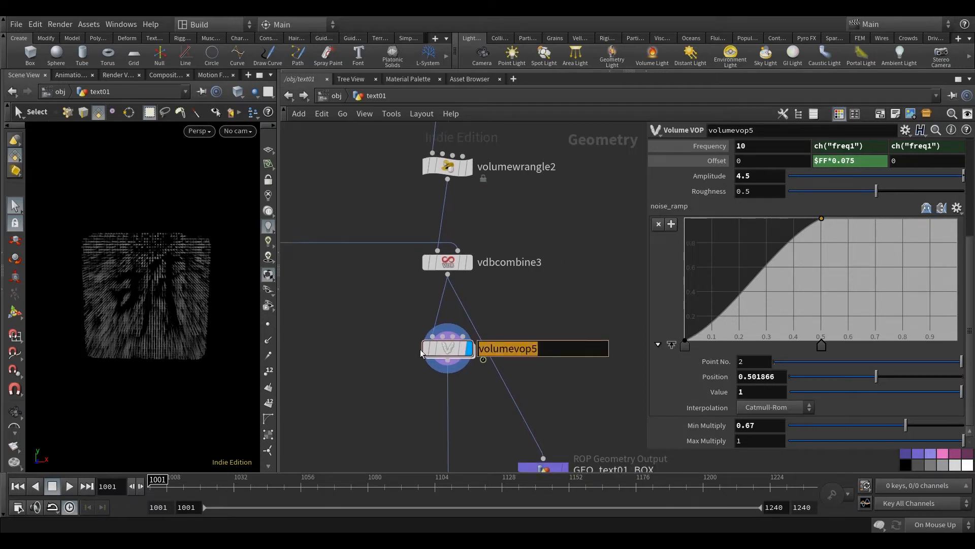
type("flick")
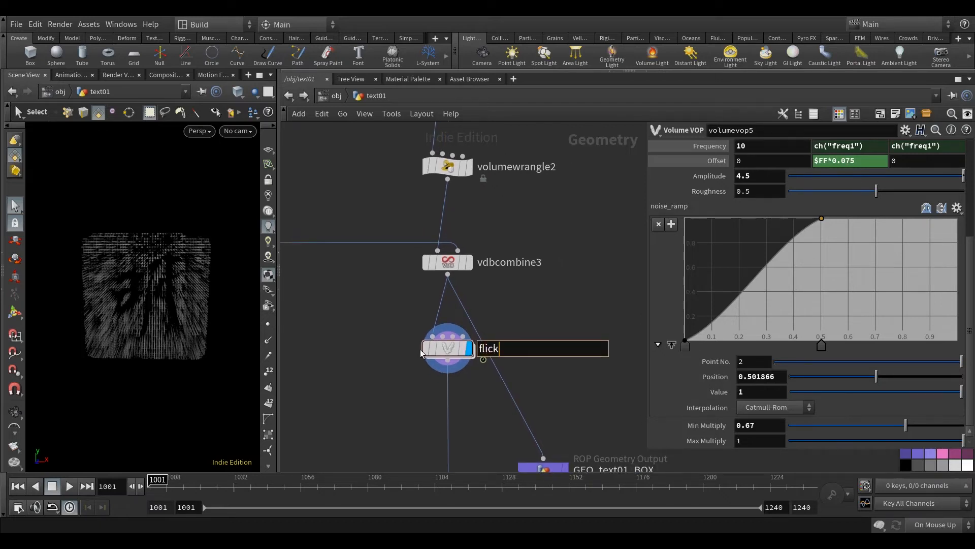
type("er_volume_vop")
key("Return")
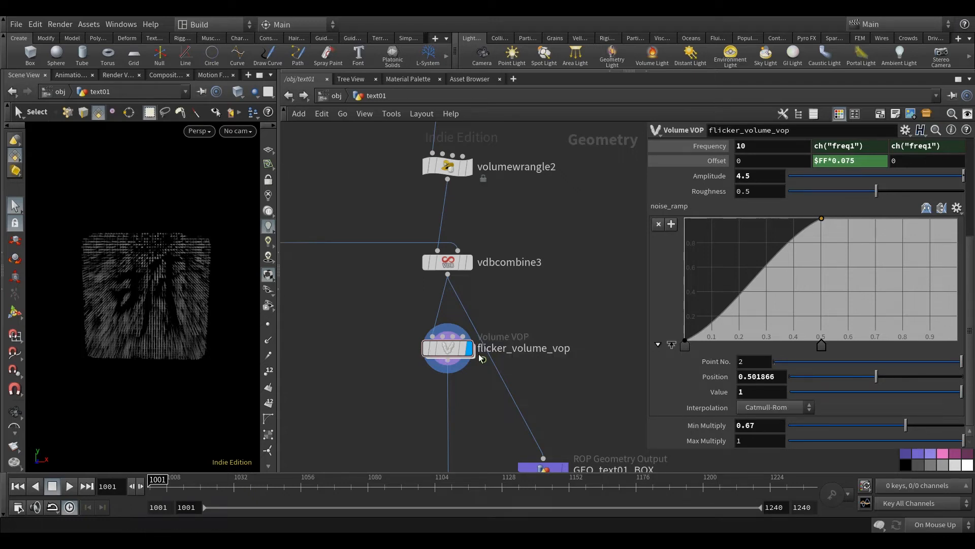
Color the flicker_volume_vop node light red using the network color palette
left_click(440, 352)
left_click_drag(648, 447, 648, 391)
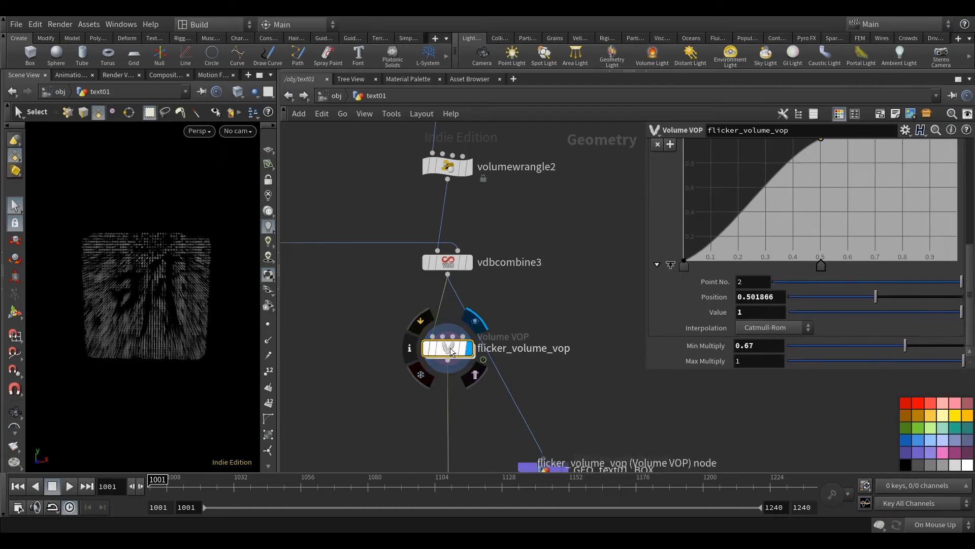
mouse_move(473, 353)
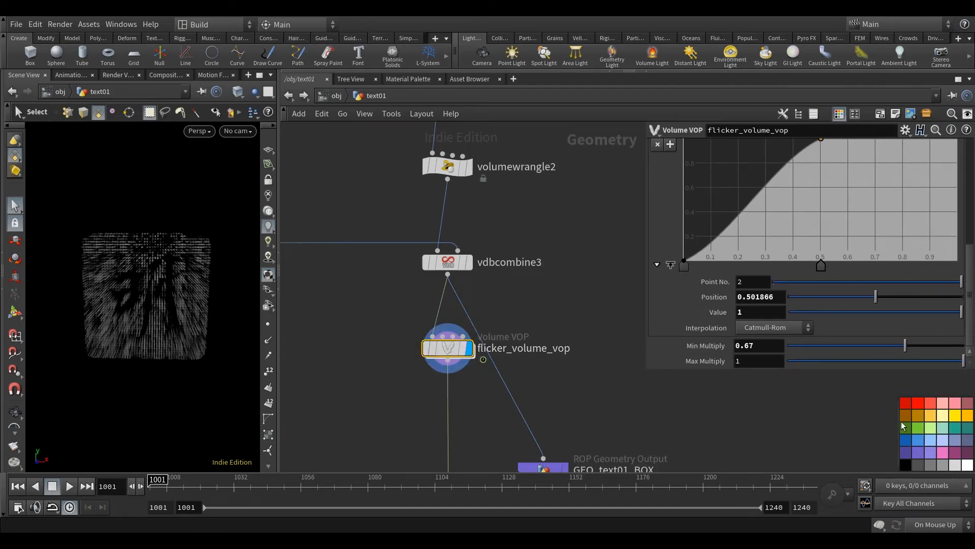
left_click(948, 408)
scroll(572, 355, "down", 3)
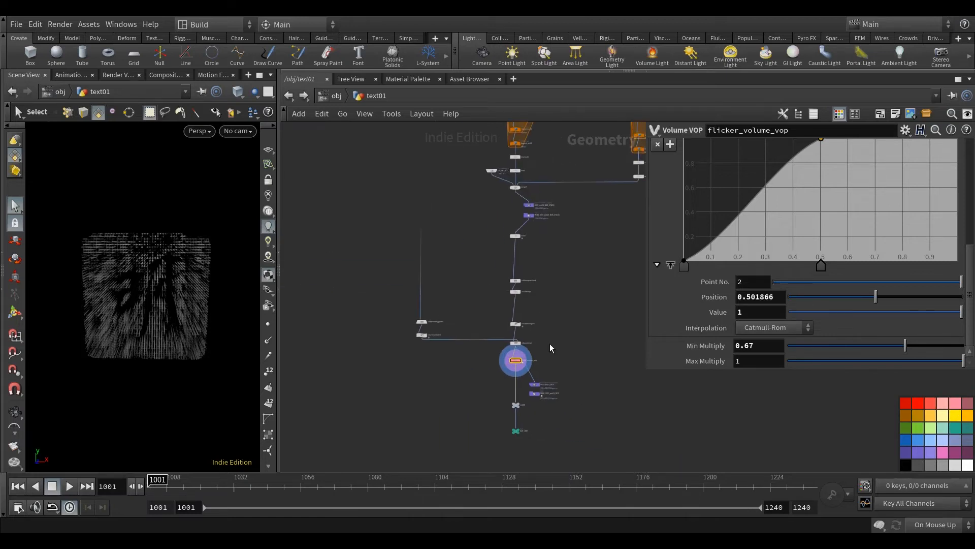
scroll(577, 348, "up", 4)
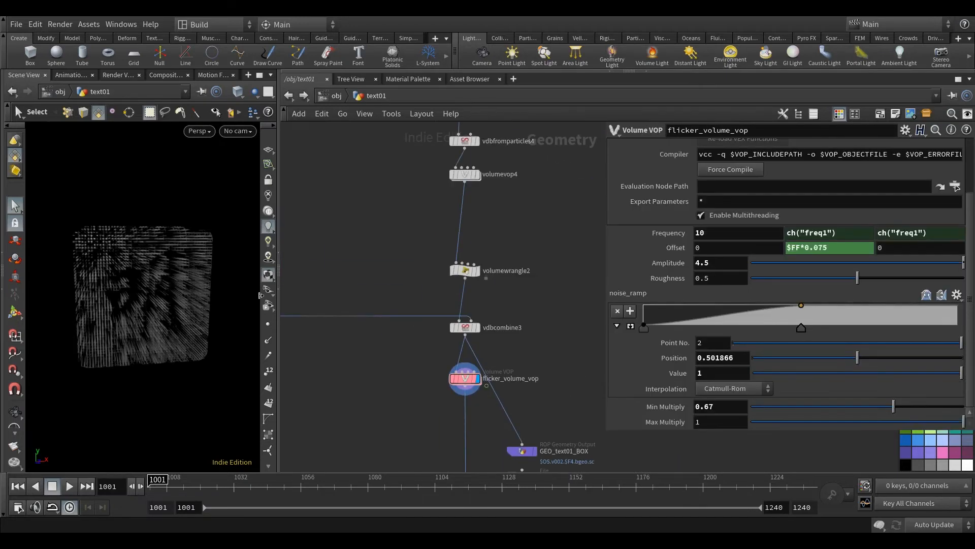
Inspect the box volume from several angles and examine the node chain between READ_GEO_text01_BOX_STATIC and flicker_volume_vop
left_click_drag(158, 353, 191, 353, "alt")
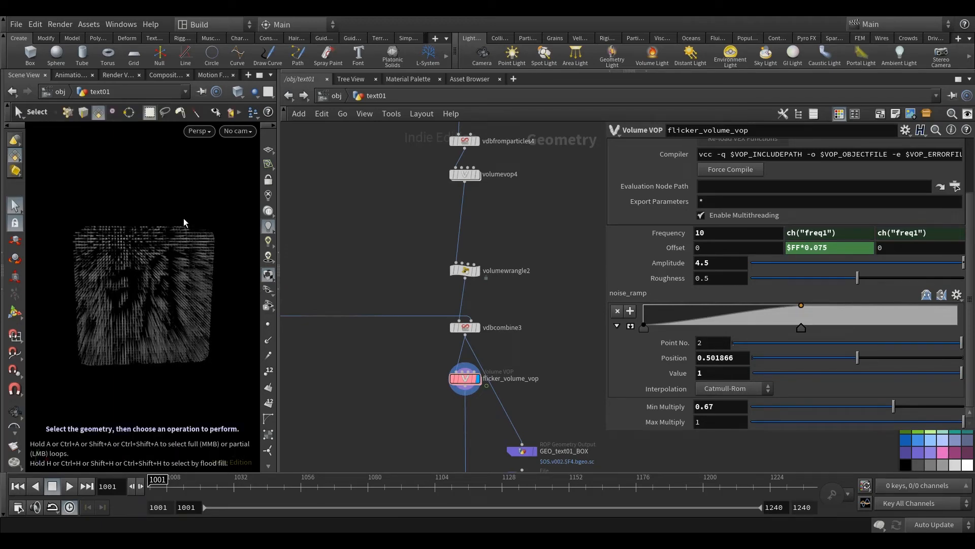
left_click_drag(180, 303, 179, 300, "alt")
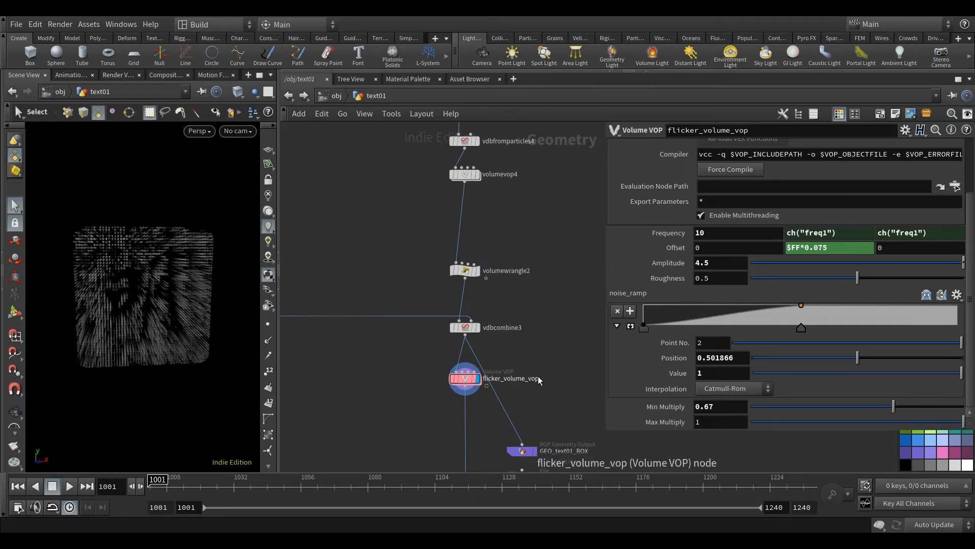
middle_click_drag(518, 386, 495, 352)
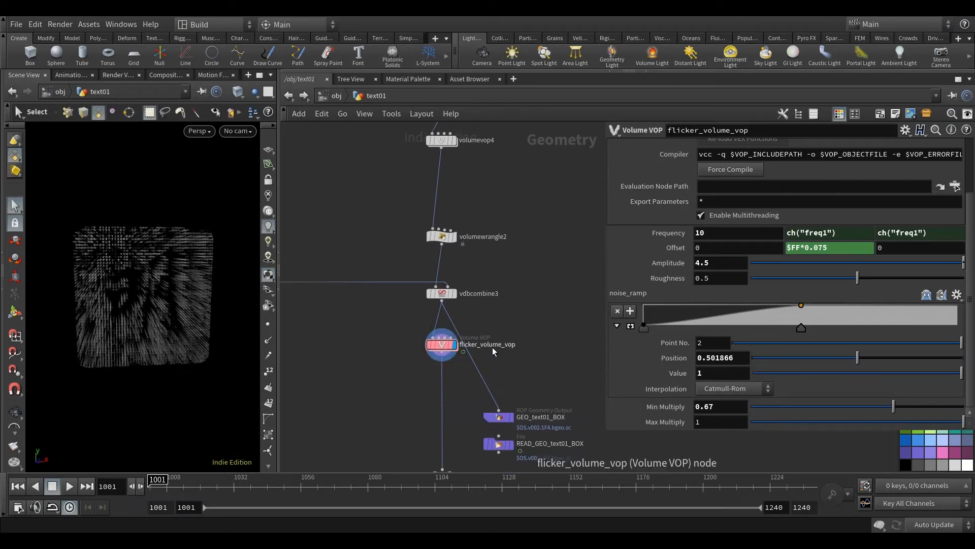
mouse_move(447, 345)
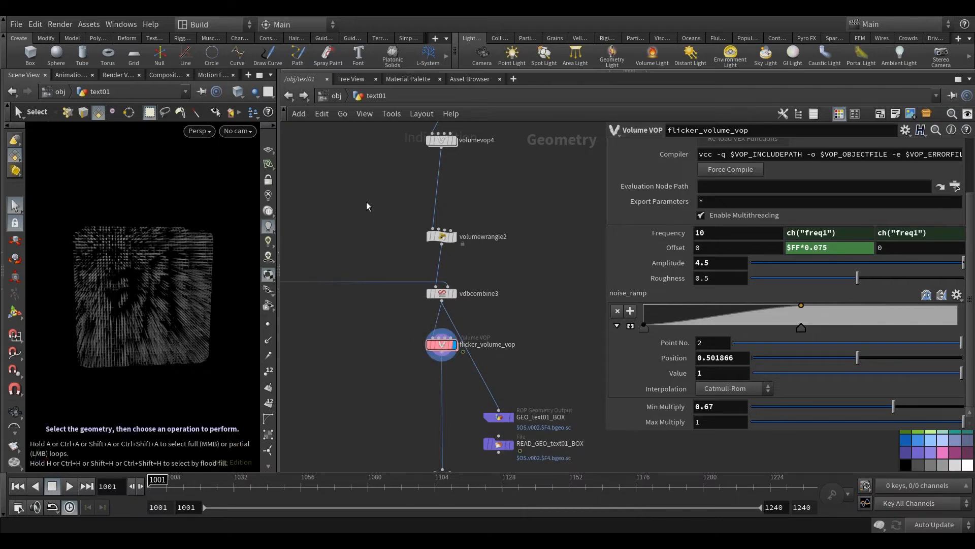
middle_click_drag(527, 223, 520, 387)
middle_click_drag(562, 187, 537, 360)
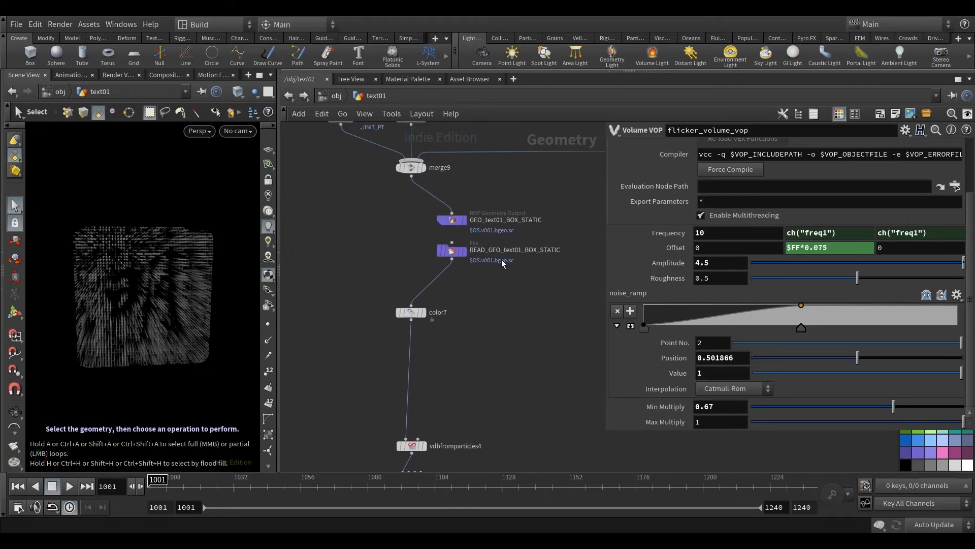
middle_click_drag(494, 319, 507, 228)
middle_click_drag(504, 238, 499, 262)
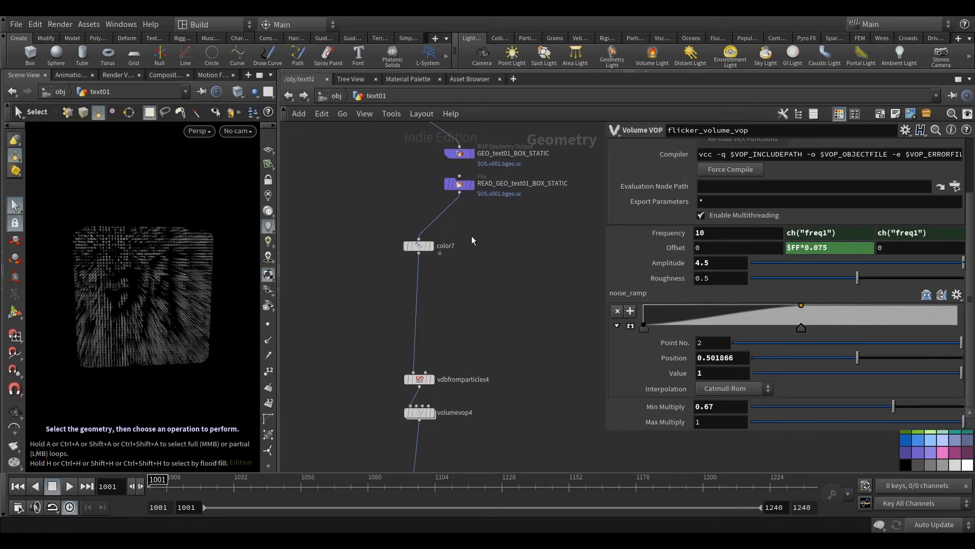
middle_click_drag(501, 266, 497, 285)
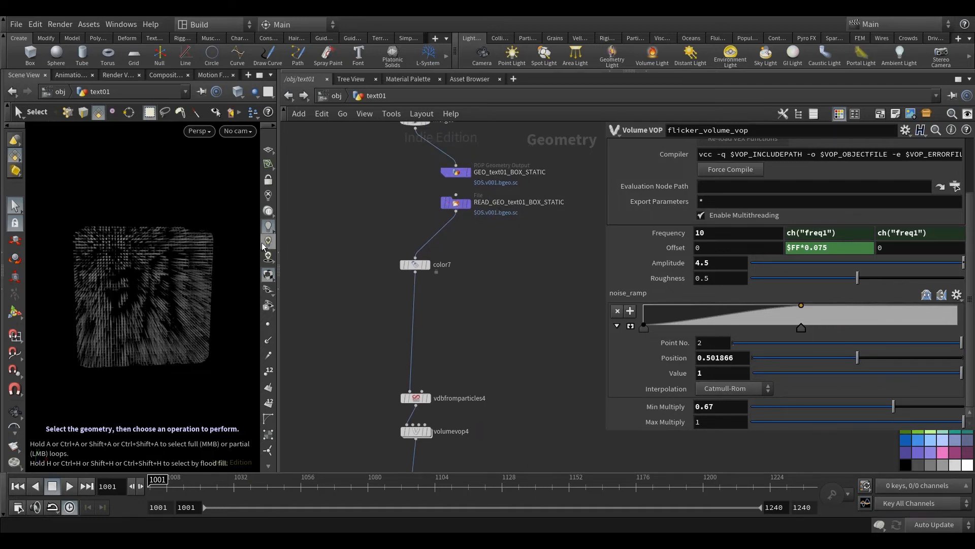
middle_click_drag(496, 347, 490, 269)
scroll(499, 388, "down", 5)
middle_click_drag(510, 400, 484, 260)
scroll(455, 331, "up", 4)
key("Escape")
left_click_drag(195, 313, 135, 271)
key("s")
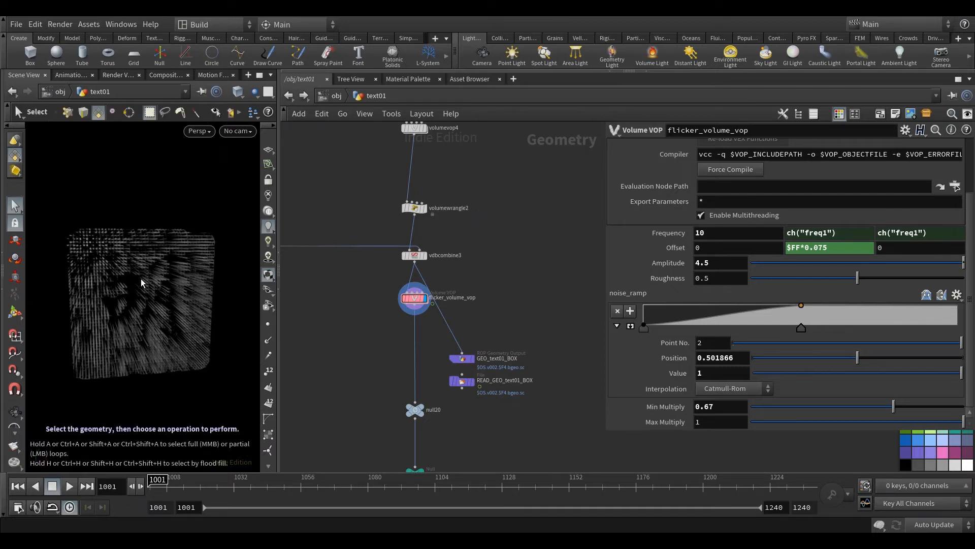
scroll(488, 324, "up", 6)
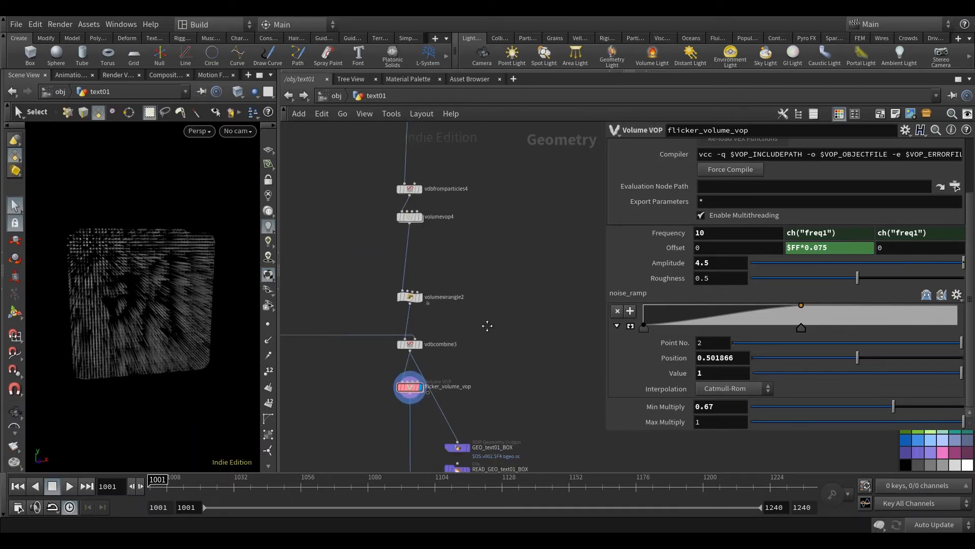
scroll(501, 265, "up", 1)
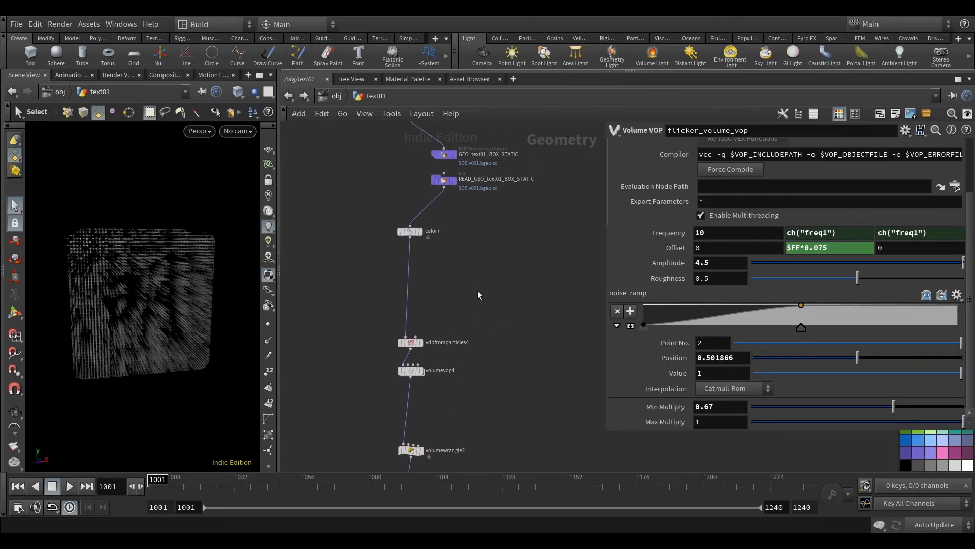
key("Tab")
type("point")
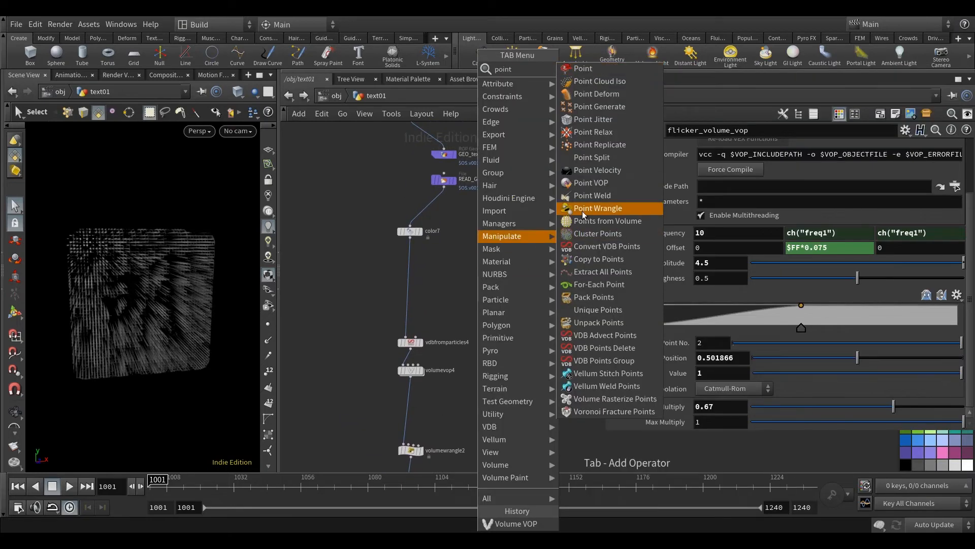
left_click(591, 183)
left_click(443, 305)
Switch the update mode to Manual and delete the mistakenly placed pointweld1 node
left_click(935, 524)
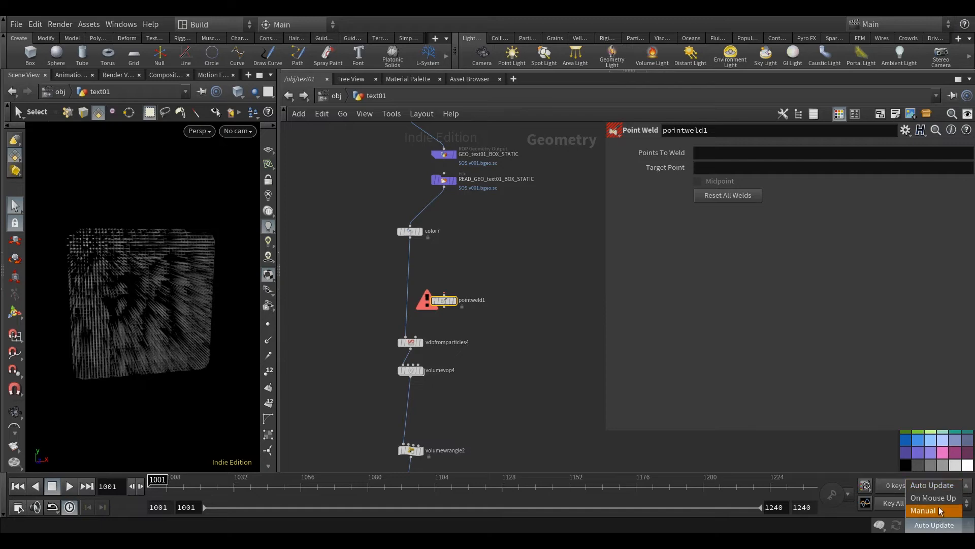
left_click(930, 512)
scroll(443, 303, "up", 3)
key("Delete")
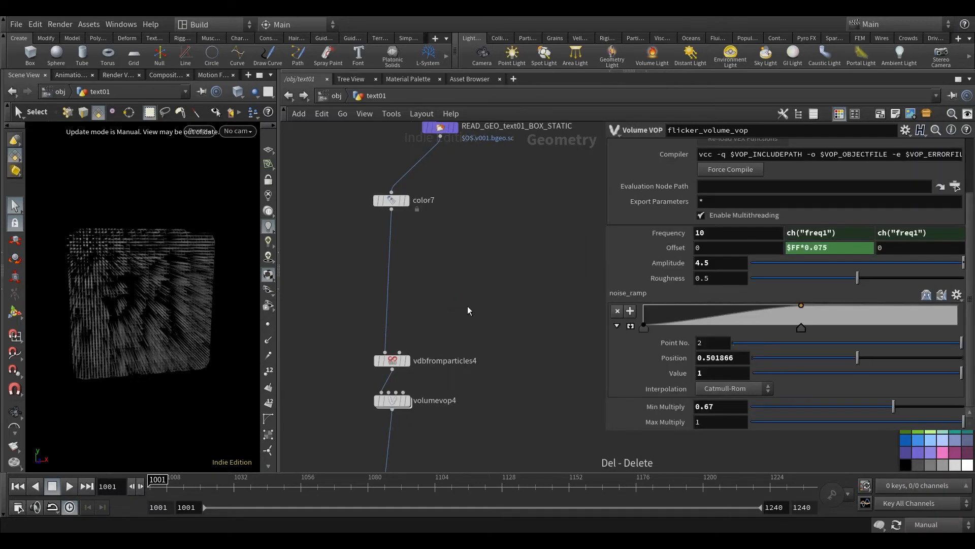
Add a Point VOP and insert it into the connection between color7 and vdbfromparticles4
key("Tab")
type("po")
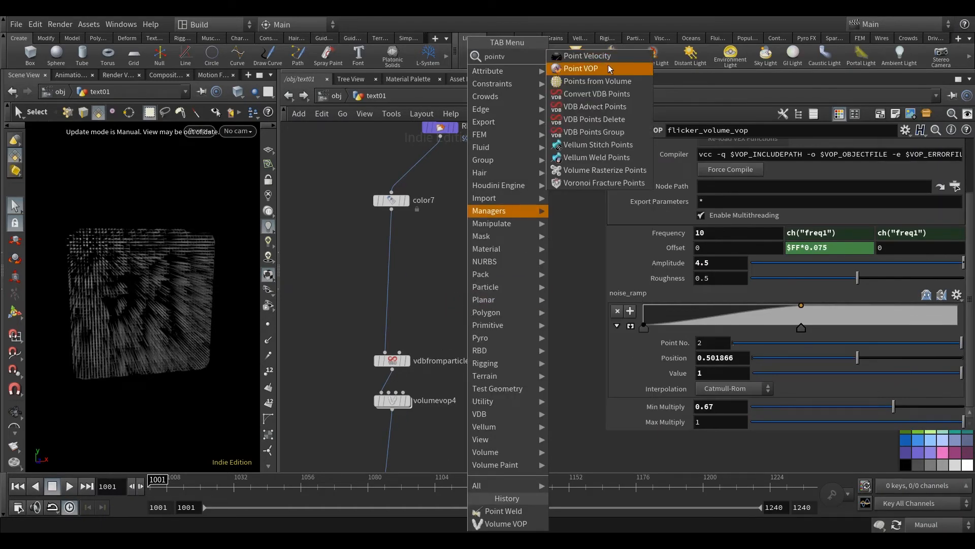
left_click(610, 68)
left_click(435, 320)
left_click_drag(435, 320, 396, 313)
Copy the name of flicker_volume_vop and rename the new Point VOP to flicker_offset_vol_vop, based on that name
scroll(466, 275, "down", 5)
scroll(465, 416, "up", 5)
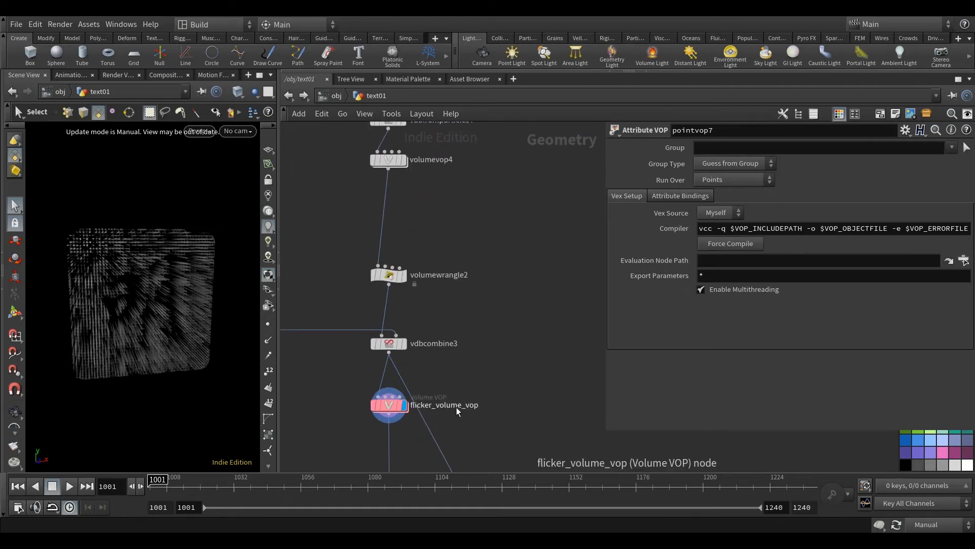
left_click(459, 407)
left_click_drag(487, 406, 344, 406)
key("ctrl+c")
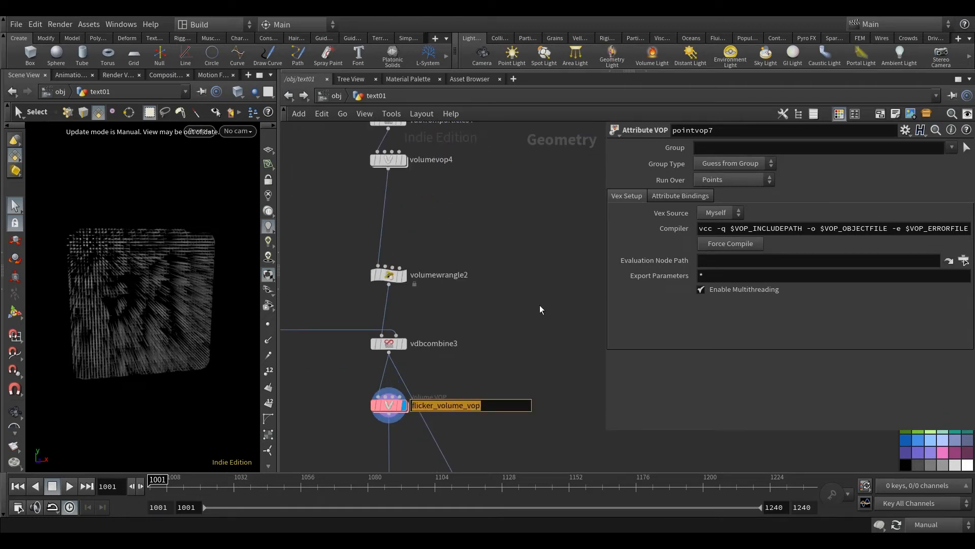
key("Return")
middle_click_drag(453, 130, 456, 321)
middle_click_drag(436, 264, 437, 285)
left_click(438, 285)
key("ctrl+a")
key("ctrl+v")
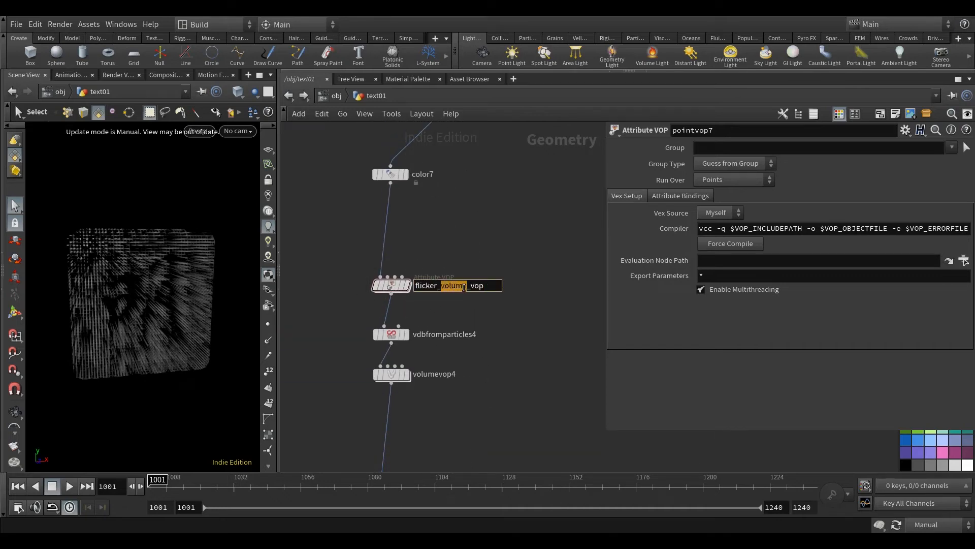
type("offset_vol")
key("Return")
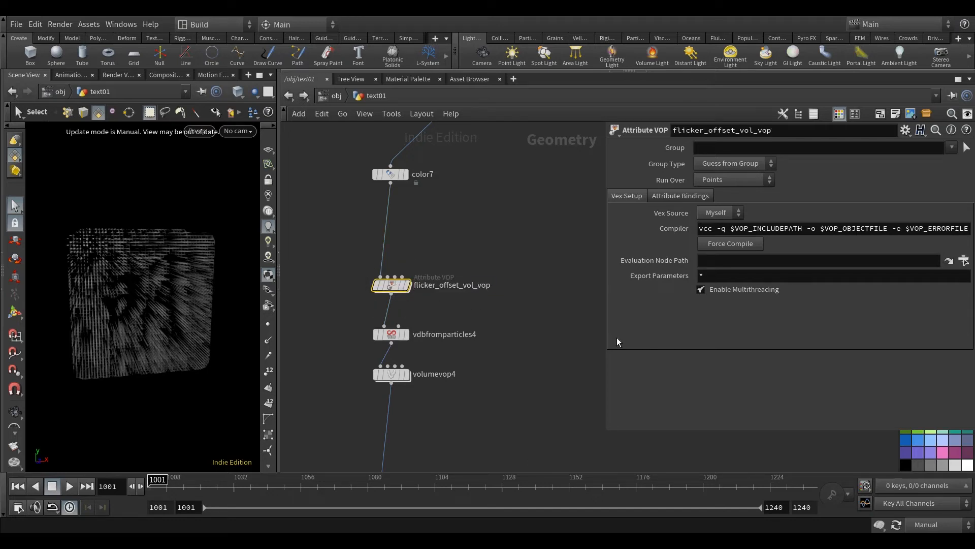
Color the flicker_offset_vol_vop node light green using the network color palette
left_click_drag(608, 431, 636, 377)
mouse_move(918, 440)
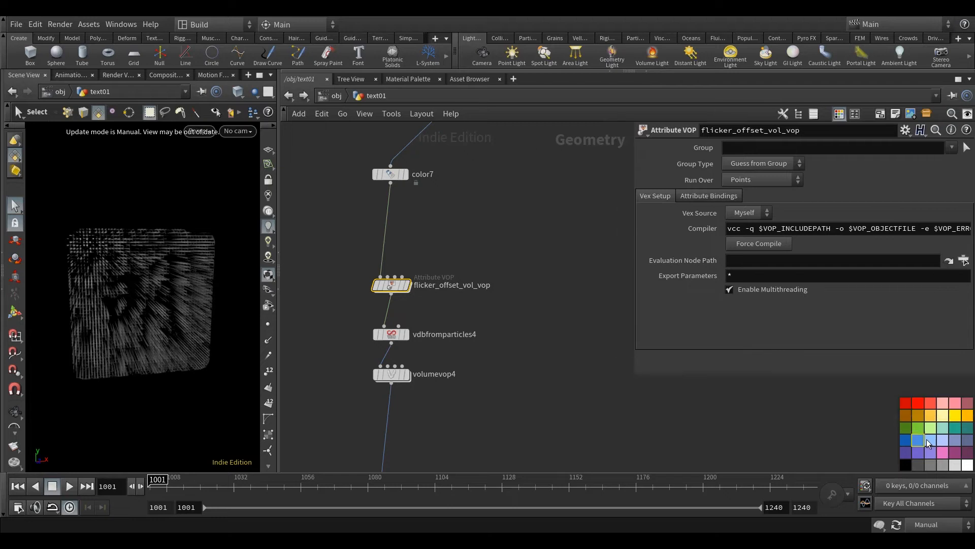
middle_click_drag(520, 244, 522, 243)
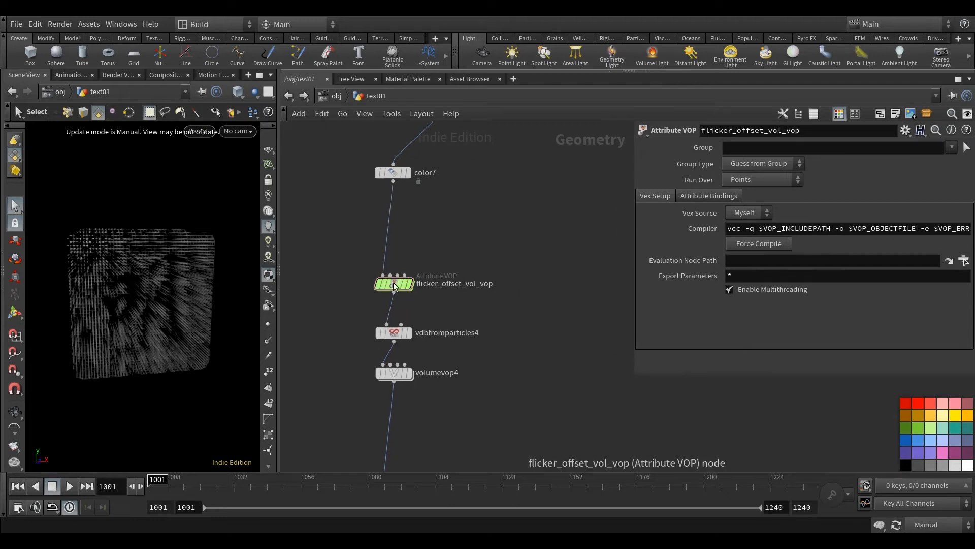
Inside flicker_volume_vop, copy the noise chain of five nodes running from vectofloat1 through ramp1
middle_click_drag(499, 364, 483, 168)
scroll(482, 170, "down", 3)
scroll(430, 329, "up", 4)
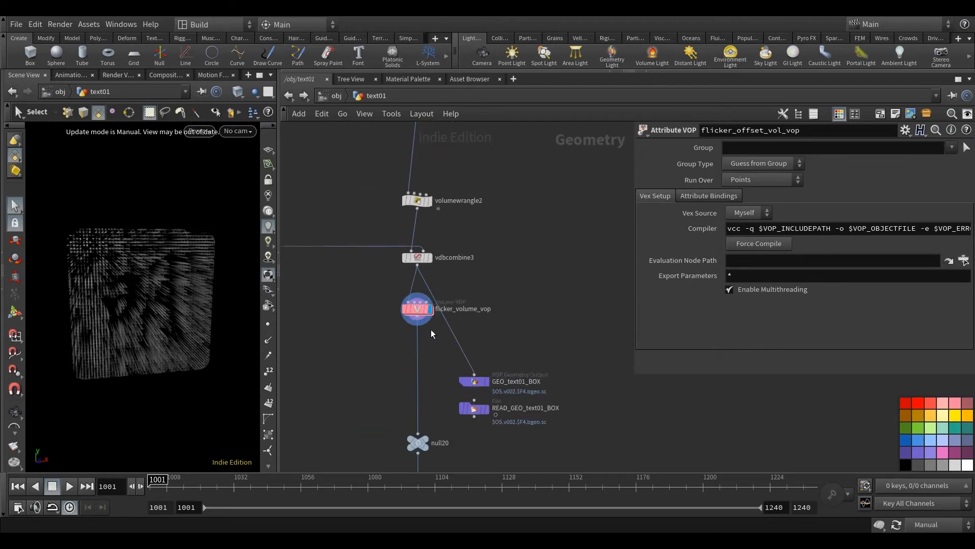
double_click(413, 302)
scroll(502, 322, "down", 7)
middle_click_drag(389, 368, 448, 358)
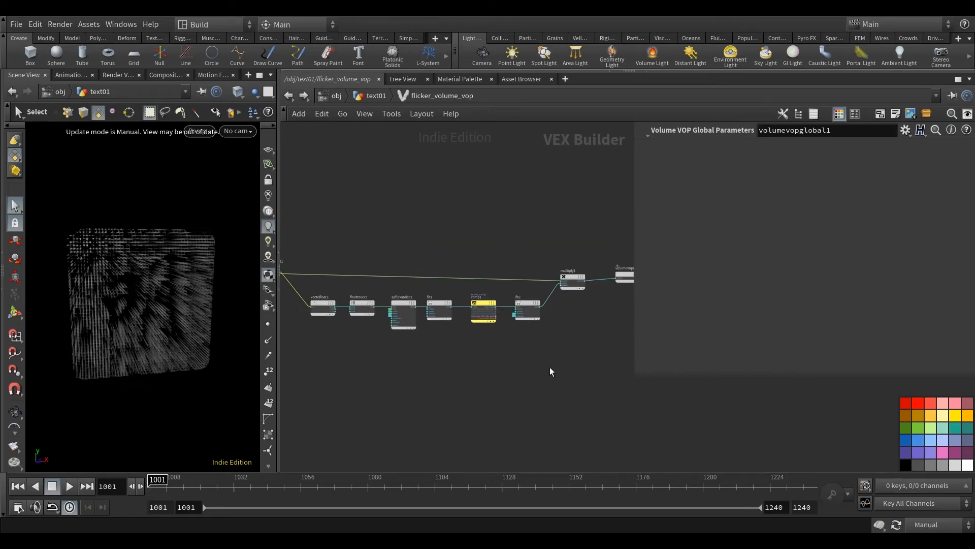
scroll(523, 314, "up", 3)
left_click(525, 298)
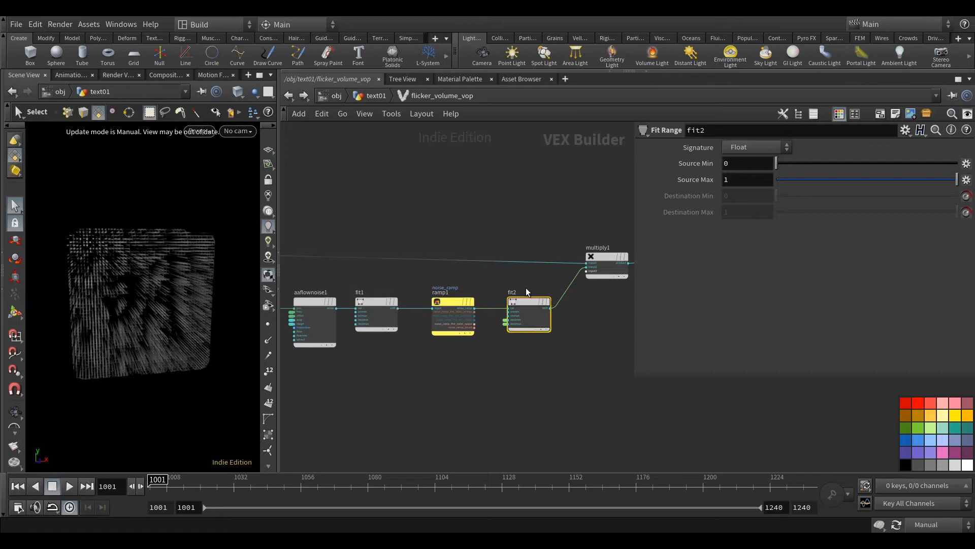
scroll(533, 381, "down", 5)
left_click_drag(526, 378, 385, 322)
key("ctrl+c")
left_click(511, 218)
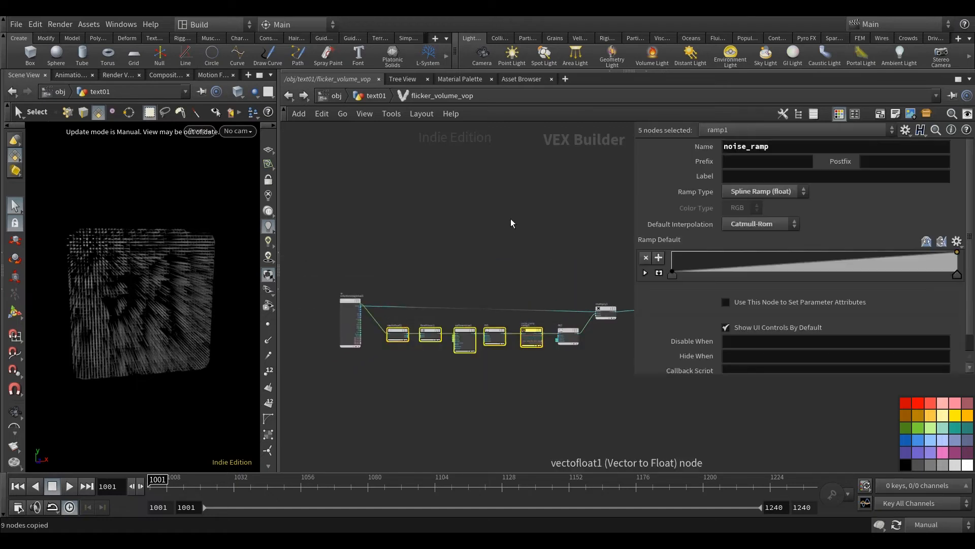
Return to the text01 network and bring the flicker_offset_vol_vop node into view
left_click(288, 97)
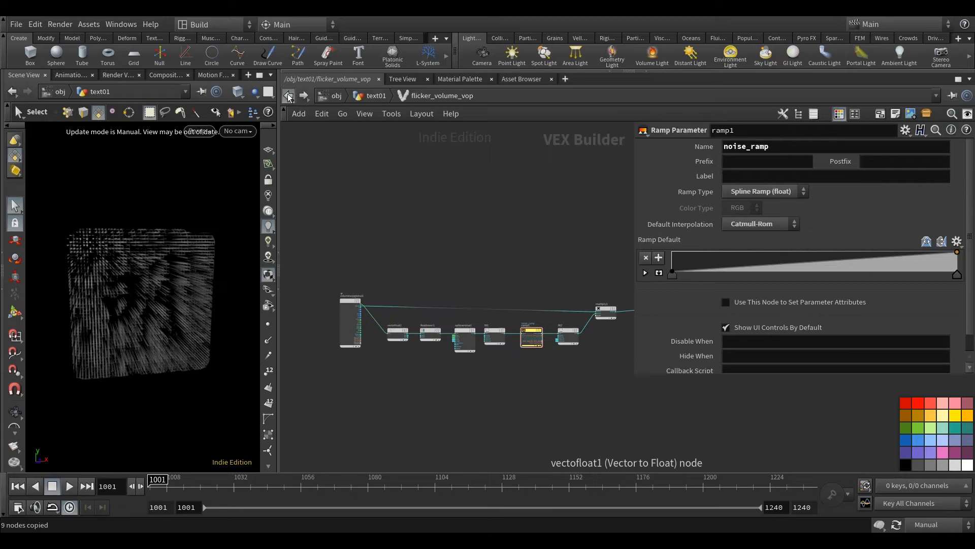
double_click(431, 297)
left_click(379, 96)
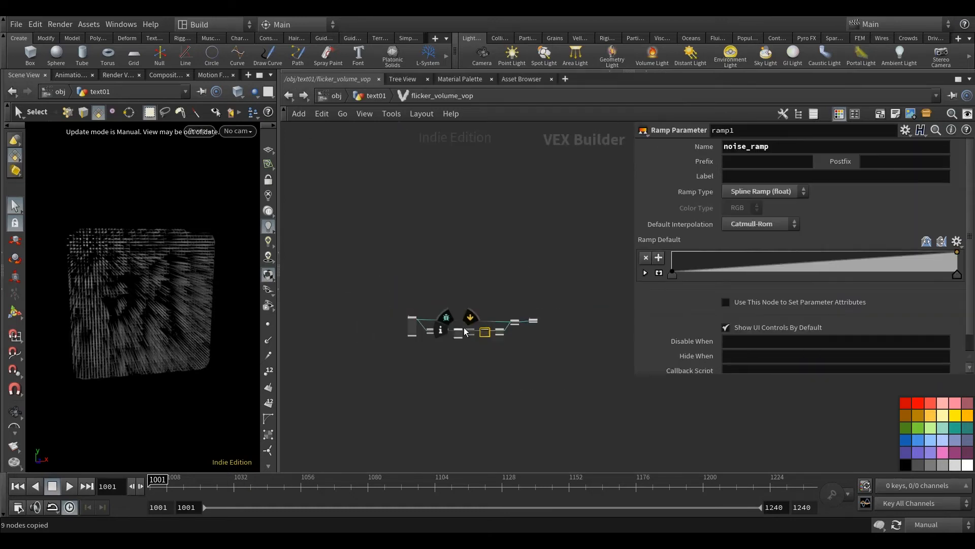
scroll(563, 323, "down", 5)
middle_click_drag(554, 242, 522, 290)
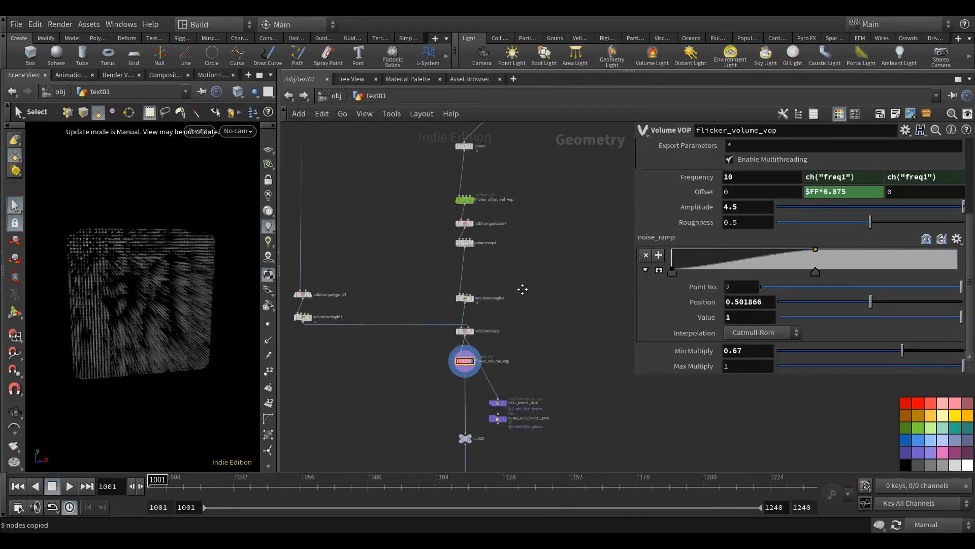
Open flicker_offset_vol_vop, move its output node away to make room, and paste the copied noise chain
scroll(473, 200, "up", 4)
double_click(458, 197)
scroll(571, 333, "down", 5)
middle_click_drag(572, 333, 434, 319)
left_click_drag(454, 257, 561, 252)
key("ctrl+v")
scroll(403, 305, "up", 2)
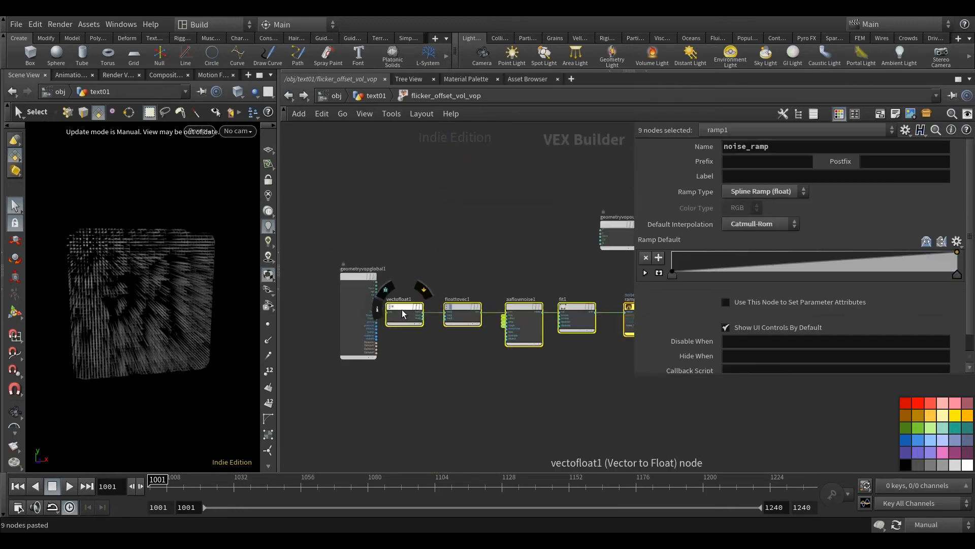
Connect the P output of the geometry globals node to the vec input of the pasted vectofloat1
left_click(428, 287)
scroll(403, 290, "up", 3)
left_click(344, 269)
left_click(478, 351)
Move the geometry output node further along, leaving space for more nodes after ramp1
scroll(470, 263, "down", 6)
middle_click_drag(537, 264, 407, 261)
scroll(465, 238, "up", 2)
scroll(463, 228, "down", 3)
middle_click_drag(461, 224, 429, 228)
left_click_drag(427, 228, 559, 251)
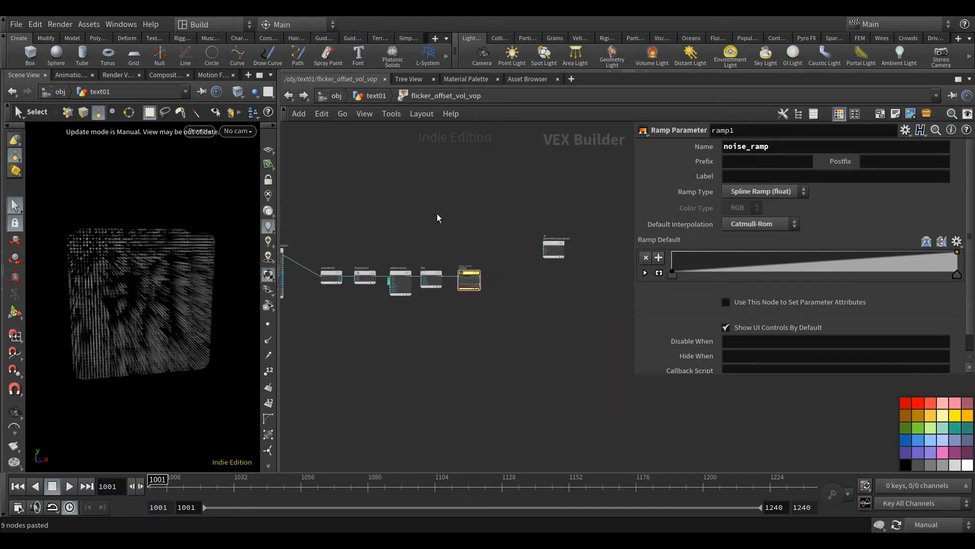
middle_click_drag(439, 219, 497, 211)
Return to the text01 network, enlarge the parameter area and copy the Frequency parameter of flicker_volume_vop
key("u")
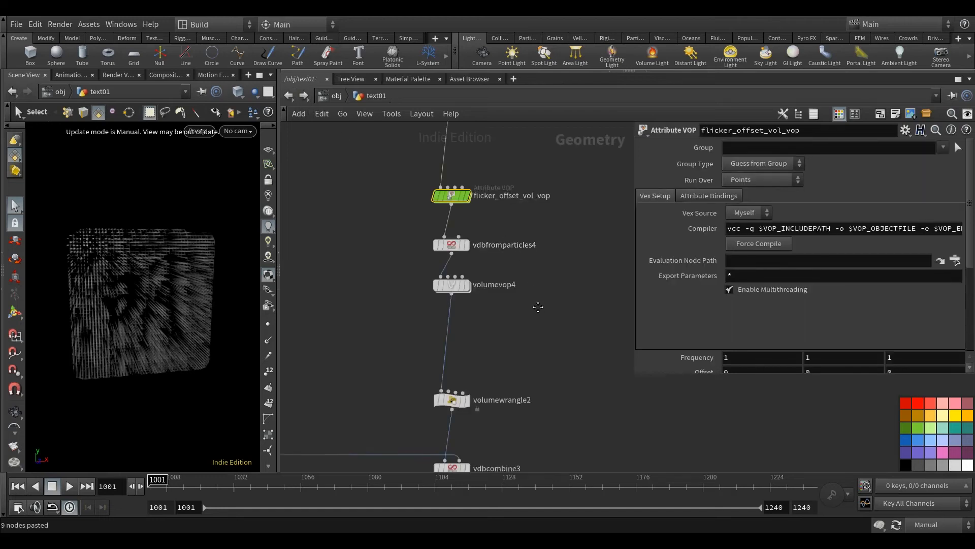
left_click_drag(655, 376, 657, 454)
scroll(682, 383, "down", 5)
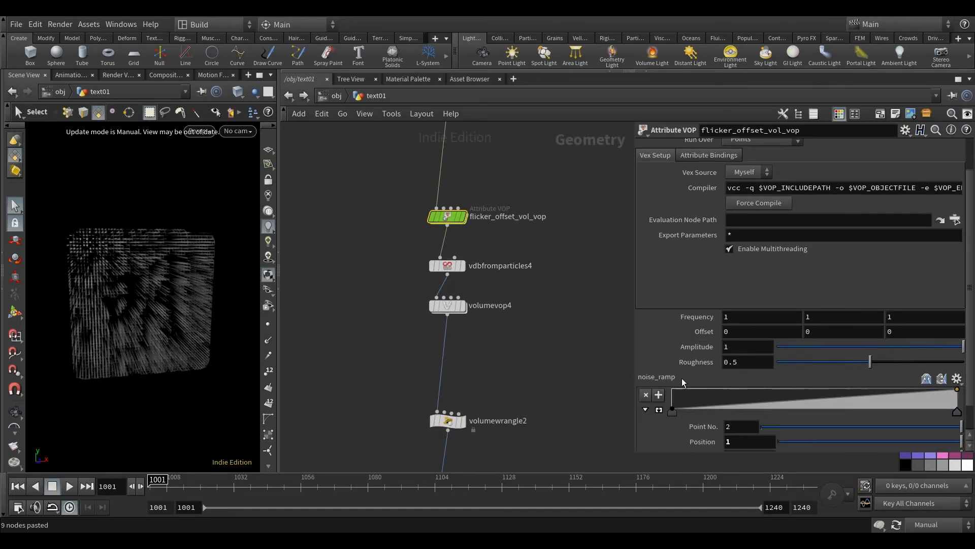
scroll(538, 340, "down", 3)
middle_click_drag(570, 355, 520, 217)
left_click(427, 349)
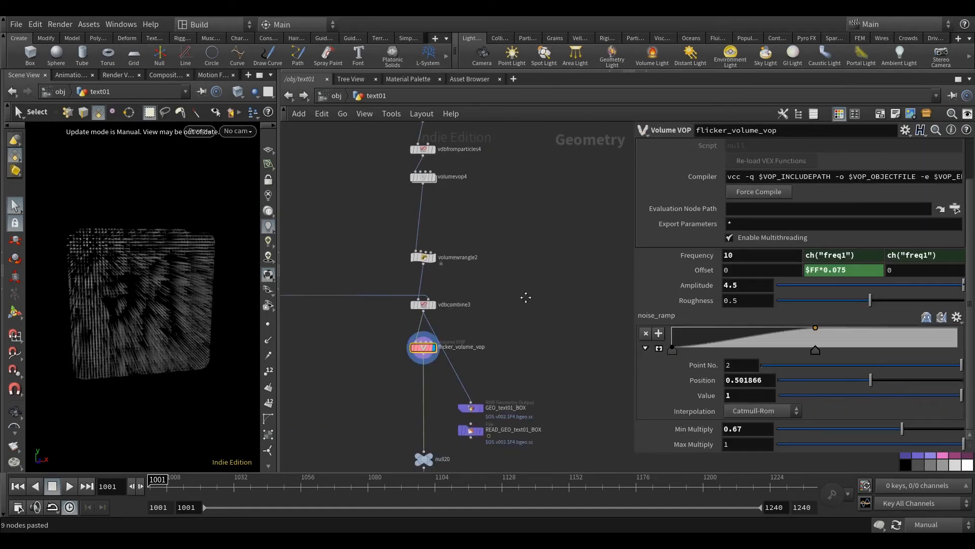
right_click(703, 256)
left_click(731, 346)
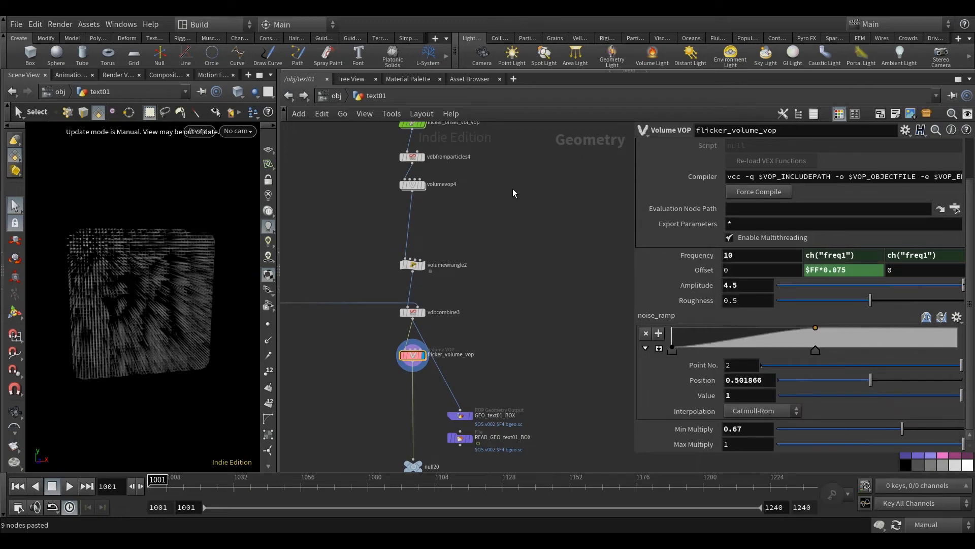
Paste the copied Frequency expressions onto the Frequency parameter of flicker_offset_vol_vop
middle_click_drag(482, 228, 474, 248)
left_click(404, 141)
right_click(698, 280)
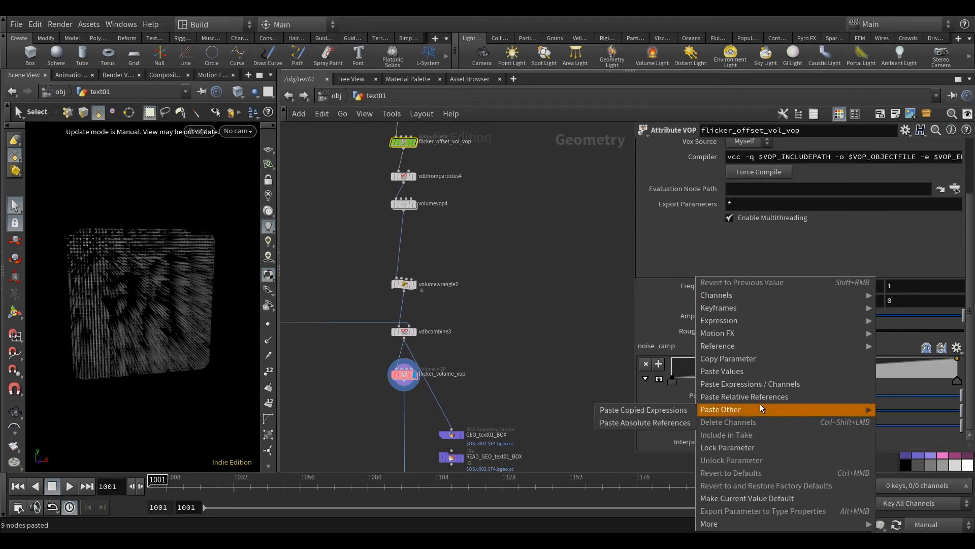
left_click(646, 409)
left_click(676, 287)
Link the Frequency, Offset, Amplitude, Roughness and noise_ramp parameters of flicker_offset_vol_vop to those of flicker_volume_vop
left_click(412, 381)
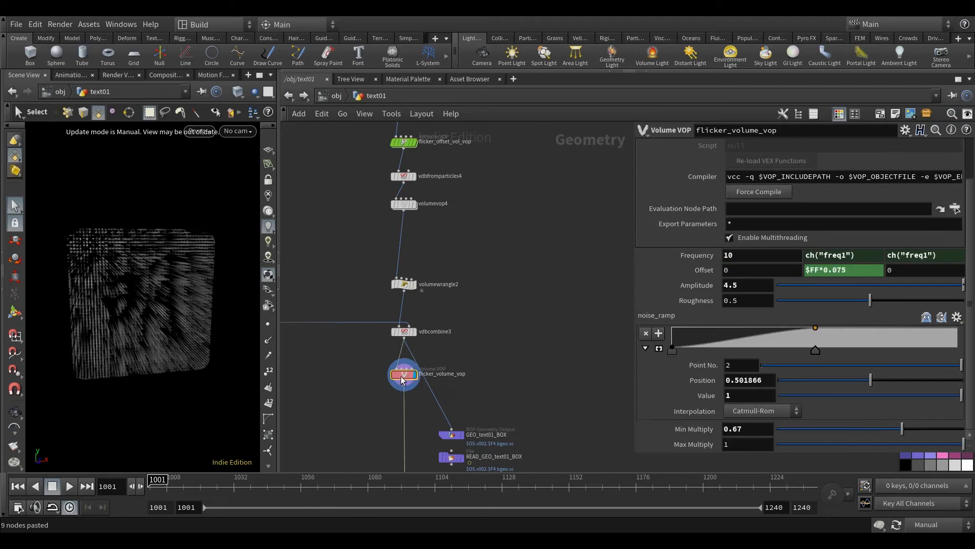
right_click(697, 267)
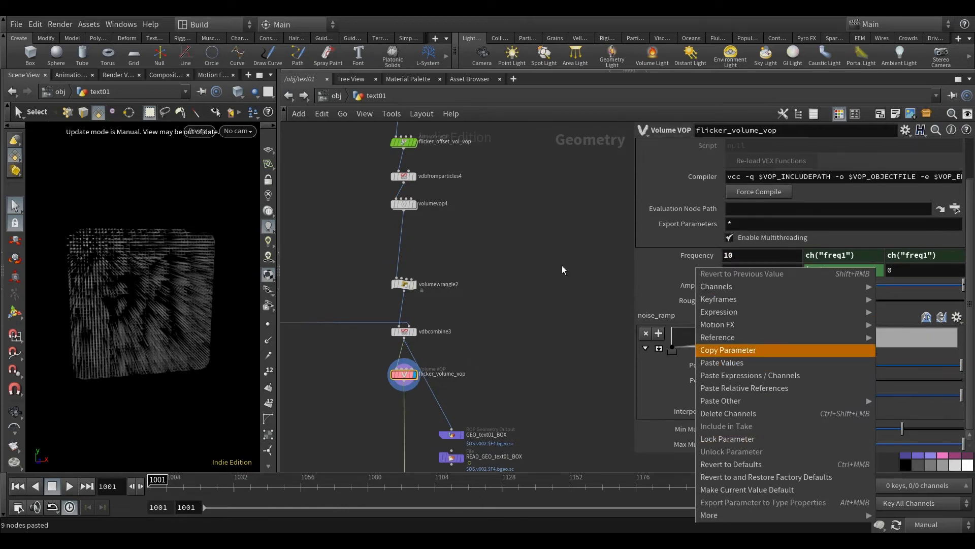
left_click(728, 350)
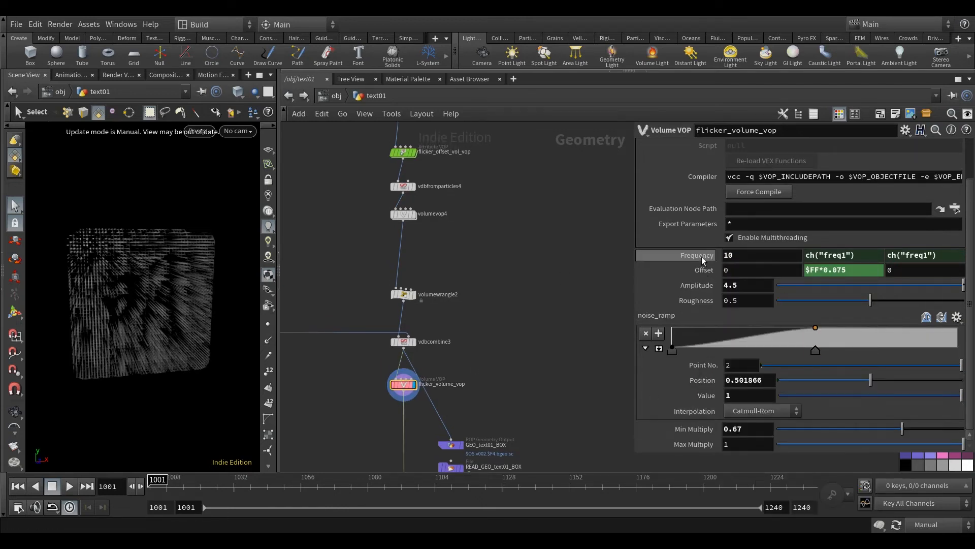
middle_click_drag(570, 326, 578, 331)
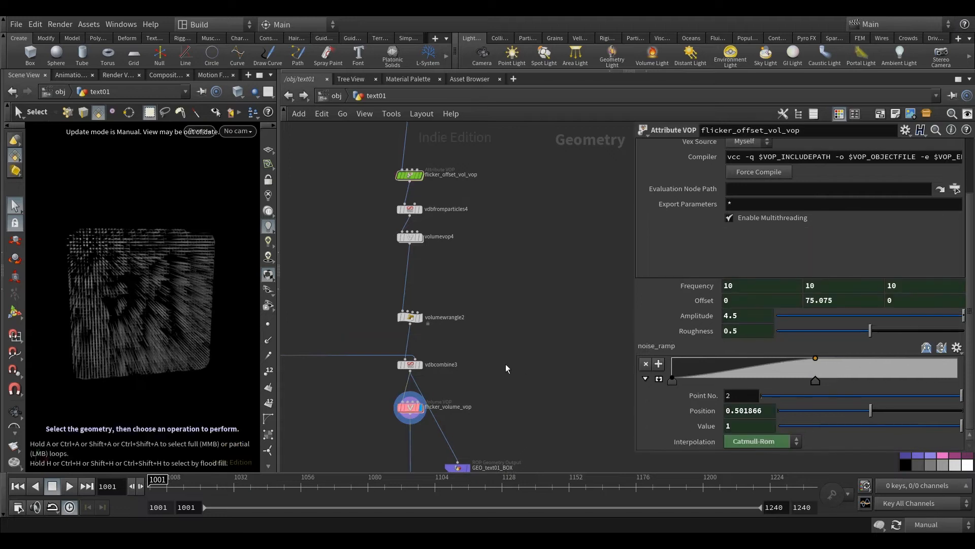
middle_click_drag(505, 365, 522, 385)
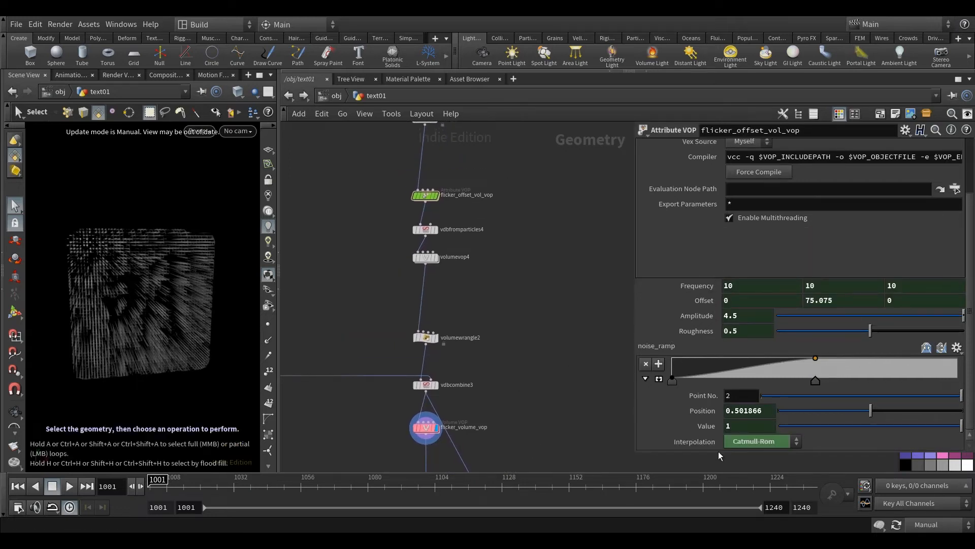
Inside flicker_offset_vol_vop, add a Compare node and feed ramp1's noise_ramp output into its first input
middle_click_drag(516, 275, 441, 307)
scroll(419, 219, "up", 2)
double_click(419, 239)
scroll(510, 299, "down", 5)
scroll(447, 286, "up", 4)
scroll(447, 283, "up", 3)
left_click_drag(539, 286, 578, 280)
scroll(485, 323, "up", 2)
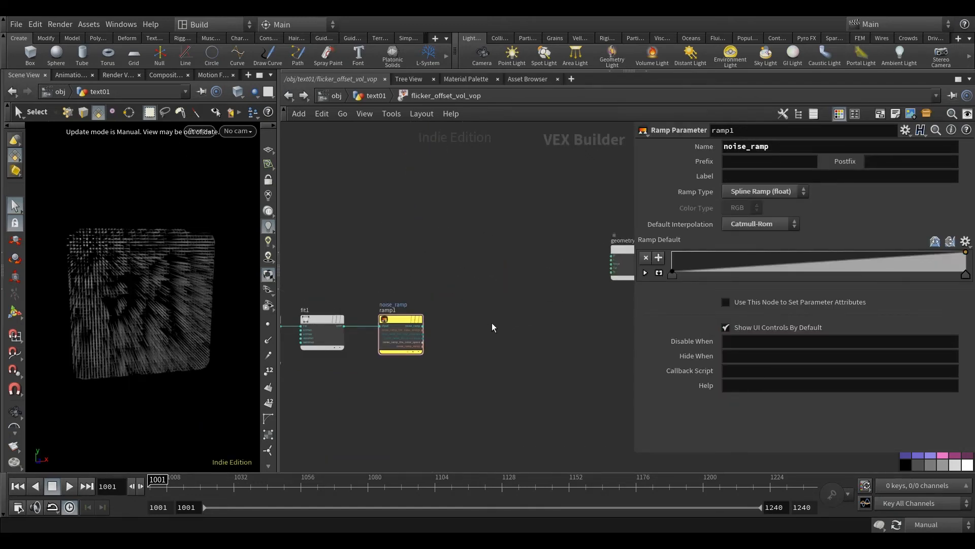
key("Tab")
type("comp")
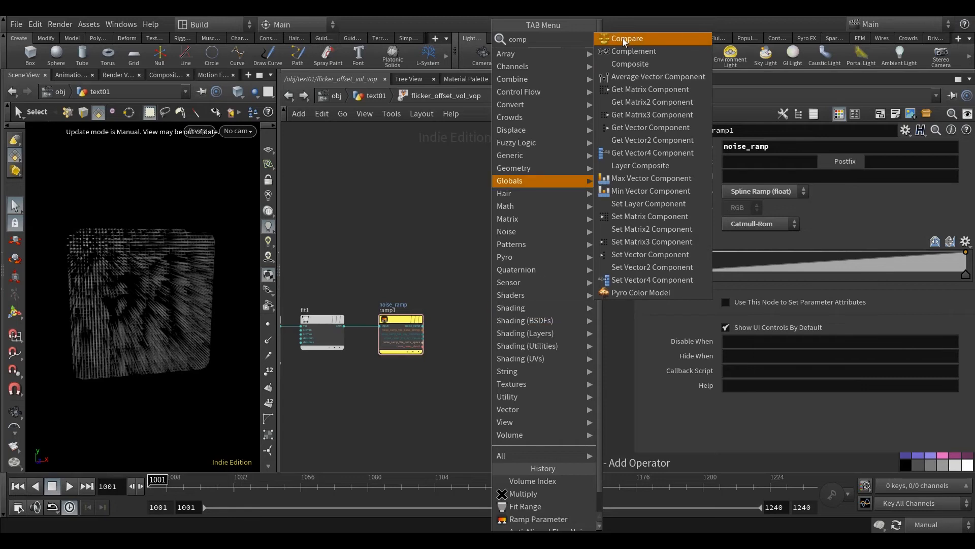
left_click(624, 42)
left_click(562, 311)
scroll(564, 311, "up", 3)
left_click_drag(596, 303, 556, 329)
left_click_drag(363, 330, 521, 342)
Promote the second input of compare1 to a parameter named threshold with the label Threshold
right_click(521, 348)
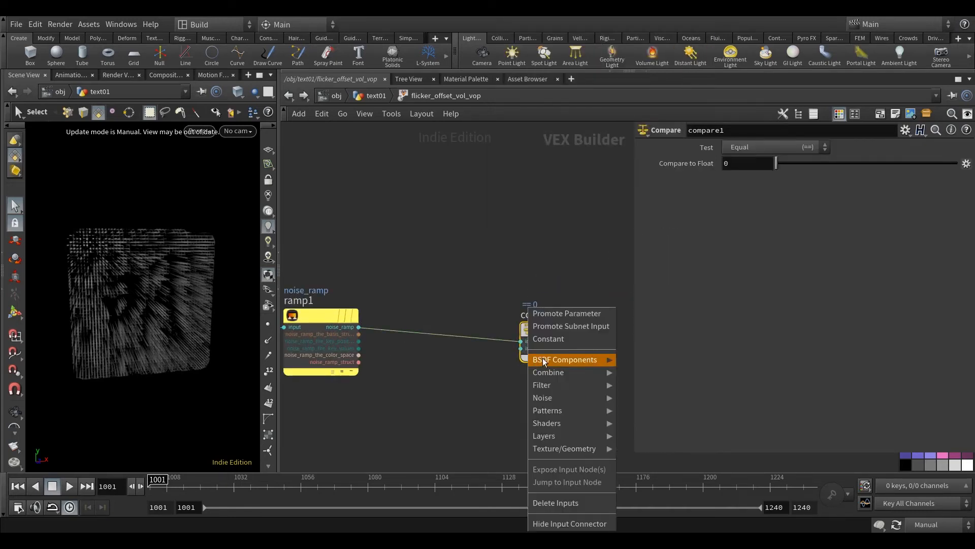
left_click(556, 313)
double_click(785, 150)
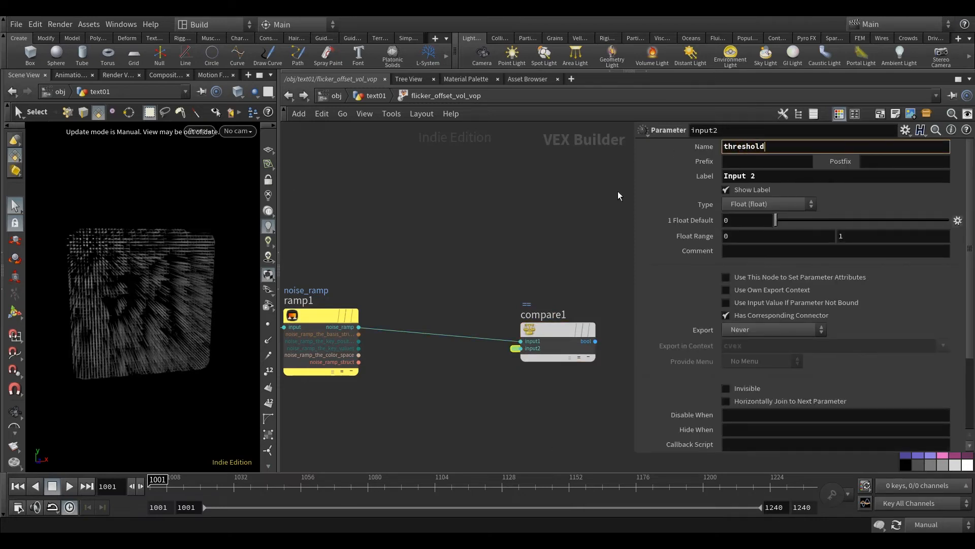
triple_click(780, 176)
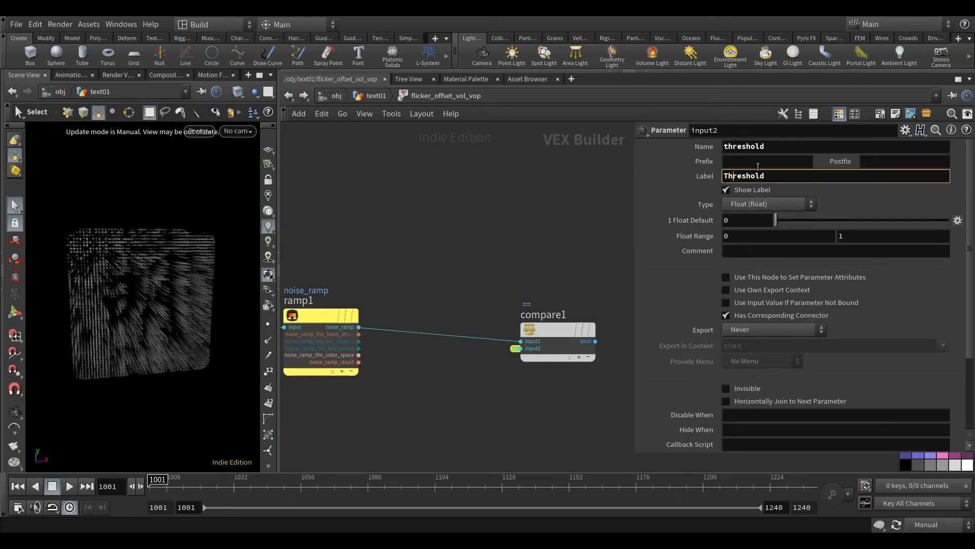
key("Return")
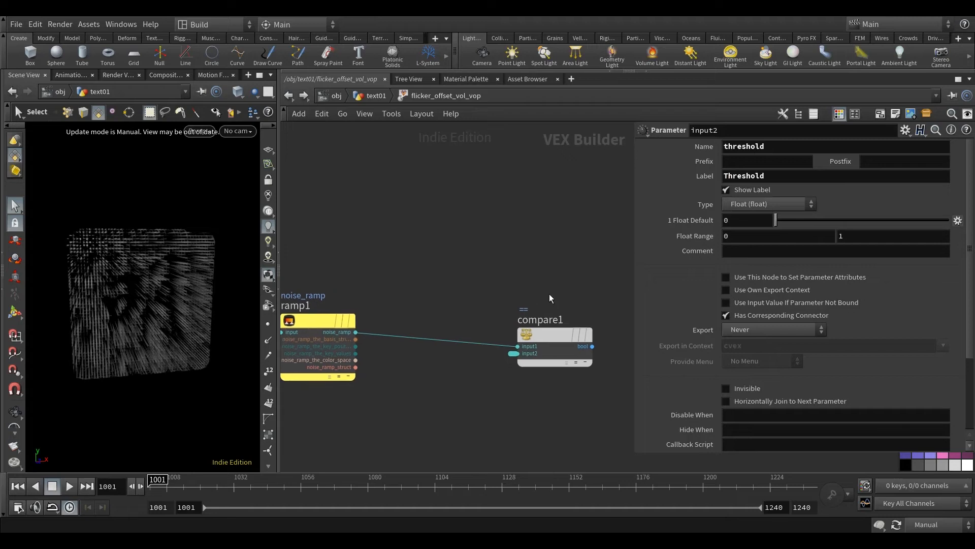
Set the test of compare1 to Less Than Or Equal
left_click(540, 333)
left_click(769, 148)
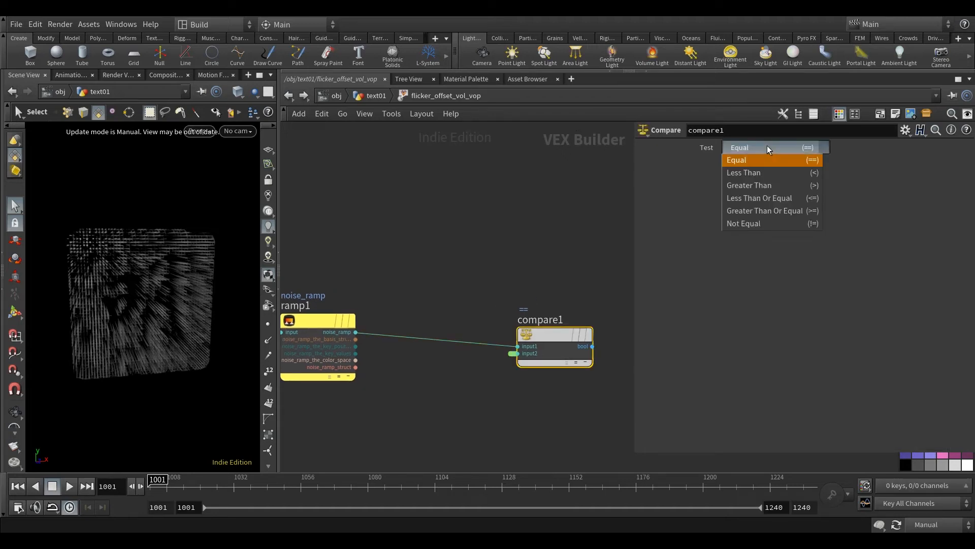
left_click(773, 198)
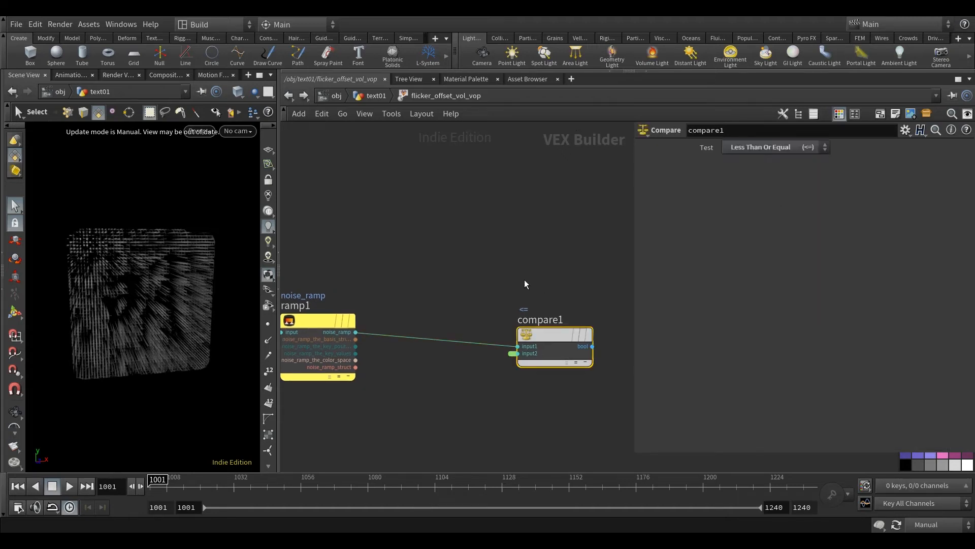
scroll(540, 289, "down", 5)
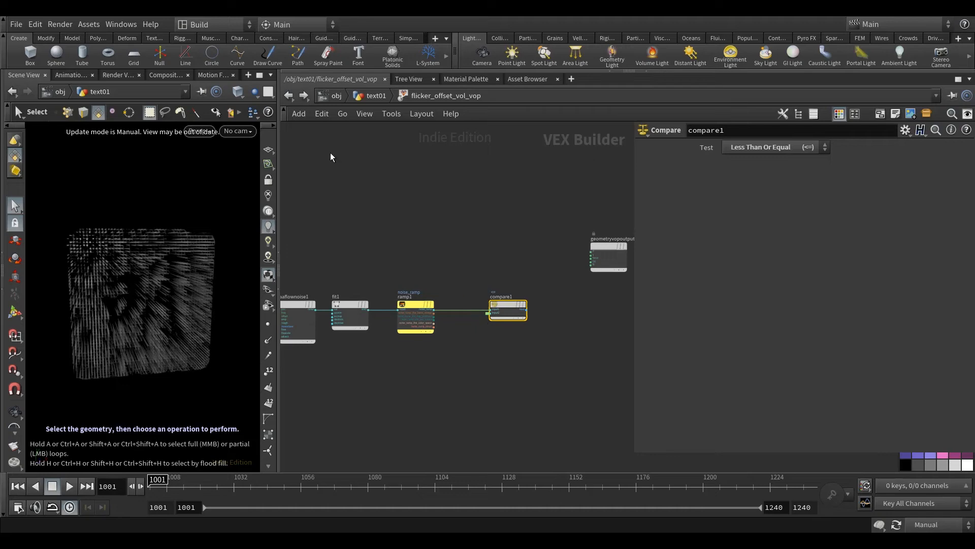
Examine the box hologram from several angles alongside the pasted noise chain
middle_click_drag(532, 235, 703, 187)
middle_click_drag(437, 359, 458, 365)
mouse_move(178, 337)
left_mouse_down("alt")
mouse_move(172, 349)
mouse_move(176, 342)
left_mouse_up("alt")
left_click_drag(122, 250, 127, 305, "alt")
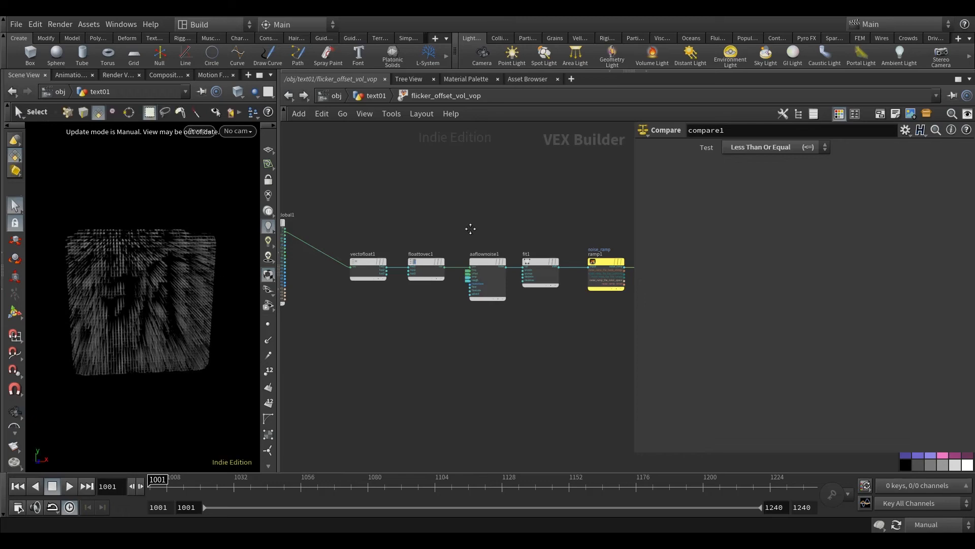
middle_click_drag(460, 228, 501, 226)
left_click_drag(147, 283, 152, 315, "alt")
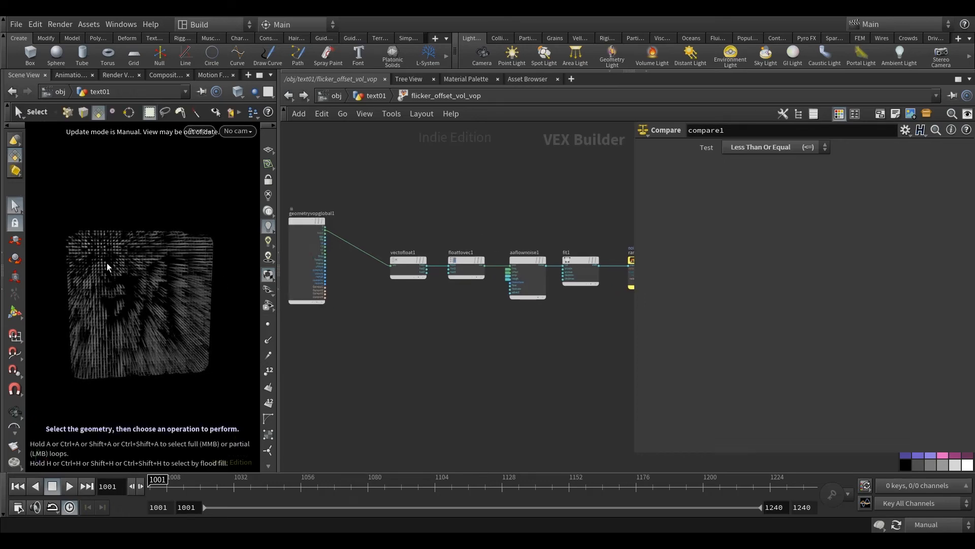
left_click_drag(97, 224, 120, 295, "alt")
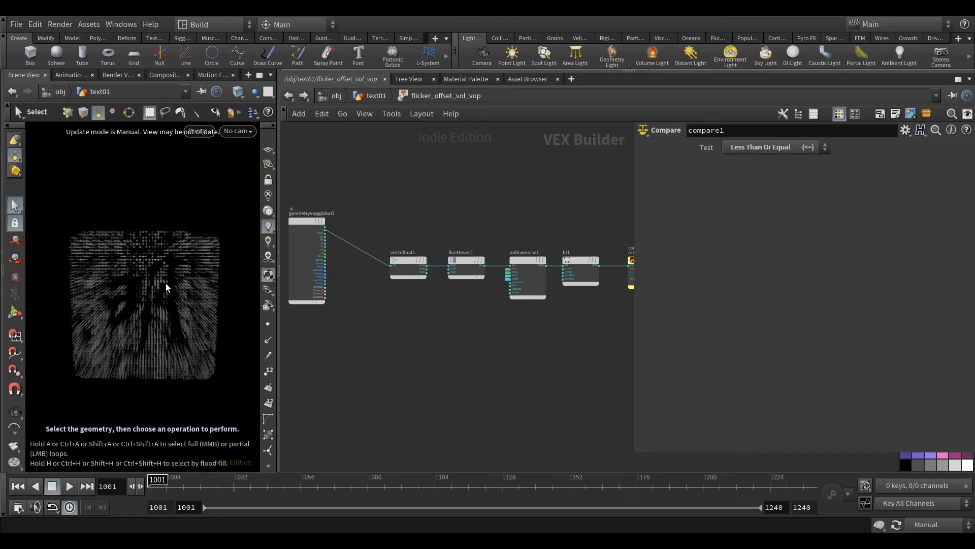
middle_click_drag(471, 330, 428, 328)
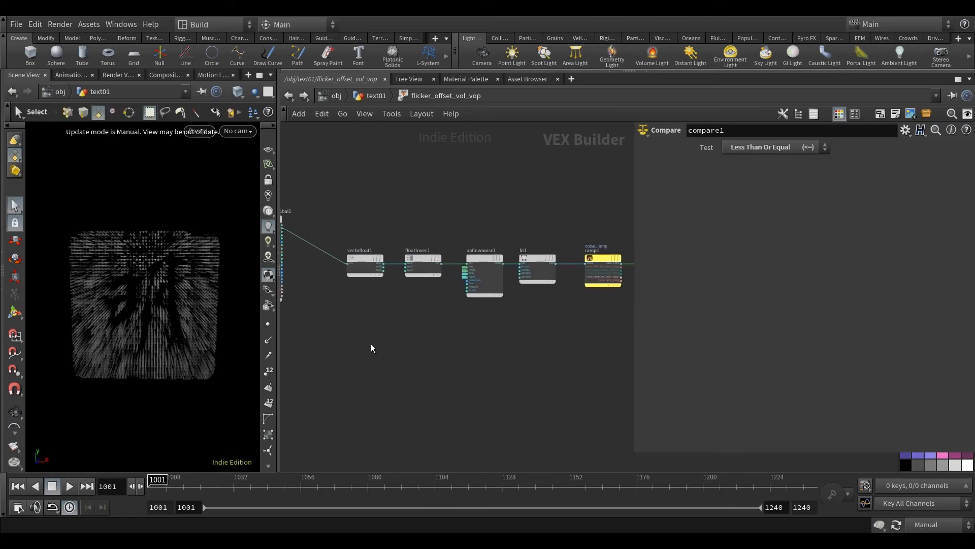
Add a second Anti-Aliased Flow Noise node below the existing noise chain
middle_click_drag(371, 346, 416, 346)
key("Tab")
type("aa")
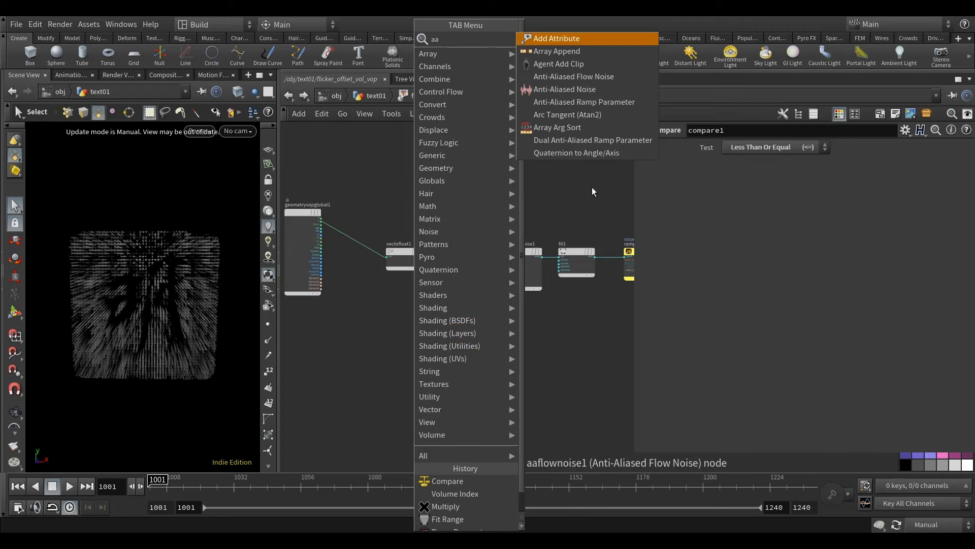
left_click(589, 76)
left_click(429, 333)
middle_click_drag(328, 297, 359, 300)
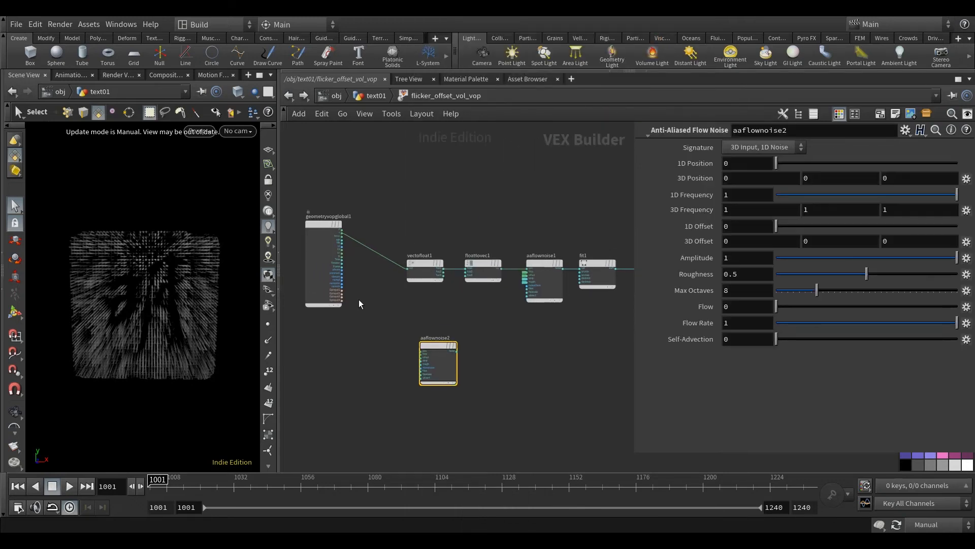
Connect the P output of the geometry globals node to the pos input of aaflownoise2
scroll(336, 245, "up", 3)
left_click(343, 219)
middle_click_drag(402, 356, 385, 275)
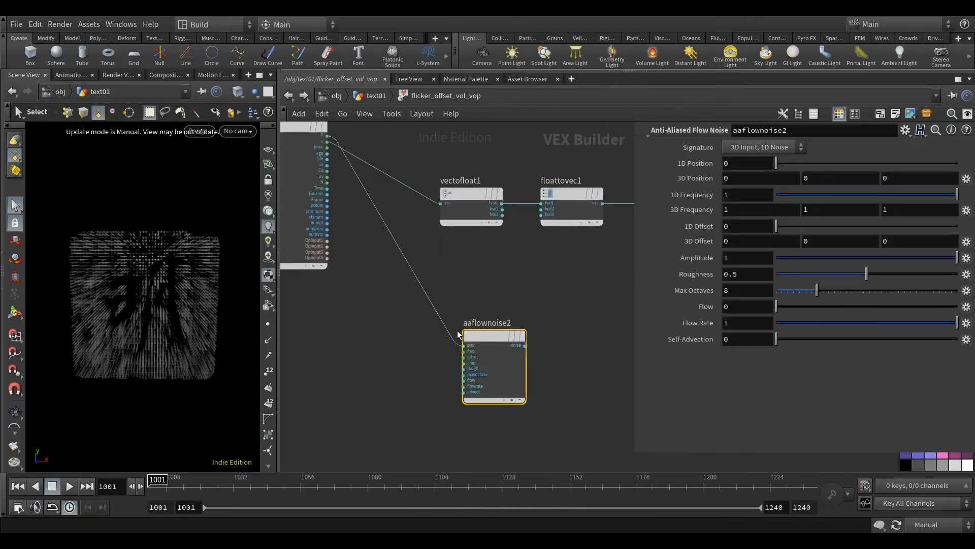
left_click(462, 343)
Promote the freq, offset, amp and rough inputs of aaflownoise2 to parameters
scroll(485, 363, "up", 3)
right_click(439, 339)
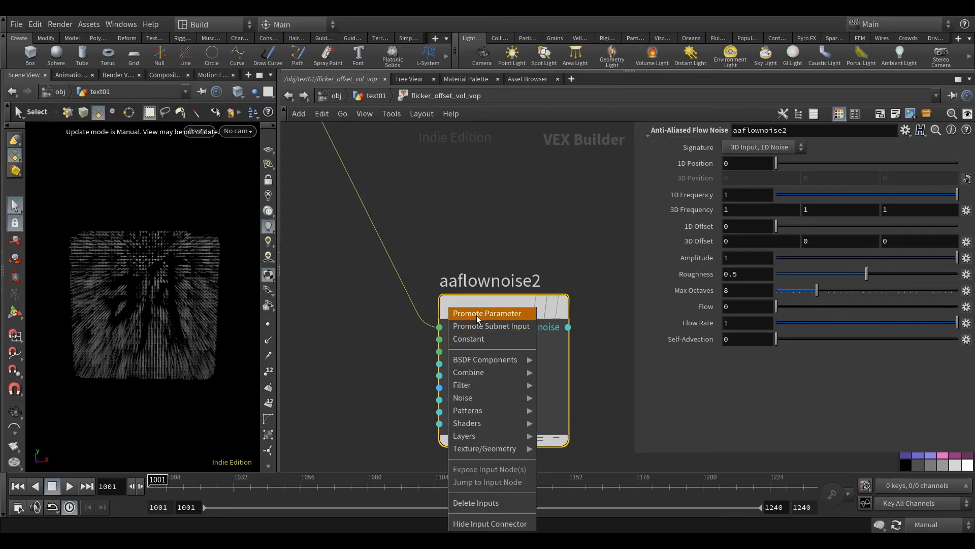
left_click(478, 319)
right_click(441, 339)
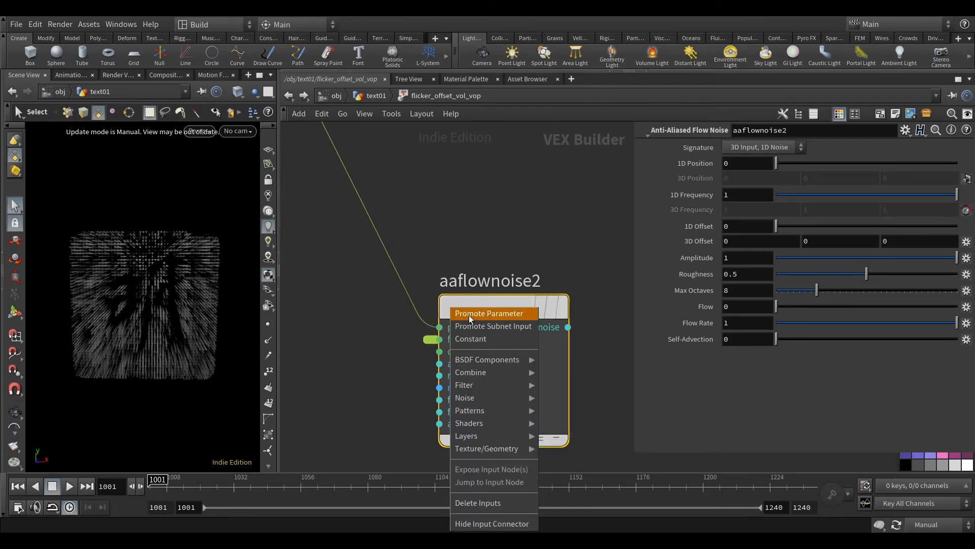
left_click(471, 314)
right_click(440, 363)
left_click(470, 313)
right_click(440, 376)
left_click(471, 313)
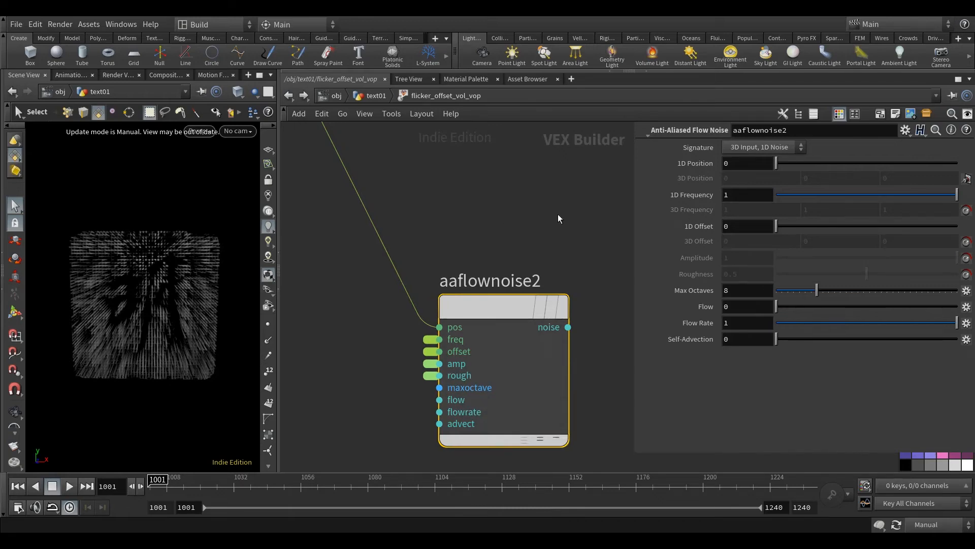
Add a Vector to Float node after aaflownoise2 and connect the noise output to its vec input
middle_click_drag(558, 214, 435, 215)
scroll(505, 234, "down", 6)
middle_click_drag(505, 234, 507, 240)
scroll(496, 267, "up", 1)
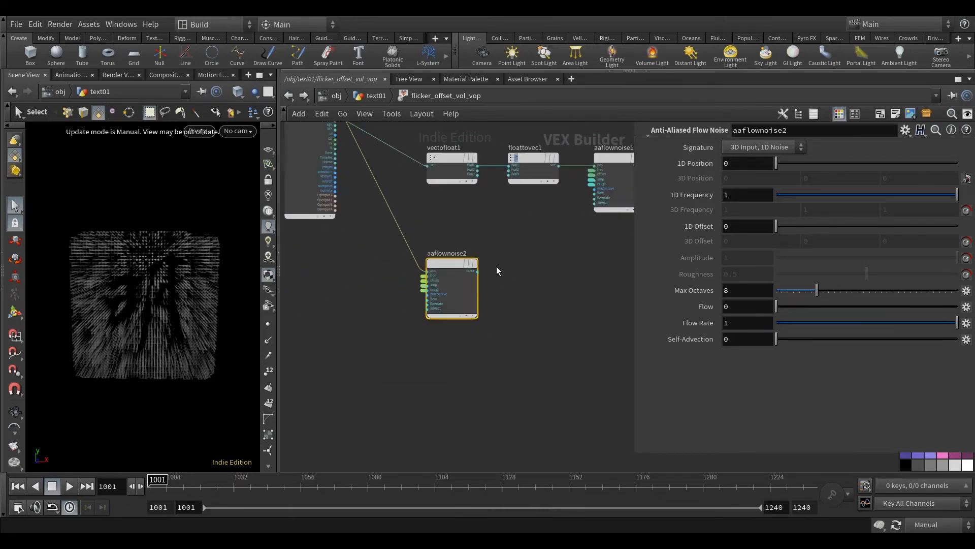
scroll(496, 266, "up", 3)
key("Tab")
type("vec")
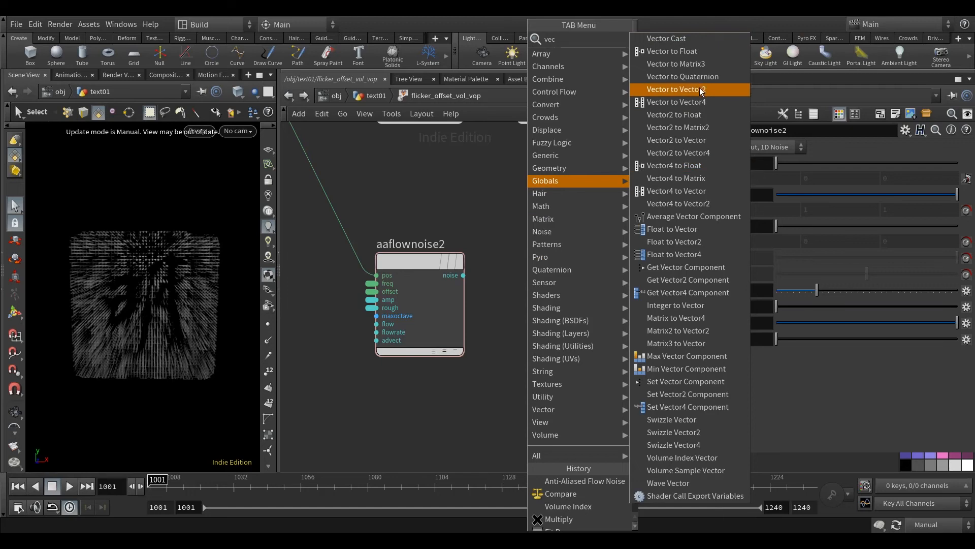
left_click(681, 51)
left_click(565, 310)
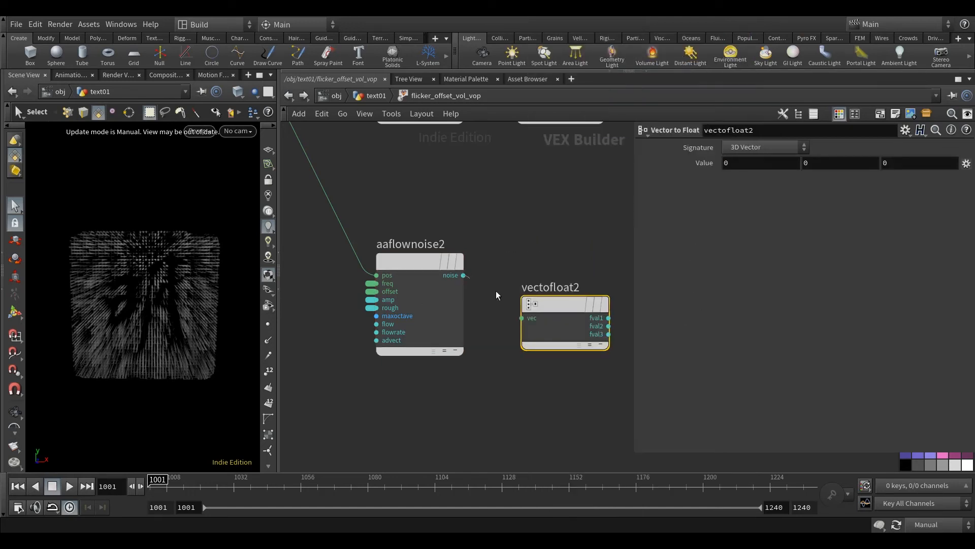
left_click_drag(464, 275, 522, 318)
scroll(363, 303, "down", 5)
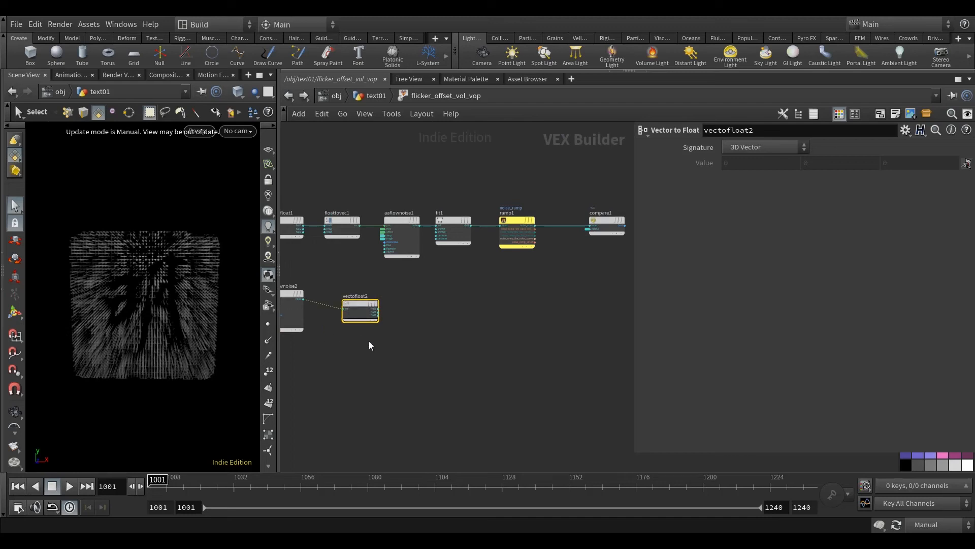
Switch the signature of aaflownoise2 to 3D Input, 3D Noise and reposition vectofloat2 after it
middle_click_drag(363, 345, 407, 330)
scroll(408, 330, "up", 3)
left_click(348, 272)
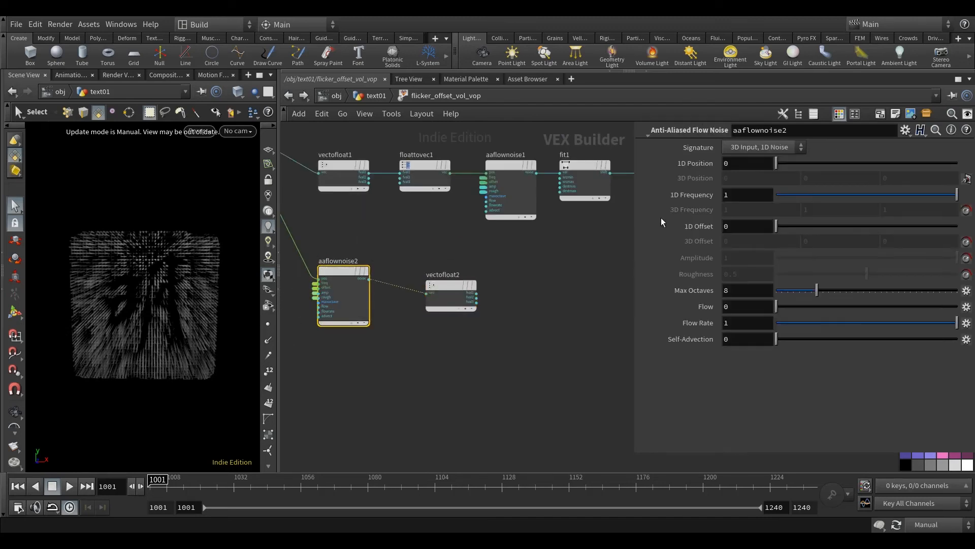
left_click(776, 146)
left_click(752, 163)
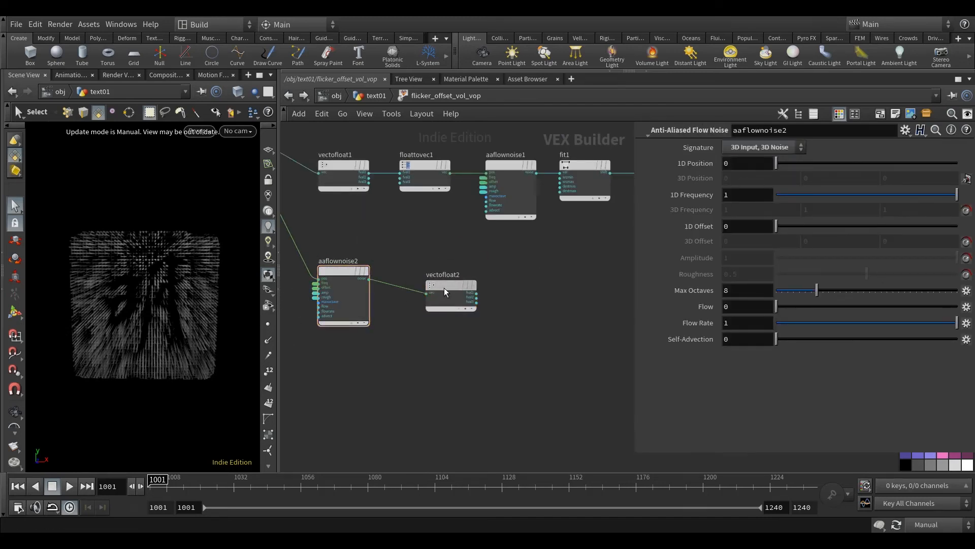
left_click_drag(446, 288, 423, 276)
scroll(484, 290, "up", 2)
Add a Fit Range node after vectofloat2, connect fval2 to its val input and set Source Min to -1
key("Tab")
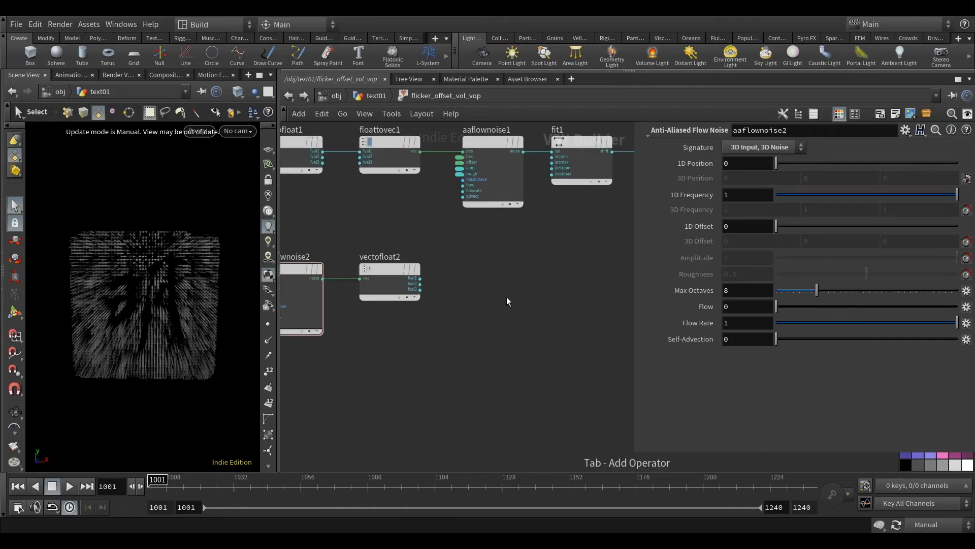
mouse_move(509, 307)
type("fit")
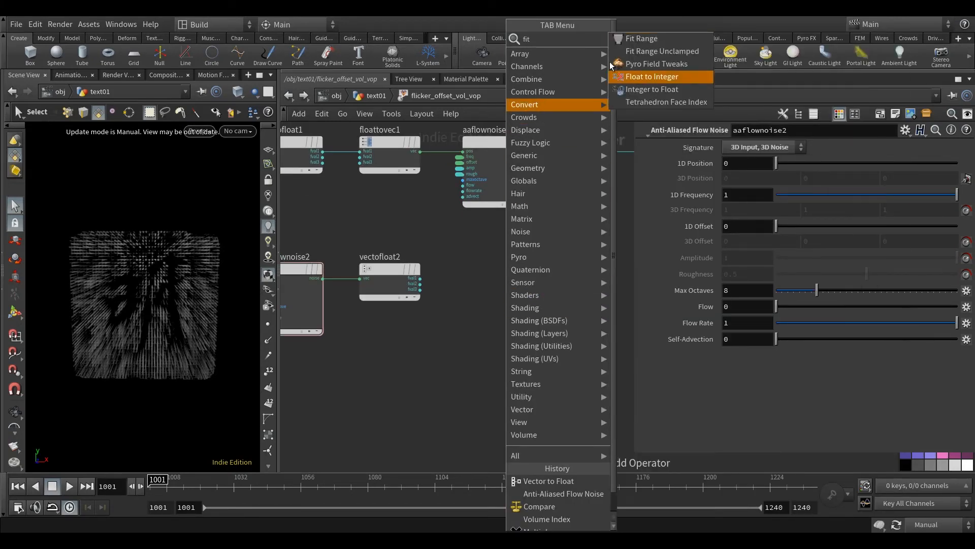
left_click(666, 39)
left_click(526, 272)
scroll(420, 286, "up", 2)
left_click(420, 277)
left_click(550, 276)
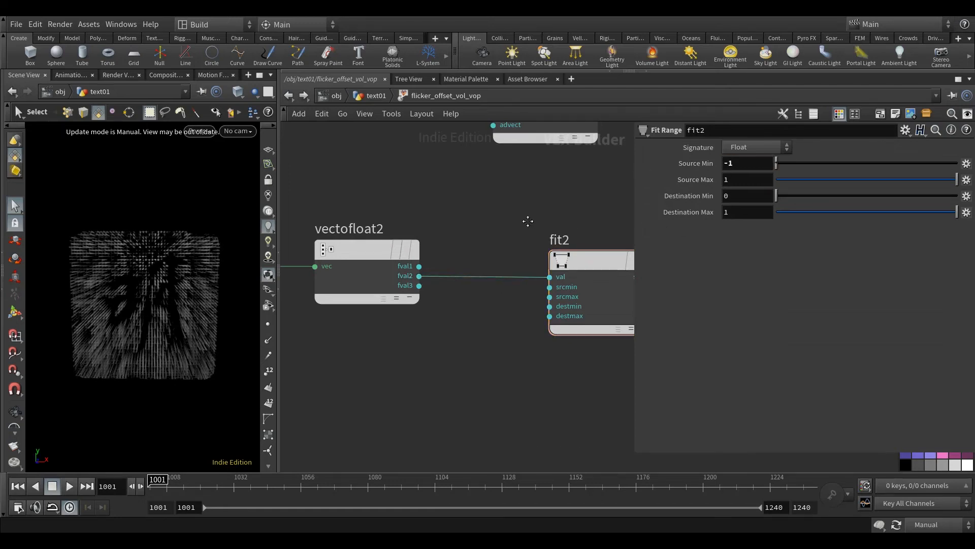
Promote the destmin and destmax inputs of fit2 to parameters
middle_click_drag(528, 221, 464, 224)
right_click(501, 309)
left_click(546, 314)
right_click(509, 321)
left_click(546, 314)
Name the destmin parameter min_offset and label it Min Offset
left_click(478, 309)
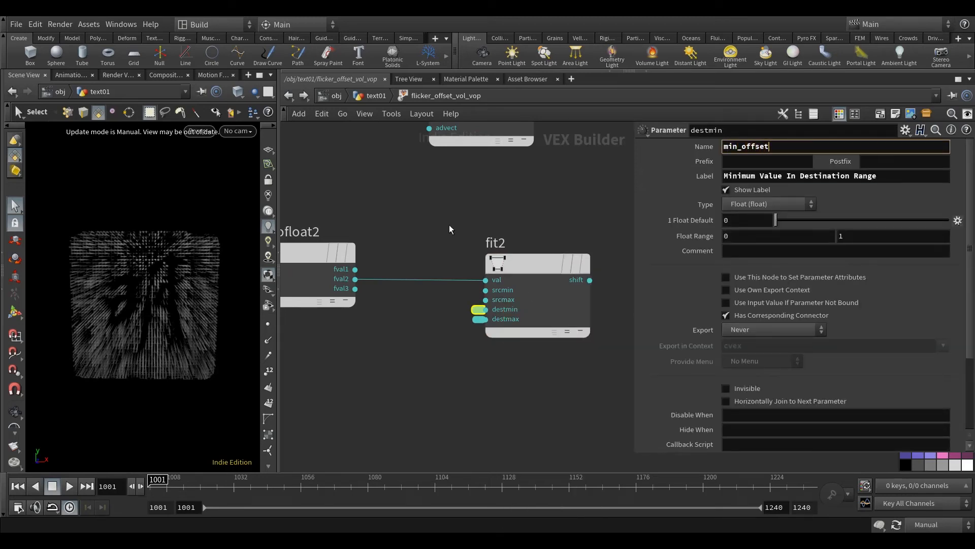
key("Tab")
type("M")
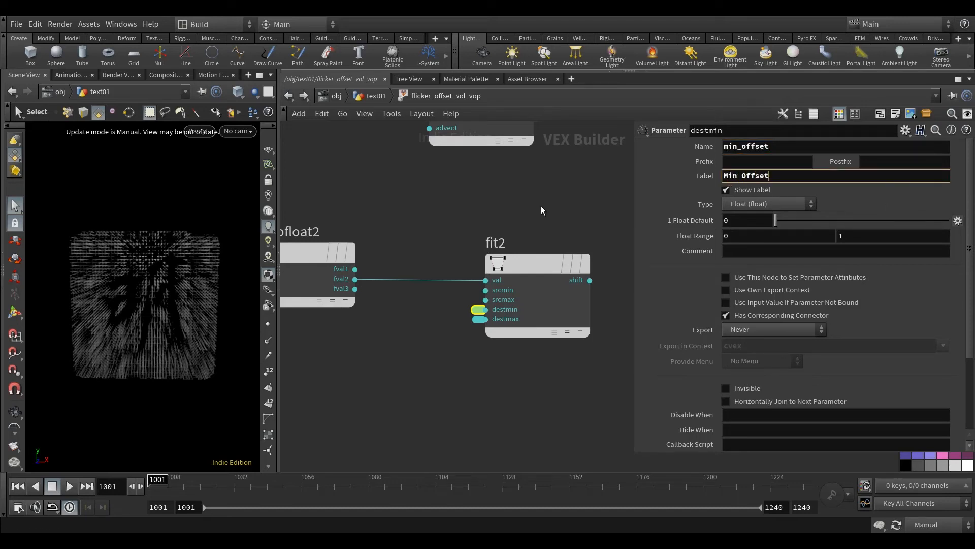
Name the destmax parameter max_offset and label it Max Offset
left_click(479, 319)
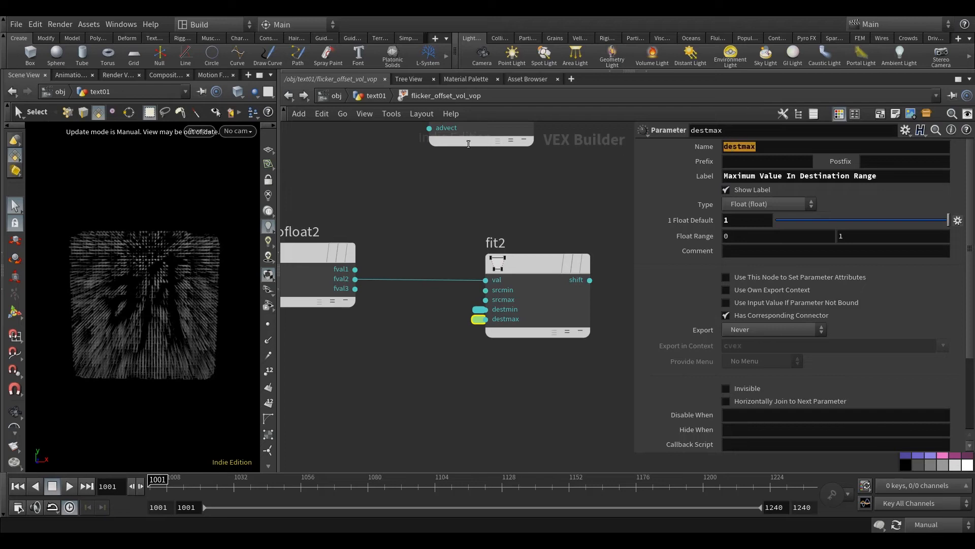
type("max_offse")
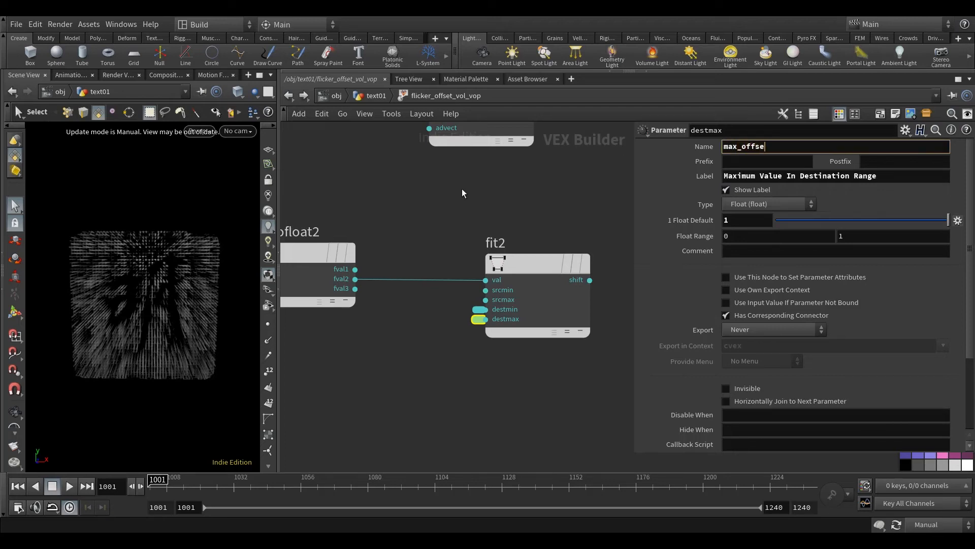
key("Return")
left_click_drag(835, 184, 526, 197)
type("Max Offset")
key("Return")
Add a Float to Vector node after fit2
key("h")
middle_click_drag(439, 280, 504, 280)
scroll(369, 288, "up", 2)
scroll(611, 275, "down", 7)
middle_click_drag(585, 282, 548, 295)
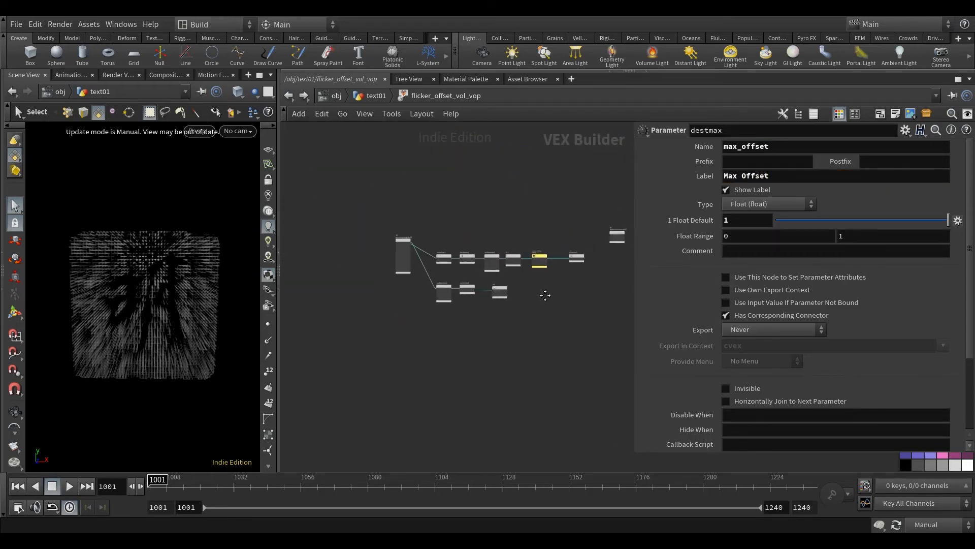
scroll(406, 270, "up", 5)
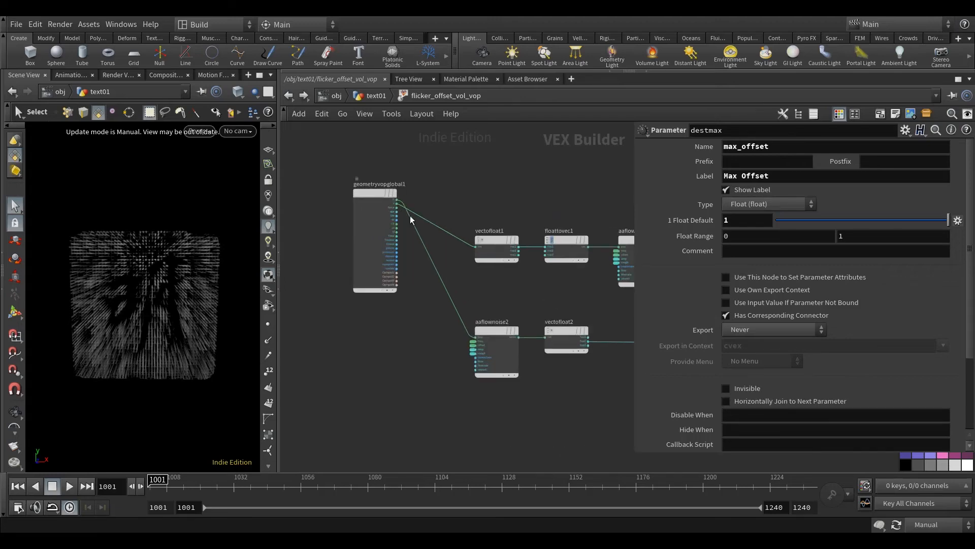
scroll(508, 244, "down", 4)
middle_click_drag(608, 291, 508, 283)
scroll(571, 298, "up", 4)
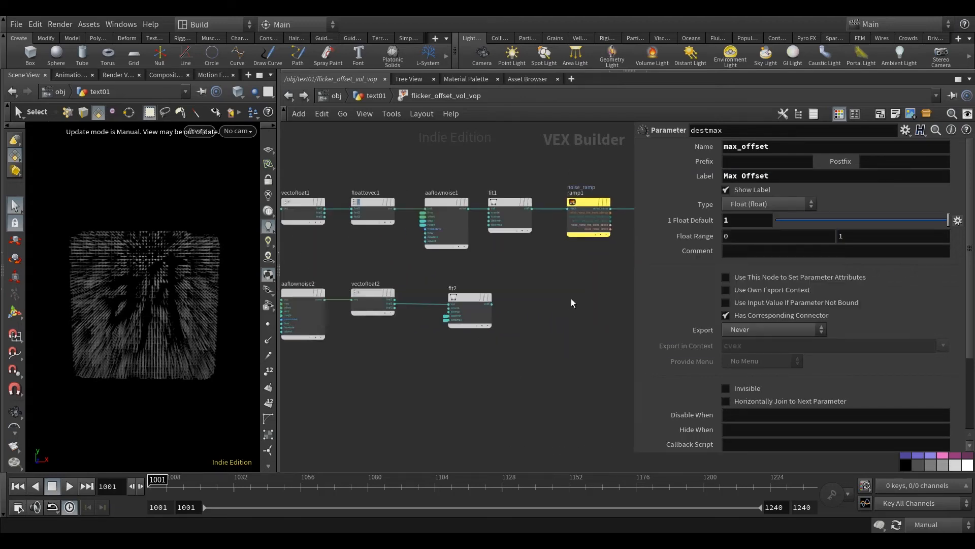
key("Tab")
type("floa")
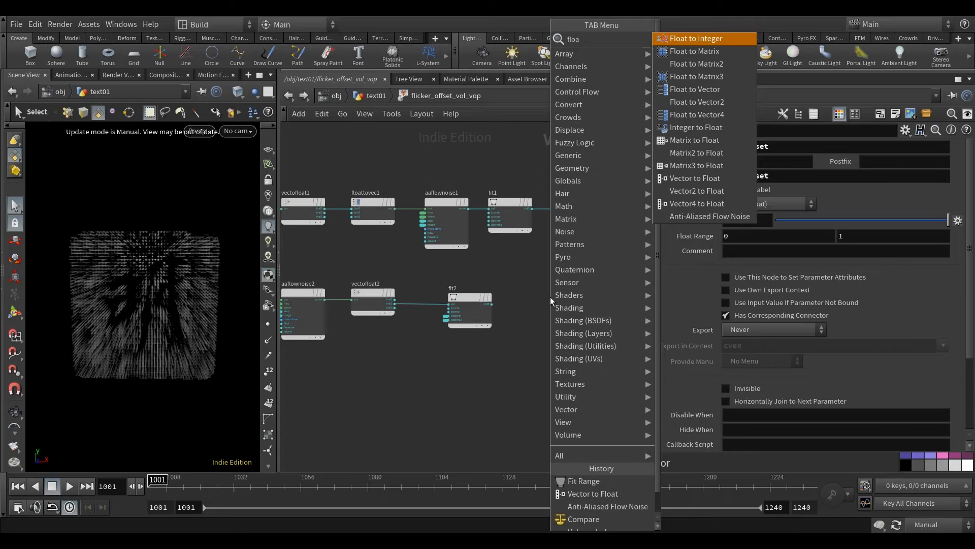
left_click(730, 89)
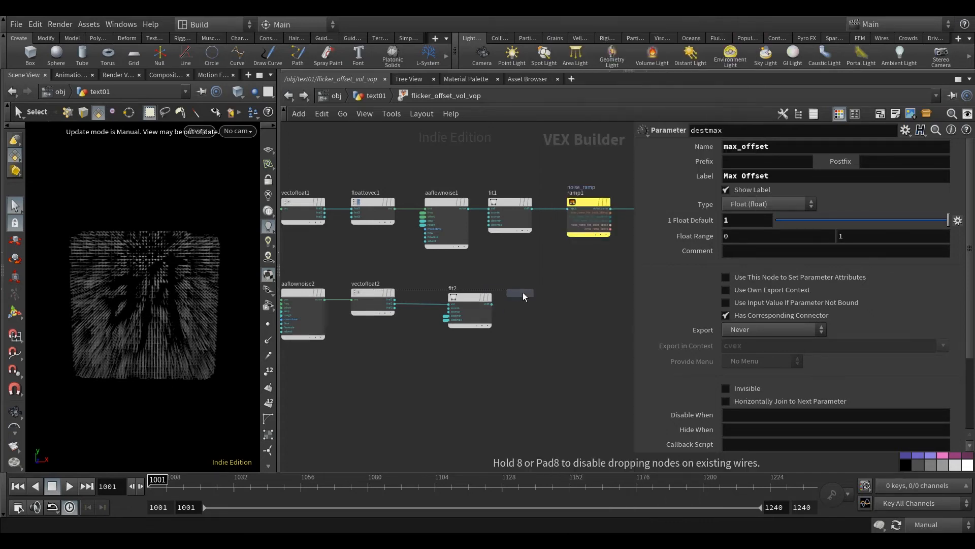
left_click(538, 294)
Connect the shift output of fit2 to fval2 of floattovec2 and move that node farther along the chain
scroll(468, 308, "up", 3)
middle_click_drag(522, 312, 400, 304)
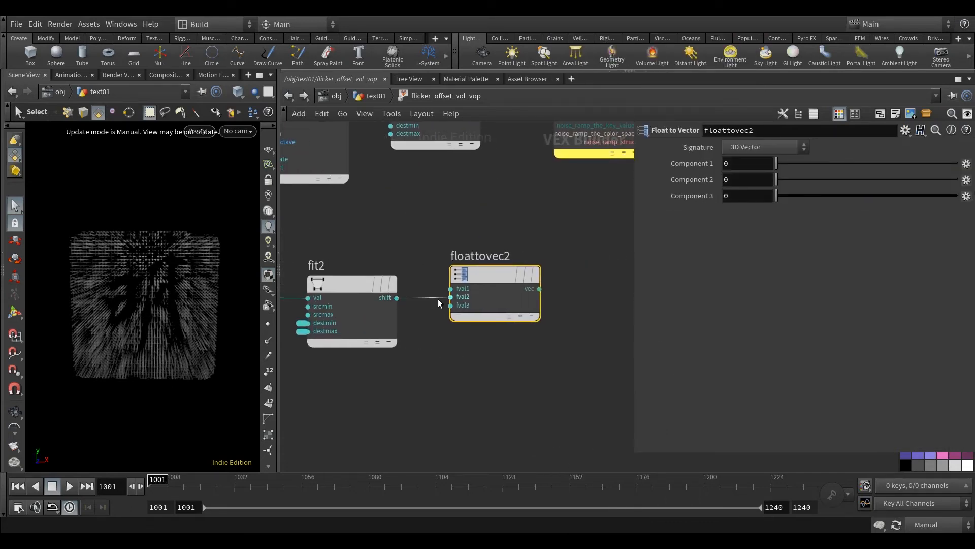
left_click(451, 298)
scroll(488, 341, "down", 3)
left_click_drag(414, 311, 517, 311)
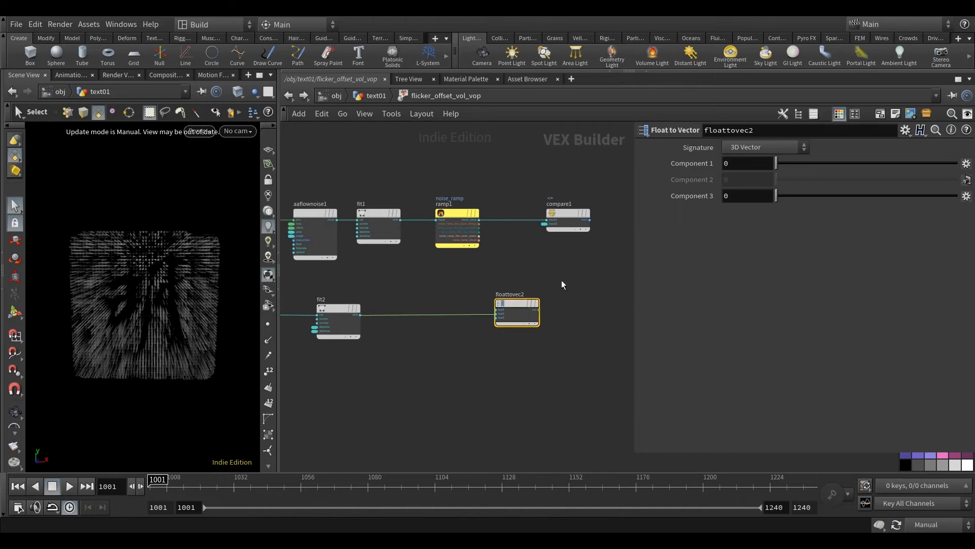
middle_click_drag(562, 284, 453, 285)
key("Tab")
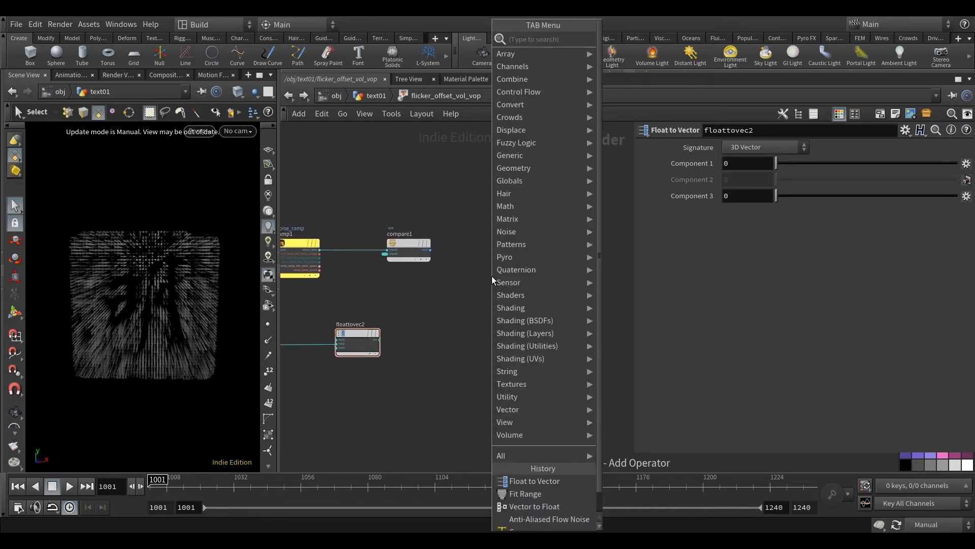
type("mul")
left_click(639, 50)
left_click(504, 250)
scroll(384, 321, "up", 3)
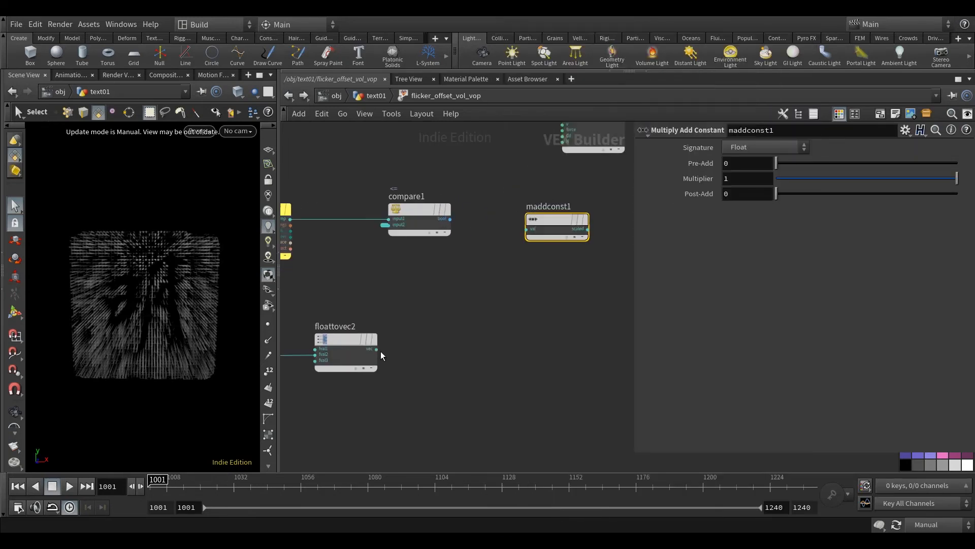
left_click(378, 349)
left_click(533, 233)
left_click(450, 218)
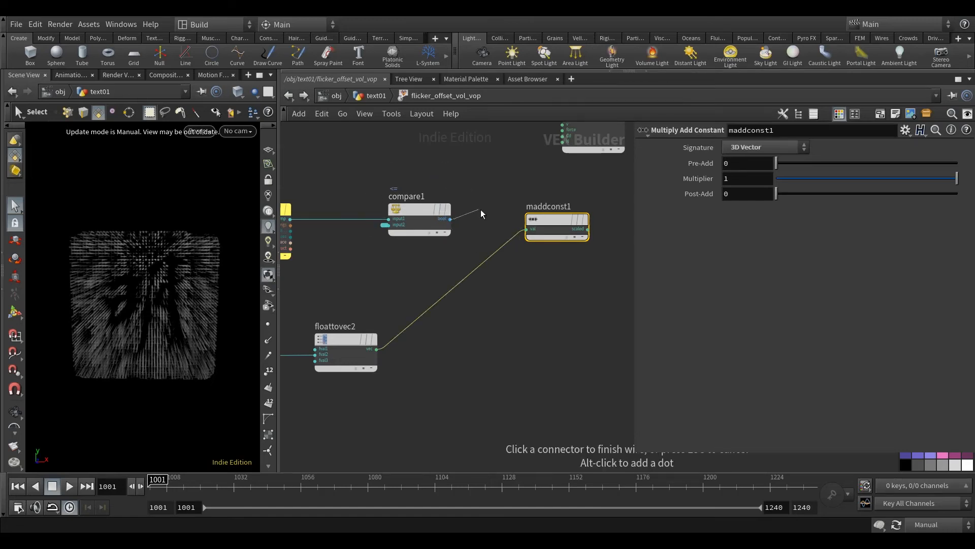
left_click(548, 223)
key("Delete")
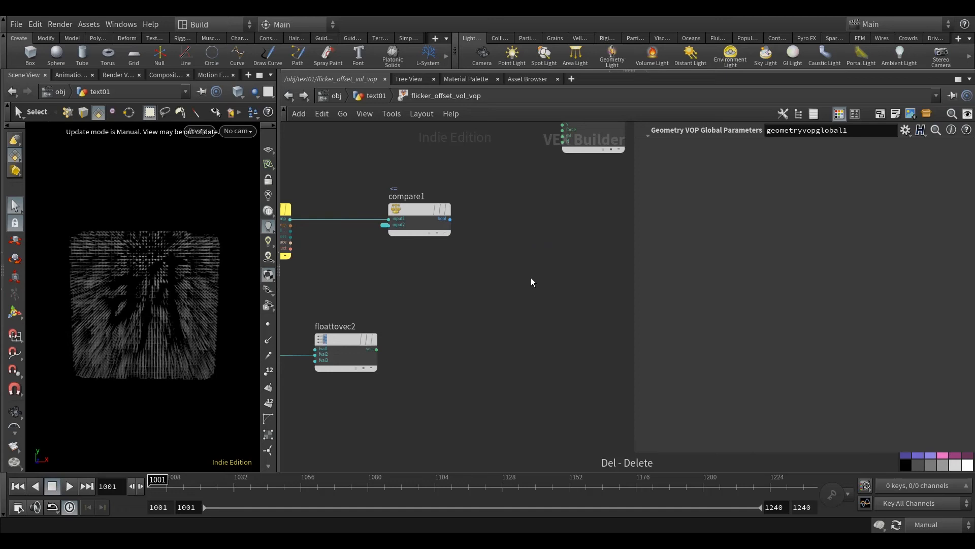
Add a Multiply node that takes the vec output of floattovec2 and the output of compare1
key("Tab")
type("mul")
left_click(665, 39)
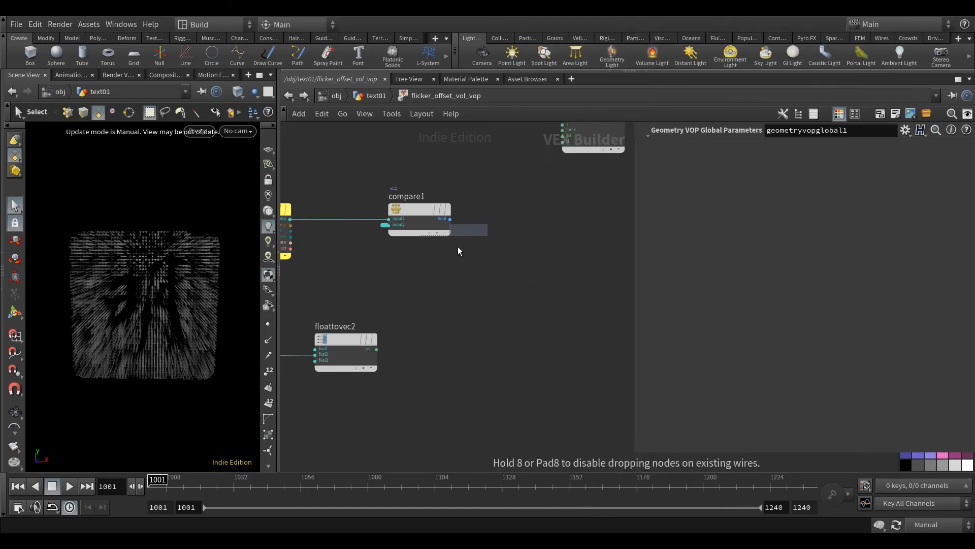
left_click(529, 238)
left_click(376, 349)
left_click(499, 239)
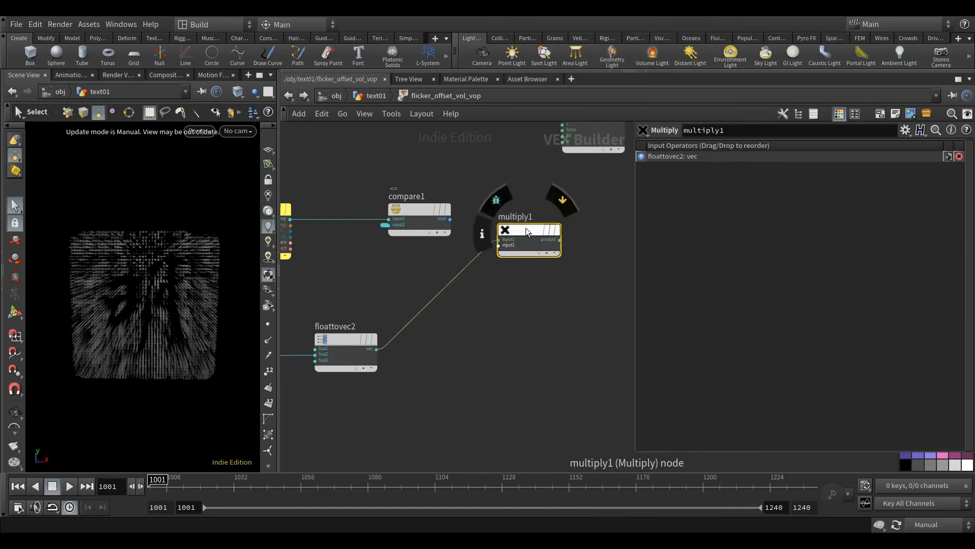
left_click(450, 219)
left_click(499, 245)
scroll(522, 294, "down", 2)
left_click_drag(507, 232, 572, 239)
left_click(496, 235)
key("Tab")
type("add")
left_click(632, 50)
left_click(497, 241)
middle_click_drag(383, 260, 558, 263)
middle_click_drag(323, 251, 147, 271)
key("Delete")
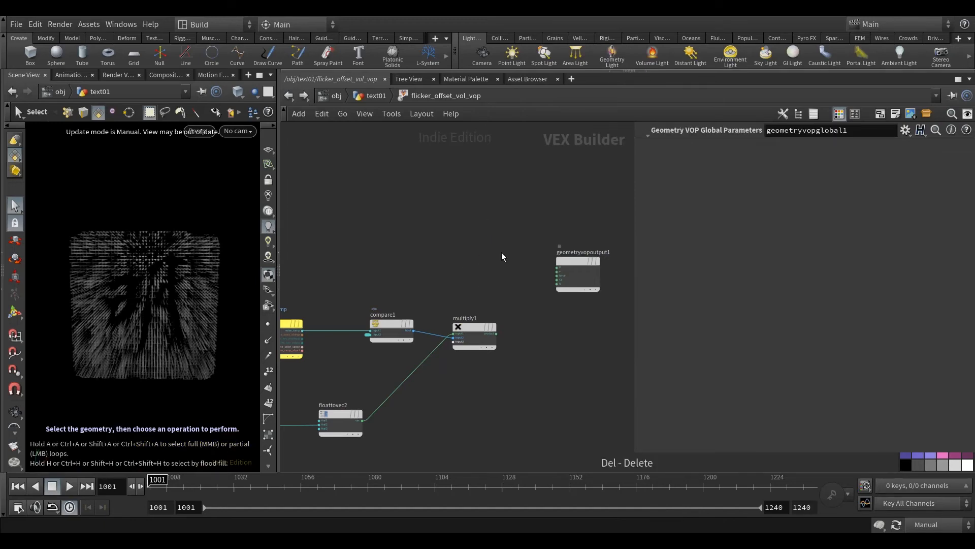
Add an Add node above multiply1, ahead of the geometry output node
key("Tab")
type("add")
left_click(581, 43)
left_click(477, 269)
Connect the P output of geometryvopglobal1 to the first input of add1
scroll(413, 265, "down", 3)
middle_click_drag(410, 265, 592, 260)
scroll(346, 254, "up", 3)
scroll(463, 289, "up", 5)
middle_click_drag(345, 253, 225, 272)
left_click(384, 274)
scroll(446, 269, "down", 5)
middle_click_drag(544, 277, 281, 275)
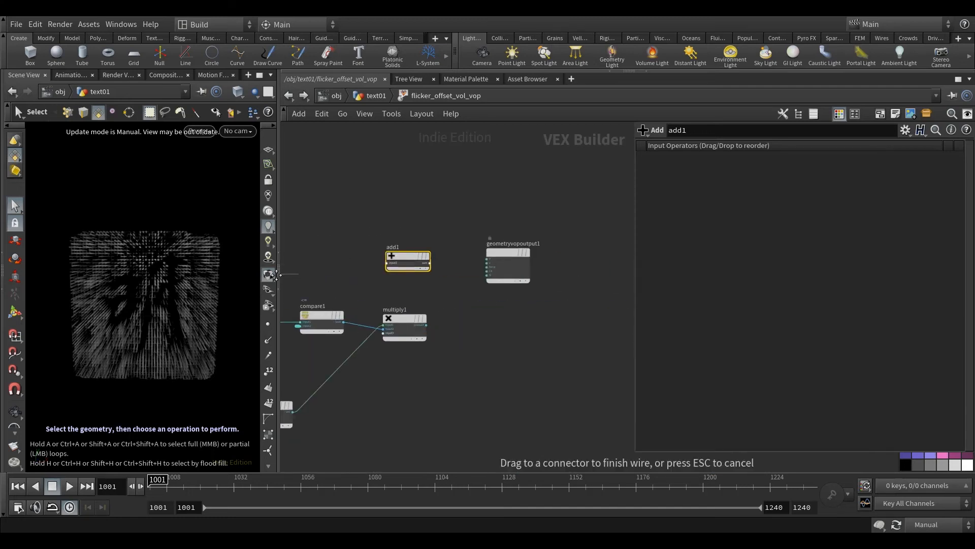
scroll(285, 275, "up", 3)
middle_click_drag(437, 275, 337, 279)
left_click(331, 258)
Space out the add1 and geometry output nodes and connect the product of multiply1 to add1
left_click_drag(500, 249, 599, 245)
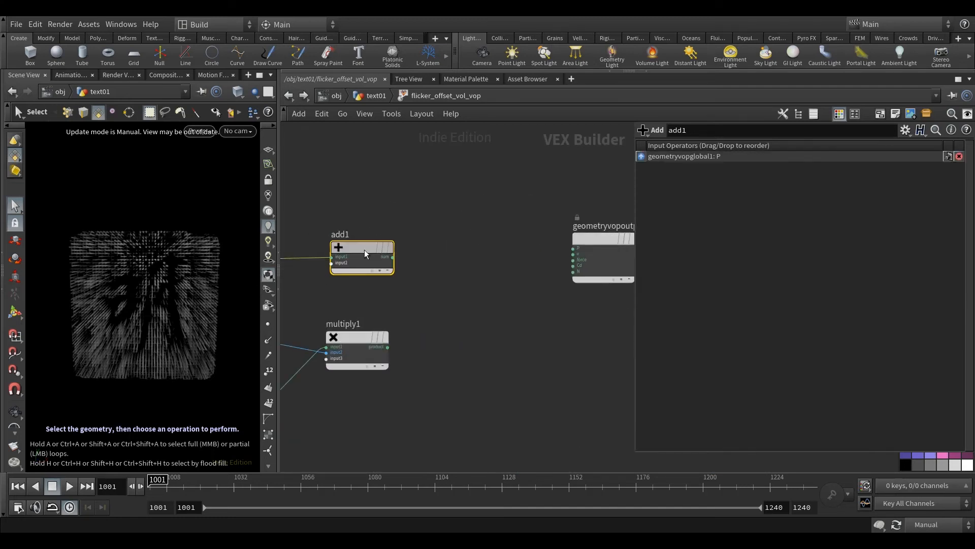
left_click_drag(364, 249, 513, 249)
left_click_drag(388, 347, 459, 252)
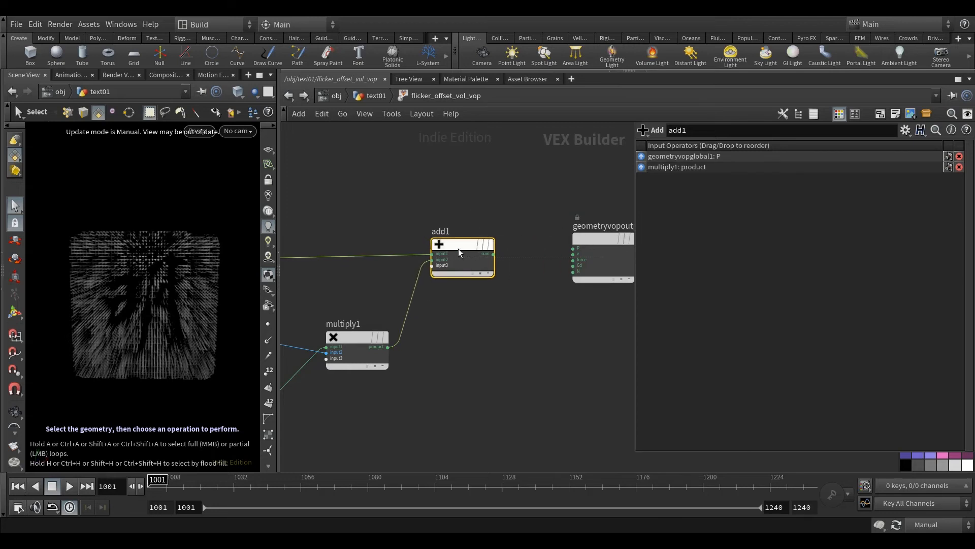
Connect the sum output of add1 to the P input of the geometry output node
scroll(495, 262, "up", 2)
left_click(493, 251)
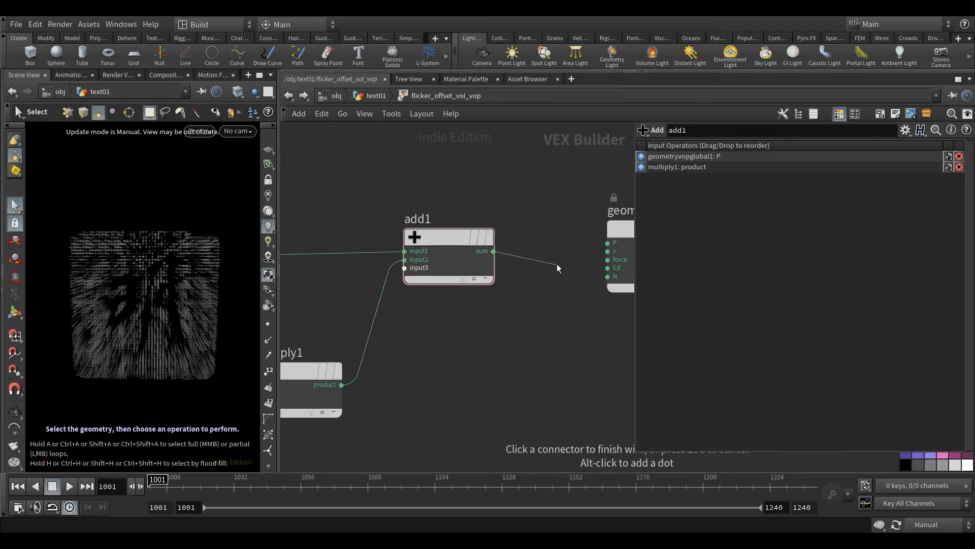
left_click(608, 244)
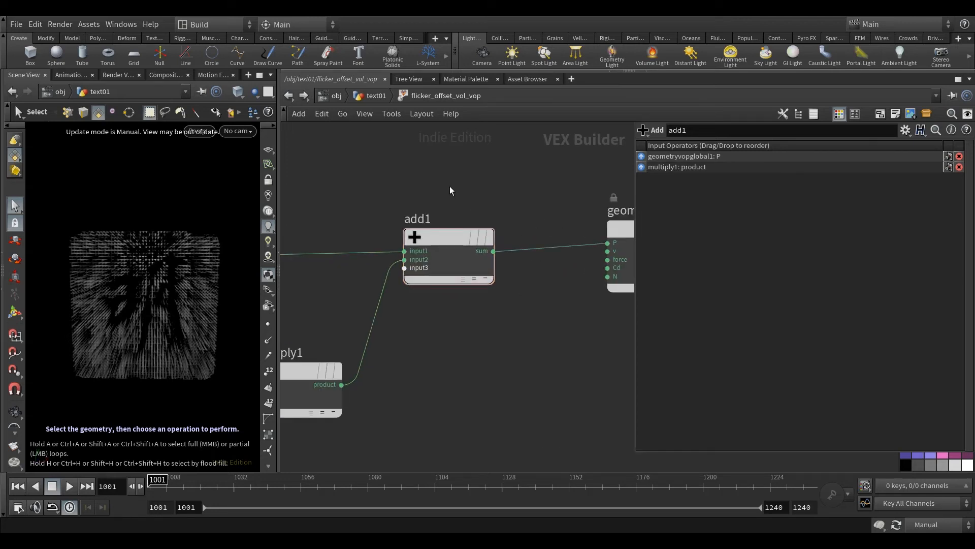
Return to the text01 network and set the display flag on flicker_offset_vol_vop
left_click(376, 95)
scroll(797, 339, "down", 5)
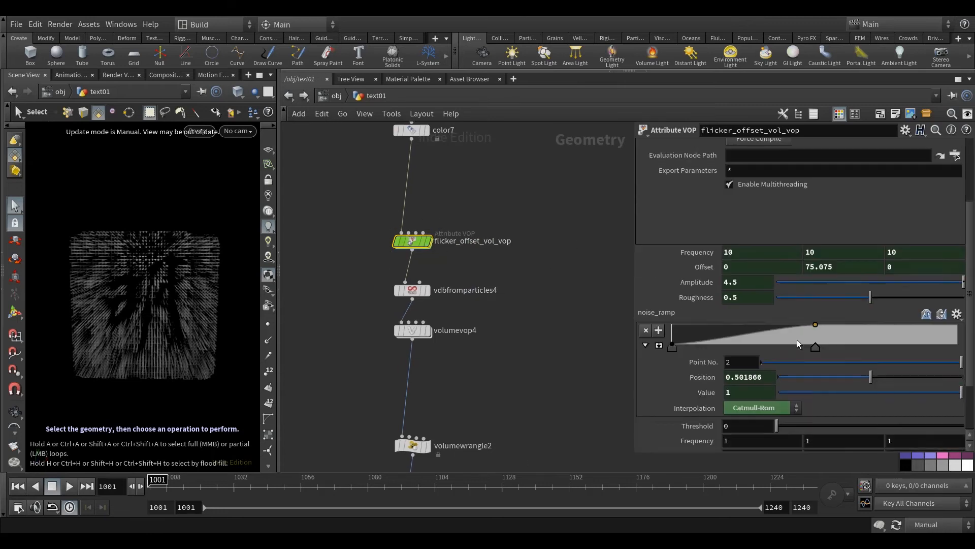
key("r")
left_click(413, 243)
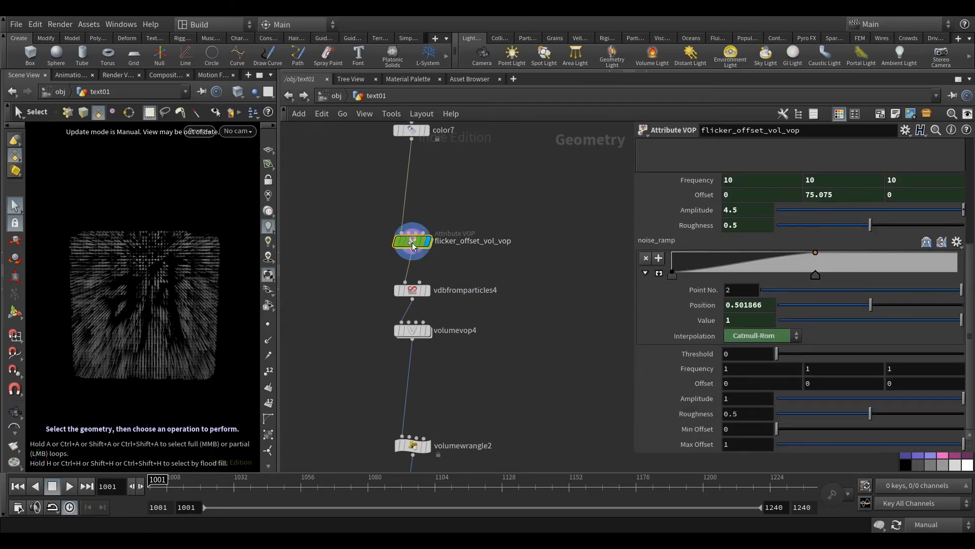
Set Threshold to 0.2 and the first Frequency component of the second noise to 0.5
left_click(599, 321)
middle_click_drag(586, 336, 582, 344)
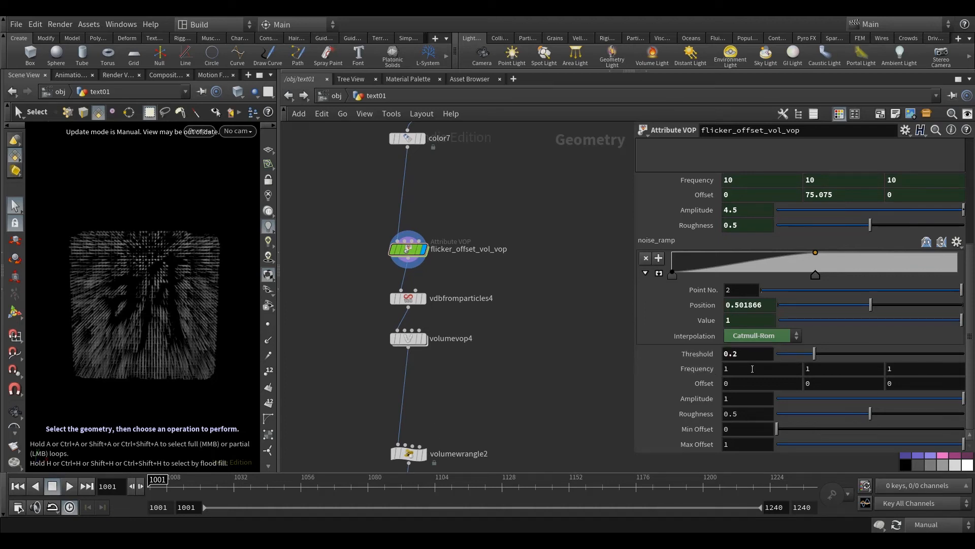
middle_click_drag(575, 297, 584, 298)
double_click(740, 368)
type("0.5")
Copy the second noise's first Frequency component and paste it as relative references into the other two components
right_click(754, 370)
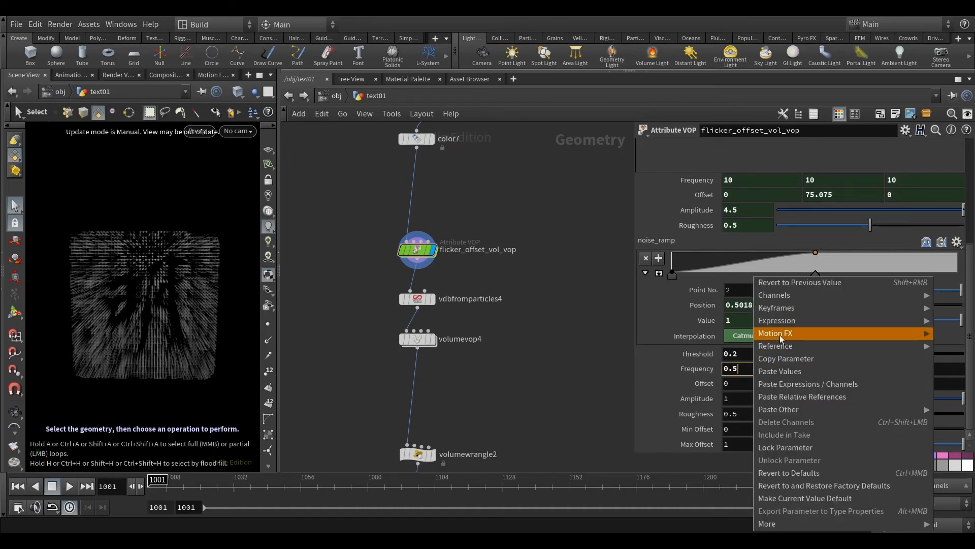
left_click(828, 360)
right_click(831, 367)
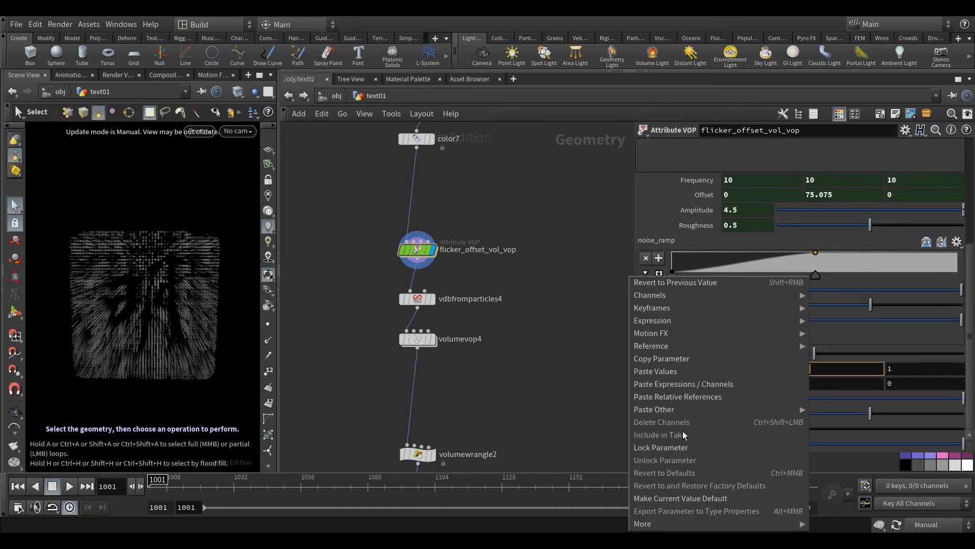
left_click(712, 399)
right_click(915, 370)
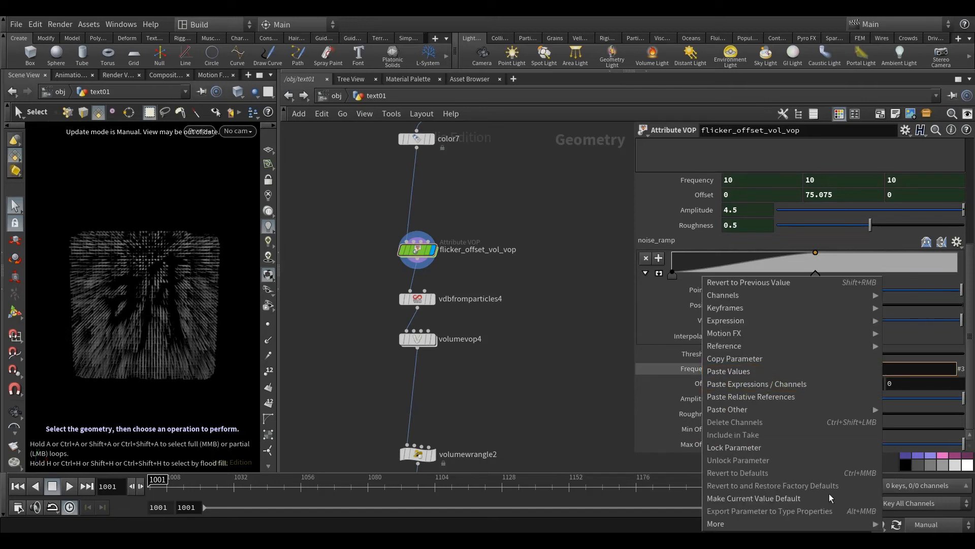
left_click(711, 398)
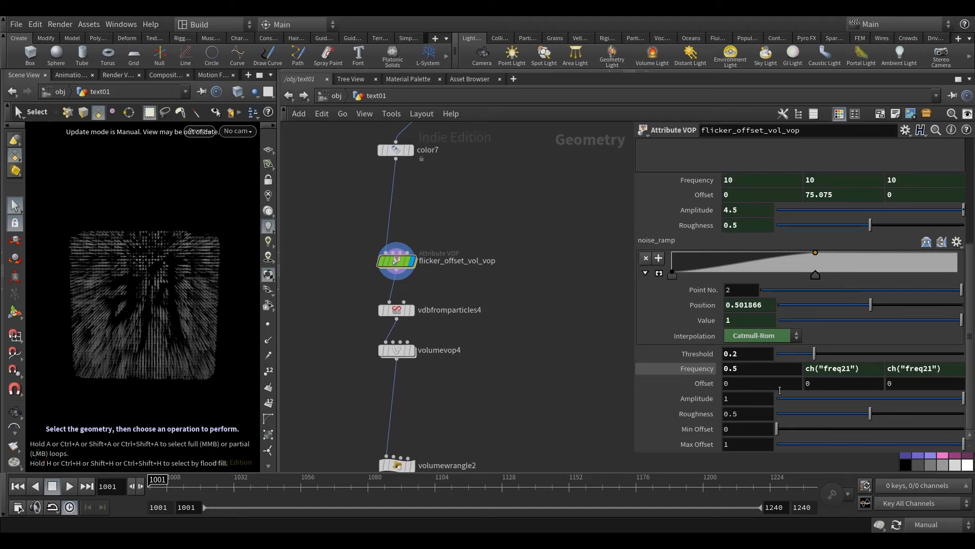
Set the second noise's Amplitude to 4.5 and switch the scene to Auto Update
key("BackSpace")
type("4.5")
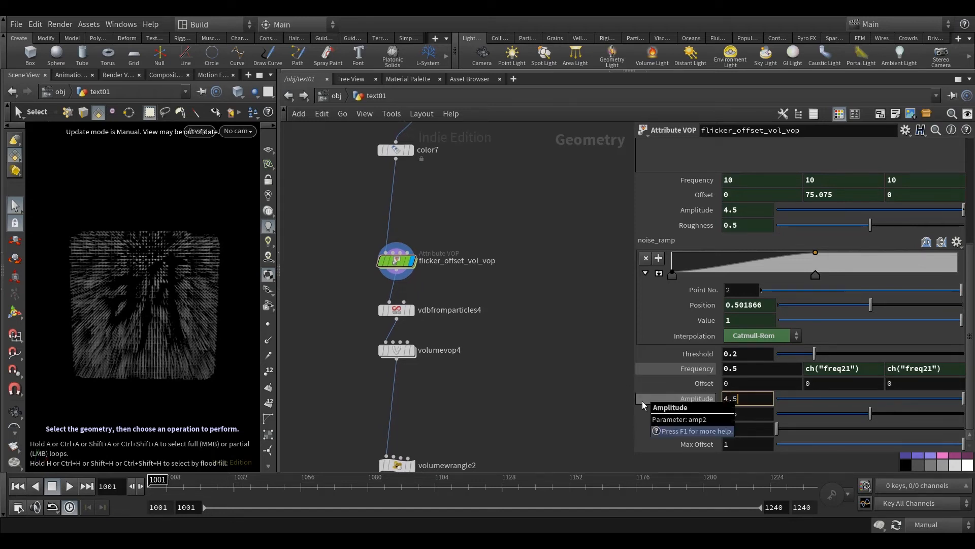
key("Return")
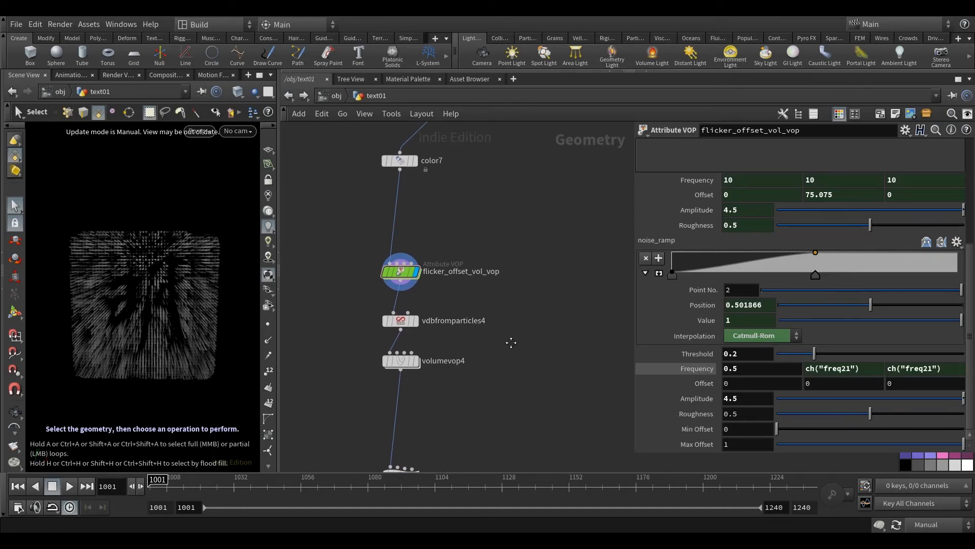
left_click(933, 523)
left_click(933, 485)
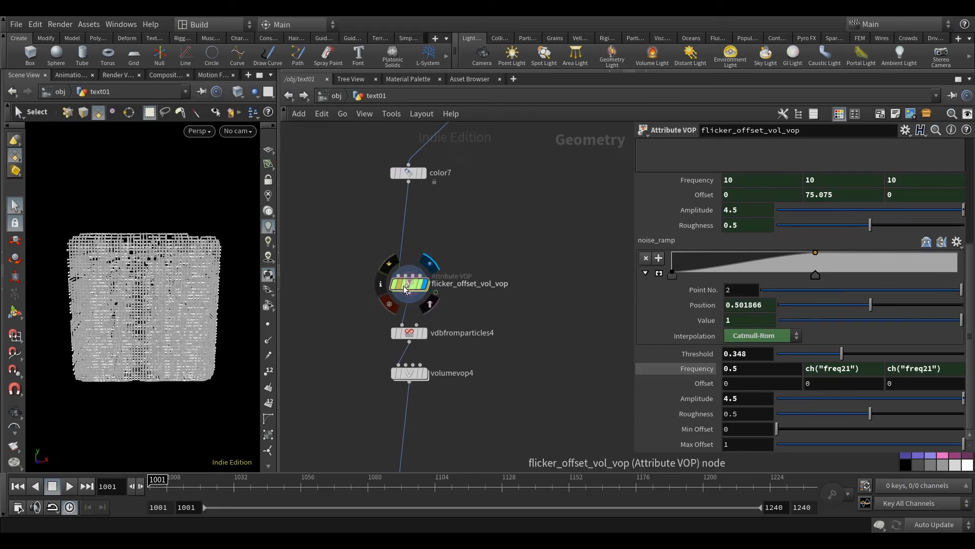
Inside flicker_offset_vol_vop, feed the global P output into vectofloat1's vec input instead of v, and return to the text01 network
double_click(407, 286)
scroll(345, 252, "up", 5)
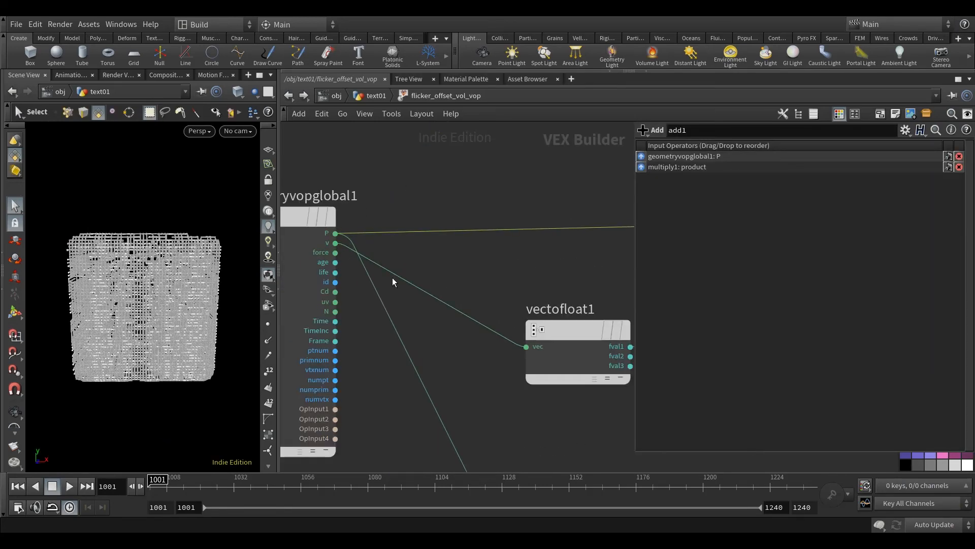
left_click(336, 234)
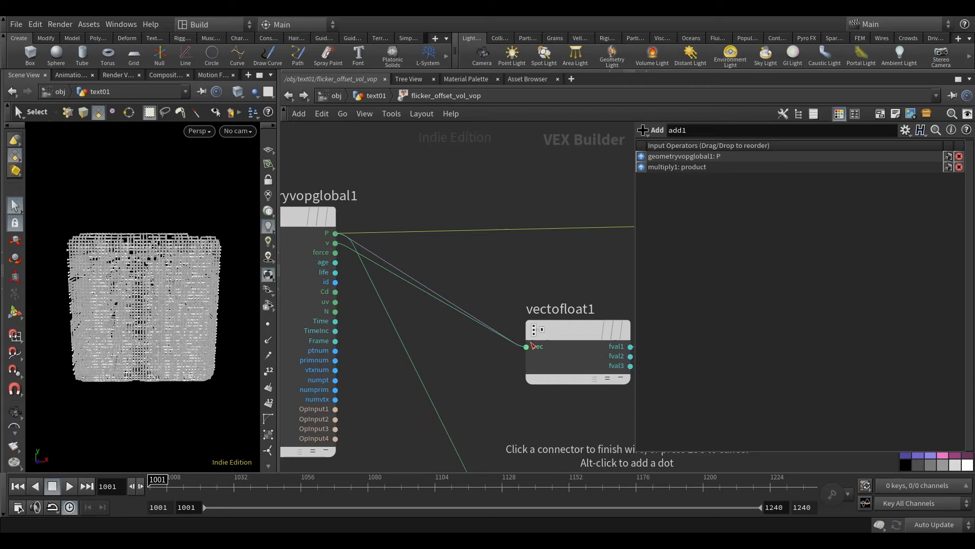
middle_click_drag(456, 190, 395, 178)
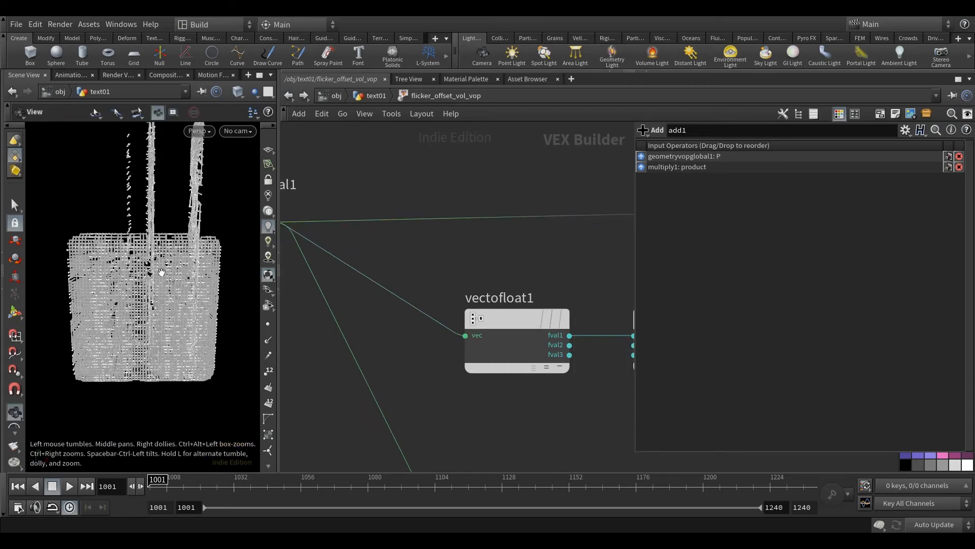
right_click_drag(174, 277, 188, 288, "alt")
left_click_drag(188, 288, 188, 286, "alt")
left_click(288, 96)
middle_click_drag(521, 274, 505, 270)
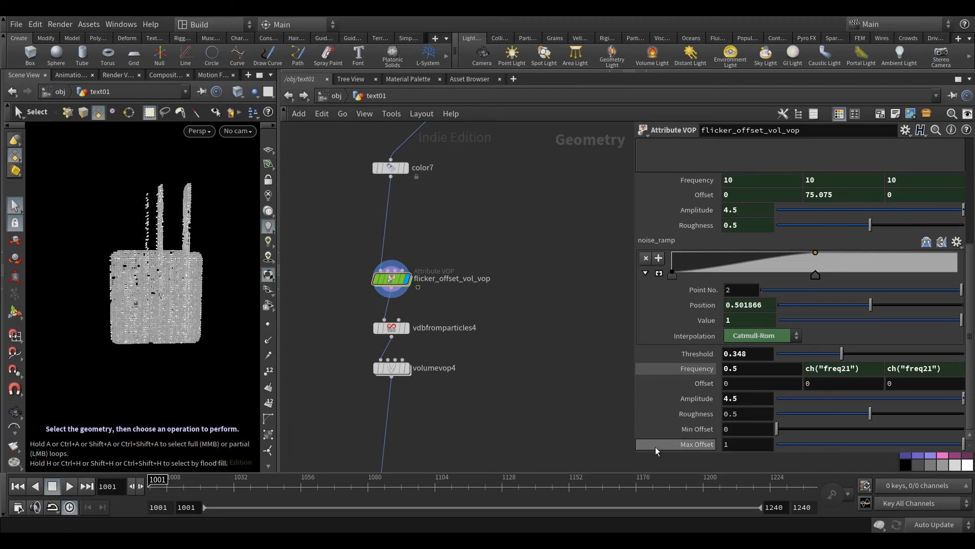
Set Max Offset of flicker_offset_vol_vop to .06
type(".0")
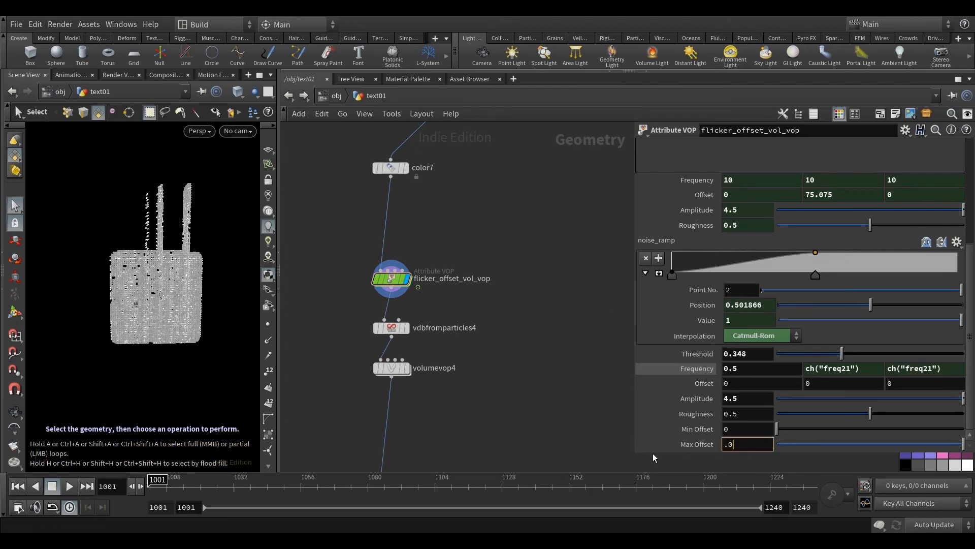
type("6")
key("Return")
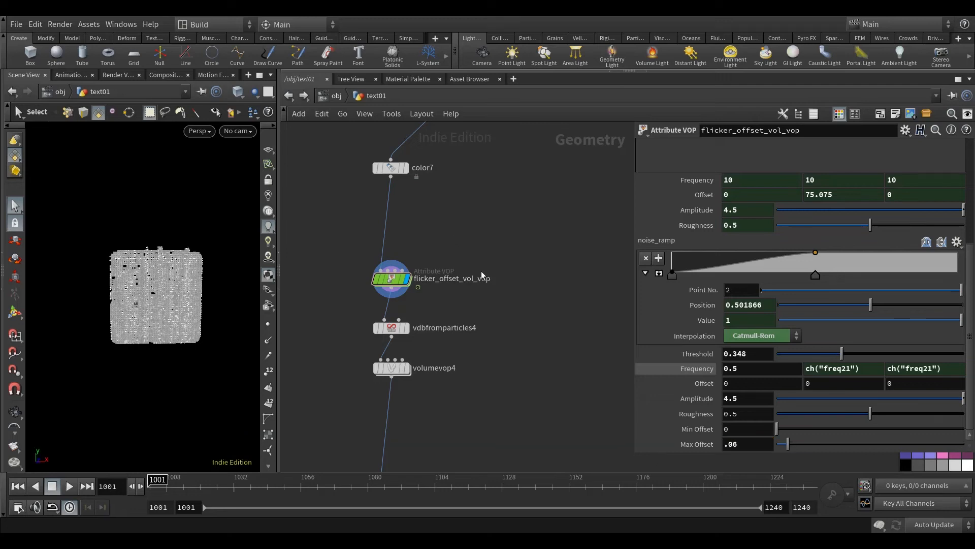
Reference Max Offset in Min Offset and scale it with the expression -0.6*ch("max_offset")
right_click(702, 449)
left_click(723, 361)
right_click(701, 429)
left_click(746, 397)
left_click(723, 430)
type("-0.6*ch(\"max_offset")
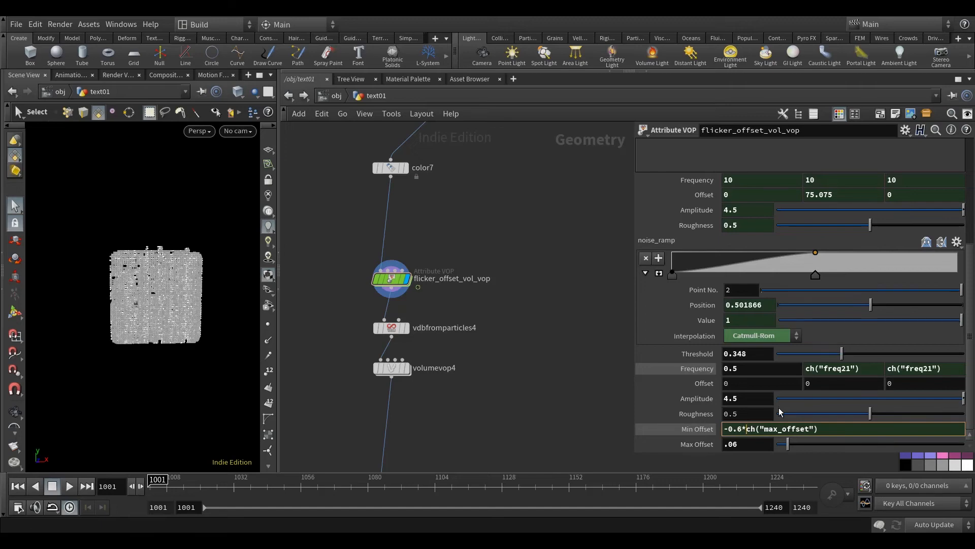
key("Return")
key("Escape")
left_click_drag(183, 370, 187, 357)
right_click_drag(187, 357, 257, 346)
left_click_drag(257, 346, 219, 346)
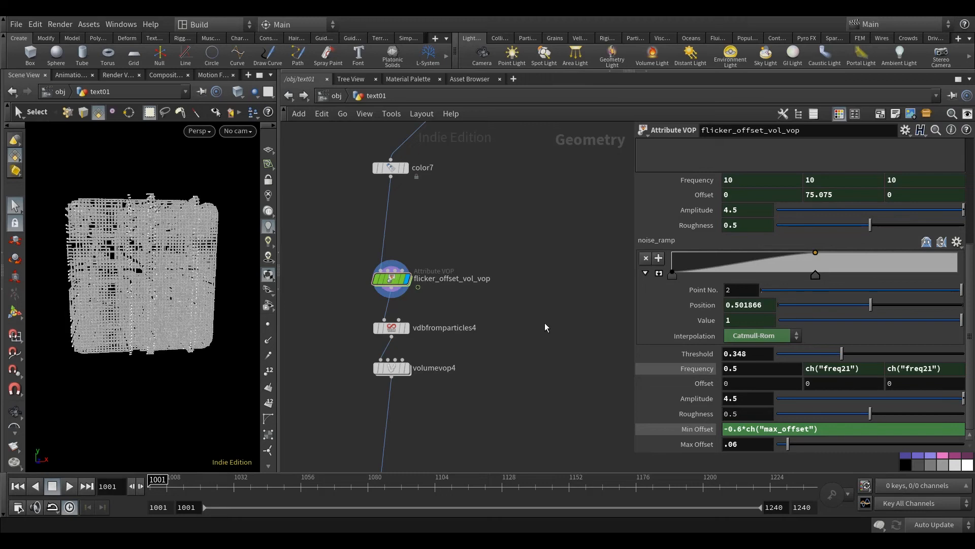
Set the Threshold of flicker_offset_vol_vop to 0.08 and widen the scene viewport
middle_click_drag(566, 343, 557, 345)
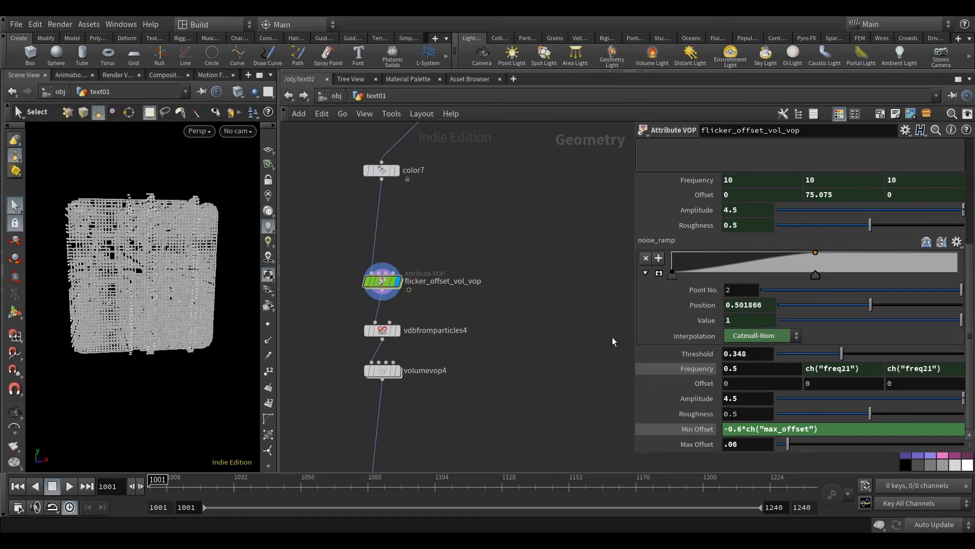
left_click(806, 354)
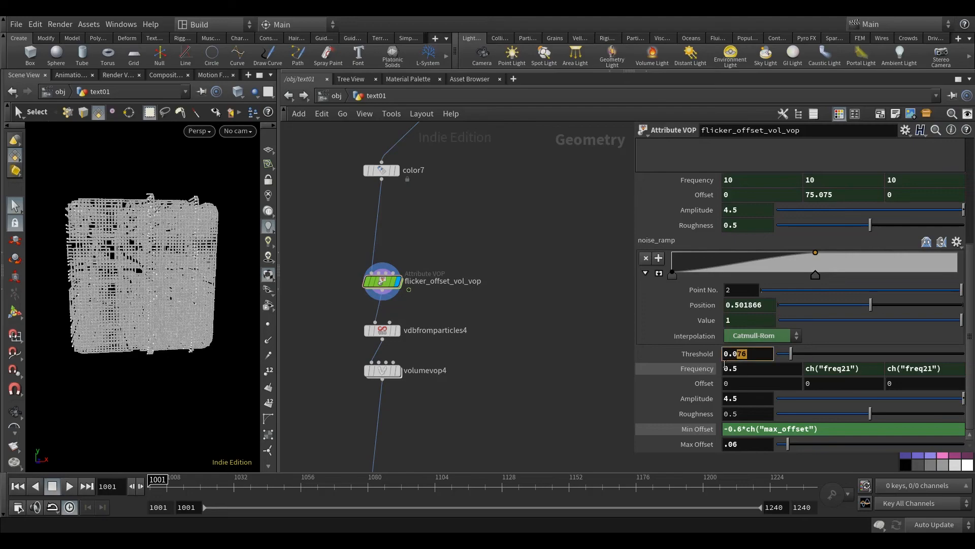
middle_click_drag(593, 344, 597, 354)
mouse_move(201, 351)
left_mouse_down("alt")
mouse_move(209, 363)
mouse_move(194, 341)
left_mouse_up("alt")
middle_click_drag(193, 342, 199, 352, "alt")
left_click_drag(165, 228, 172, 258, "alt")
scroll(165, 254, "up", 4)
left_click_drag(278, 207, 342, 208)
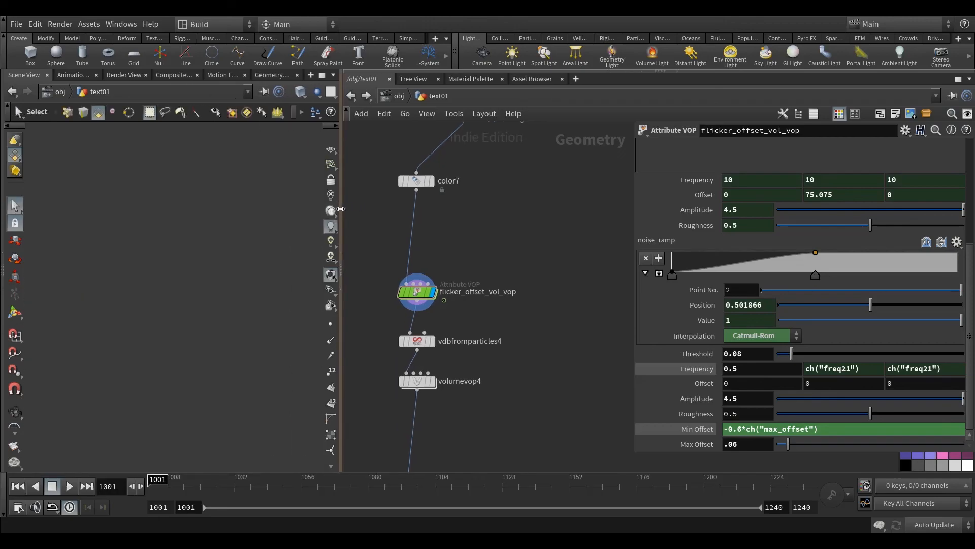
Set the second noise's Frequency to 30 on flicker_offset_vol_vop
left_click_drag(198, 274, 189, 283, "alt")
scroll(189, 283, "down", 1)
scroll(188, 227, "up", 5)
left_click_drag(190, 228, 187, 290, "alt")
scroll(200, 272, "down", 4)
type("30")
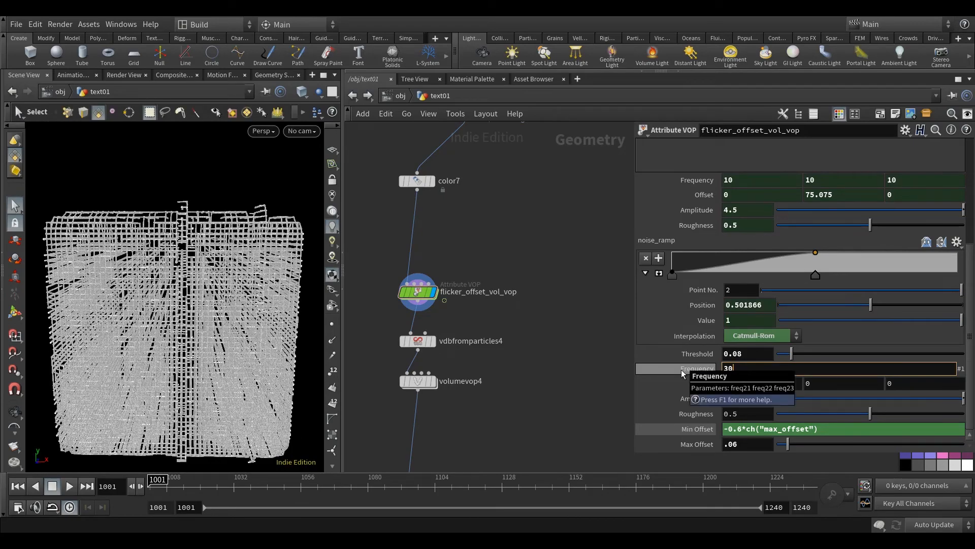
key("Return")
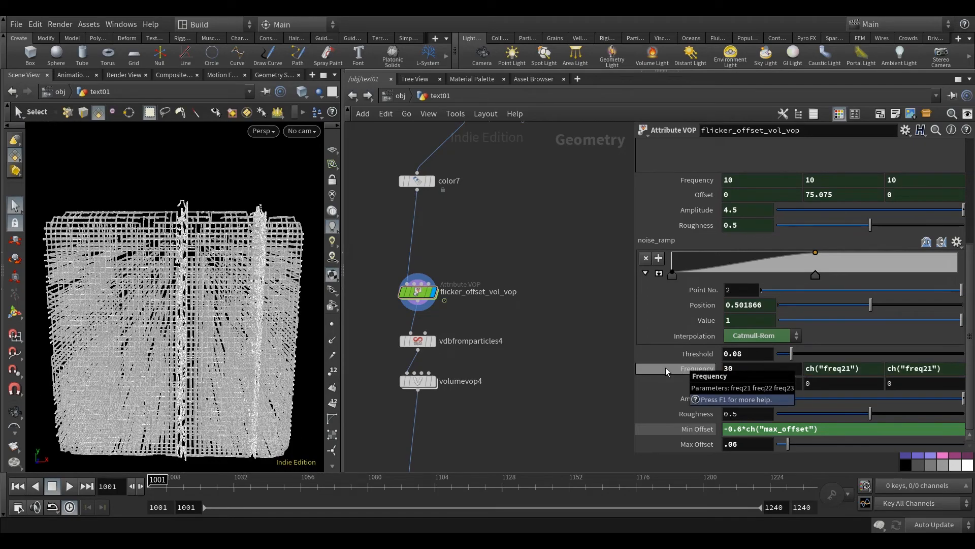
scroll(257, 335, "down", 2)
middle_click_drag(257, 335, 201, 290)
left_click_drag(201, 290, 238, 315)
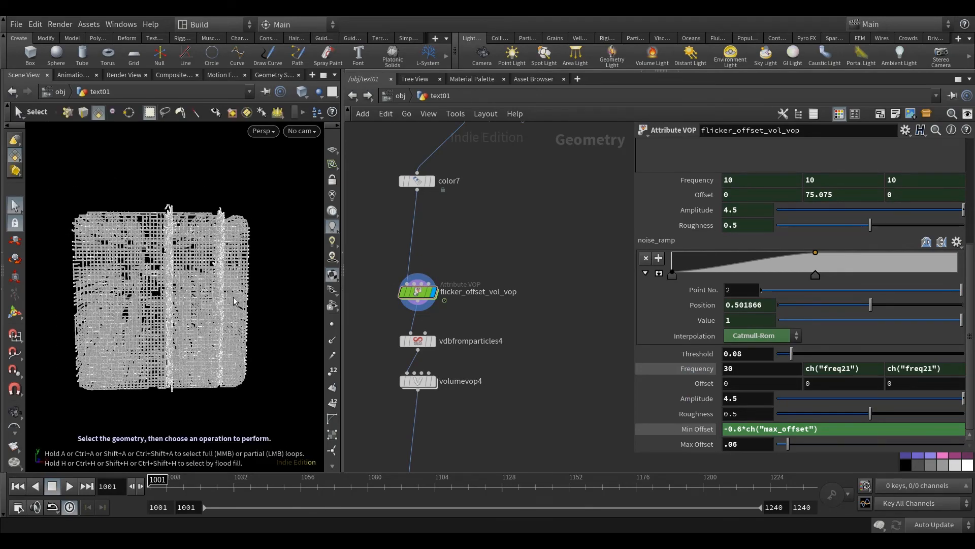
Display vdbfromparticles4 and volumevop4 in turn to examine the volume built from the offset points
middle_click_drag(351, 364, 399, 294)
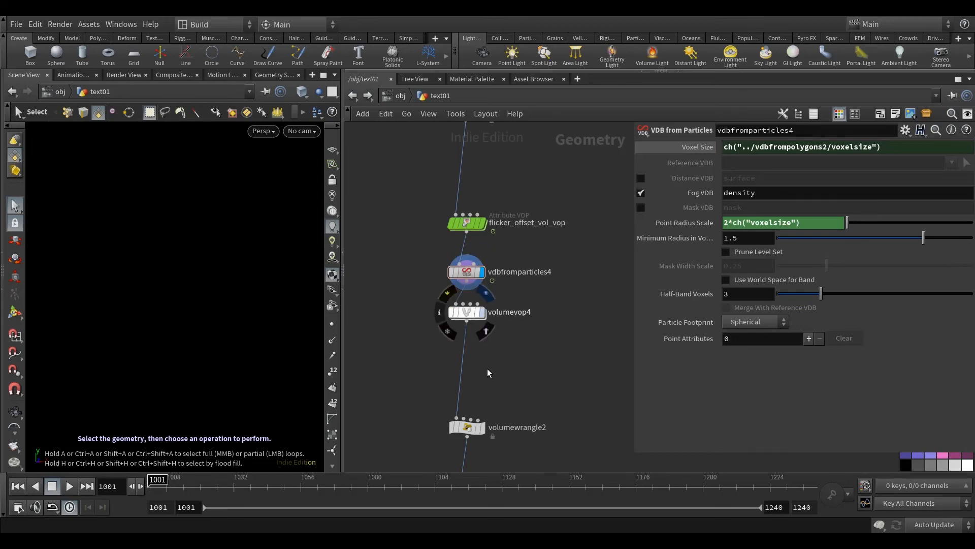
left_click_drag(238, 368, 238, 367, "alt")
scroll(566, 349, "down", 10)
scroll(575, 379, "up", 5)
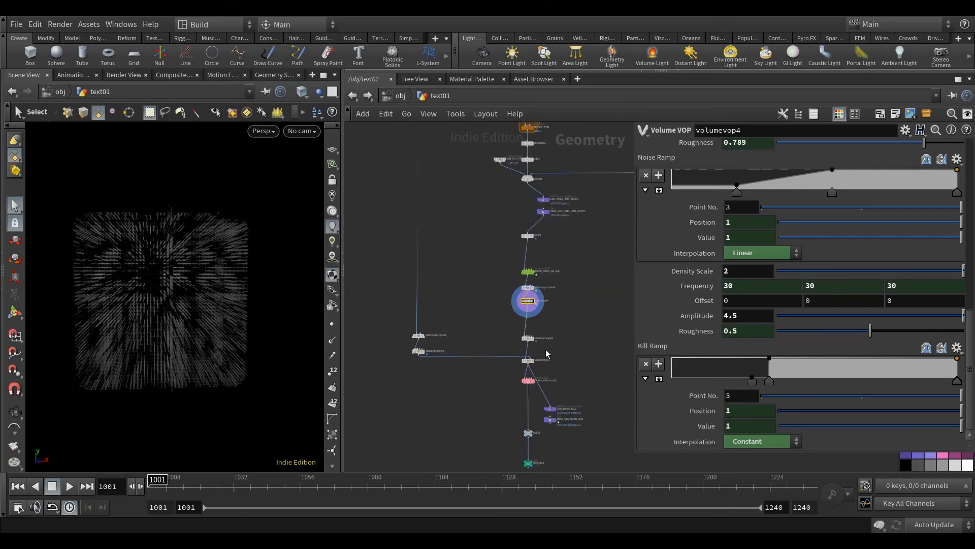
scroll(561, 313, "up", 5)
scroll(399, 333, "down", 2)
middle_click_drag(477, 356, 511, 338)
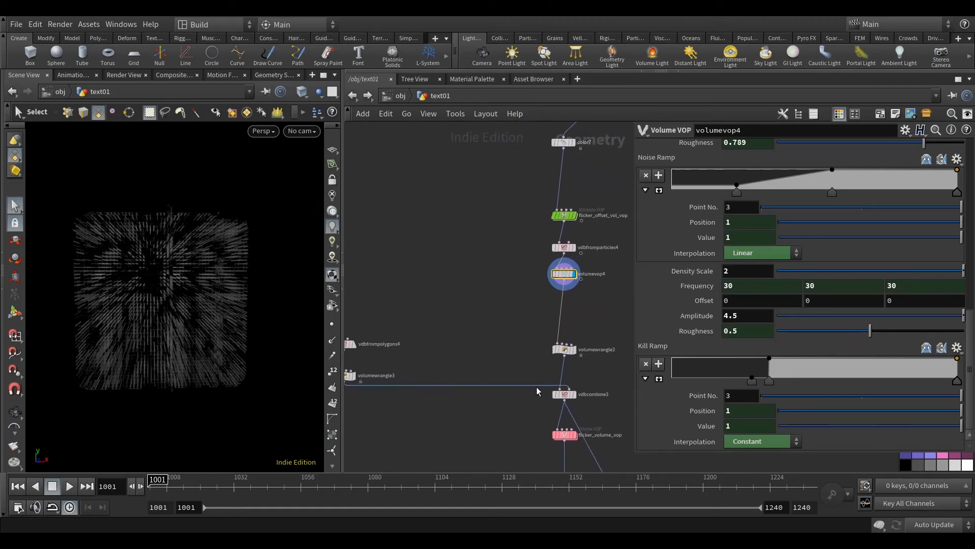
middle_click_drag(458, 318, 464, 319)
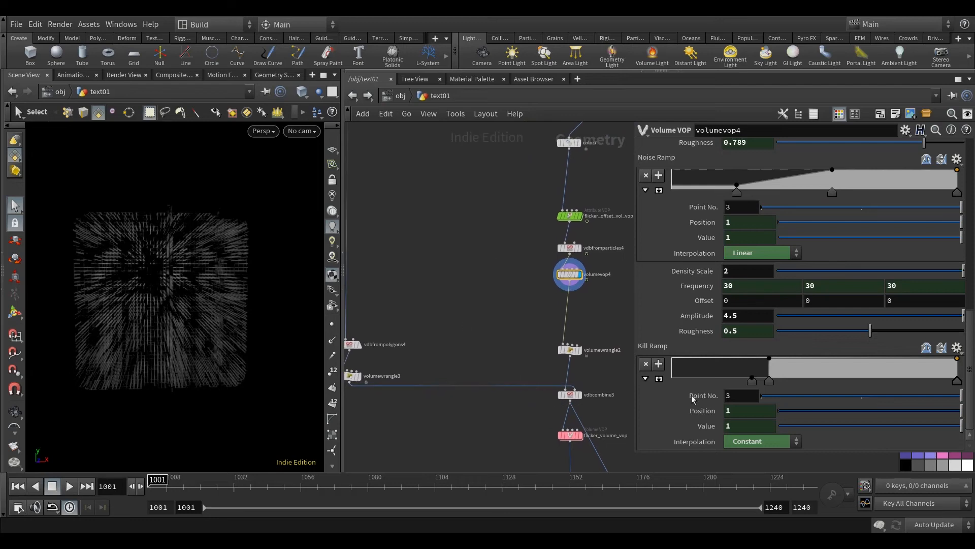
Switch the scene to Manual update and place a copy of flicker_offset_vol_vop beside the original
left_click(947, 524)
left_click(937, 512)
scroll(507, 252, "up", 2)
middle_click_drag(507, 252, 452, 274)
scroll(455, 276, "down", 4)
middle_click_drag(384, 292, 454, 290)
scroll(461, 277, "down", 3)
scroll(512, 300, "up", 5)
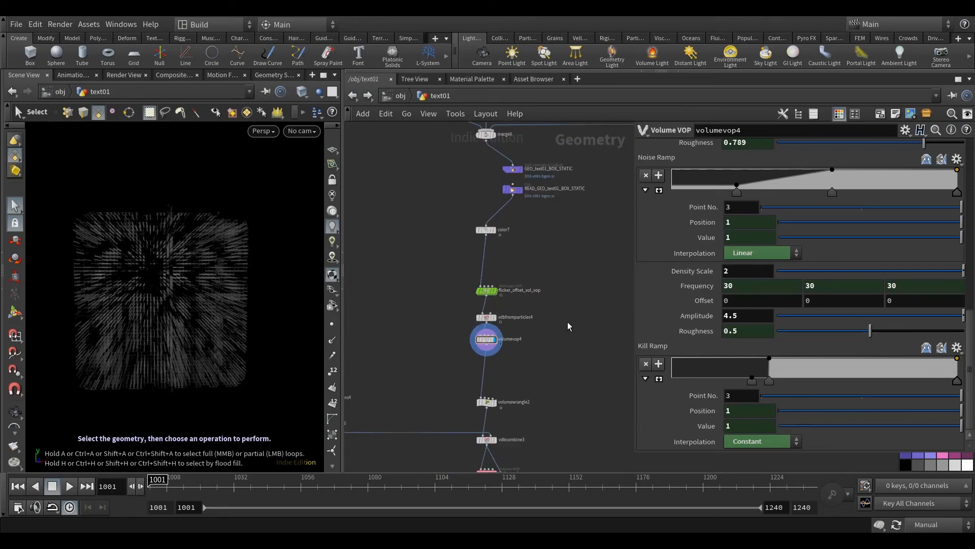
scroll(566, 320, "up", 1)
left_click(502, 298)
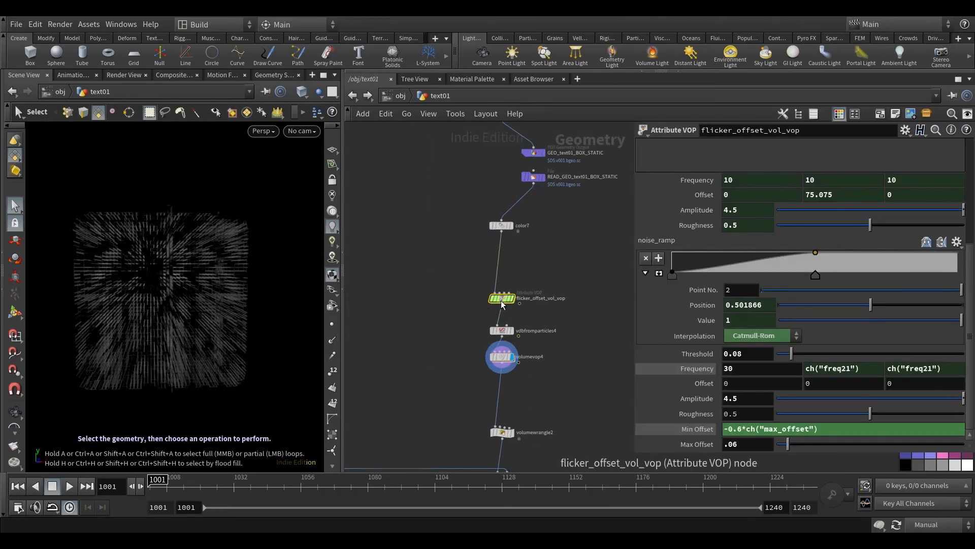
key("ctrl+c")
middle_click_drag(418, 299, 448, 293)
key("ctrl+v")
left_click_drag(446, 295, 428, 296)
scroll(467, 309, "up", 1)
middle_click_drag(463, 326, 456, 332)
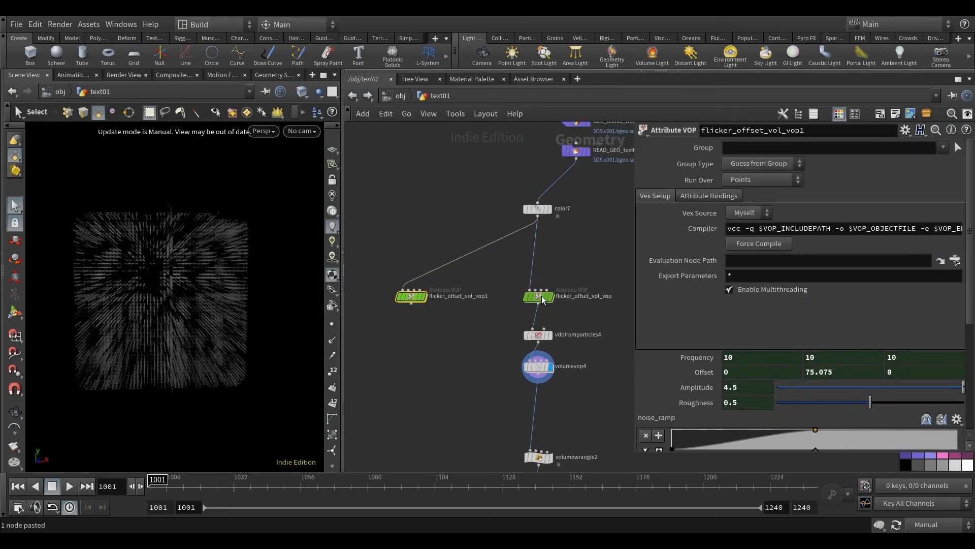
Copy Threshold from flicker_offset_vol_vop and paste it as a relative reference into the Threshold of flicker_offset_vol_vop1
left_click(577, 295)
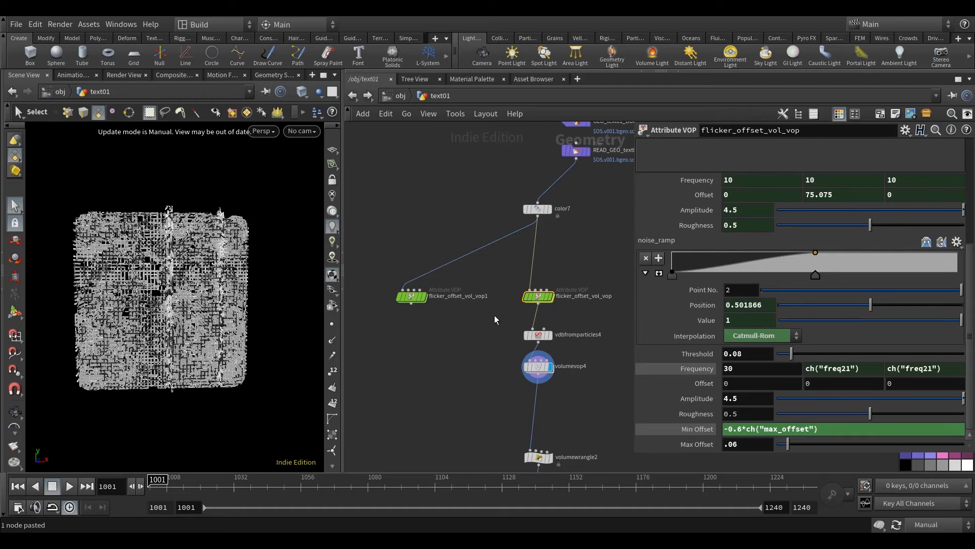
right_click(684, 350)
left_click(702, 356)
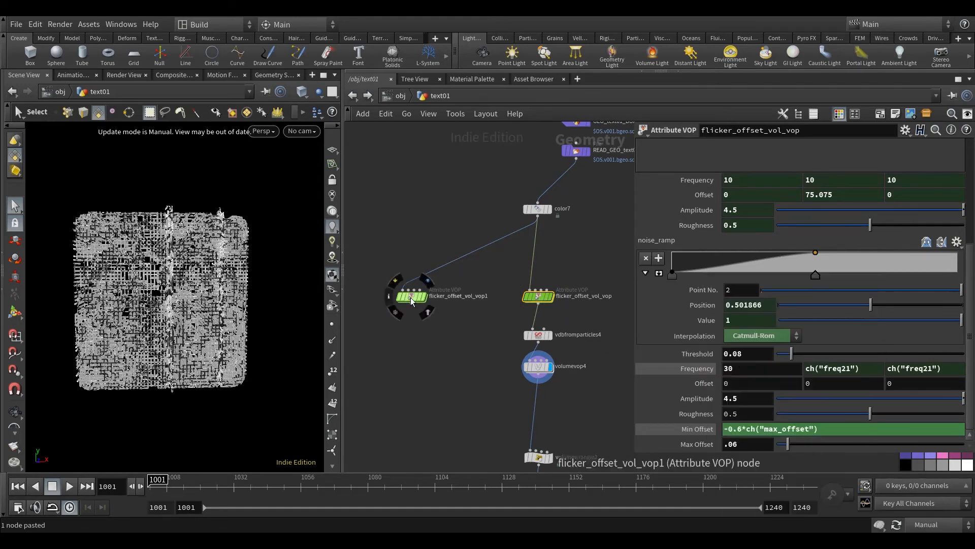
left_click(411, 299)
scroll(716, 376, "down", 8)
right_click(699, 359)
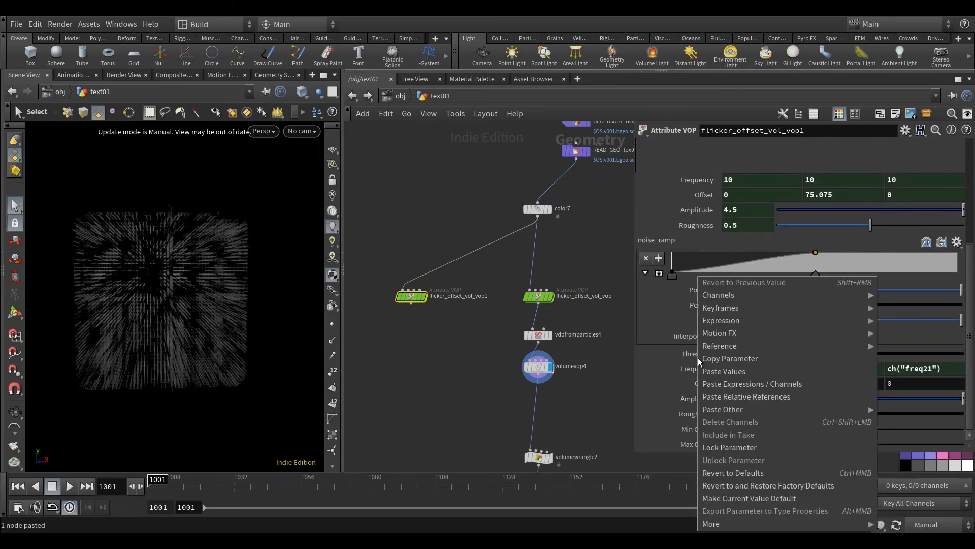
left_click(711, 396)
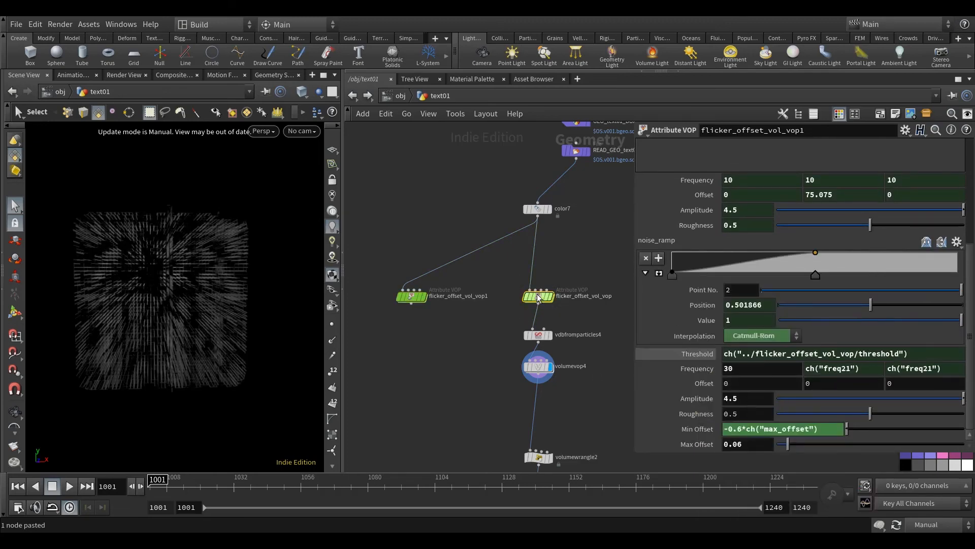
Copy the second noise's first Frequency component from flicker_offset_vol_vop and paste it as a relative reference into flicker_offset_vol_vop1
left_click(540, 296)
right_click(756, 370)
left_click(807, 359)
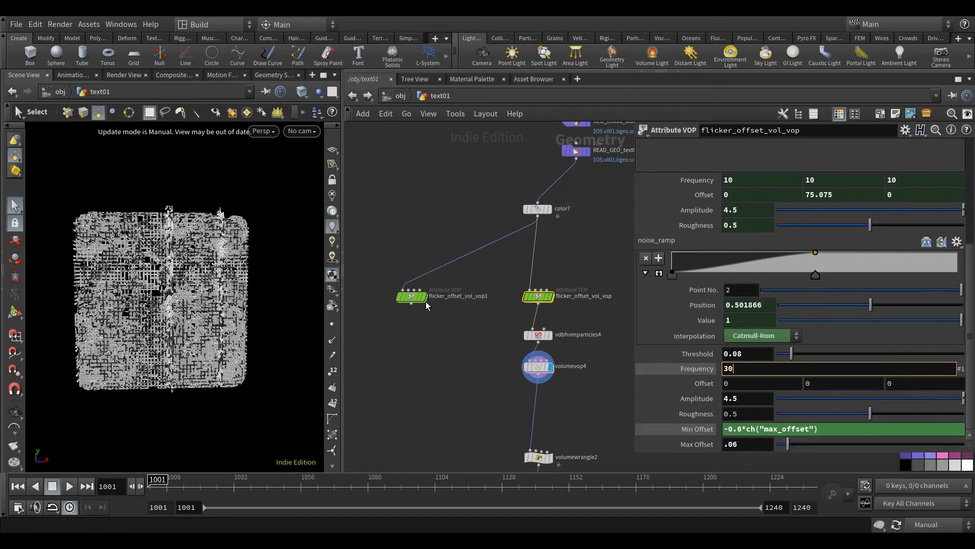
left_click(411, 295)
double_click(741, 369)
right_click(742, 369)
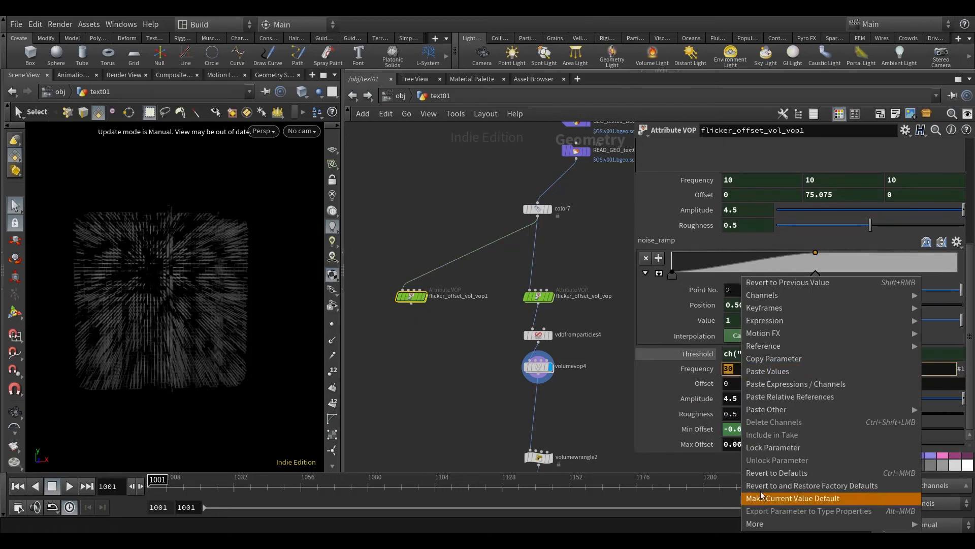
left_click(793, 397)
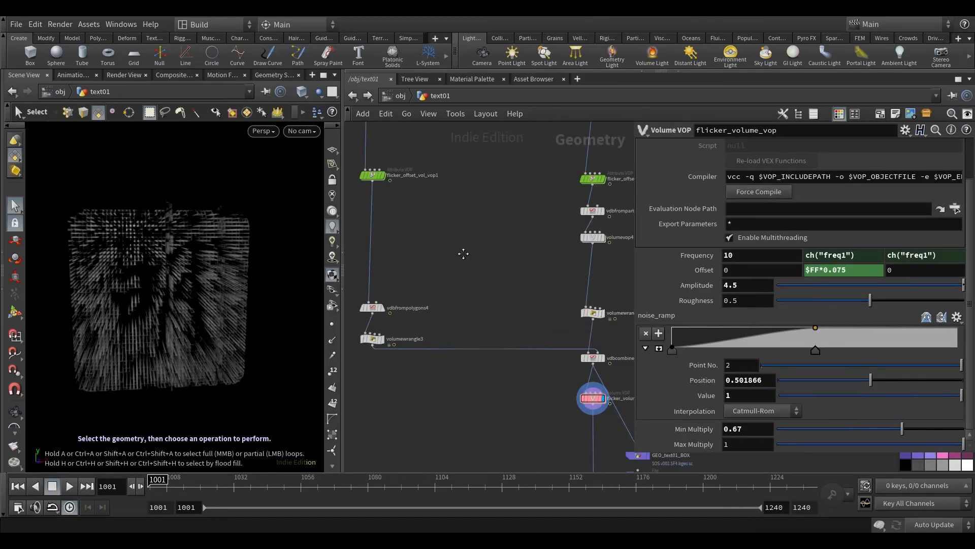
Examine the combined BOX volume at flicker_volume_vop and the two node branches feeding it
middle_click_drag(464, 253, 457, 262)
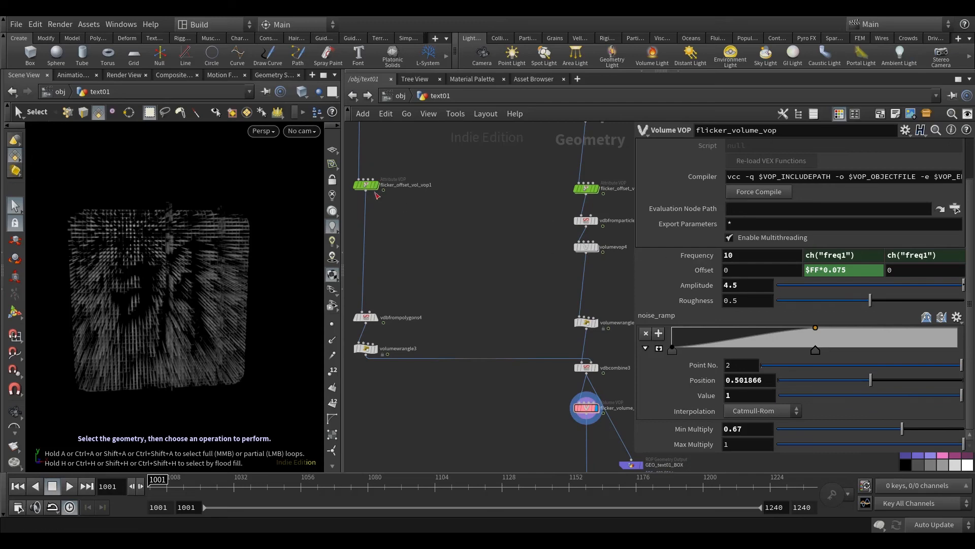
middle_click_drag(476, 294, 442, 250)
mouse_move(240, 376)
left_mouse_down("alt")
mouse_move(229, 372)
mouse_move(242, 374)
left_mouse_up("alt")
middle_click_drag(242, 374, 253, 364, "alt")
mouse_move(253, 365)
left_mouse_down("alt")
mouse_move(236, 370)
mouse_move(234, 362)
left_mouse_up("alt")
middle_click_drag(547, 389, 500, 365)
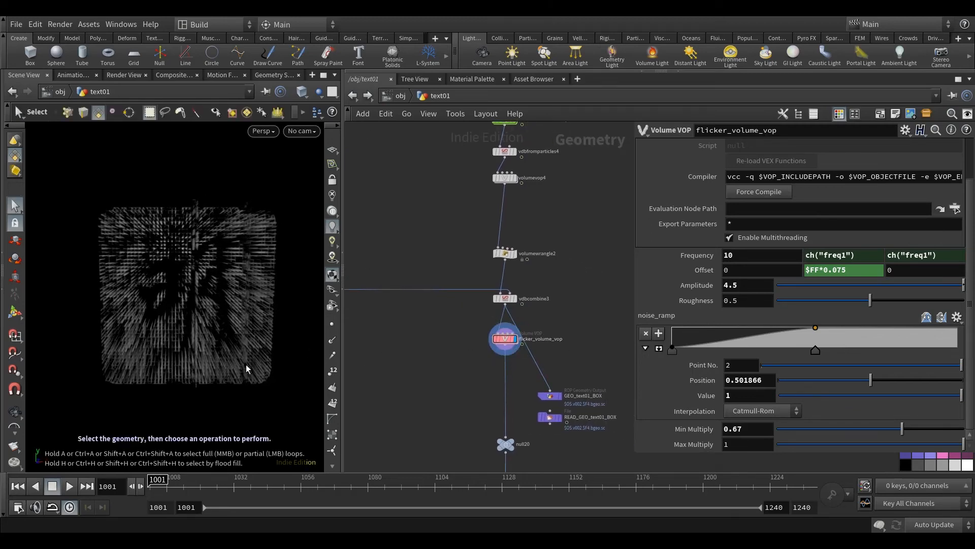
left_click_drag(248, 370, 254, 366, "alt")
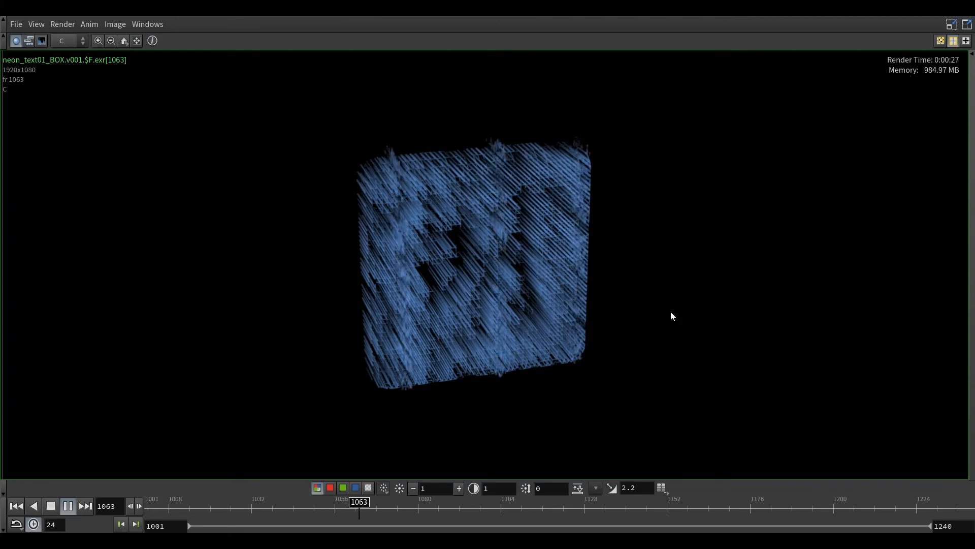
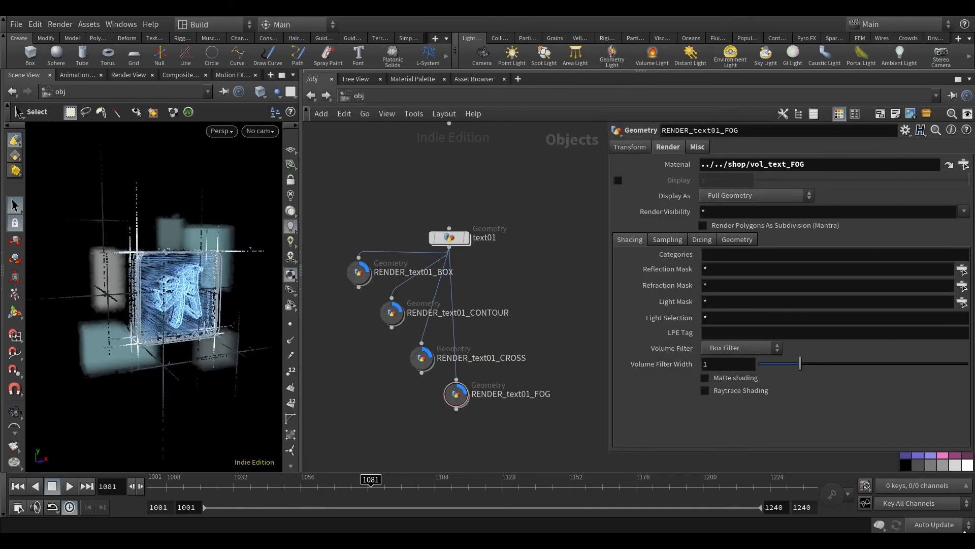
Switch the scene to Manual update and place a copy of text01 and its four RENDER objects beside the originals
left_click(938, 528)
left_click(936, 512)
scroll(558, 346, "down", 2)
left_click_drag(551, 403, 395, 250)
key("ctrl+c")
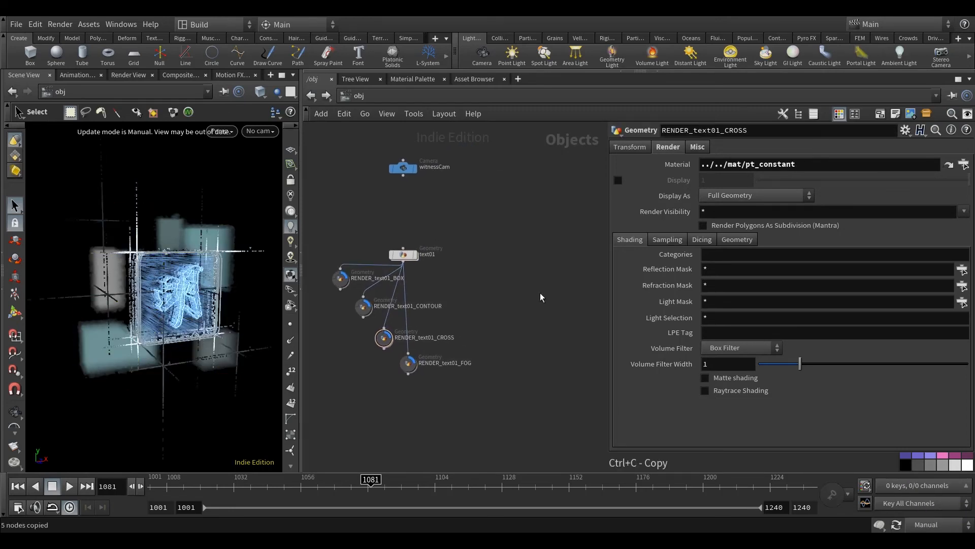
key("ctrl+v")
left_click_drag(537, 390, 442, 233)
left_click_drag(464, 266, 471, 284)
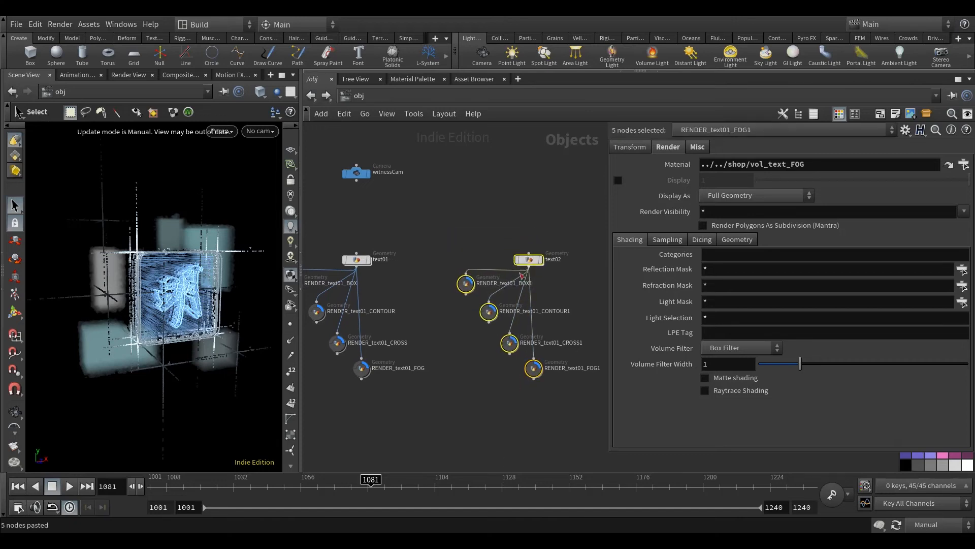
Turn off the display of the RENDER objects in both the copied text02 group and the original text01 group
left_click(480, 269)
middle_click_drag(420, 361, 496, 351)
left_click_drag(468, 408, 343, 240)
left_click(377, 267)
left_click(498, 314)
Go inside text02 and examine the texture node that trace1's COP Path refers to
middle_click_drag(498, 324, 360, 330)
scroll(512, 284, "up", 3)
double_click(459, 242)
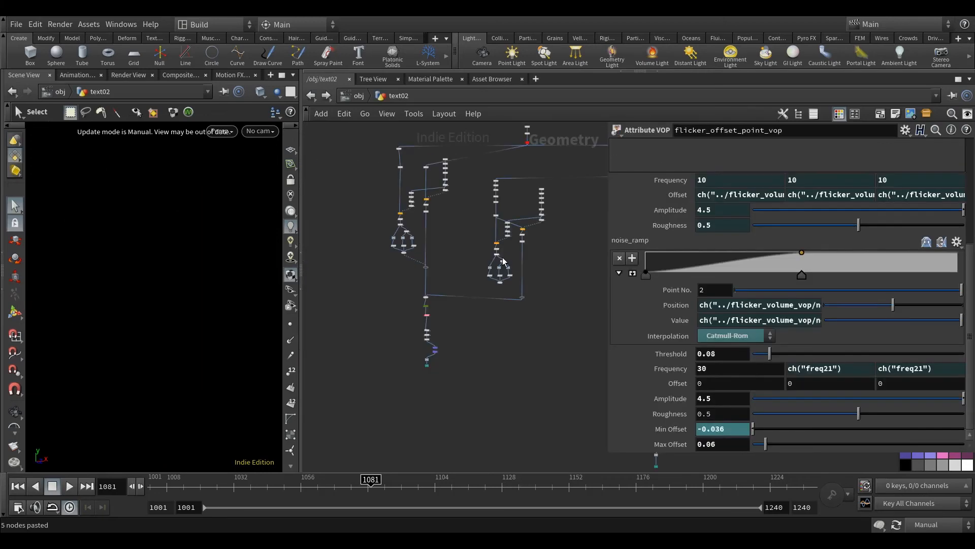
middle_click_drag(532, 269, 459, 301)
scroll(454, 225, "up", 10)
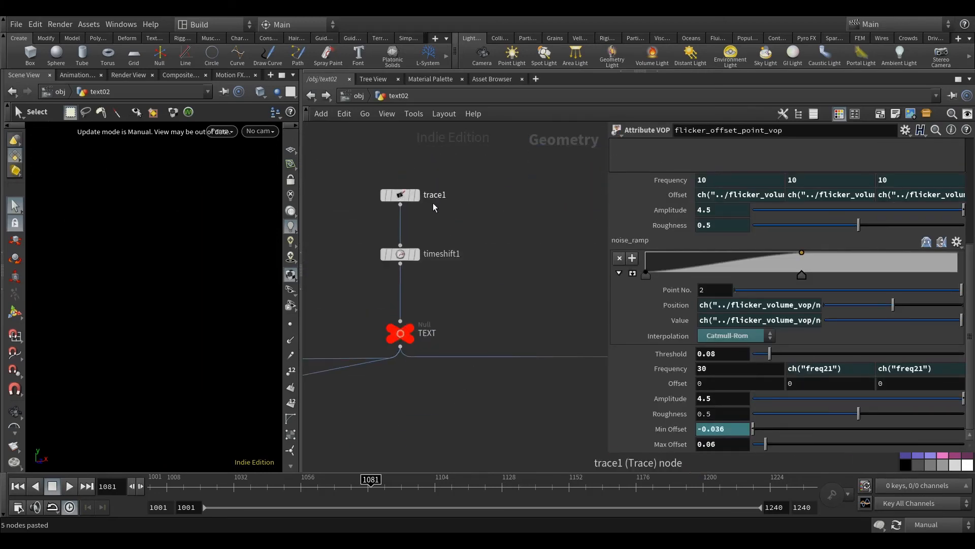
mouse_move(463, 222)
middle_mouse_down()
mouse_move(503, 216)
mouse_move(495, 236)
mouse_move(436, 251)
middle_mouse_up()
mouse_move(448, 193)
left_click(438, 206)
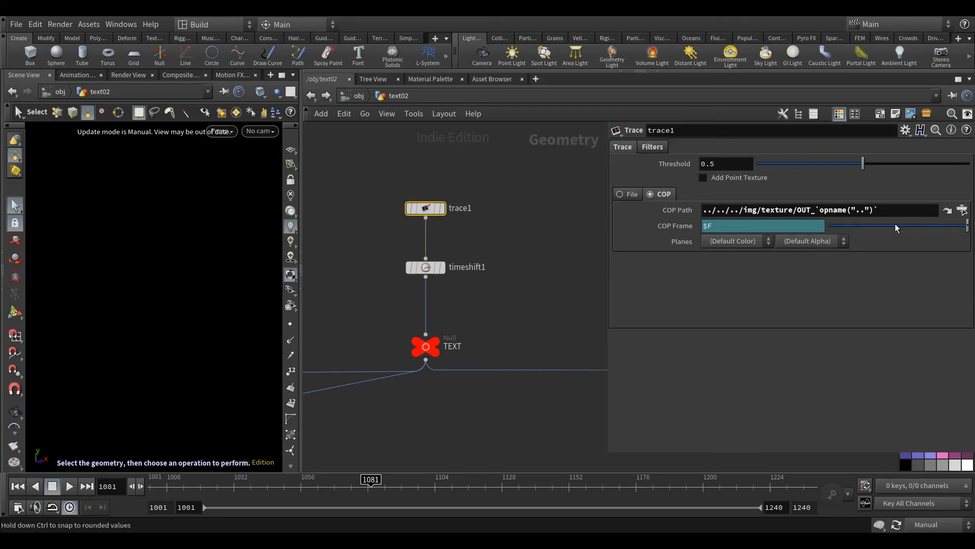
left_click(947, 210)
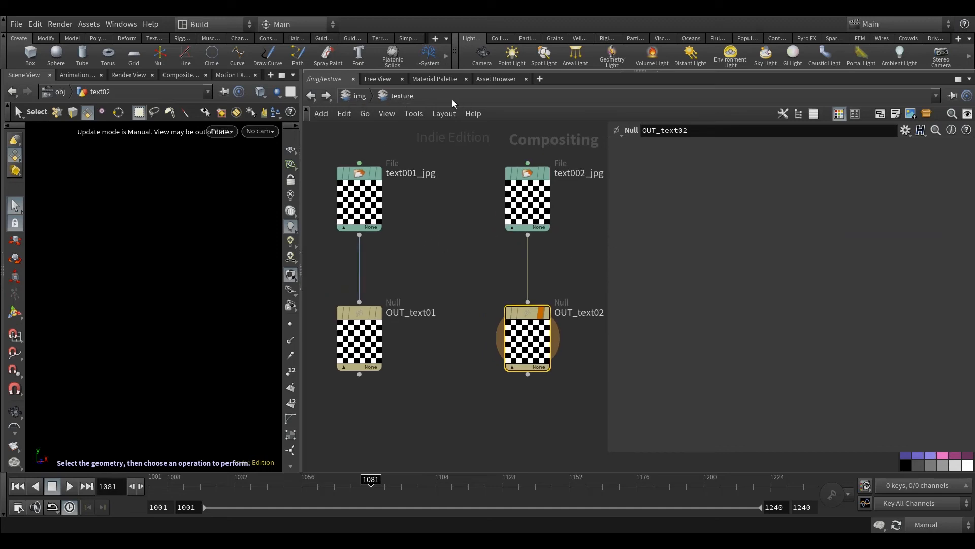
left_click(310, 95)
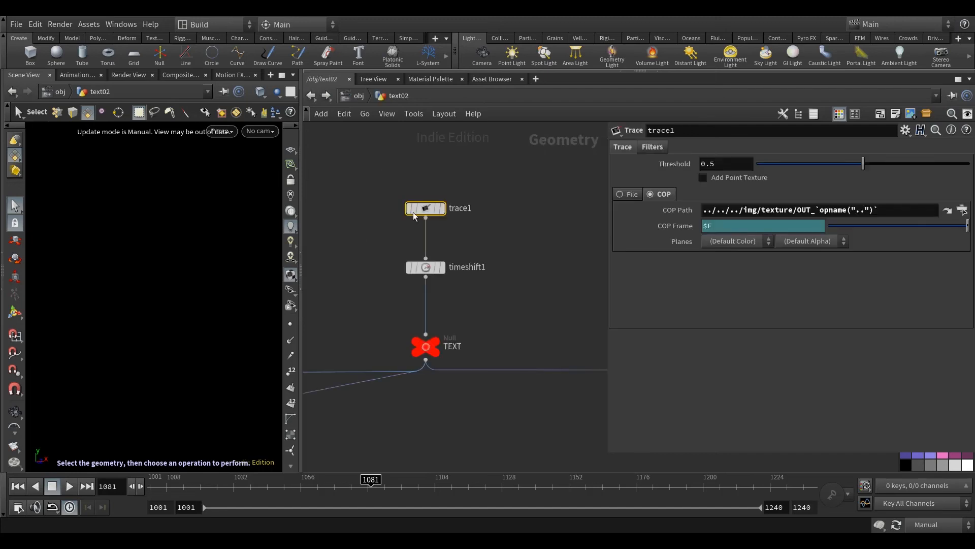
Switch the scene to Auto Update and display the traced text from trace1 through timeshift1 to the TEXT null
left_click(470, 206)
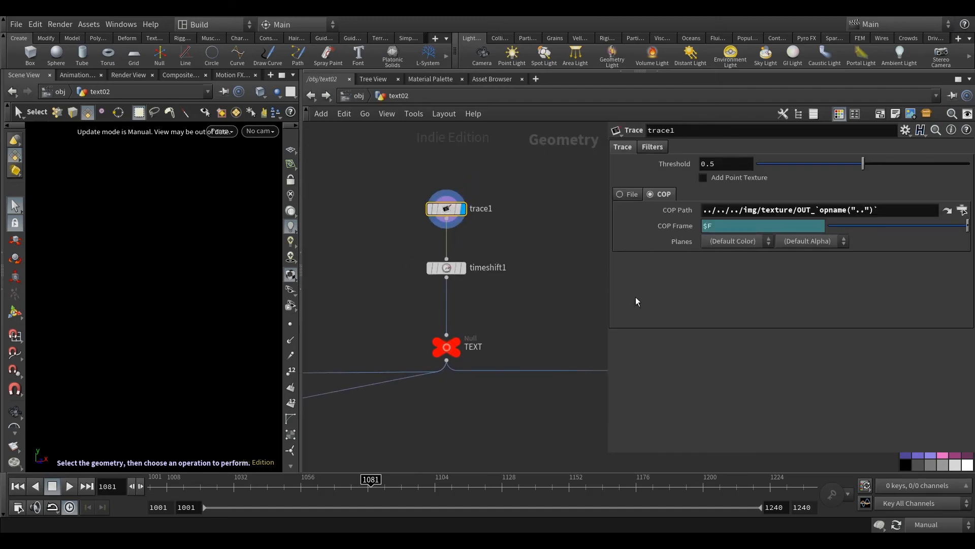
left_click(932, 485)
key("Escape")
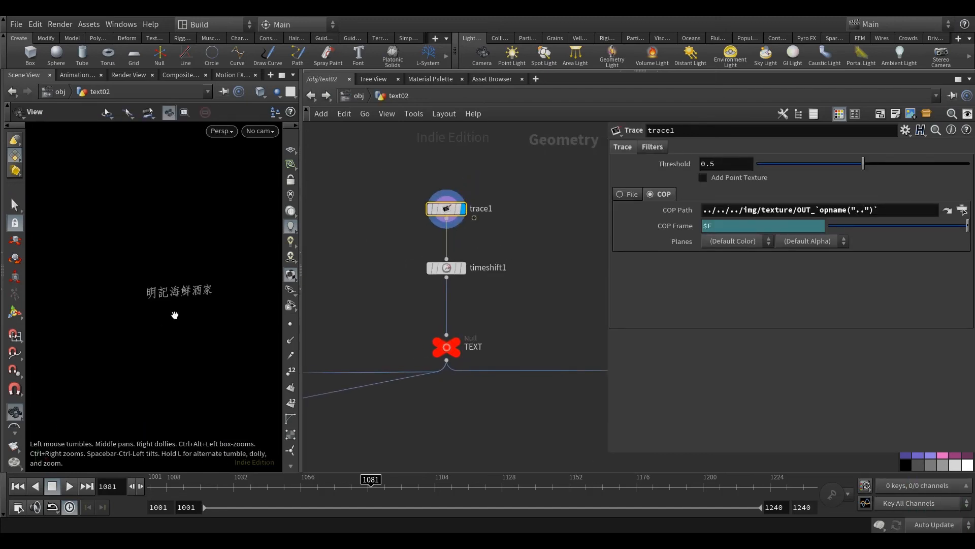
left_click_drag(190, 298, 170, 305)
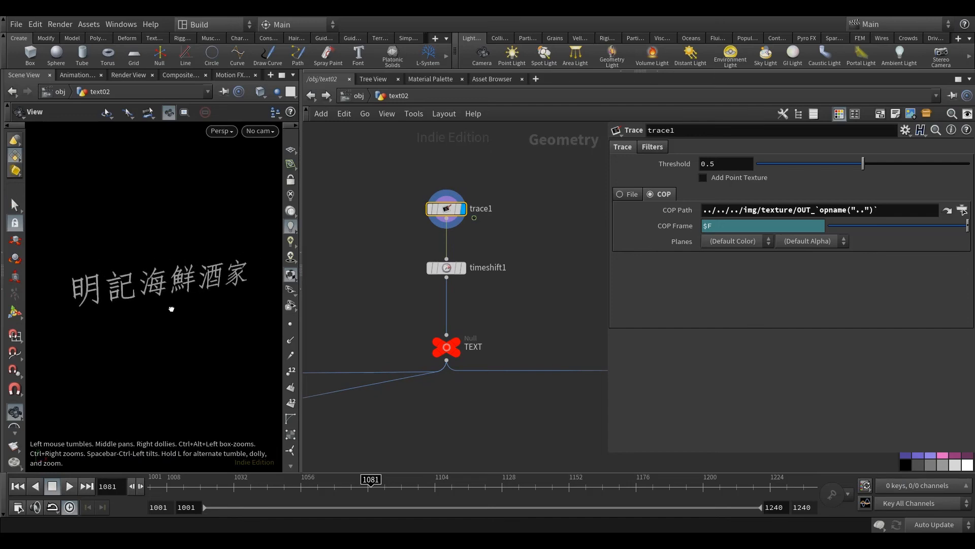
left_click(446, 267)
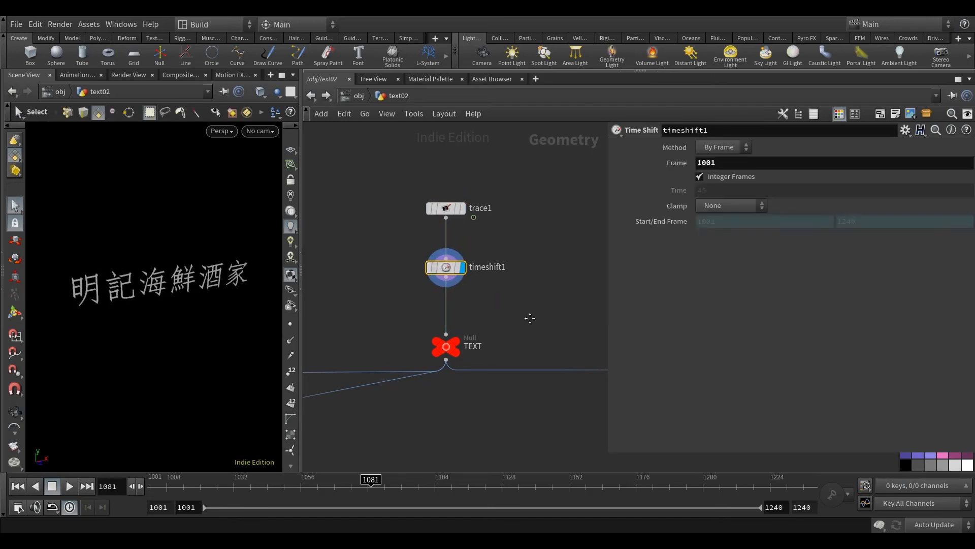
scroll(447, 295, "down", 2)
left_click(447, 321)
scroll(513, 299, "down", 3)
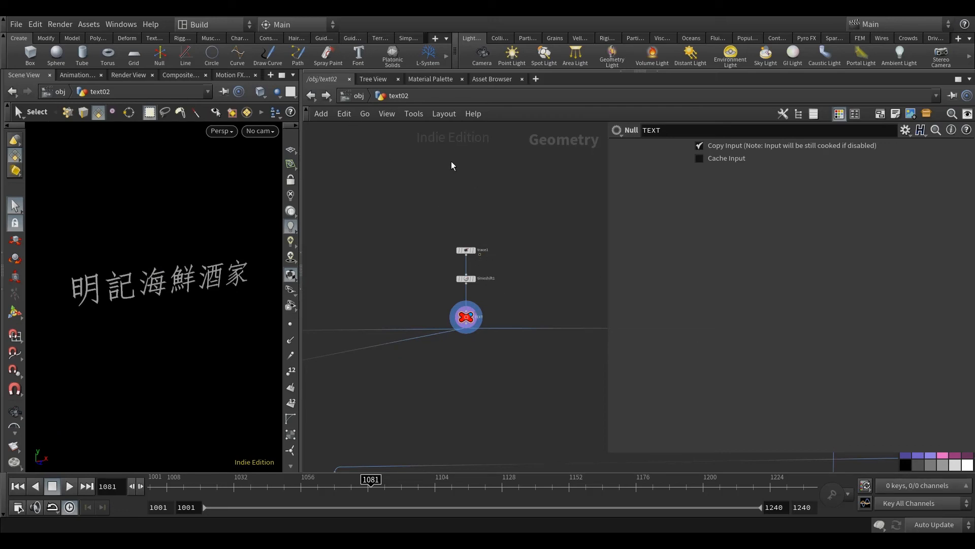
Return to the object level and display text02 together with the original text01 hologram
left_click(359, 96)
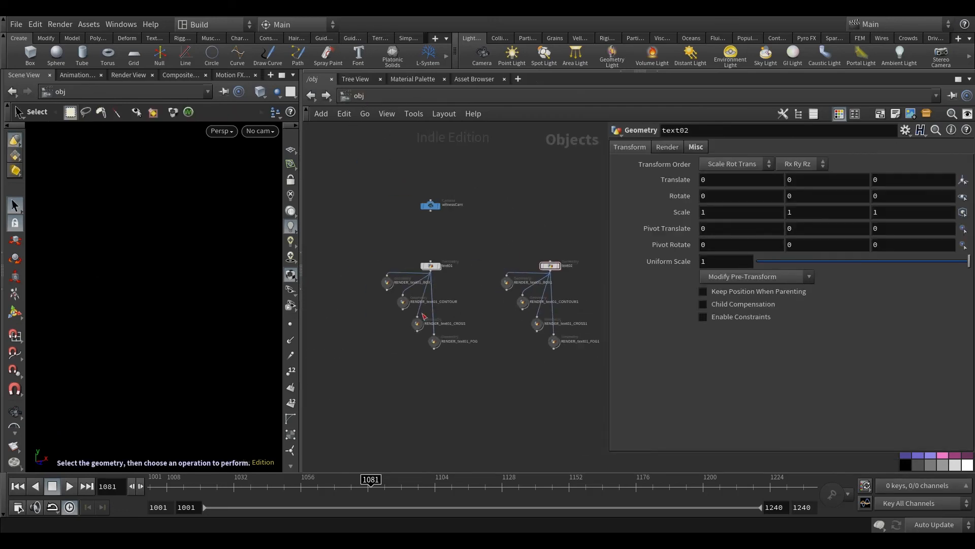
left_click(414, 252)
mouse_move(435, 347)
right_click_drag(224, 305, 188, 310, "alt")
mouse_move(188, 310)
left_mouse_down("alt")
mouse_move(168, 325)
mouse_move(204, 313)
mouse_move(188, 319)
mouse_move(175, 310)
left_mouse_up("alt")
right_click_drag(175, 310, 224, 305, "alt")
scroll(360, 279, "down", 3)
middle_click_drag(593, 358, 440, 365)
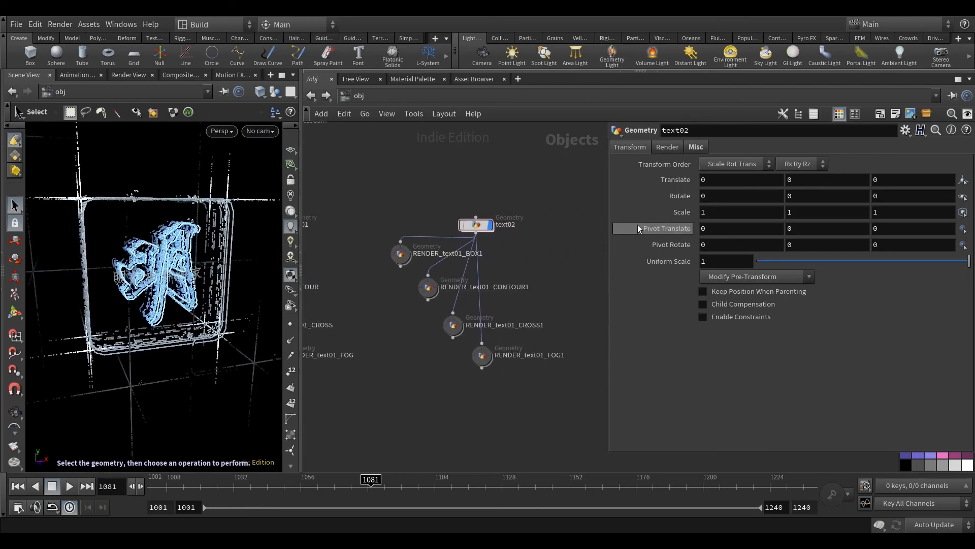
Go inside text02 and set the viewport to show all objects
double_click(476, 225)
left_click(274, 96)
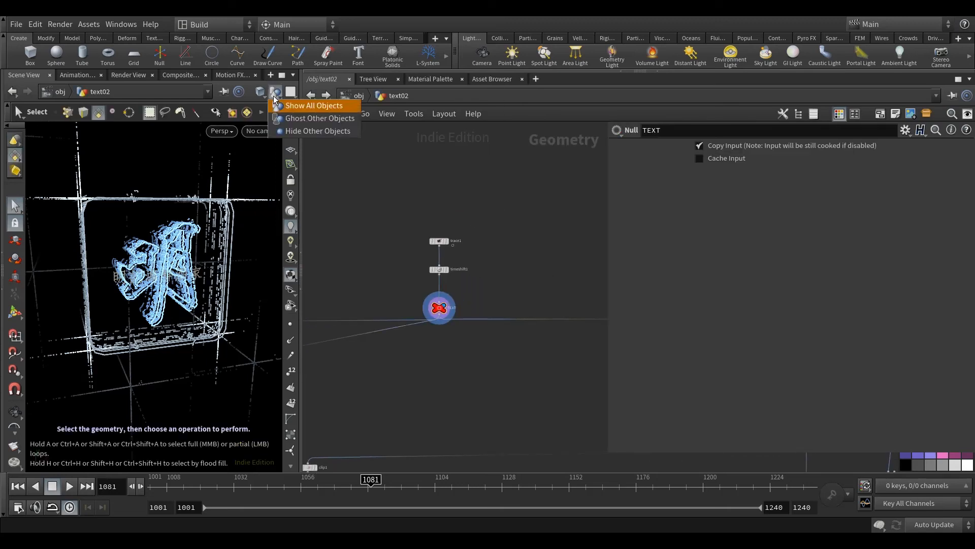
left_click(290, 106)
middle_click_drag(463, 269, 489, 266)
left_click_drag(179, 311, 183, 284, "alt")
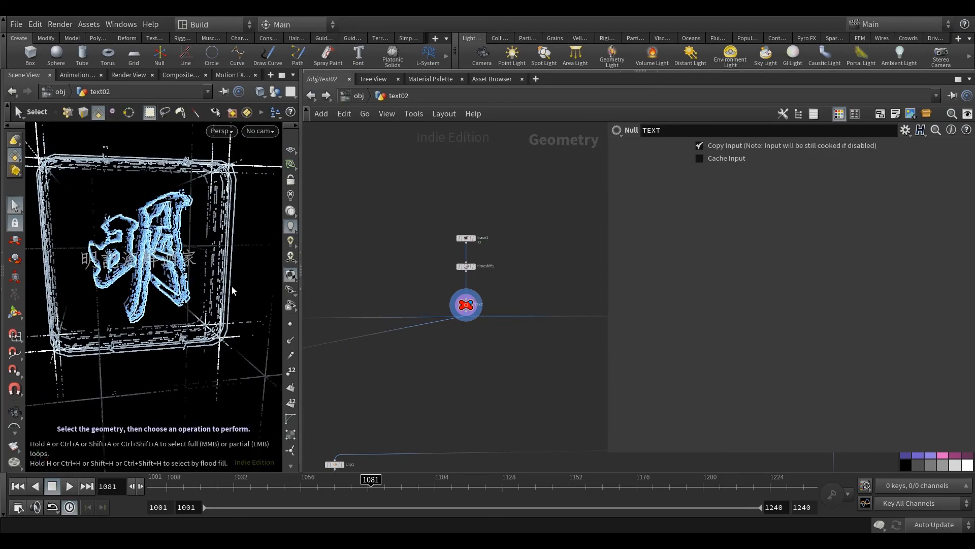
Move trace1 and timeshift1 up to make room, and insert a Transform node between timeshift1 and the TEXT null
scroll(493, 269, "up", 2)
left_click_drag(501, 279, 461, 204)
left_click(508, 275)
key("Tab")
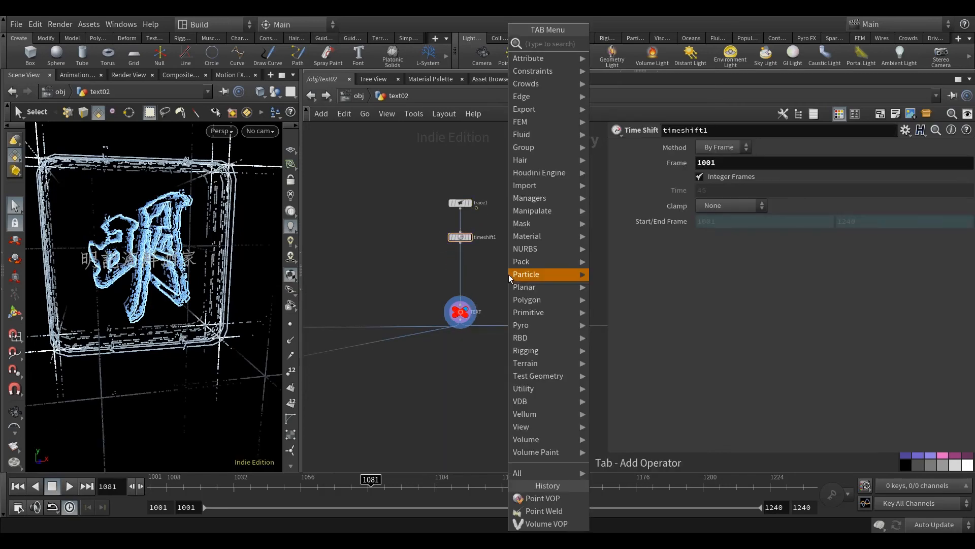
mouse_move(532, 246)
left_click(624, 68)
left_click(504, 262)
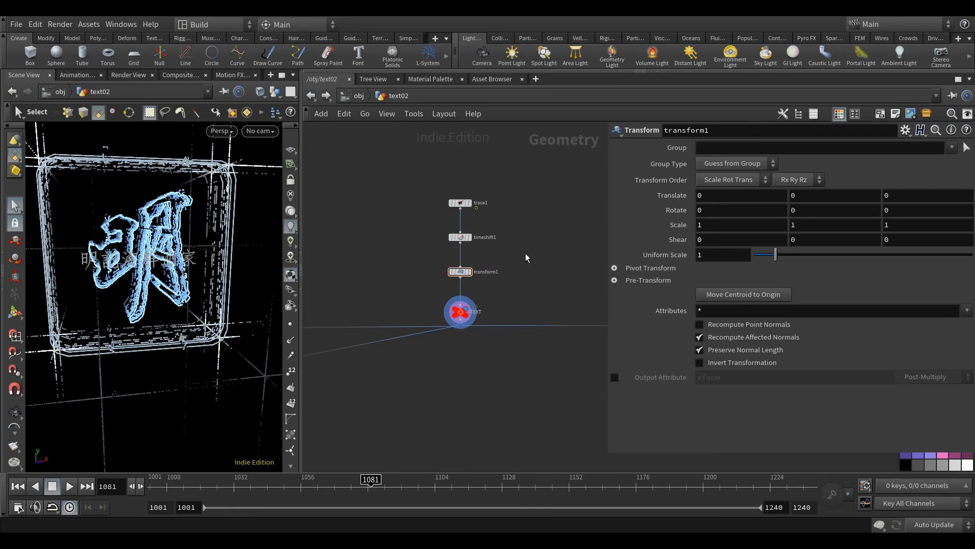
Move the text02 characters down about 0.9 units in Y with the transform1 handle
middle_click_drag(525, 253, 517, 257)
left_click(452, 275)
key("super")
key("super")
left_click(16, 313)
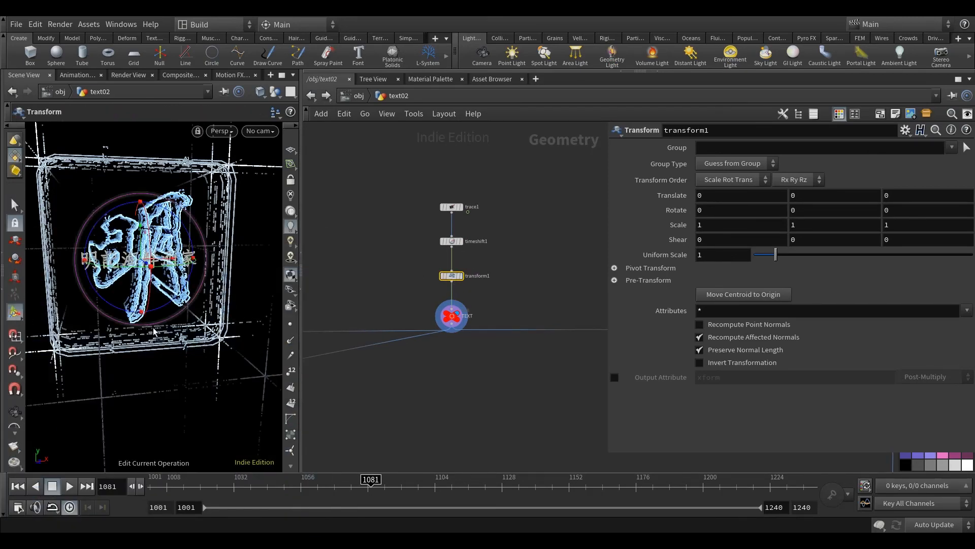
left_click_drag(141, 223, 144, 335)
right_click_drag(144, 335, 176, 359, "alt")
left_click_drag(176, 359, 182, 363, "alt")
key("Return")
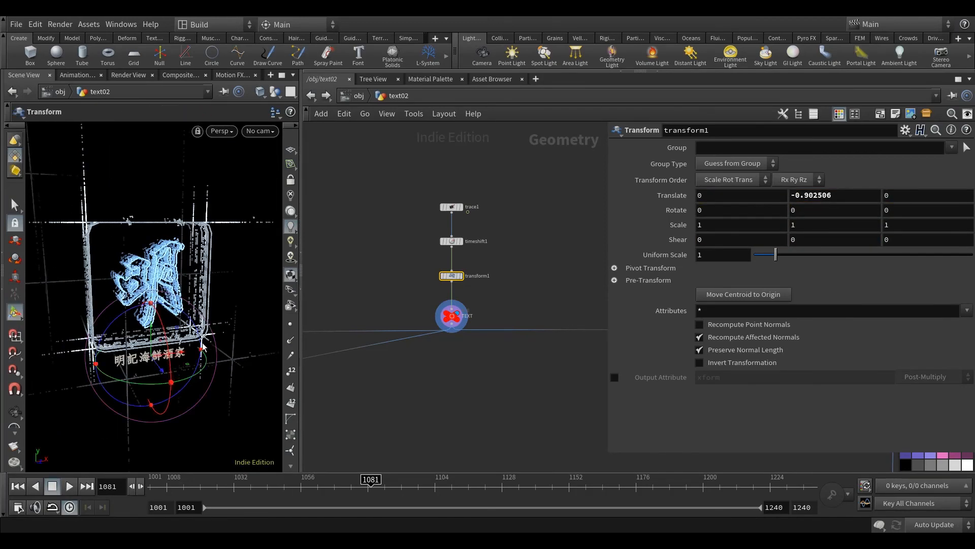
Set transform1's Uniform Scale to 1.31 and its Translate Y to -1
left_click(710, 256)
key("Return")
mouse_move(170, 358)
left_mouse_down("alt")
mouse_move(194, 364)
mouse_move(192, 372)
mouse_move(160, 349)
mouse_move(175, 356)
left_mouse_up("alt")
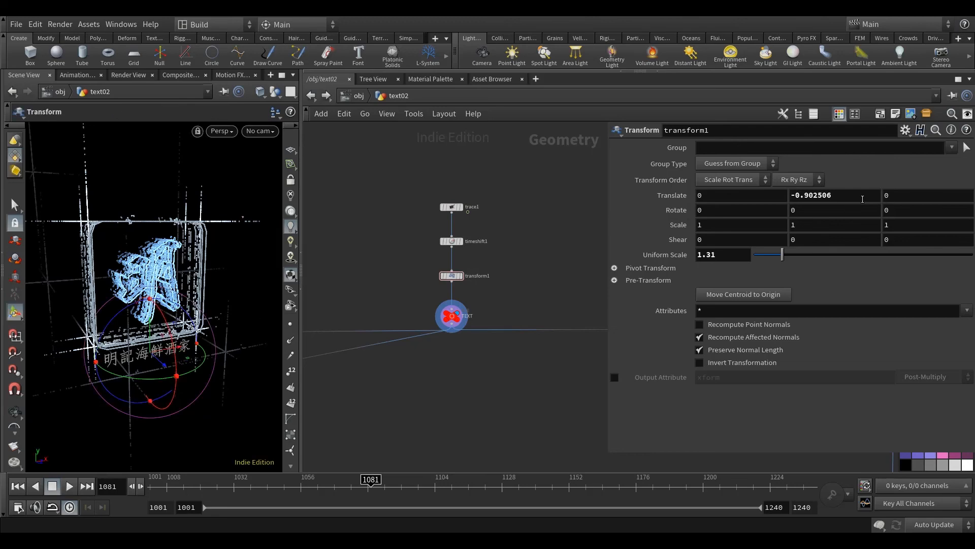
type("1")
key("Return")
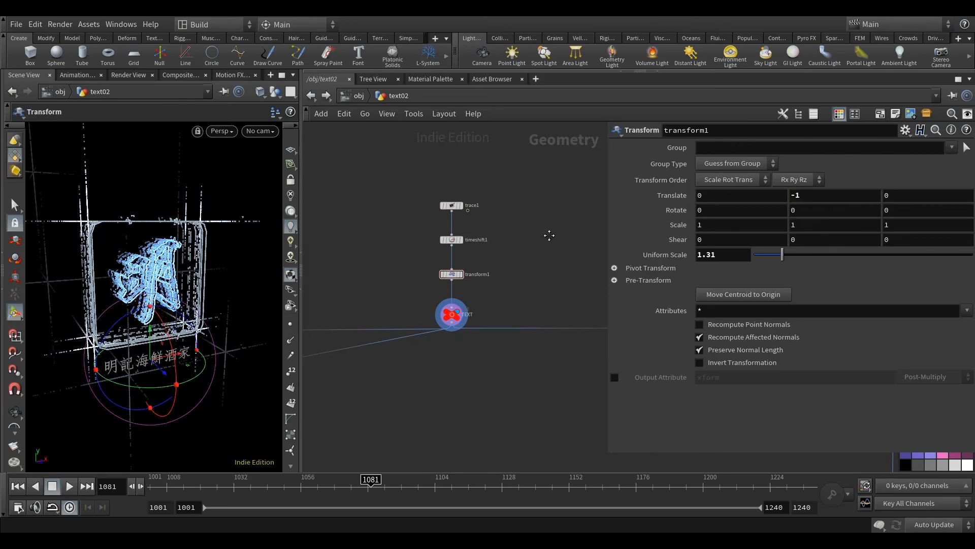
left_click(20, 208)
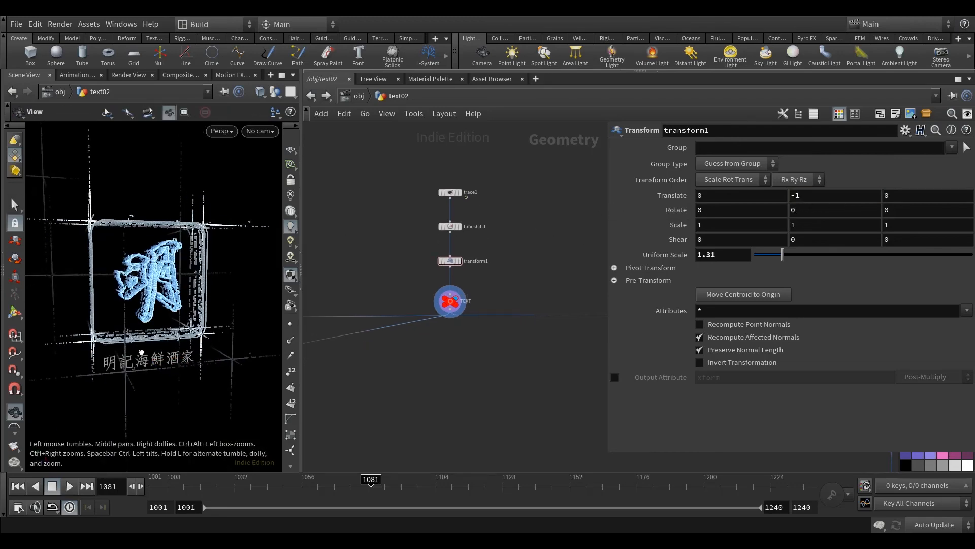
mouse_move(171, 386)
left_mouse_down("alt")
mouse_move(205, 376)
mouse_move(158, 382)
left_mouse_up("alt")
Examine the branches of the text02 network, including the GEO_text01_CONTOUR output and its file reader
scroll(529, 290, "down", 8)
middle_click_drag(557, 293, 416, 248)
scroll(416, 249, "down", 4)
scroll(392, 295, "up", 2)
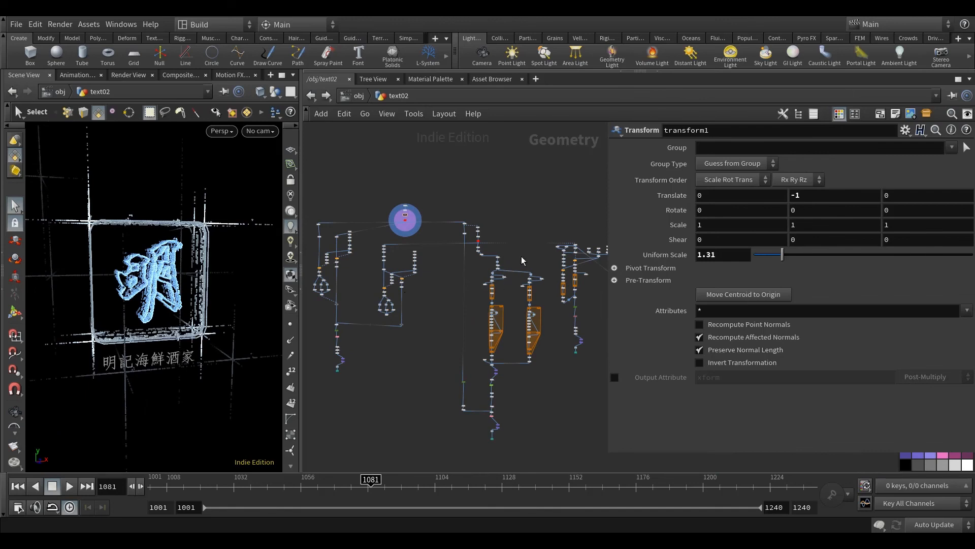
scroll(362, 363, "up", 6)
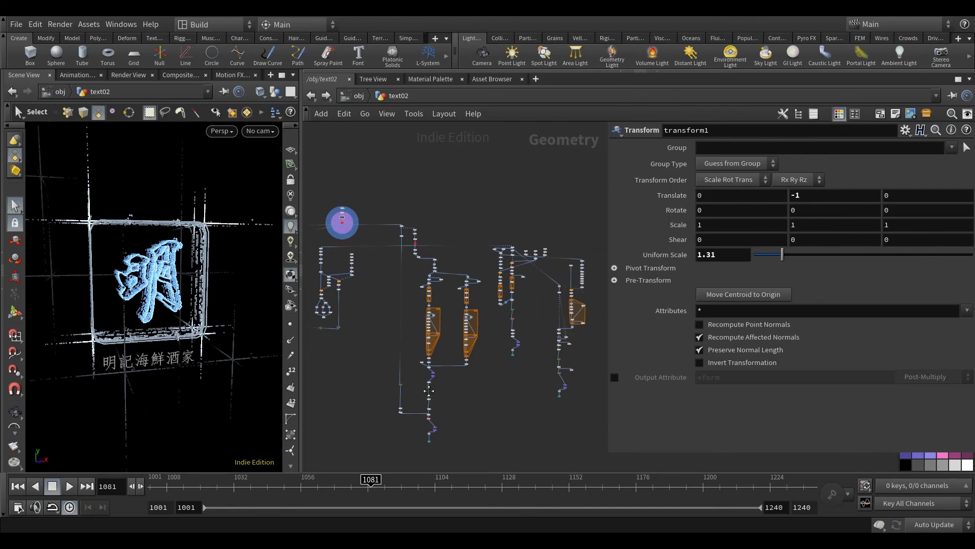
scroll(361, 362, "up", 5)
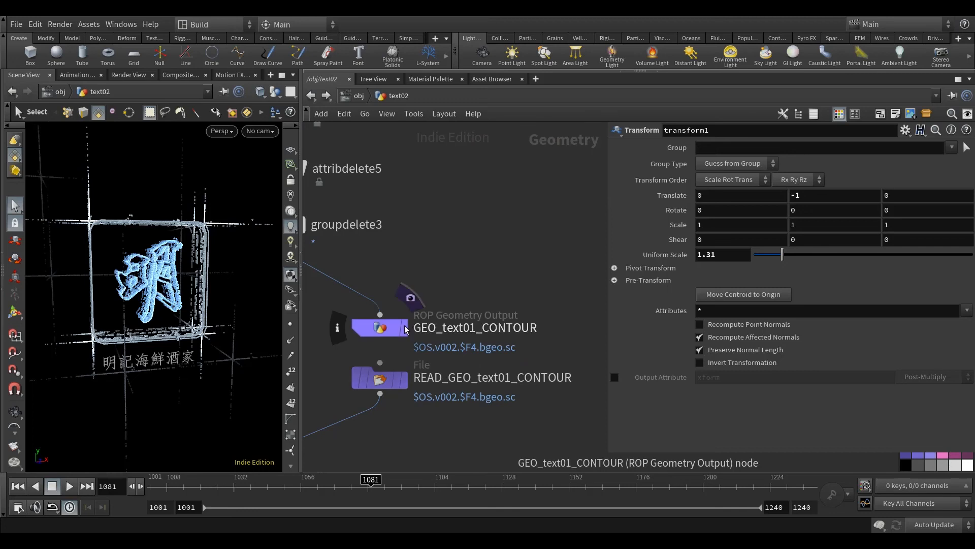
key("h")
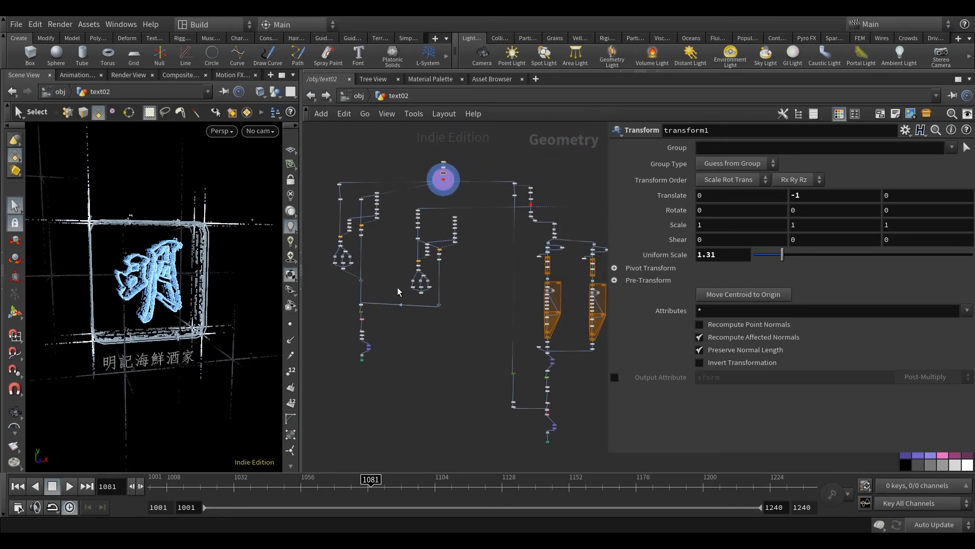
middle_click_drag(460, 360, 346, 336)
middle_click_drag(532, 365, 497, 368)
Examine the placement and size of the text02 characters beneath the hologram box from several angles and distances
key("Escape")
left_click_drag(253, 352, 153, 254)
key("s")
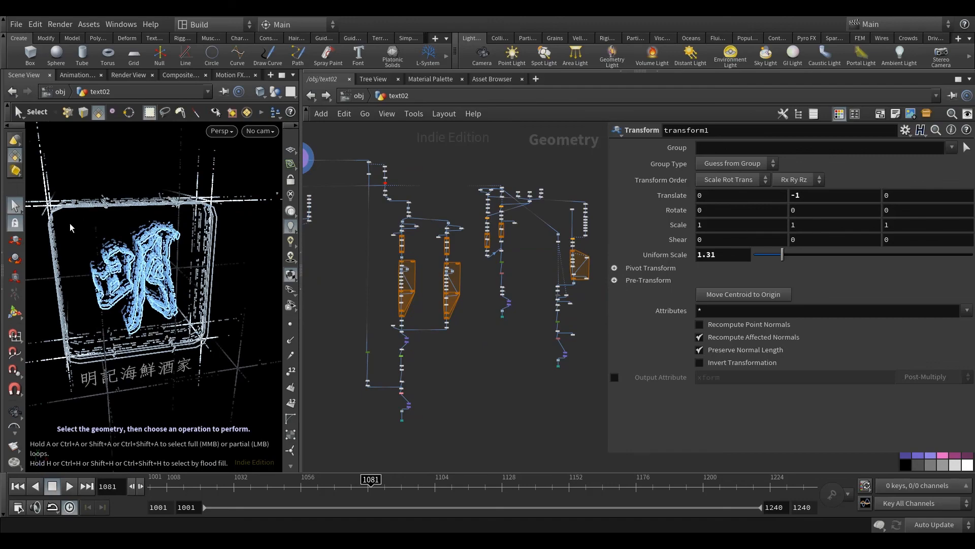
middle_click_drag(134, 352, 167, 344, "alt")
left_click_drag(167, 344, 100, 329, "alt")
scroll(147, 369, "up", 5)
middle_click_drag(104, 342, 166, 346, "alt")
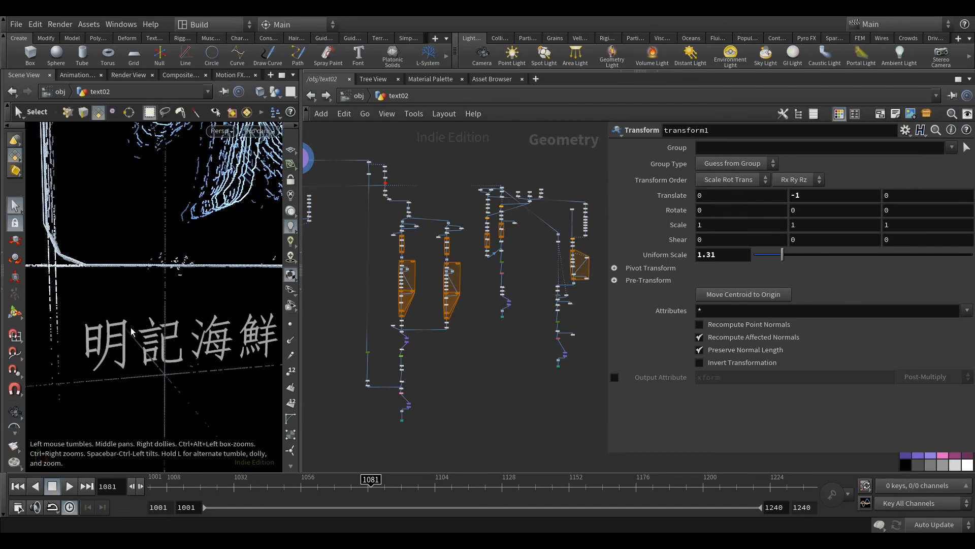
scroll(173, 367, "down", 7)
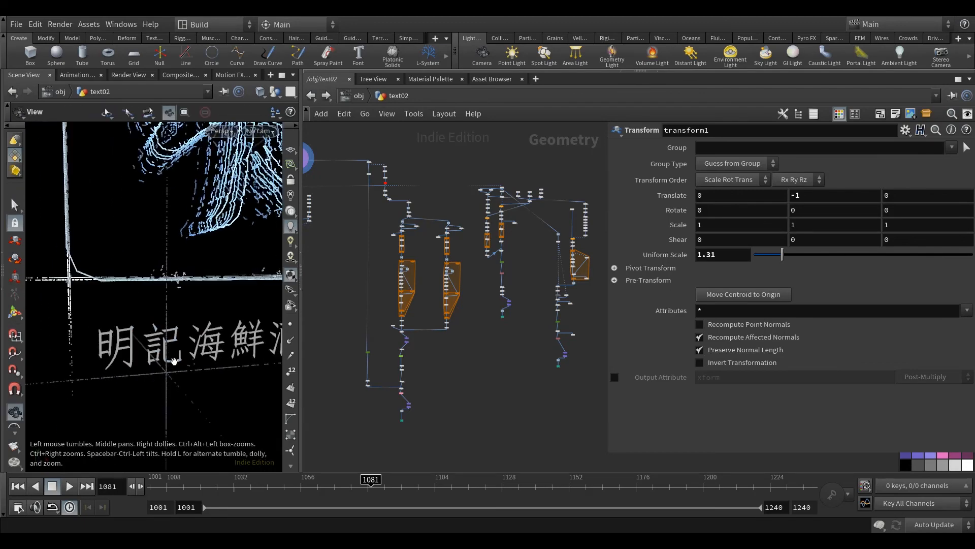
left_click_drag(174, 361, 214, 307, "alt")
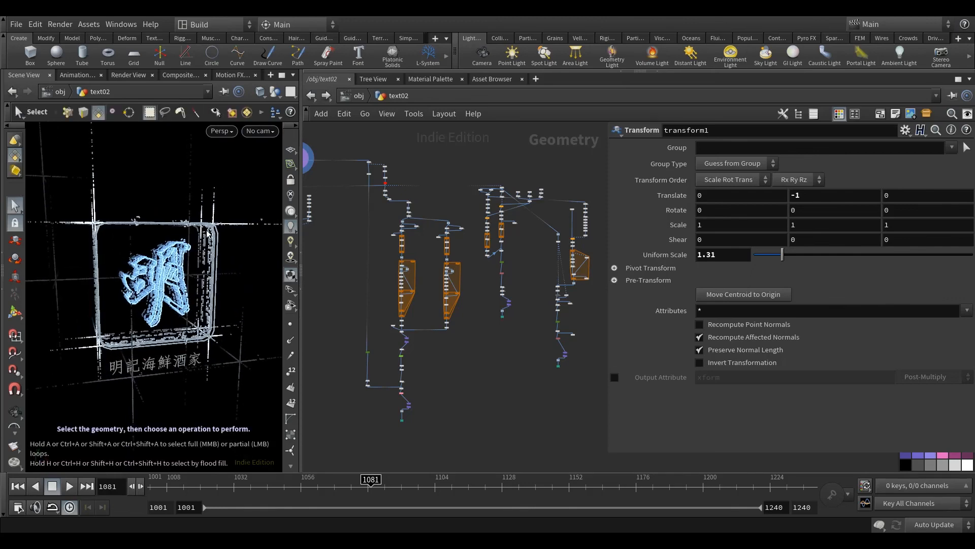
scroll(143, 335, "up", 5)
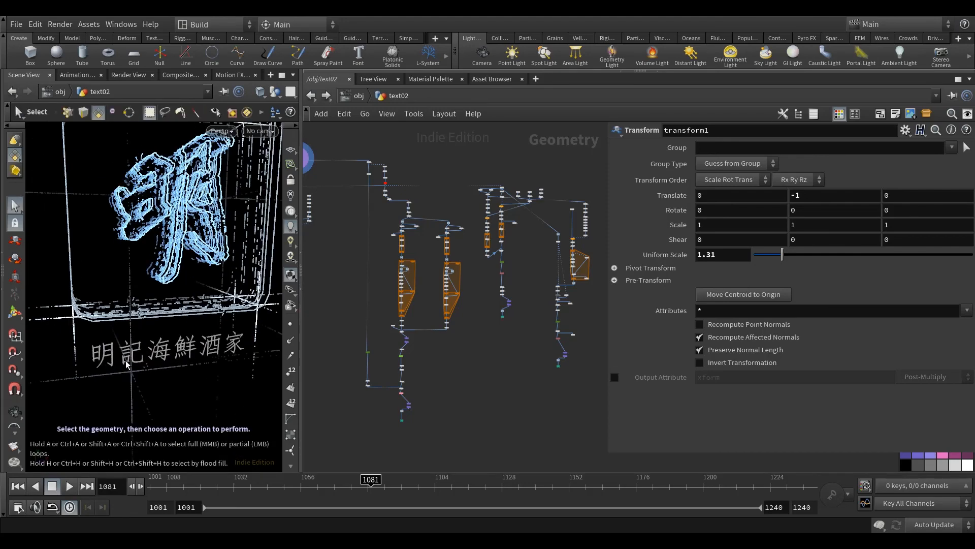
left_click_drag(170, 363, 83, 358, "alt")
left_click_drag(190, 368, 125, 349, "alt")
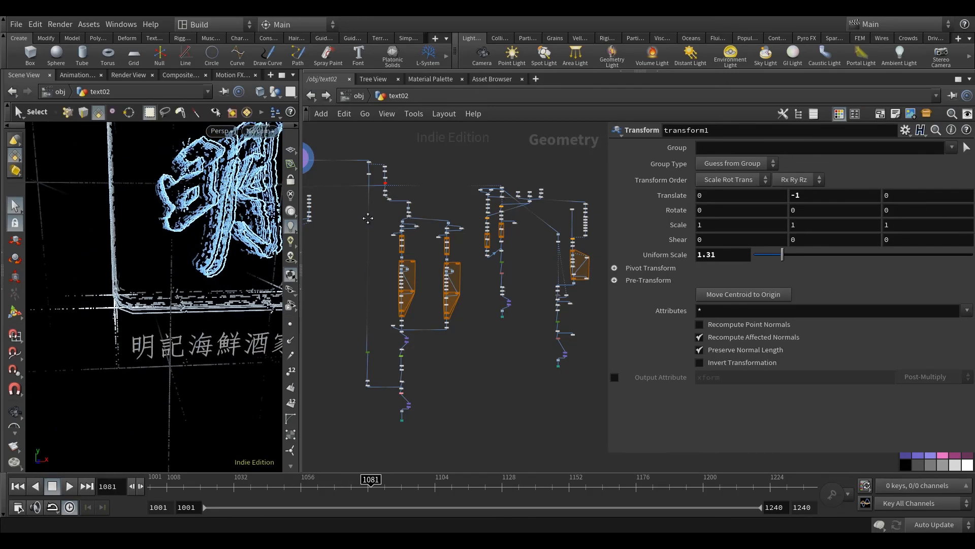
Display the add7 node's output in the text02 network
middle_click_drag(367, 219, 505, 227)
scroll(353, 180, "up", 5)
middle_click_drag(417, 211, 533, 249)
scroll(458, 259, "up", 3)
scroll(449, 263, "up", 3)
middle_click_drag(421, 248, 428, 257)
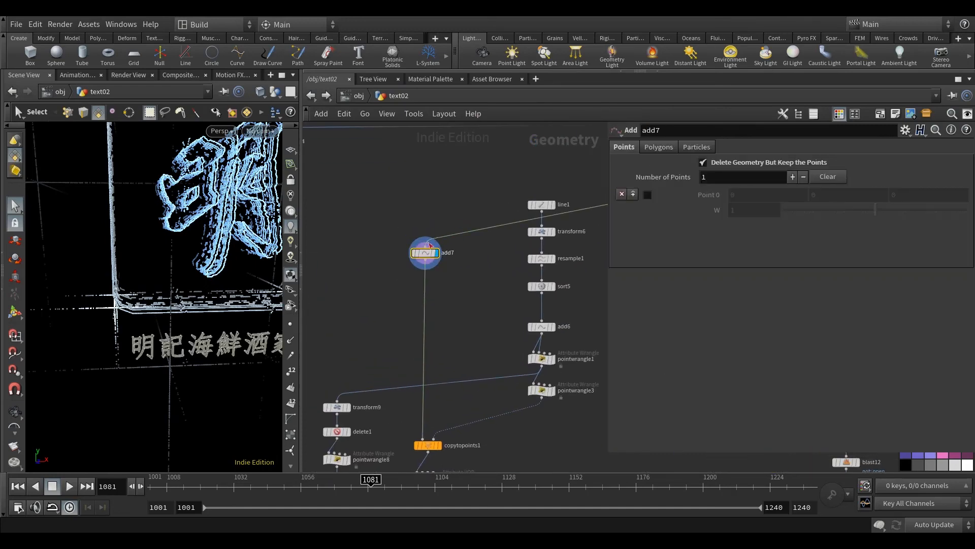
scroll(189, 336, "down", 8)
Hide all other objects in the viewport and turn on the reference grid
left_click(275, 92)
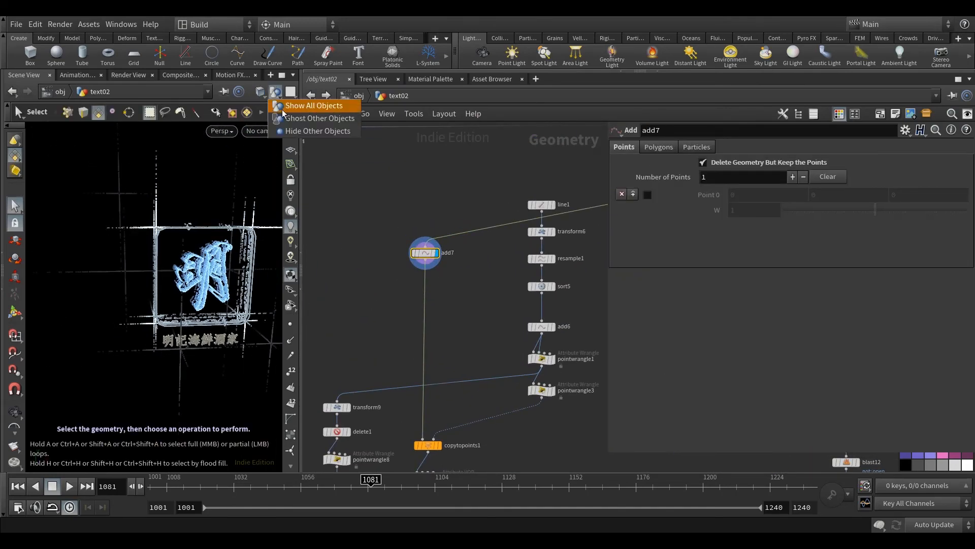
left_click(289, 131)
left_click_drag(207, 249, 282, 179, "alt")
left_click(291, 150)
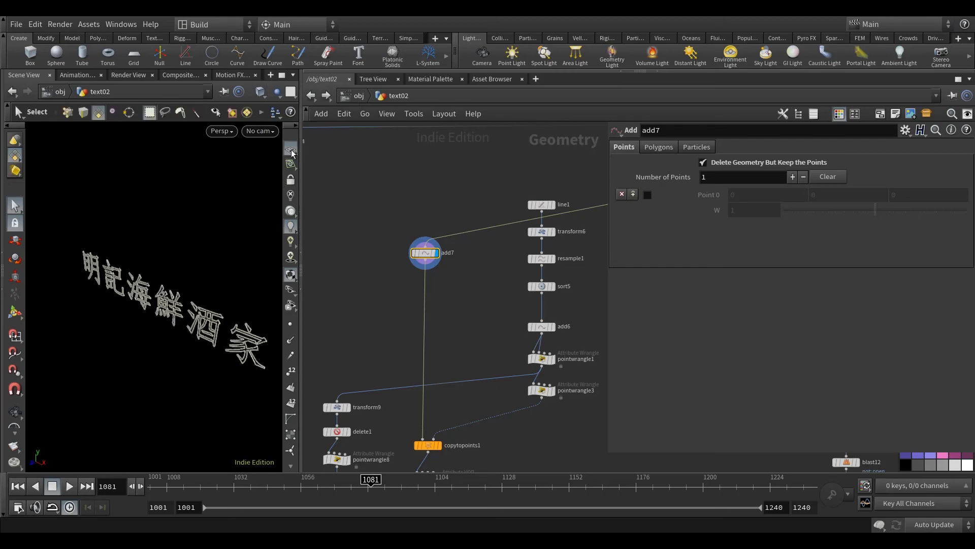
scroll(181, 344, "down", 6)
left_click_drag(170, 355, 226, 361, "alt")
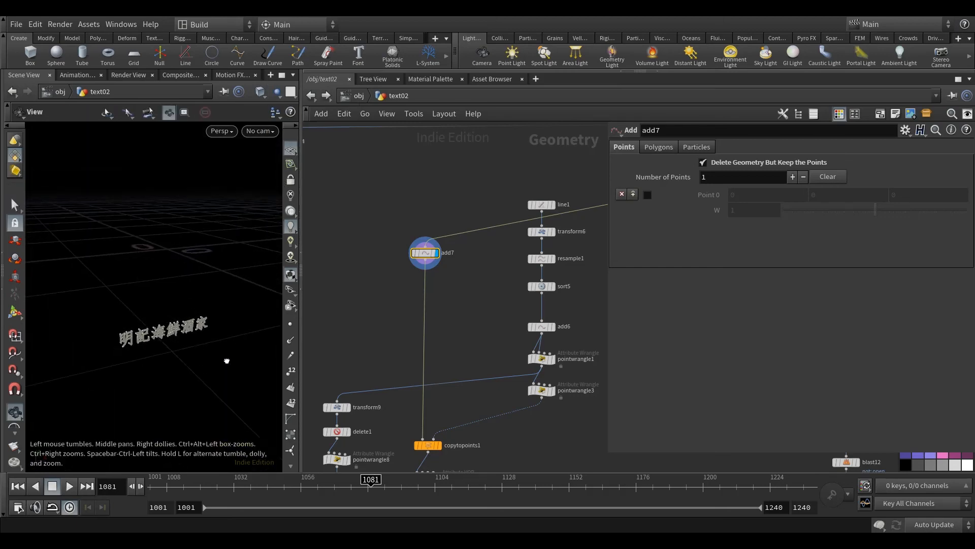
Compare the copytopoints1 output with the add7 text by displaying each in turn
scroll(505, 277, "down", 5)
middle_click_drag(485, 306, 441, 307)
scroll(468, 254, "up", 4)
scroll(460, 279, "down", 2)
scroll(437, 354, "up", 4)
scroll(444, 325, "down", 3)
scroll(429, 233, "up", 2)
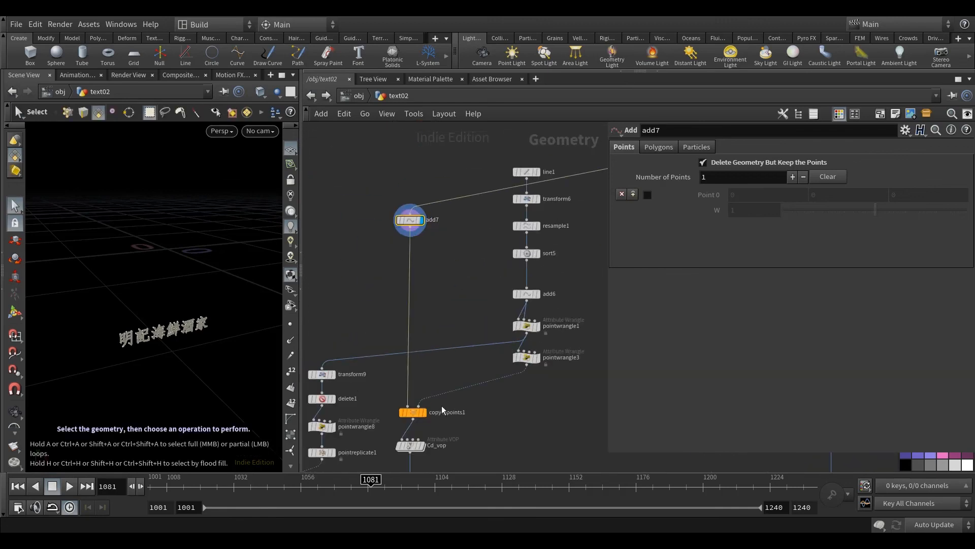
left_click(424, 412)
middle_click_drag(436, 360, 451, 326)
mouse_move(209, 407)
left_mouse_down("alt")
mouse_move(194, 383)
mouse_move(201, 399)
left_mouse_up("alt")
middle_click_drag(438, 188, 428, 190)
left_click(428, 189)
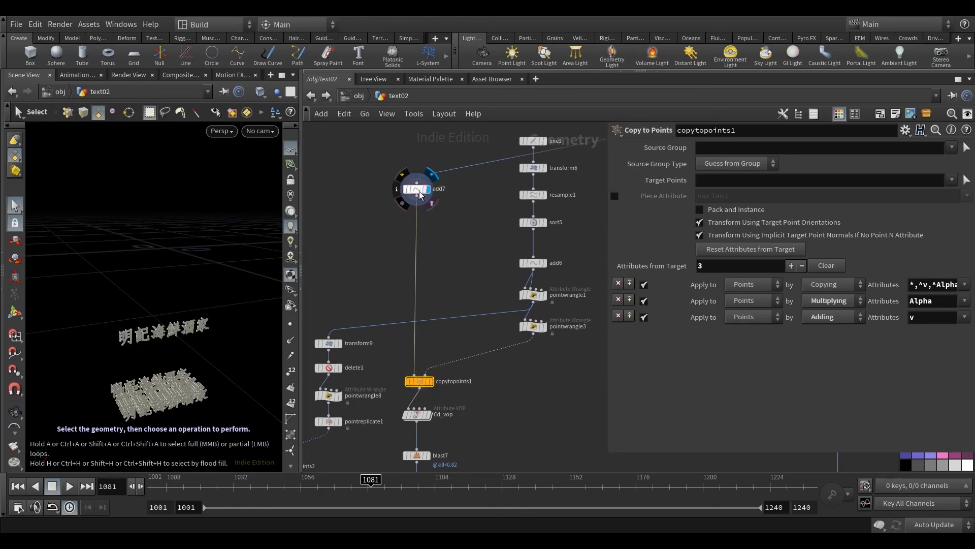
middle_click_drag(467, 257, 468, 266)
scroll(181, 325, "down", 3)
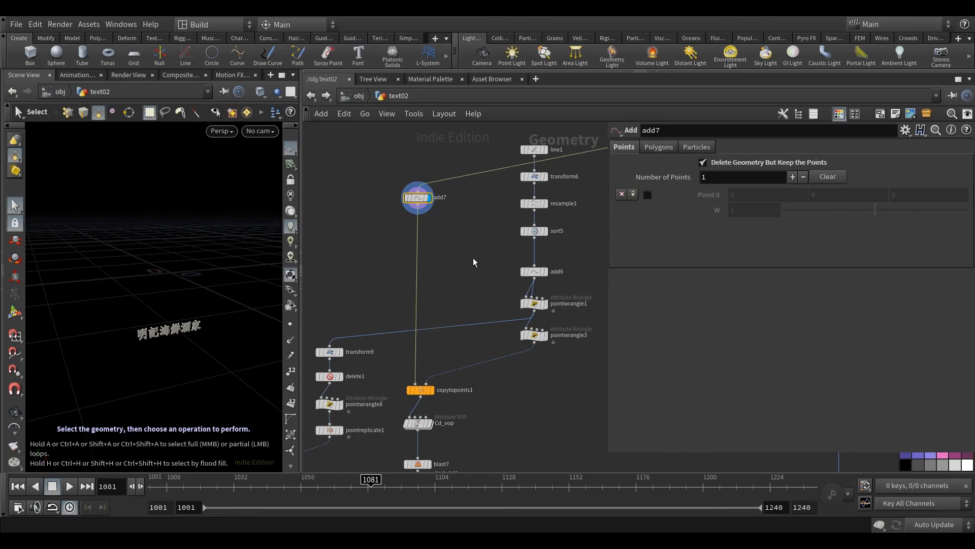
middle_click_drag(472, 262, 464, 258)
key("Tab")
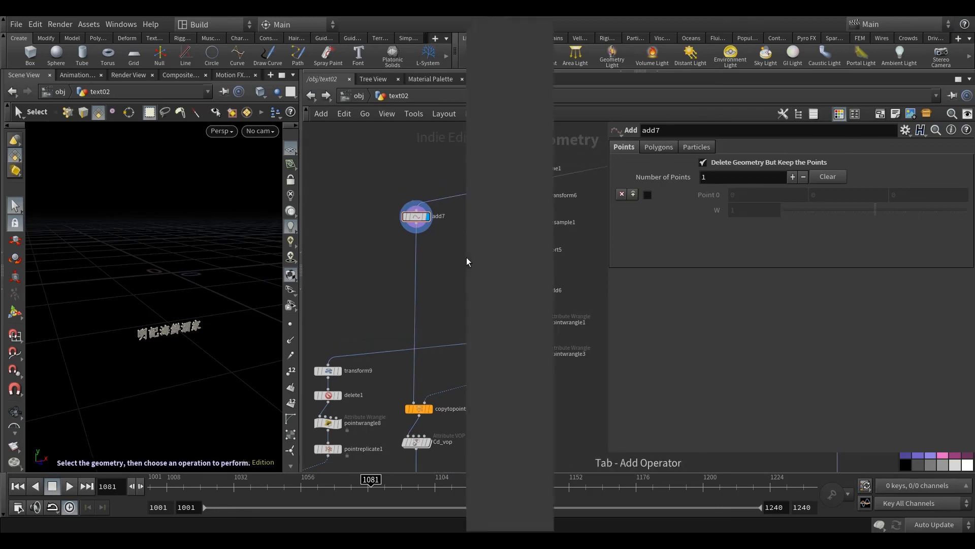
type("tr")
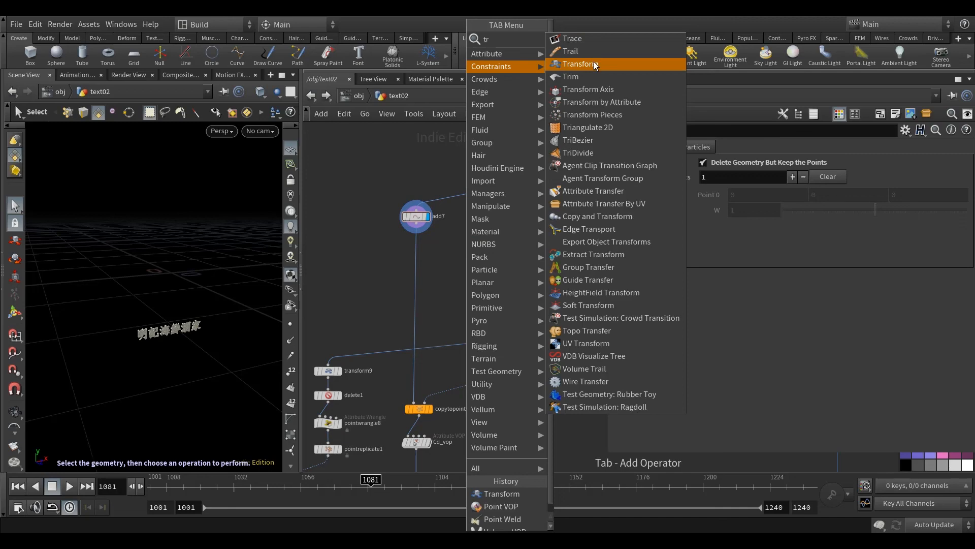
left_click(570, 76)
left_click(435, 277)
mouse_move(435, 277)
left_mouse_down()
mouse_move(417, 261)
mouse_move(442, 265)
left_mouse_up()
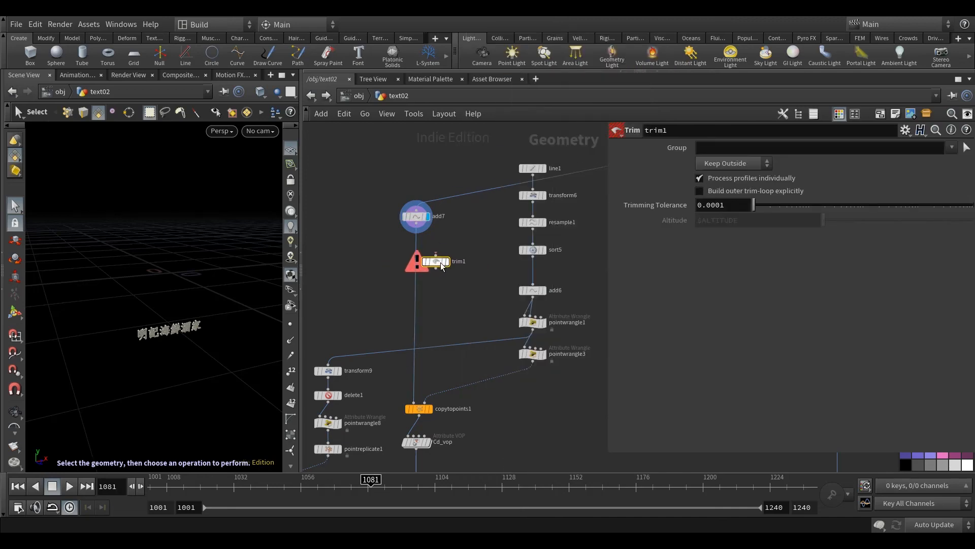
key("Delete")
Insert a Transform node between add7 and copytopoints1, display it, and align it beneath add7
scroll(459, 261, "down", 2)
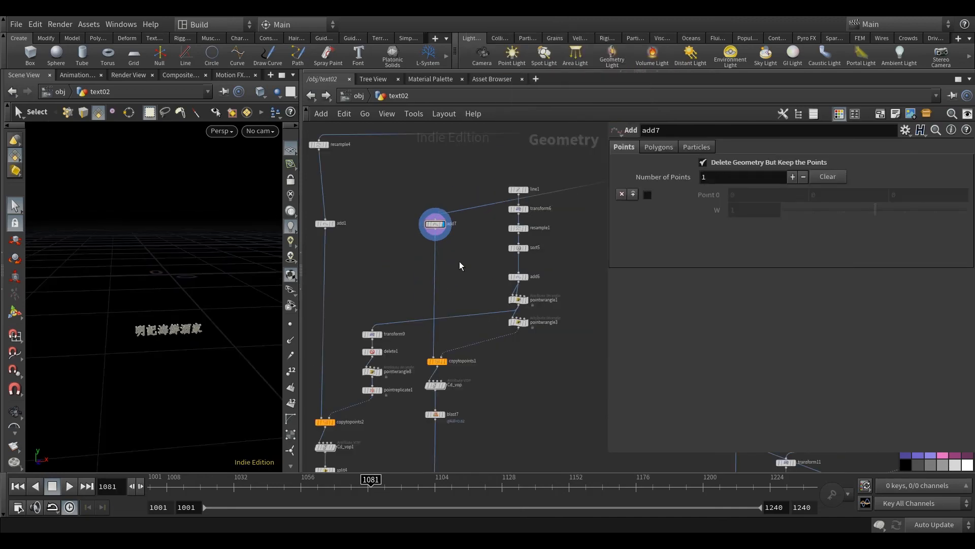
key("Tab")
type("trans")
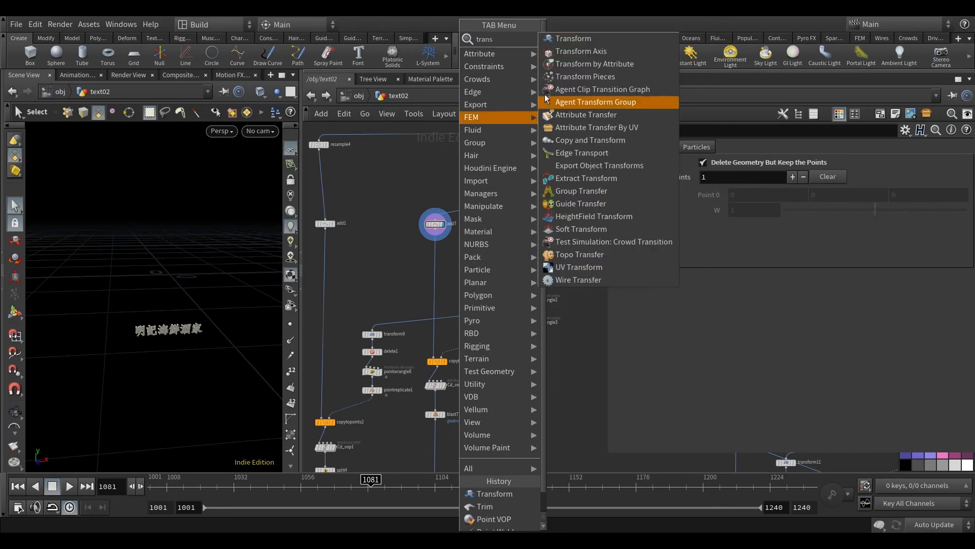
left_click(573, 38)
left_click(450, 259)
scroll(449, 259, "up", 3)
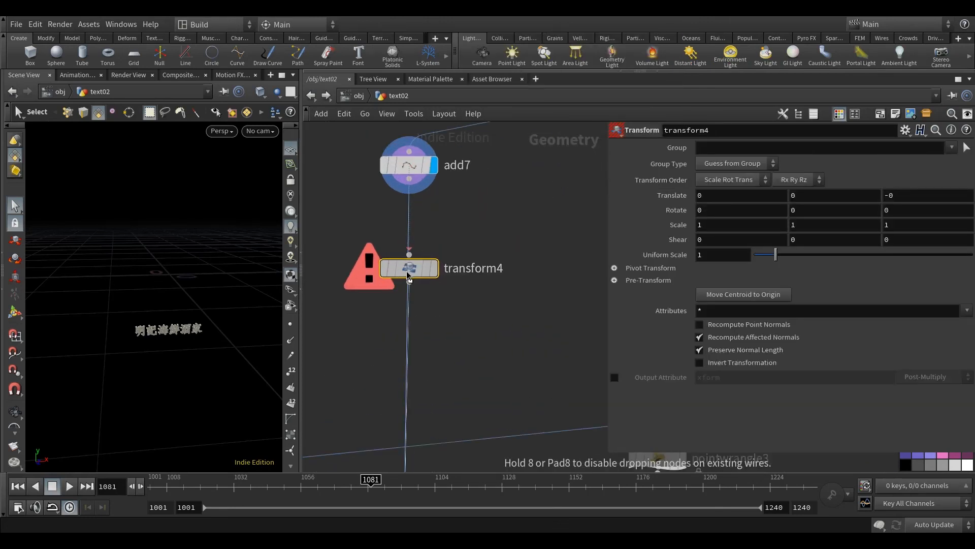
left_click(446, 236)
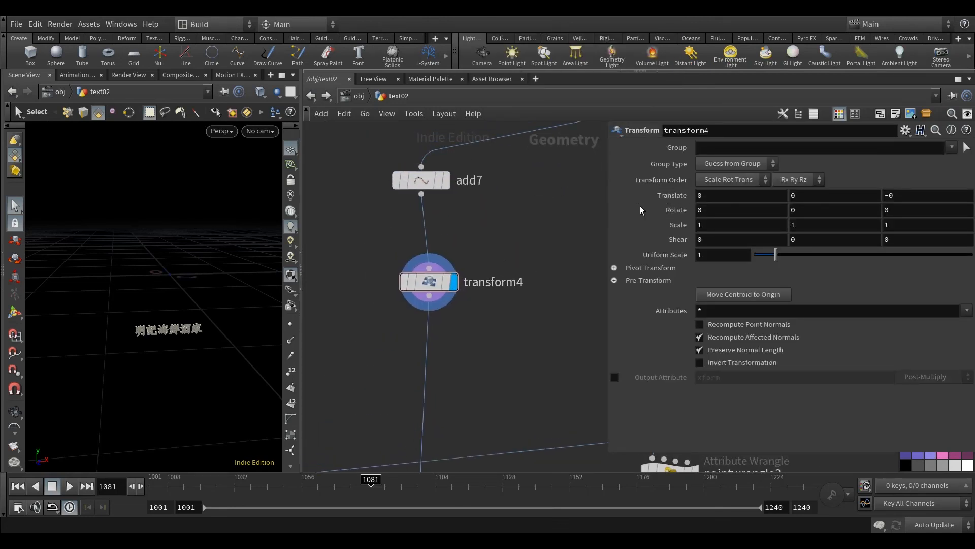
left_click_drag(425, 286, 417, 289)
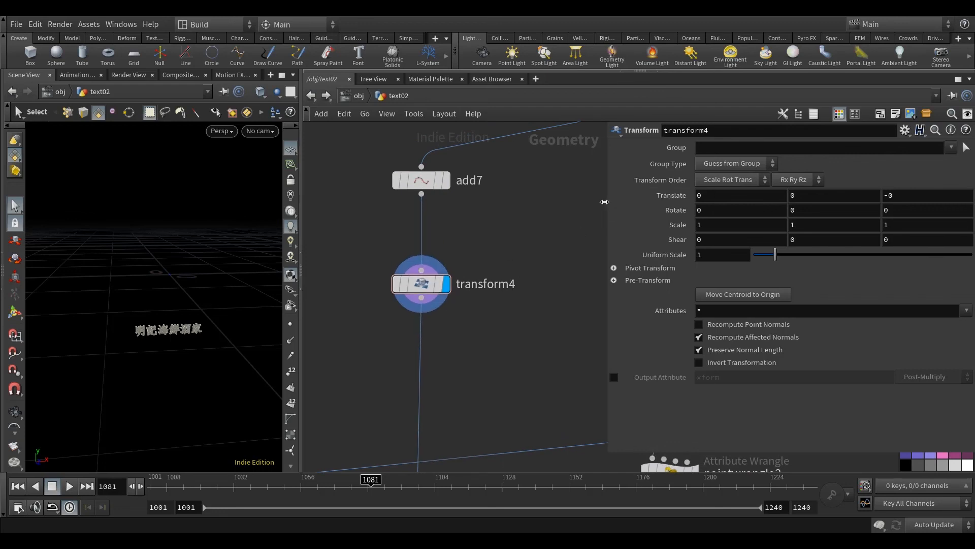
Set transform4's Translate X to the expression -centroid(opinputpath(".", 0), D_X)
left_click_drag(606, 202, 523, 201)
left_click(648, 198)
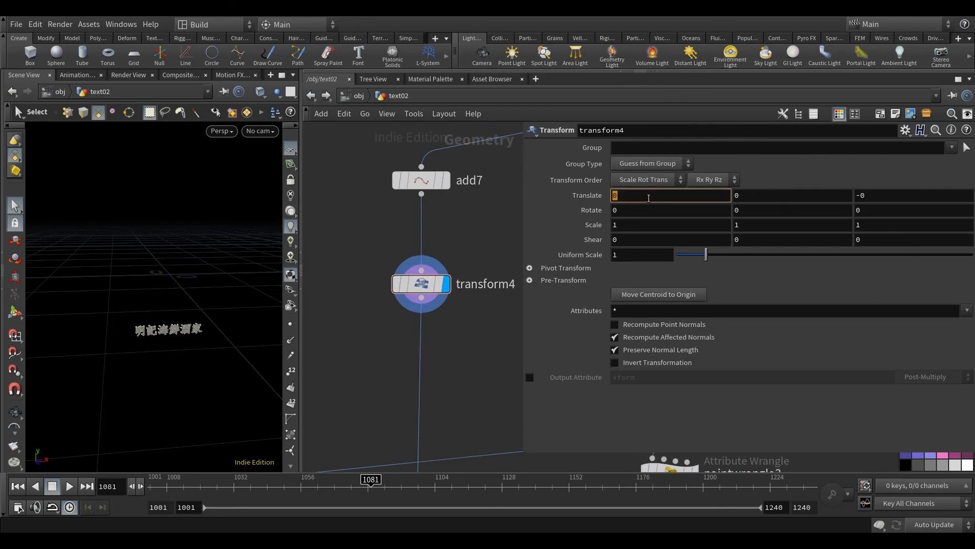
type("-c")
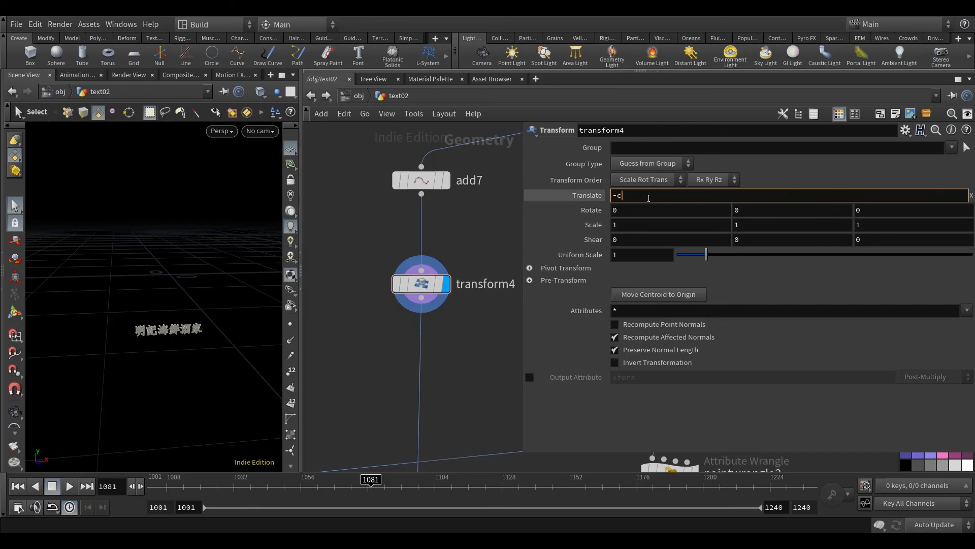
type("entro")
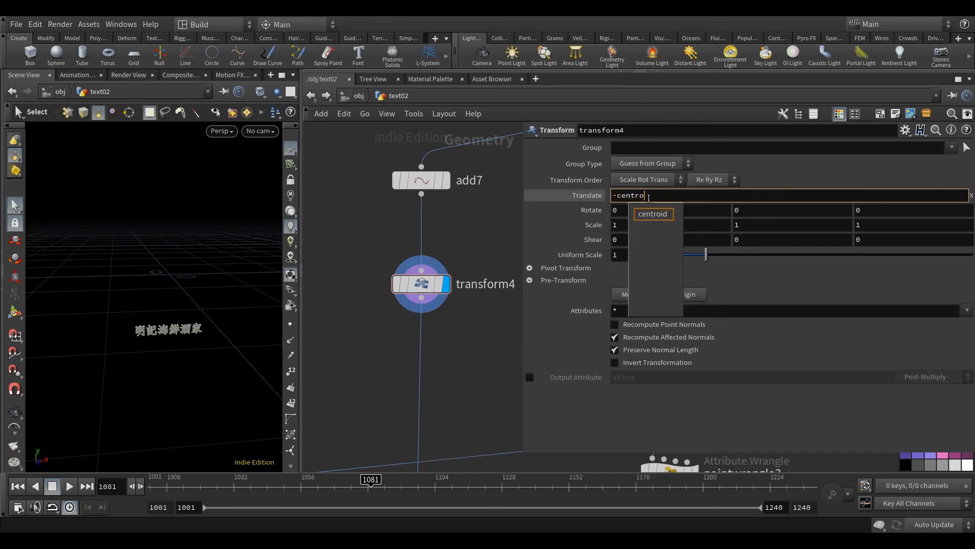
type("id(opinputpath")
key("Down")
key("Down")
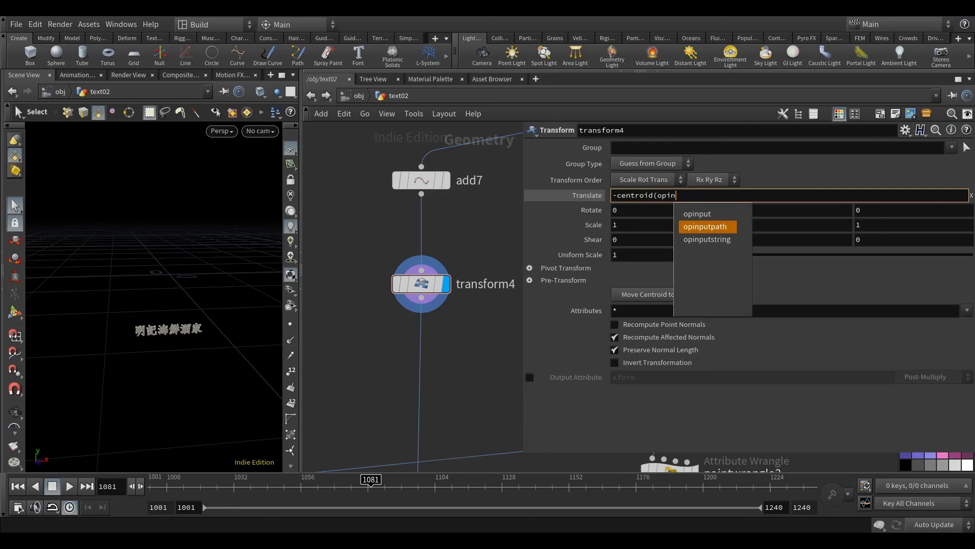
key("Return")
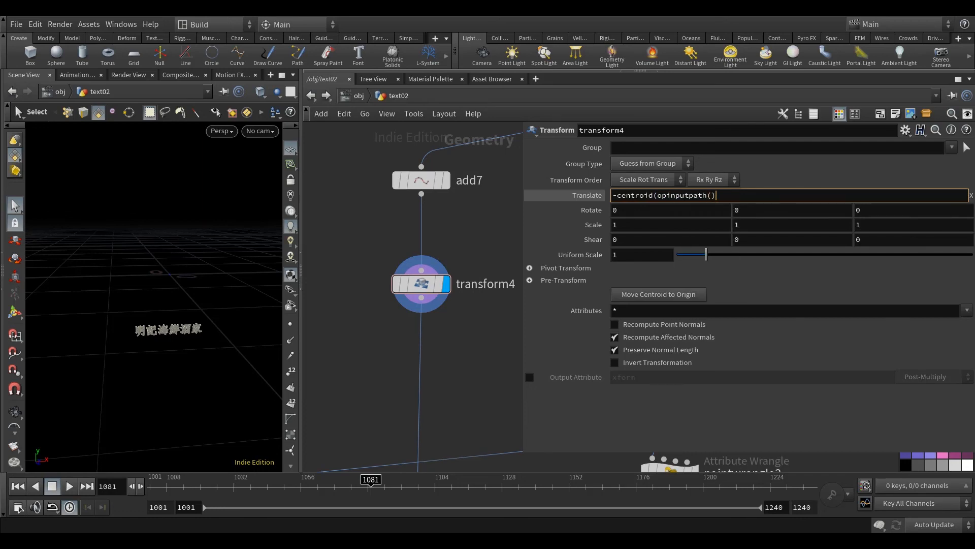
type("\".\", 0")
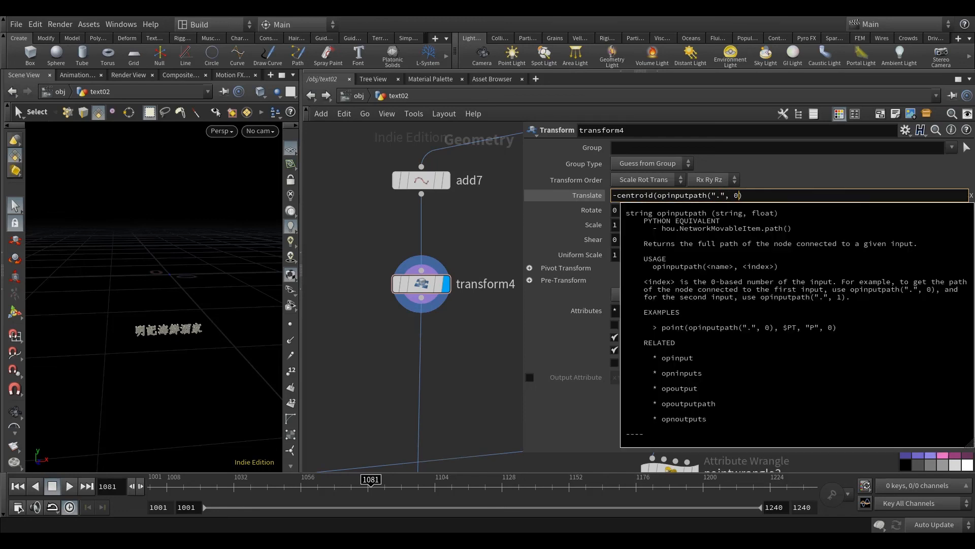
type("), D_X")
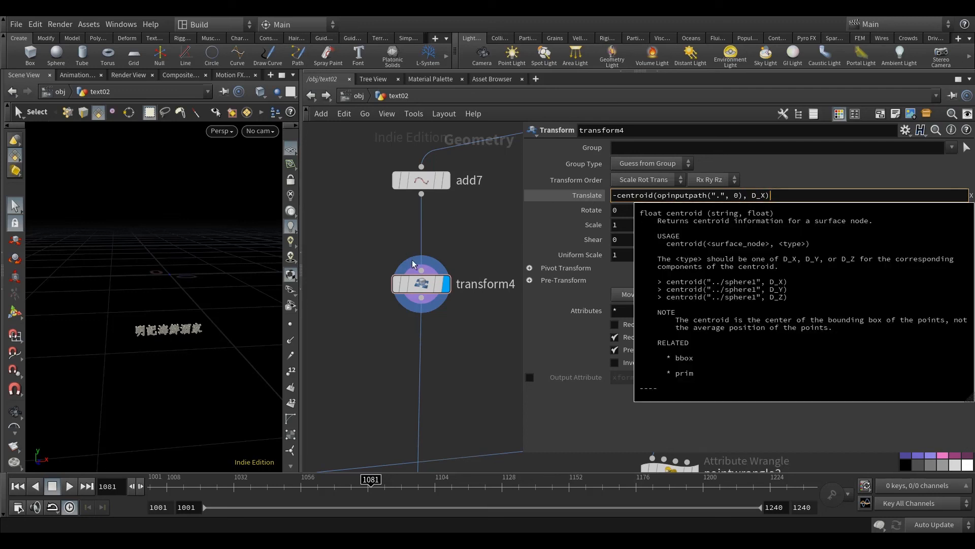
key("Return")
Copy transform4's centroid expression into Translate Y and Z, using D_Y and D_Z respectively
key("ctrl+c")
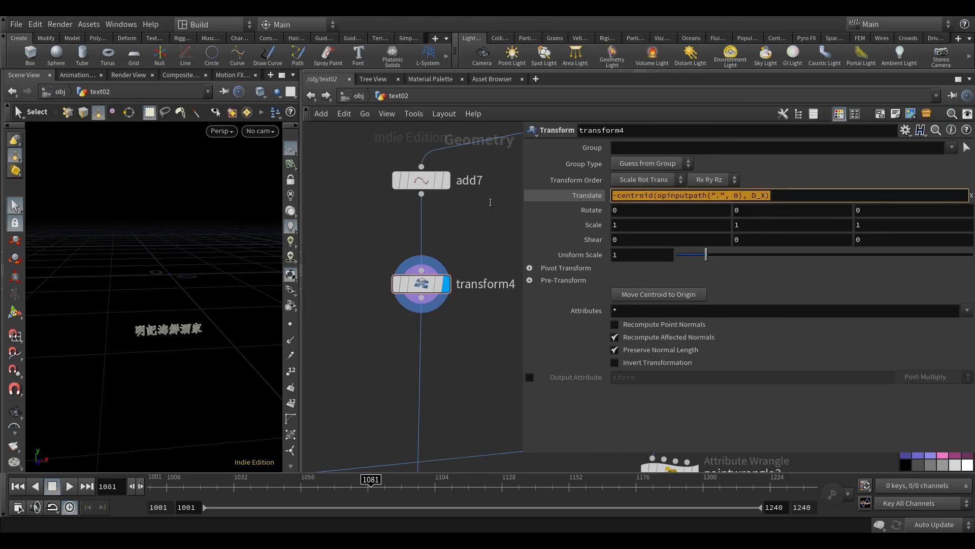
key("Tab")
key("ctrl+v")
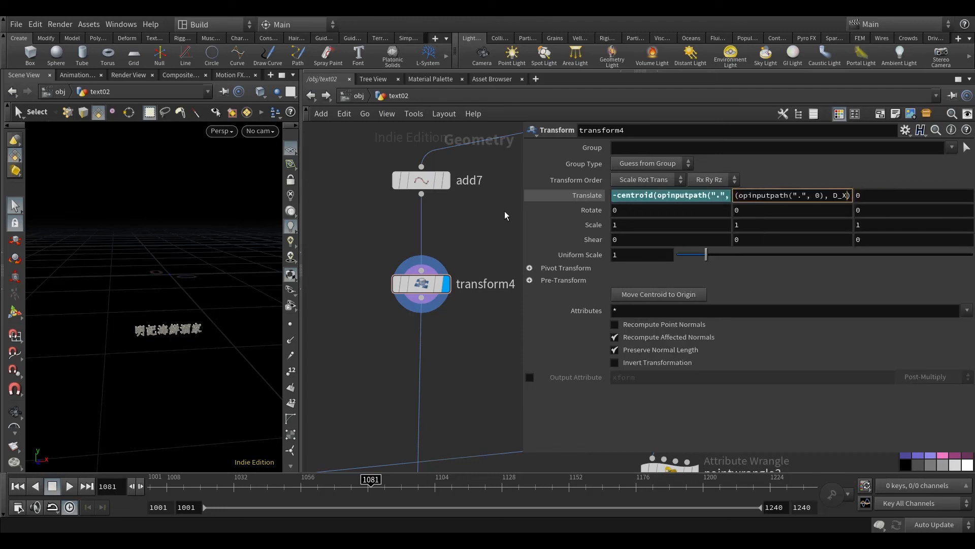
type("Y")
key("Tab")
key("ctrl+v")
key("BackSpace")
type("Z")
key("Return")
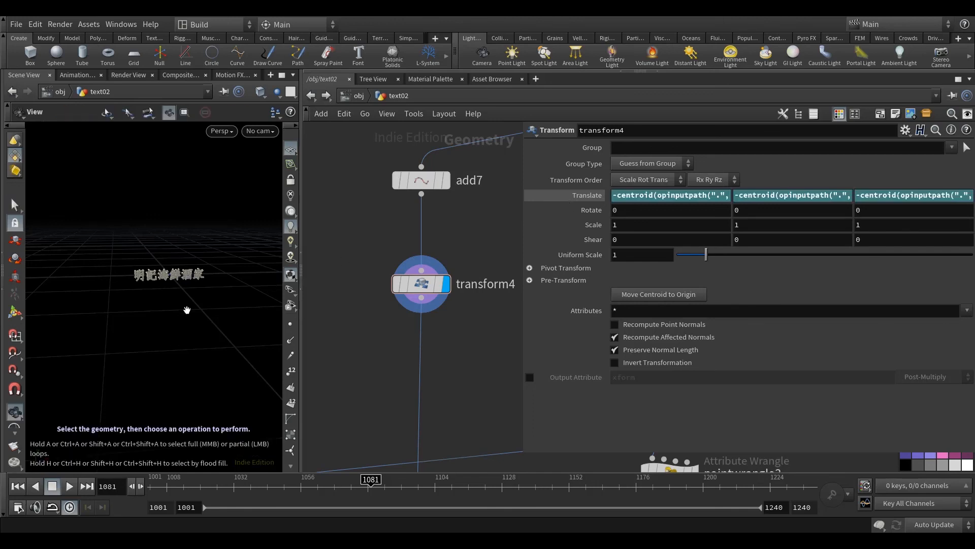
Display the copytopoints1 output to check the copies made from the recentred text
left_click_drag(187, 308, 196, 329, "alt")
scroll(436, 370, "down", 5)
middle_click_drag(465, 392, 402, 336)
scroll(401, 336, "down", 2)
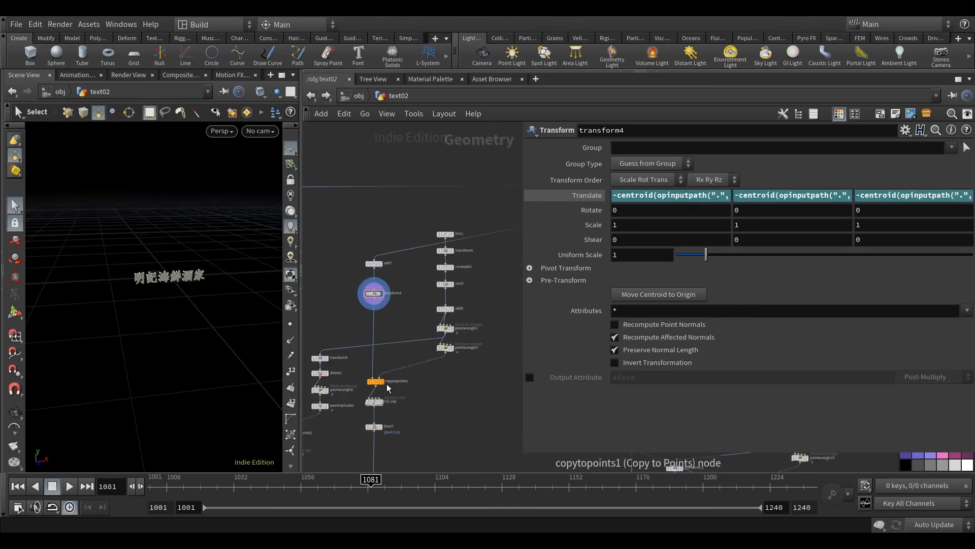
scroll(384, 383, "up", 2)
left_click(382, 381)
left_click(374, 382)
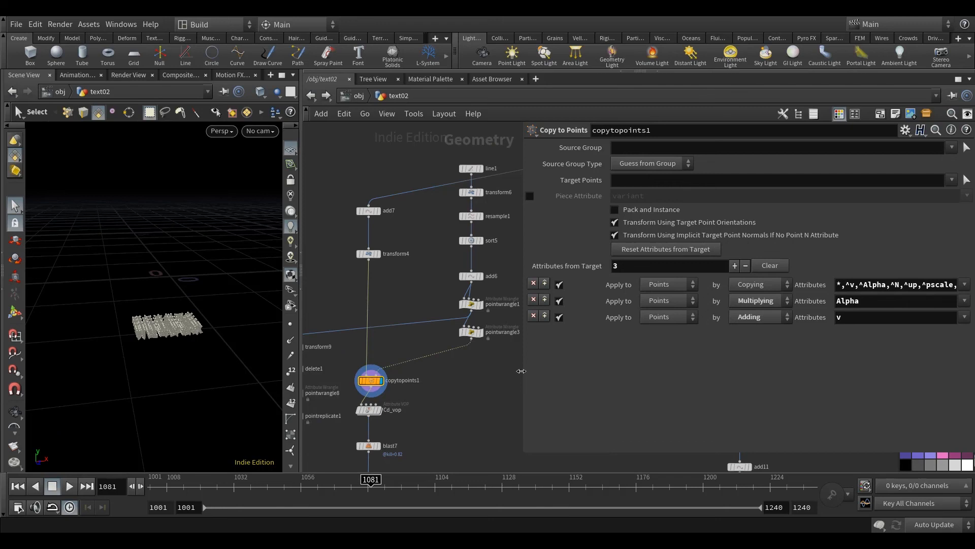
left_click_drag(522, 371, 629, 372)
Display the TEXT null below transform1 in the viewport
scroll(486, 377, "down", 6)
middle_click_drag(580, 331, 481, 324)
scroll(535, 268, "up", 5)
left_click(531, 288)
left_click_drag(171, 357, 187, 344, "alt")
scroll(183, 353, "up", 3)
scroll(183, 352, "up", 3)
left_click(531, 289)
left_click(531, 262)
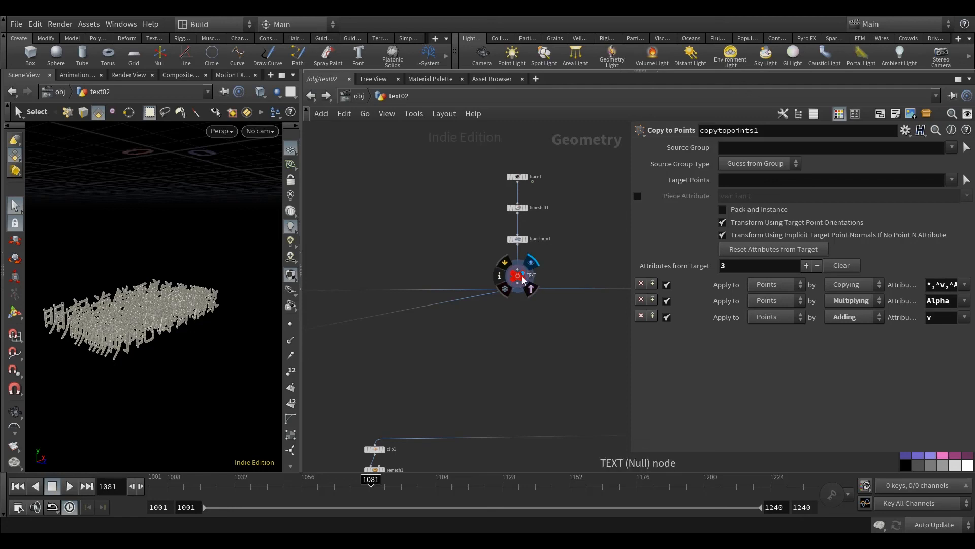
left_click(519, 277)
Template copytopoints1 so its copies show together with the TEXT output
scroll(529, 359, "down", 5)
scroll(453, 411, "up", 3)
scroll(453, 410, "up", 5)
left_click(438, 356)
key("Escape")
Select transform6 and examine how its line aligns with the templated text copies from several angles
left_click_drag(206, 385, 213, 358)
middle_click_drag(529, 238, 483, 295)
left_click(509, 172)
key("Escape")
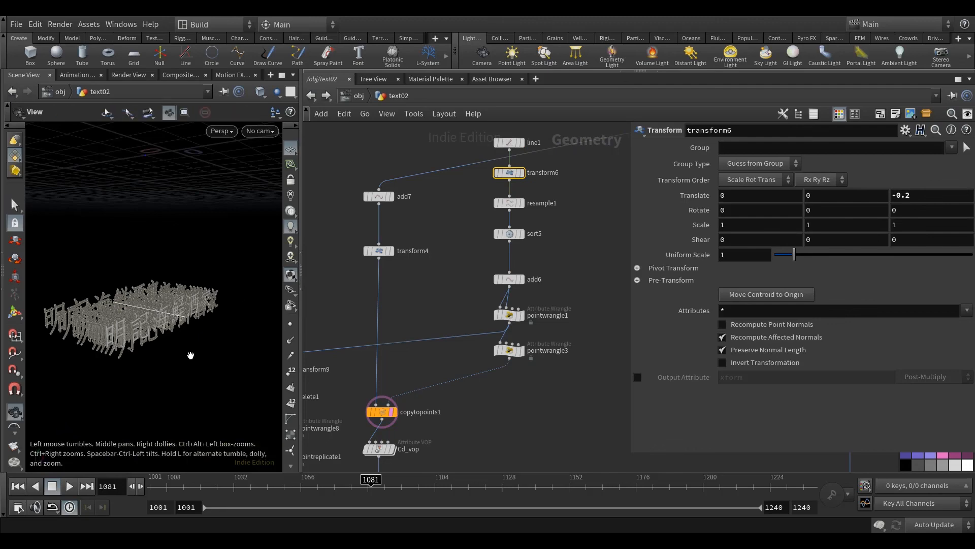
left_click_drag(191, 355, 179, 366)
middle_click_drag(416, 326, 430, 296)
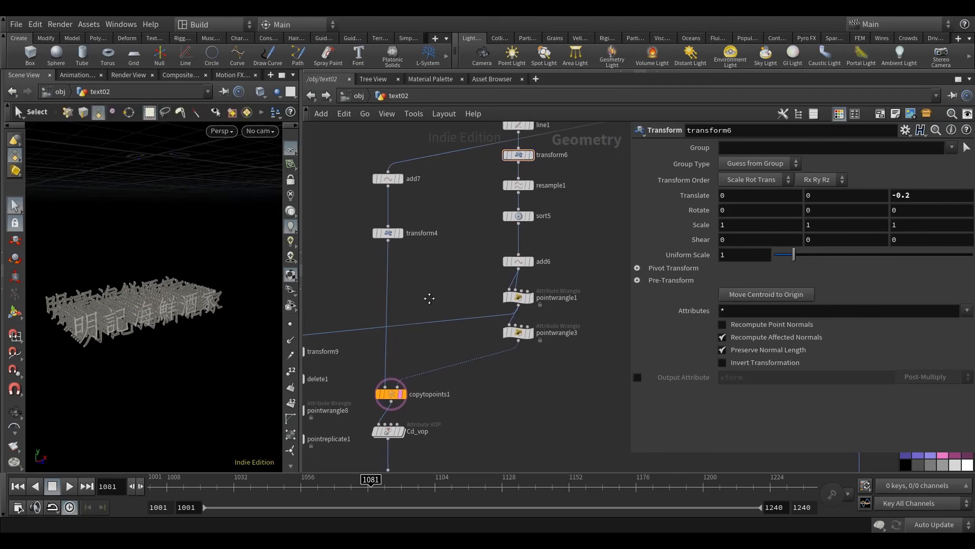
key("Escape")
left_click_drag(222, 365, 165, 339)
key("s")
Examine the remaining branches of the text02 network and the templated copies in the viewport
scroll(464, 322, "down", 10)
scroll(487, 374, "up", 8)
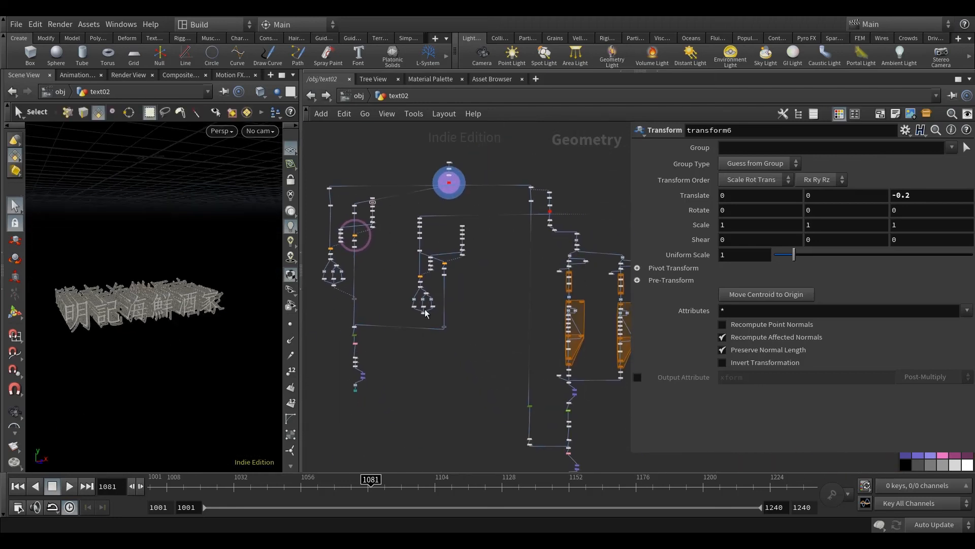
scroll(484, 228, "up", 5)
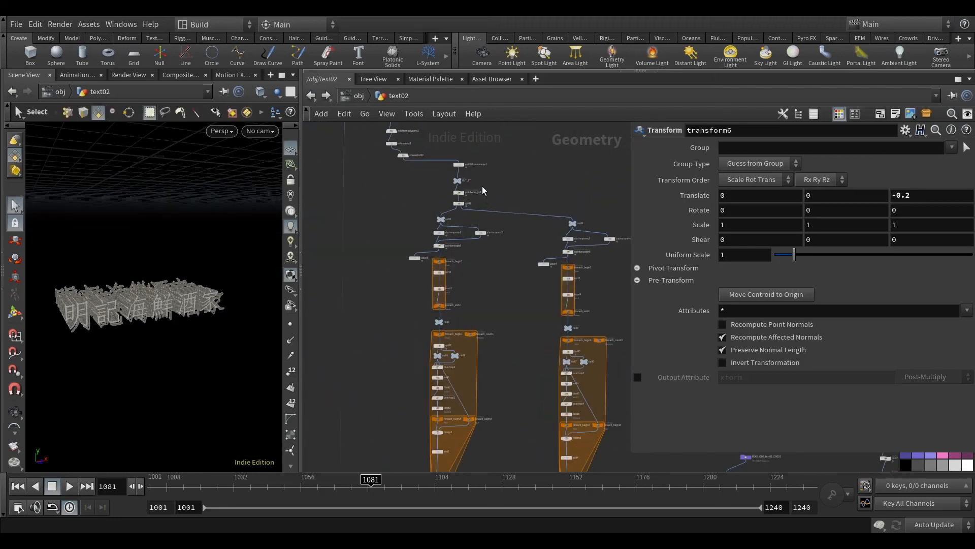
scroll(482, 189, "down", 5)
middle_click_drag(542, 354, 502, 316)
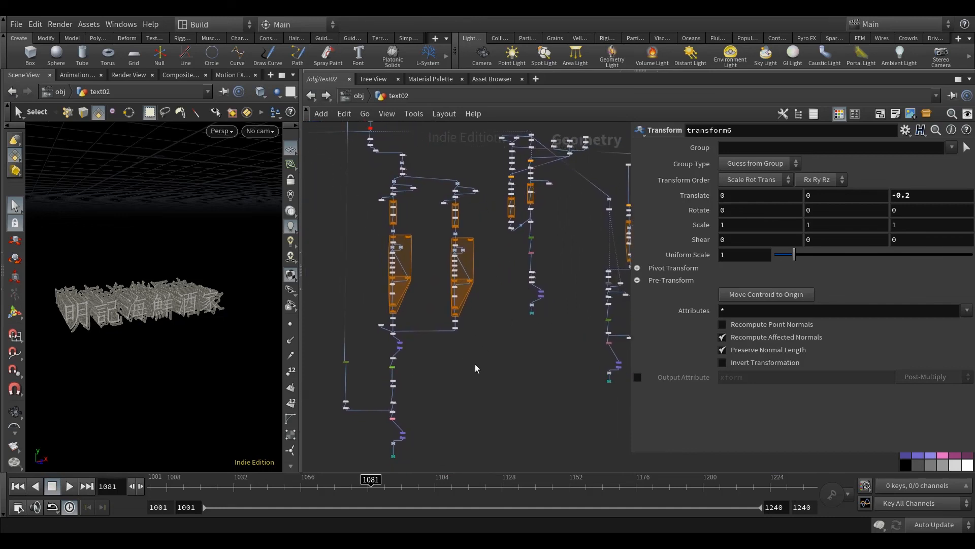
key("Escape")
left_click_drag(152, 349, 177, 366)
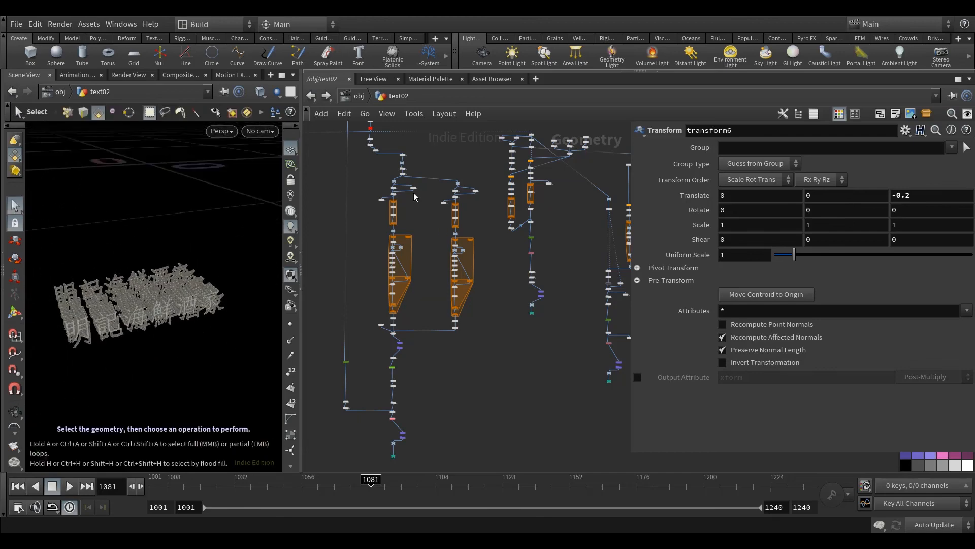
middle_click_drag(483, 346, 453, 353)
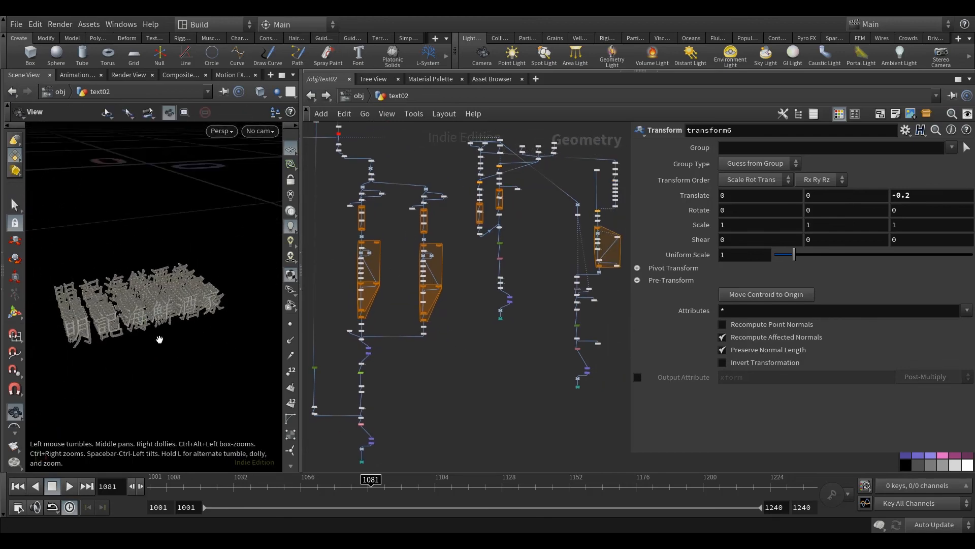
Return to the object level and rename the copied box render object under text02 as RENDER_text02_BOX
left_click_drag(154, 337, 160, 331, "alt")
mouse_move(454, 363)
middle_mouse_down()
mouse_move(431, 373)
mouse_move(442, 366)
mouse_move(464, 376)
middle_mouse_up()
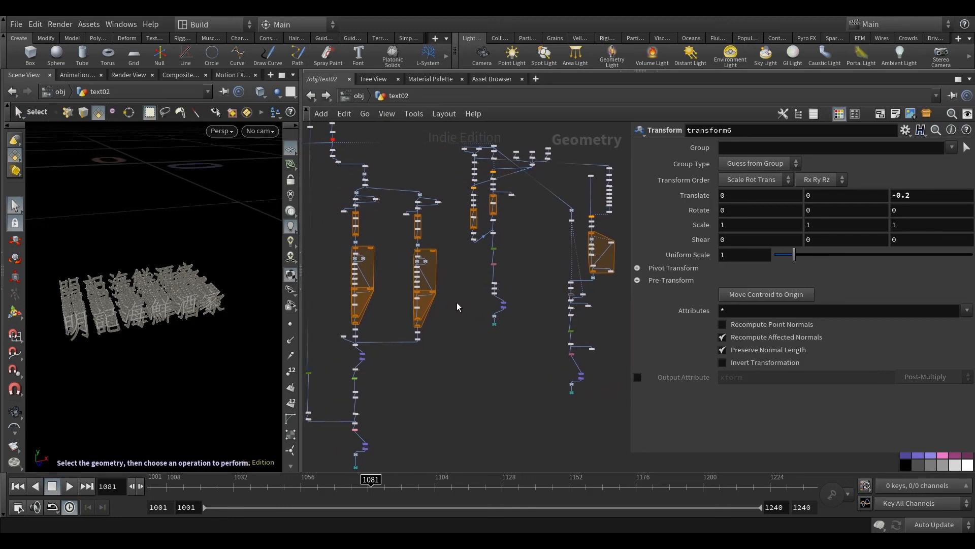
left_click(358, 95)
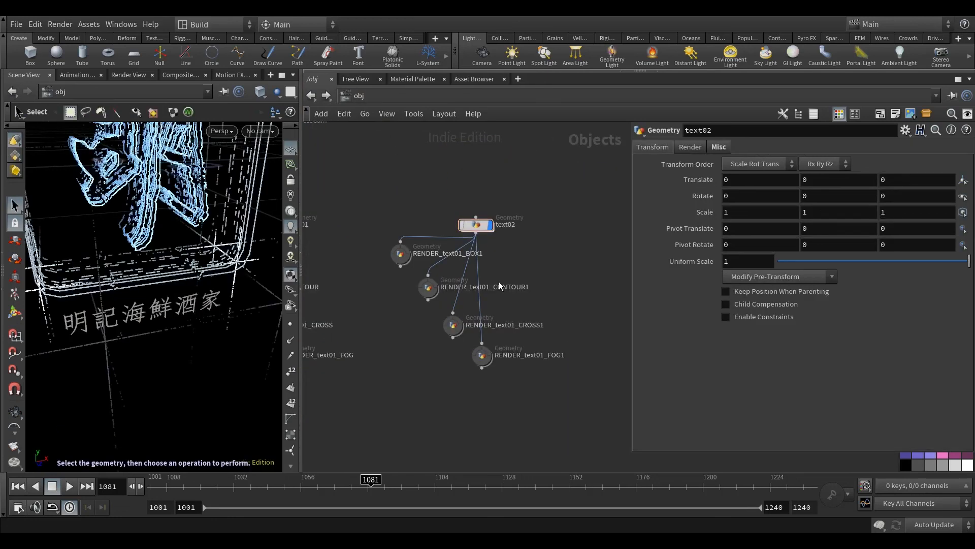
scroll(485, 260, "up", 4)
left_click_drag(447, 250, 483, 251)
type("2")
left_click(514, 292)
key("BackSpace")
left_click(516, 318)
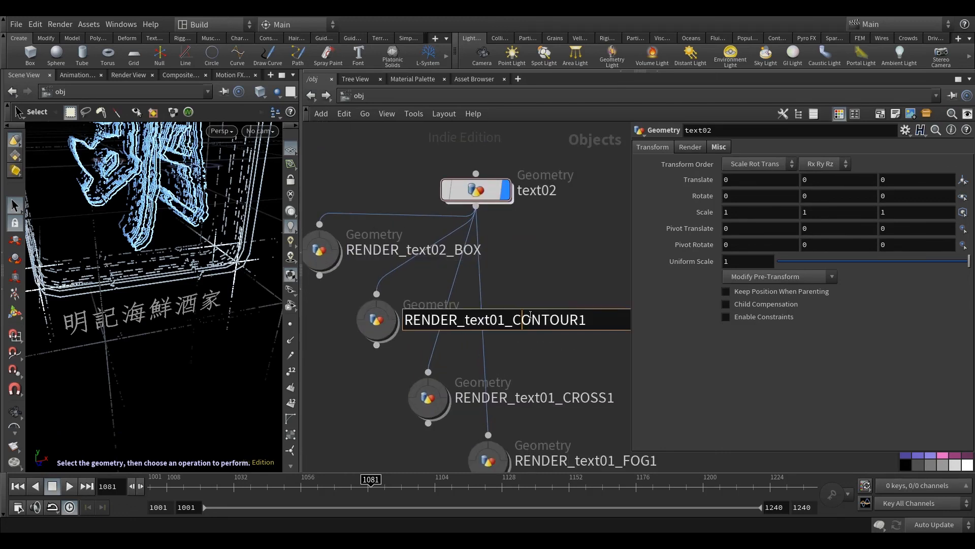
Leave the contour object's name unedited and undo the last rename of the copied box render object
left_click(563, 291)
middle_click_drag(564, 290, 560, 290)
key("ctrl+z")
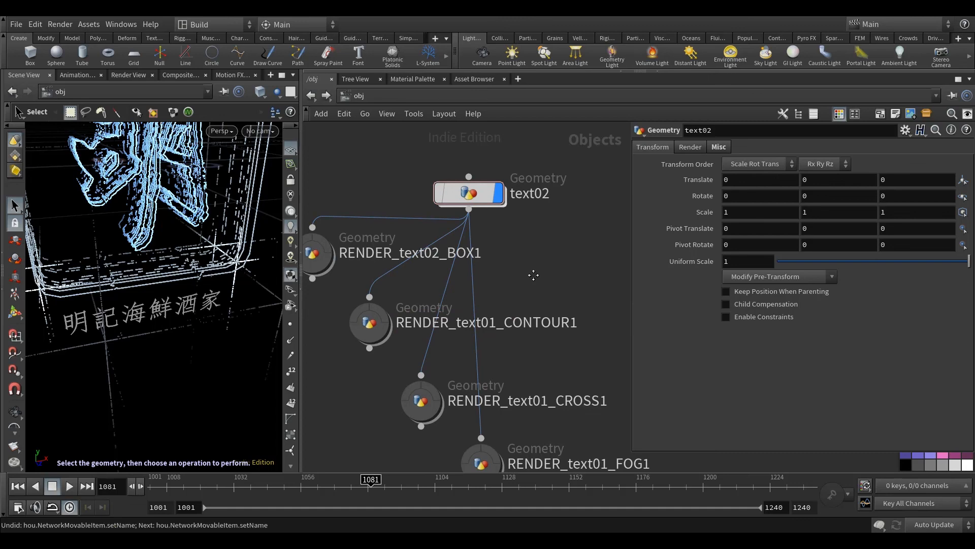
scroll(512, 260, "down", 3)
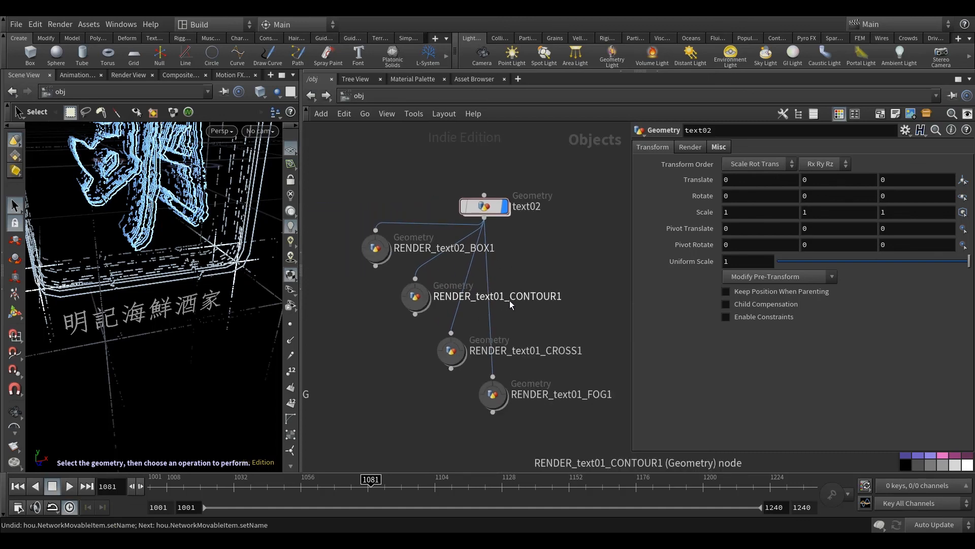
Rename the copied contour and cross render objects under text02 as RENDER_text02_CONTOUR and RENDER_text02_CROSS
scroll(510, 300, "up", 3)
left_click_drag(483, 212, 474, 213)
key("BackSpace")
key("Return")
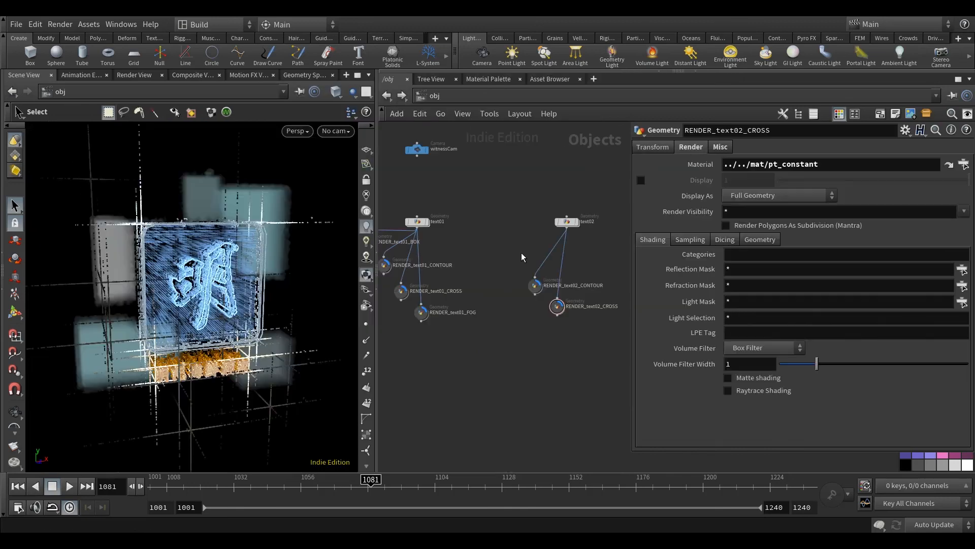
Examine the combined hologram in the viewport, highlighting RENDER_text02_CONTOUR and RENDER_text02_CROSS in turn to check their geometry
key("Escape")
left_click_drag(225, 326, 224, 328)
scroll(602, 289, "up", 2)
middle_click_drag(605, 277, 590, 288)
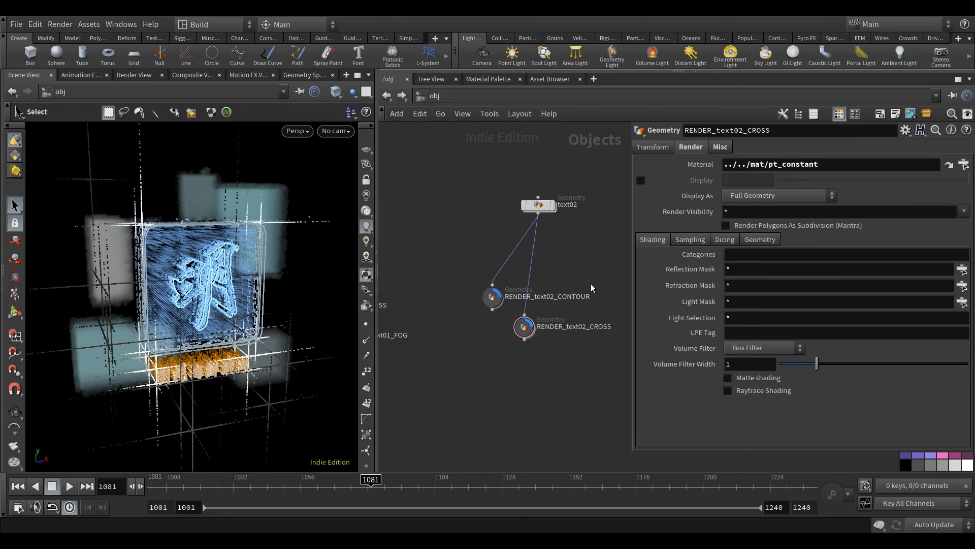
left_click_drag(304, 388, 258, 358)
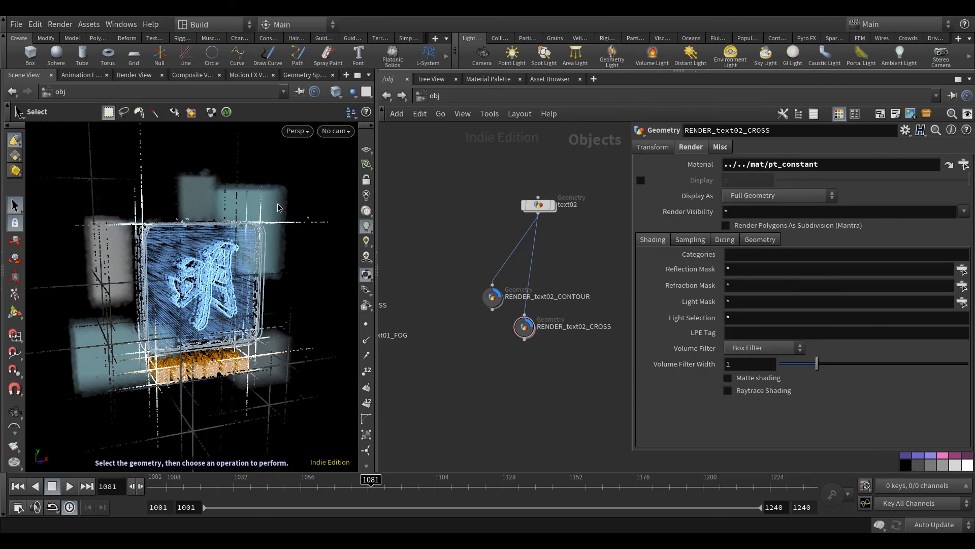
left_click_drag(283, 304, 273, 304, "alt")
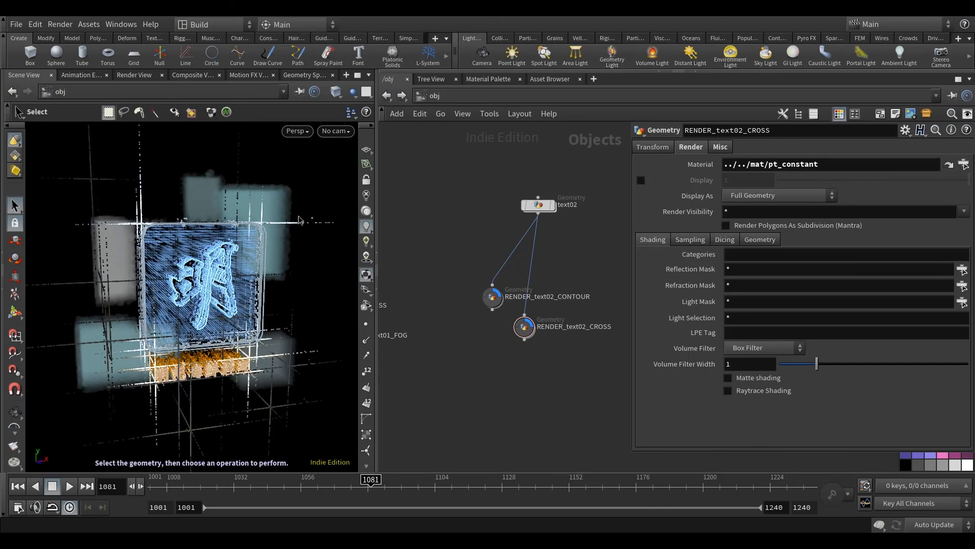
left_click(492, 296)
left_click(525, 327)
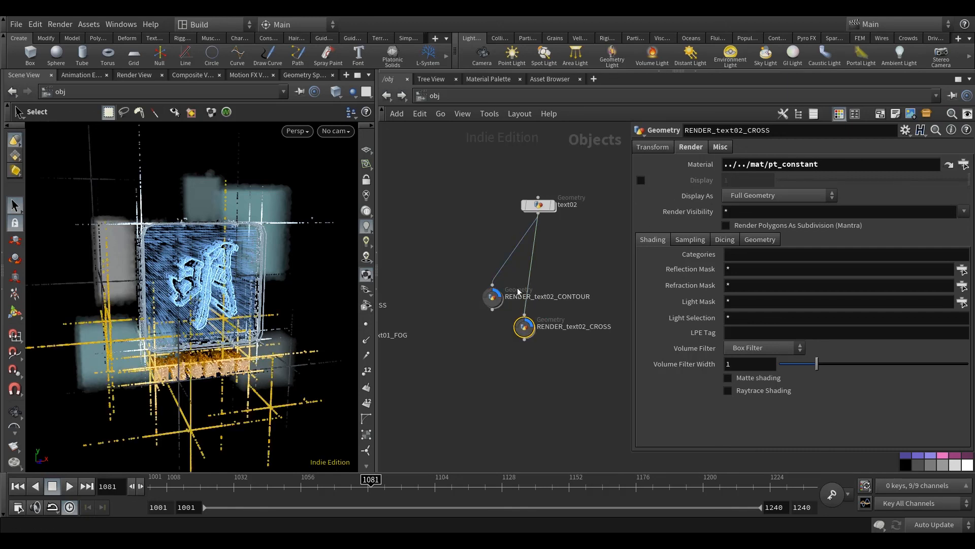
left_click(484, 256)
In the out network, duplicate the neon_text01_CONTOUR Mantra node and connect the copy to fetch_GEO_text02_CONTOUR
left_click(434, 96)
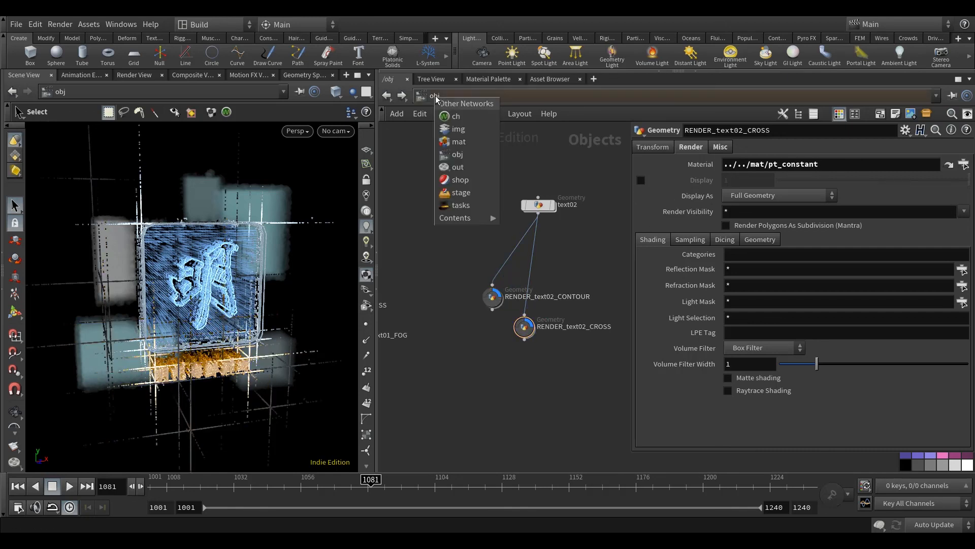
left_click(458, 167)
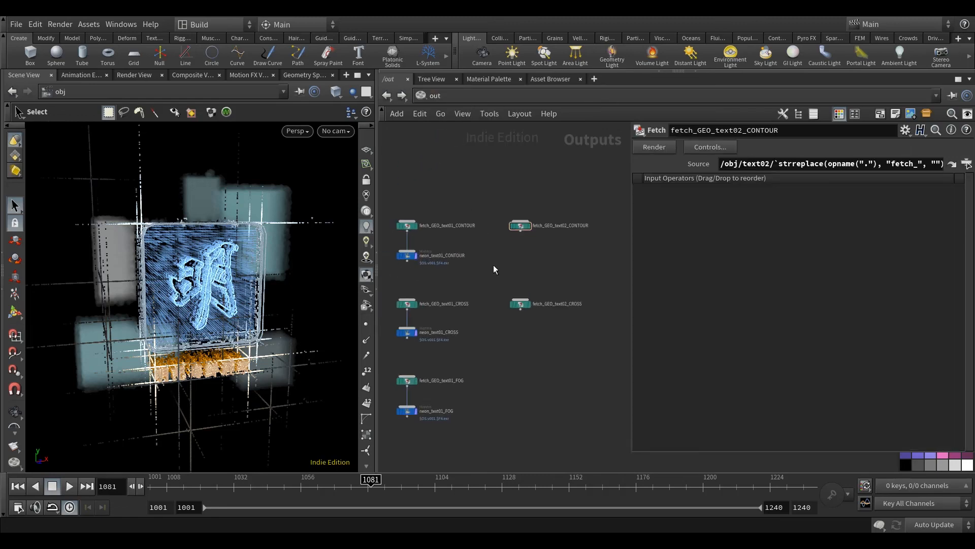
left_click(404, 254)
key("ctrl+c")
key("ctrl+v")
left_click(542, 254)
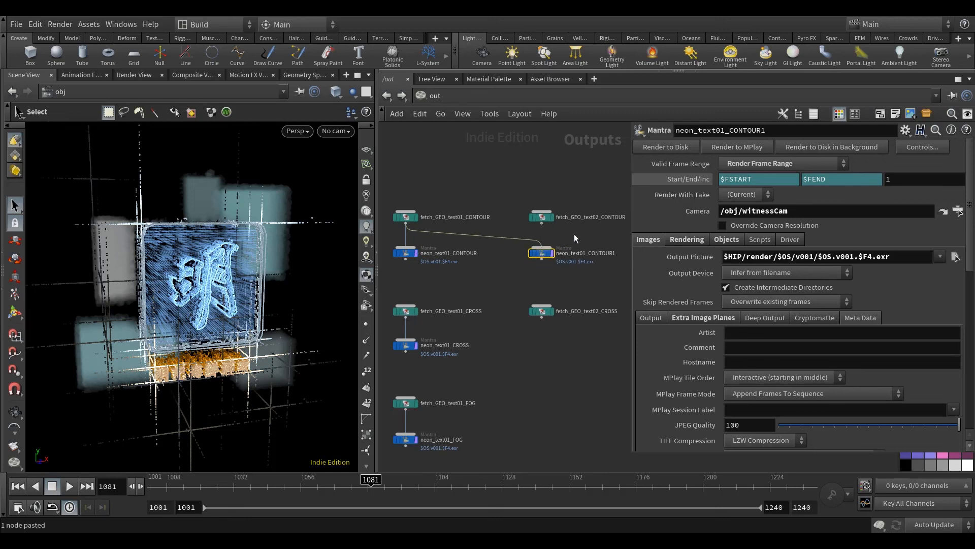
left_click_drag(523, 236, 546, 227)
Rename the copied Mantra node as neon_text02_CONTOUR
double_click(577, 254)
type("2")
scroll(583, 254, "up", 2)
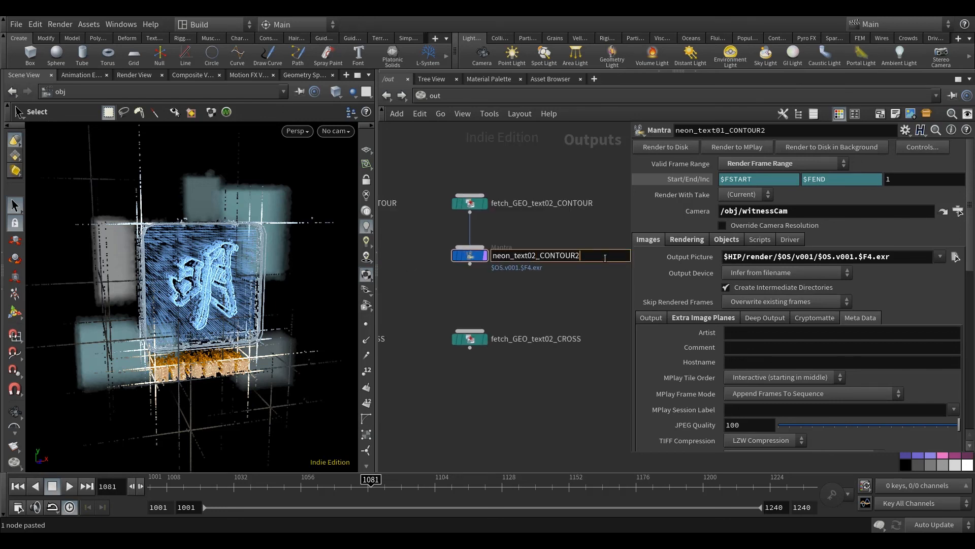
key("Return")
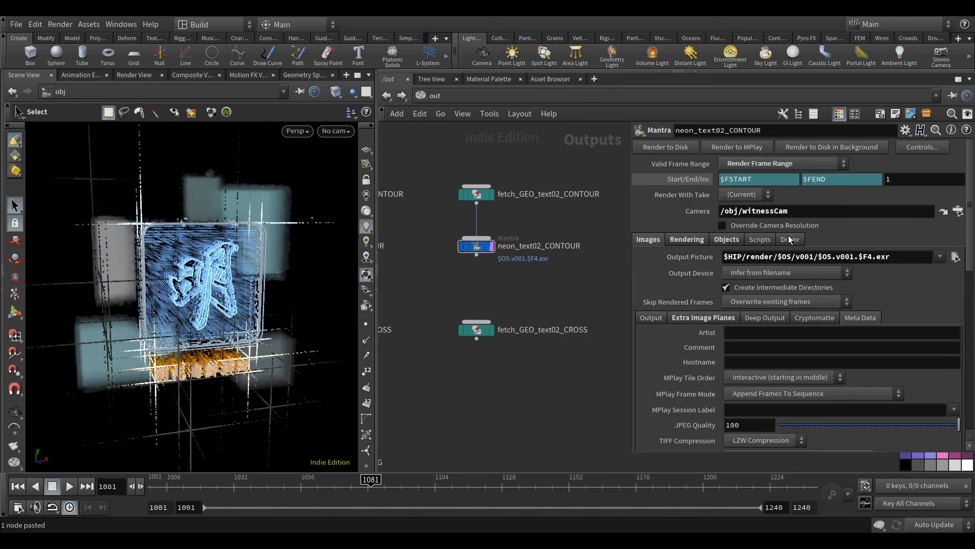
Review the rendering settings and the Force Objects expression of neon_text02_CONTOUR
left_click(692, 240)
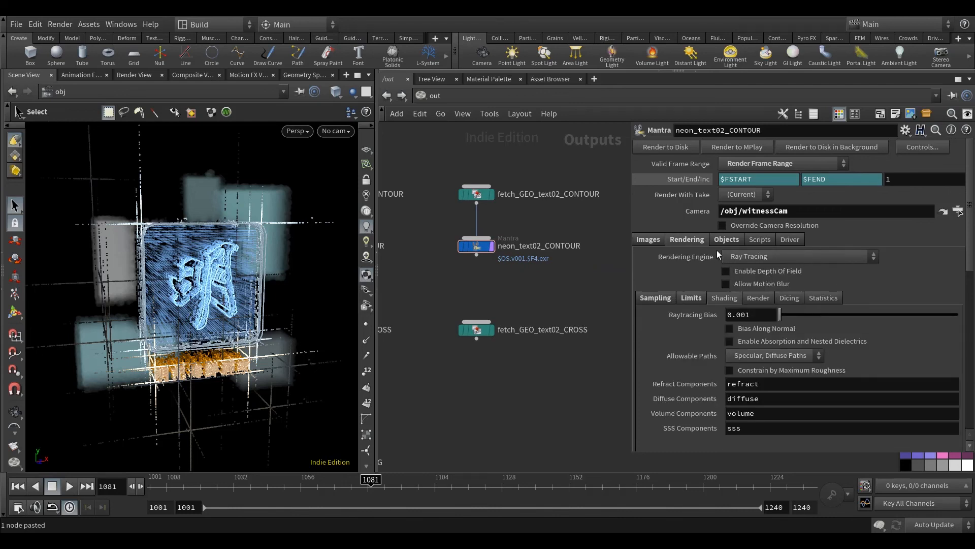
left_click(726, 239)
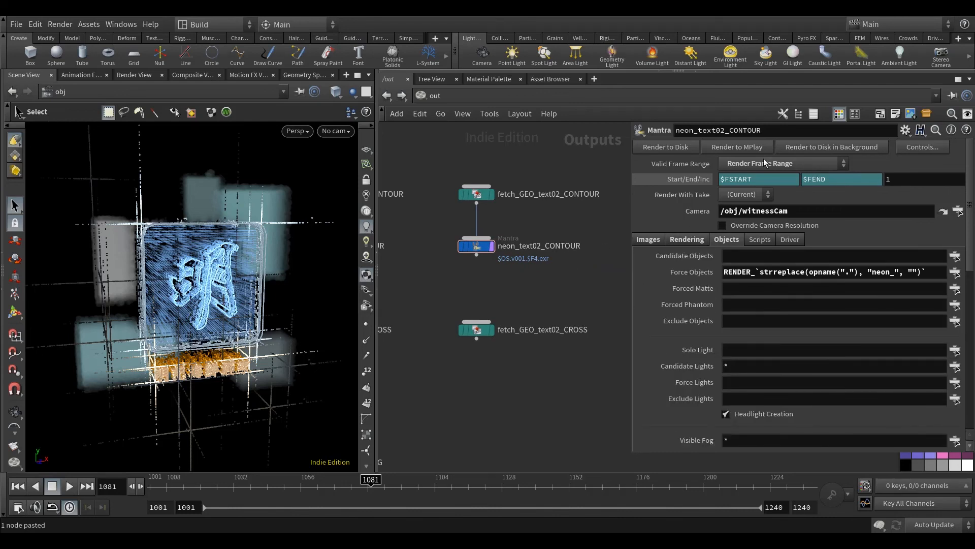
scroll(523, 301, "down", 3)
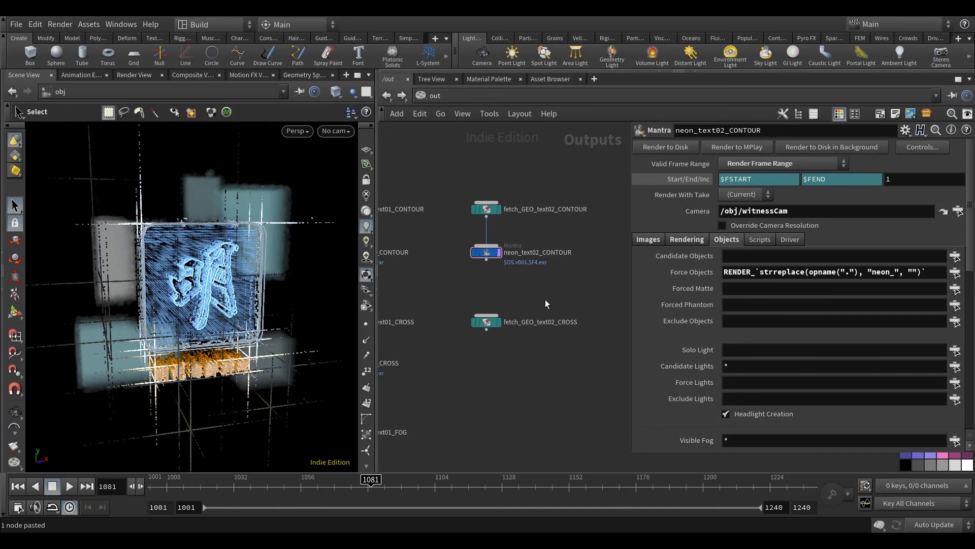